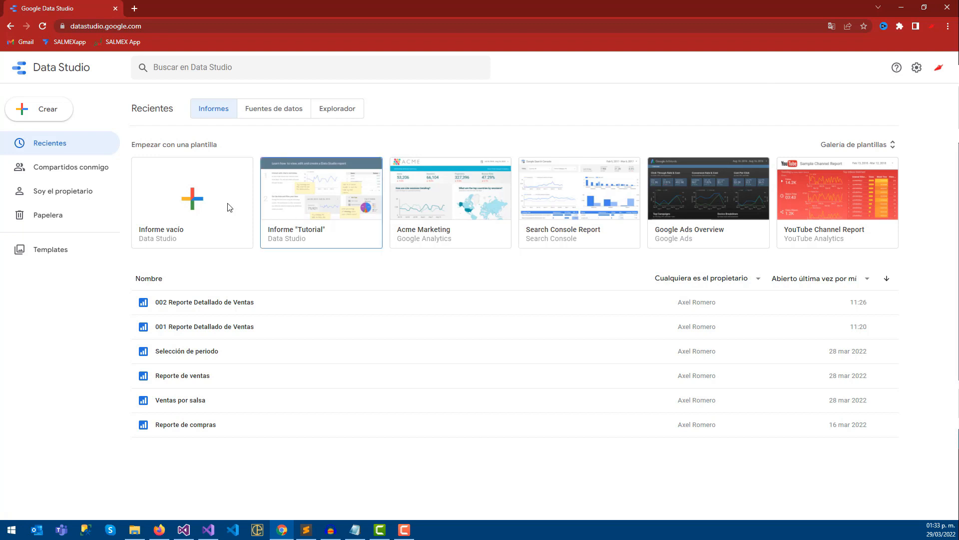
Open Google Sheets in a new browser tab and open the DBSalmex spreadsheet
{"action": "left_click", "coordinate": [133, 8]}
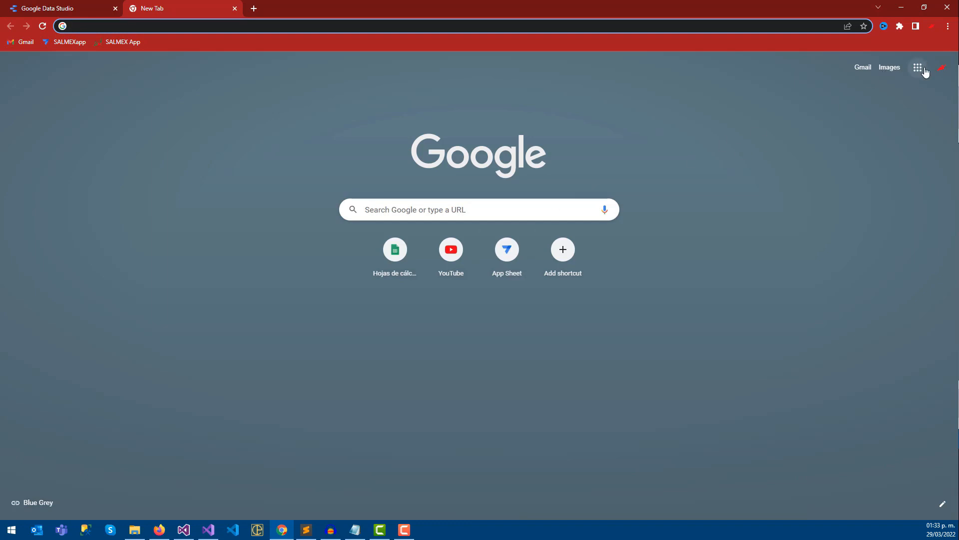
{"action": "left_click", "coordinate": [925, 71]}
{"action": "scroll", "coordinate": [876, 227], "scroll_direction": "down", "scroll_amount": 5}
{"action": "left_click", "coordinate": [919, 217]}
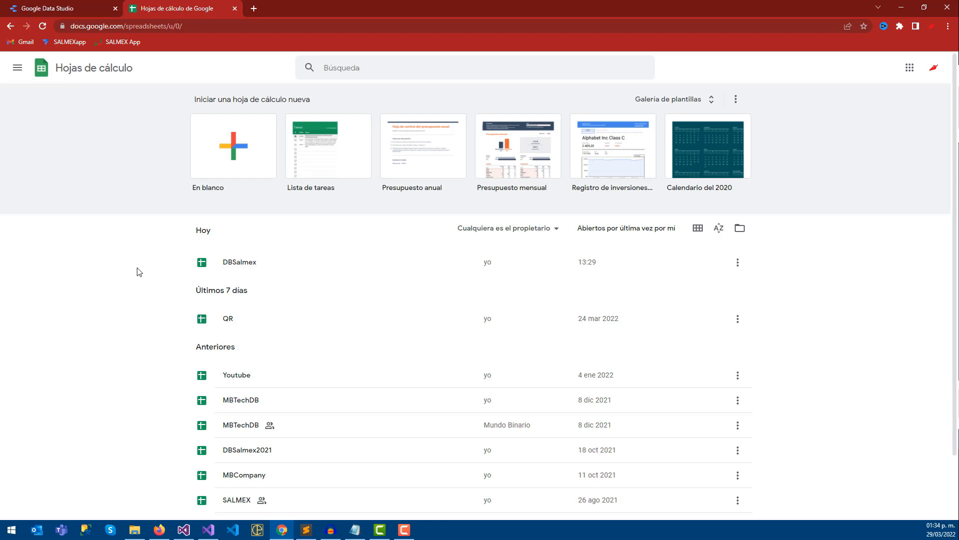
{"action": "left_click", "coordinate": [225, 264]}
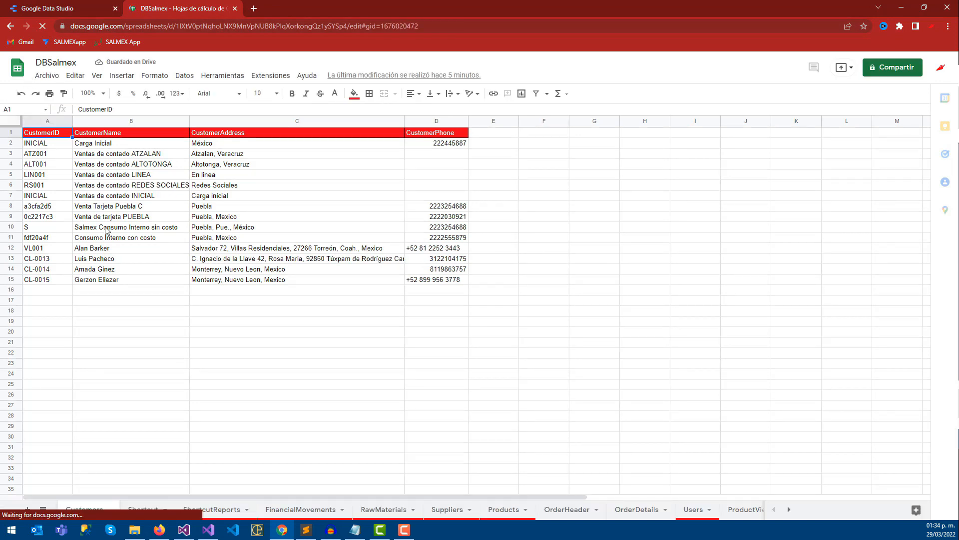
Examine the customer records and column headers on the Customers sheet of DBSalmex
{"action": "left_click", "coordinate": [93, 147]}
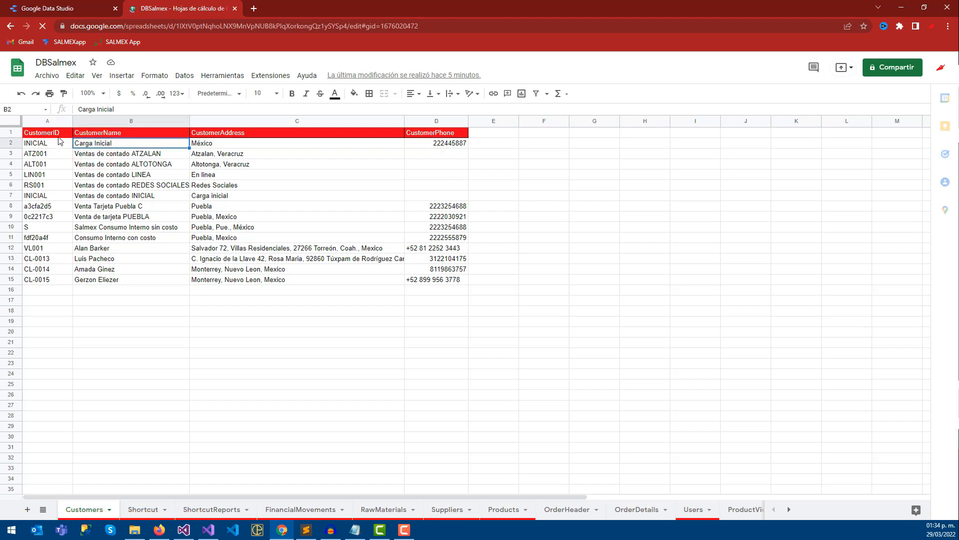
{"action": "left_click_drag", "start_coordinate": [38, 144], "coordinate": [449, 145]}
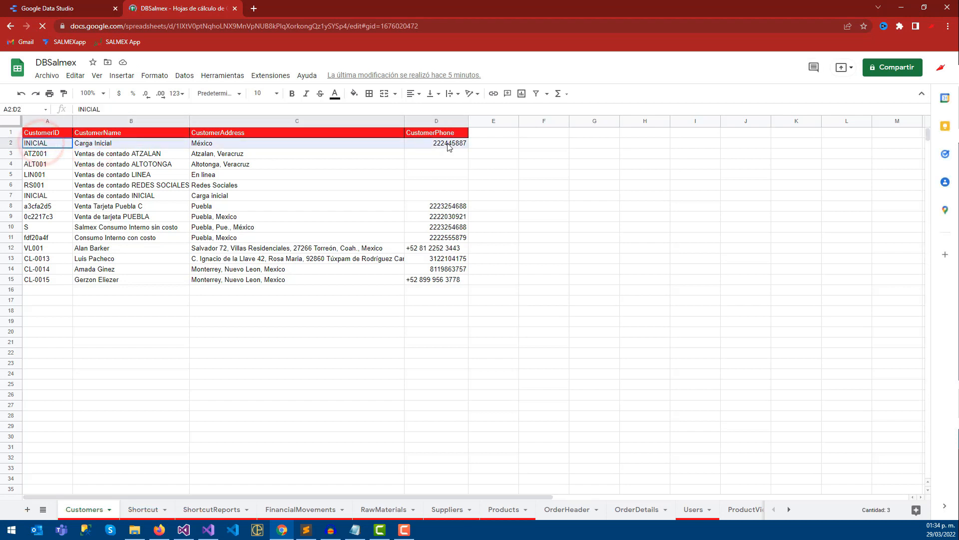
{"action": "left_click", "coordinate": [341, 156]}
{"action": "left_click_drag", "start_coordinate": [54, 132], "coordinate": [441, 284]}
{"action": "left_click", "coordinate": [425, 302]}
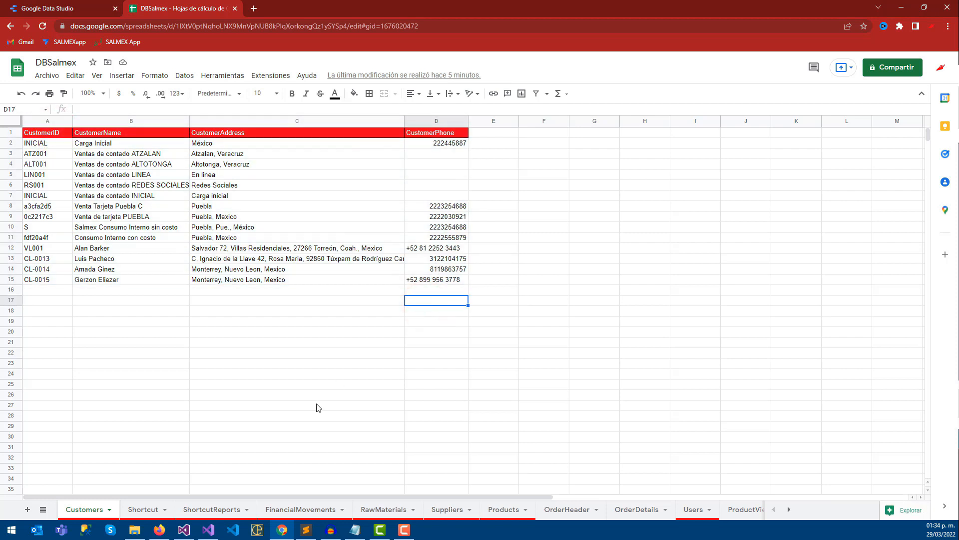
Examine the order records on the OrderHeader and OrderDetails sheets
{"action": "left_click", "coordinate": [562, 510]}
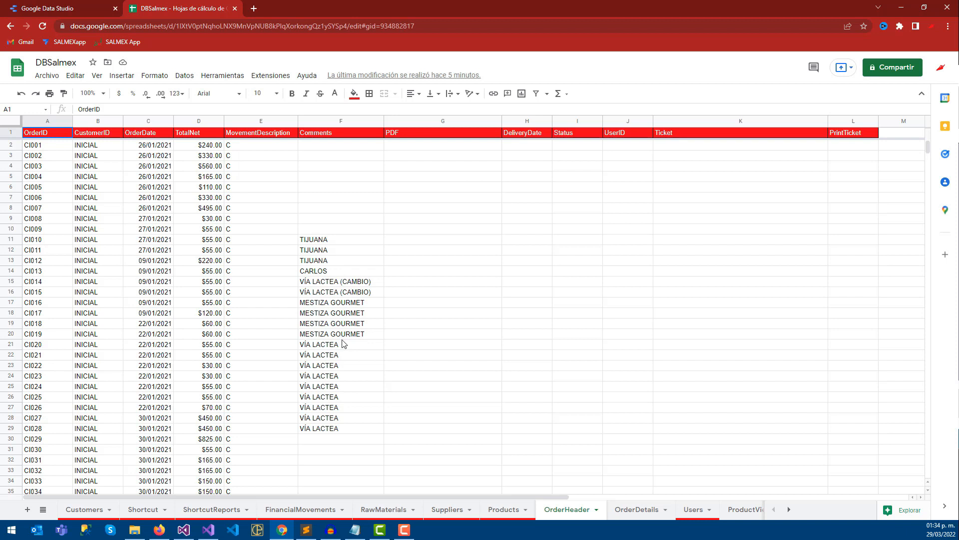
{"action": "scroll", "coordinate": [343, 343], "scroll_direction": "down", "scroll_amount": 20}
{"action": "scroll", "coordinate": [384, 341], "scroll_direction": "down", "scroll_amount": 18}
{"action": "scroll", "coordinate": [237, 396], "scroll_direction": "down", "scroll_amount": 10}
{"action": "left_click", "coordinate": [570, 512]}
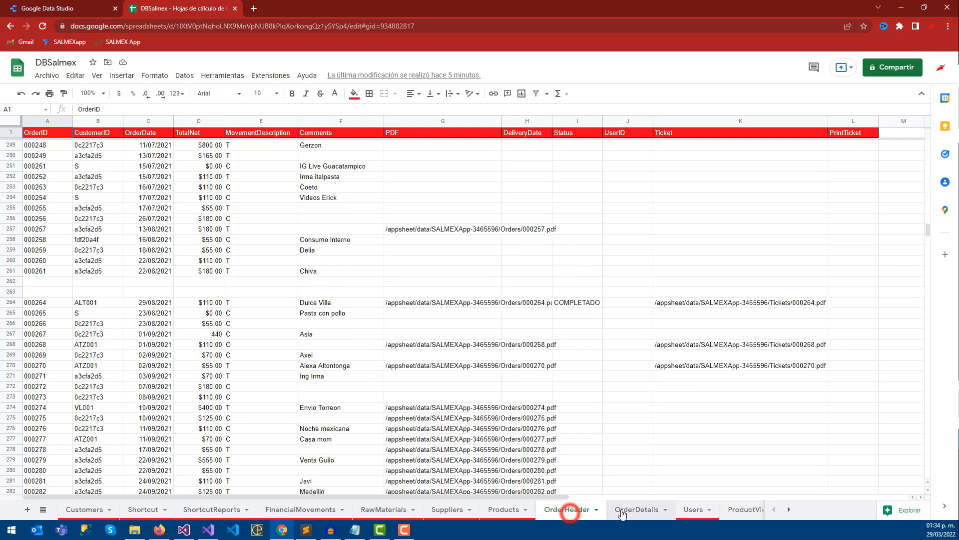
{"action": "left_click", "coordinate": [648, 510]}
{"action": "left_click", "coordinate": [573, 512]}
{"action": "left_click", "coordinate": [628, 510]}
{"action": "left_click", "coordinate": [566, 511]}
Switch back to Google Data Studio and create a blank report
{"action": "left_click", "coordinate": [45, 8]}
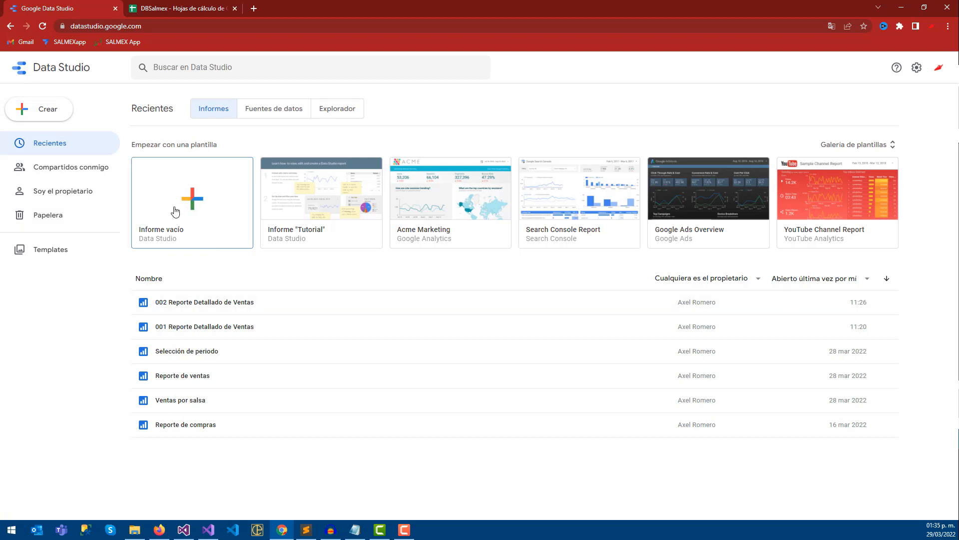
{"action": "left_click", "coordinate": [191, 208]}
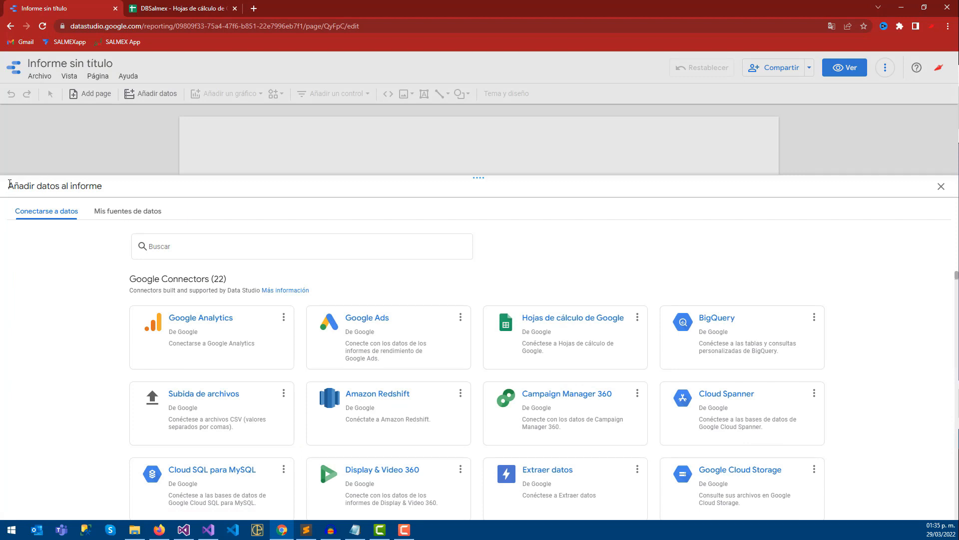
{"action": "left_click_drag", "start_coordinate": [31, 185], "coordinate": [103, 186]}
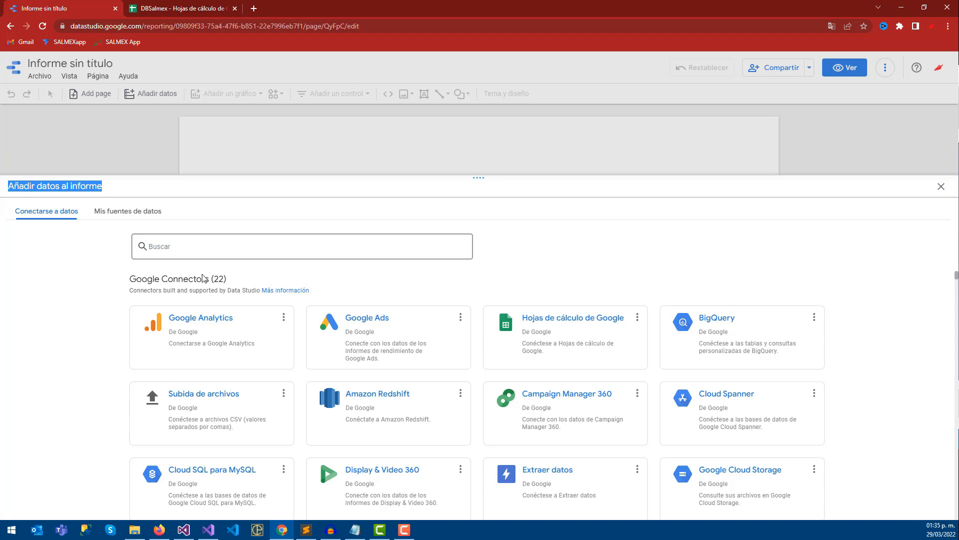
Review the available data connectors and choose Hojas de cálculo de Google for the report's data
{"action": "scroll", "coordinate": [456, 399], "scroll_direction": "down", "scroll_amount": 13}
{"action": "scroll", "coordinate": [494, 438], "scroll_direction": "up", "scroll_amount": 4}
{"action": "scroll", "coordinate": [494, 438], "scroll_direction": "up", "scroll_amount": 10}
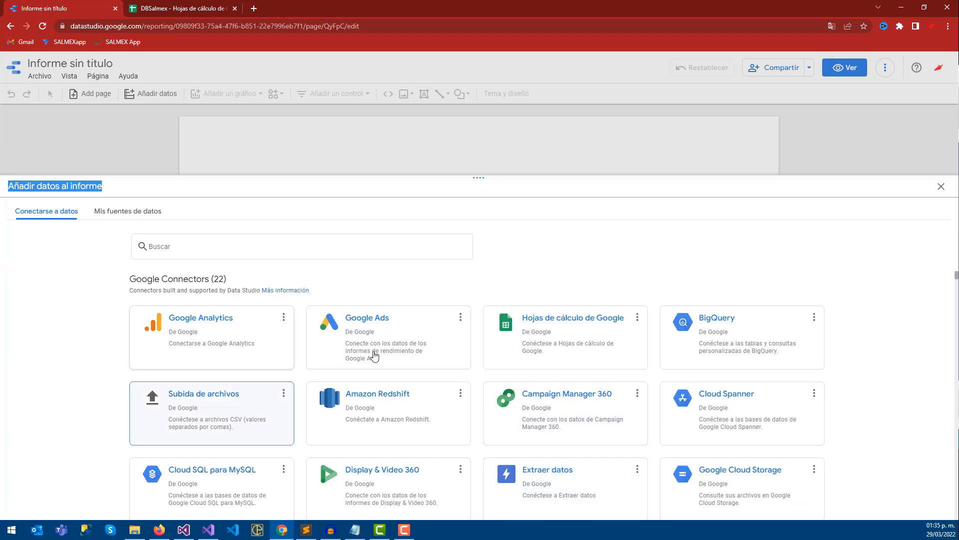
{"action": "scroll", "coordinate": [463, 374], "scroll_direction": "down", "scroll_amount": 5}
{"action": "scroll", "coordinate": [463, 374], "scroll_direction": "down", "scroll_amount": 8}
{"action": "scroll", "coordinate": [406, 399], "scroll_direction": "up", "scroll_amount": 6}
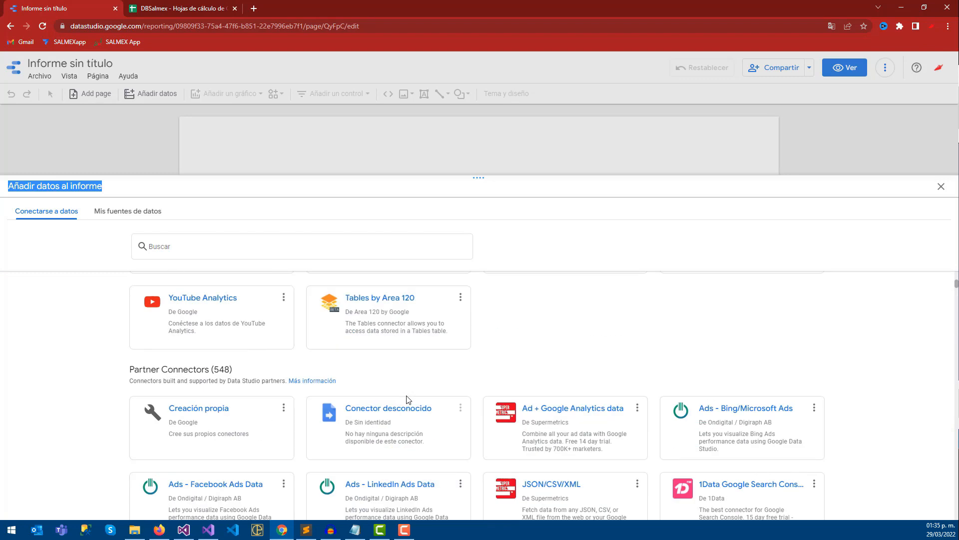
{"action": "scroll", "coordinate": [409, 400], "scroll_direction": "up", "scroll_amount": 4}
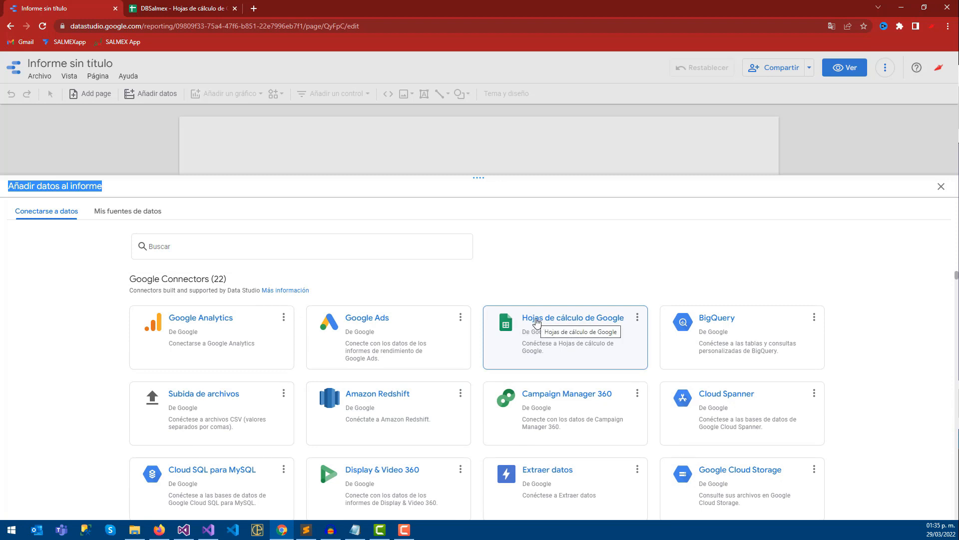
{"action": "left_click", "coordinate": [537, 324]}
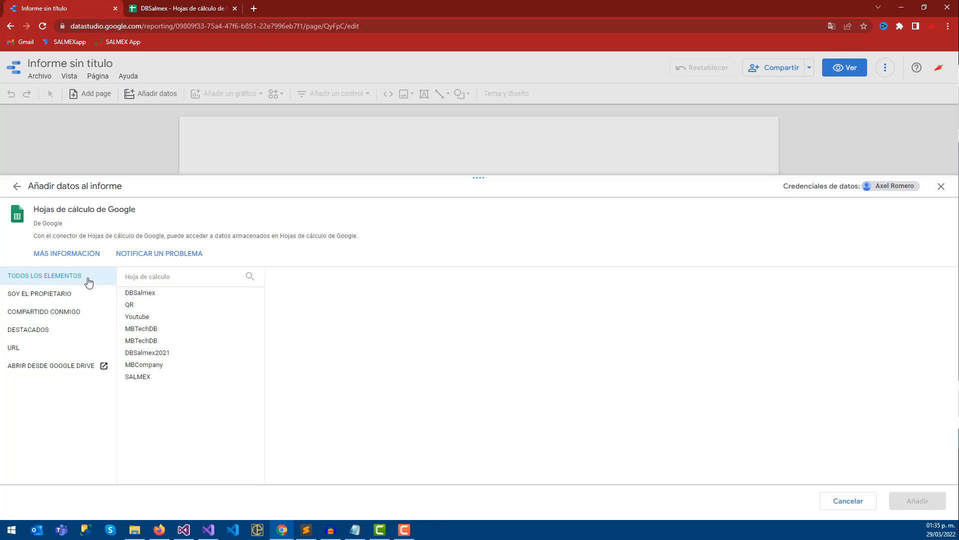
Check the spreadsheet list on the Google Sheets home page and select DBSalmex as the source spreadsheet in Data Studio
{"action": "left_click", "coordinate": [174, 9]}
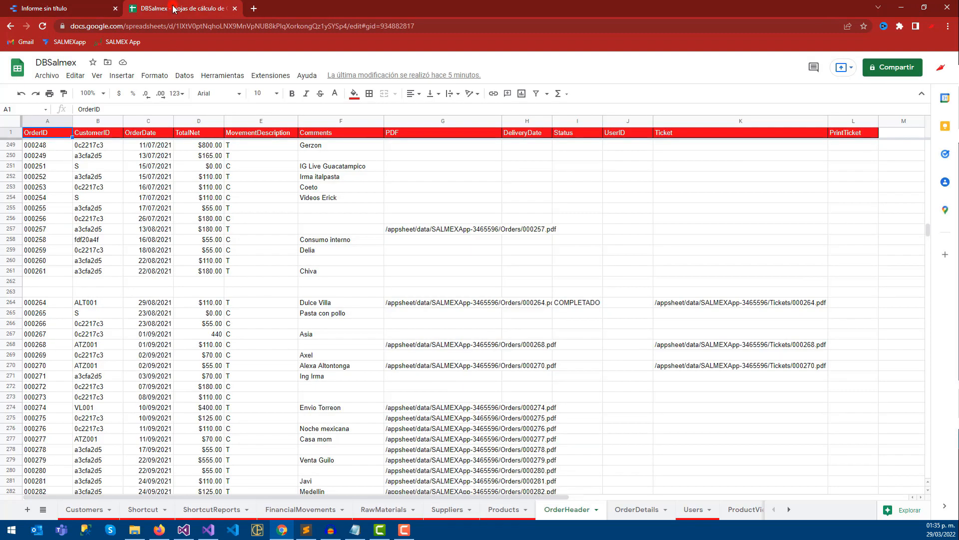
{"action": "left_click", "coordinate": [18, 69]}
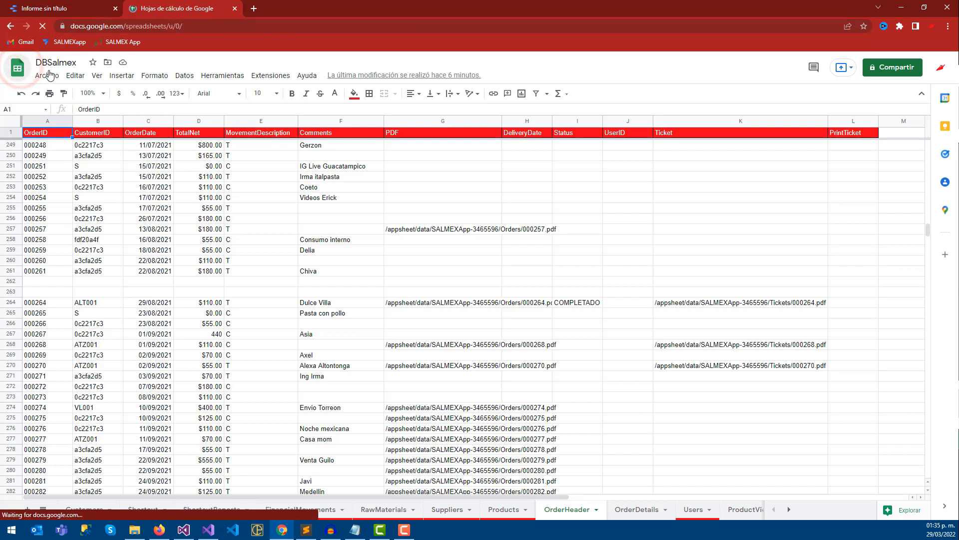
{"action": "scroll", "coordinate": [303, 295], "scroll_direction": "down", "scroll_amount": 2}
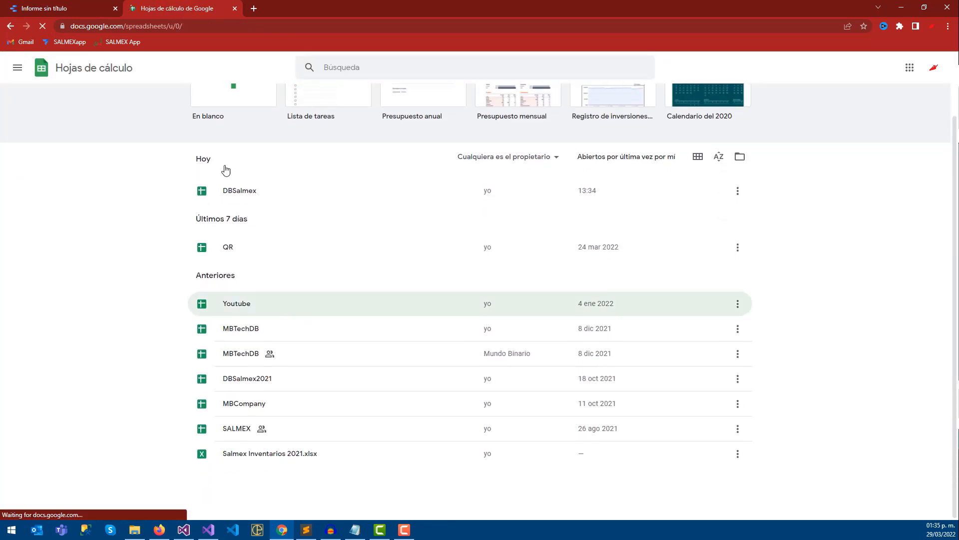
{"action": "scroll", "coordinate": [257, 242], "scroll_direction": "up", "scroll_amount": 2}
{"action": "left_click", "coordinate": [57, 5]}
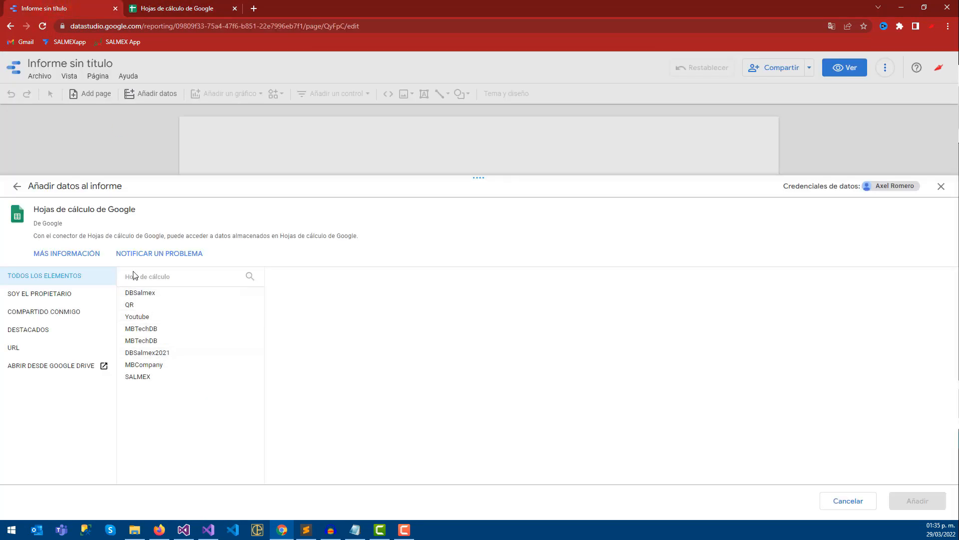
{"action": "left_click", "coordinate": [145, 299]}
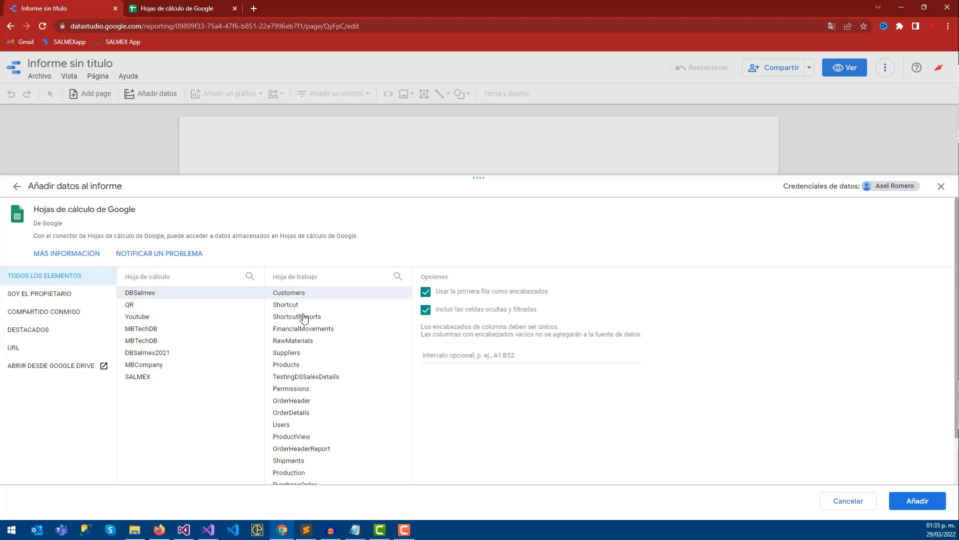
{"action": "scroll", "coordinate": [301, 350], "scroll_direction": "down", "scroll_amount": 1}
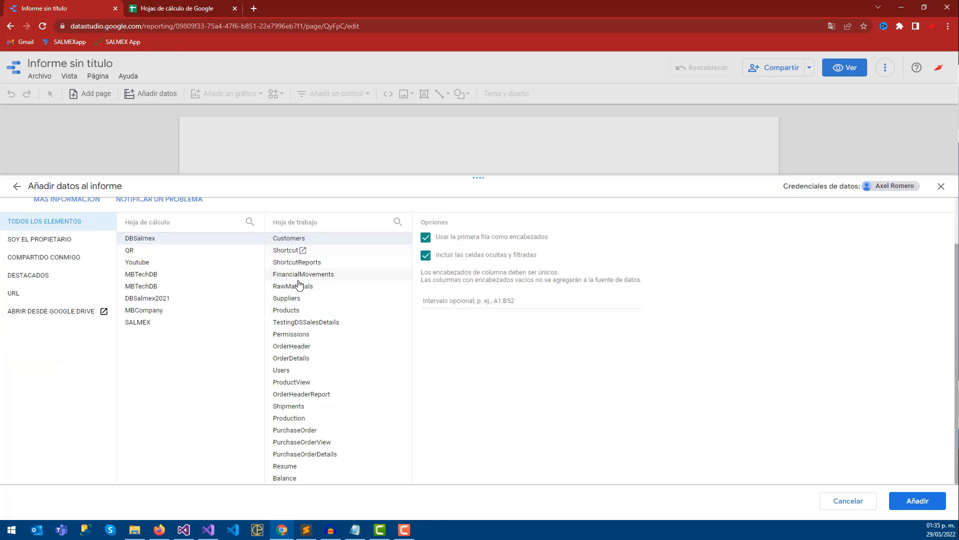
Check the order sheets of DBSalmex in Google Sheets and select the OrderHeader worksheet in Data Studio
{"action": "key", "text": "ctrl+Tab"}
{"action": "left_click", "coordinate": [235, 267]}
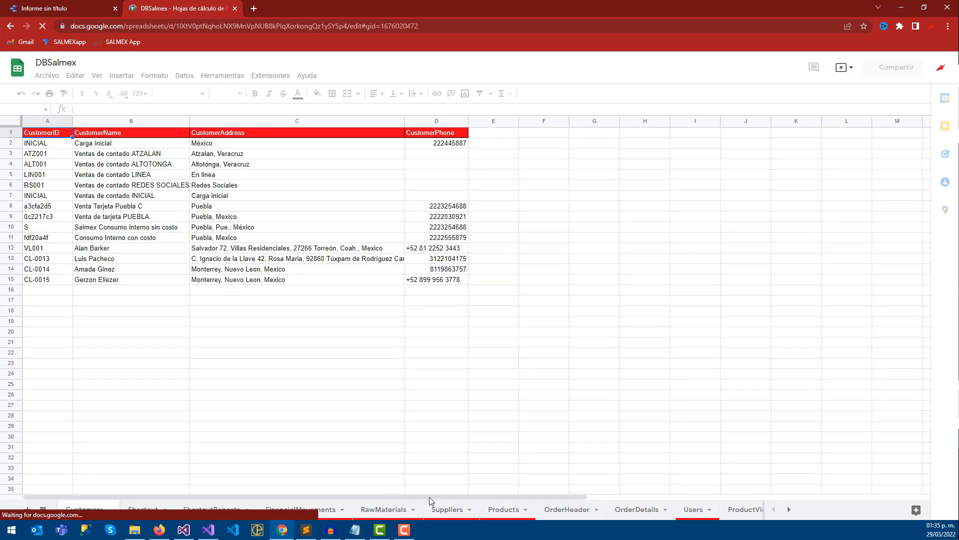
{"action": "left_click", "coordinate": [567, 508]}
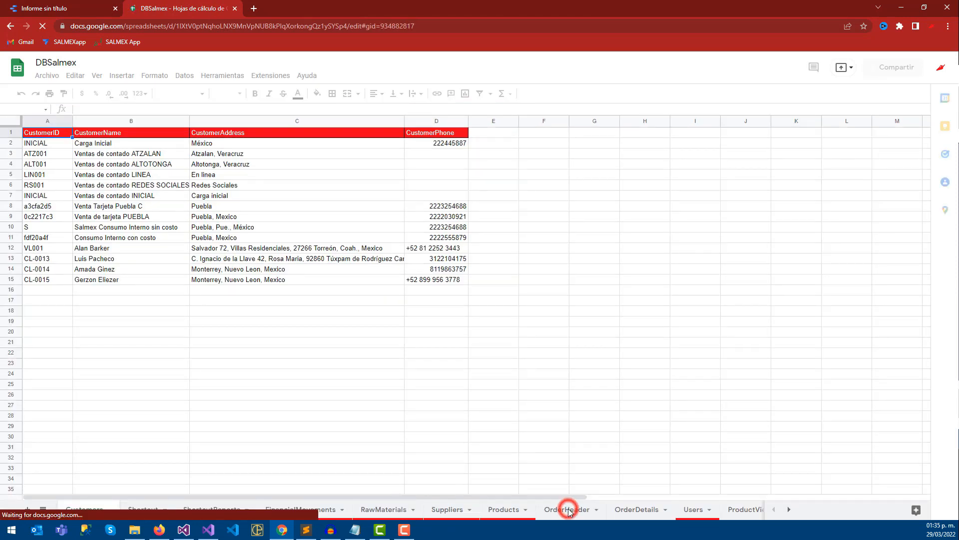
{"action": "left_click", "coordinate": [635, 510]}
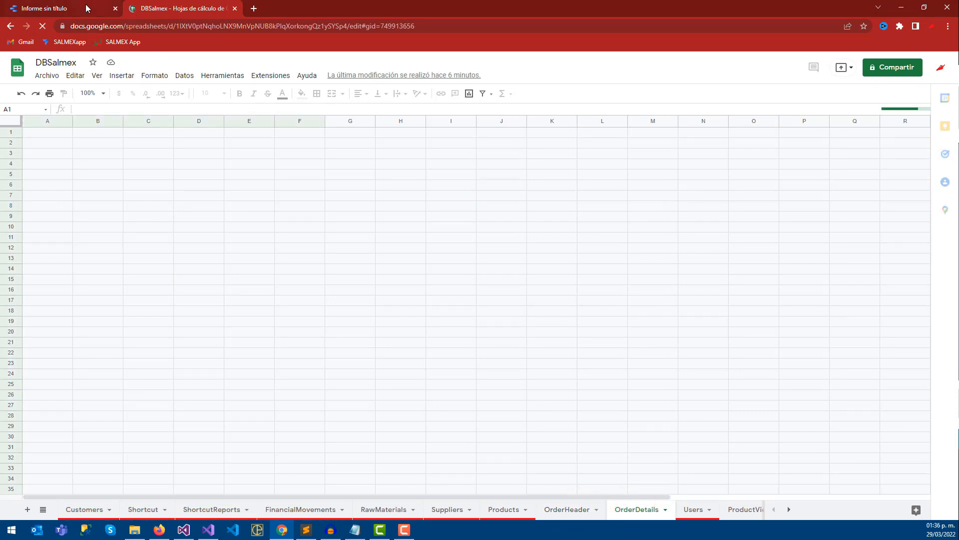
{"action": "left_click", "coordinate": [88, 8]}
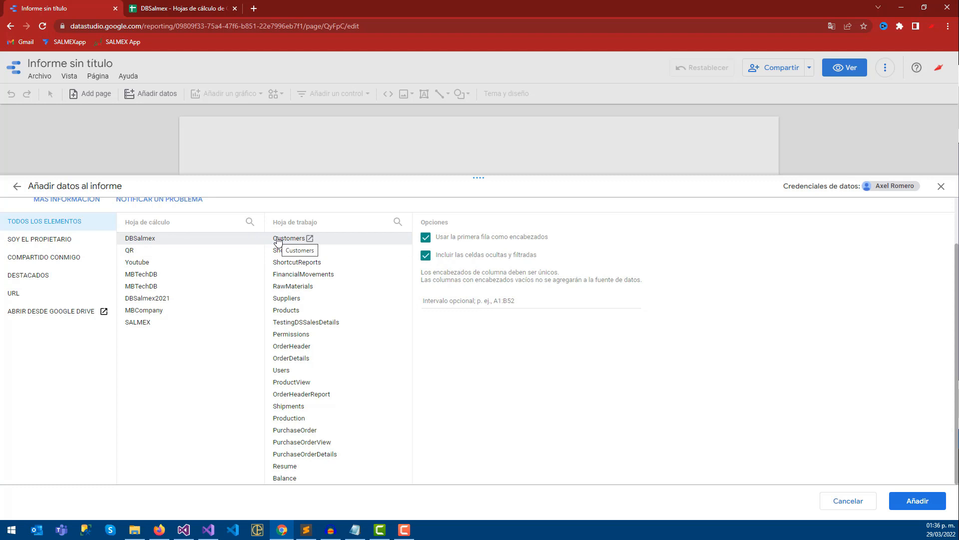
{"action": "left_click", "coordinate": [297, 346]}
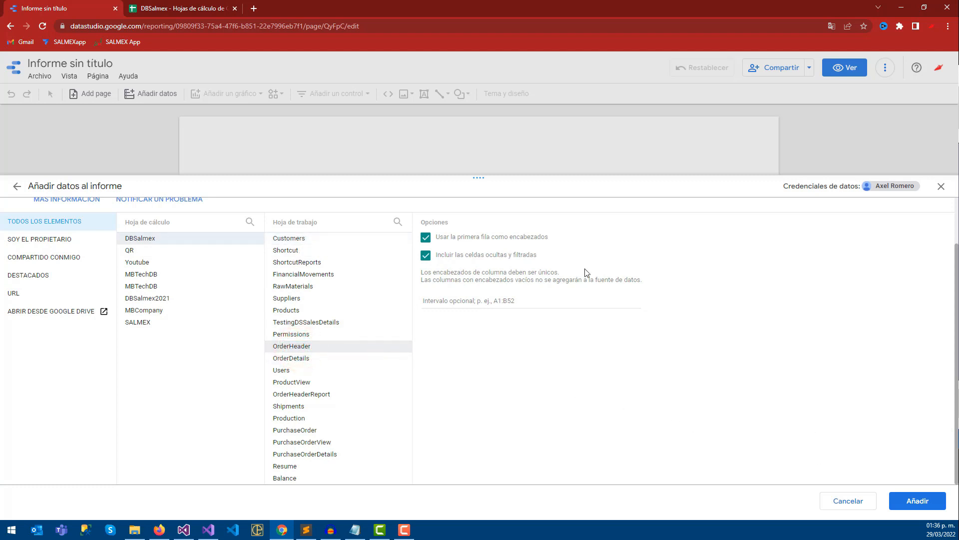
Enable using the first row as headers for OrderHeader and add the worksheet's data to the report
{"action": "left_click_drag", "start_coordinate": [439, 238], "coordinate": [535, 240]}
{"action": "left_click", "coordinate": [182, 8]}
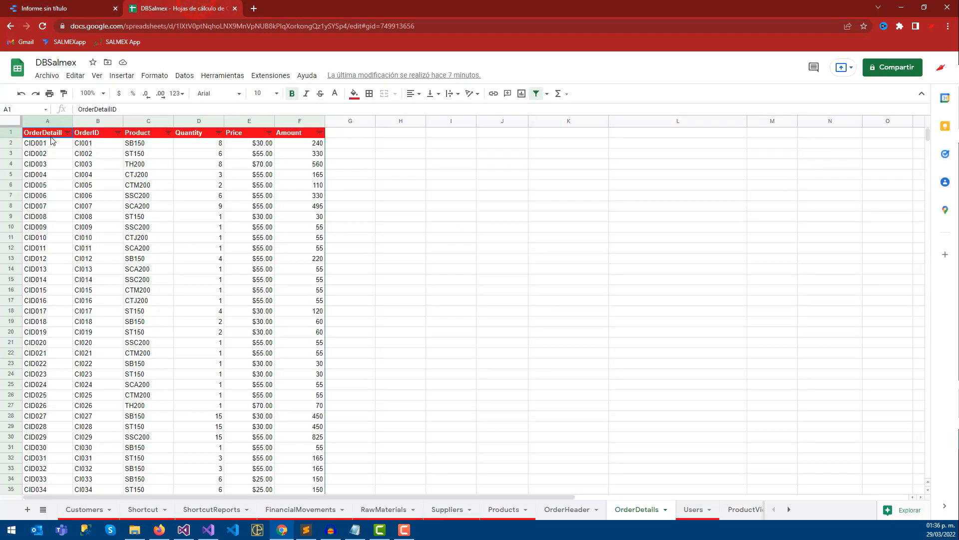
{"action": "left_click", "coordinate": [559, 509]}
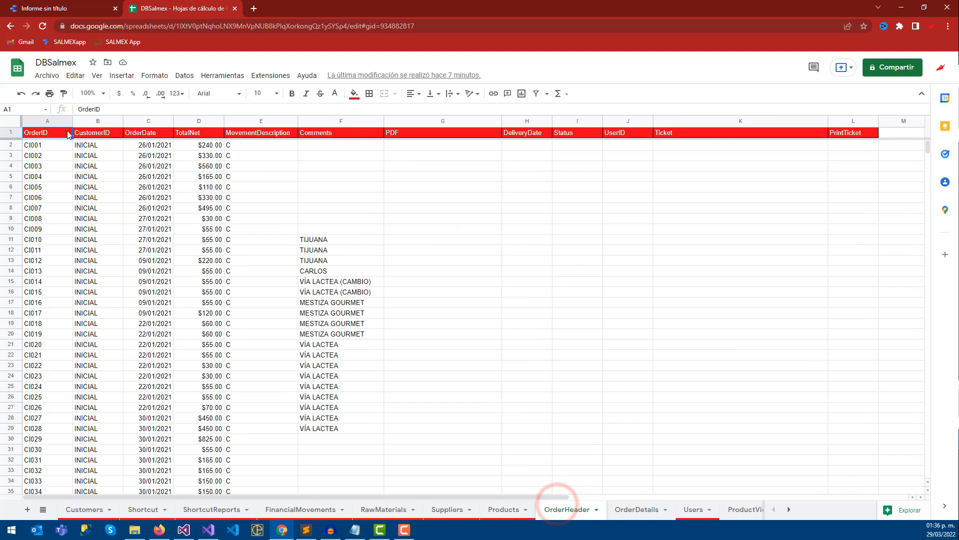
{"action": "left_click", "coordinate": [13, 132]}
{"action": "left_click", "coordinate": [64, 7]}
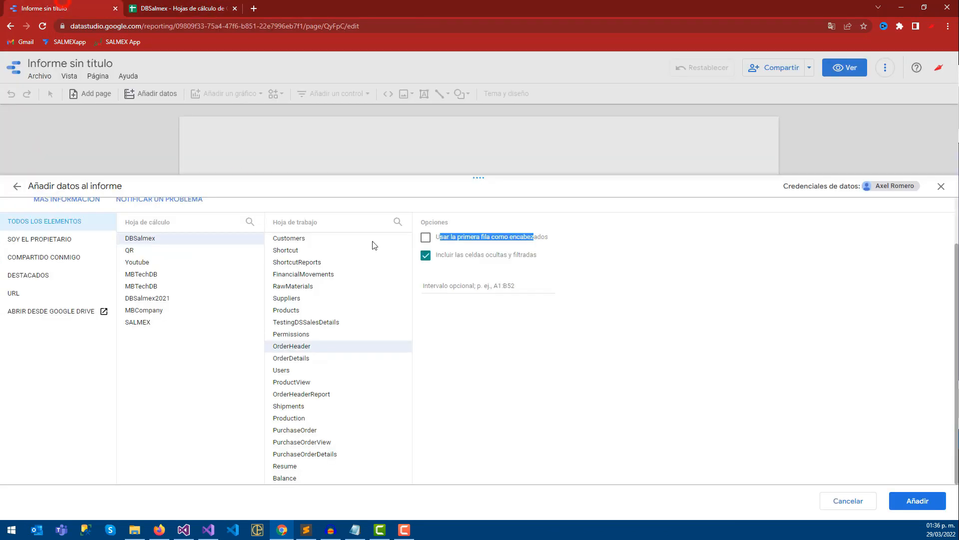
{"action": "left_click", "coordinate": [422, 241]}
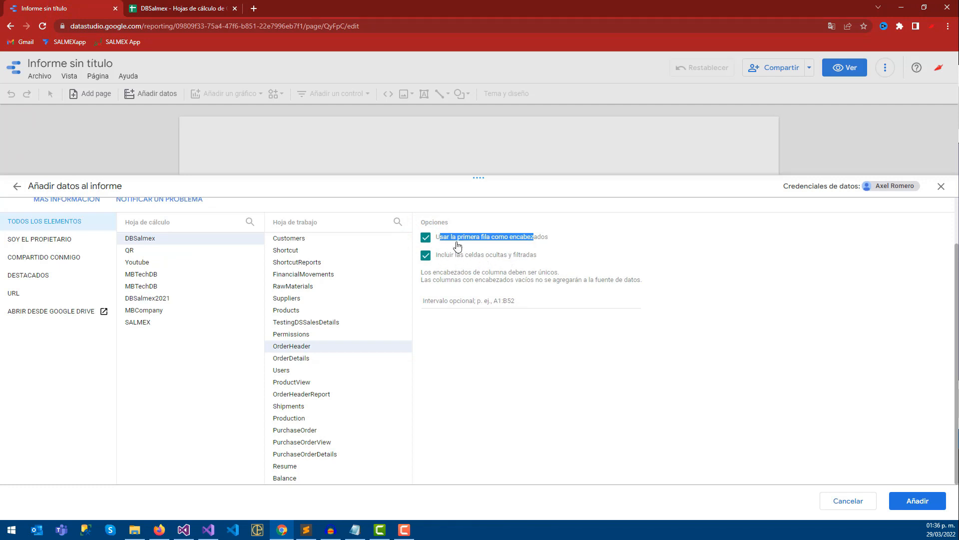
{"action": "left_click", "coordinate": [916, 501]}
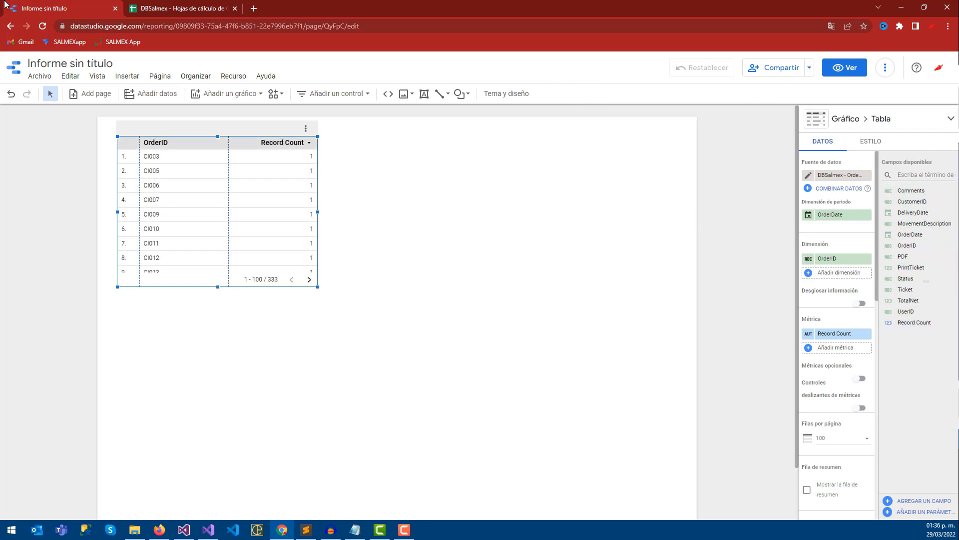
Check the OrderHeader column headers in the DBSalmex spreadsheet and return to the Data Studio report
{"action": "left_click", "coordinate": [153, 10]}
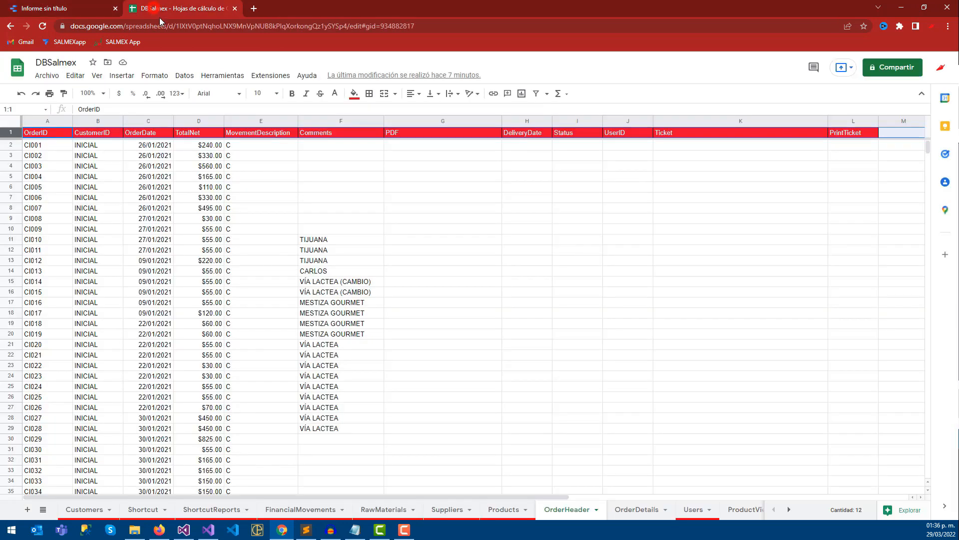
{"action": "left_click", "coordinate": [90, 134]}
{"action": "left_click", "coordinate": [74, 7]}
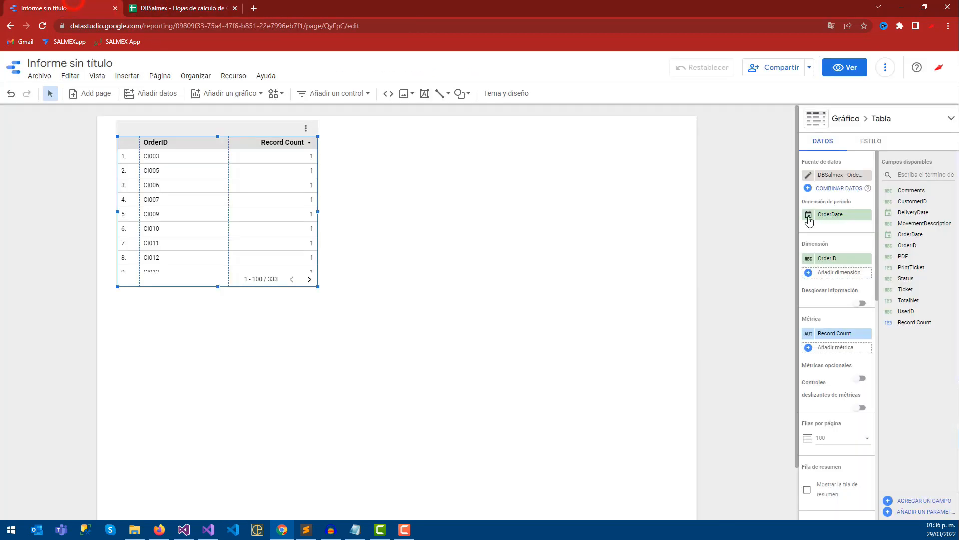
Replace the table's dimension with the CustomerID field
{"action": "left_click_drag", "start_coordinate": [911, 267], "coordinate": [908, 282]}
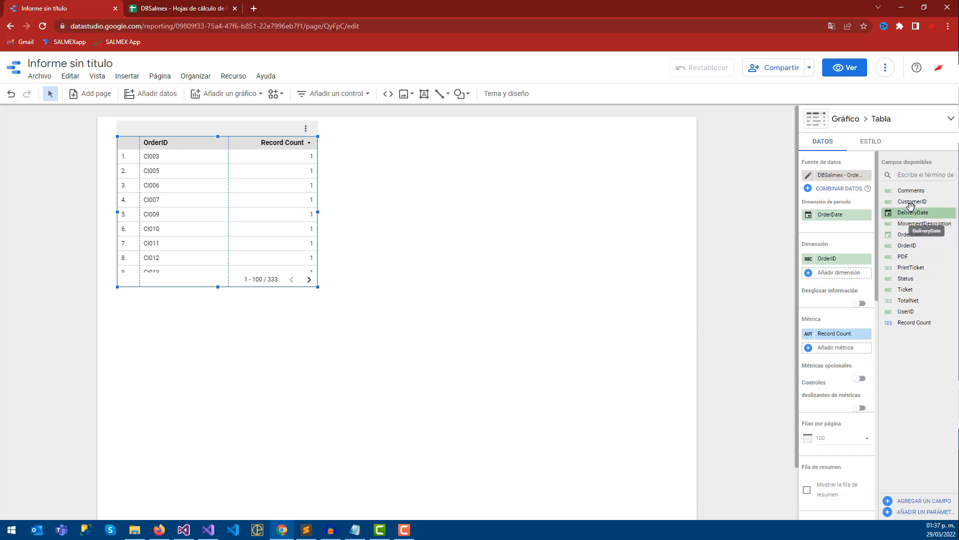
{"action": "left_click_drag", "start_coordinate": [878, 215], "coordinate": [837, 259]}
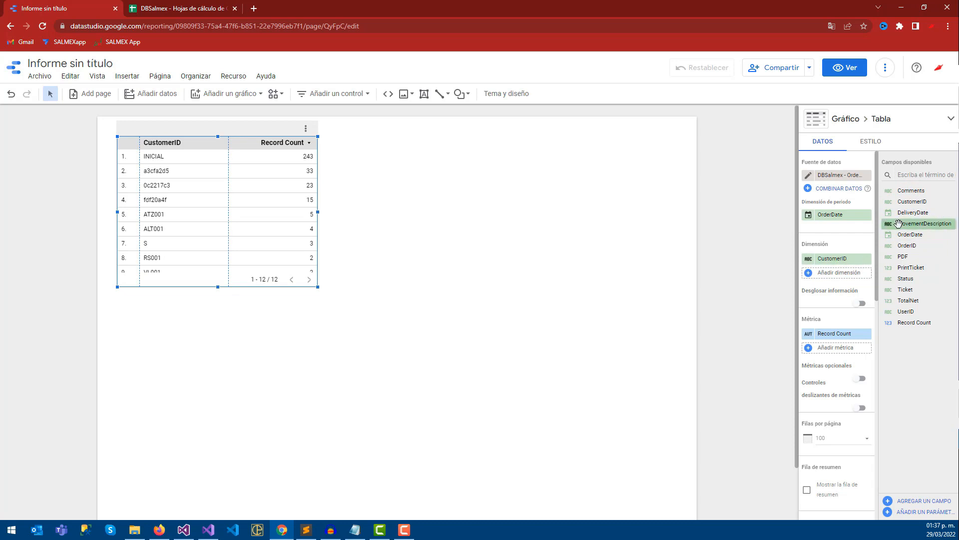
Add OrderID as a table dimension ahead of CustomerID and enlarge the table to nearly the full report page width
{"action": "left_click_drag", "start_coordinate": [906, 245], "coordinate": [832, 277]}
{"action": "mouse_move", "coordinate": [851, 273]}
{"action": "left_mouse_down"}
{"action": "mouse_move", "coordinate": [910, 251]}
{"action": "mouse_move", "coordinate": [840, 278]}
{"action": "left_mouse_up"}
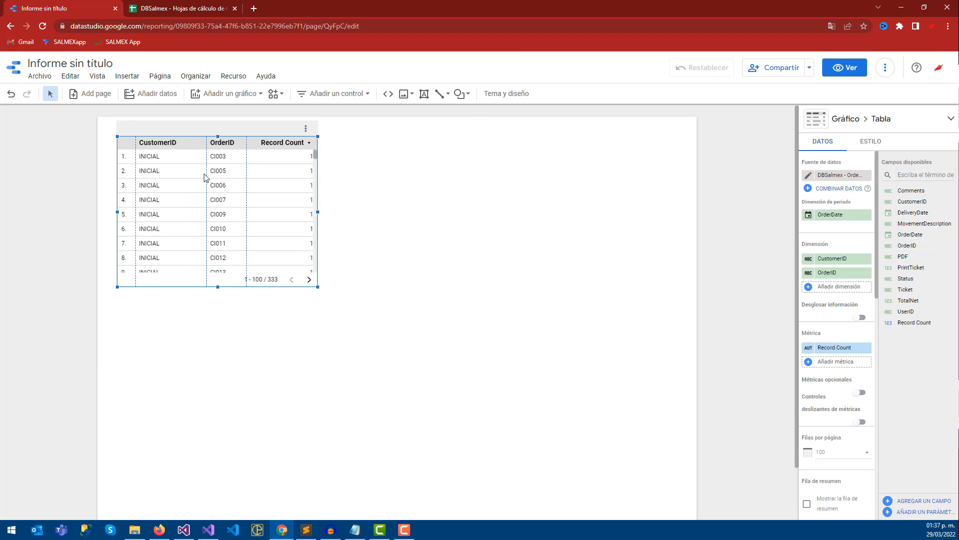
{"action": "left_click_drag", "start_coordinate": [317, 288], "coordinate": [643, 341]}
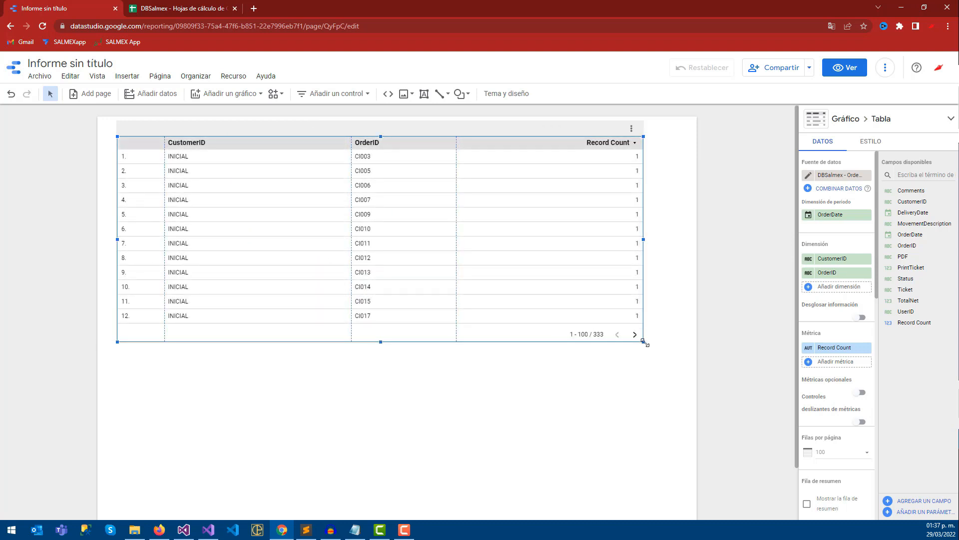
{"action": "mouse_move", "coordinate": [645, 342]}
{"action": "left_mouse_down"}
{"action": "mouse_move", "coordinate": [553, 295]}
{"action": "mouse_move", "coordinate": [631, 347]}
{"action": "mouse_move", "coordinate": [654, 349]}
{"action": "left_mouse_up"}
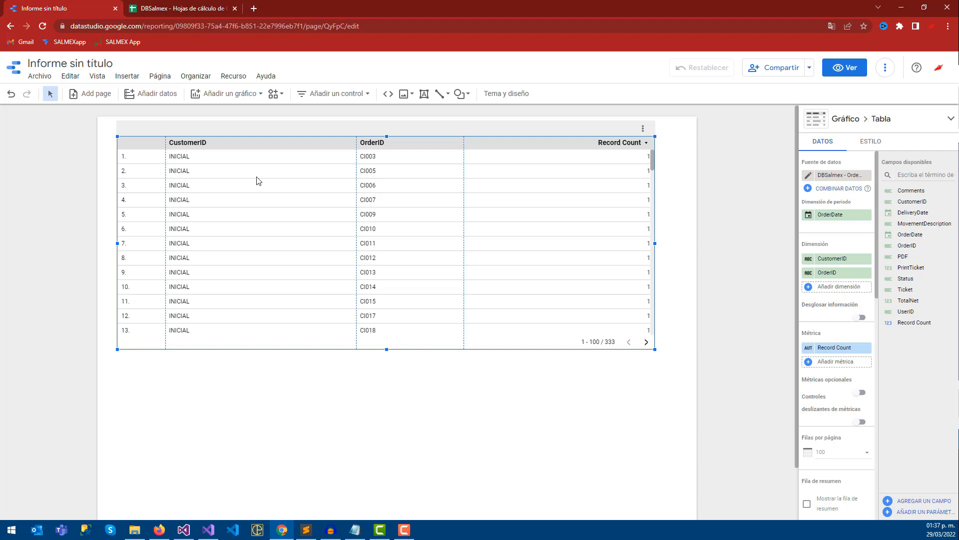
{"action": "left_click_drag", "start_coordinate": [828, 275], "coordinate": [828, 261]}
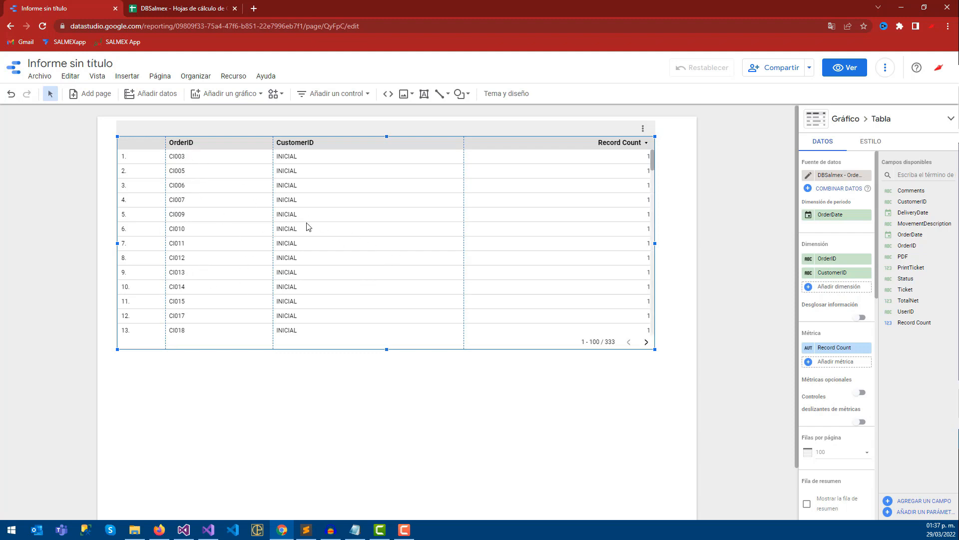
Examine the OrderID and CustomerID rows across the table's result pages
{"action": "scroll", "coordinate": [620, 196], "scroll_direction": "down", "scroll_amount": 20}
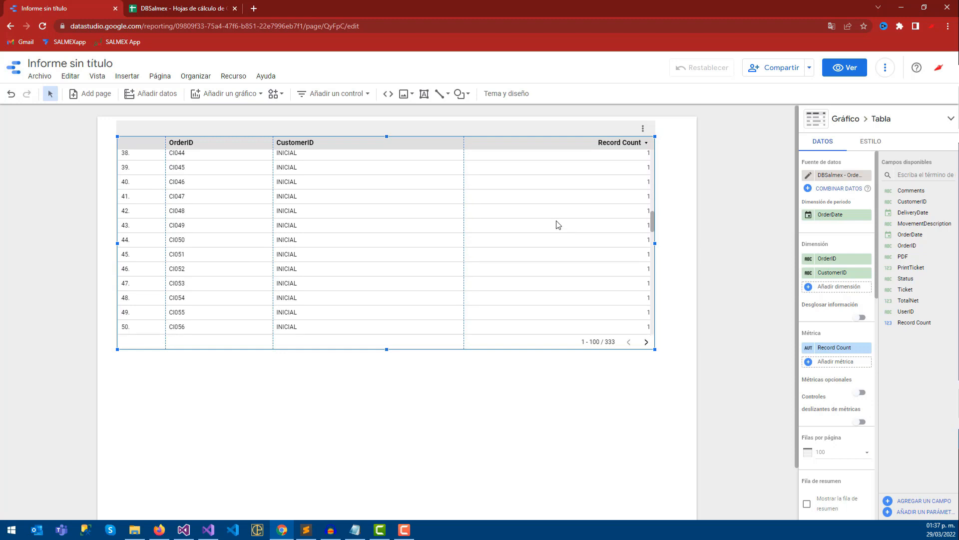
{"action": "left_click", "coordinate": [647, 343]}
{"action": "left_click", "coordinate": [647, 343]}
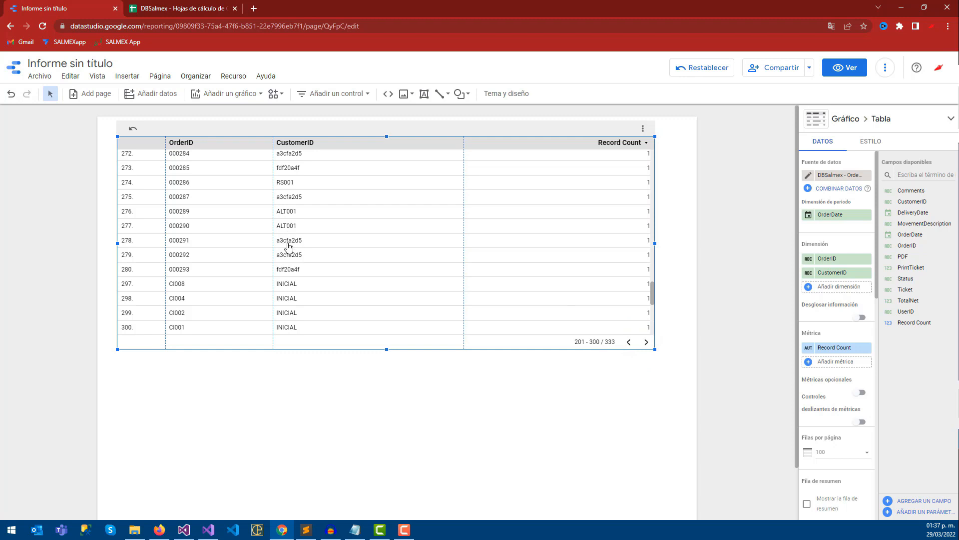
{"action": "left_click", "coordinate": [648, 344]}
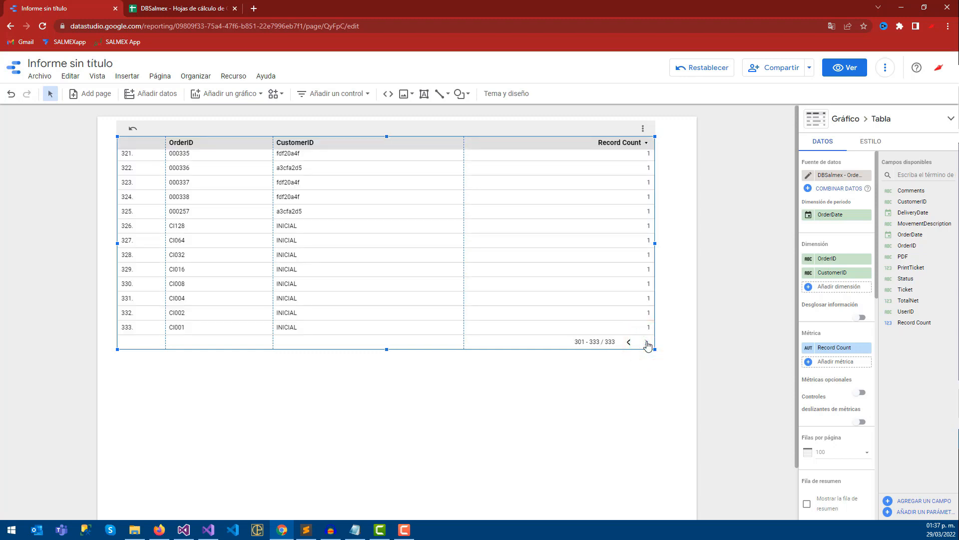
{"action": "left_click", "coordinate": [630, 343]}
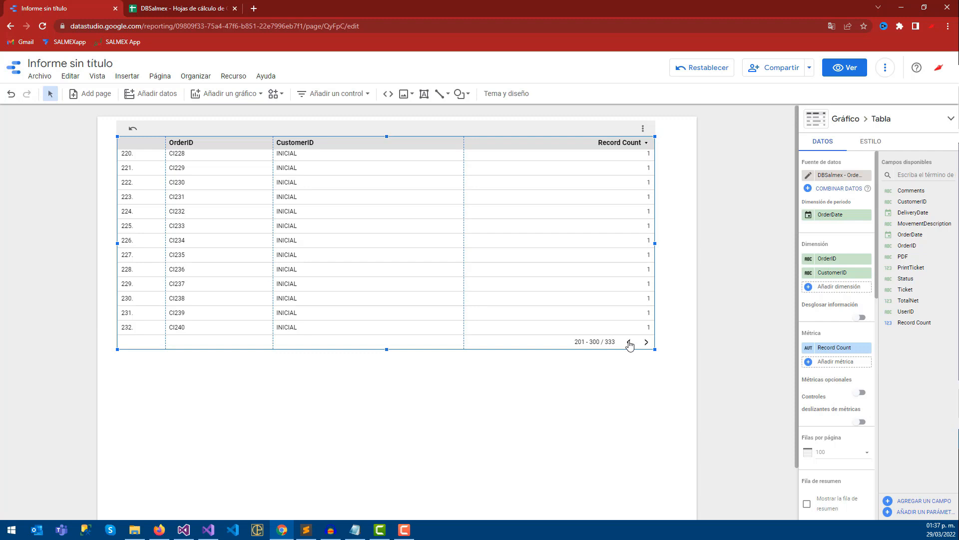
{"action": "left_click", "coordinate": [629, 344]}
{"action": "left_click", "coordinate": [647, 344]}
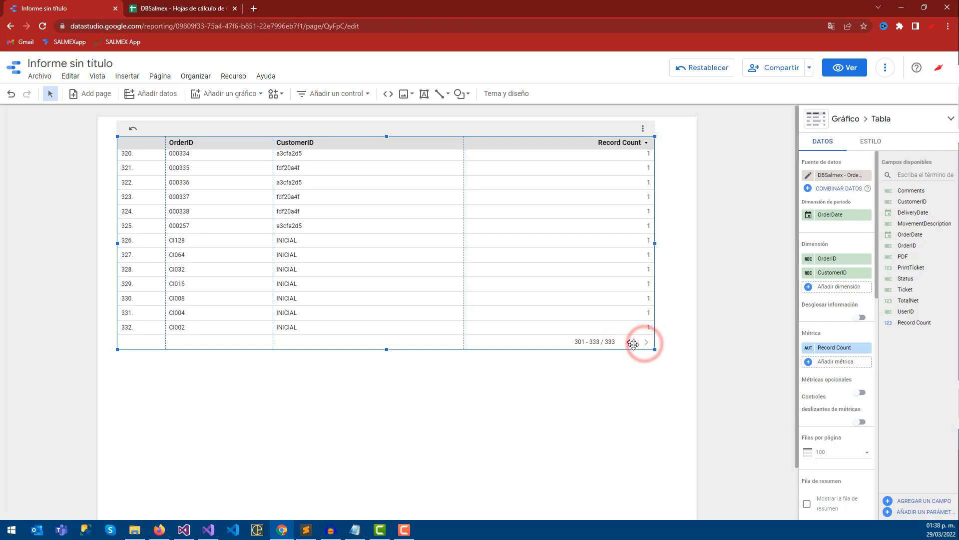
{"action": "left_click", "coordinate": [630, 343]}
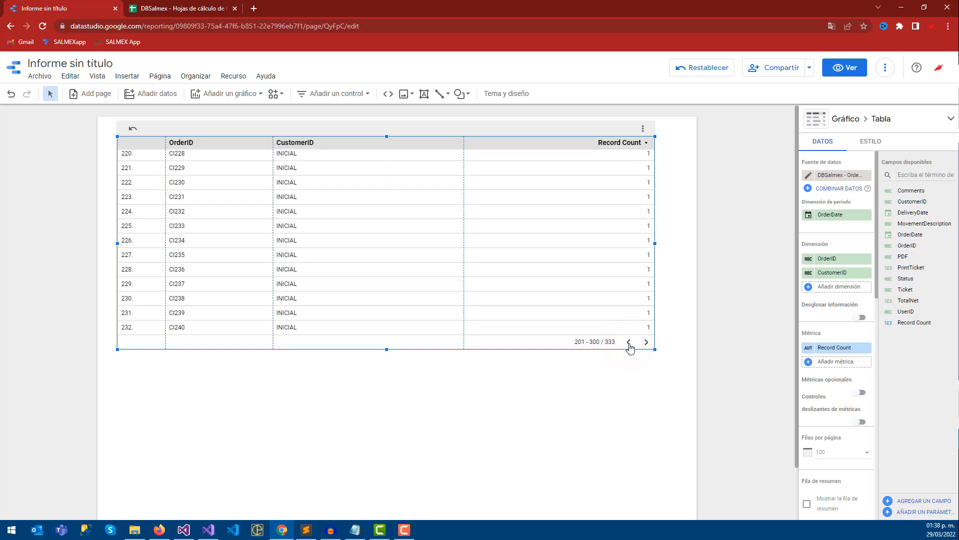
{"action": "left_click", "coordinate": [629, 343]}
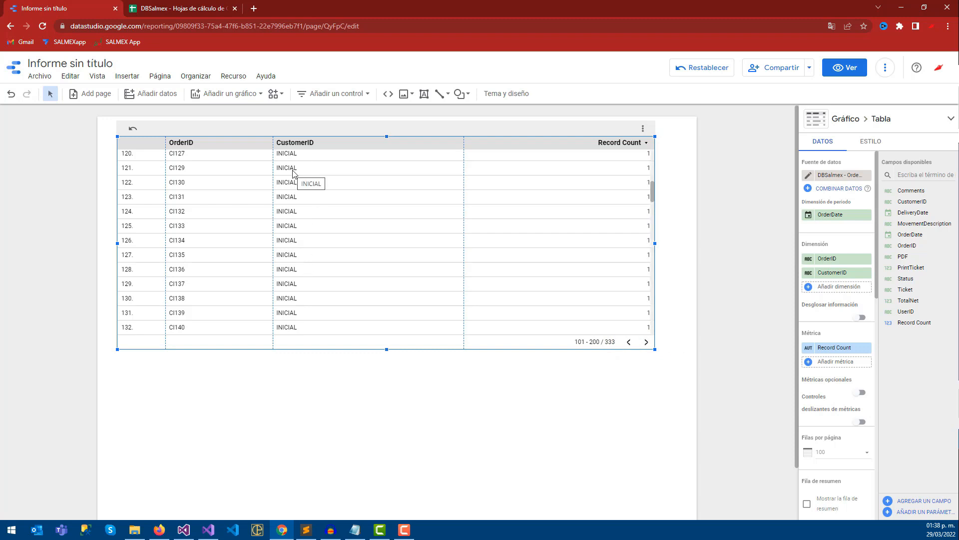
Compare the CustomerID values in DBSalmex's OrderHeader sheet with the names in Customers, and return to the Data Studio table
{"action": "left_click", "coordinate": [163, 8]}
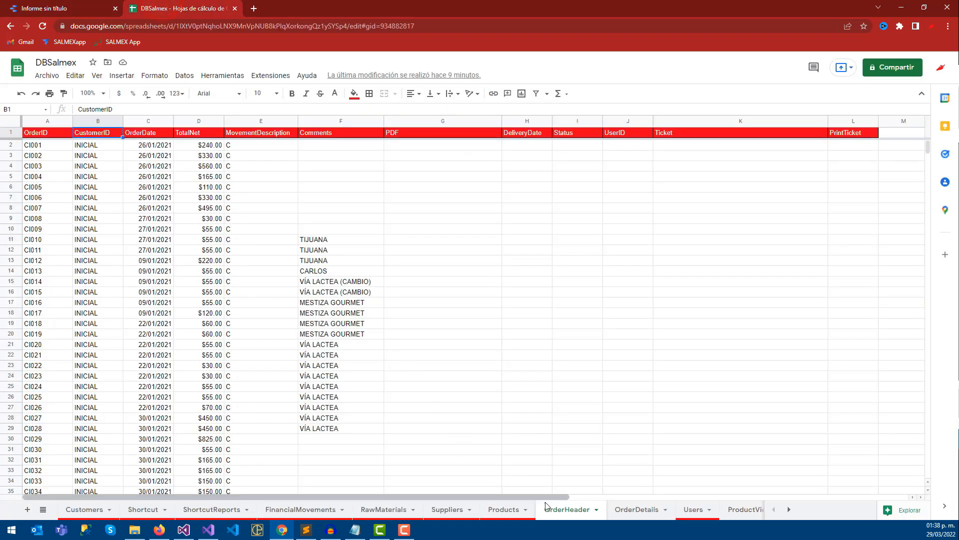
{"action": "left_click_drag", "start_coordinate": [98, 145], "coordinate": [100, 229]}
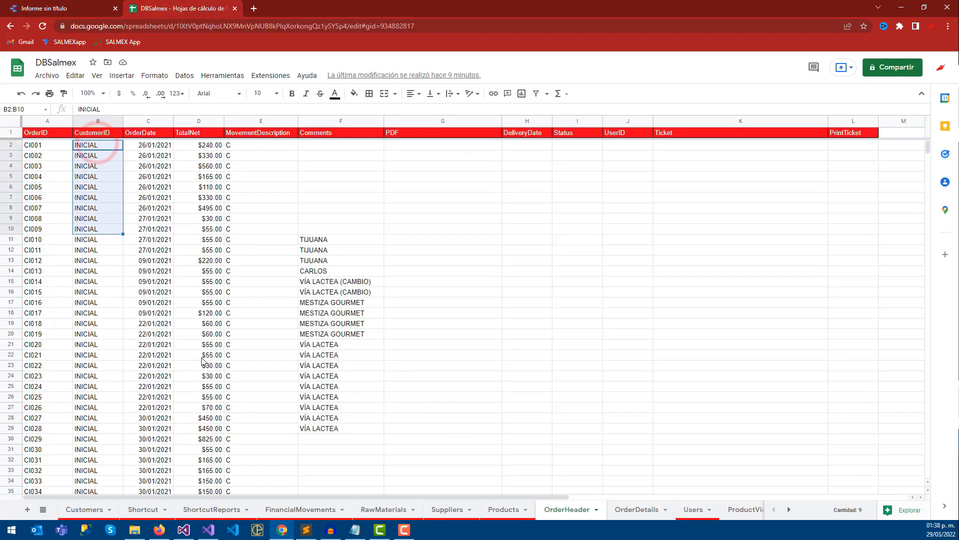
{"action": "left_click", "coordinate": [86, 509]}
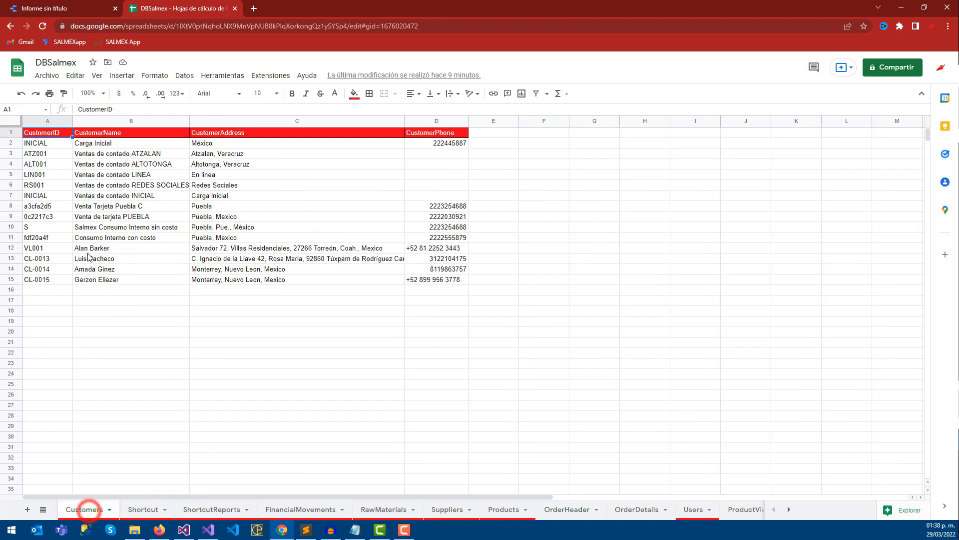
{"action": "left_click", "coordinate": [50, 144]}
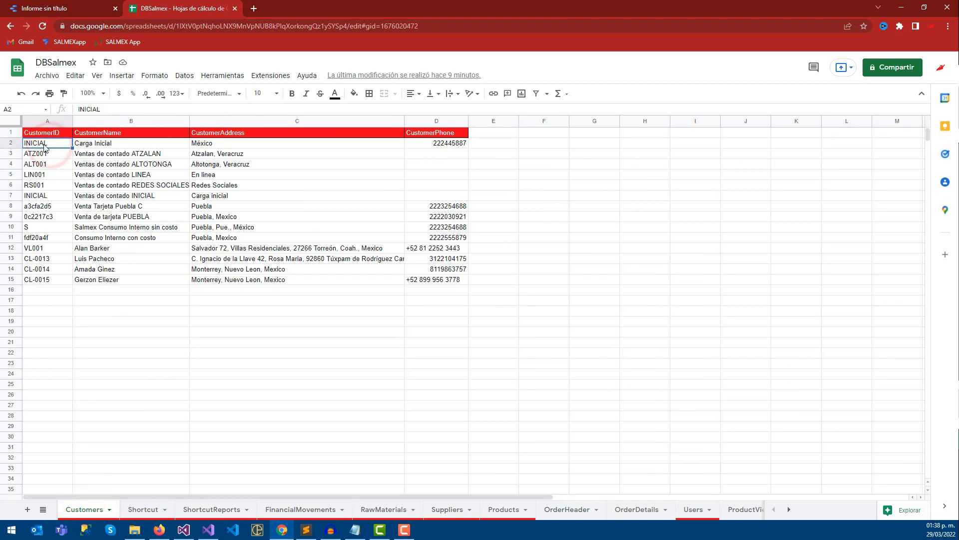
{"action": "left_click", "coordinate": [575, 511]}
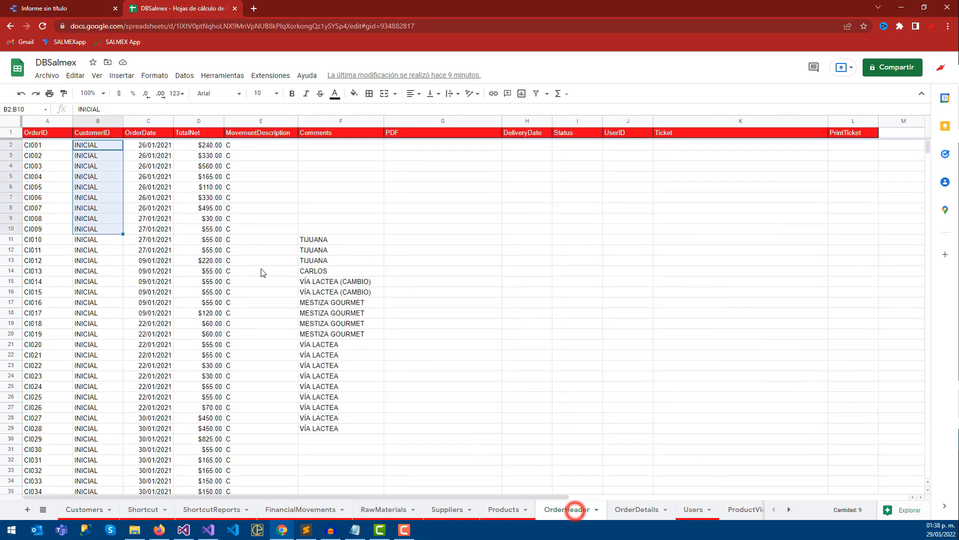
{"action": "left_click", "coordinate": [90, 147]}
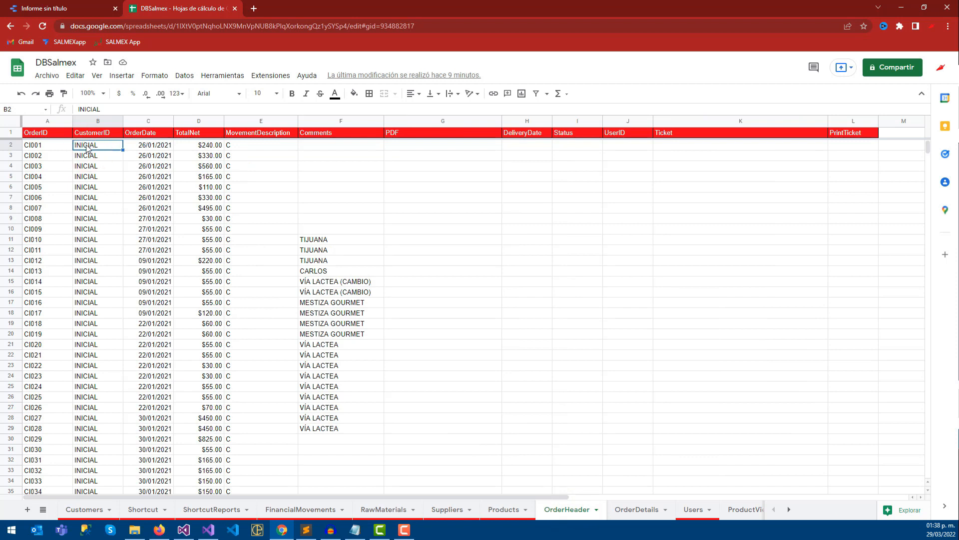
{"action": "left_click", "coordinate": [84, 510]}
{"action": "left_click", "coordinate": [101, 145]}
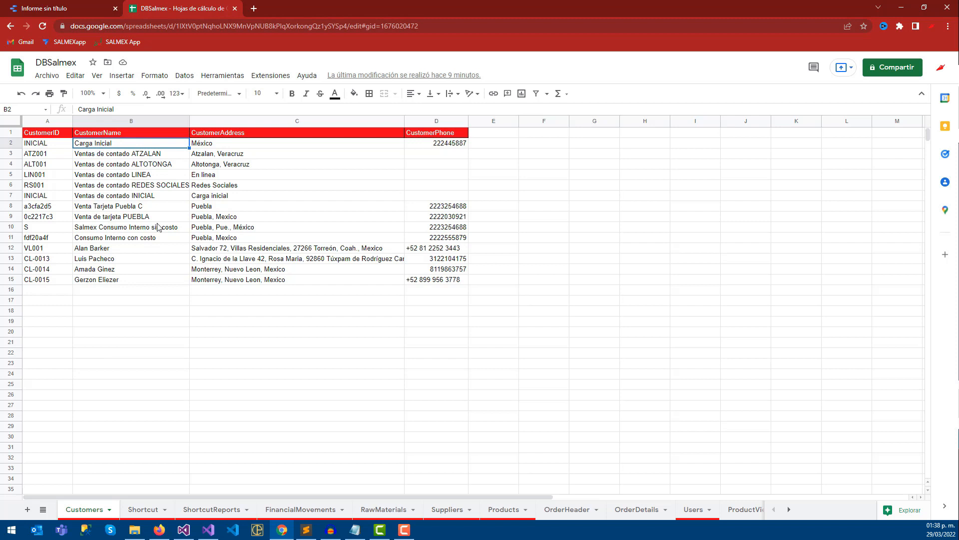
{"action": "left_click", "coordinate": [80, 8]}
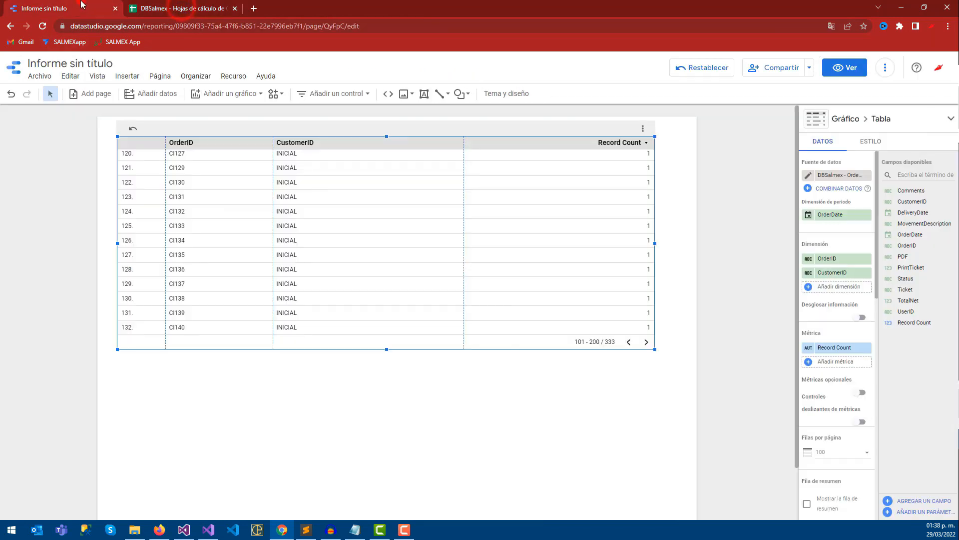
{"action": "scroll", "coordinate": [440, 228], "scroll_direction": "down", "scroll_amount": 3}
Add a new sheet to the DBSalmex spreadsheet in Google Sheets and place it between Products and OrderHeader
{"action": "left_click", "coordinate": [202, 7]}
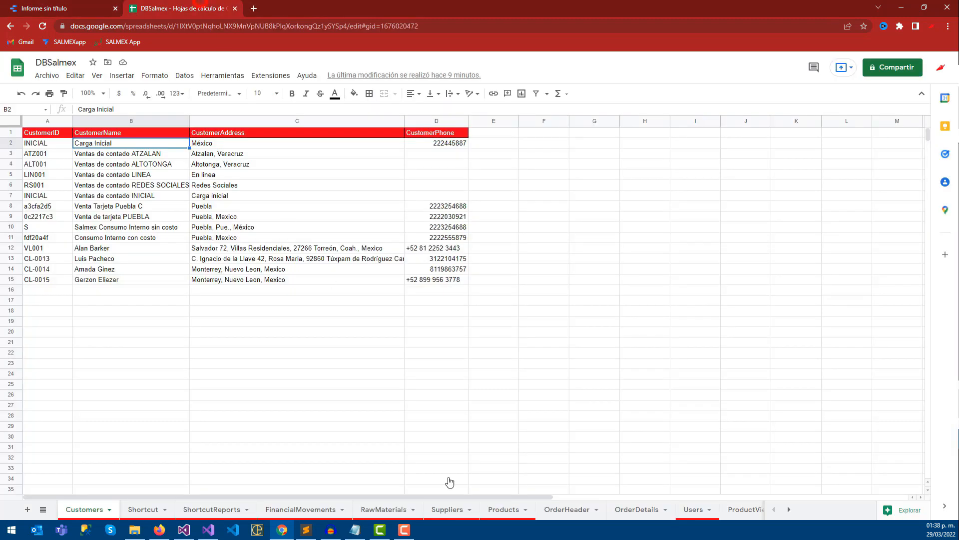
{"action": "left_click", "coordinate": [28, 509]}
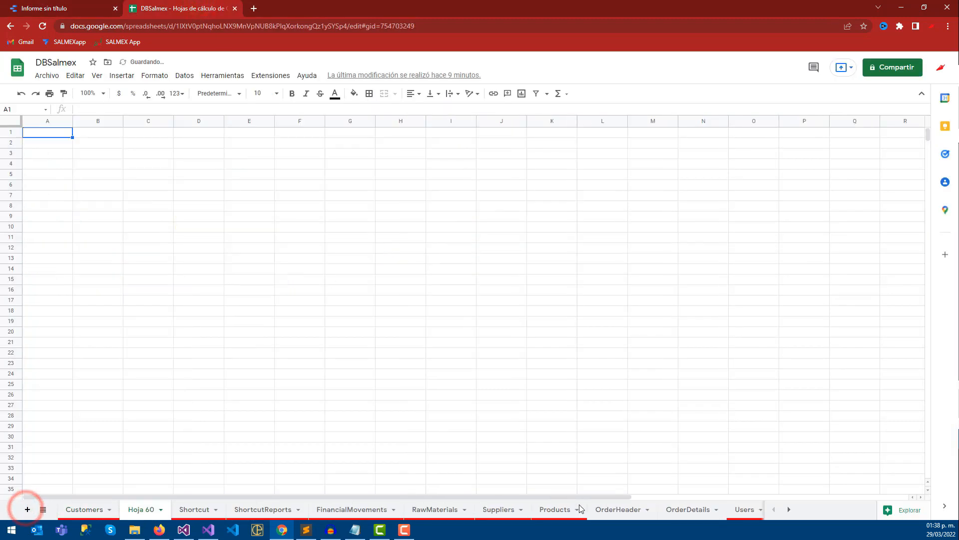
{"action": "left_click", "coordinate": [613, 510]}
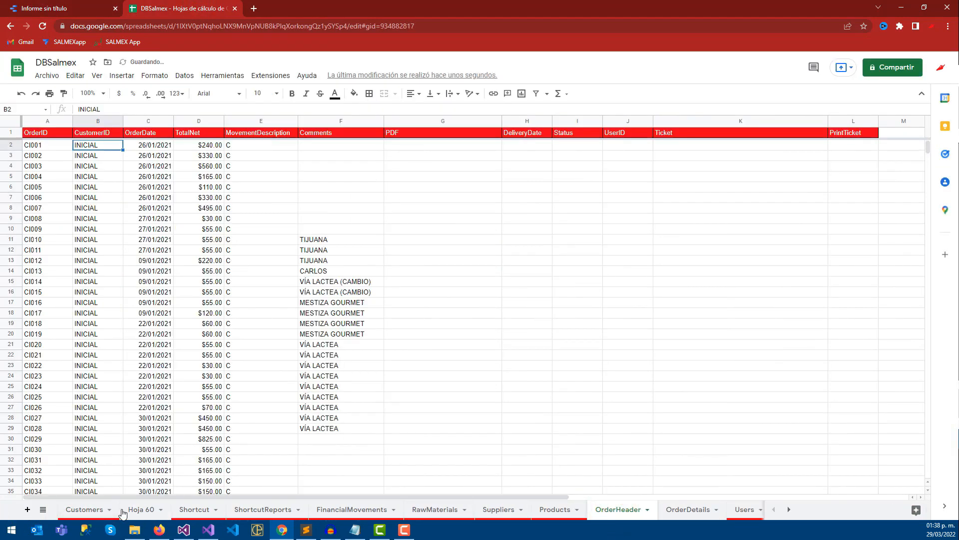
{"action": "left_click_drag", "start_coordinate": [153, 511], "coordinate": [559, 507]}
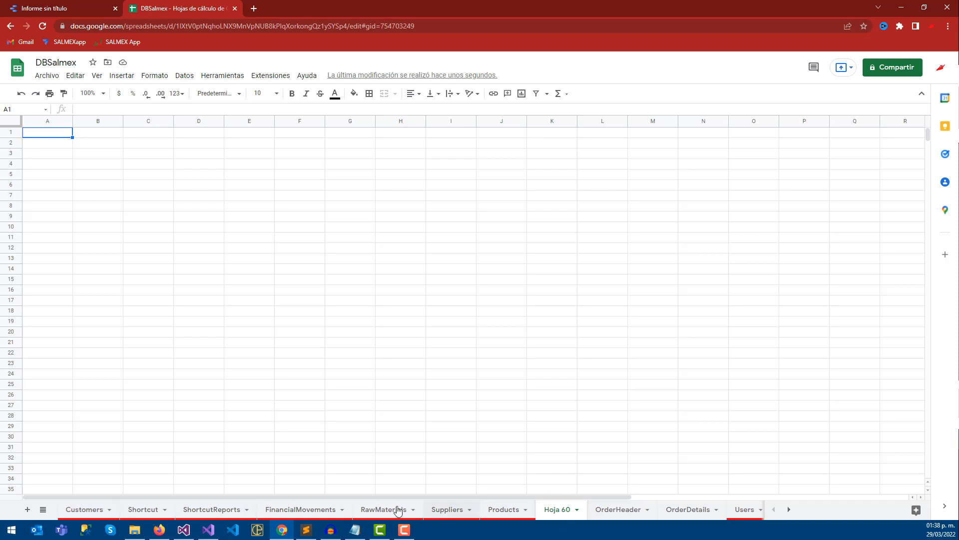
Rename the new sheet as DSDetailedSales
{"action": "right_click", "coordinate": [564, 514]}
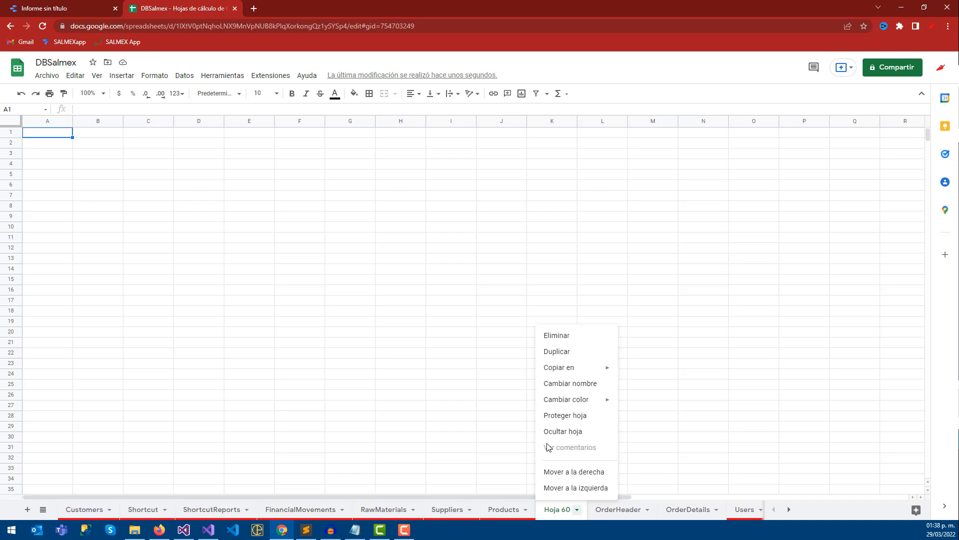
{"action": "left_click", "coordinate": [571, 385]}
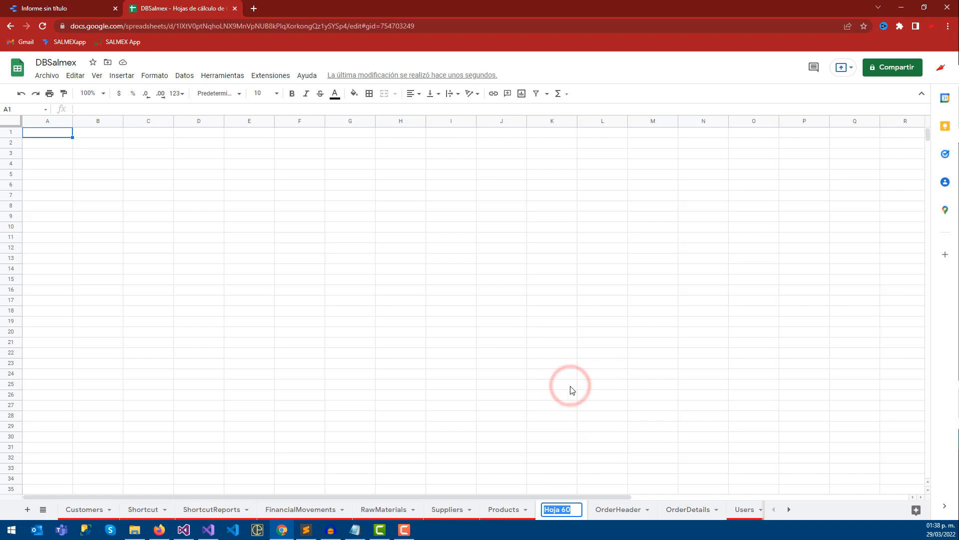
{"action": "type", "text": "DS"}
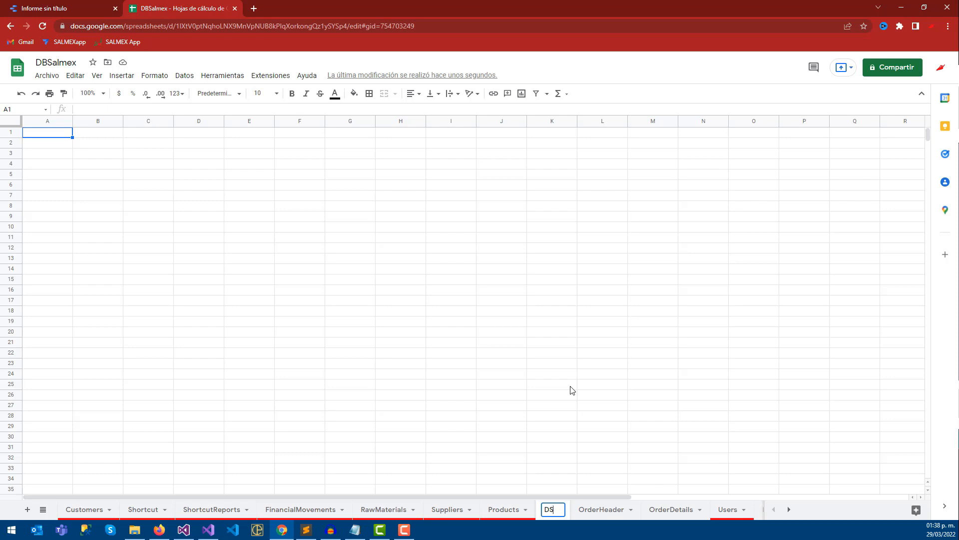
{"action": "type", "text": "Detailed"}
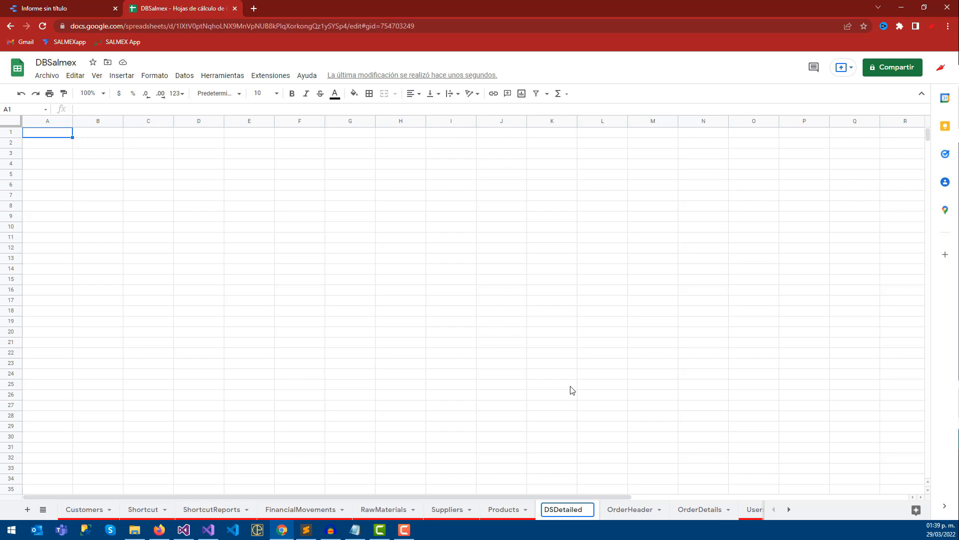
{"action": "type", "text": "Sales"}
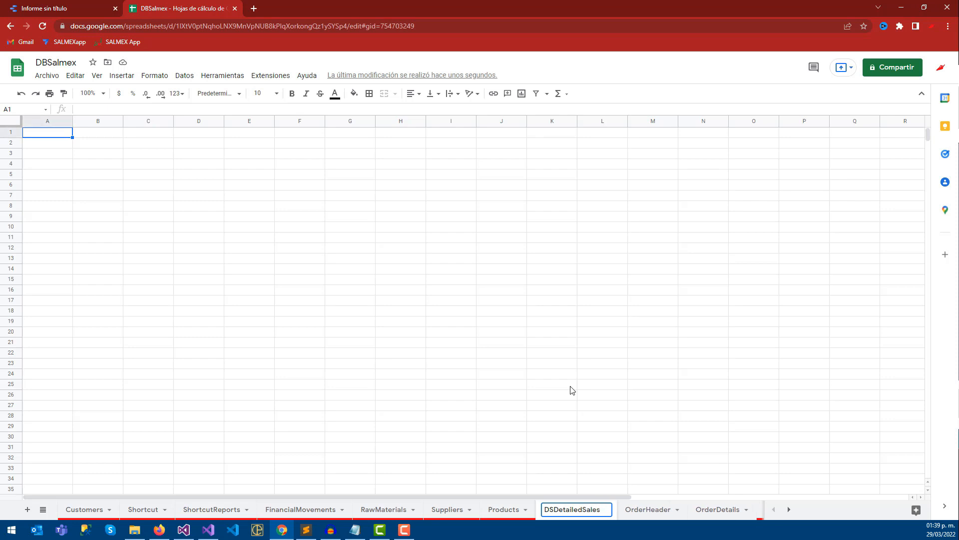
{"action": "left_click", "coordinate": [571, 388]}
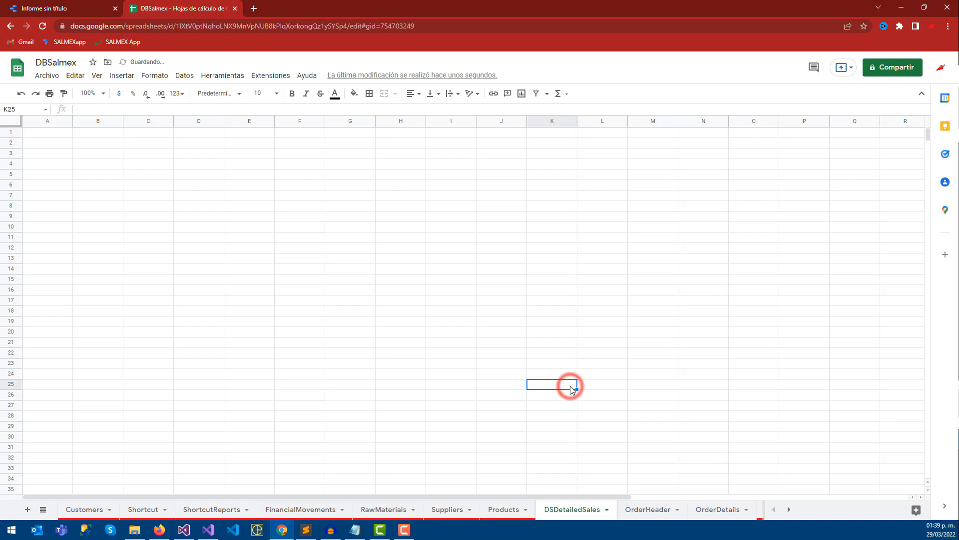
Set the tab color of the DSDetailedSales sheet to blue
{"action": "left_click", "coordinate": [568, 511]}
{"action": "right_click", "coordinate": [569, 512]}
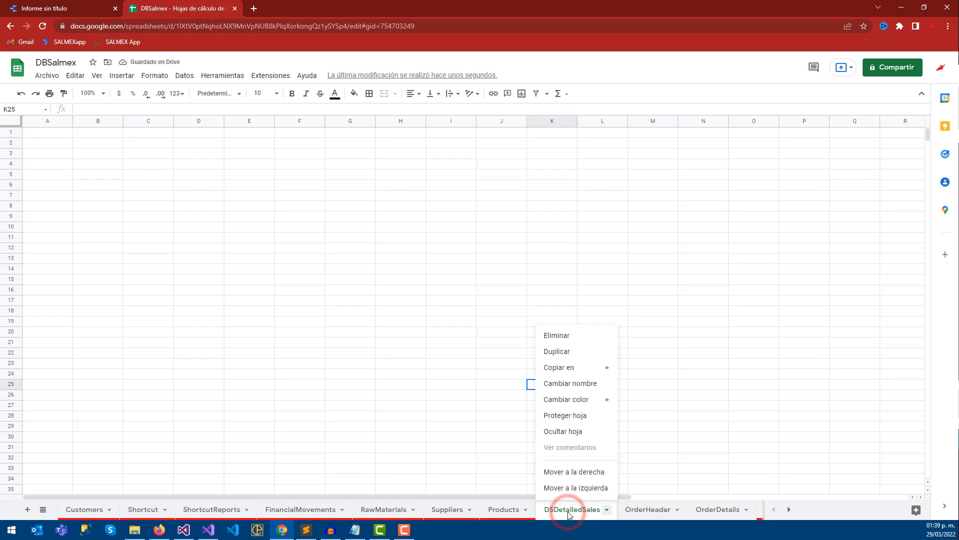
{"action": "mouse_move", "coordinate": [564, 402]}
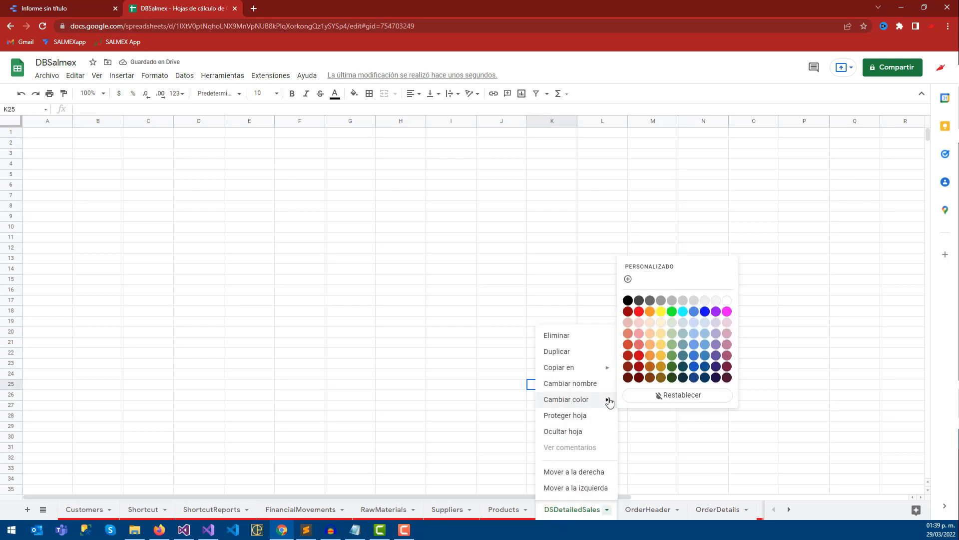
{"action": "left_click", "coordinate": [706, 312]}
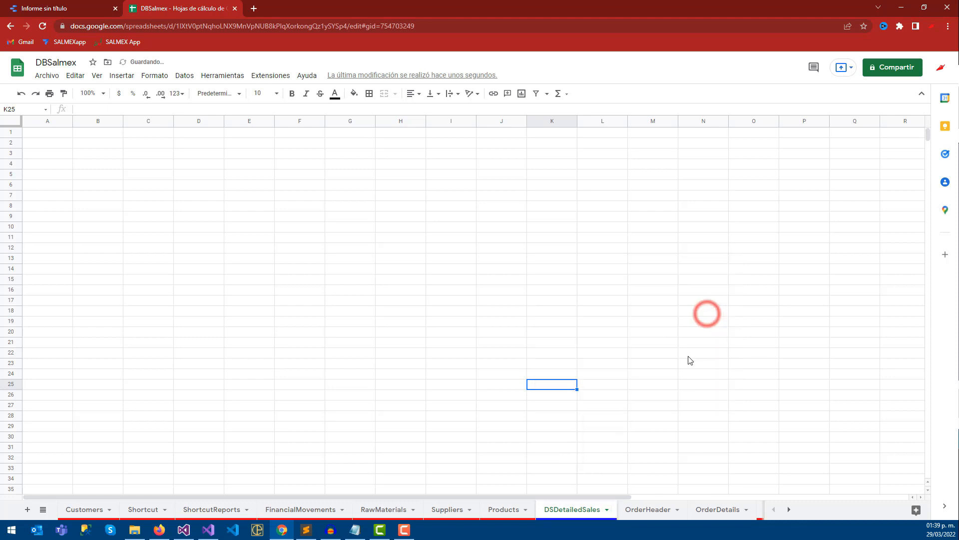
{"action": "left_click", "coordinate": [657, 414]}
Review the Data Studio table again and open the OrderDetails sheet of DBSalmex in Google Sheets
{"action": "left_click", "coordinate": [92, 6]}
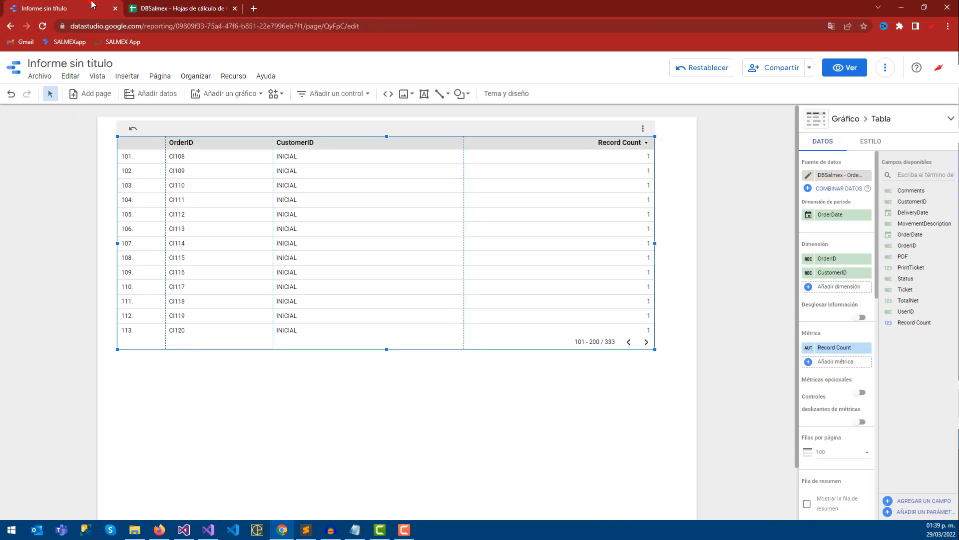
{"action": "left_click", "coordinate": [150, 7]}
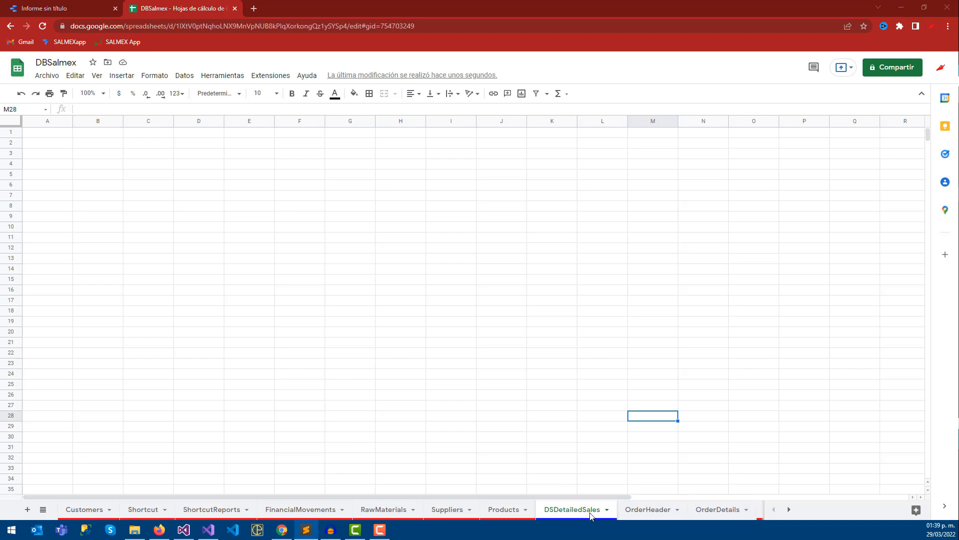
{"action": "left_click", "coordinate": [712, 507]}
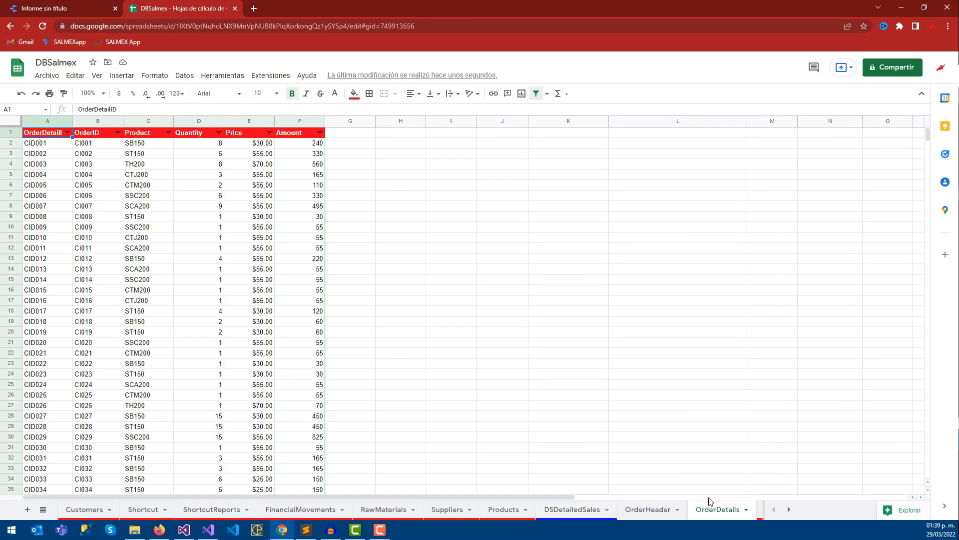
Review the OrderDetails rows against the empty DSDetailedSales sheet and examine the OrderID, Product and Quantity columns
{"action": "scroll", "coordinate": [258, 241], "scroll_direction": "down", "scroll_amount": 13}
{"action": "scroll", "coordinate": [261, 252], "scroll_direction": "up", "scroll_amount": 8}
{"action": "scroll", "coordinate": [256, 239], "scroll_direction": "up", "scroll_amount": 7}
{"action": "left_click", "coordinate": [575, 509]}
{"action": "left_click", "coordinate": [717, 514]}
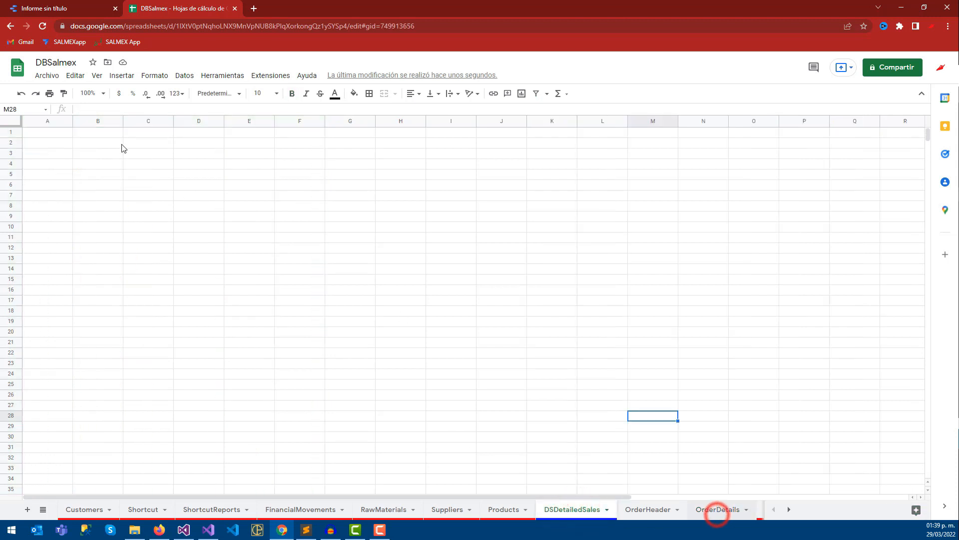
{"action": "left_click_drag", "start_coordinate": [97, 143], "coordinate": [196, 184]}
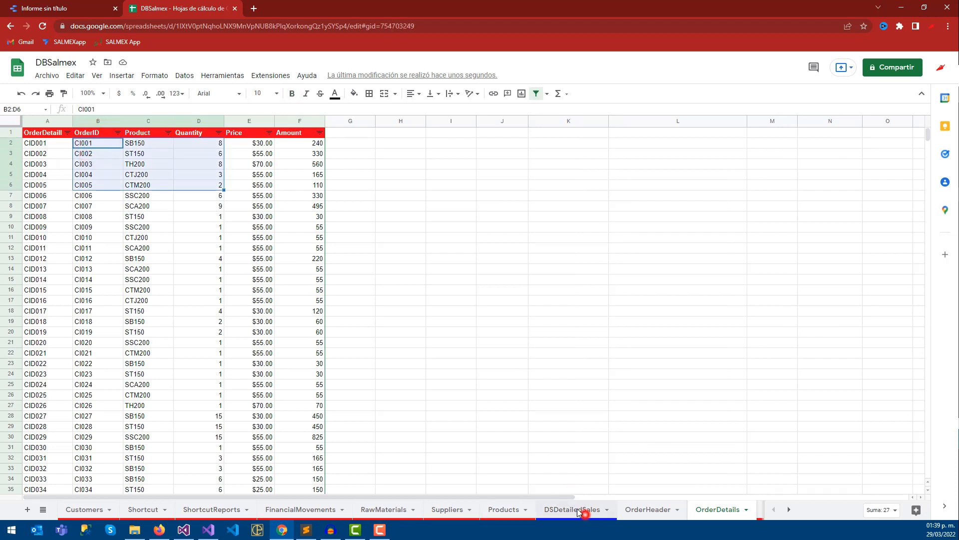
Begin an array formula in cell A1 of DSDetailedSales that references the OrderDetails sheet
{"action": "left_click", "coordinate": [575, 509]}
{"action": "left_click", "coordinate": [33, 134]}
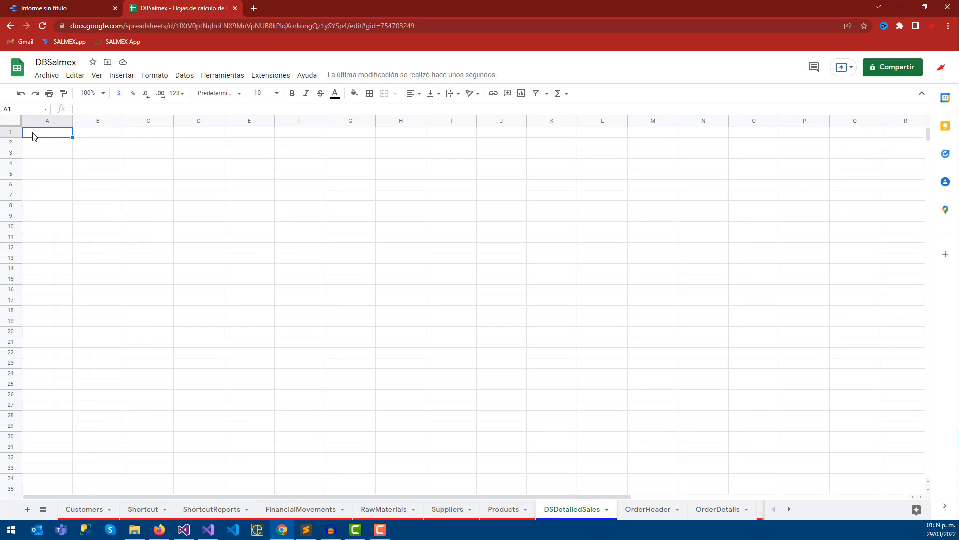
{"action": "type", "text": "?"}
{"action": "type", "text": "="}
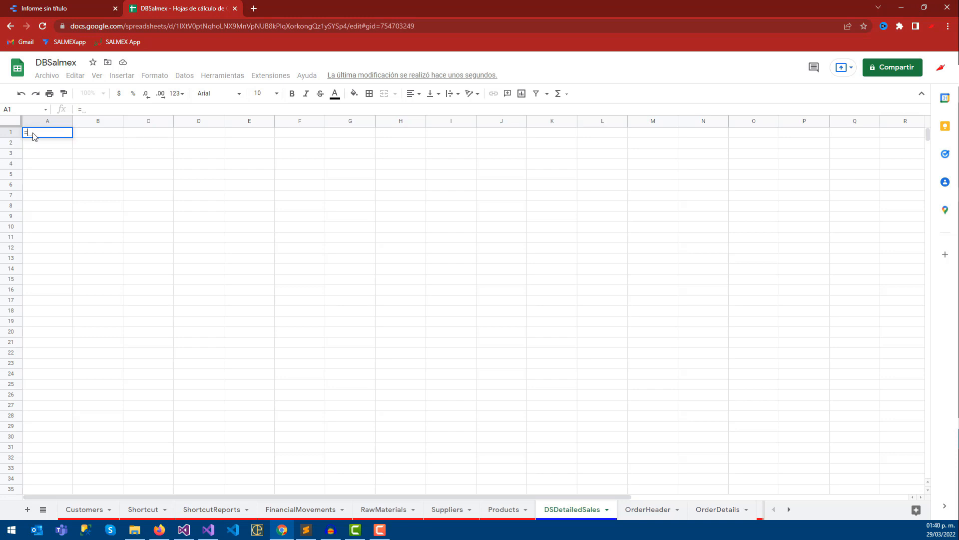
{"action": "type", "text": "{OrderDetails!"}
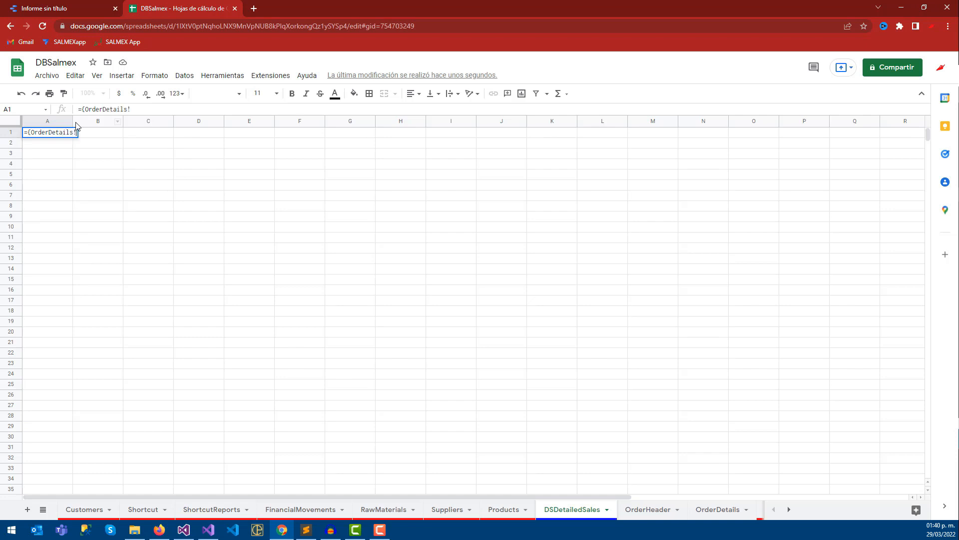
Check which columns OrderDetails spans and complete the formula in cell A1 of DSDetailedSales as ={OrderDetails!A:F}
{"action": "left_click", "coordinate": [647, 509]}
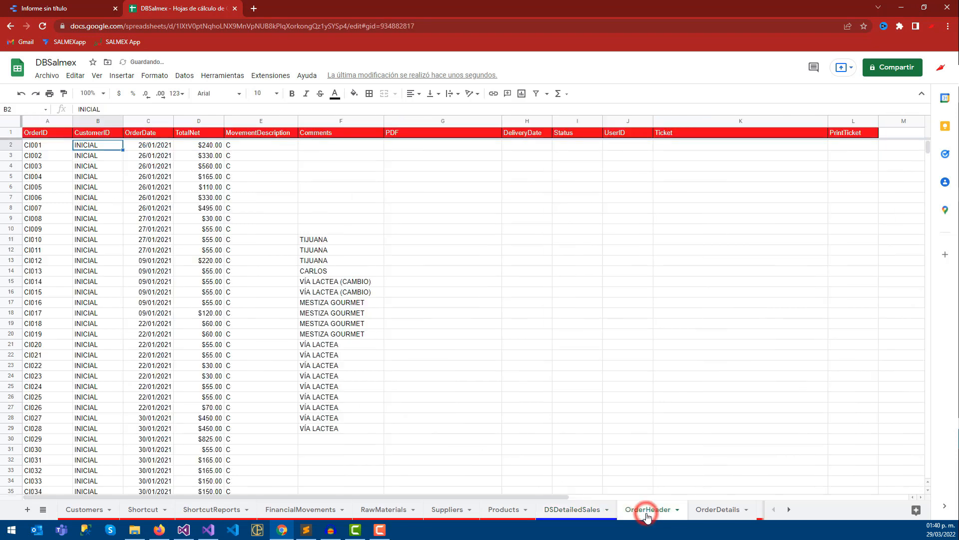
{"action": "left_click", "coordinate": [715, 509]}
{"action": "left_click", "coordinate": [41, 119]}
{"action": "left_click", "coordinate": [299, 121]}
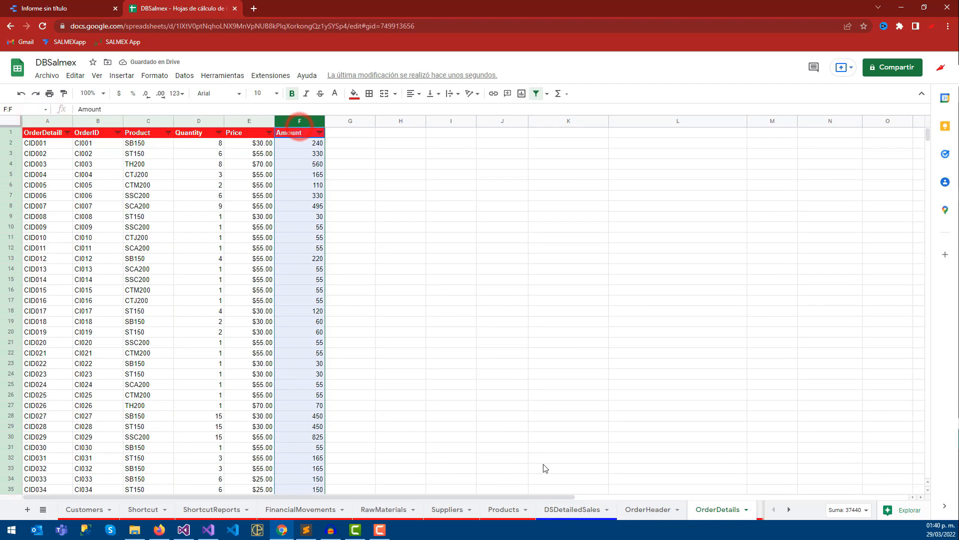
{"action": "left_click", "coordinate": [594, 509]}
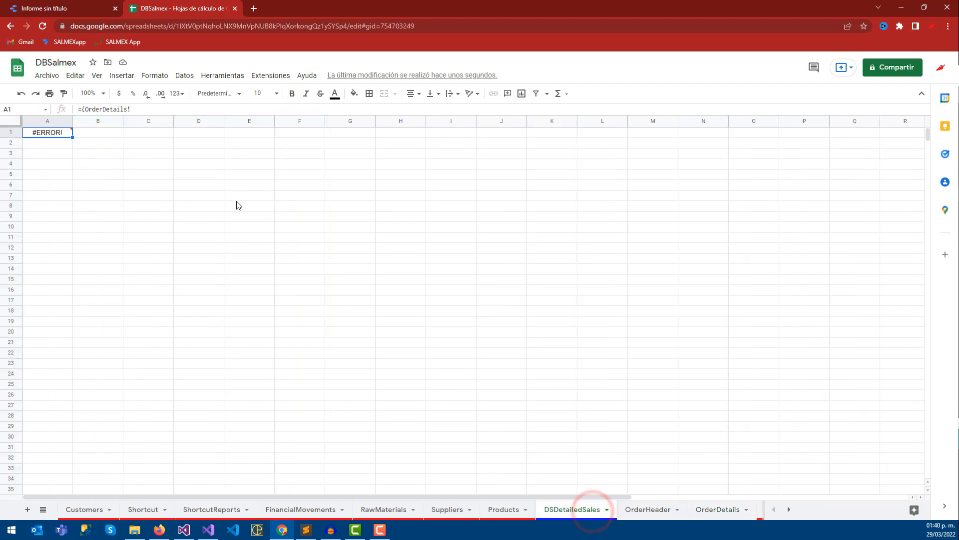
{"action": "left_click", "coordinate": [148, 112]}
{"action": "type", "text": "A"}
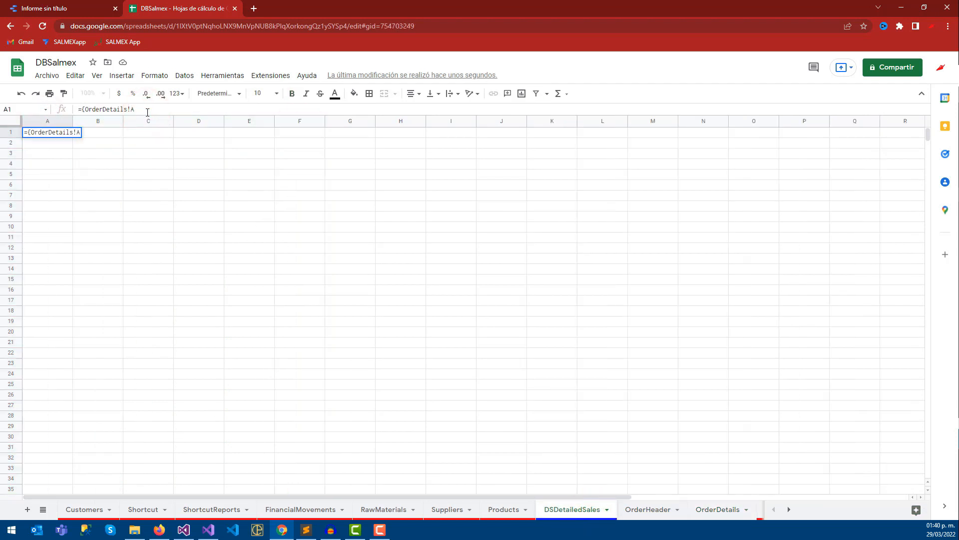
{"action": "type", "text": ":D"}
{"action": "key", "text": "BackSpace"}
{"action": "type", "text": "F"}
{"action": "key", "text": "alt+Tab"}
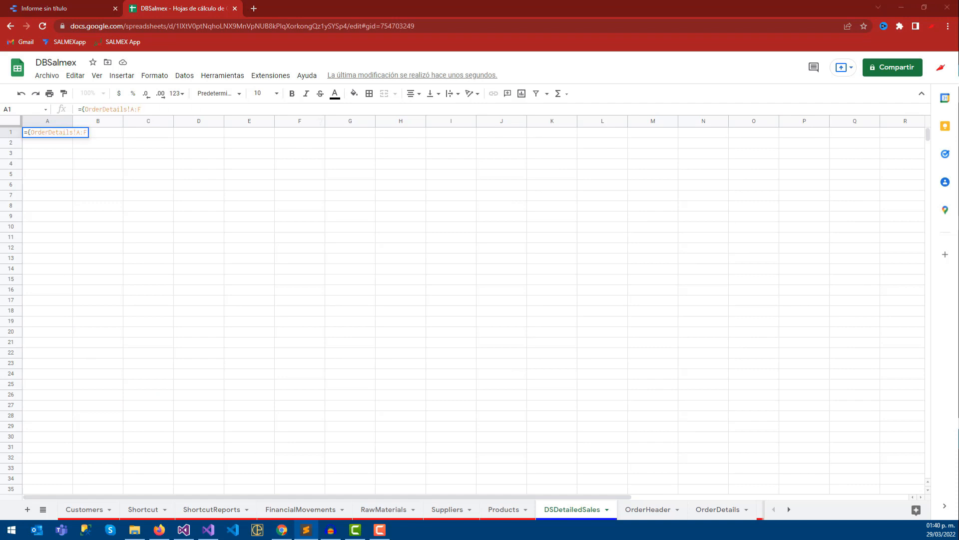
{"action": "left_click", "coordinate": [150, 110]}
{"action": "type", "text": "}"}
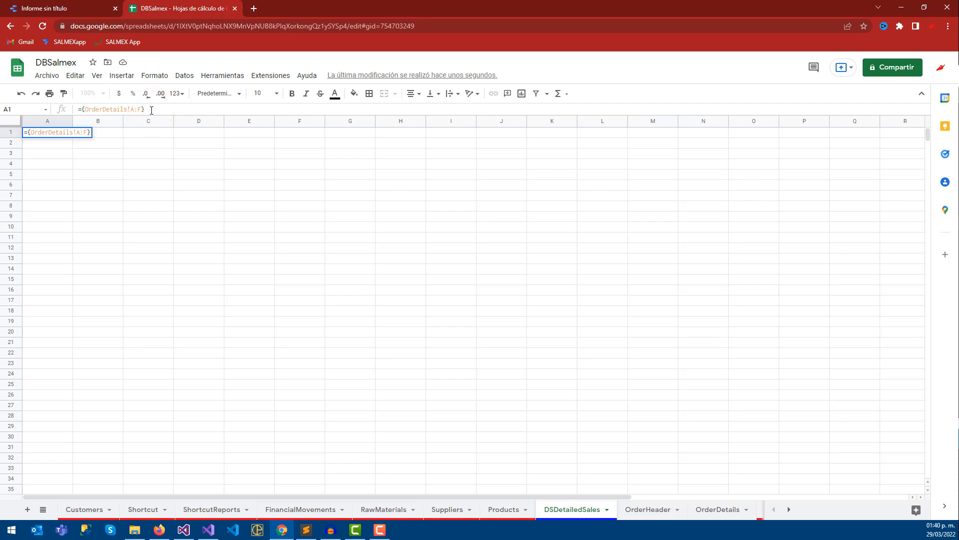
{"action": "key", "text": "Return"}
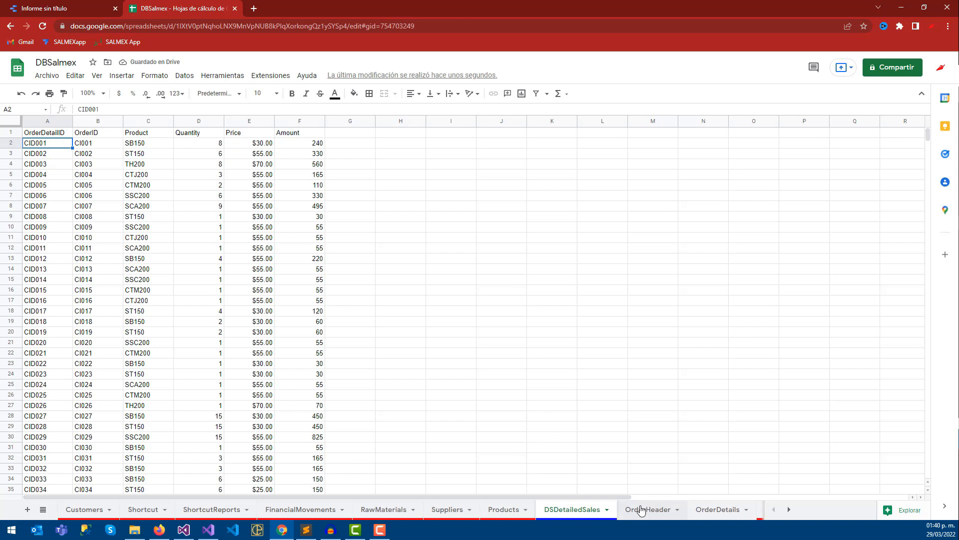
Compare the first data row of OrderDetails with DSDetailedSales and inspect where the imported rows end
{"action": "left_click", "coordinate": [719, 509]}
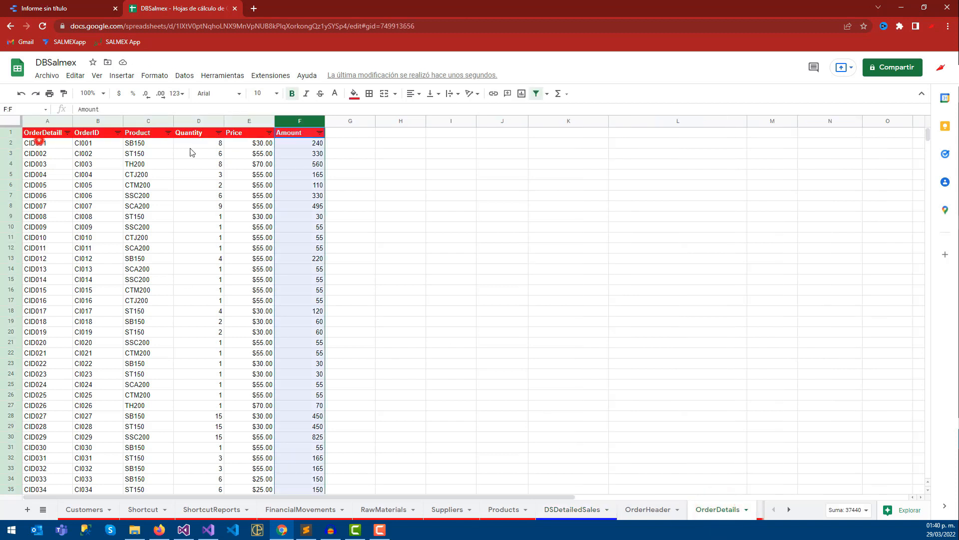
{"action": "left_click_drag", "start_coordinate": [34, 143], "coordinate": [317, 145]}
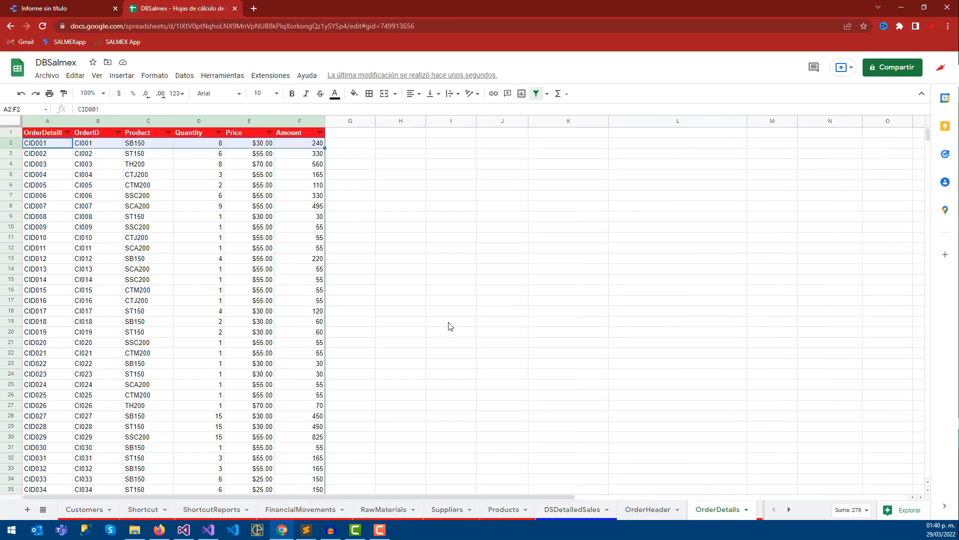
{"action": "left_click", "coordinate": [567, 509]}
{"action": "left_click", "coordinate": [311, 142], "text": "shift"}
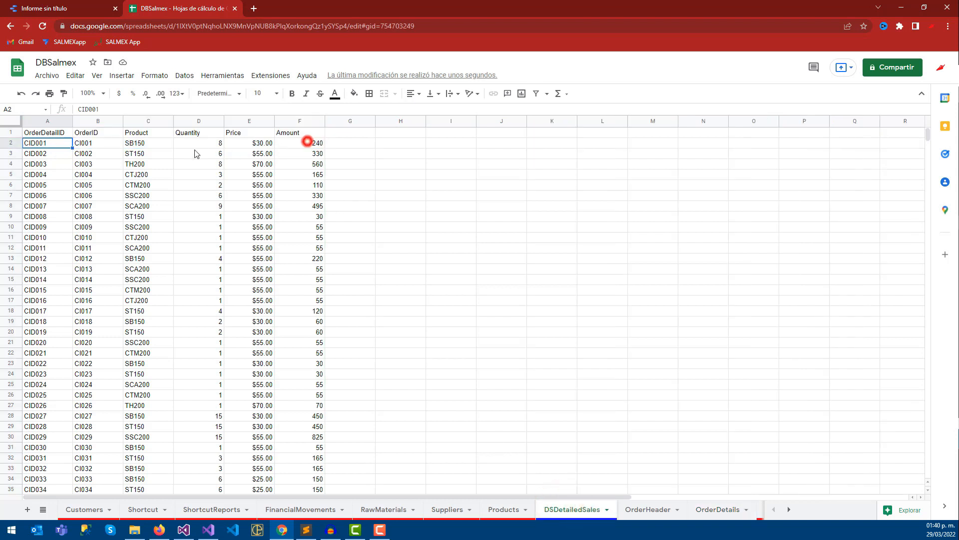
{"action": "scroll", "coordinate": [363, 270], "scroll_direction": "down", "scroll_amount": 6}
{"action": "scroll", "coordinate": [363, 285], "scroll_direction": "down", "scroll_amount": 5}
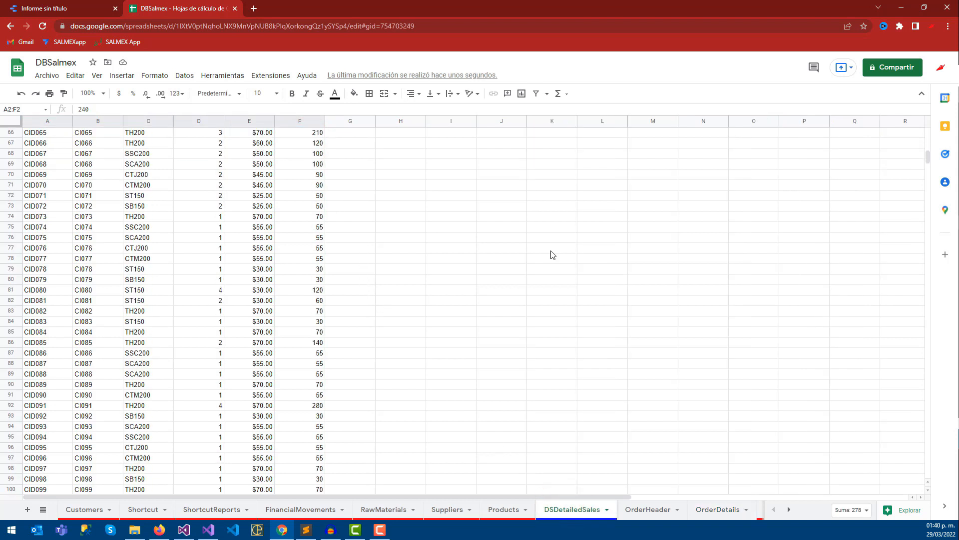
{"action": "left_click_drag", "start_coordinate": [926, 150], "coordinate": [928, 293]}
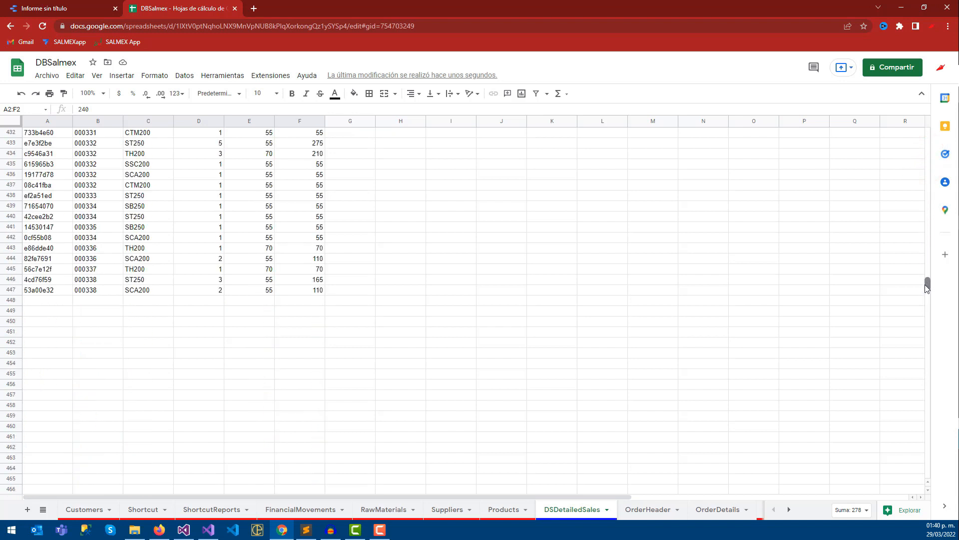
{"action": "left_click", "coordinate": [11, 300]}
Enter the test text Prueba in cell B448 of OrderDetails and check row 448 of DSDetailedSales
{"action": "left_click", "coordinate": [719, 509]}
{"action": "mouse_move", "coordinate": [927, 140]}
{"action": "left_mouse_down"}
{"action": "mouse_move", "coordinate": [925, 234]}
{"action": "mouse_move", "coordinate": [937, 295]}
{"action": "mouse_move", "coordinate": [929, 281]}
{"action": "left_mouse_up"}
{"action": "left_click", "coordinate": [48, 289]}
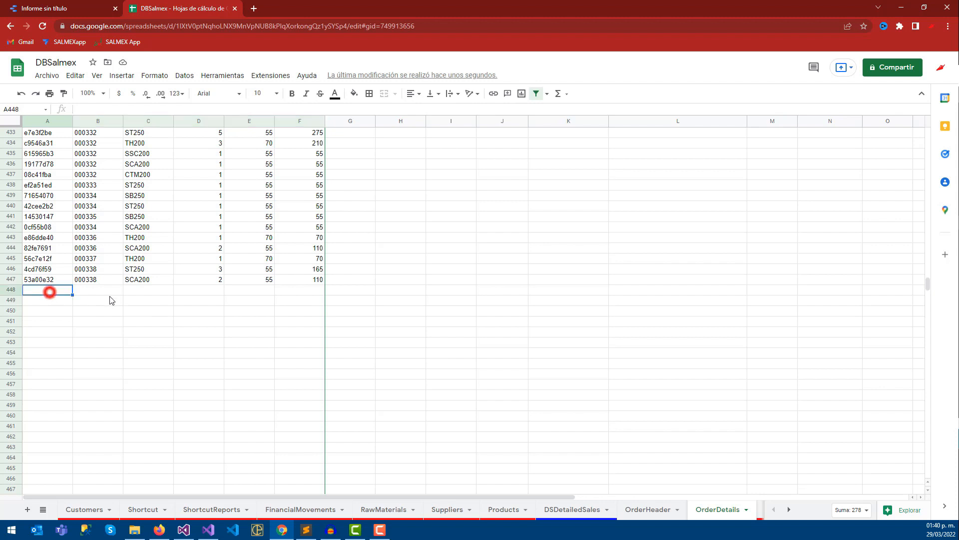
{"action": "left_click", "coordinate": [107, 291]}
{"action": "type", "text": "Prueba"}
{"action": "key", "text": "Return"}
{"action": "left_click", "coordinate": [667, 509]}
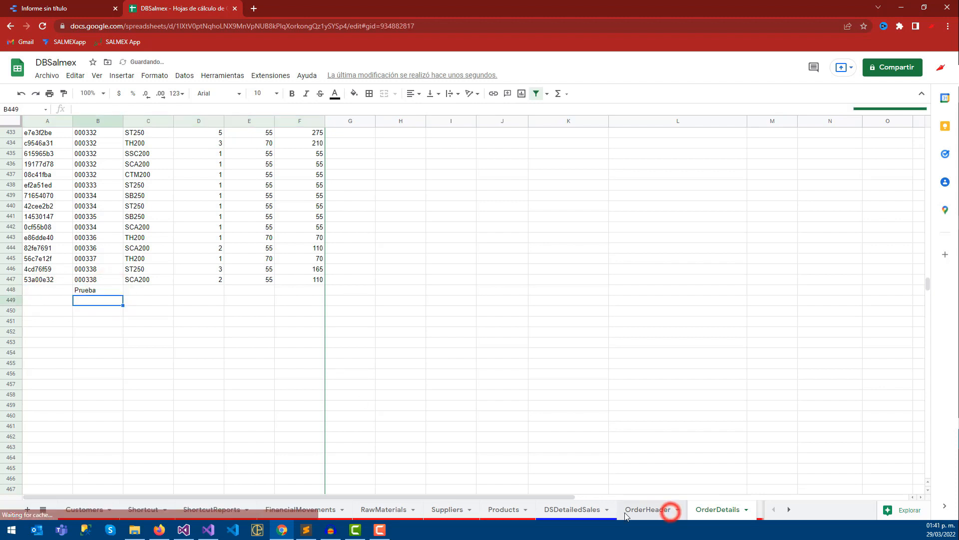
{"action": "left_click", "coordinate": [579, 510]}
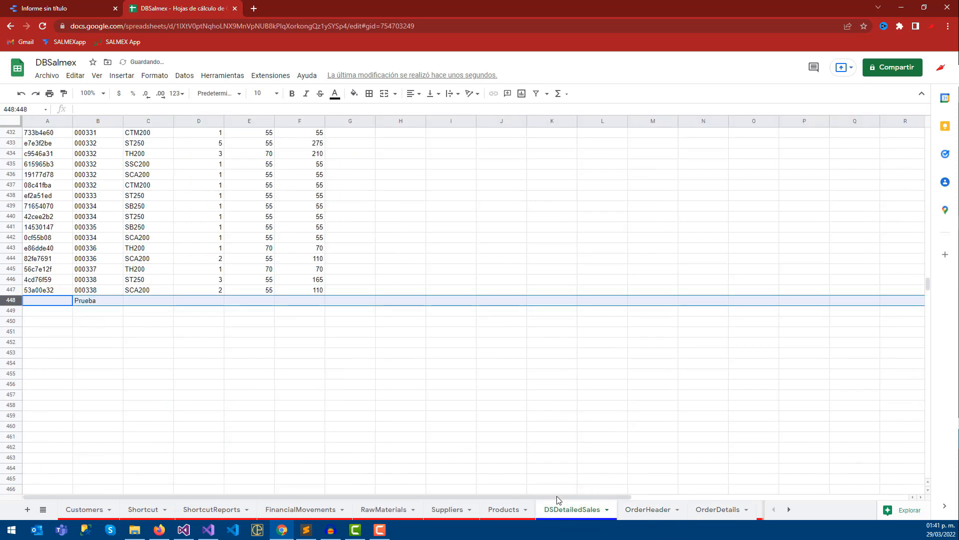
{"action": "left_click", "coordinate": [112, 312]}
{"action": "left_click", "coordinate": [103, 301]}
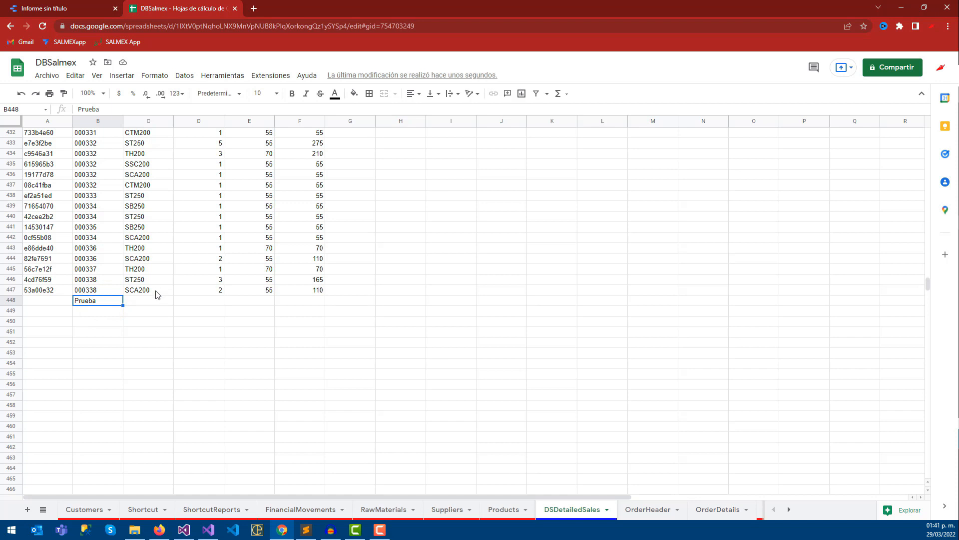
Try entering the test text Prieba in cell C448 of DSDetailedSales and clear that cell
{"action": "left_click", "coordinate": [136, 301]}
{"action": "type", "text": "Prueba"}
{"action": "key", "text": "Return"}
{"action": "left_click", "coordinate": [138, 304]}
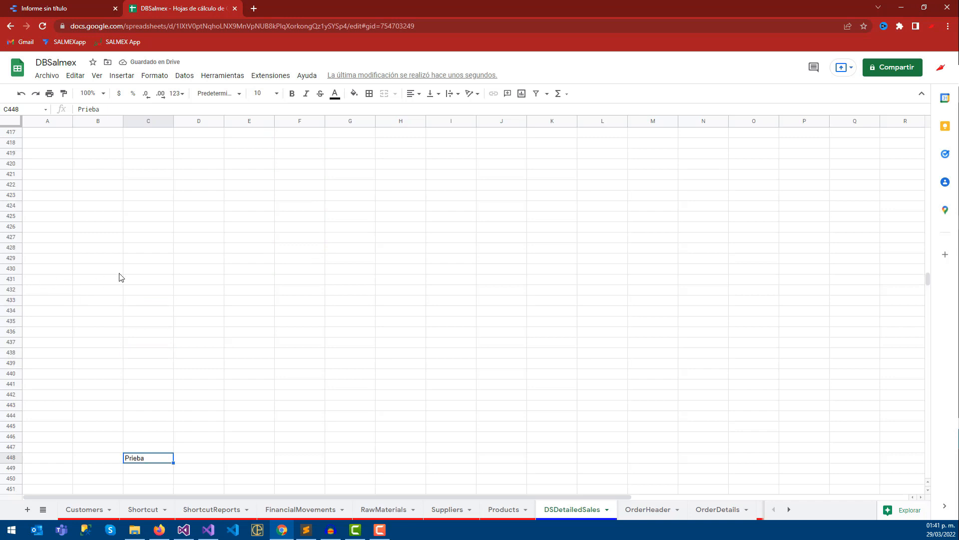
{"action": "key", "text": "Delete"}
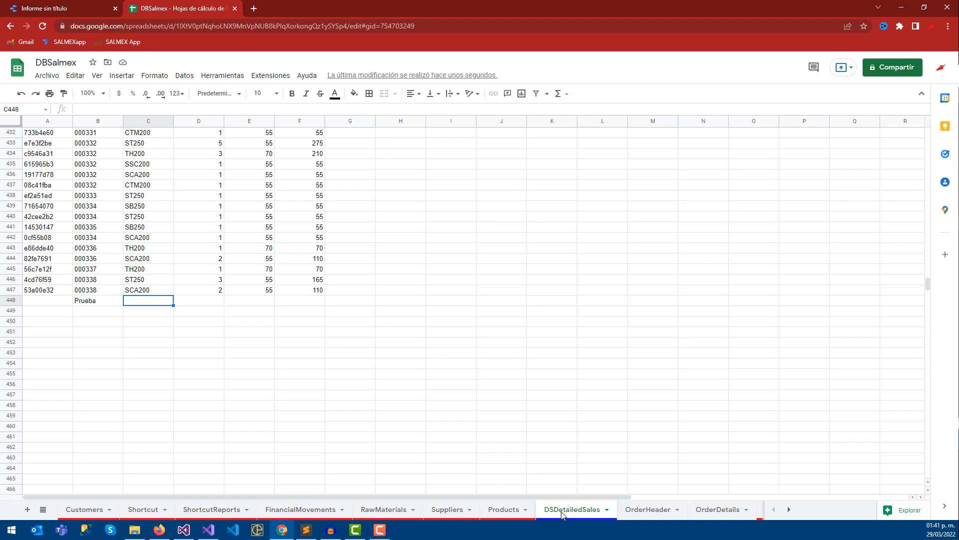
Examine the last imported rows in DSDetailedSales, including the test entry, and compare them with OrderDetails
{"action": "left_click", "coordinate": [141, 270]}
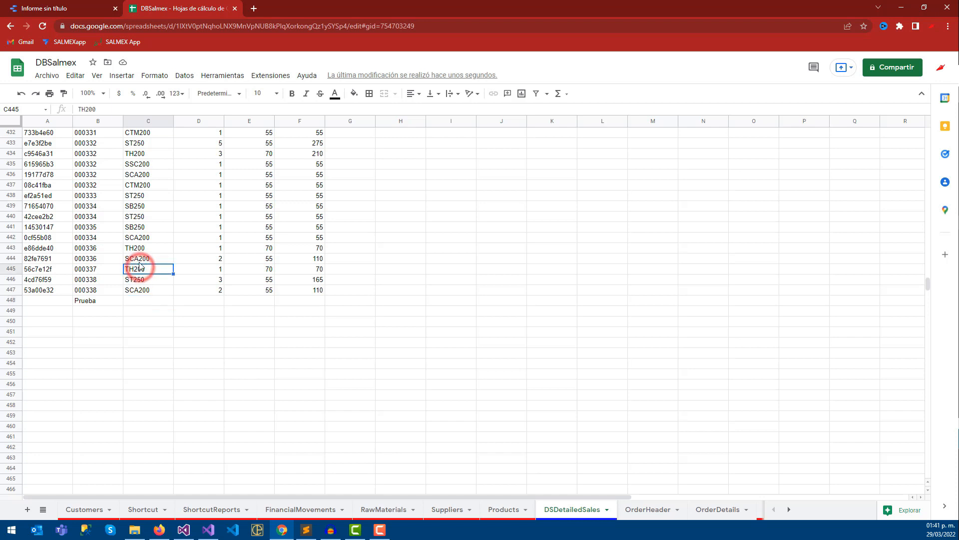
{"action": "left_click", "coordinate": [301, 177]}
{"action": "left_click_drag", "start_coordinate": [302, 175], "coordinate": [54, 284]}
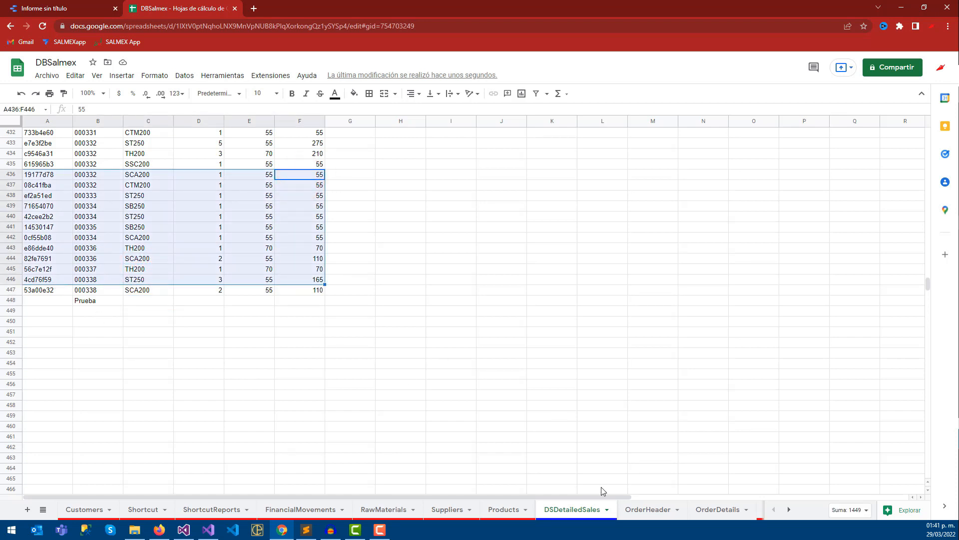
{"action": "left_click", "coordinate": [719, 510]}
{"action": "left_click", "coordinate": [561, 509]}
{"action": "left_click", "coordinate": [134, 311]}
{"action": "left_click", "coordinate": [91, 302]}
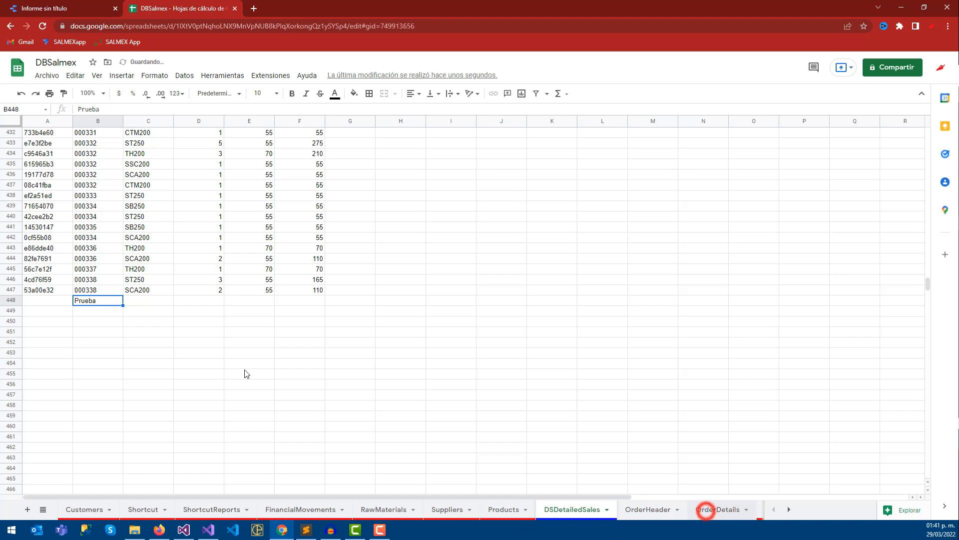
Delete the test text Prueba from cell B448 of OrderDetails
{"action": "left_click", "coordinate": [707, 510]}
{"action": "left_click", "coordinate": [89, 290]}
{"action": "key", "text": "Delete"}
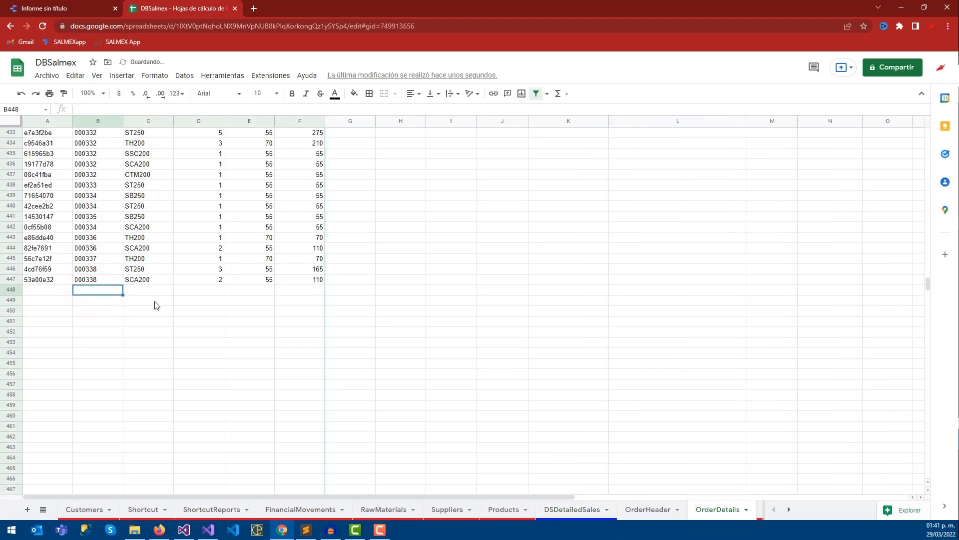
Format the header row of DSDetailedSales with a blue fill and white text
{"action": "left_click", "coordinate": [569, 509]}
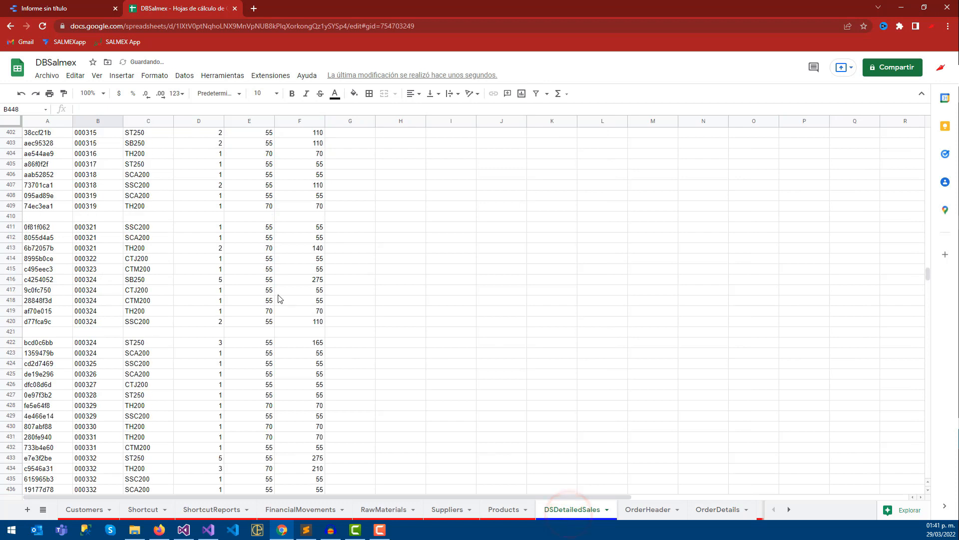
{"action": "left_click_drag", "start_coordinate": [929, 274], "coordinate": [928, 131]}
{"action": "left_click", "coordinate": [8, 133]}
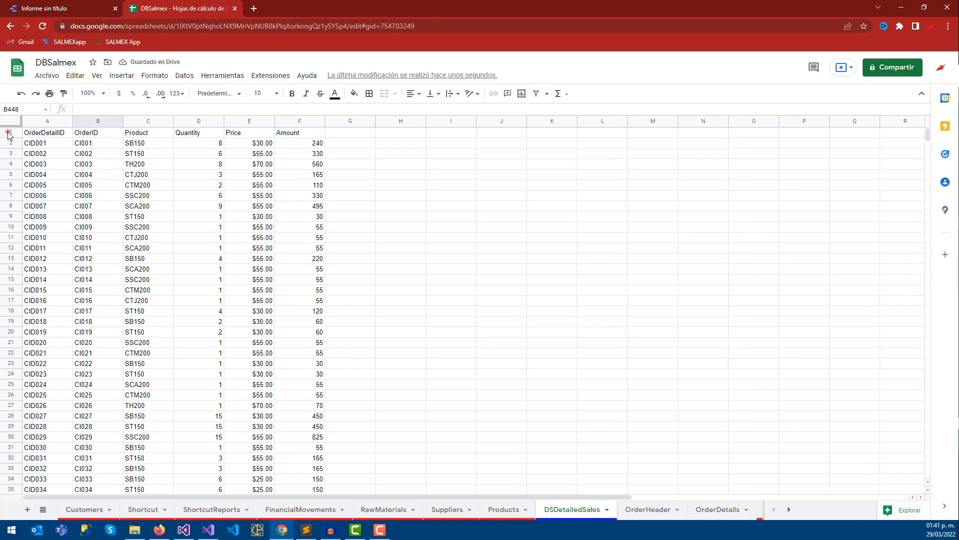
{"action": "left_click", "coordinate": [353, 93]}
{"action": "left_click", "coordinate": [435, 189]}
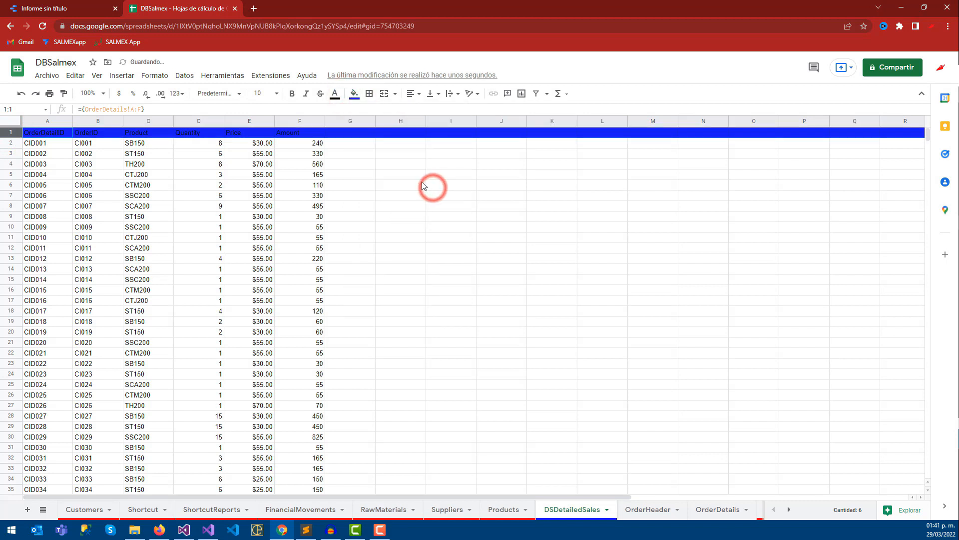
{"action": "left_click", "coordinate": [334, 94]}
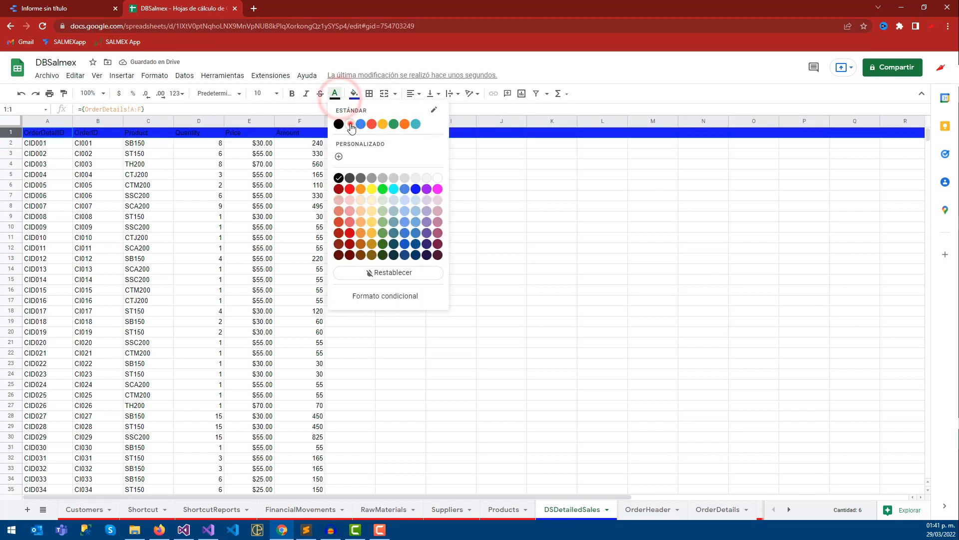
{"action": "left_click", "coordinate": [349, 123]}
{"action": "left_click", "coordinate": [382, 186]}
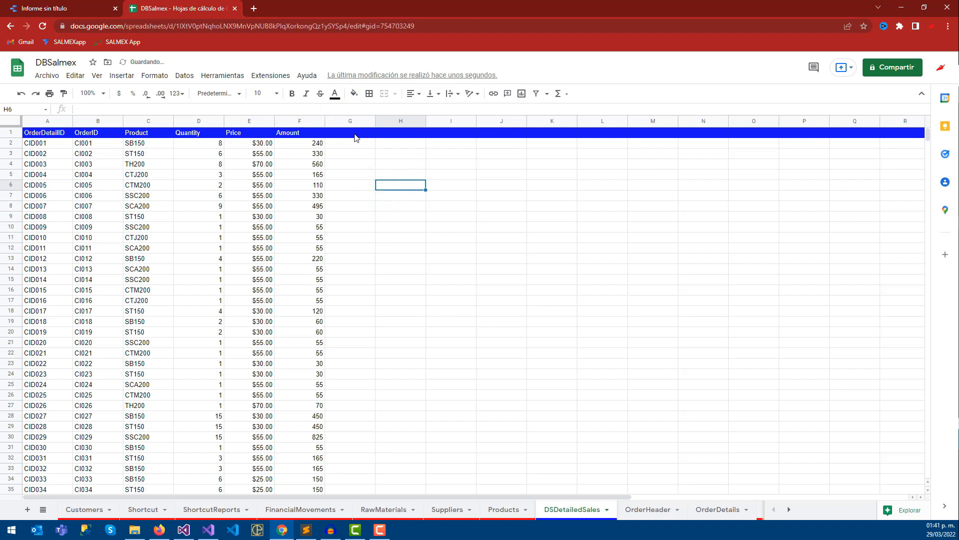
Freeze the header row of the DSDetailedSales sheet
{"action": "left_click", "coordinate": [51, 135]}
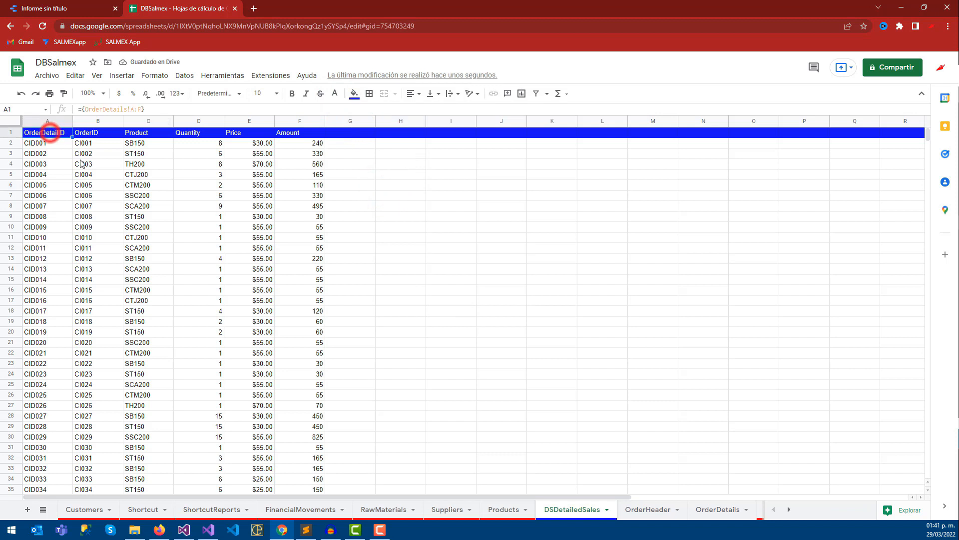
{"action": "left_click", "coordinate": [14, 132]}
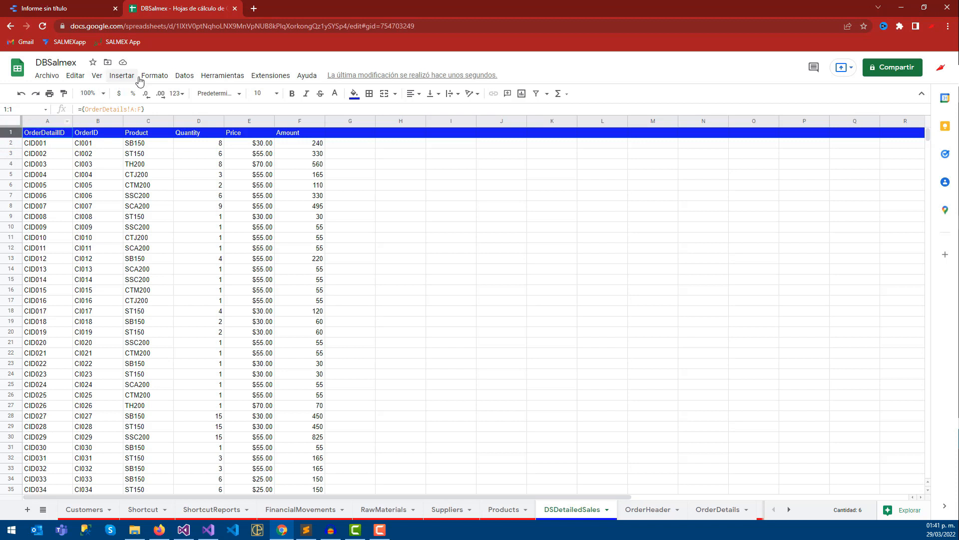
{"action": "left_click", "coordinate": [93, 79]}
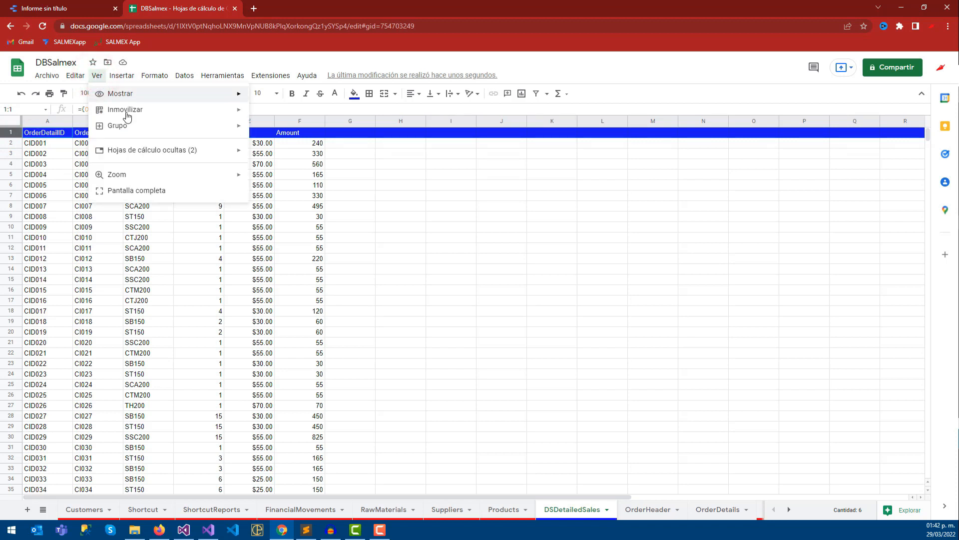
{"action": "mouse_move", "coordinate": [125, 109]}
{"action": "left_click", "coordinate": [288, 129]}
{"action": "scroll", "coordinate": [259, 234], "scroll_direction": "down", "scroll_amount": 6}
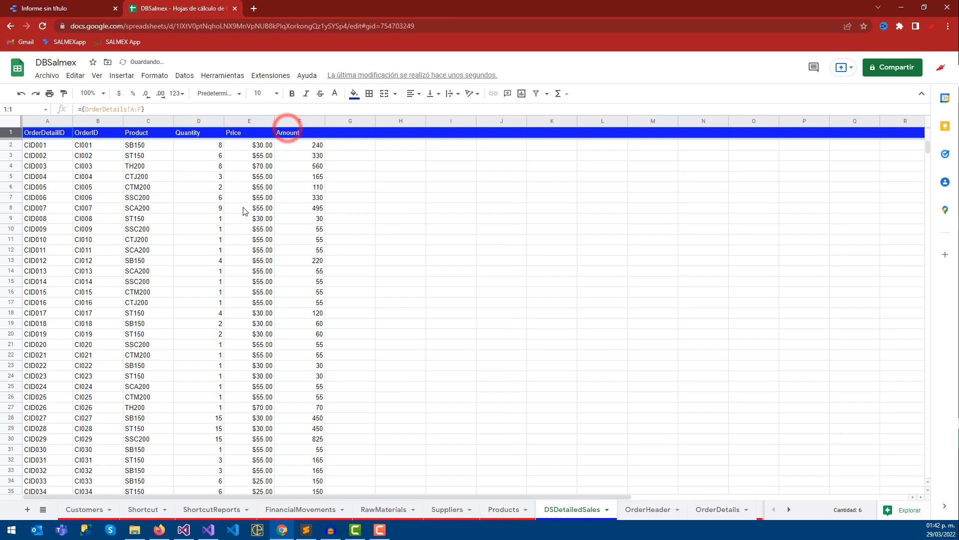
{"action": "scroll", "coordinate": [258, 234], "scroll_direction": "up", "scroll_amount": 6}
Compare the OrderID column of DSDetailedSales with the OrderID and CustomerID columns of OrderHeader
{"action": "left_click", "coordinate": [80, 146]}
{"action": "left_click", "coordinate": [133, 144]}
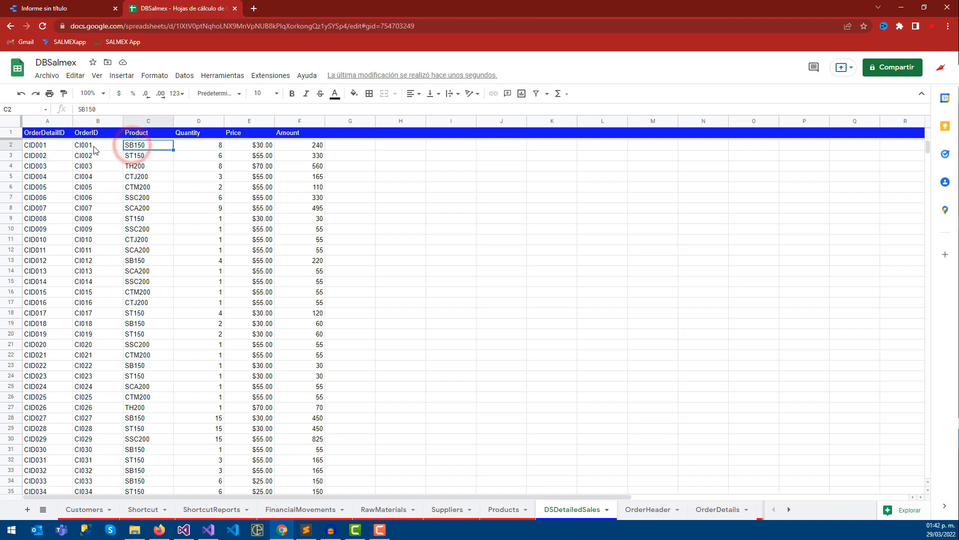
{"action": "left_click_drag", "start_coordinate": [95, 133], "coordinate": [96, 146]}
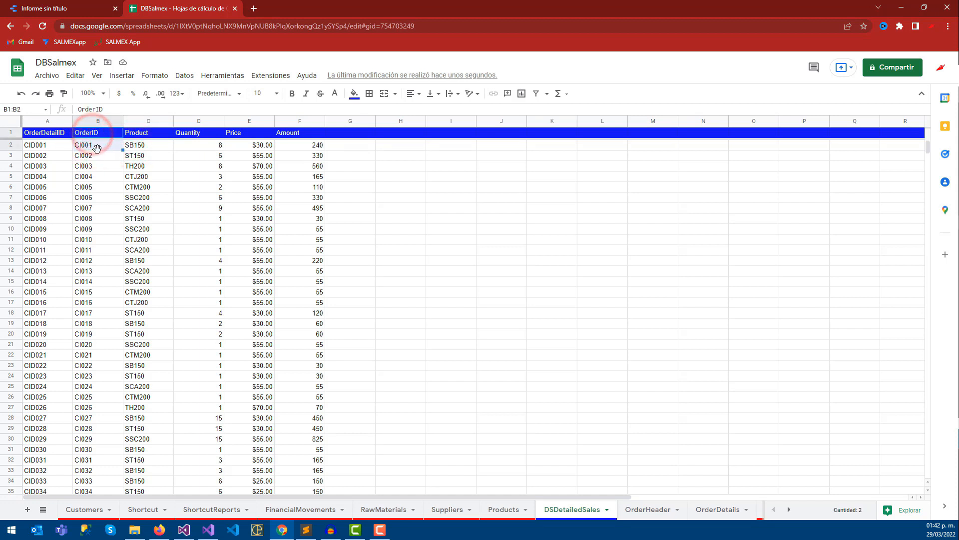
{"action": "left_click", "coordinate": [100, 147]}
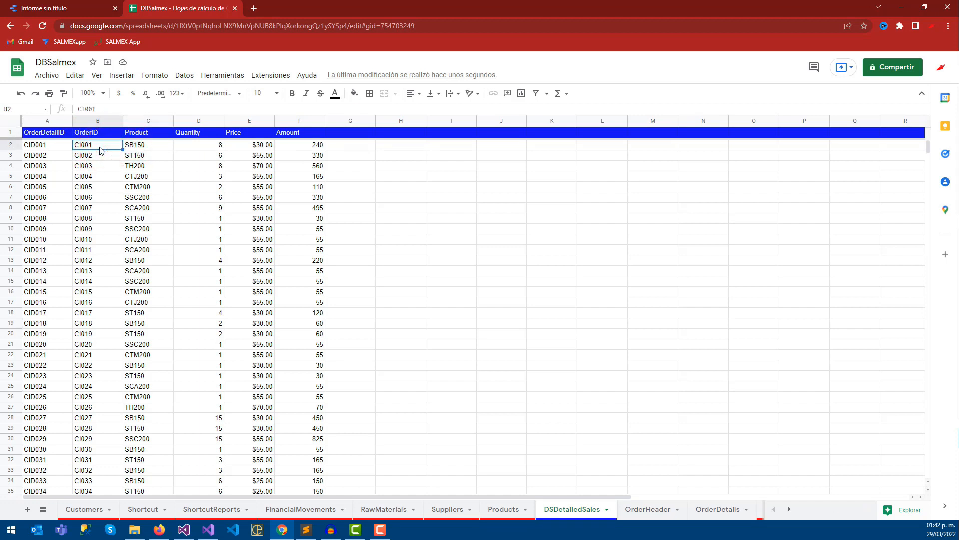
{"action": "left_click", "coordinate": [664, 509]}
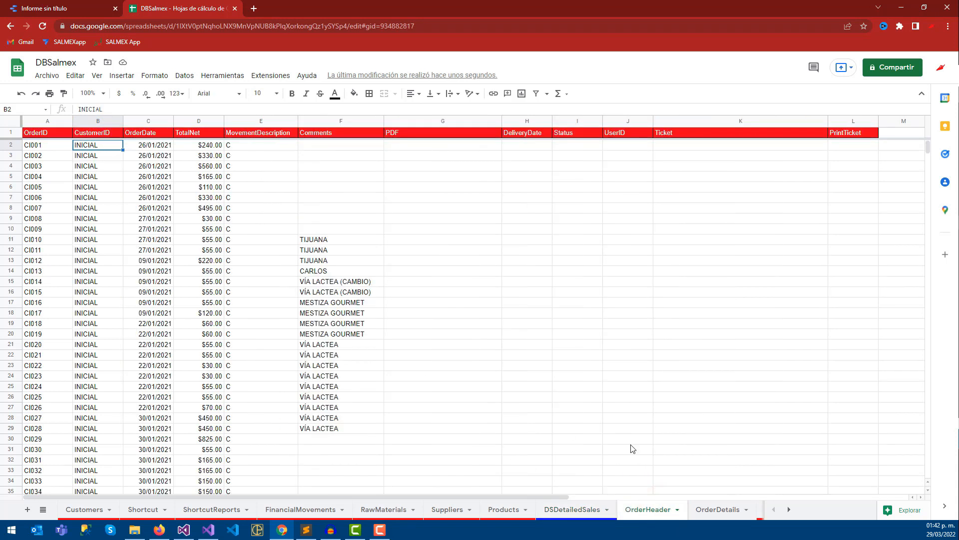
{"action": "left_click_drag", "start_coordinate": [520, 497], "coordinate": [410, 495]}
{"action": "left_click", "coordinate": [42, 147]}
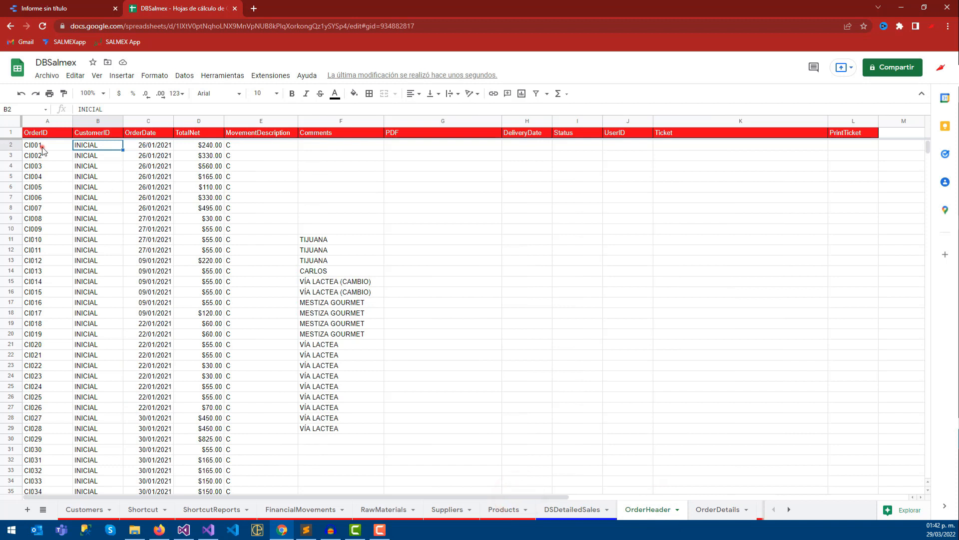
{"action": "left_click", "coordinate": [88, 149]}
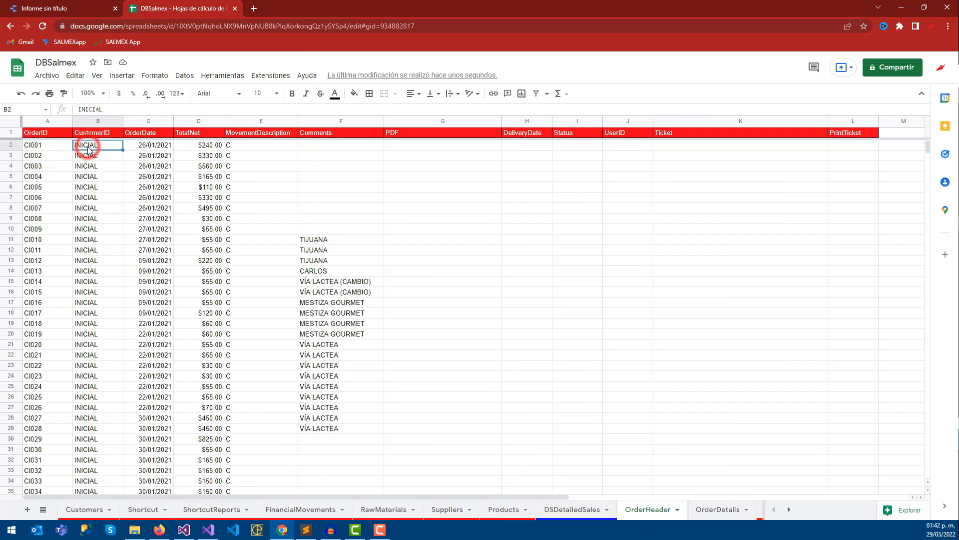
{"action": "left_click", "coordinate": [572, 510]}
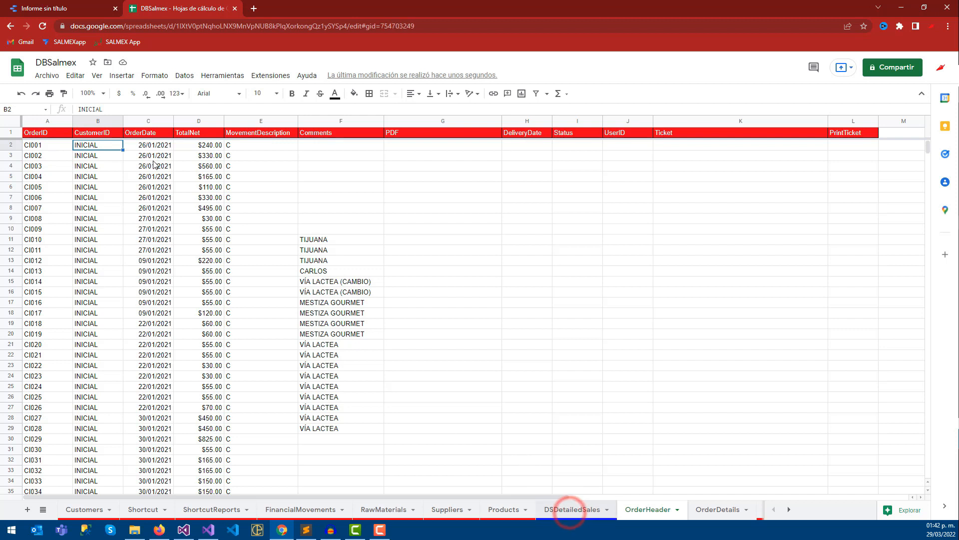
{"action": "left_click_drag", "start_coordinate": [62, 146], "coordinate": [317, 149]}
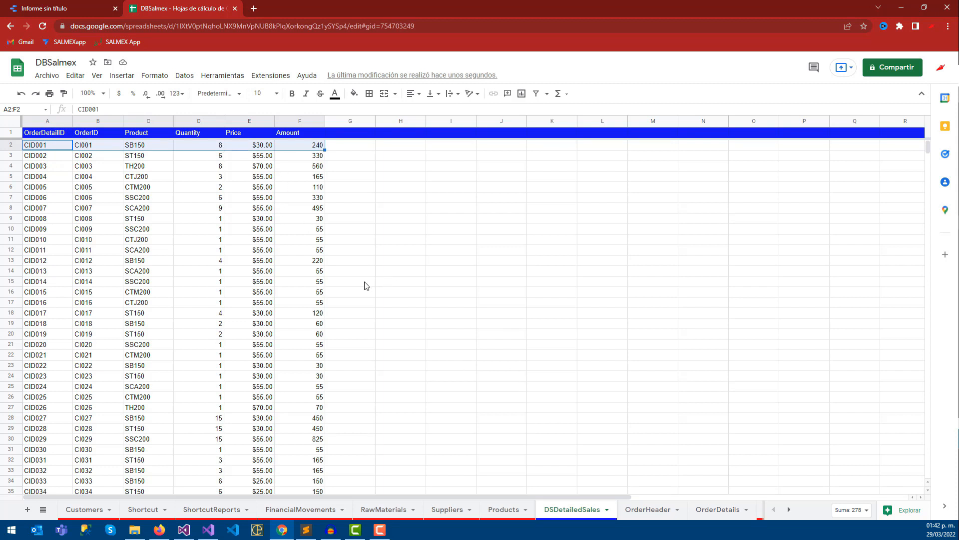
Start a BUSCARV formula in cell G2 of DSDetailedSales with B2 as the search key
{"action": "left_click", "coordinate": [349, 125]}
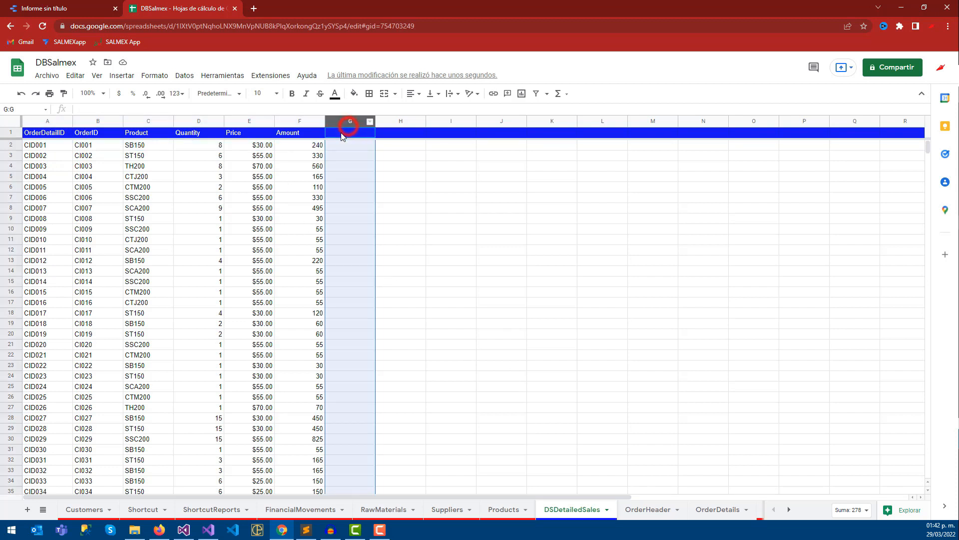
{"action": "left_click", "coordinate": [347, 148]}
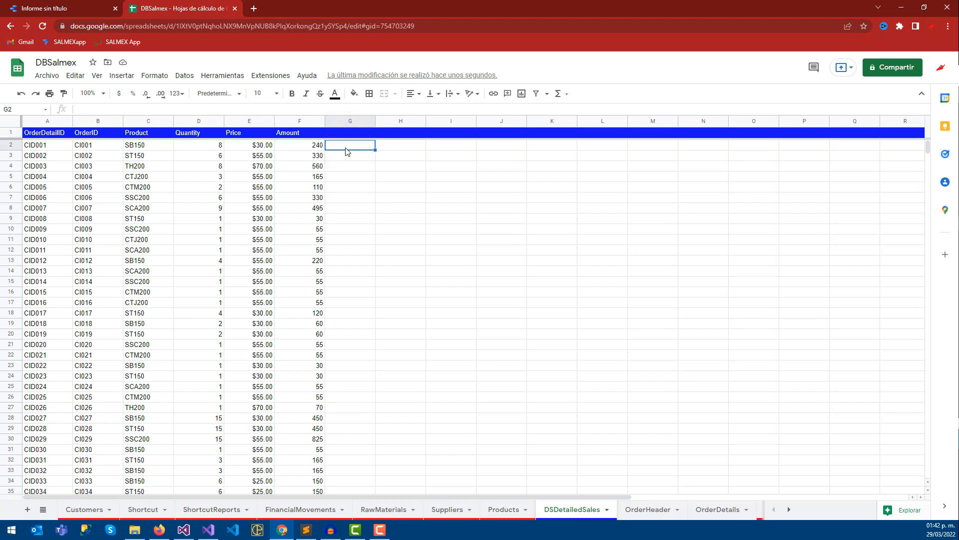
{"action": "type", "text": "="}
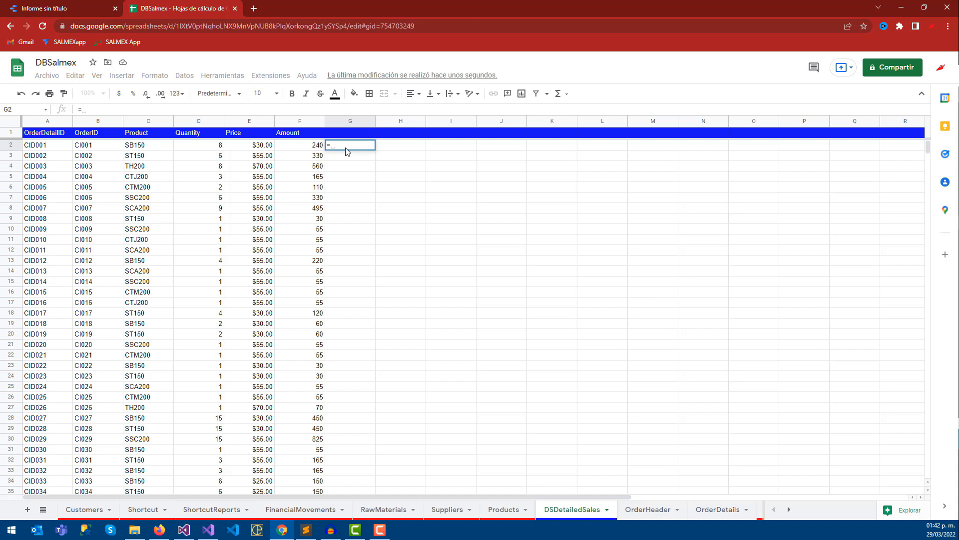
{"action": "type", "text": "Bus"}
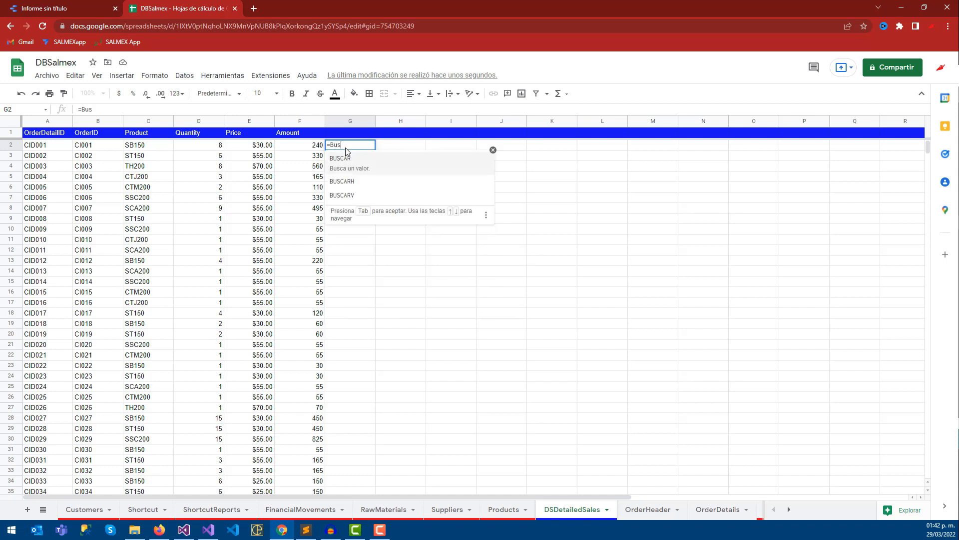
{"action": "key", "text": "Down"}
{"action": "key", "text": "Down"}
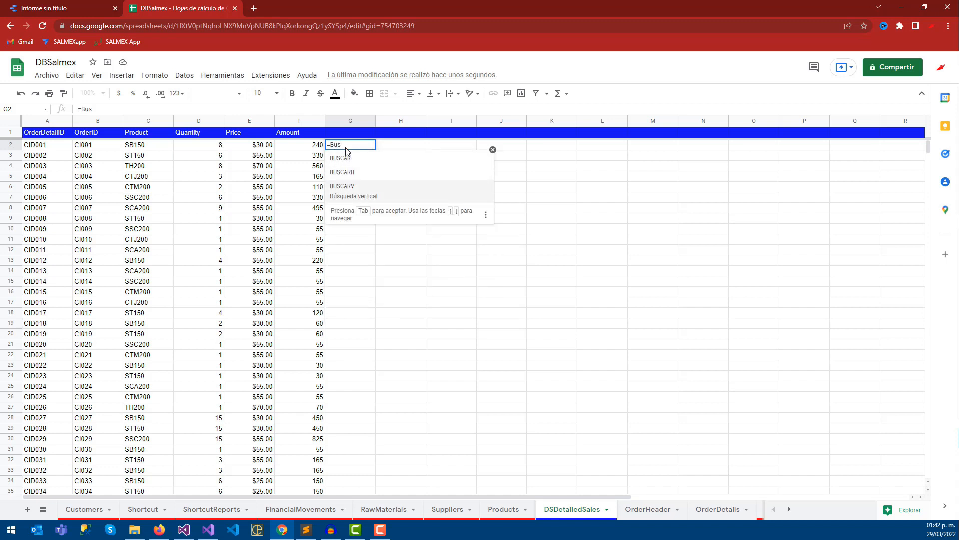
{"action": "key", "text": "Tab"}
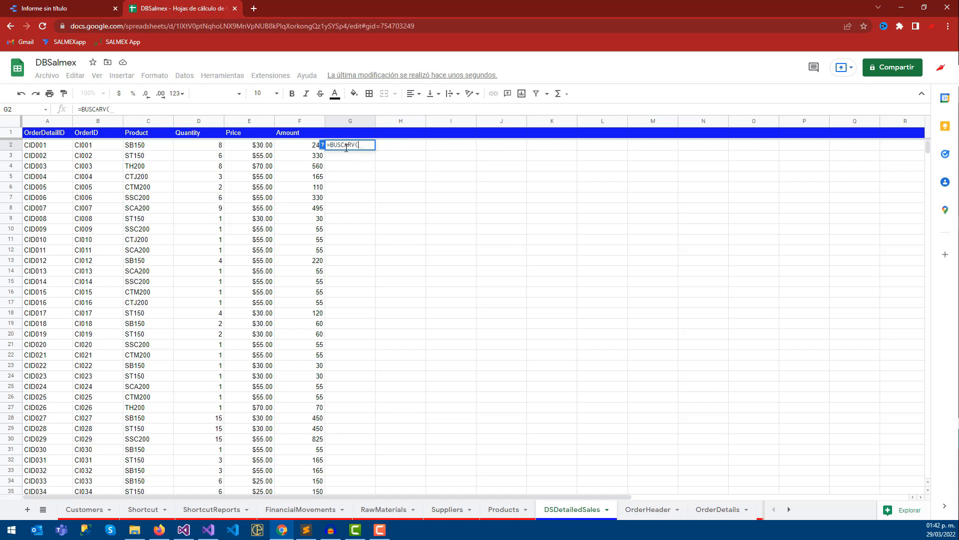
{"action": "left_click", "coordinate": [103, 150]}
{"action": "left_click", "coordinate": [118, 109]}
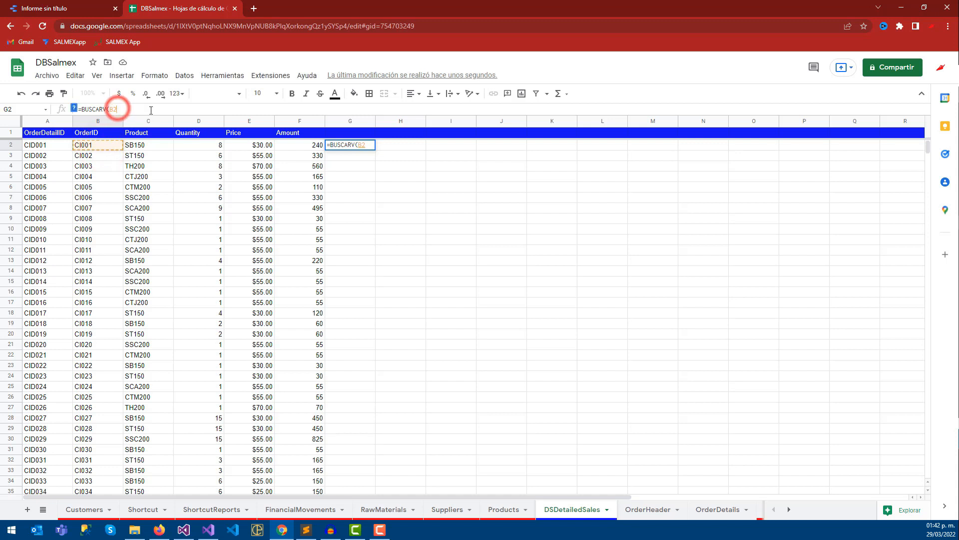
{"action": "type", "text": ","}
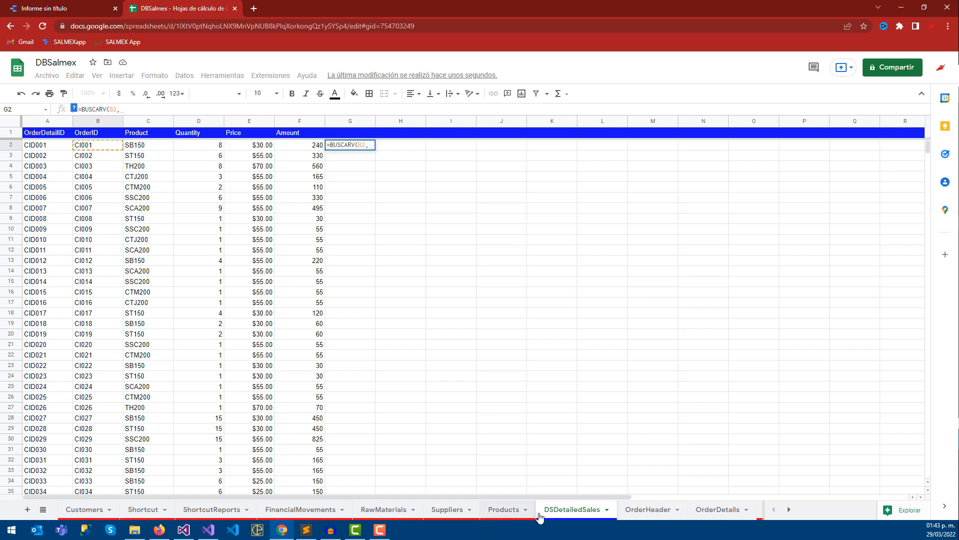
Complete the BUSCARV formula in G2 with the range OrderHeader!A:L, column index 2 and FALSO() for an exact match
{"action": "left_click", "coordinate": [656, 515]}
{"action": "left_click_drag", "start_coordinate": [49, 124], "coordinate": [852, 120]}
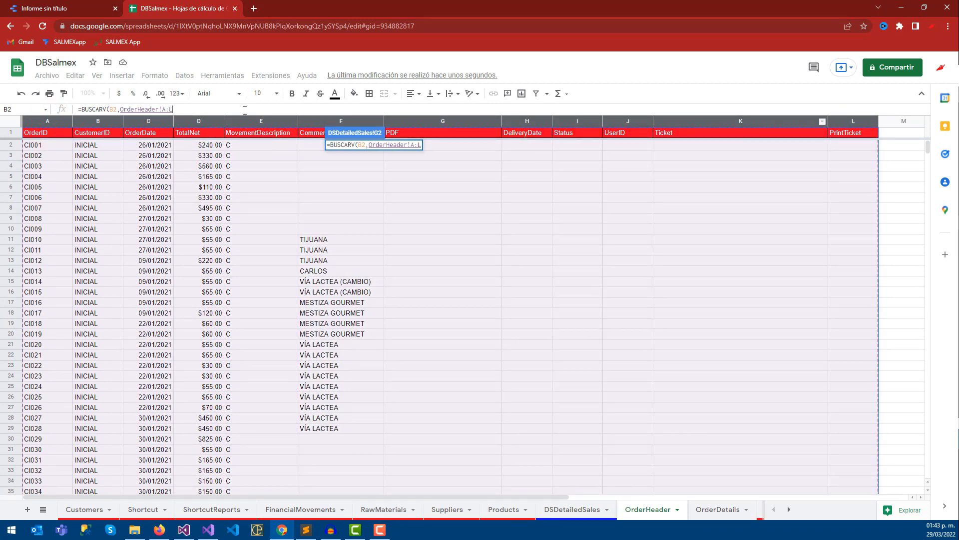
{"action": "type", "text": ","}
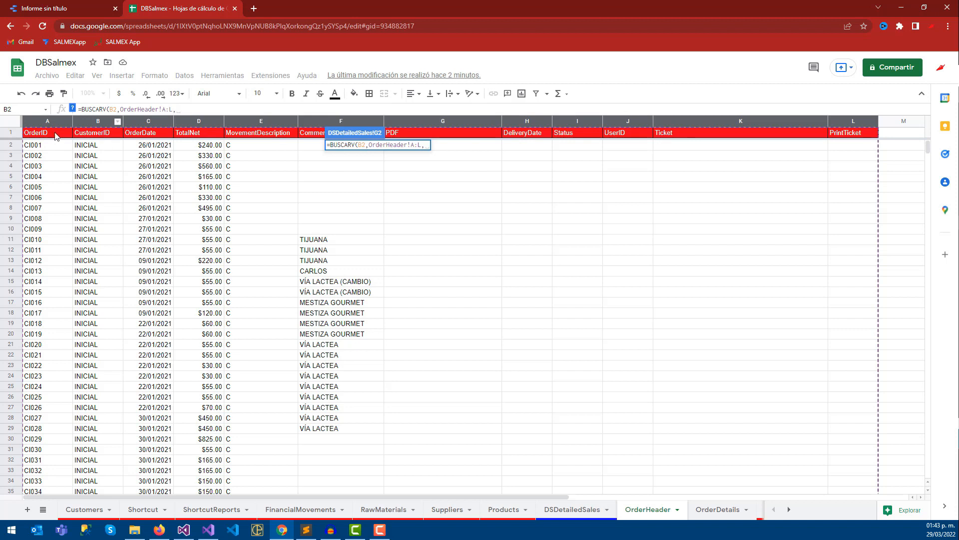
{"action": "left_click", "coordinate": [180, 110]}
{"action": "type", "text": "2,FALSO"}
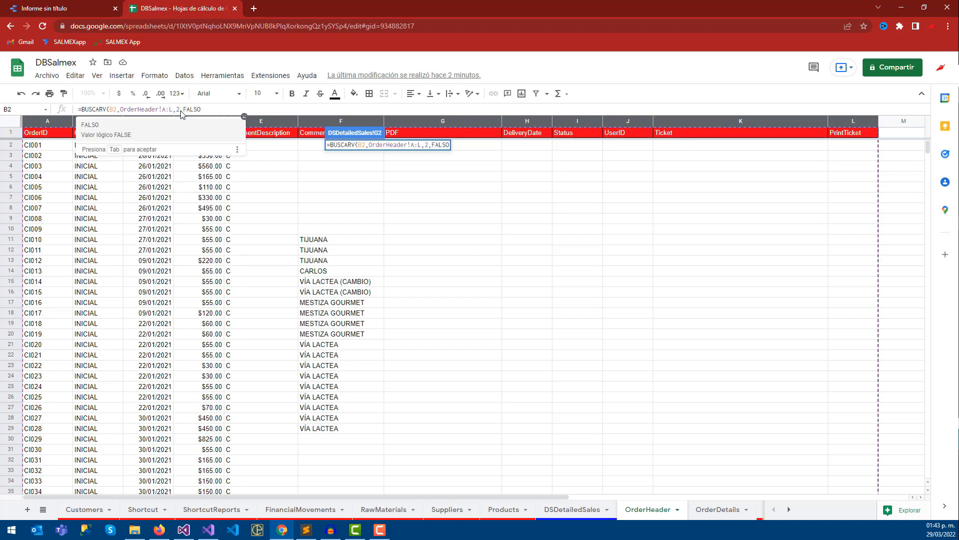
{"action": "key", "text": "Tab"}
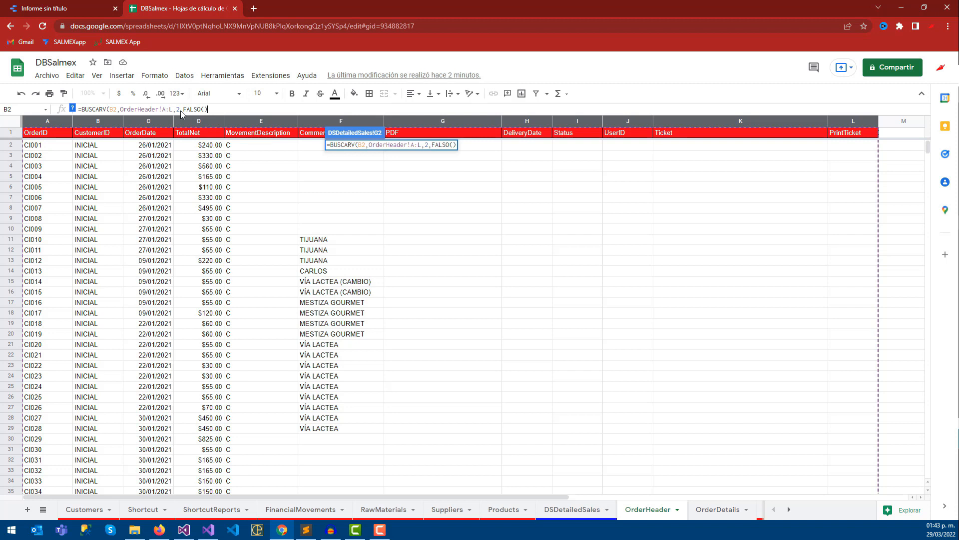
{"action": "type", "text": ")"}
{"action": "key", "text": "Return"}
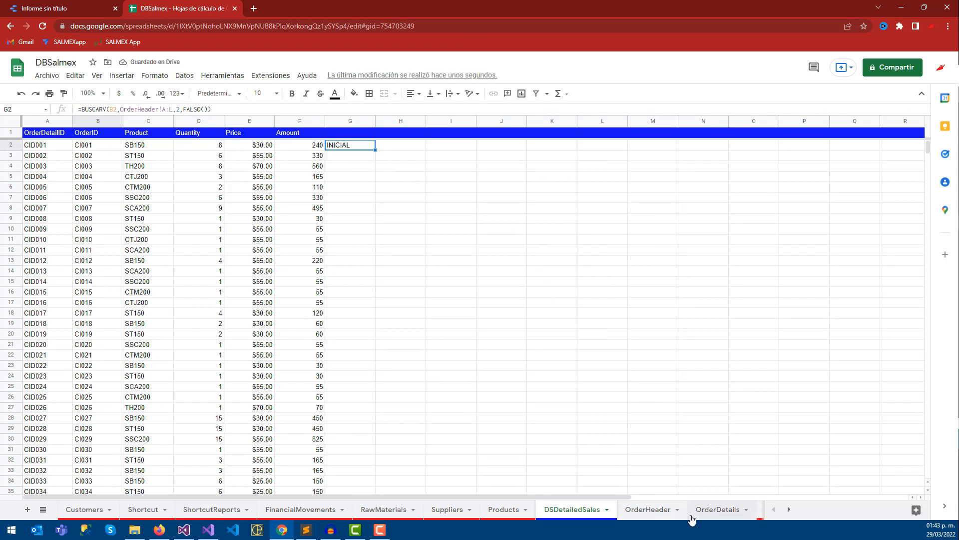
Fill the customer lookup from G2 to G11 in DSDetailedSales and extend it down alongside the contiguous order rows
{"action": "left_click", "coordinate": [712, 508]}
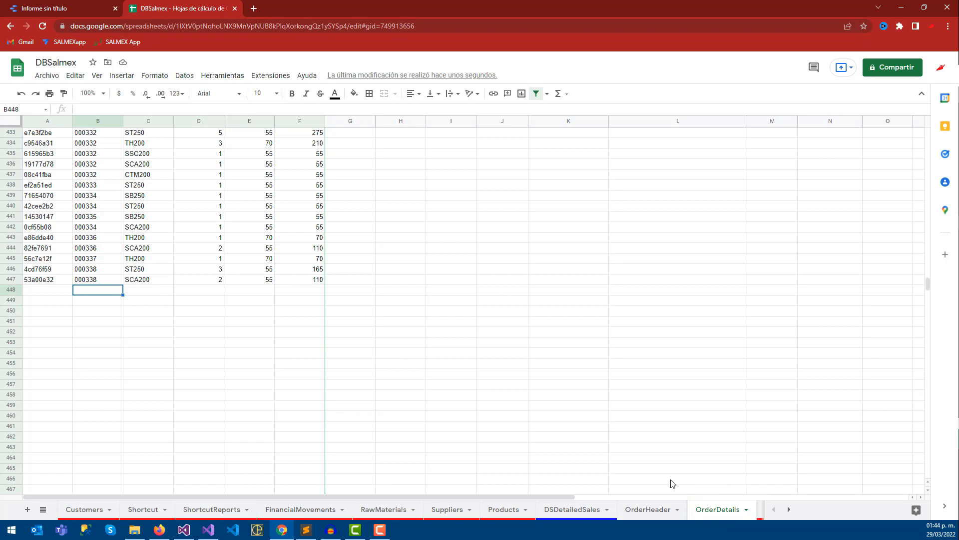
{"action": "left_click", "coordinate": [645, 510]}
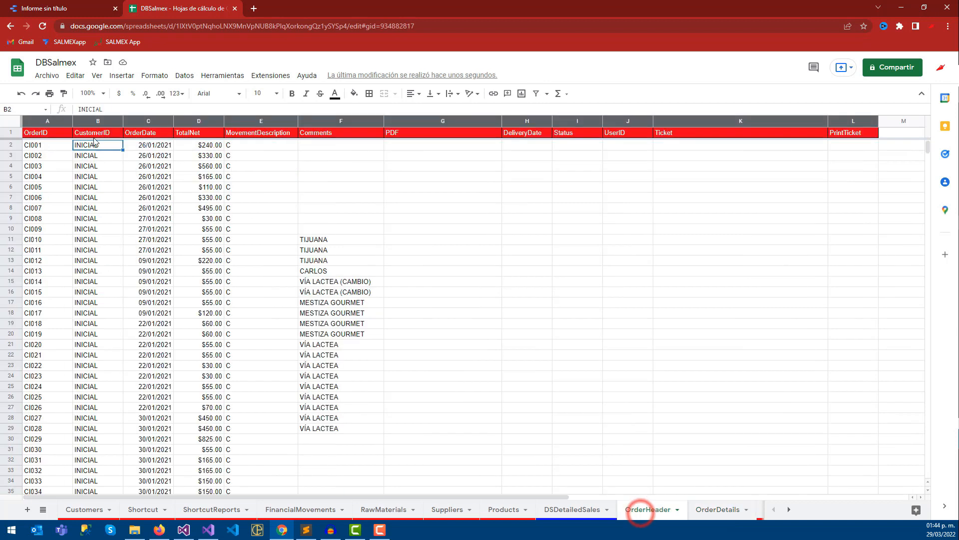
{"action": "left_click", "coordinate": [582, 509]}
{"action": "left_click_drag", "start_coordinate": [374, 150], "coordinate": [378, 243]}
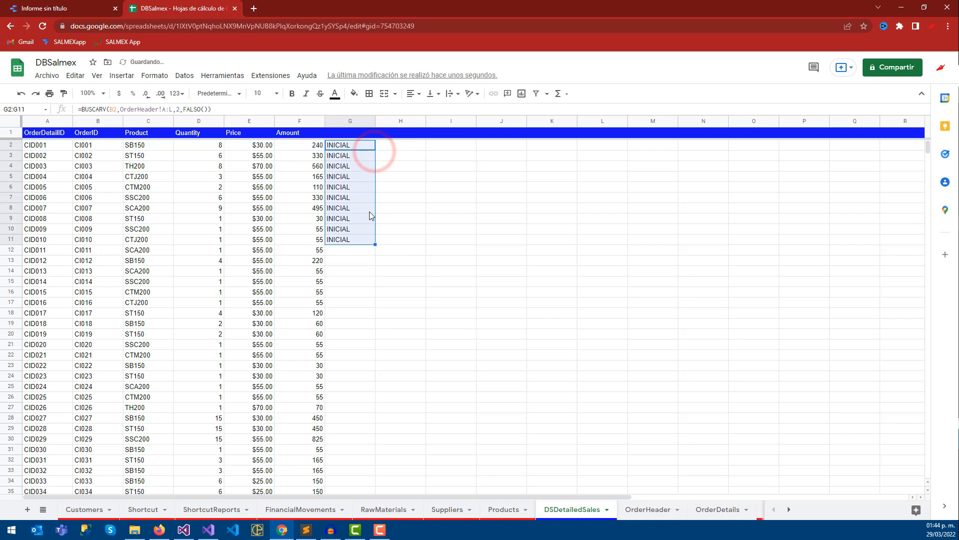
{"action": "double_click", "coordinate": [375, 245]}
Examine the lookup results down column G of DSDetailedSales, checking the error details in G246 and where the filled formulas end
{"action": "scroll", "coordinate": [368, 280], "scroll_direction": "down", "scroll_amount": 10}
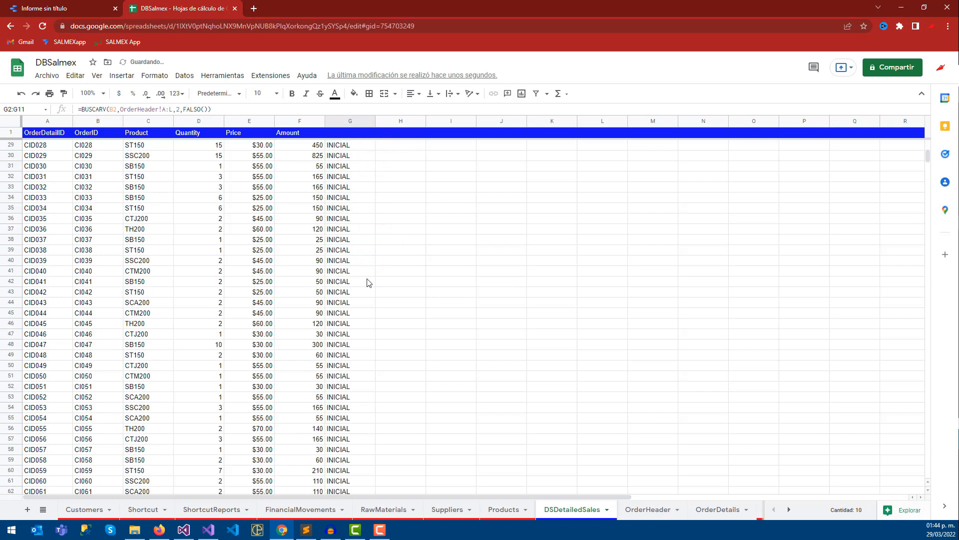
{"action": "scroll", "coordinate": [368, 285], "scroll_direction": "down", "scroll_amount": 18}
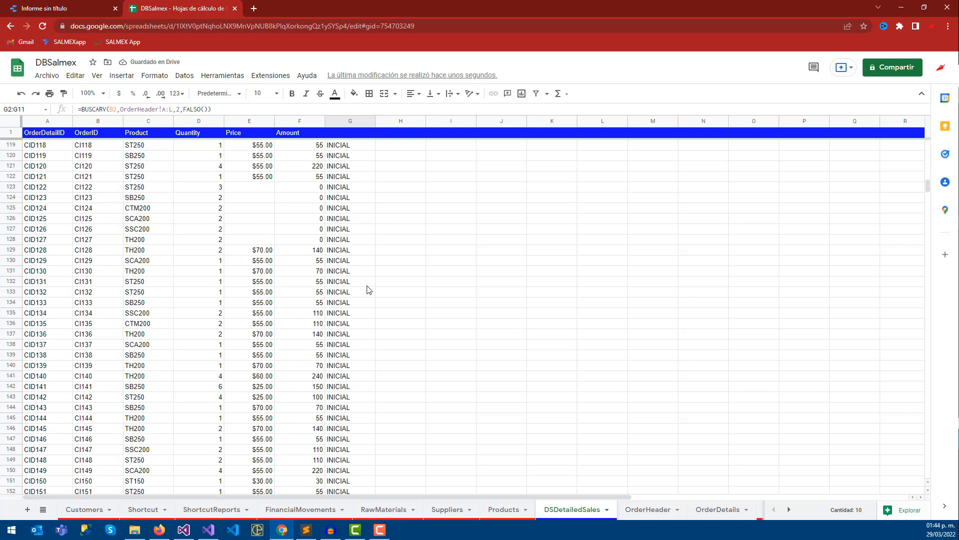
{"action": "scroll", "coordinate": [368, 290], "scroll_direction": "down", "scroll_amount": 18}
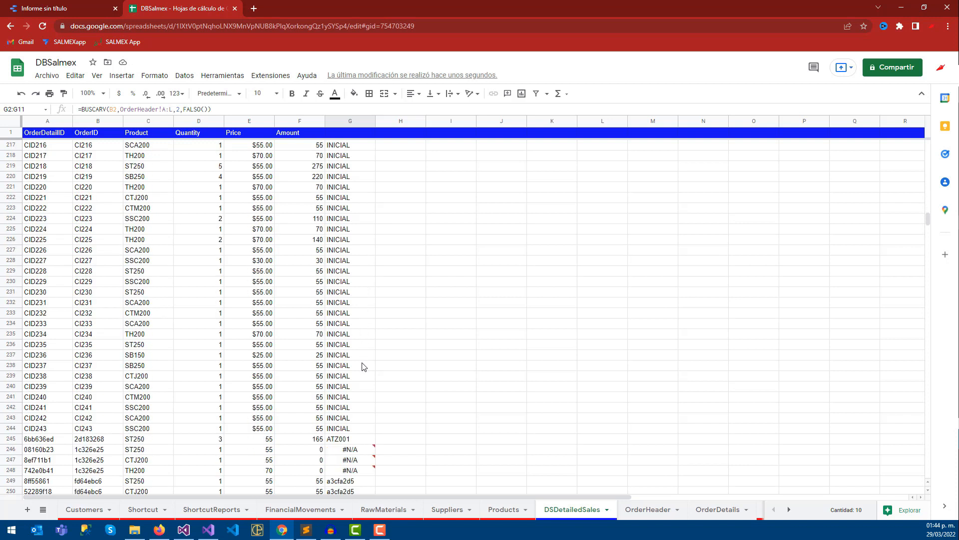
{"action": "left_click", "coordinate": [342, 295]}
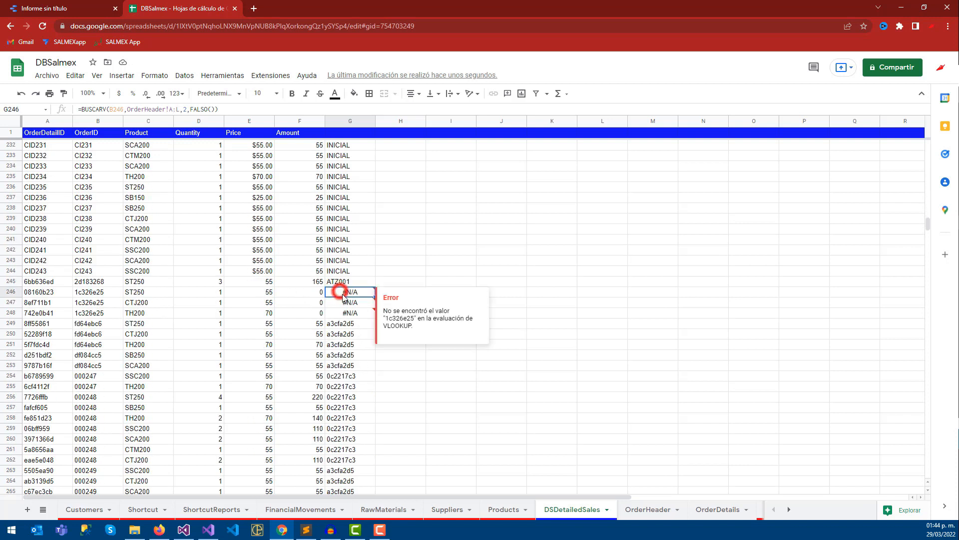
{"action": "scroll", "coordinate": [349, 346], "scroll_direction": "down", "scroll_amount": 10}
{"action": "scroll", "coordinate": [349, 345], "scroll_direction": "down", "scroll_amount": 2}
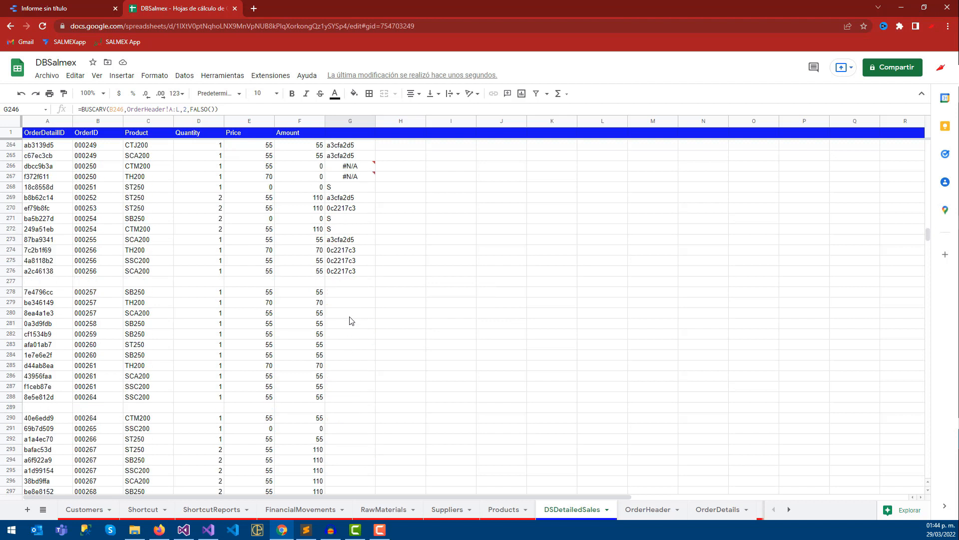
Extend the lookup formula from G276 past the blank row 277 down to G288
{"action": "left_click", "coordinate": [342, 228]}
{"action": "left_click_drag", "start_coordinate": [58, 229], "coordinate": [306, 232]}
{"action": "left_click", "coordinate": [346, 233]}
{"action": "left_click", "coordinate": [370, 220]}
{"action": "left_click_drag", "start_coordinate": [375, 223], "coordinate": [379, 347]}
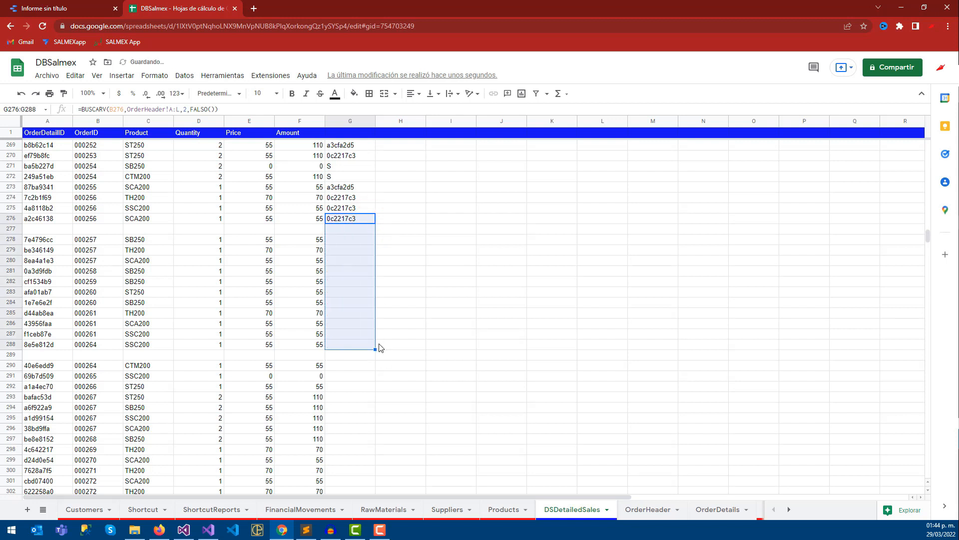
{"action": "scroll", "coordinate": [371, 250], "scroll_direction": "up", "scroll_amount": 3}
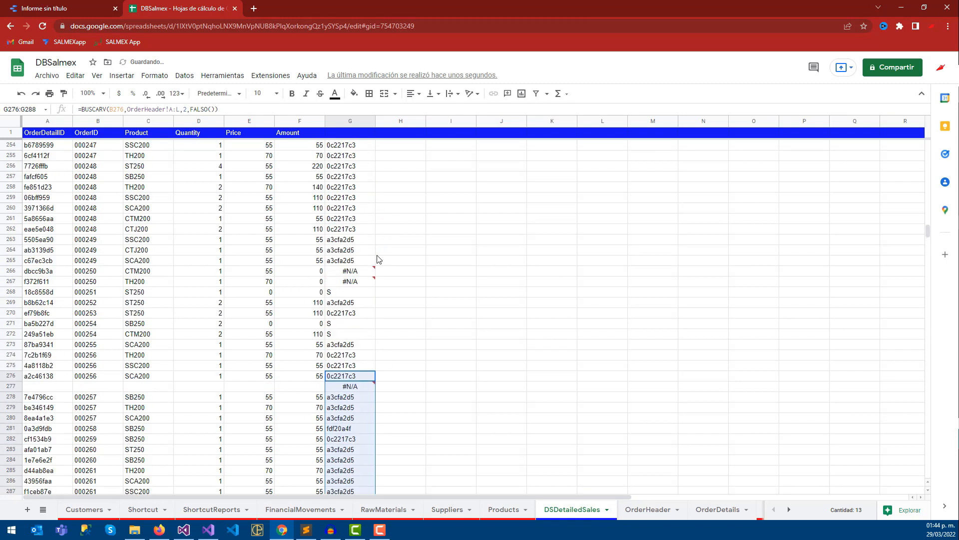
Undo the fills of the customer lookup formula in DSDetailedSales, keeping only the one in G2
{"action": "scroll", "coordinate": [374, 262], "scroll_direction": "down", "scroll_amount": 2}
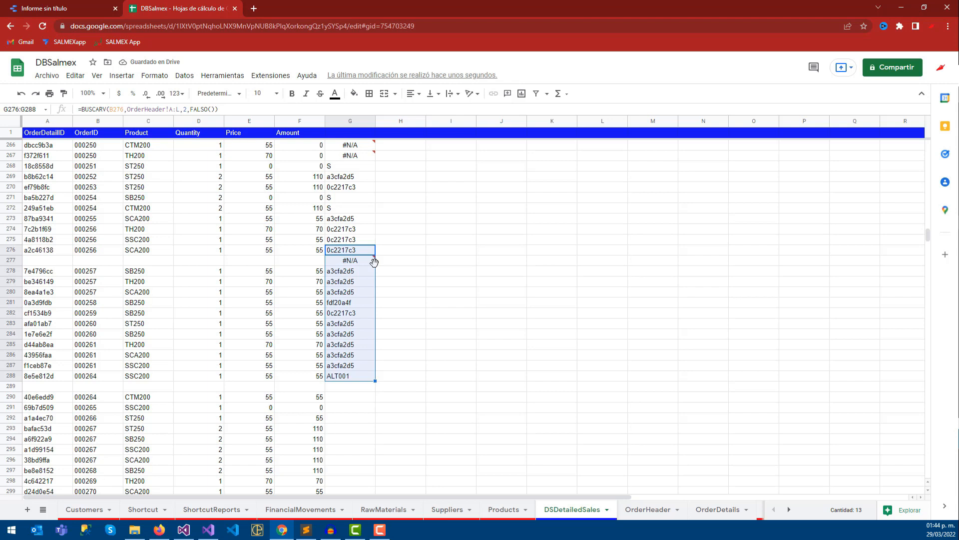
{"action": "scroll", "coordinate": [374, 261], "scroll_direction": "up", "scroll_amount": 5}
{"action": "key", "text": "ctrl+z"}
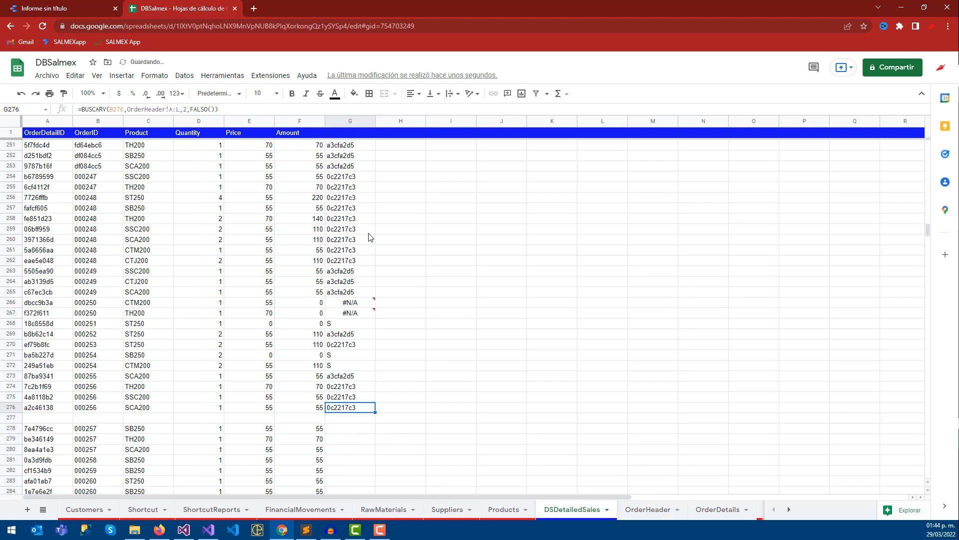
{"action": "key", "text": "ctrl+z"}
{"action": "key", "text": "ctrl+z"}
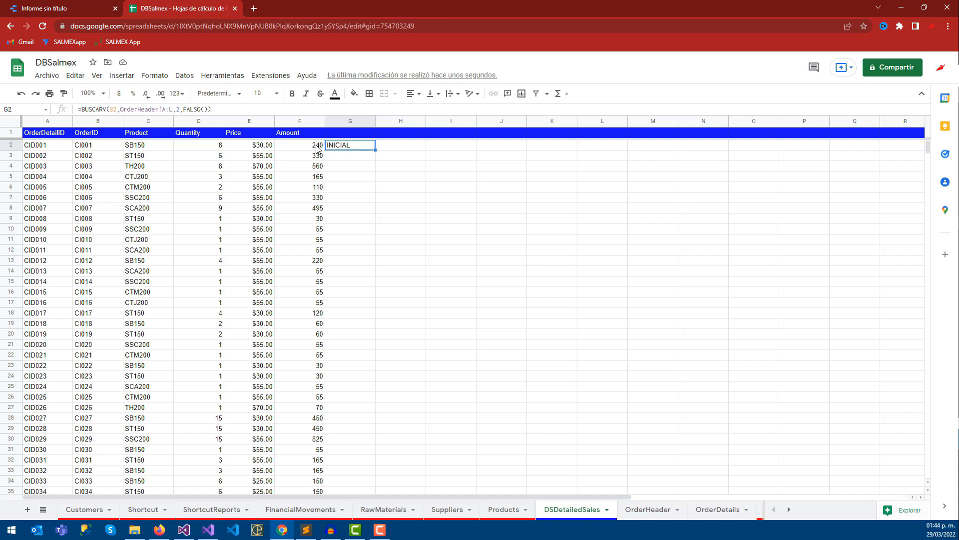
Try to paste the text of G2's BUSCARV formula over the whole of column G, and undo the paste
{"action": "left_click_drag", "start_coordinate": [223, 109], "coordinate": [62, 115]}
{"action": "key", "text": "ctrl+c"}
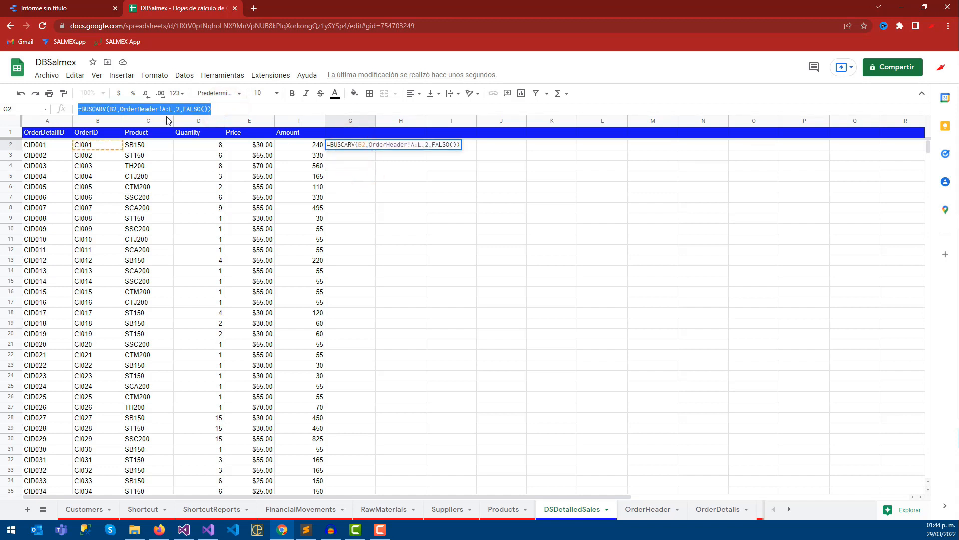
{"action": "left_click", "coordinate": [356, 174]}
{"action": "left_click", "coordinate": [346, 122]}
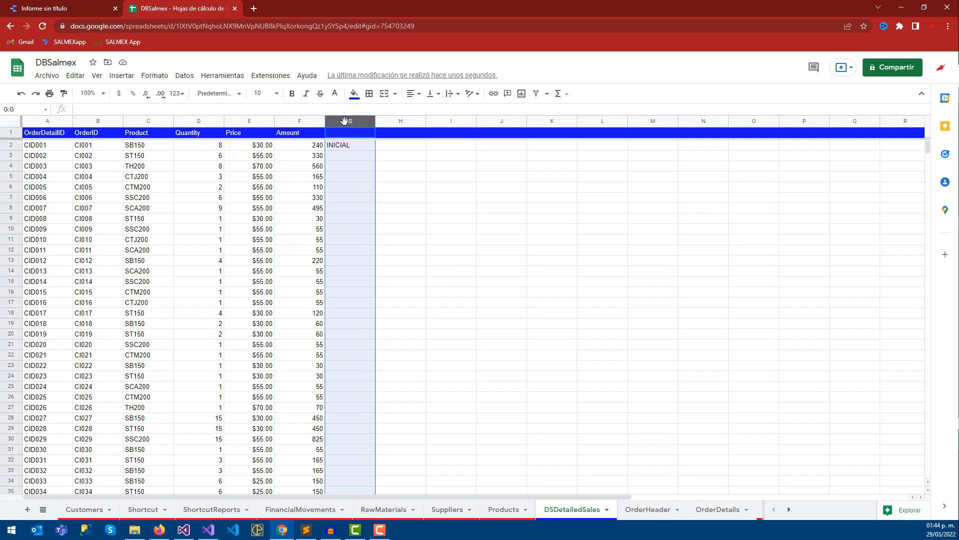
{"action": "key", "text": "ctrl+v"}
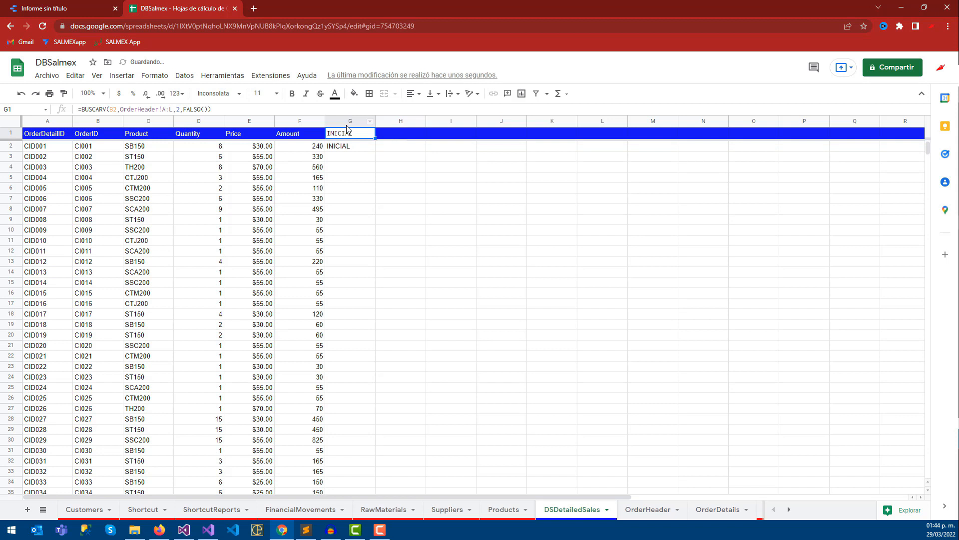
{"action": "left_click", "coordinate": [353, 165]}
{"action": "key", "text": "ctrl+z"}
{"action": "left_click", "coordinate": [342, 120]}
{"action": "key", "text": "ctrl+y"}
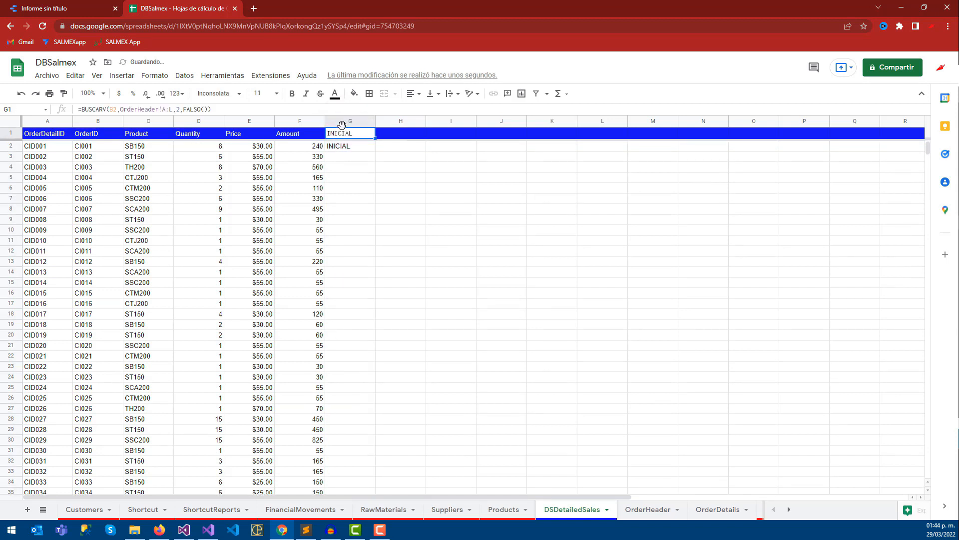
{"action": "key", "text": "ctrl+z"}
{"action": "left_click", "coordinate": [362, 177]}
Copy cell G2 and paste its lookup formula into the whole of column G
{"action": "left_click", "coordinate": [345, 147]}
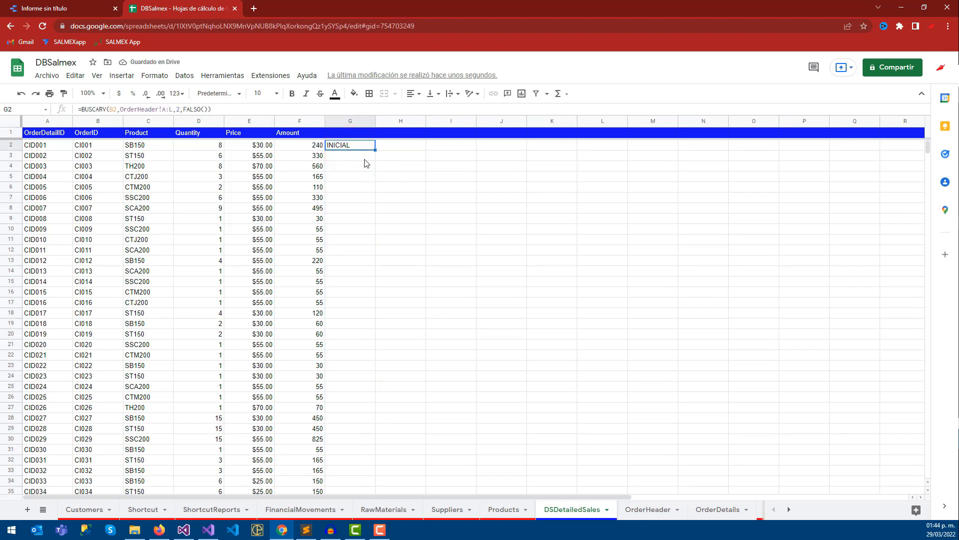
{"action": "left_click", "coordinate": [349, 123]}
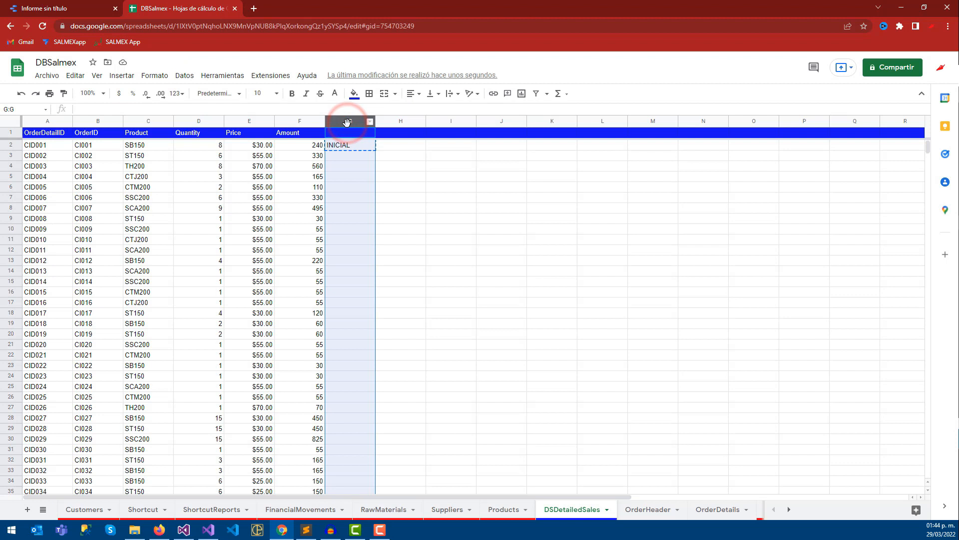
{"action": "left_click", "coordinate": [349, 146]}
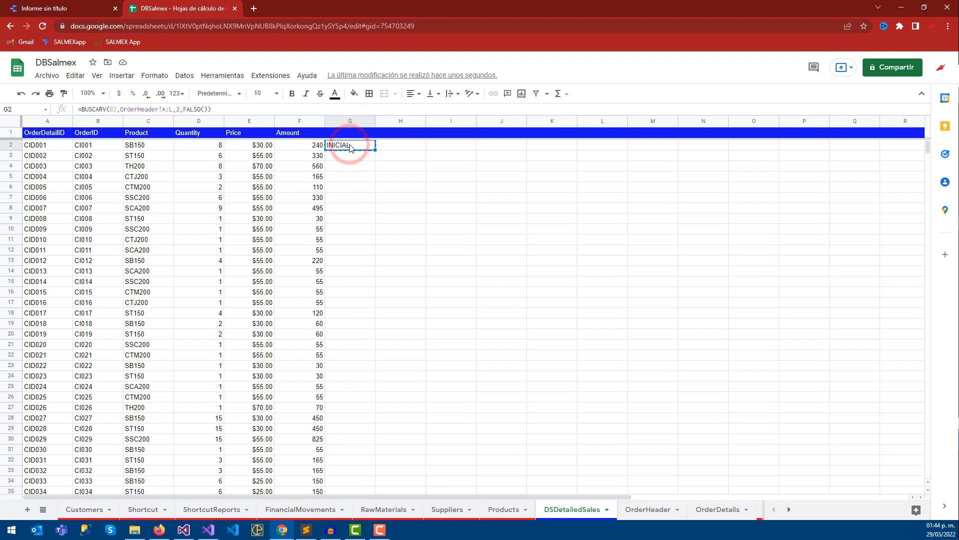
{"action": "left_click", "coordinate": [344, 121]}
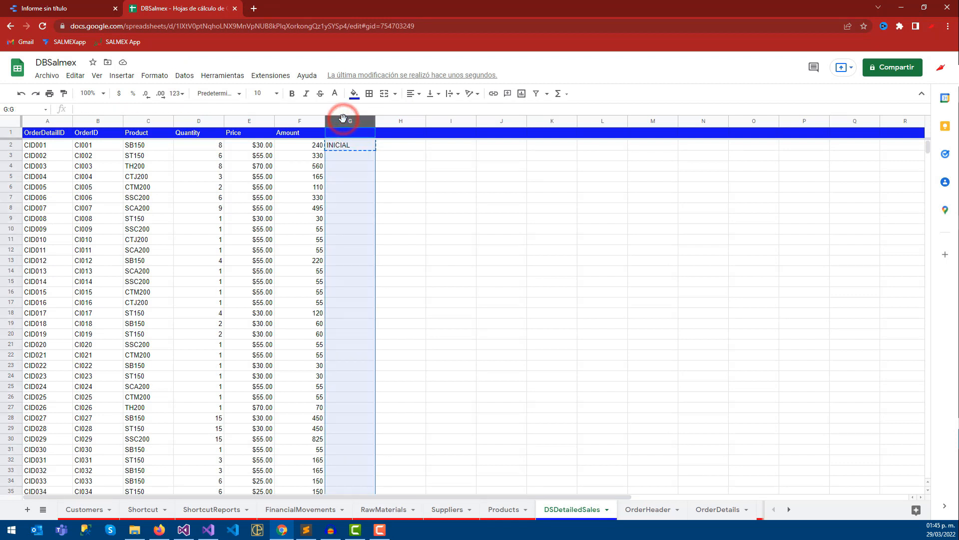
{"action": "key", "text": "ctrl+v"}
Examine the lookup results down column G, checking blank rows such as 277 and the empty rows from 448 on
{"action": "scroll", "coordinate": [374, 300], "scroll_direction": "down", "scroll_amount": 8}
{"action": "scroll", "coordinate": [371, 314], "scroll_direction": "down", "scroll_amount": 20}
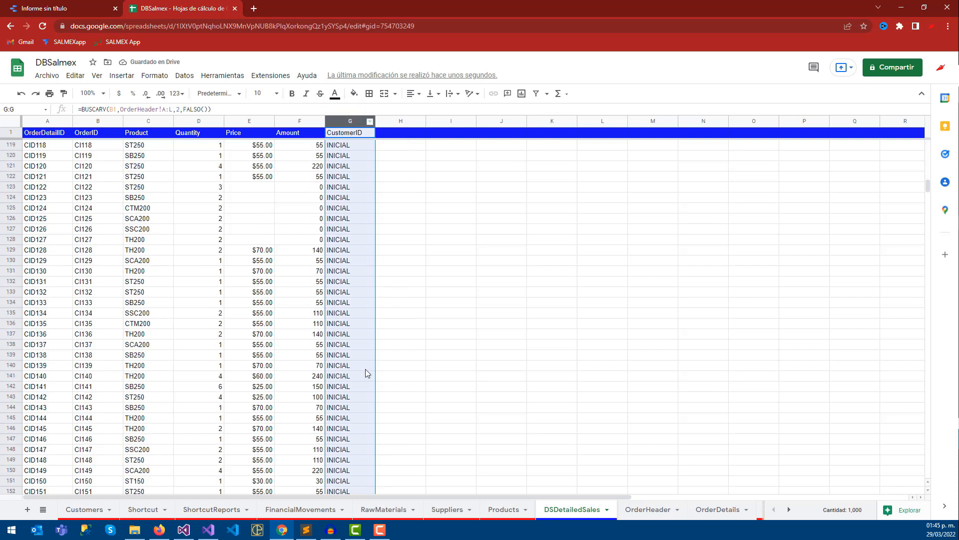
{"action": "scroll", "coordinate": [358, 385], "scroll_direction": "down", "scroll_amount": 16}
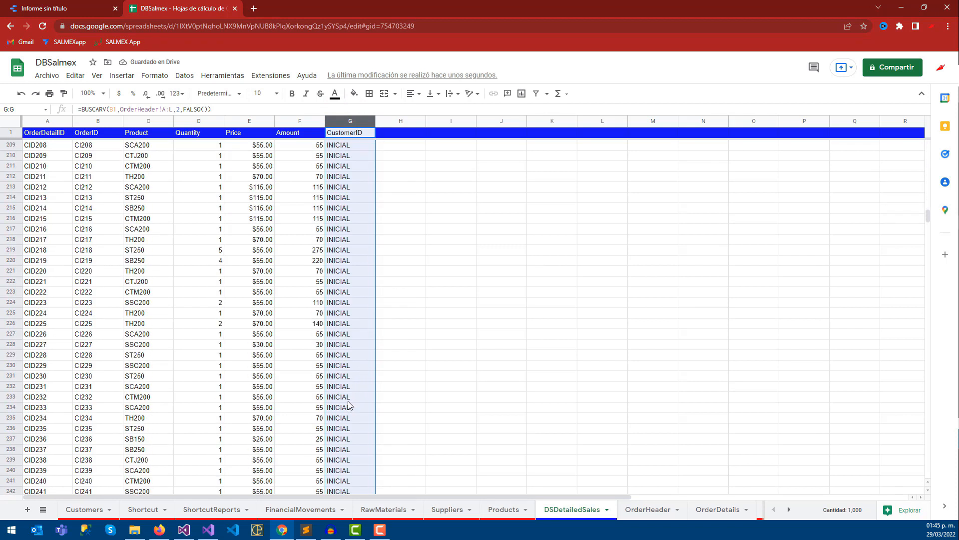
{"action": "scroll", "coordinate": [237, 250], "scroll_direction": "down", "scroll_amount": 7}
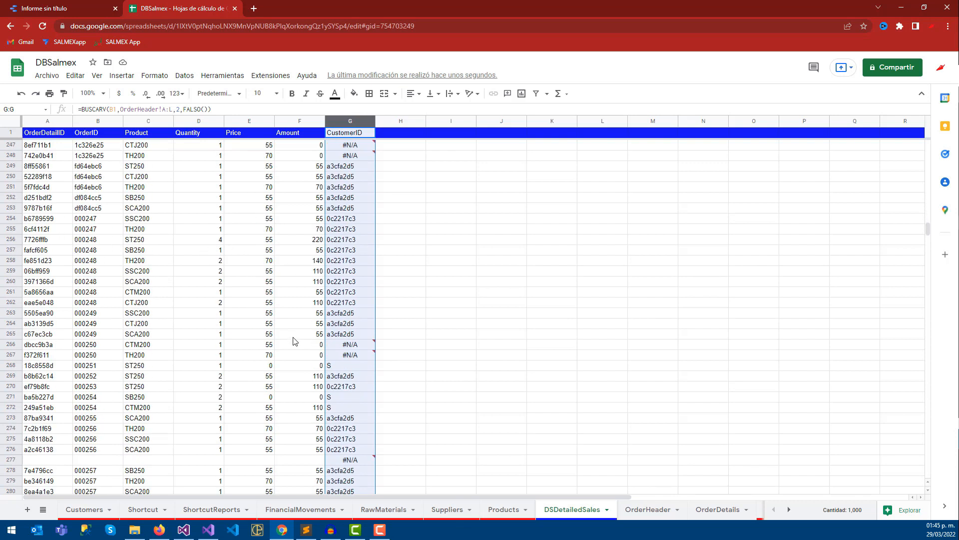
{"action": "left_click_drag", "start_coordinate": [65, 338], "coordinate": [350, 334]}
{"action": "scroll", "coordinate": [317, 364], "scroll_direction": "down", "scroll_amount": 8}
{"action": "scroll", "coordinate": [315, 381], "scroll_direction": "down", "scroll_amount": 20}
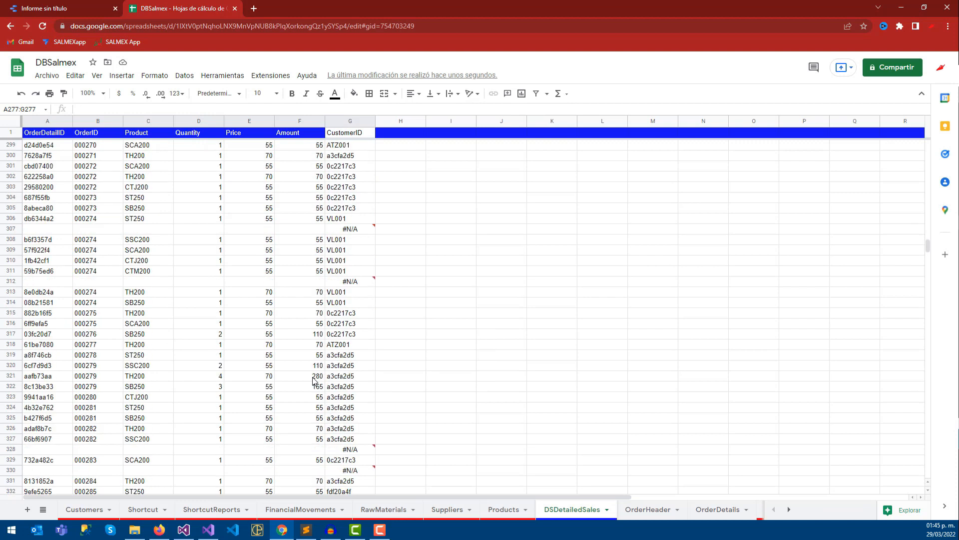
{"action": "scroll", "coordinate": [350, 390], "scroll_direction": "down", "scroll_amount": 19}
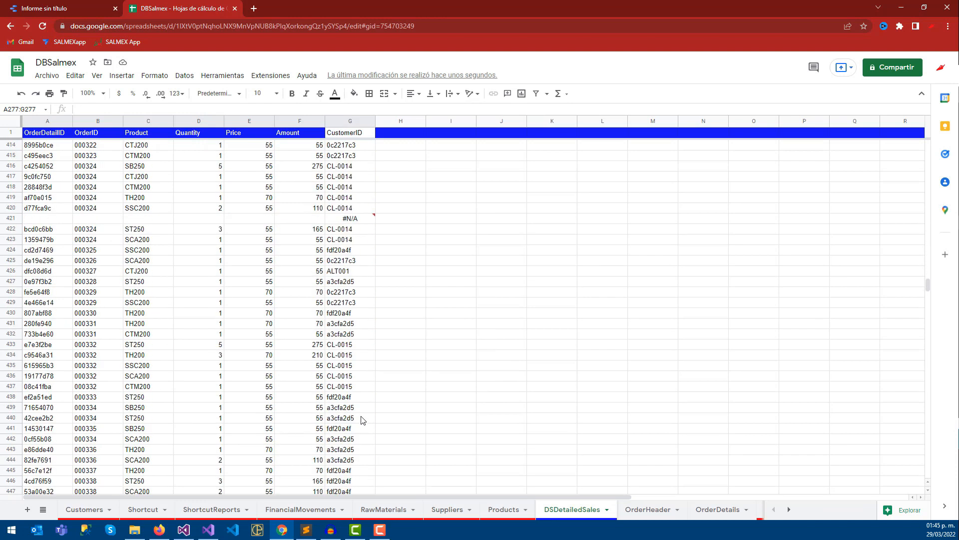
{"action": "left_click_drag", "start_coordinate": [74, 221], "coordinate": [324, 223]}
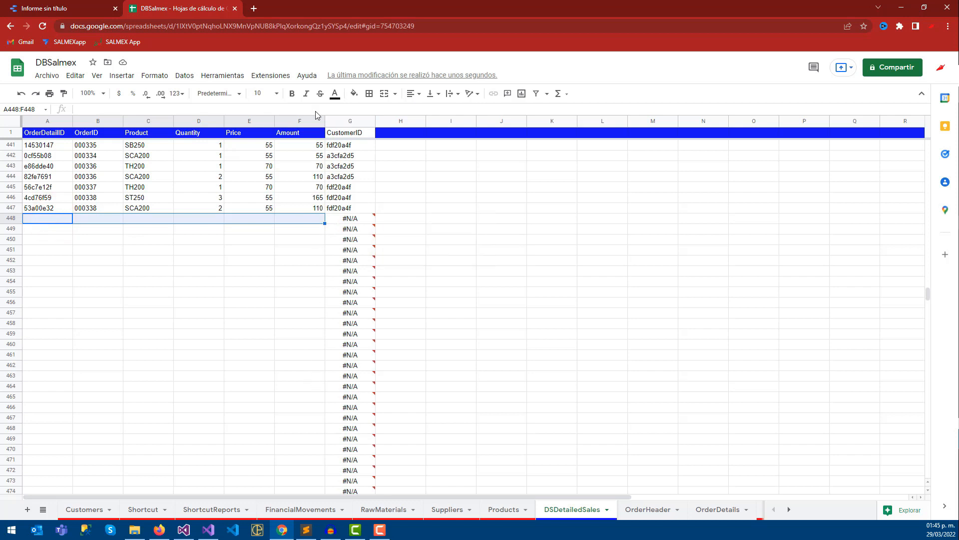
Wrap G2's BUSCARV lookup in SI.ERROR with an empty string "" as the value for errors
{"action": "scroll", "coordinate": [315, 220], "scroll_direction": "up", "scroll_amount": 6}
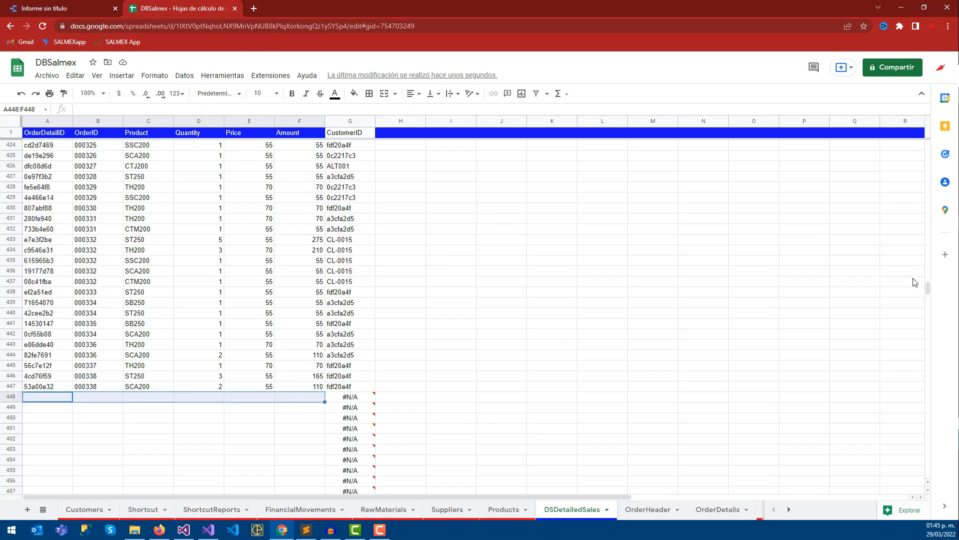
{"action": "left_click_drag", "start_coordinate": [928, 287], "coordinate": [928, 144]}
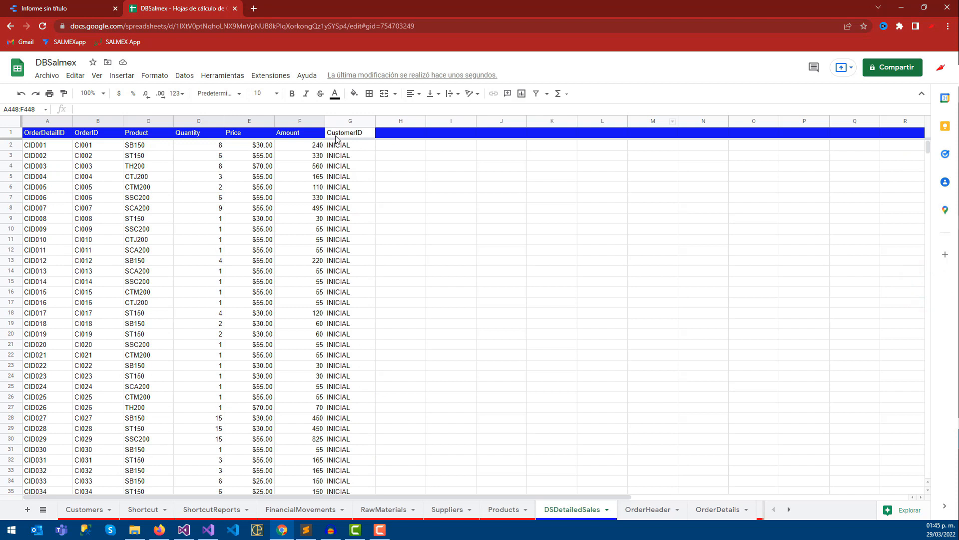
{"action": "left_click", "coordinate": [456, 154]}
{"action": "left_click", "coordinate": [301, 131]}
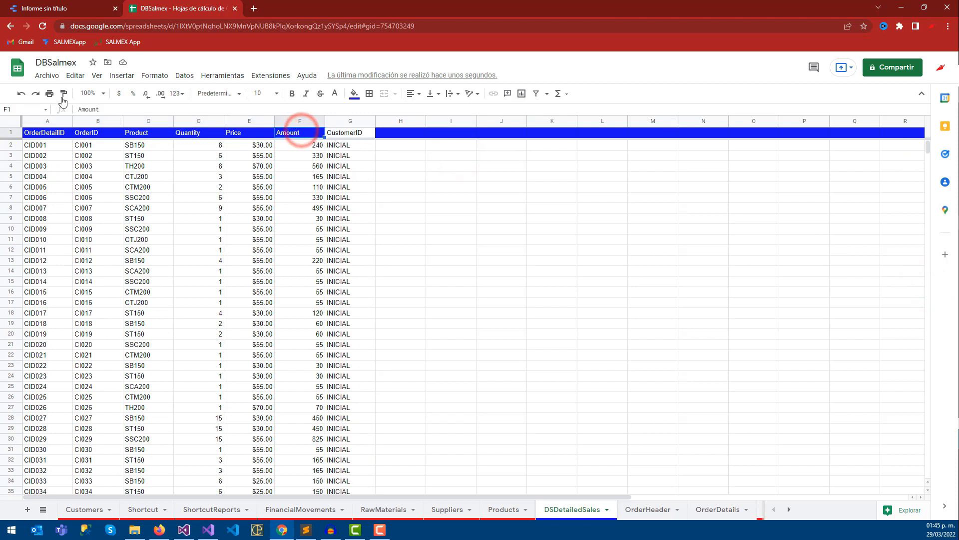
{"action": "left_click", "coordinate": [348, 148]}
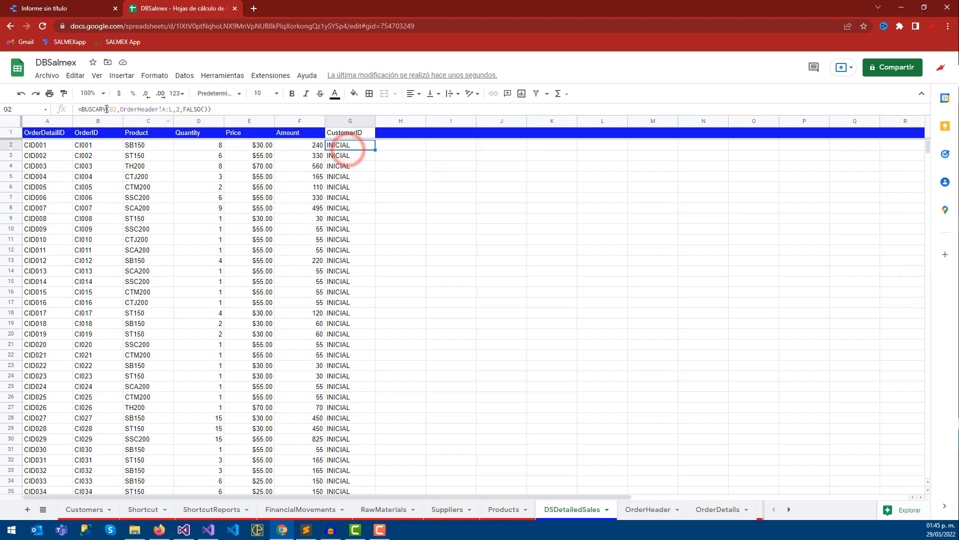
{"action": "left_click", "coordinate": [81, 110]}
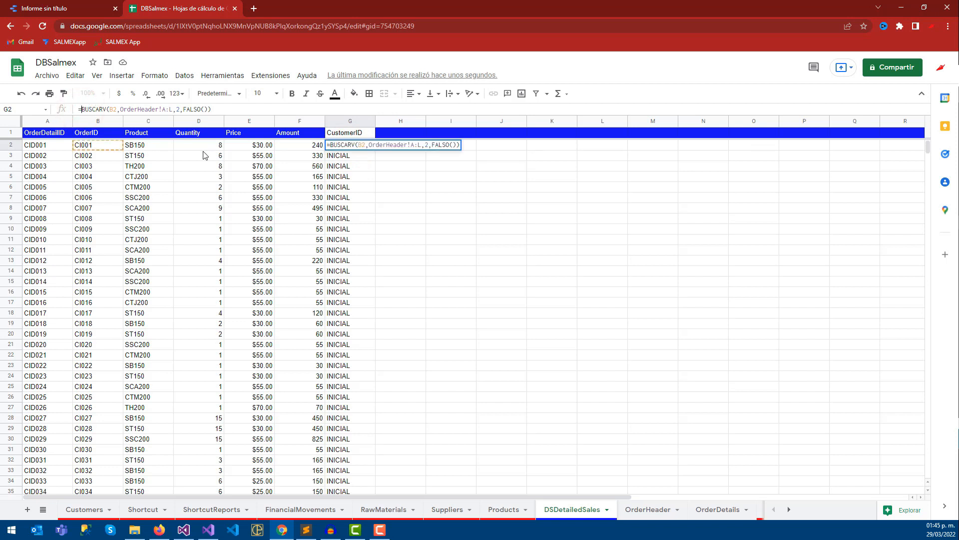
{"action": "type", "text": "SI"}
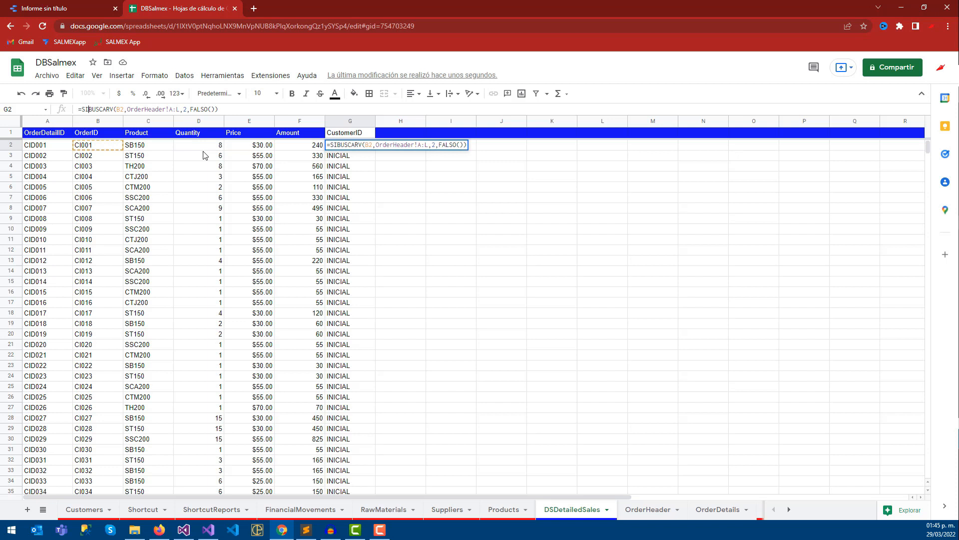
{"action": "type", "text": ".ERRO"}
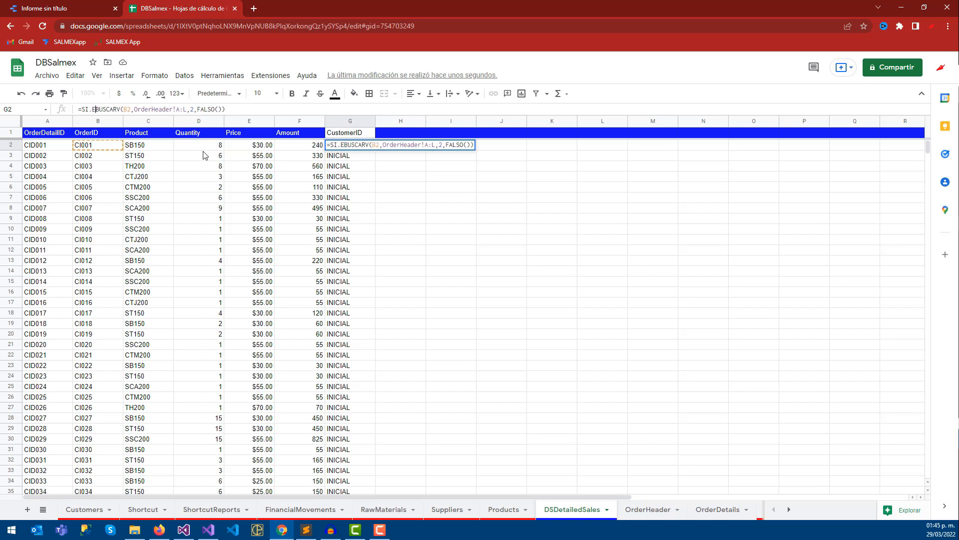
{"action": "type", "text": "R"}
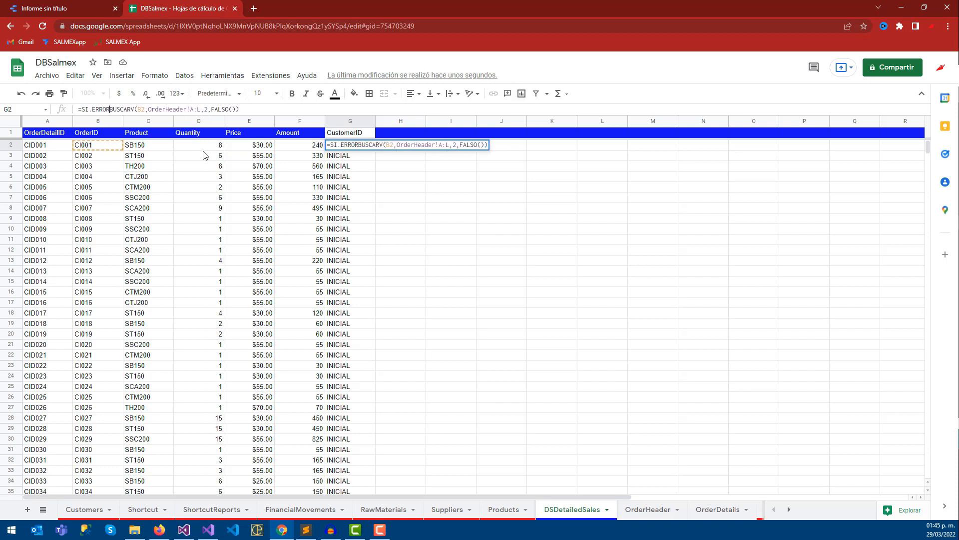
{"action": "type", "text": "("}
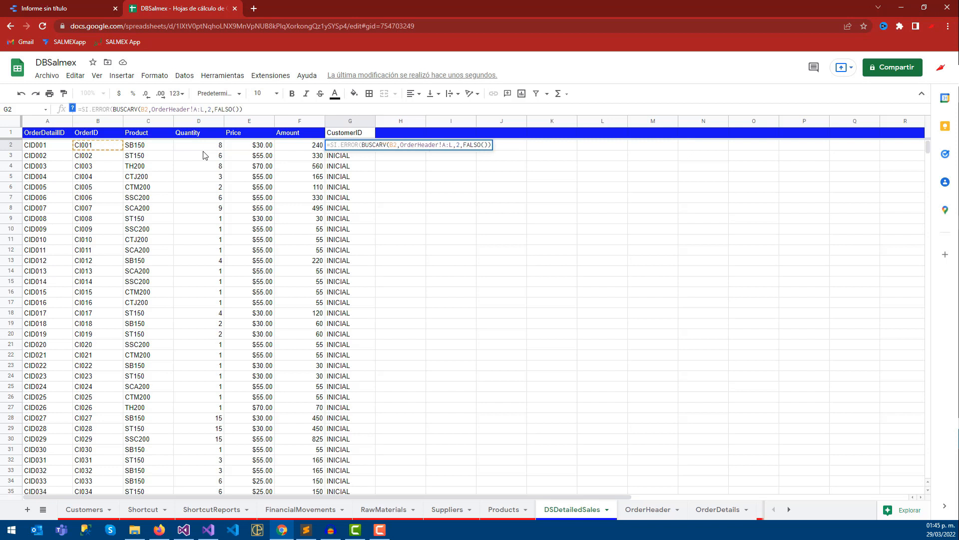
{"action": "left_click", "coordinate": [246, 109]}
{"action": "type", "text": ", \"\""}
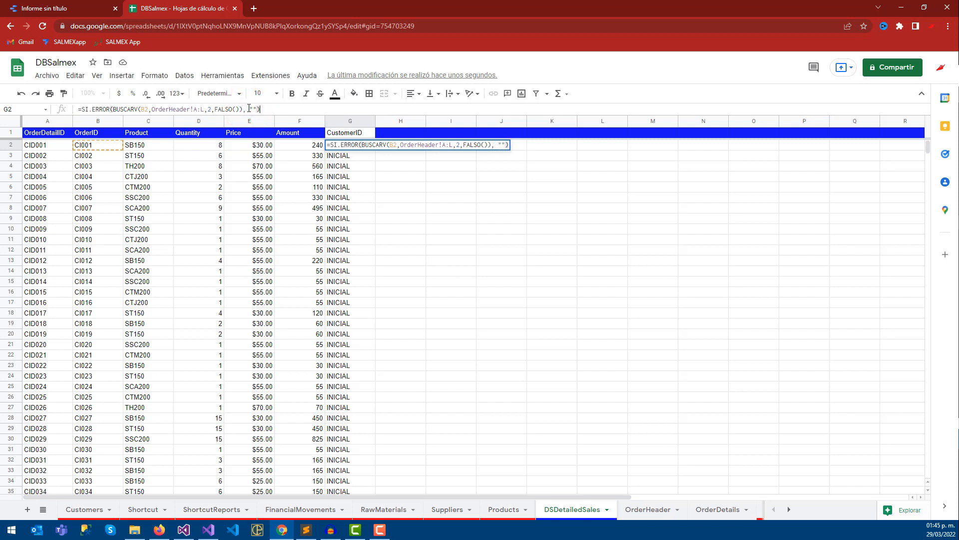
{"action": "key", "text": "Return"}
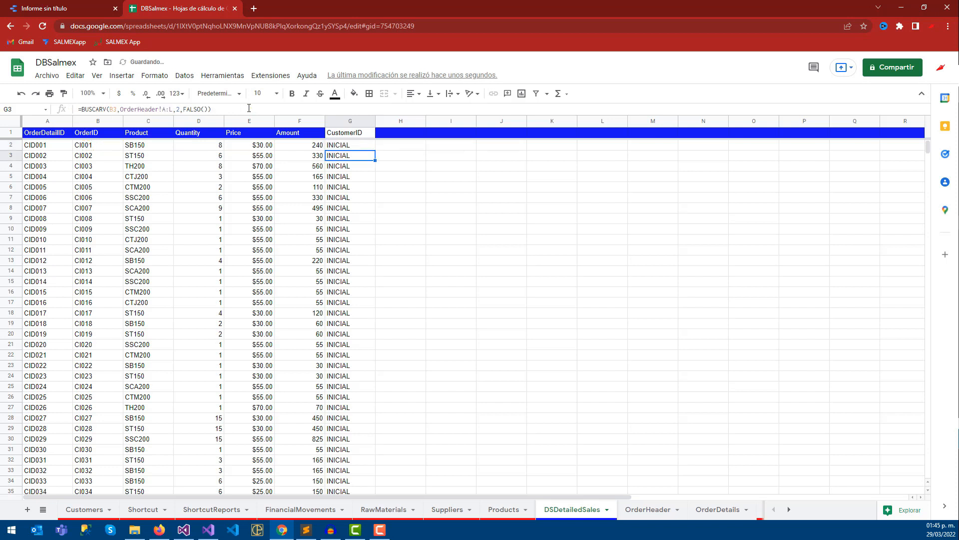
Copy the SI.ERROR lookup formula from G2 into the whole of column G
{"action": "left_click", "coordinate": [339, 147]}
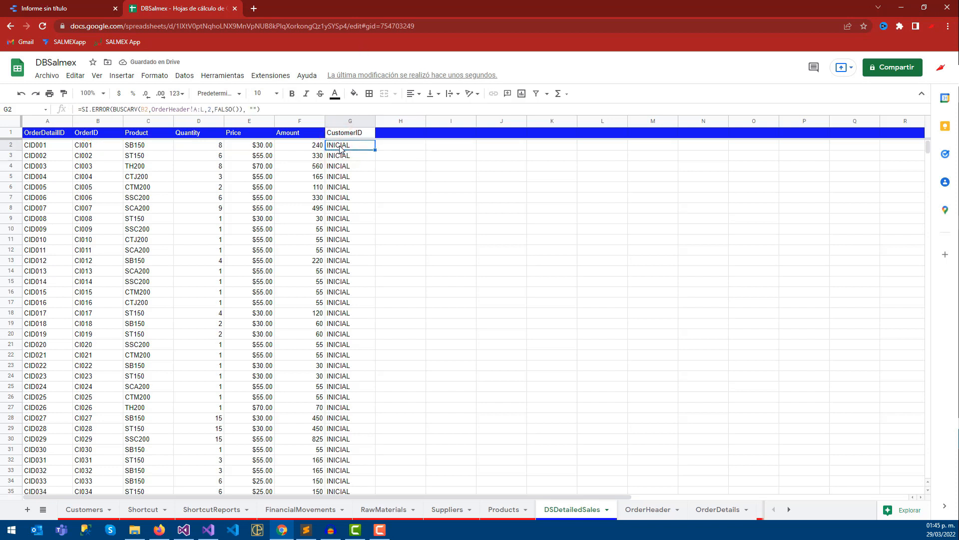
{"action": "left_click", "coordinate": [349, 122]}
{"action": "key", "text": "ctrl+v"}
Check column G for error-free results in rows with unmatched orders, blank row 277 and the empty rows from 448 on
{"action": "scroll", "coordinate": [358, 353], "scroll_direction": "down", "scroll_amount": 20}
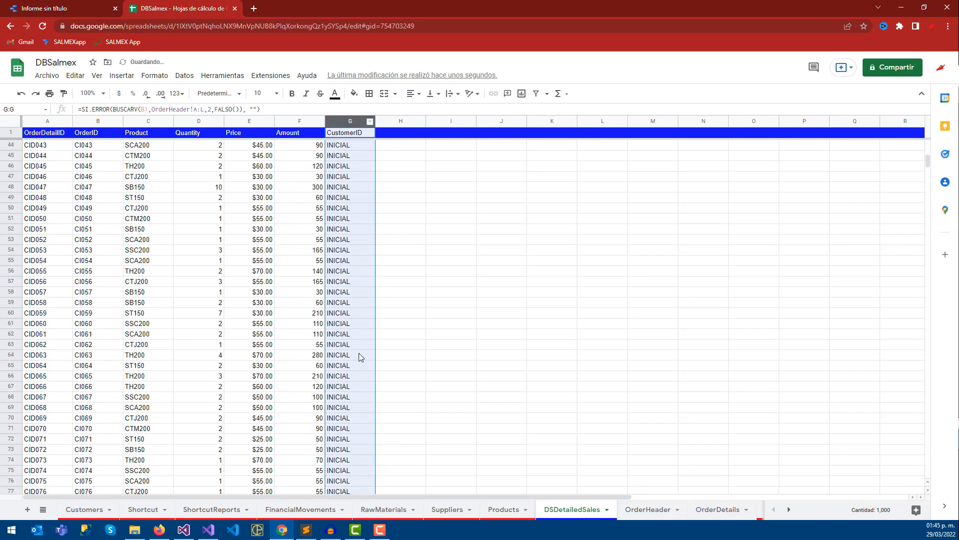
{"action": "scroll", "coordinate": [352, 372], "scroll_direction": "down", "scroll_amount": 20}
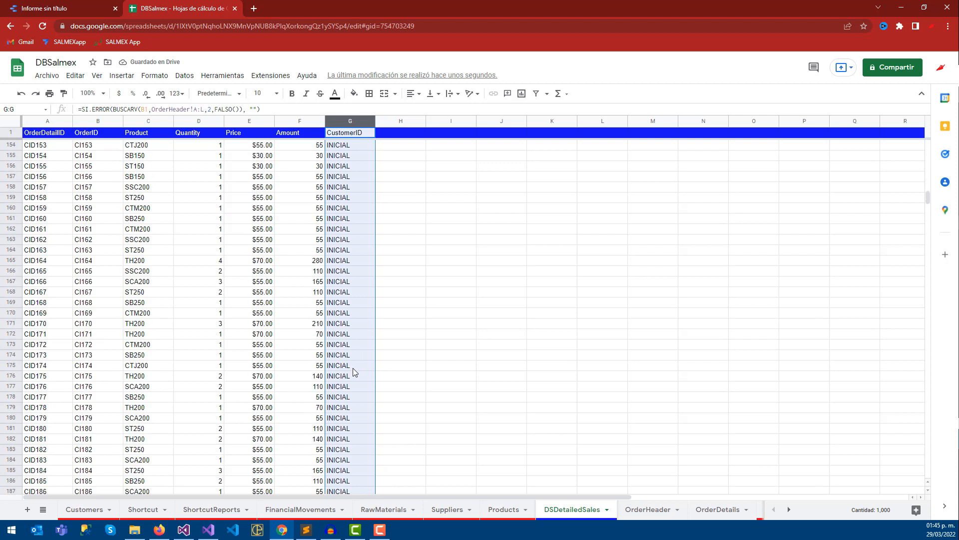
{"action": "scroll", "coordinate": [353, 372], "scroll_direction": "down", "scroll_amount": 4}
{"action": "left_click_drag", "start_coordinate": [336, 310], "coordinate": [337, 293]}
{"action": "scroll", "coordinate": [370, 354], "scroll_direction": "down", "scroll_amount": 5}
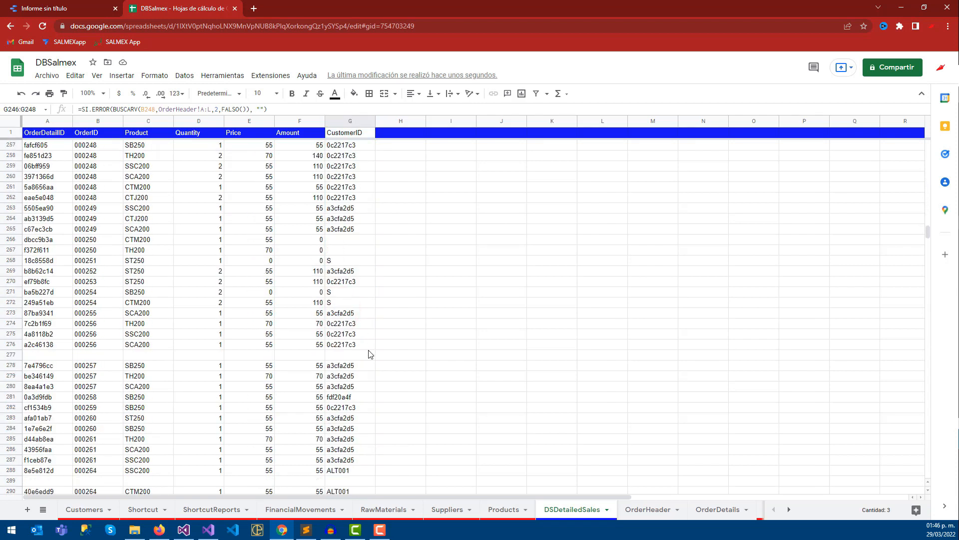
{"action": "left_click", "coordinate": [350, 239]}
{"action": "left_click_drag", "start_coordinate": [349, 353], "coordinate": [26, 361]}
{"action": "scroll", "coordinate": [424, 343], "scroll_direction": "up", "scroll_amount": 1}
{"action": "left_click", "coordinate": [350, 406]}
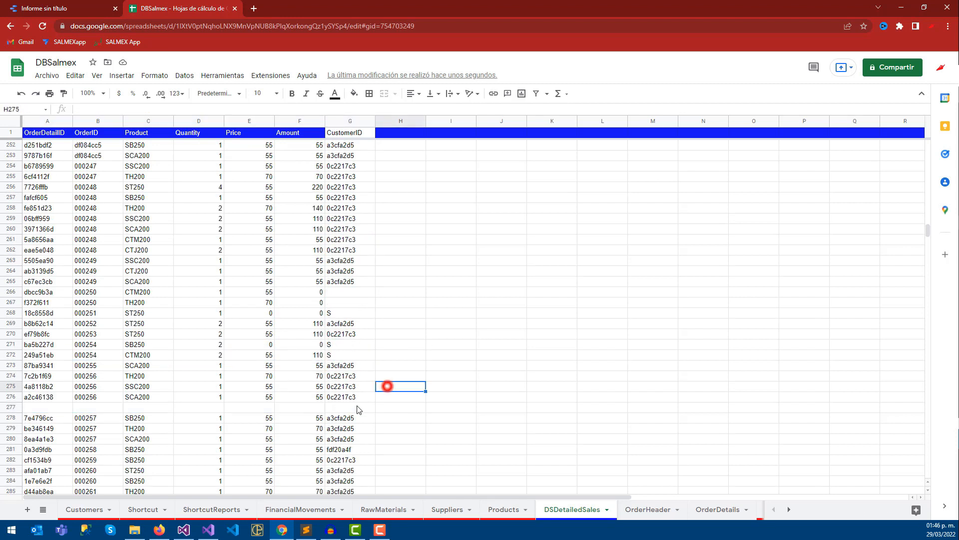
{"action": "scroll", "coordinate": [850, 214], "scroll_direction": "down", "scroll_amount": 5}
{"action": "left_click_drag", "start_coordinate": [927, 238], "coordinate": [925, 289]}
{"action": "scroll", "coordinate": [430, 395], "scroll_direction": "down", "scroll_amount": 5}
{"action": "left_click", "coordinate": [355, 356]}
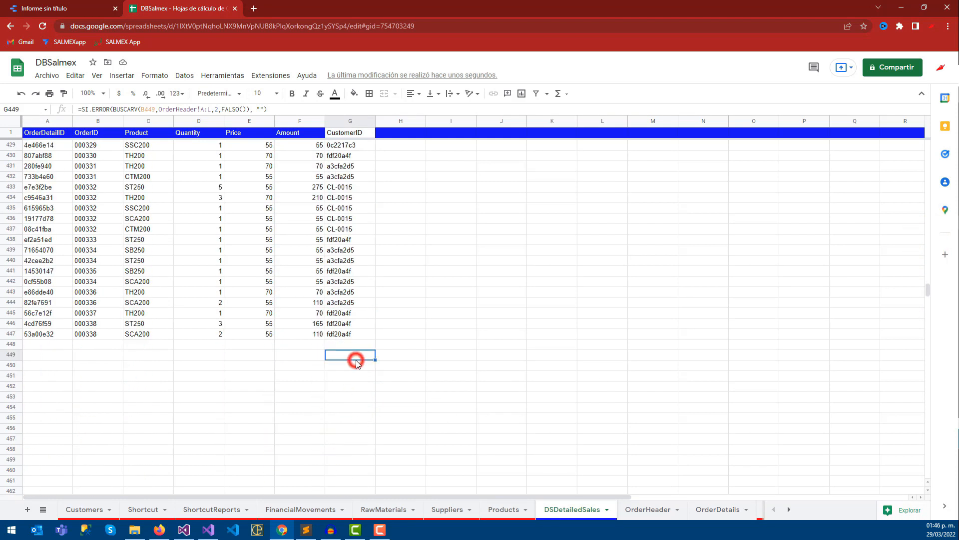
{"action": "left_click_drag", "start_coordinate": [54, 343], "coordinate": [303, 343]}
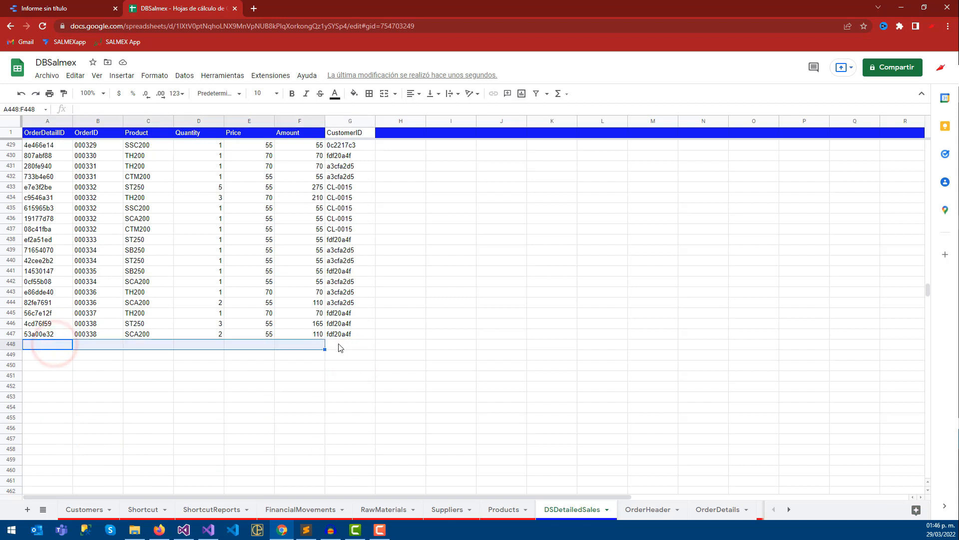
Check the lookup formulas in header cell G1 and cell G5 of the CustomerID column
{"action": "left_click", "coordinate": [339, 344]}
{"action": "left_click_drag", "start_coordinate": [929, 292], "coordinate": [922, 147]}
{"action": "left_click", "coordinate": [381, 156]}
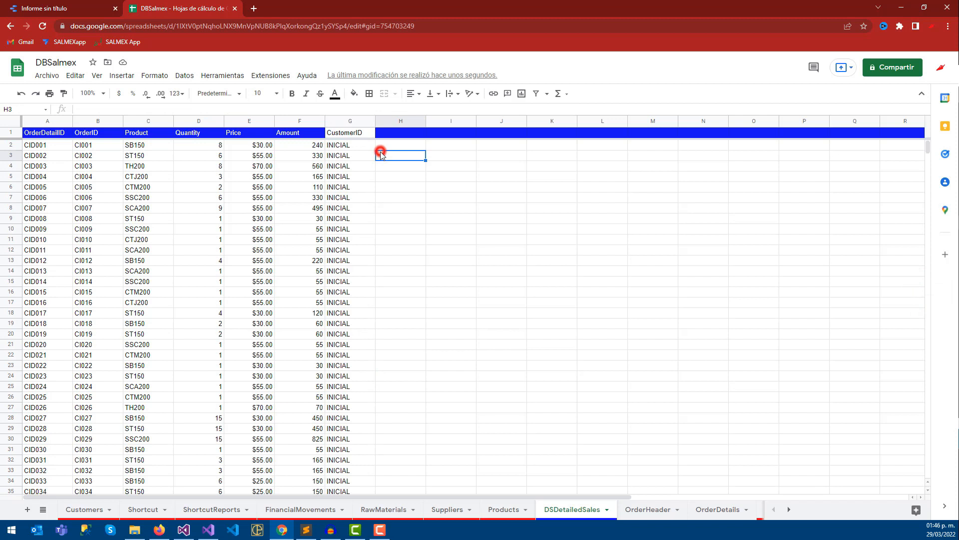
{"action": "left_click", "coordinate": [338, 136]}
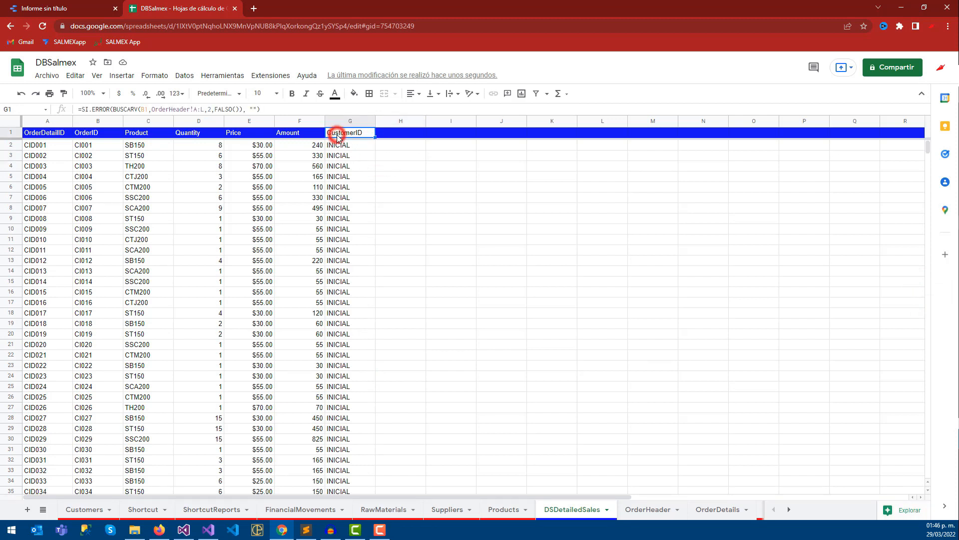
{"action": "left_click", "coordinate": [336, 178]}
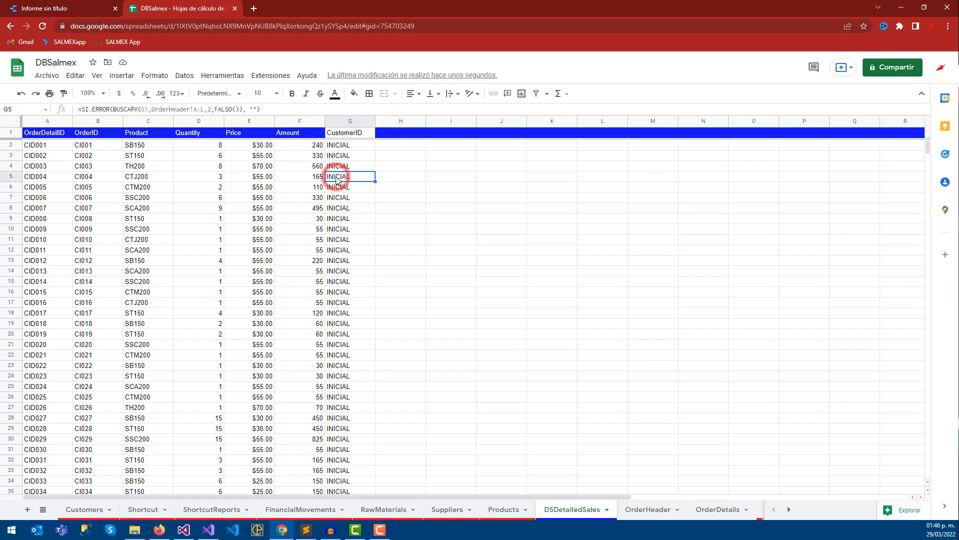
{"action": "left_click", "coordinate": [396, 133]}
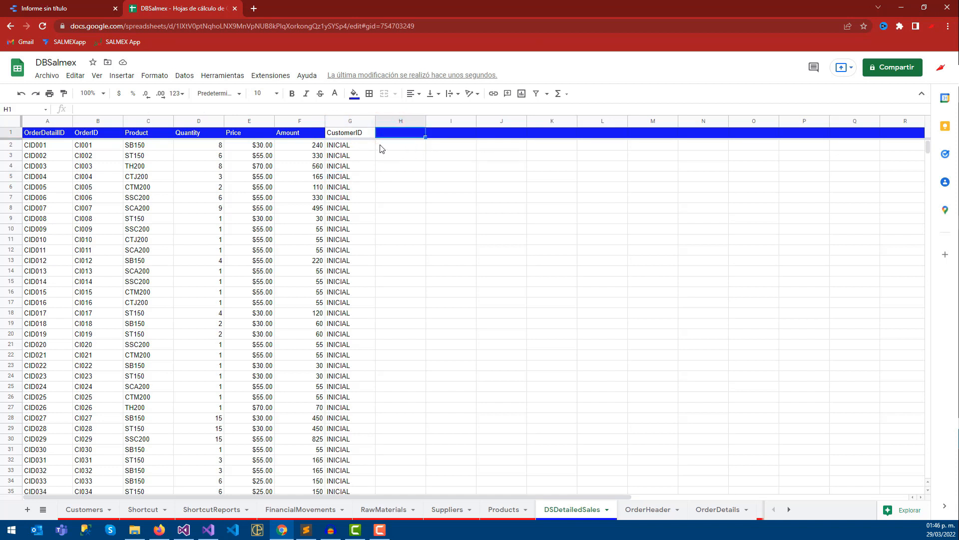
Copy the SI.ERROR BUSCARV formula text from G2 into H2 without shifting its references
{"action": "left_click", "coordinate": [355, 146]}
{"action": "left_click_drag", "start_coordinate": [279, 108], "coordinate": [76, 115]}
{"action": "key", "text": "ctrl+c"}
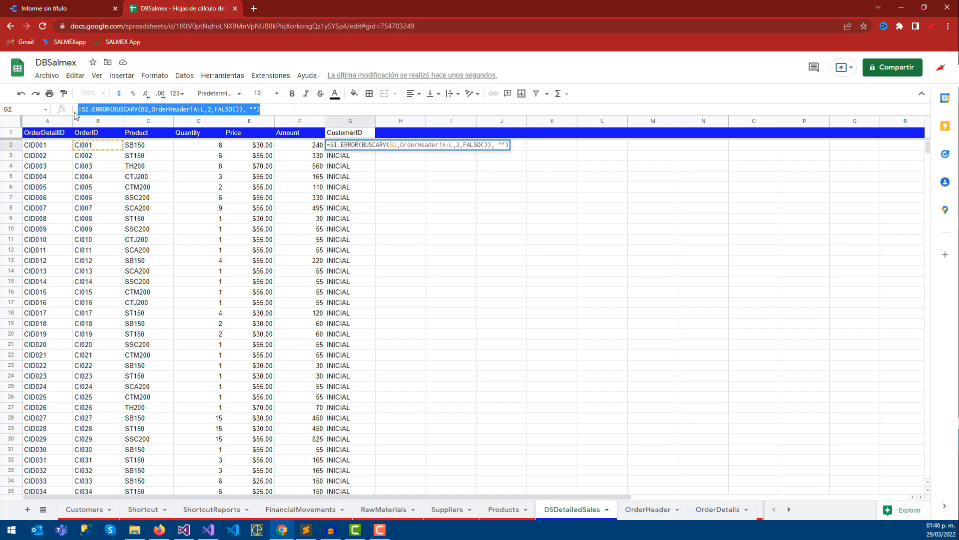
{"action": "key", "text": "Escape"}
{"action": "left_click", "coordinate": [418, 146]}
{"action": "left_click", "coordinate": [146, 107]}
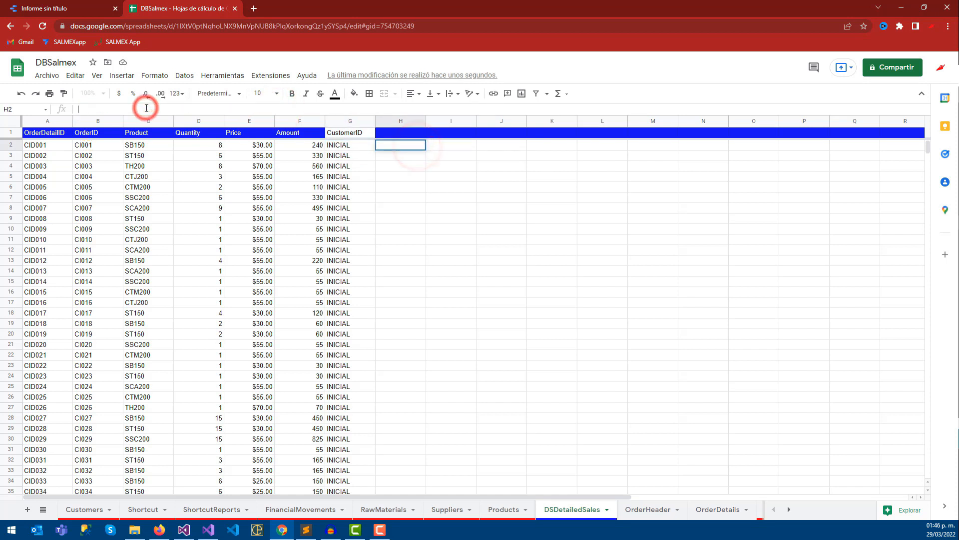
{"action": "key", "text": "ctrl+v"}
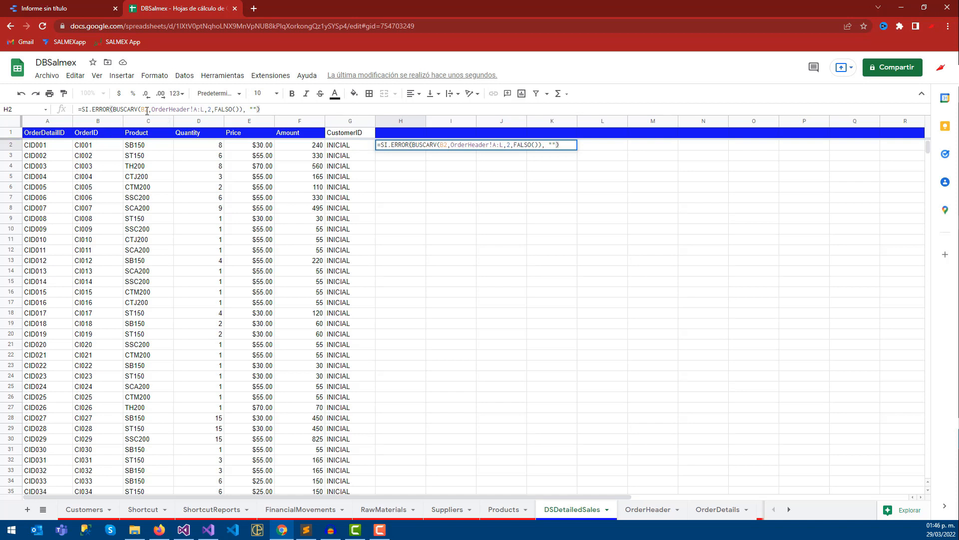
In H2's formula, replace the BUSCARV search key with G2 and the lookup range with Customers!A:D
{"action": "key", "text": "BackSpace"}
{"action": "key", "text": "BackSpace"}
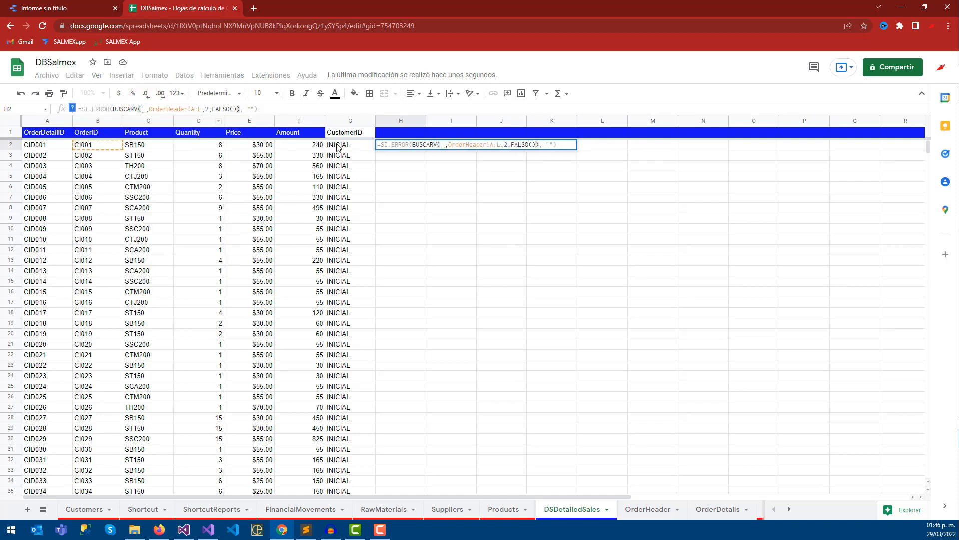
{"action": "left_click", "coordinate": [339, 146]}
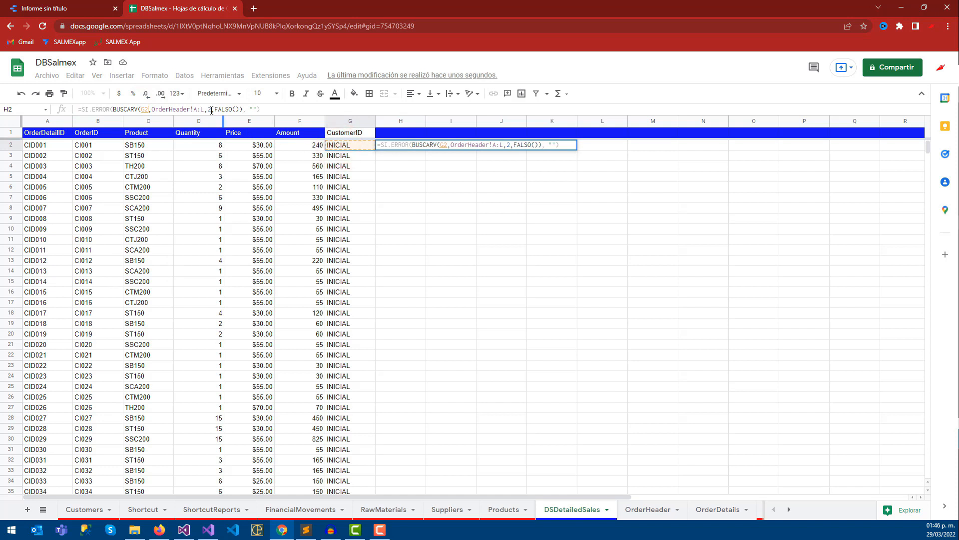
{"action": "left_click_drag", "start_coordinate": [204, 110], "coordinate": [152, 110]}
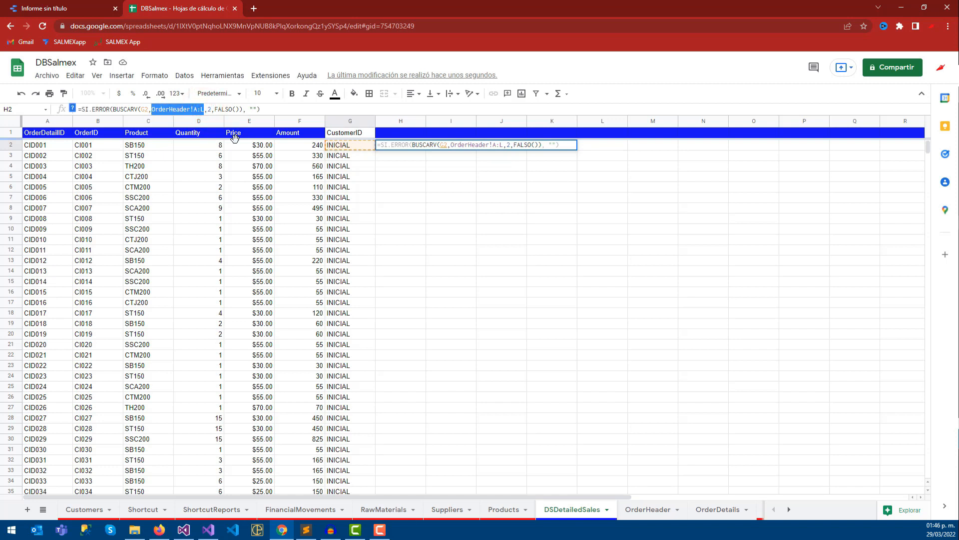
{"action": "key", "text": "BackSpace"}
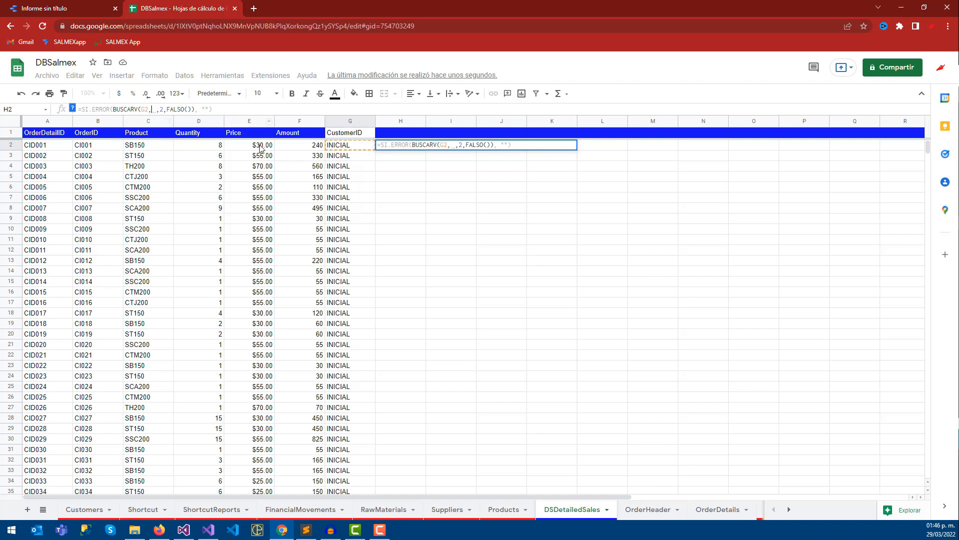
{"action": "left_click", "coordinate": [85, 510]}
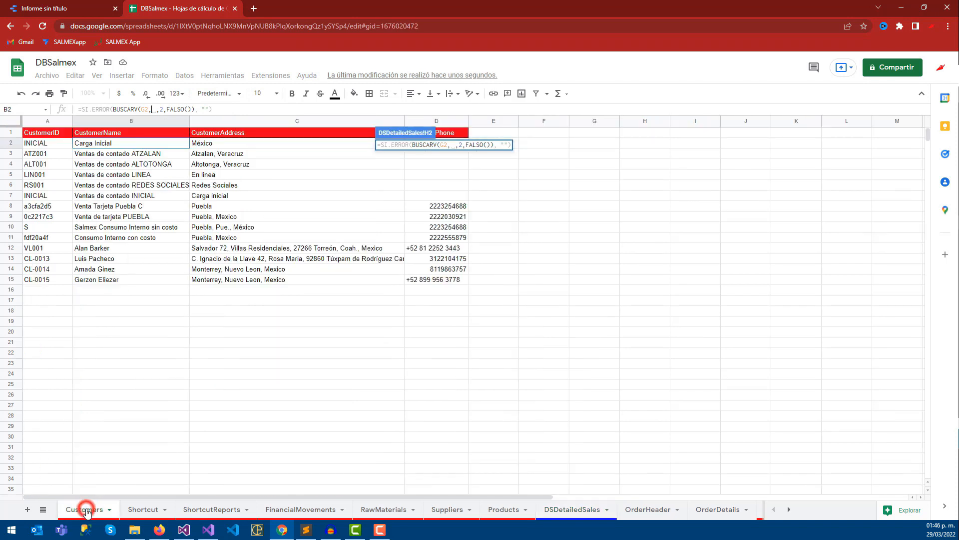
{"action": "left_click_drag", "start_coordinate": [38, 121], "coordinate": [432, 133]}
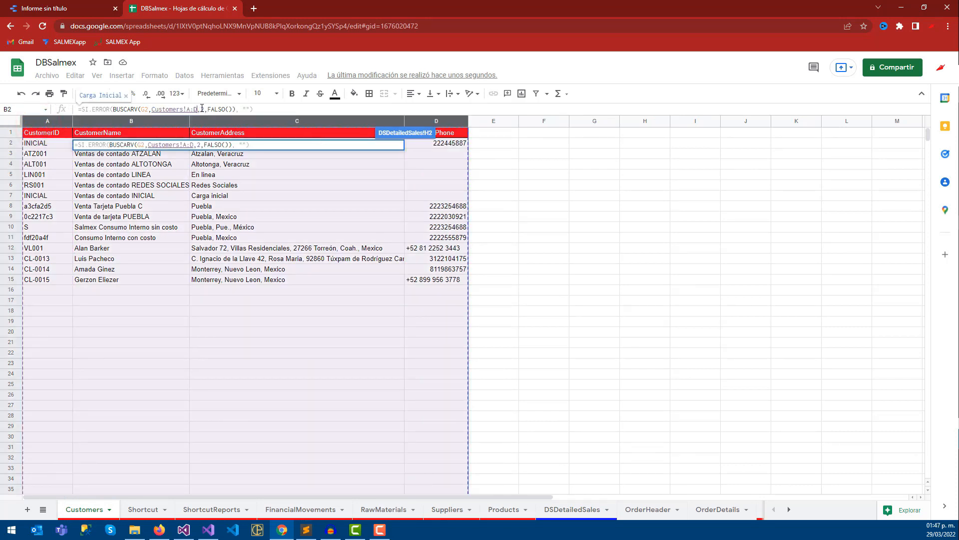
Check return column 2 against the Customers sheet's columns and enter the customer name lookup formula in H2 of DSDetailedSales
{"action": "left_click", "coordinate": [575, 510]}
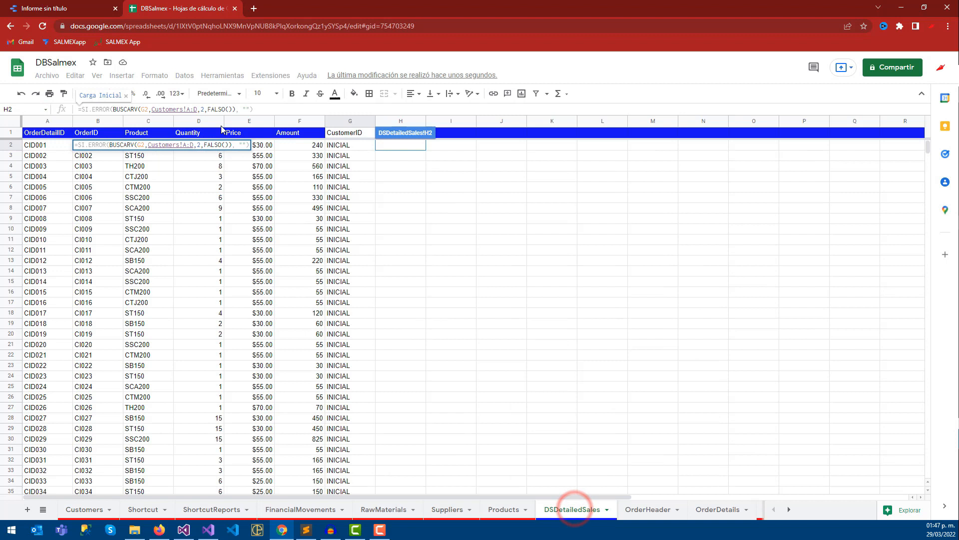
{"action": "left_click", "coordinate": [84, 510]}
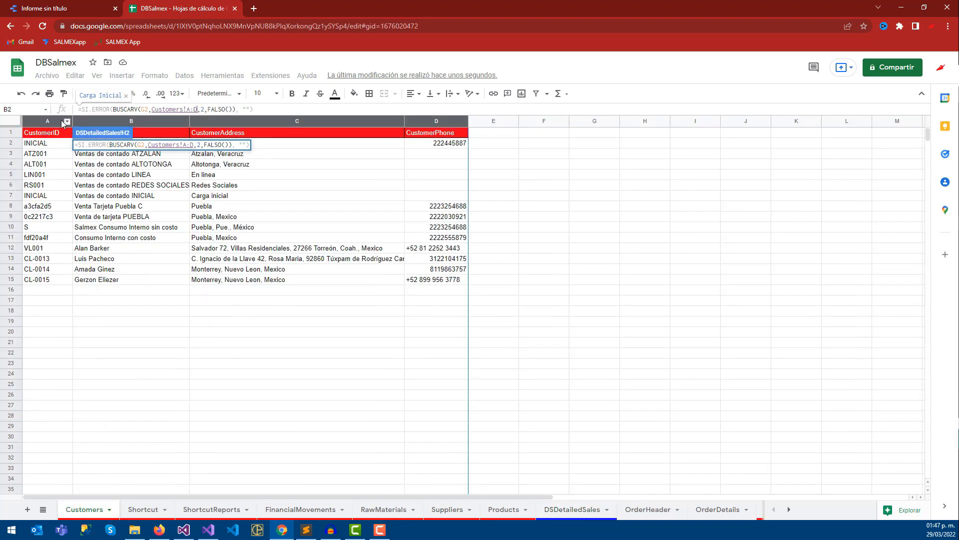
{"action": "left_click", "coordinate": [574, 510]}
{"action": "left_click", "coordinate": [219, 111]}
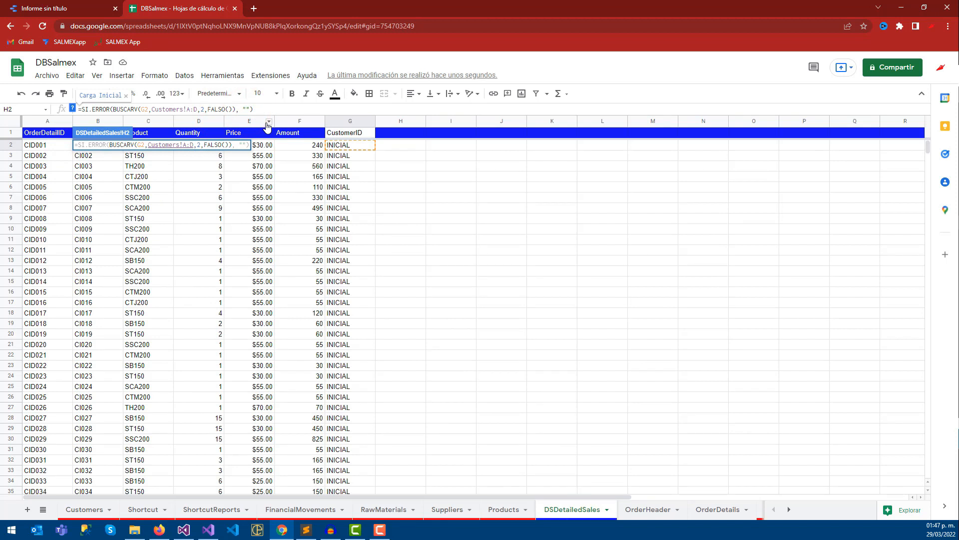
{"action": "left_click", "coordinate": [402, 147]}
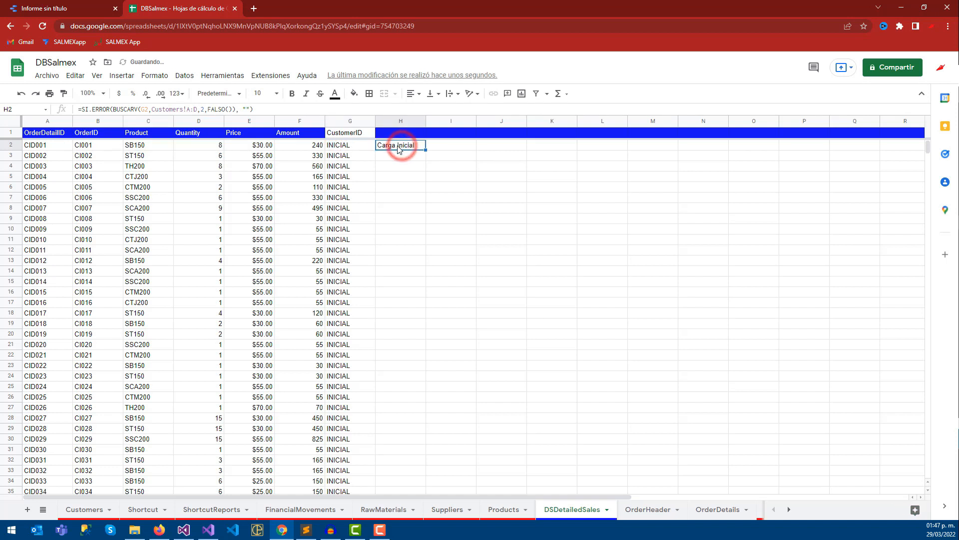
{"action": "left_click", "coordinate": [299, 107]}
{"action": "key", "text": "Return"}
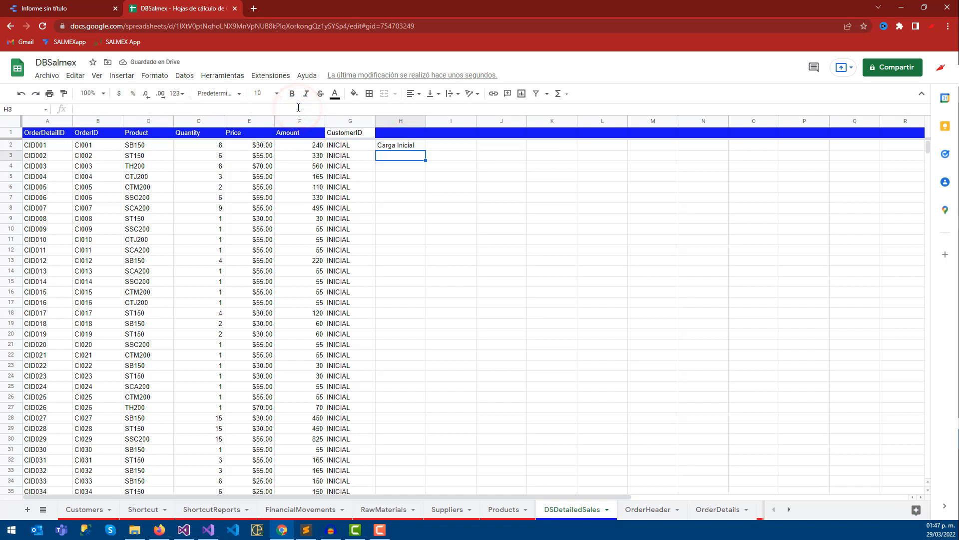
Compare G2's customer ID lookup with the matching records in the Customers and OrderHeader sheets
{"action": "left_click", "coordinate": [363, 146]}
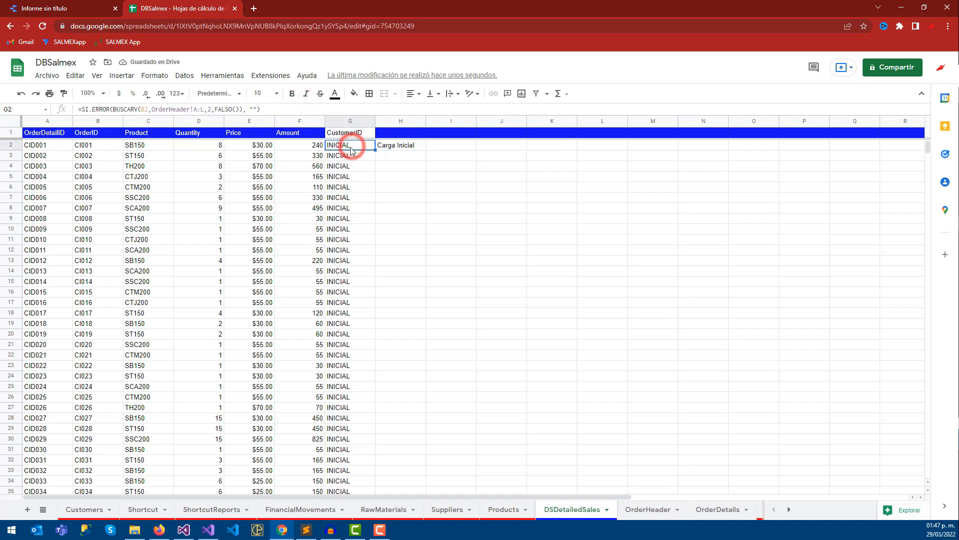
{"action": "left_click", "coordinate": [620, 511]}
{"action": "left_click", "coordinate": [84, 515]}
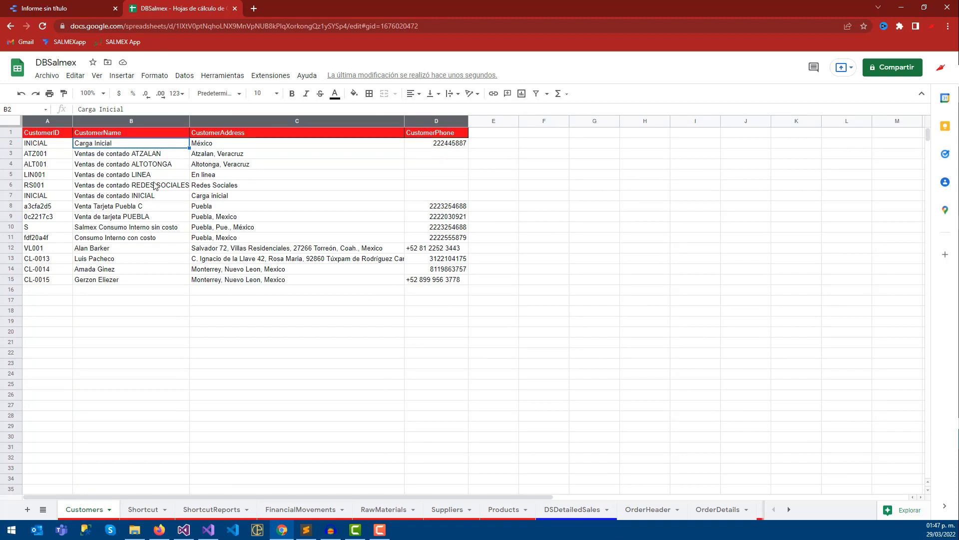
{"action": "left_click", "coordinate": [652, 510]}
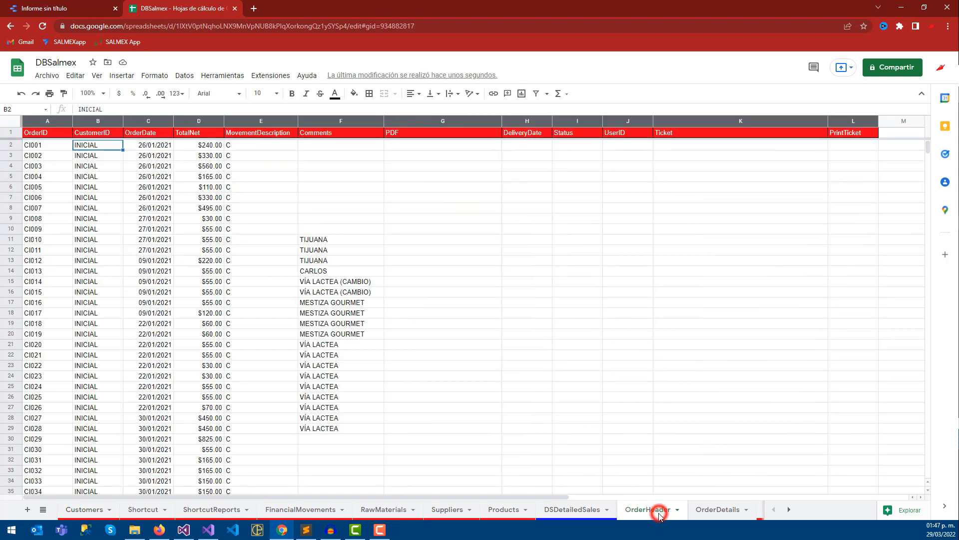
{"action": "left_click", "coordinate": [569, 511]}
Copy the H2 customer name lookup into the whole of column H and widen the column to fit the names
{"action": "left_click", "coordinate": [397, 147]}
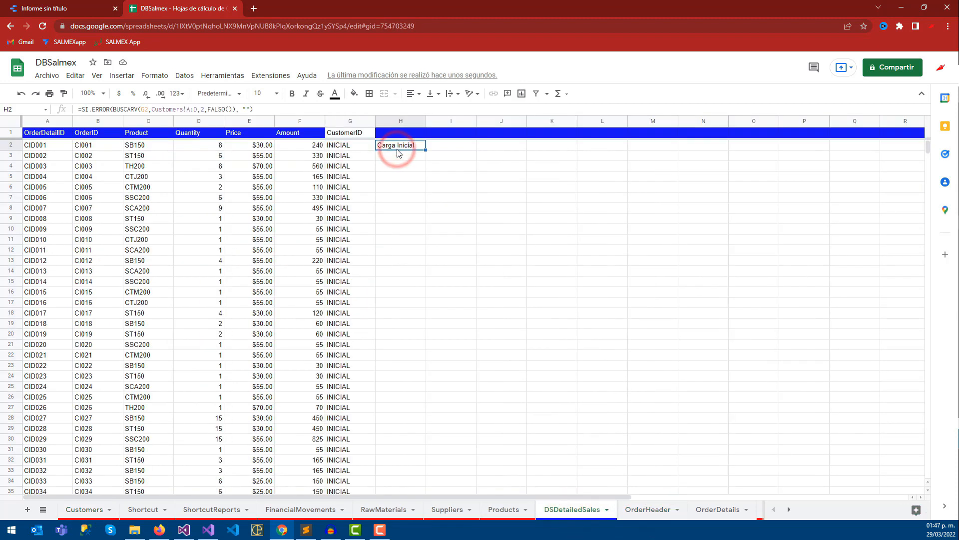
{"action": "left_click", "coordinate": [392, 121]}
{"action": "key", "text": "ctrl+v"}
{"action": "scroll", "coordinate": [433, 272], "scroll_direction": "down", "scroll_amount": 1}
{"action": "scroll", "coordinate": [433, 273], "scroll_direction": "down", "scroll_amount": 20}
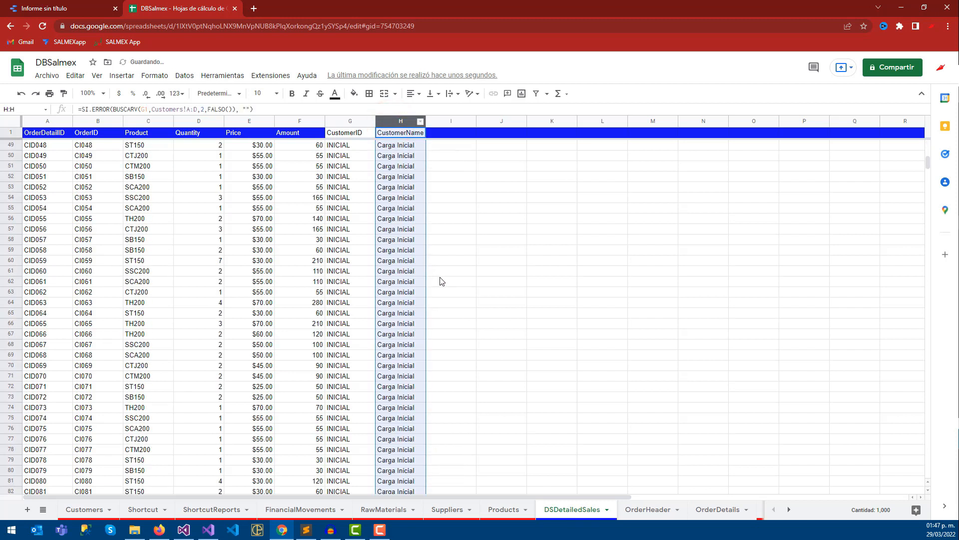
{"action": "left_click_drag", "start_coordinate": [927, 188], "coordinate": [927, 239]}
{"action": "left_click_drag", "start_coordinate": [426, 121], "coordinate": [490, 122]}
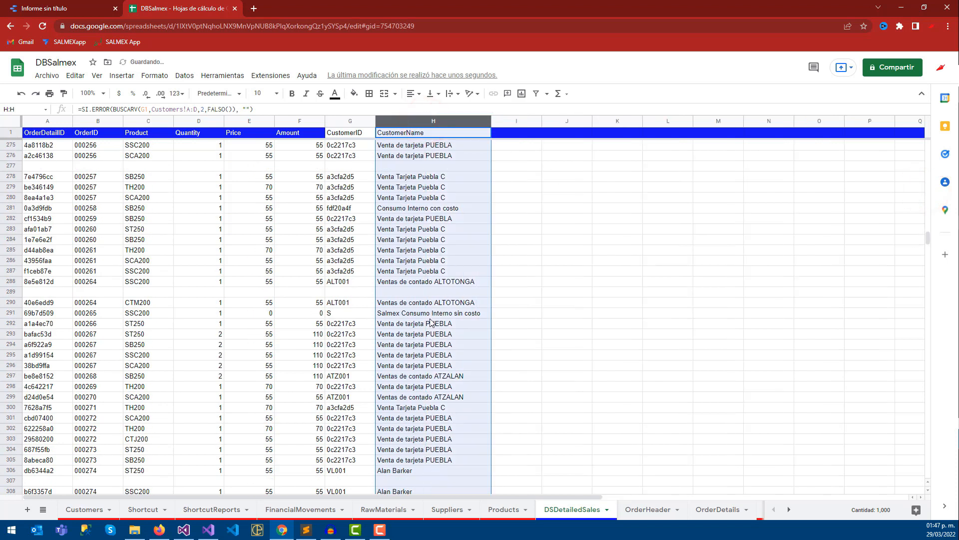
Examine the looked-up customer names down column H against the customer IDs in column G
{"action": "left_click", "coordinate": [428, 323]}
{"action": "scroll", "coordinate": [444, 322], "scroll_direction": "down", "scroll_amount": 2}
{"action": "left_click", "coordinate": [448, 322]}
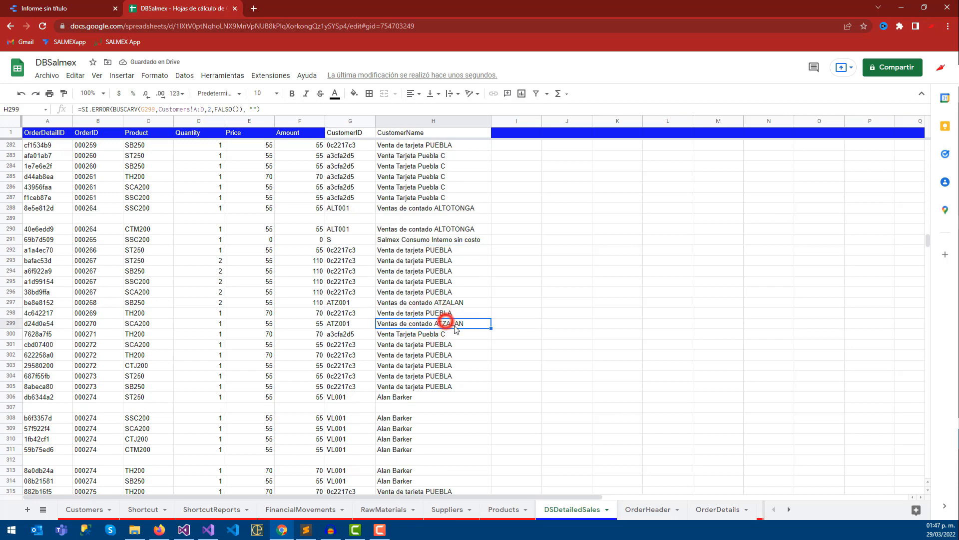
{"action": "scroll", "coordinate": [445, 319], "scroll_direction": "down", "scroll_amount": 15}
{"action": "scroll", "coordinate": [404, 356], "scroll_direction": "down", "scroll_amount": 9}
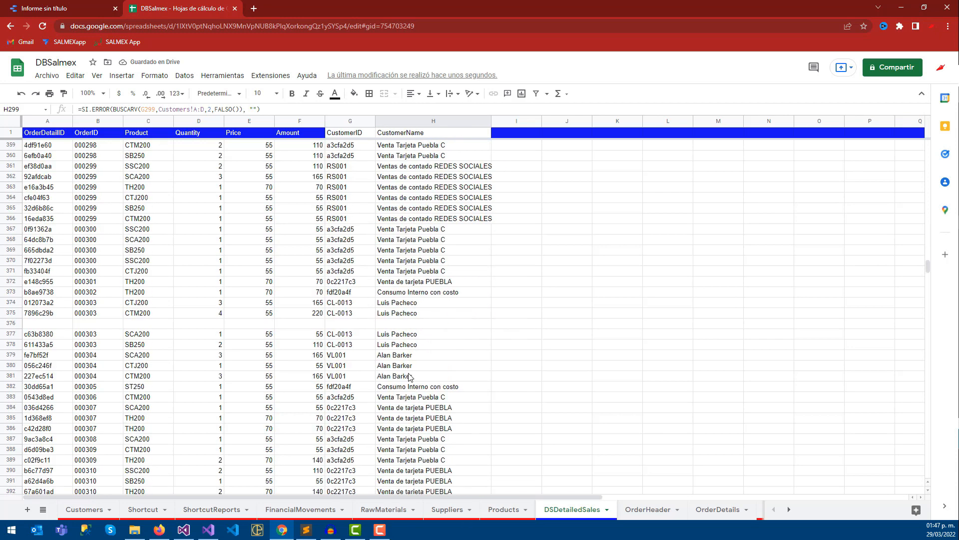
{"action": "left_click", "coordinate": [408, 170]}
{"action": "scroll", "coordinate": [408, 170], "scroll_direction": "down", "scroll_amount": 4}
{"action": "scroll", "coordinate": [434, 269], "scroll_direction": "down", "scroll_amount": 12}
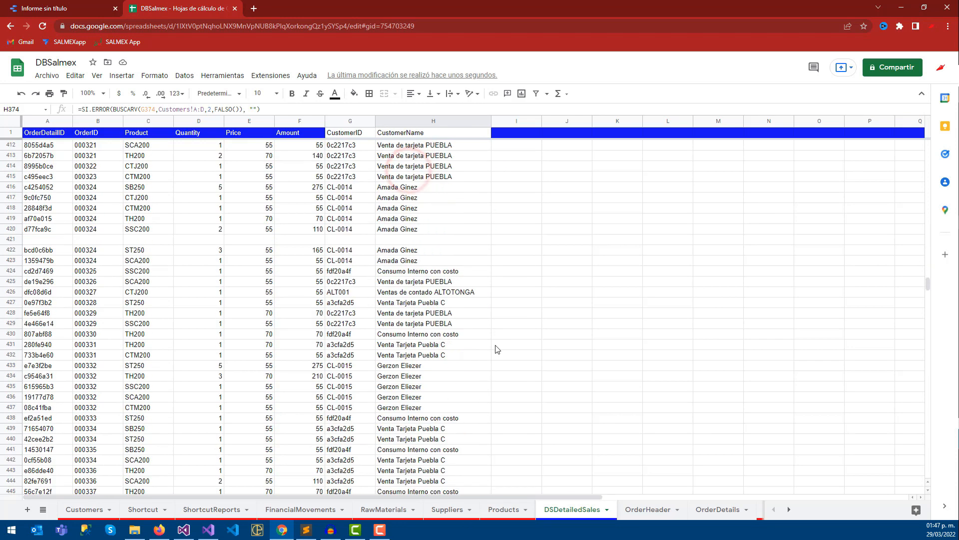
Apply the header formatting of F1 to the CustomerID and CustomerName headers in G1:H1
{"action": "left_click_drag", "start_coordinate": [927, 285], "coordinate": [926, 131]}
{"action": "left_click", "coordinate": [543, 144]}
{"action": "left_click", "coordinate": [285, 132]}
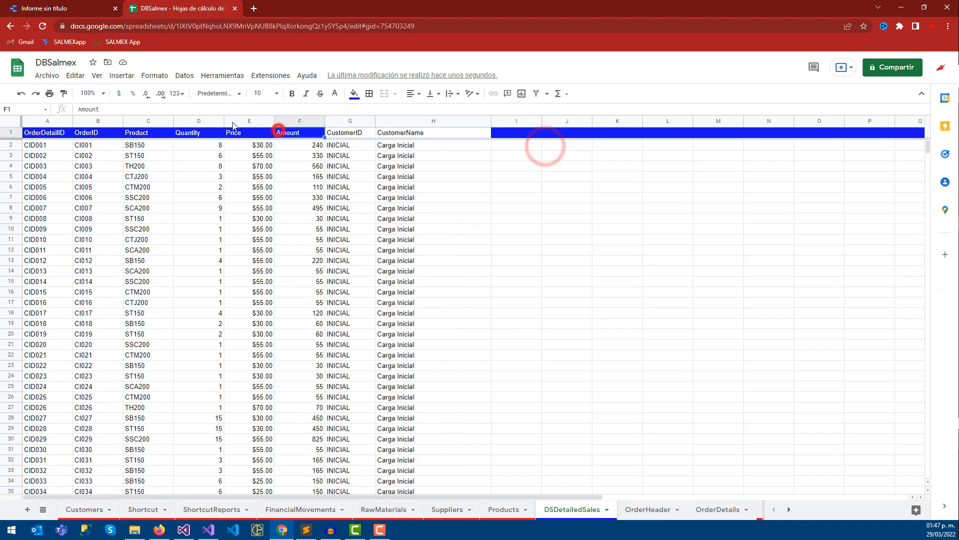
{"action": "left_click", "coordinate": [61, 93]}
{"action": "left_click_drag", "start_coordinate": [355, 133], "coordinate": [434, 133]}
{"action": "left_click", "coordinate": [530, 187]}
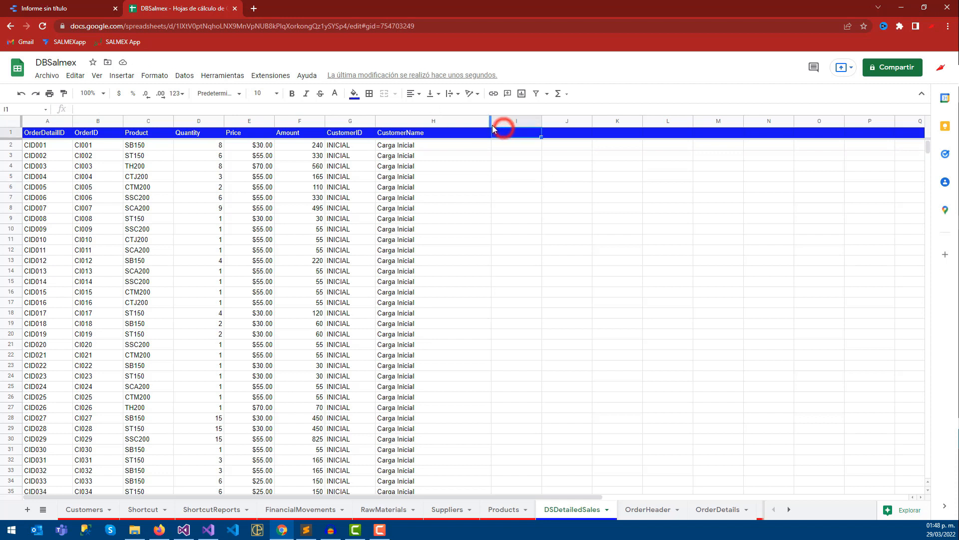
Enter the header Movement in cell I1
{"action": "left_click", "coordinate": [461, 146]}
{"action": "left_click", "coordinate": [509, 132]}
{"action": "type", "text": "Movem"}
{"action": "key", "text": "Return"}
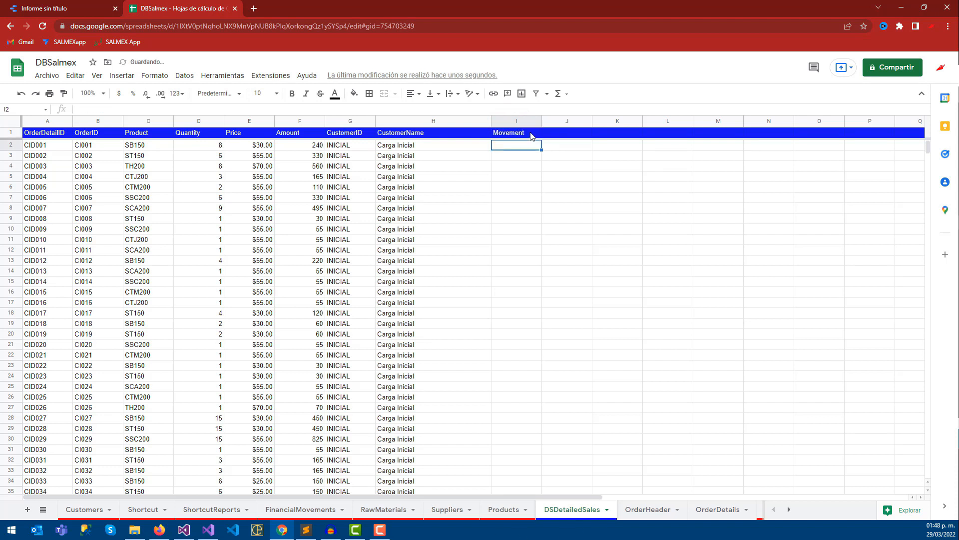
Start another header in J1 and discard the header entries in both I1 and J1
{"action": "left_click", "coordinate": [563, 133]}
{"action": "type", "text": "Moveme"}
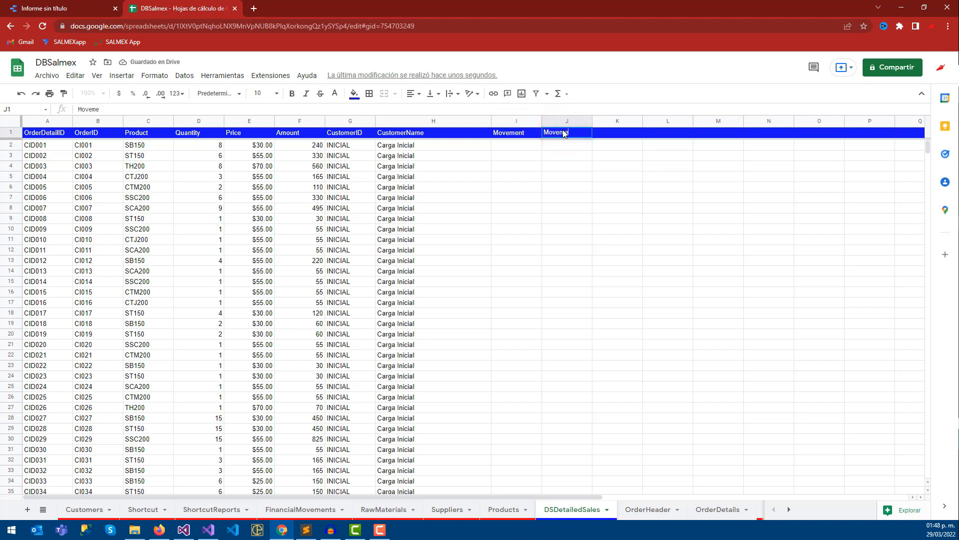
{"action": "key", "text": "Left"}
{"action": "type", "text": "¿"}
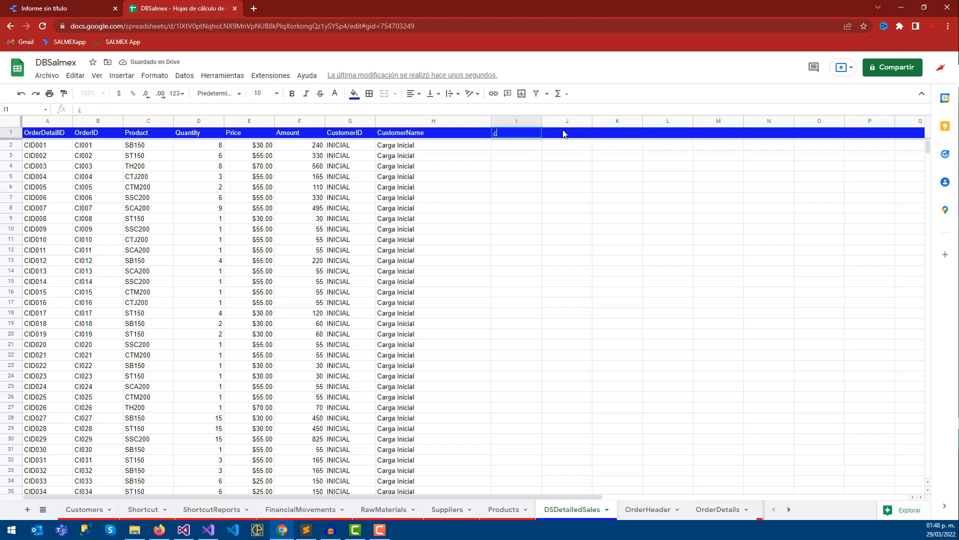
{"action": "left_click", "coordinate": [516, 157]}
{"action": "left_click", "coordinate": [506, 122]}
{"action": "left_click", "coordinate": [502, 135]}
{"action": "left_click", "coordinate": [504, 132]}
{"action": "left_click", "coordinate": [499, 146]}
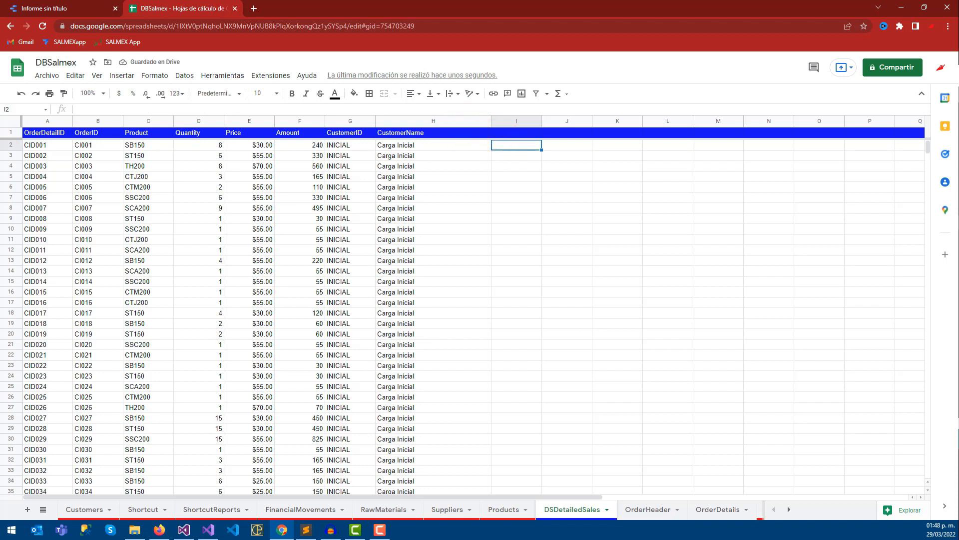
Examine the CustomerID and CustomerName lookup cells in G2:H2
{"action": "key", "text": "alt+Tab"}
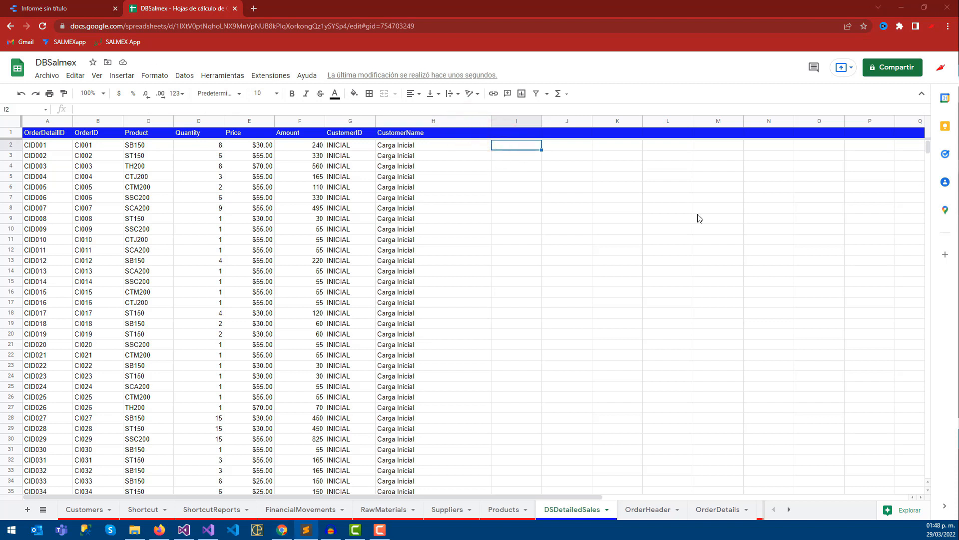
{"action": "left_click", "coordinate": [501, 144]}
{"action": "left_click_drag", "start_coordinate": [350, 145], "coordinate": [416, 153]}
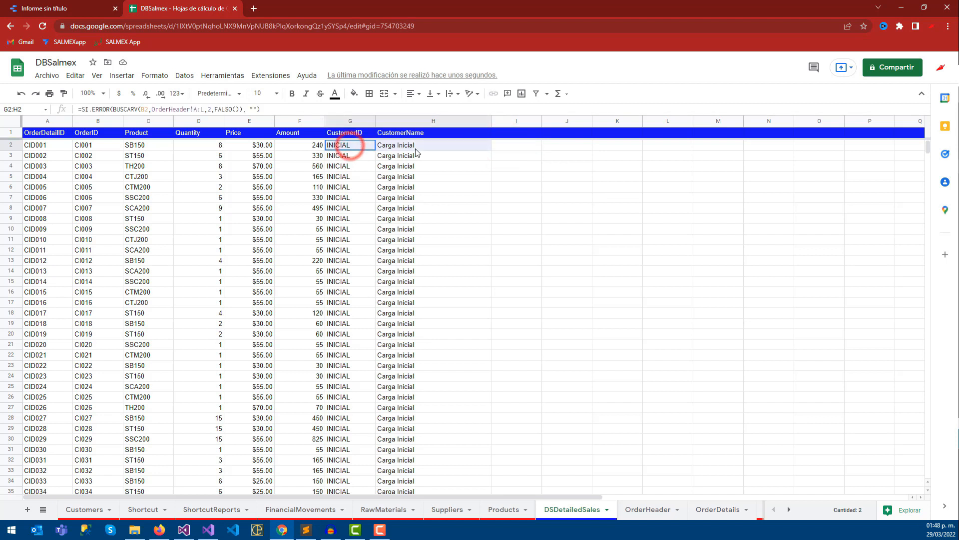
{"action": "left_click", "coordinate": [505, 145]}
{"action": "left_click", "coordinate": [199, 109]}
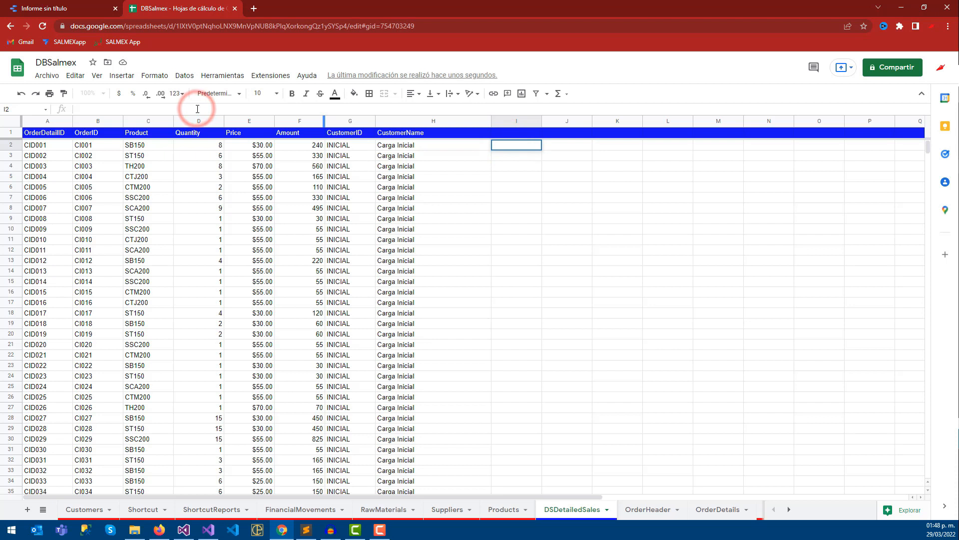
{"action": "type", "text": "=SI.ERROR(BUSCARV(E2,FinancialMovements!A:B,2,FALSO()),\"NA\")"}
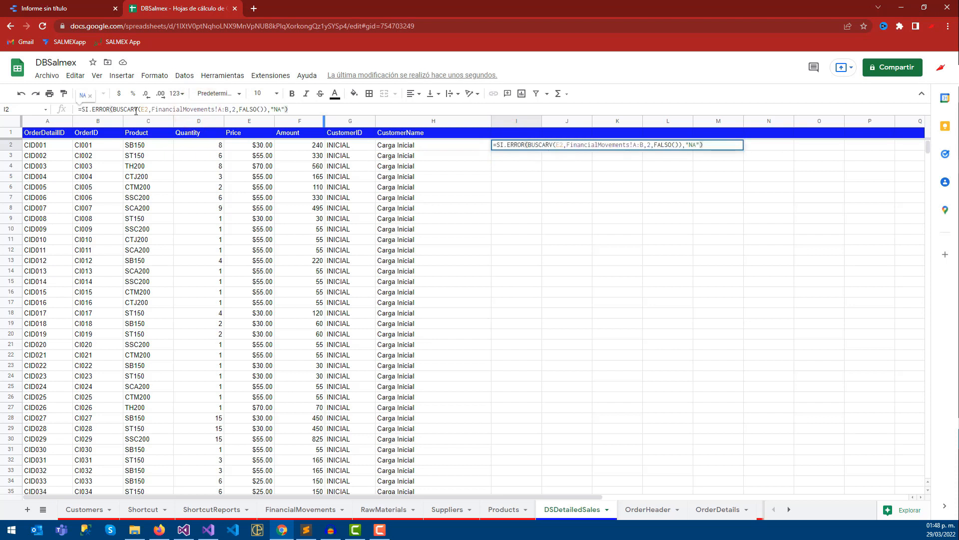
{"action": "left_click", "coordinate": [150, 109]}
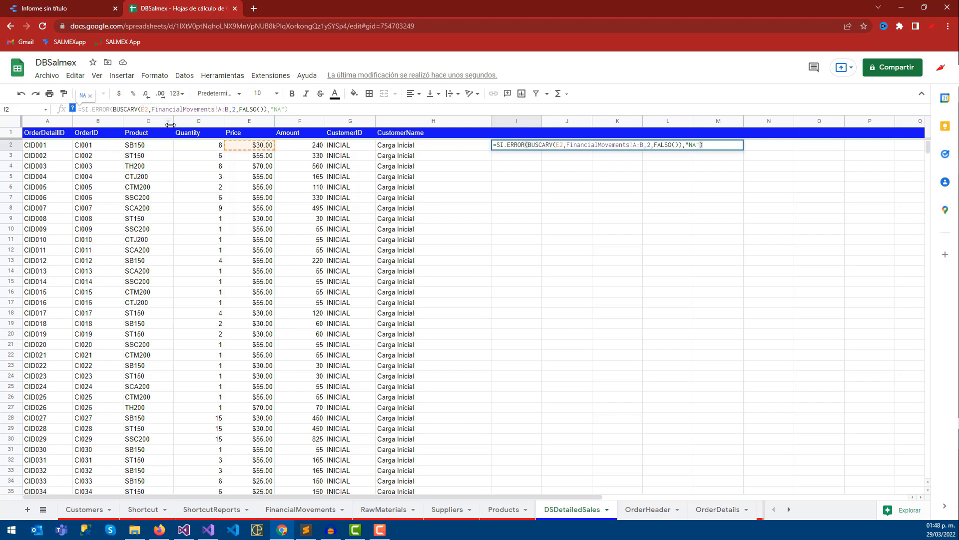
{"action": "key", "text": "Escape"}
Copy the OrderHeader lookup formula from the CustomerID cell G2 into cell I2
{"action": "left_click", "coordinate": [350, 146]}
{"action": "left_click", "coordinate": [268, 108]}
{"action": "left_click_drag", "start_coordinate": [140, 109], "coordinate": [79, 111]}
{"action": "key", "text": "ctrl+c"}
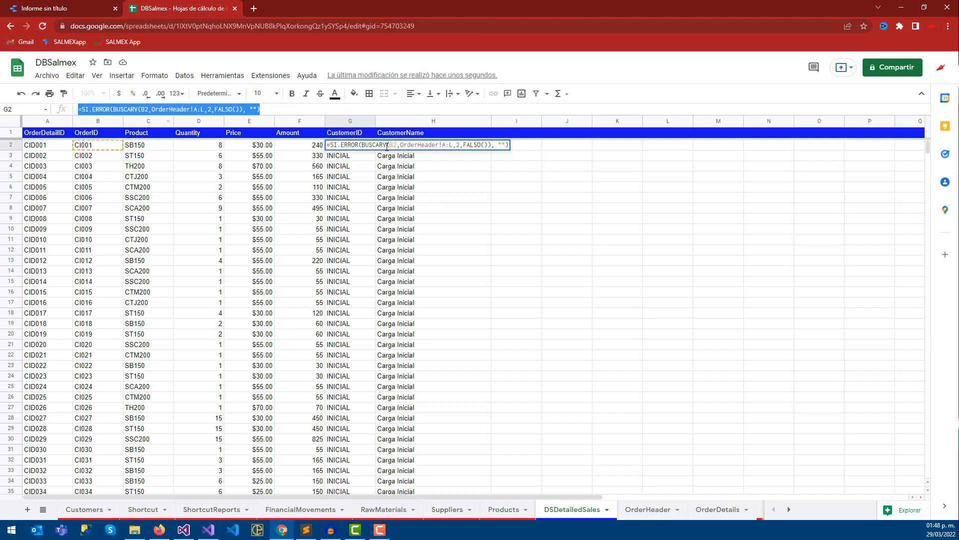
{"action": "key", "text": "Escape"}
{"action": "left_click", "coordinate": [517, 145]}
{"action": "left_click", "coordinate": [167, 109]}
{"action": "key", "text": "ctrl+v"}
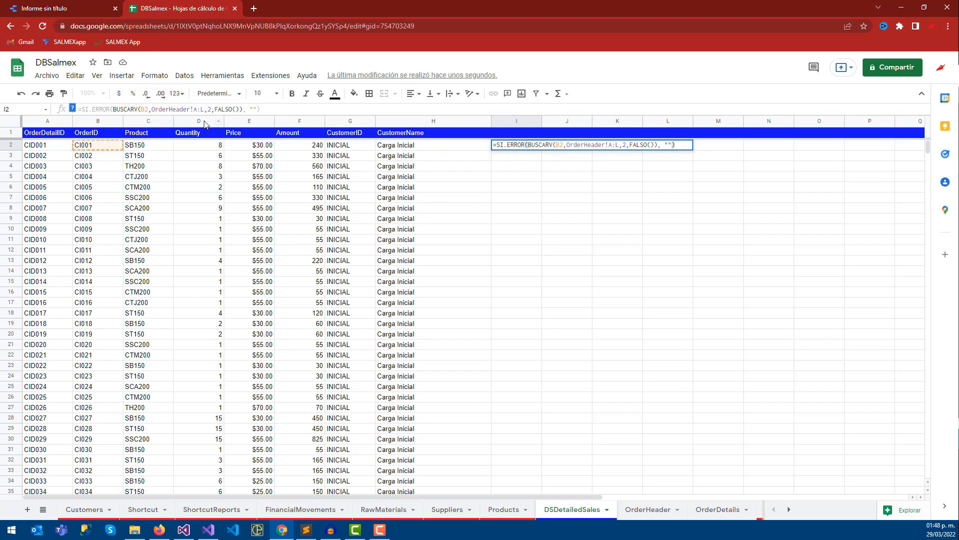
Change the lookup in I2 to return column 5 of OrderHeader!A:L, the MovementDescription column
{"action": "left_click", "coordinate": [663, 509]}
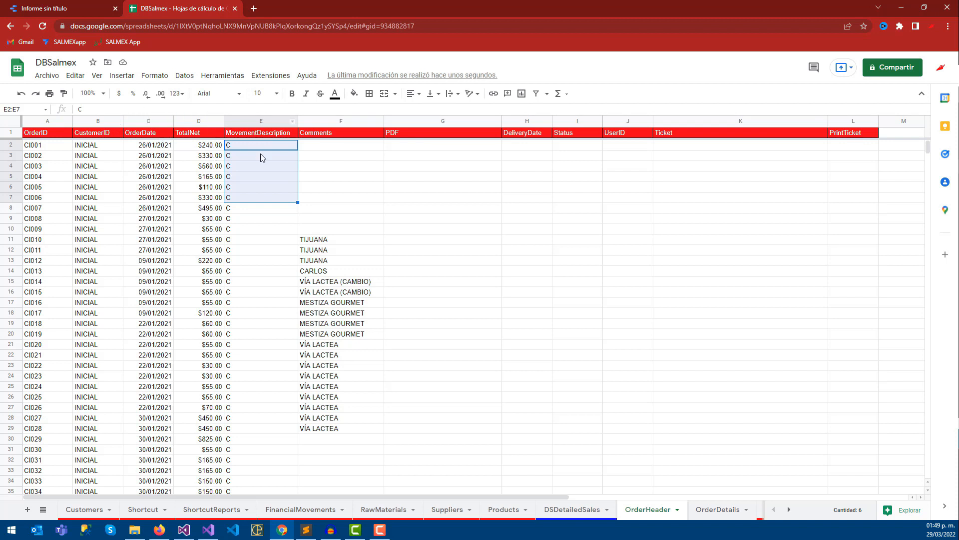
{"action": "left_click", "coordinate": [570, 510]}
{"action": "left_click", "coordinate": [213, 108]}
{"action": "left_click", "coordinate": [212, 106]}
{"action": "key", "text": "BackSpace"}
{"action": "type", "text": "5,FALSO()), \"\")"}
{"action": "key", "text": "Return"}
Copy the I2 lookup formula to the whole of column I and fit the column width to its contents
{"action": "left_click", "coordinate": [524, 143]}
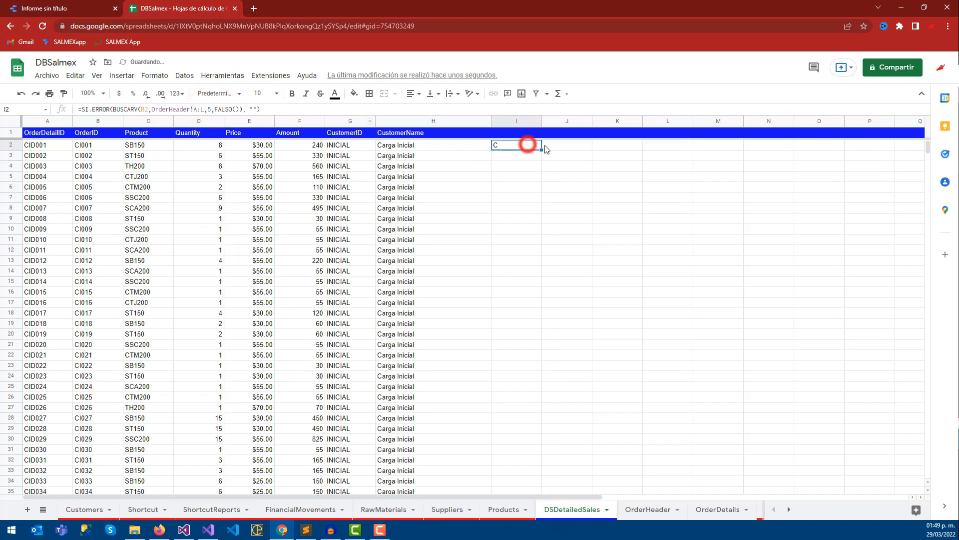
{"action": "left_click", "coordinate": [523, 165]}
{"action": "left_click", "coordinate": [516, 147]}
{"action": "key", "text": "ctrl+c"}
{"action": "left_click", "coordinate": [517, 120]}
{"action": "key", "text": "ctrl+v"}
{"action": "left_click", "coordinate": [584, 178]}
{"action": "double_click", "coordinate": [542, 121]}
Replace the content of cell I1 with the header Movement
{"action": "left_click", "coordinate": [445, 134]}
{"action": "left_click", "coordinate": [500, 133]}
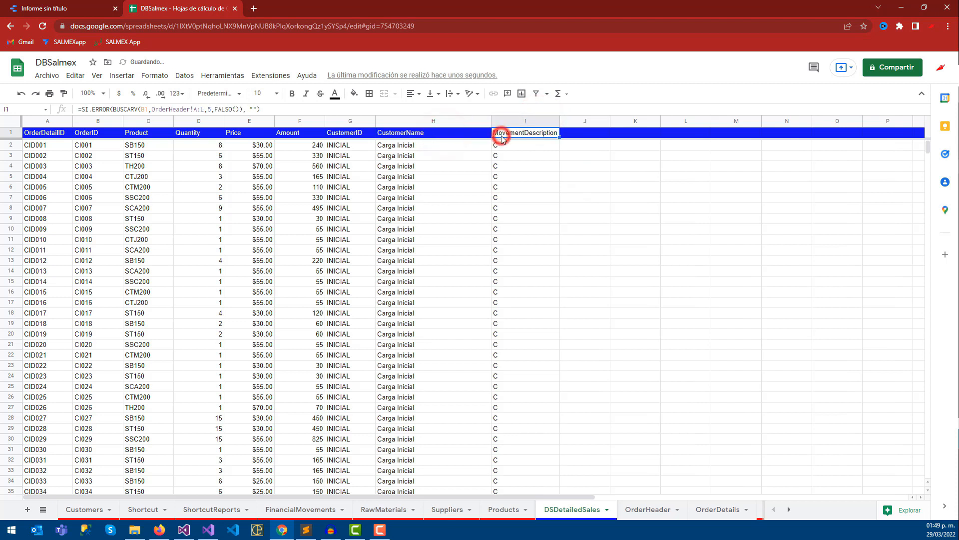
{"action": "type", "text": "Mic"}
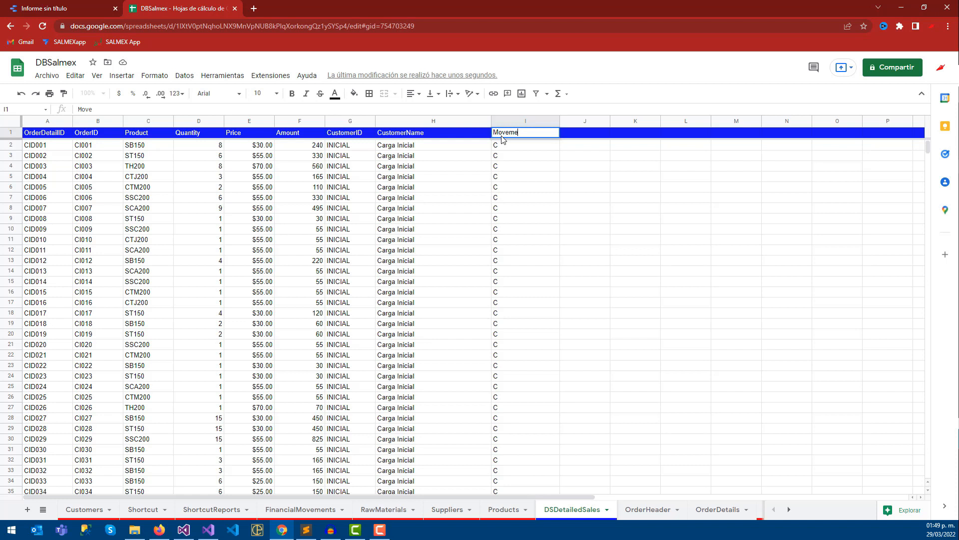
{"action": "type", "text": "ement"}
{"action": "key", "text": "Return"}
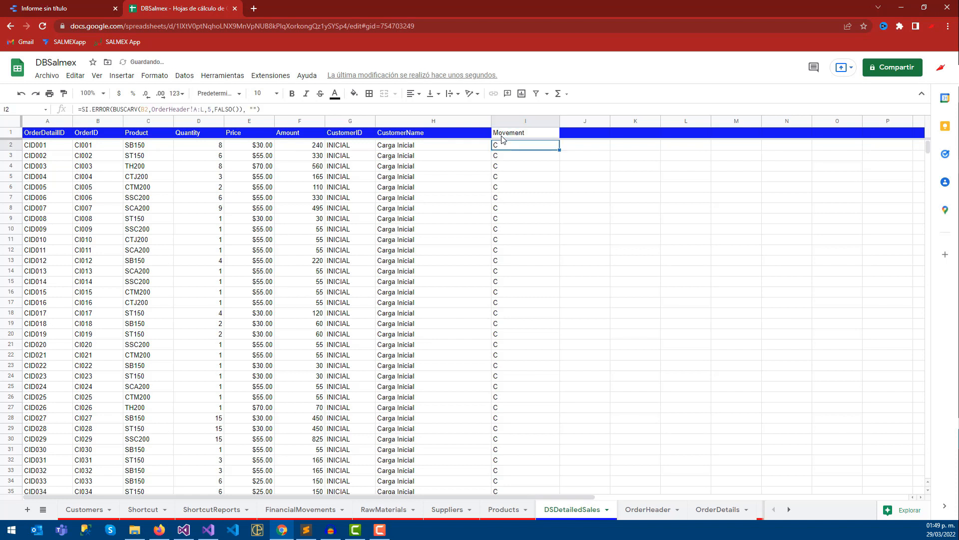
Apply the header formatting of H1 to the Movement header in I1
{"action": "left_click", "coordinate": [449, 132]}
{"action": "left_click", "coordinate": [63, 94]}
{"action": "left_click", "coordinate": [520, 133]}
{"action": "left_click", "coordinate": [588, 177]}
Enter the header MovementDescription in J1 and widen column J to fit it
{"action": "left_click", "coordinate": [585, 135]}
{"action": "type", "text": "MovementDe"}
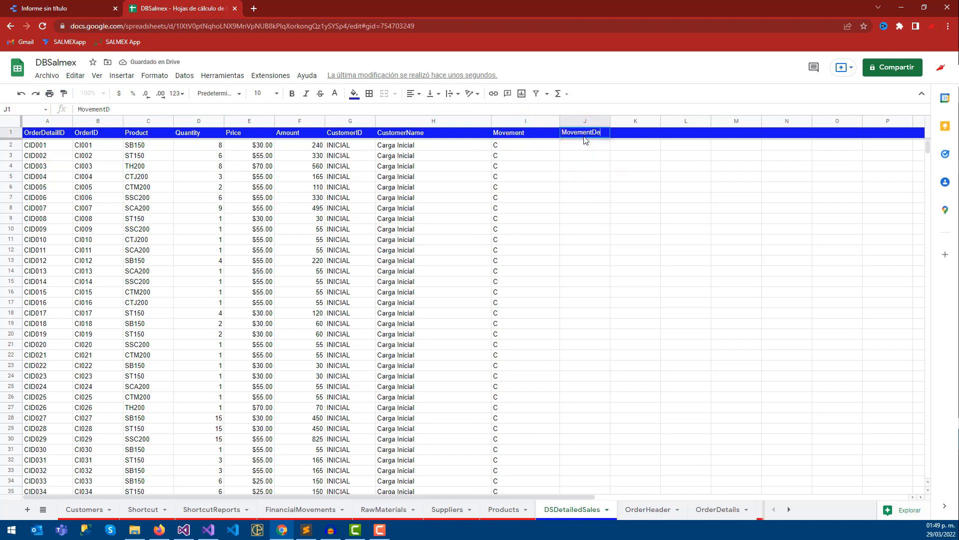
{"action": "type", "text": "scription"}
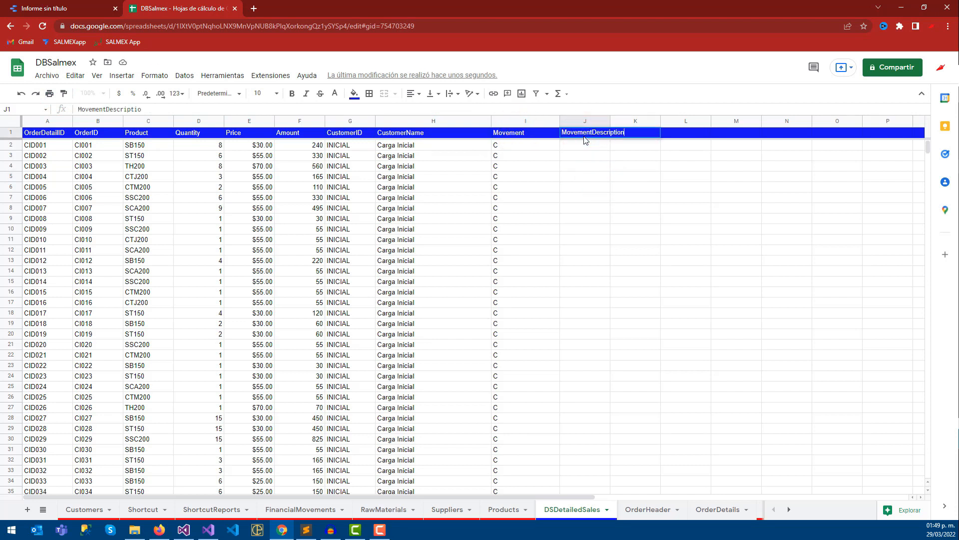
{"action": "key", "text": "Return"}
{"action": "left_click_drag", "start_coordinate": [609, 121], "coordinate": [641, 121]}
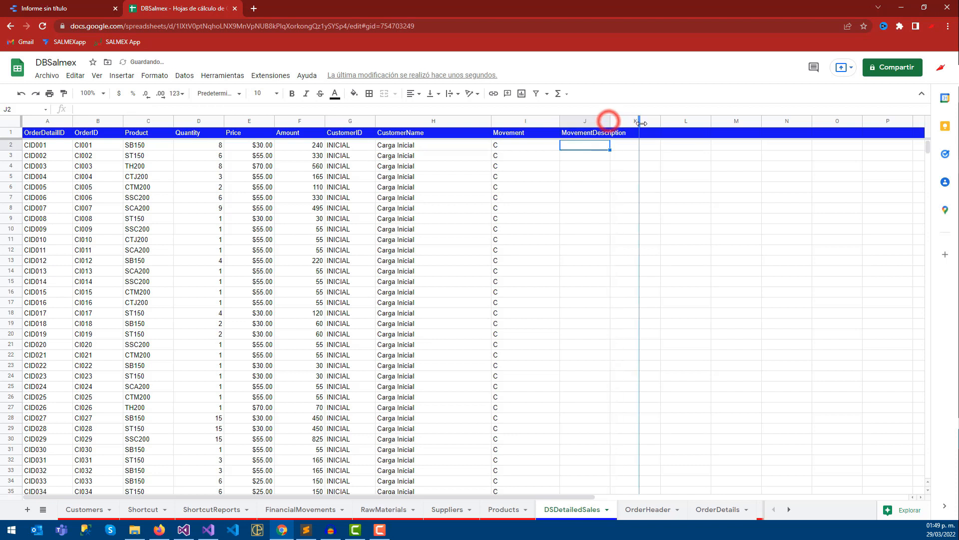
Copy the Movement lookup formula from I2 into cell J2
{"action": "left_click", "coordinate": [517, 144]}
{"action": "left_click_drag", "start_coordinate": [279, 109], "coordinate": [75, 109]}
{"action": "key", "text": "ctrl+c"}
{"action": "left_click", "coordinate": [572, 146]}
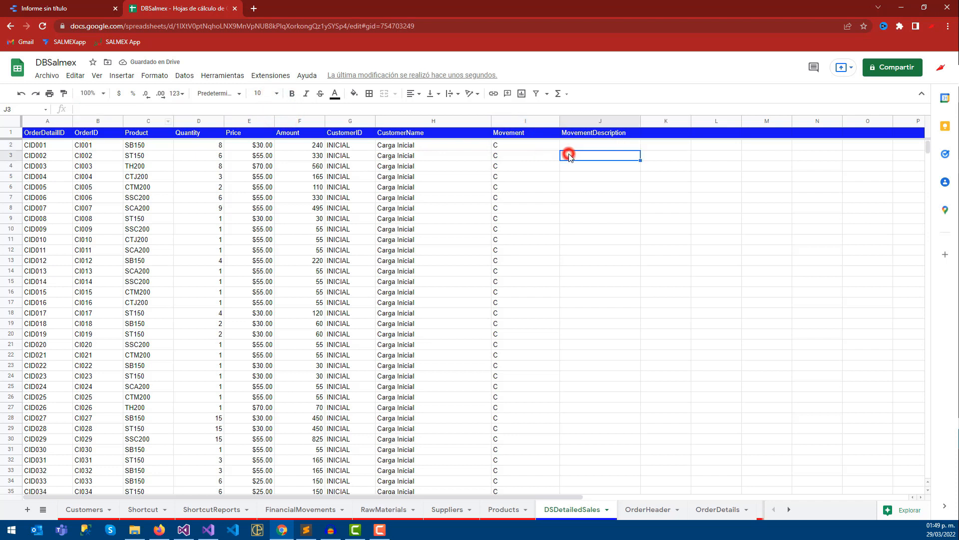
{"action": "left_click", "coordinate": [196, 110]}
{"action": "key", "text": "ctrl+v"}
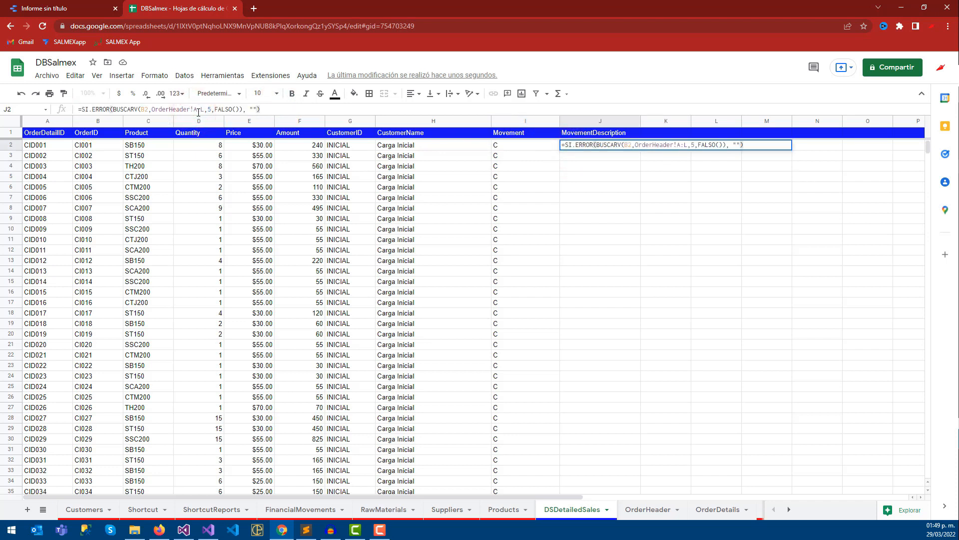
Edit the J2 formula to look up I2 in FinancialMovements!A:B and return column 2
{"action": "left_click", "coordinate": [143, 109]}
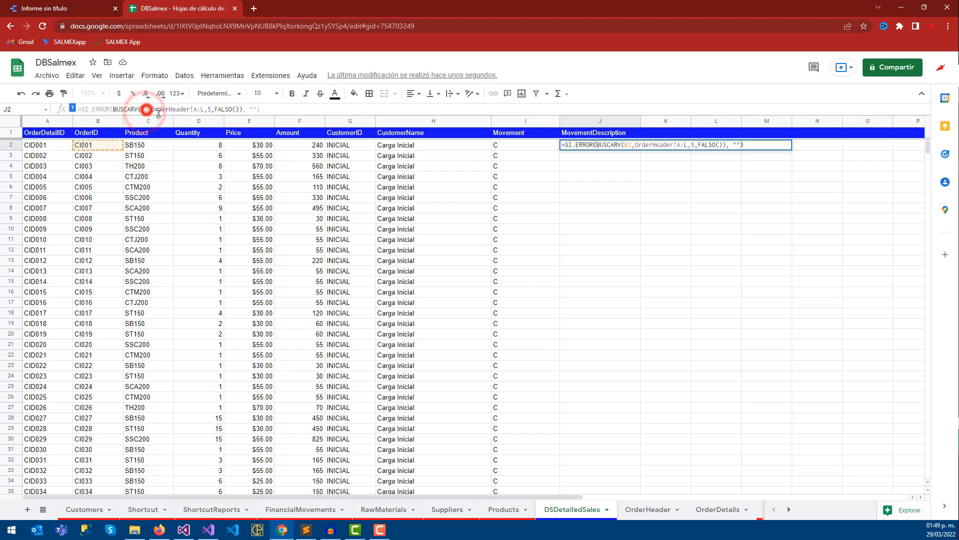
{"action": "left_click", "coordinate": [510, 150]}
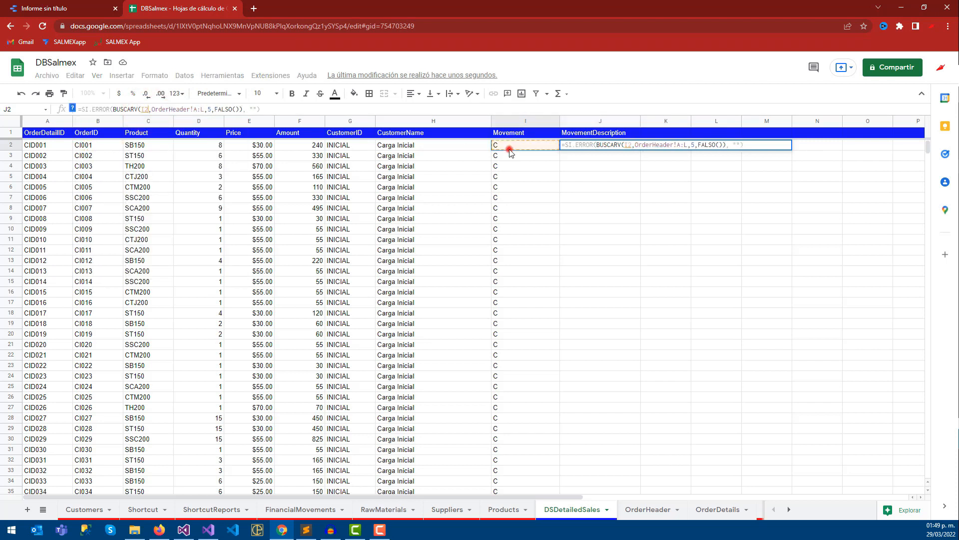
{"action": "left_click_drag", "start_coordinate": [205, 110], "coordinate": [153, 110]}
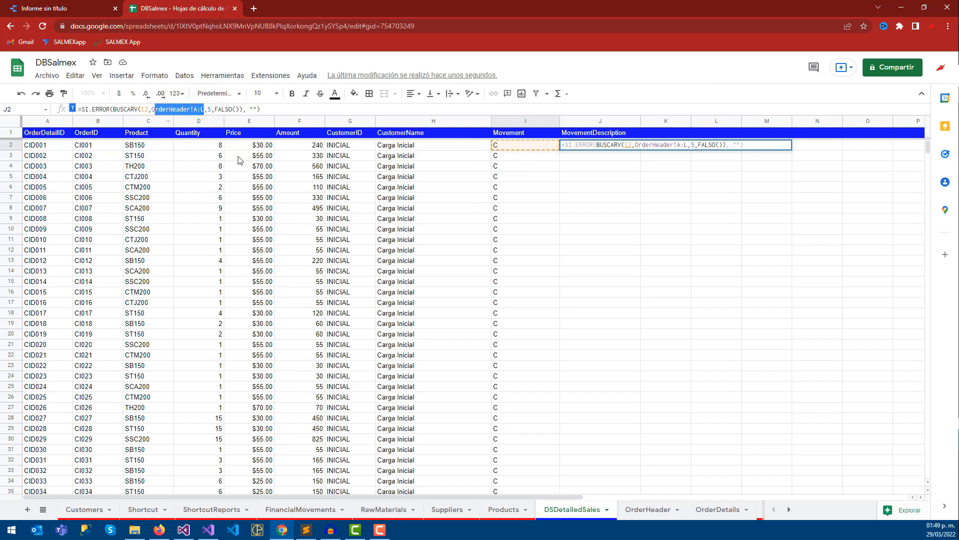
{"action": "type", "text": "O"}
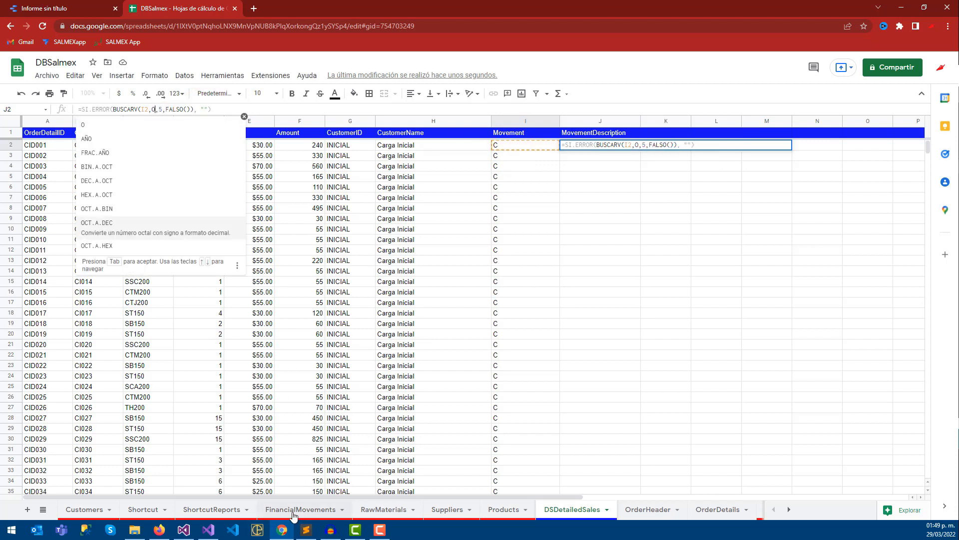
{"action": "key", "text": "BackSpace"}
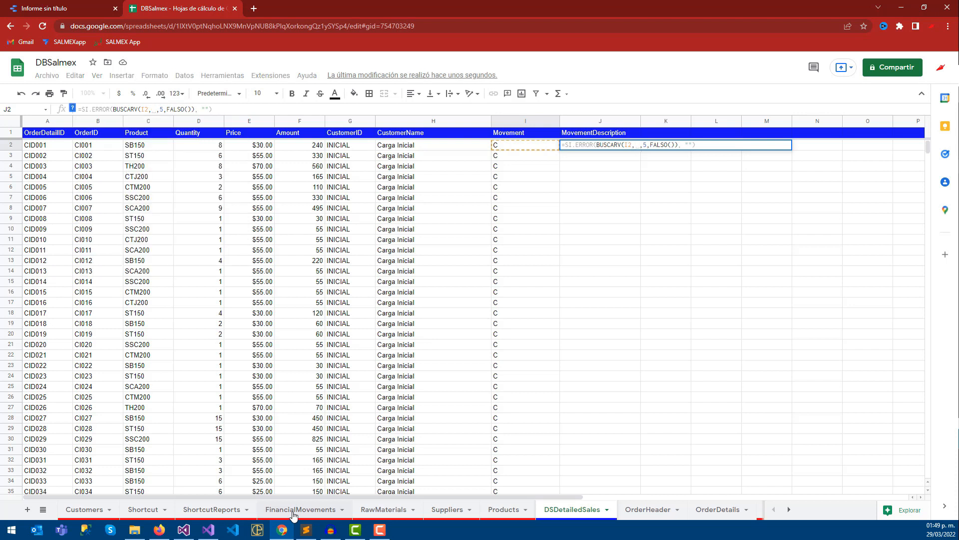
{"action": "left_click", "coordinate": [293, 509]}
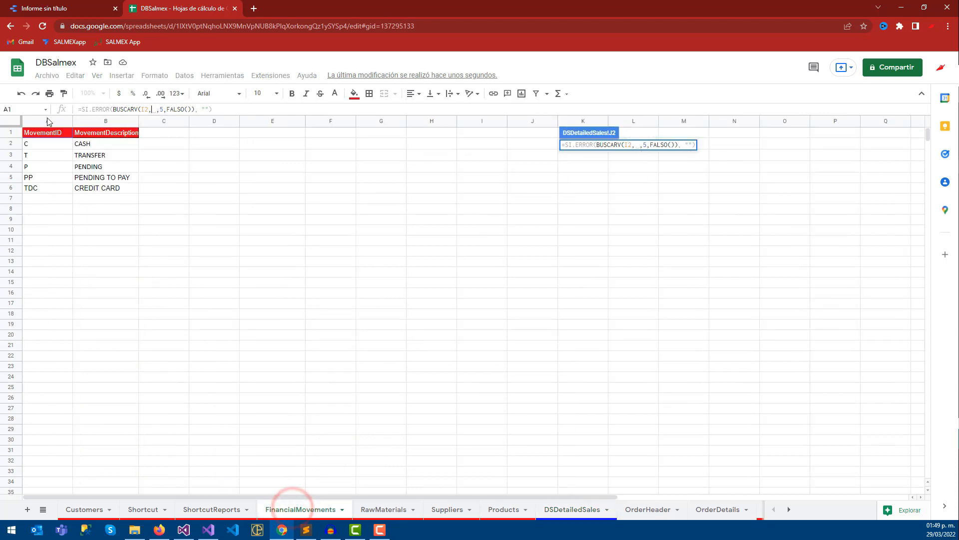
{"action": "left_click_drag", "start_coordinate": [46, 121], "coordinate": [105, 122]}
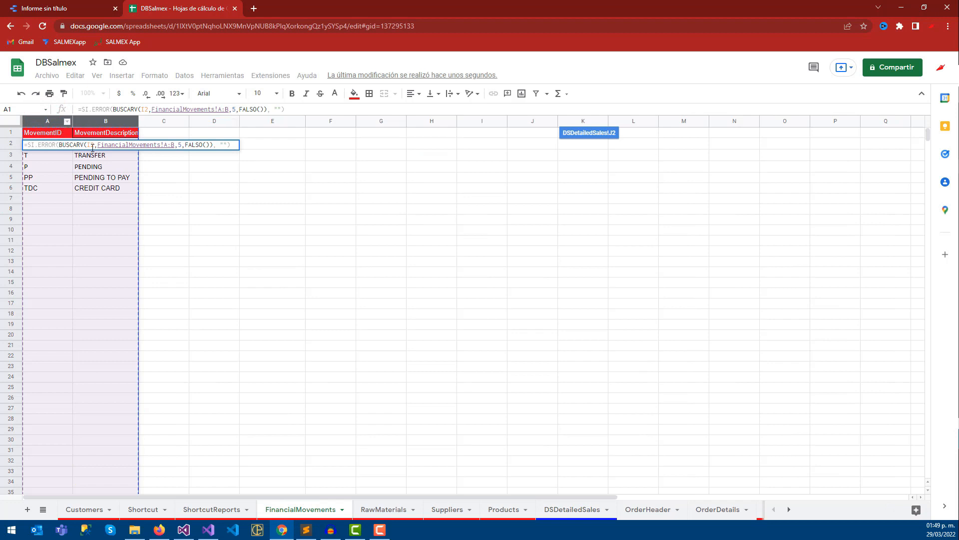
{"action": "double_click", "coordinate": [235, 110]}
{"action": "type", "text": "2"}
{"action": "key", "text": "Return"}
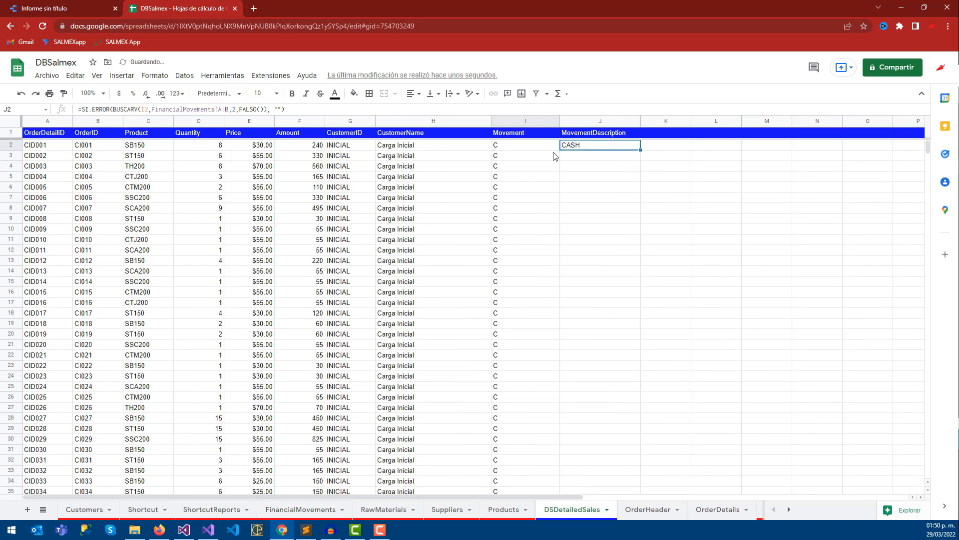
Copy the J2 lookup formula to the whole of column J and check the filled rows
{"action": "left_click", "coordinate": [516, 146]}
{"action": "left_click", "coordinate": [621, 143]}
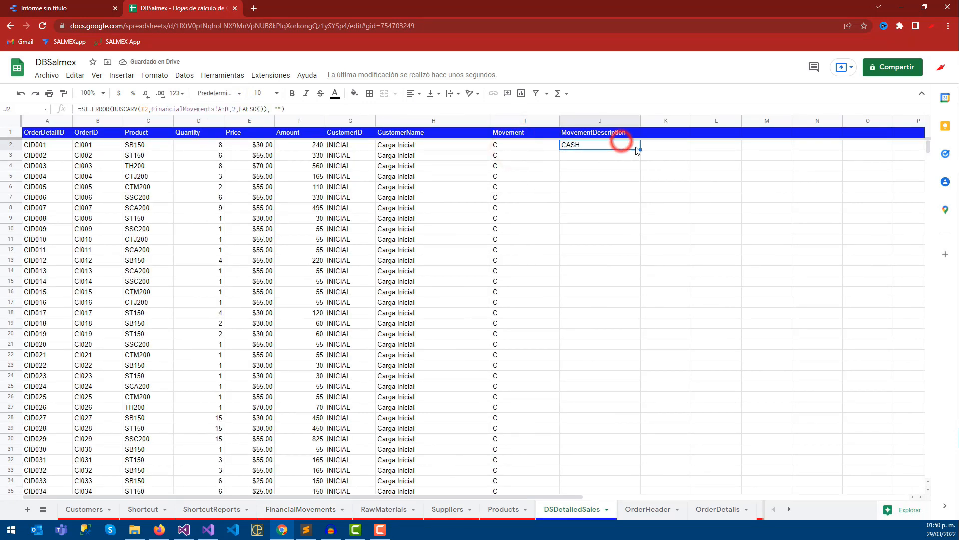
{"action": "left_click", "coordinate": [600, 122]}
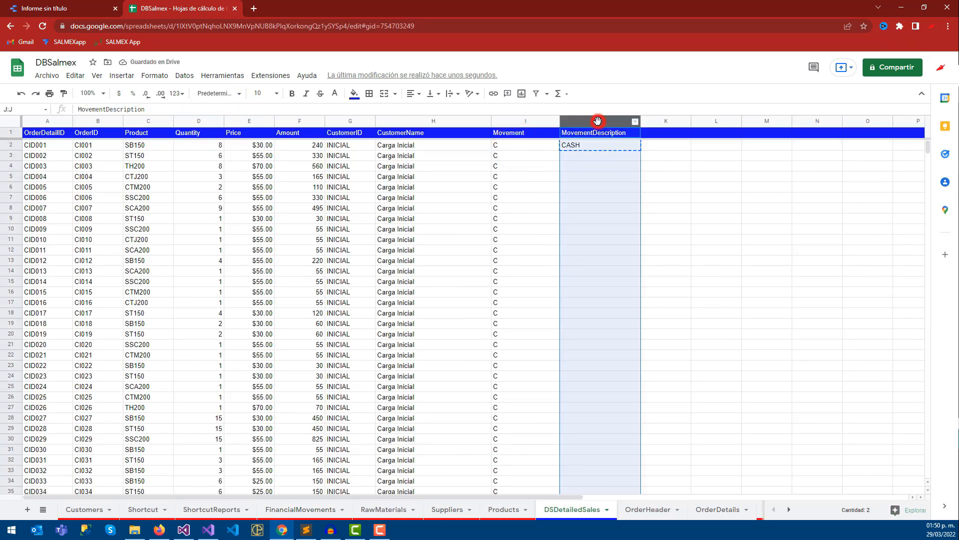
{"action": "key", "text": "ctrl+v"}
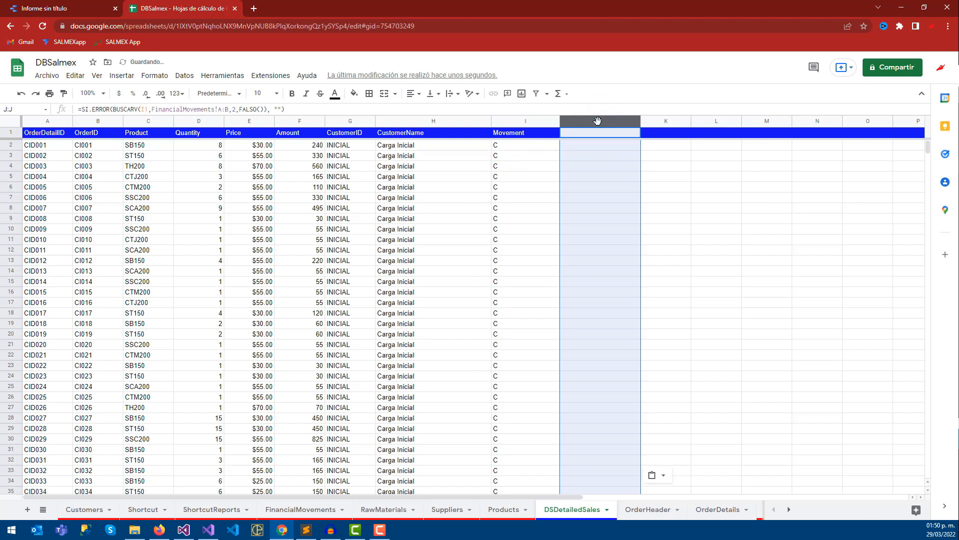
{"action": "scroll", "coordinate": [636, 230], "scroll_direction": "down", "scroll_amount": 20}
{"action": "scroll", "coordinate": [594, 414], "scroll_direction": "down", "scroll_amount": 20}
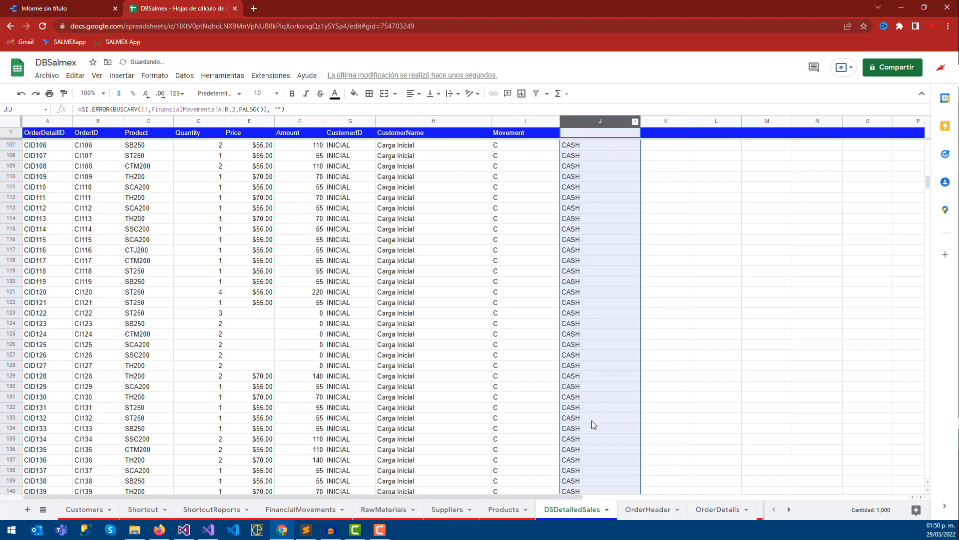
{"action": "left_click_drag", "start_coordinate": [927, 202], "coordinate": [927, 135]}
{"action": "left_click", "coordinate": [756, 159]}
Restore the header MovementDescription in cell J1
{"action": "left_click", "coordinate": [590, 131]}
{"action": "type", "text": "Mov"}
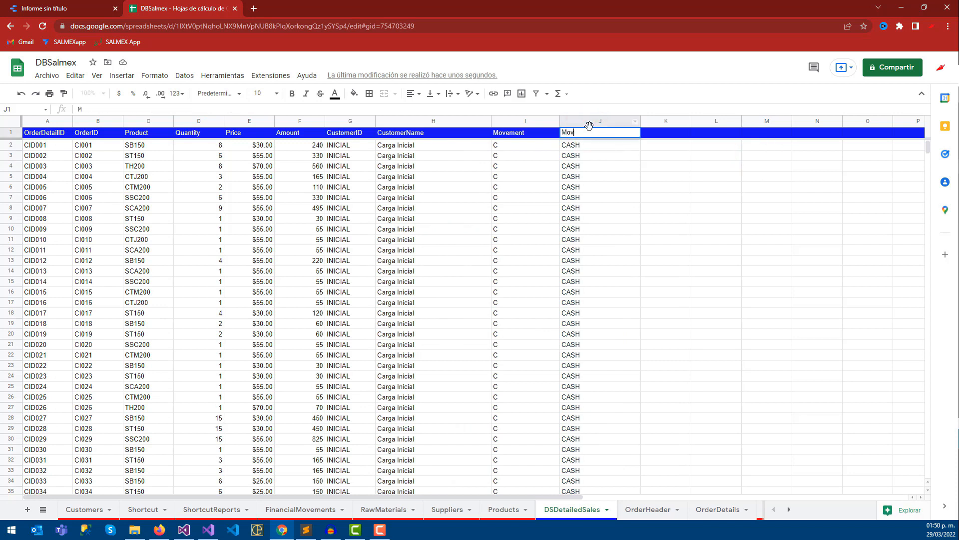
{"action": "type", "text": "ementDescription"}
{"action": "key", "text": "Return"}
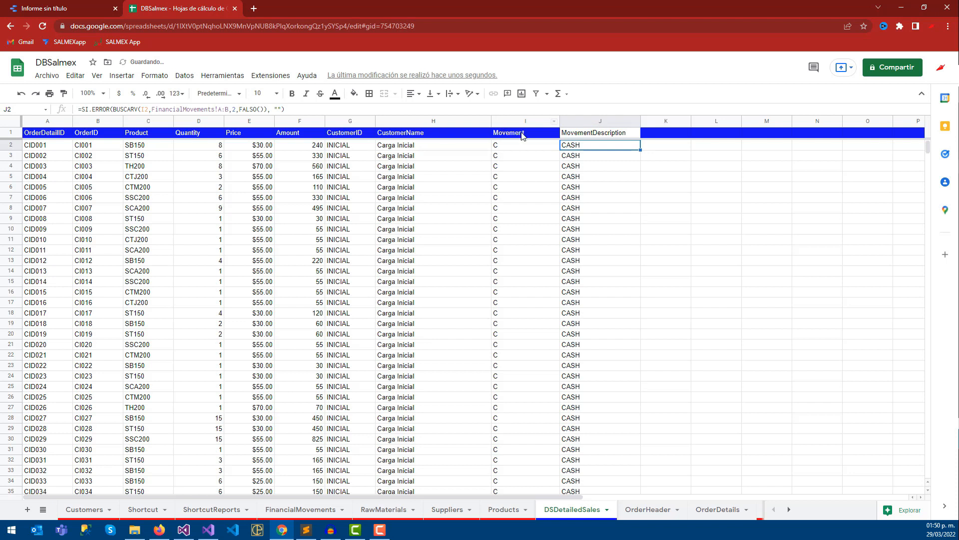
Apply the header formatting of I1 to the MovementDescription header in J1
{"action": "left_click", "coordinate": [522, 136]}
{"action": "left_click", "coordinate": [63, 94]}
{"action": "left_click", "coordinate": [594, 135]}
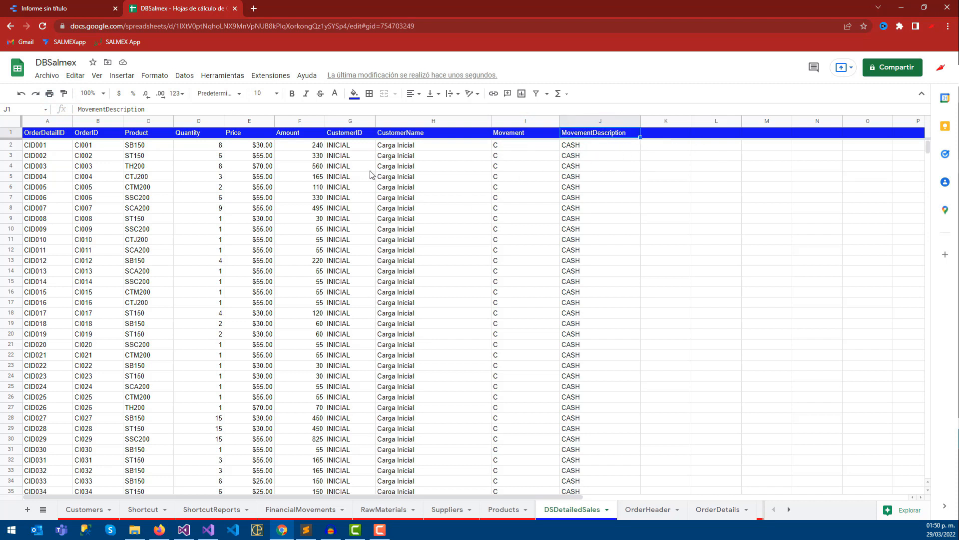
Check which column of the OrderHeader sheet holds OrderDate and return to DSDetailedSales
{"action": "left_click", "coordinate": [635, 510]}
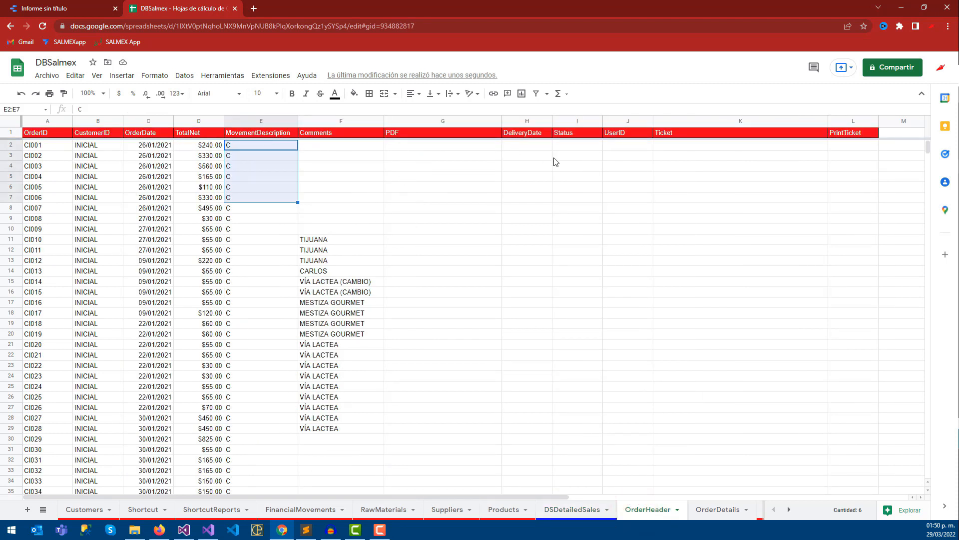
{"action": "left_click", "coordinate": [140, 134]}
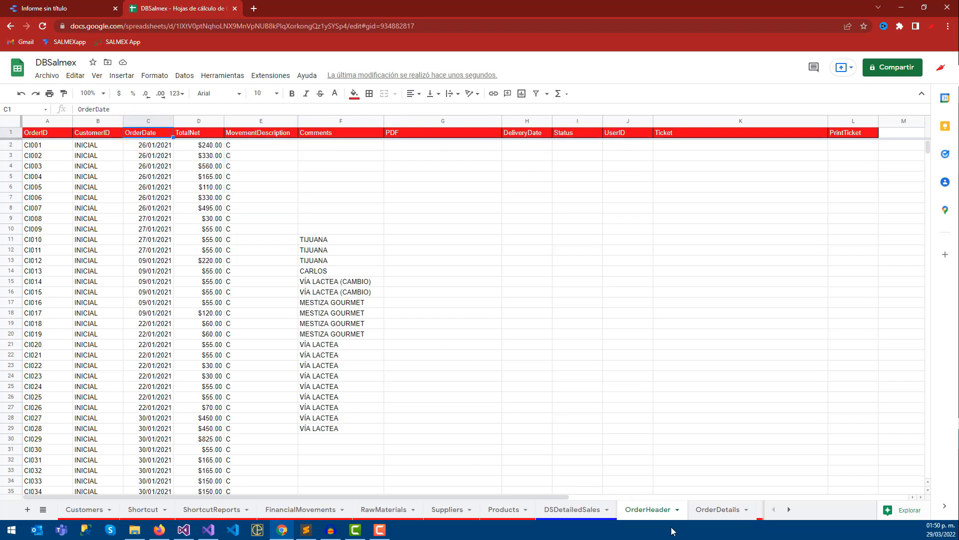
{"action": "left_click", "coordinate": [573, 510]}
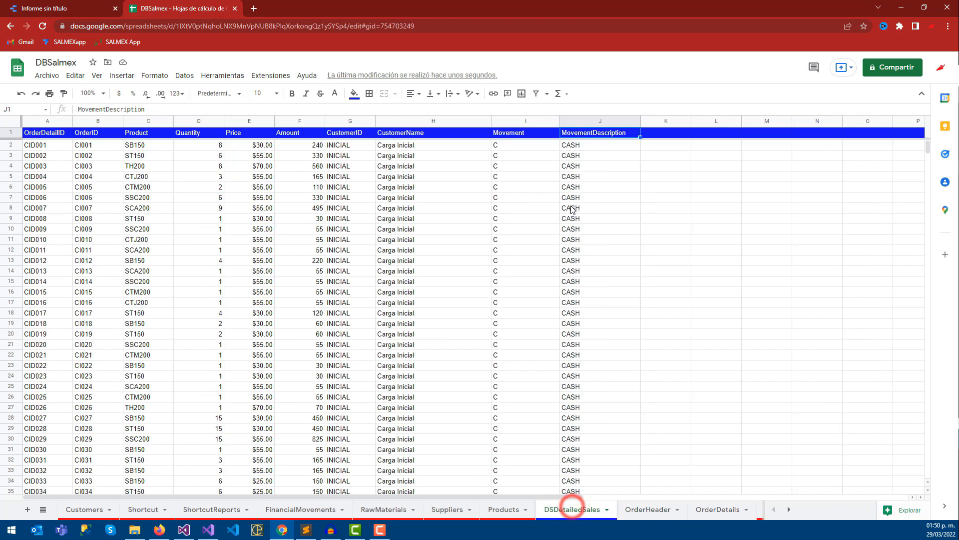
Copy the OrderHeader lookup formula from I2 into cell K2
{"action": "left_click", "coordinate": [655, 135]}
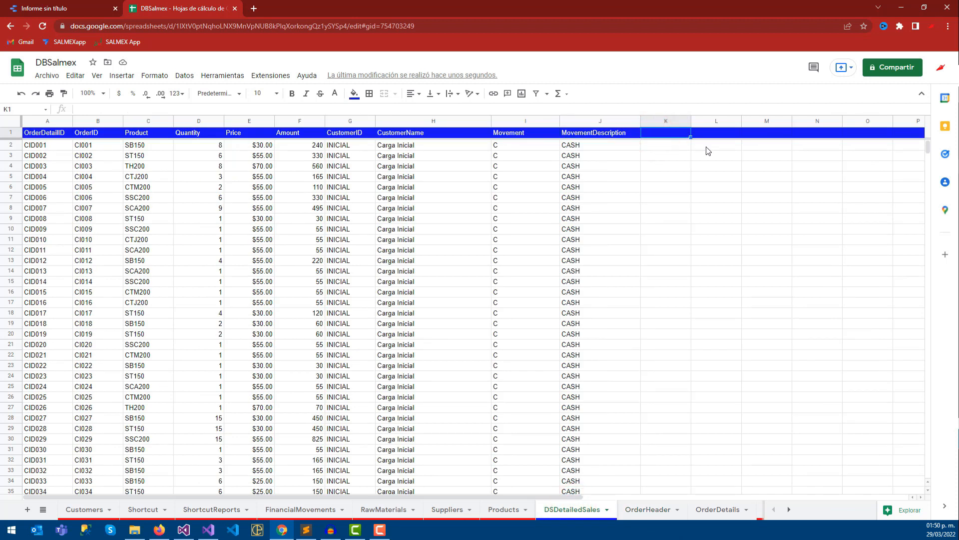
{"action": "left_click", "coordinate": [641, 145]}
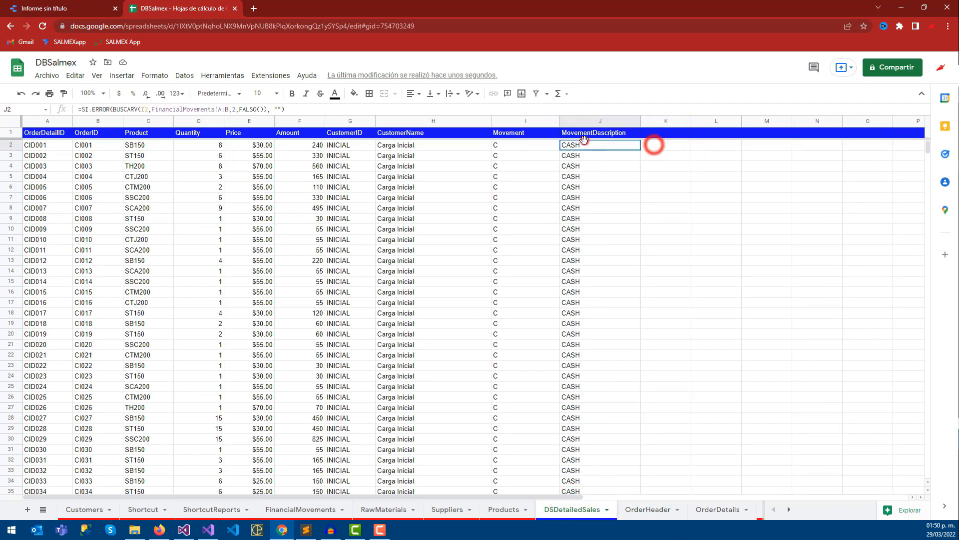
{"action": "left_click", "coordinate": [520, 145]}
{"action": "left_click_drag", "start_coordinate": [281, 110], "coordinate": [74, 112]}
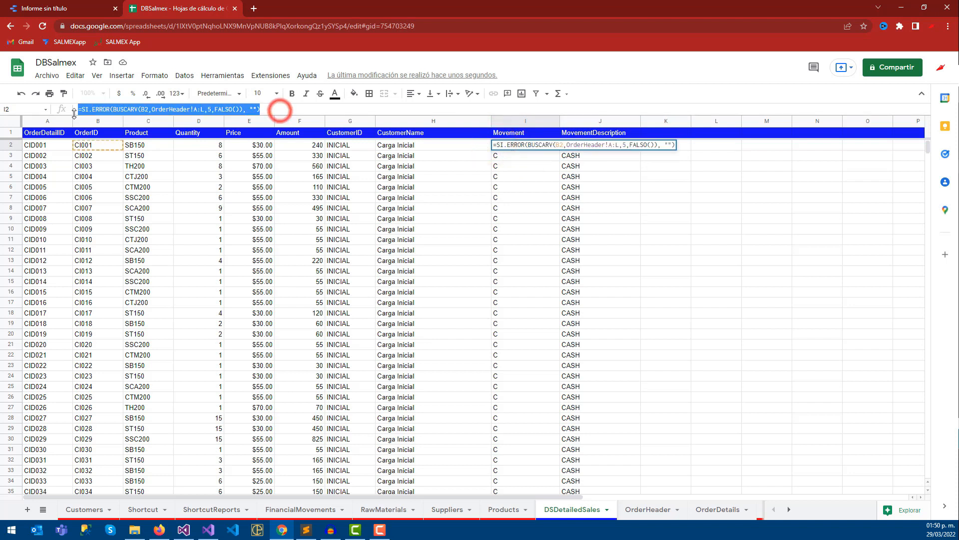
{"action": "key", "text": "ctrl+c"}
{"action": "left_click", "coordinate": [660, 145]}
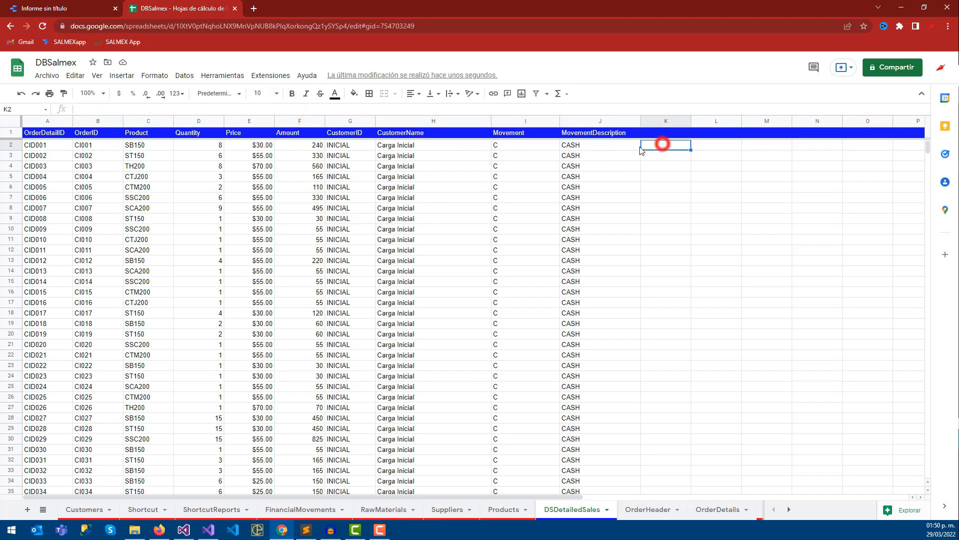
{"action": "key", "text": "ctrl+v"}
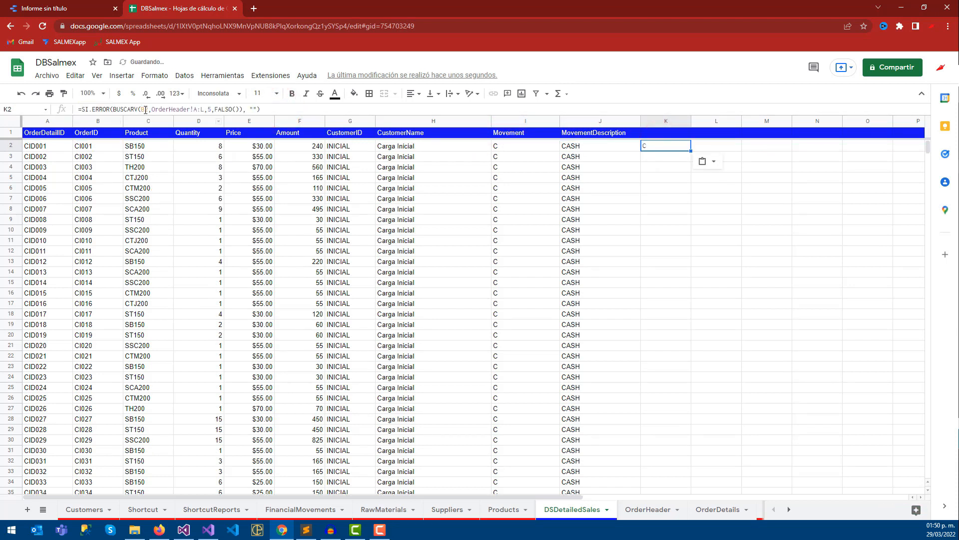
Change the K2 formula to return column 3 of OrderHeader!A:L, checking the position of OrderDate in that sheet
{"action": "left_click", "coordinate": [145, 110]}
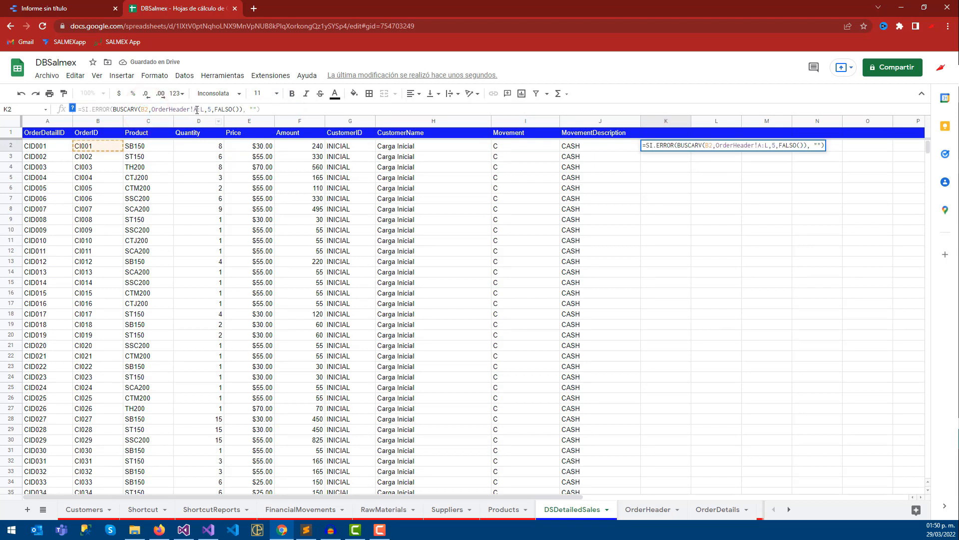
{"action": "left_click", "coordinate": [648, 509]}
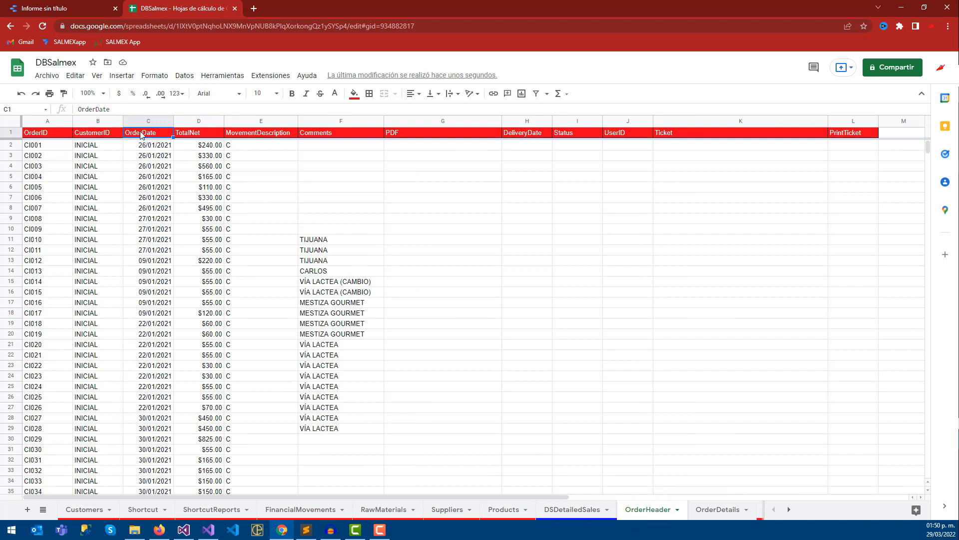
{"action": "left_click", "coordinate": [557, 510]}
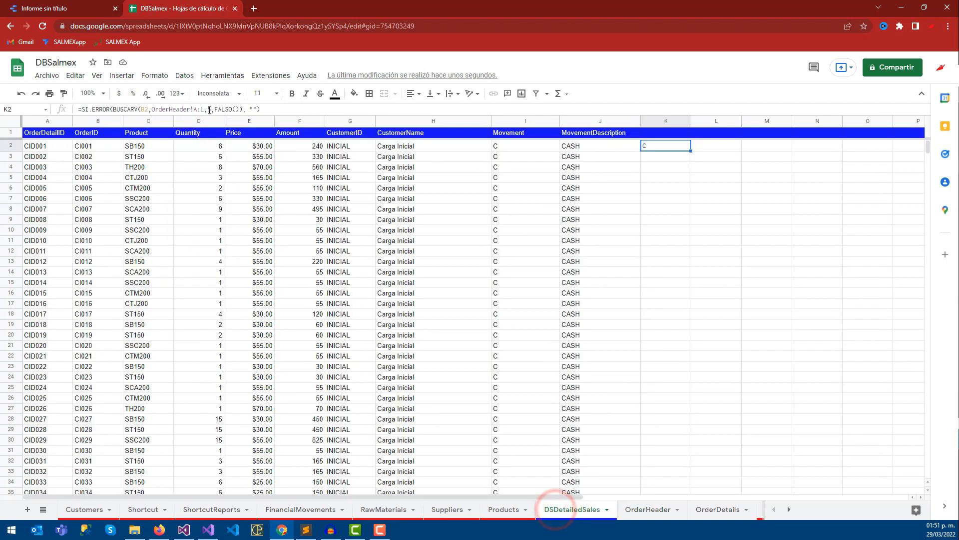
{"action": "key", "text": "Return"}
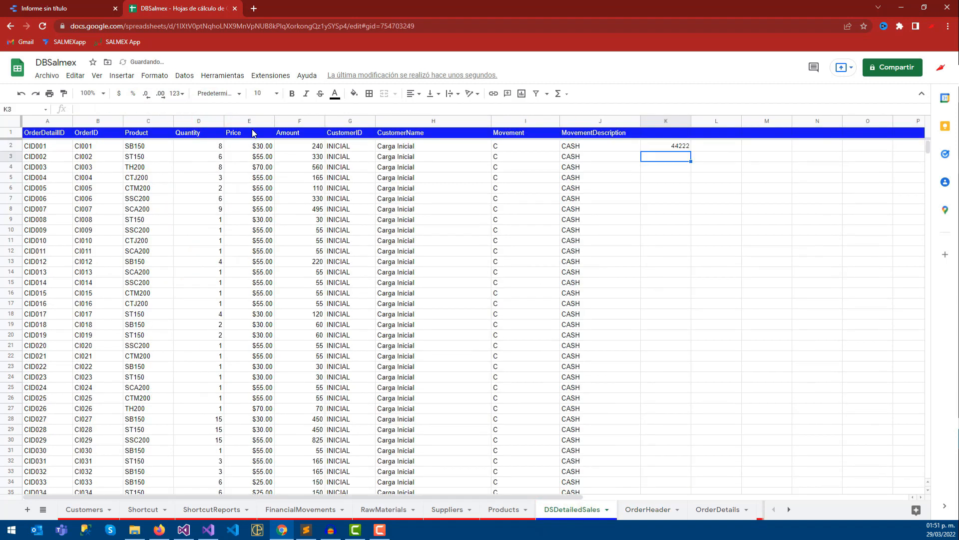
Format the whole of column K with the custom date format day/month/year, using a two-digit day and month and a four-digit year
{"action": "left_click", "coordinate": [647, 146]}
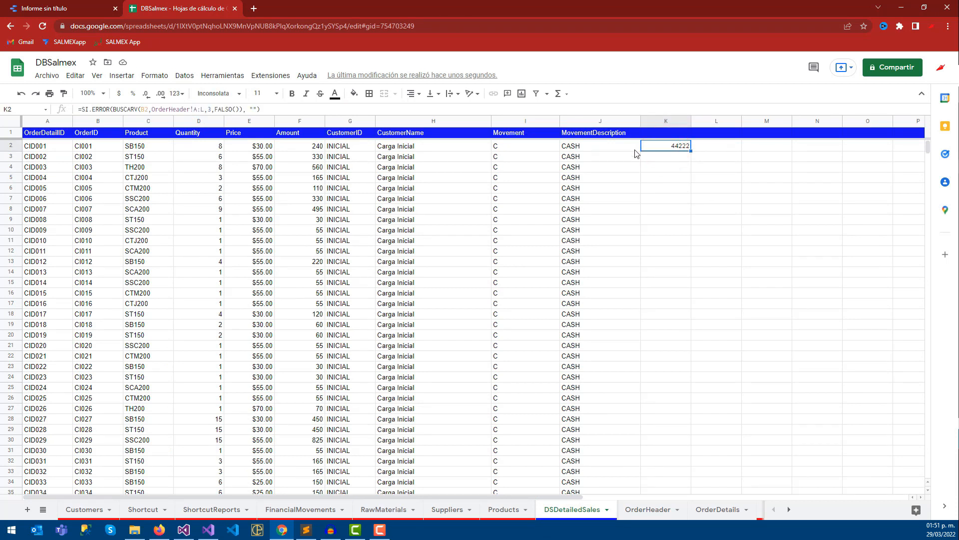
{"action": "left_click", "coordinate": [667, 122]}
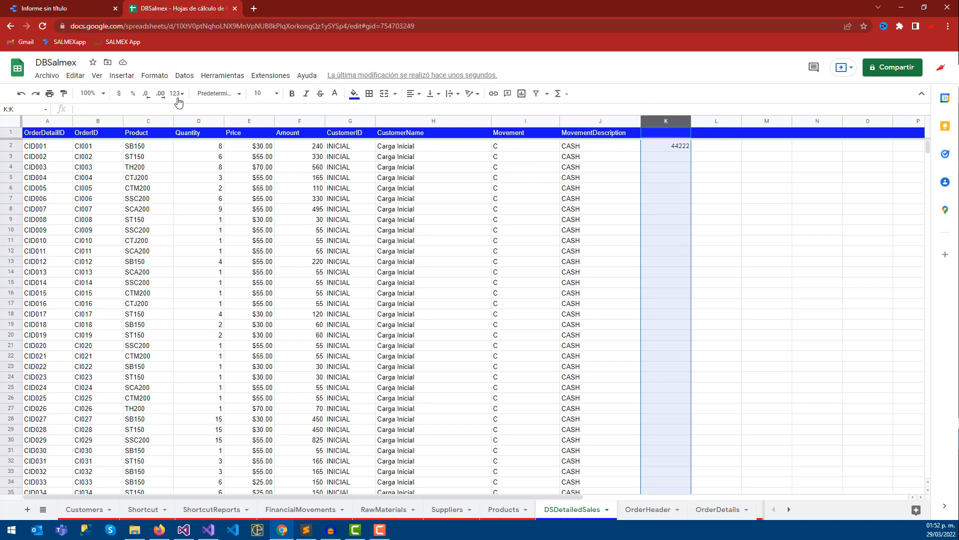
{"action": "left_click", "coordinate": [178, 94]}
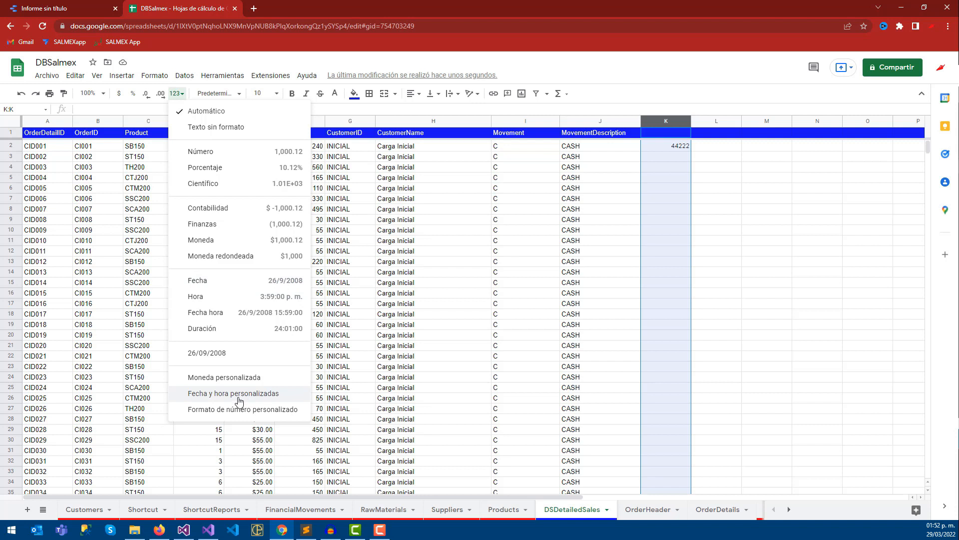
{"action": "left_click", "coordinate": [241, 395]}
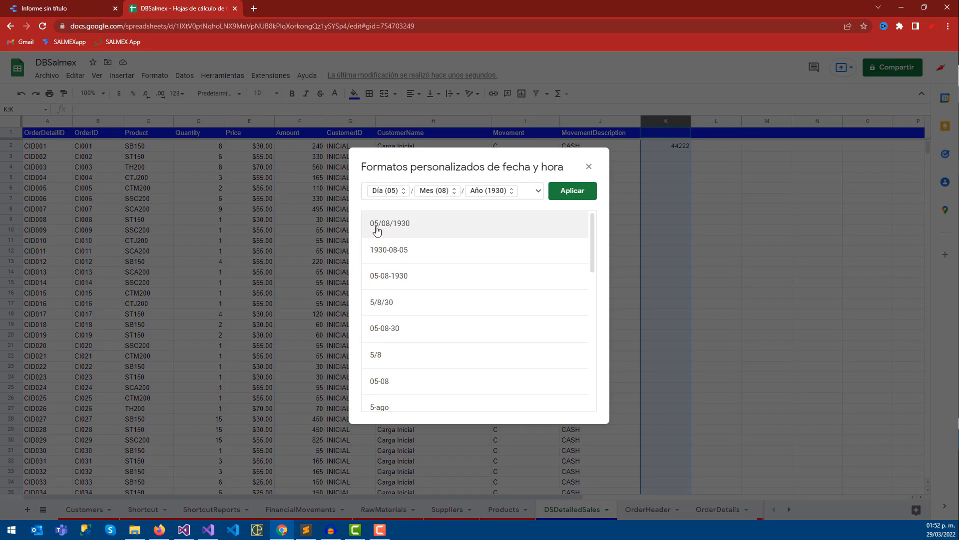
{"action": "left_click", "coordinate": [565, 190]}
Copy the K2 lookup formula to the whole of column K, including the header row
{"action": "left_click", "coordinate": [675, 145]}
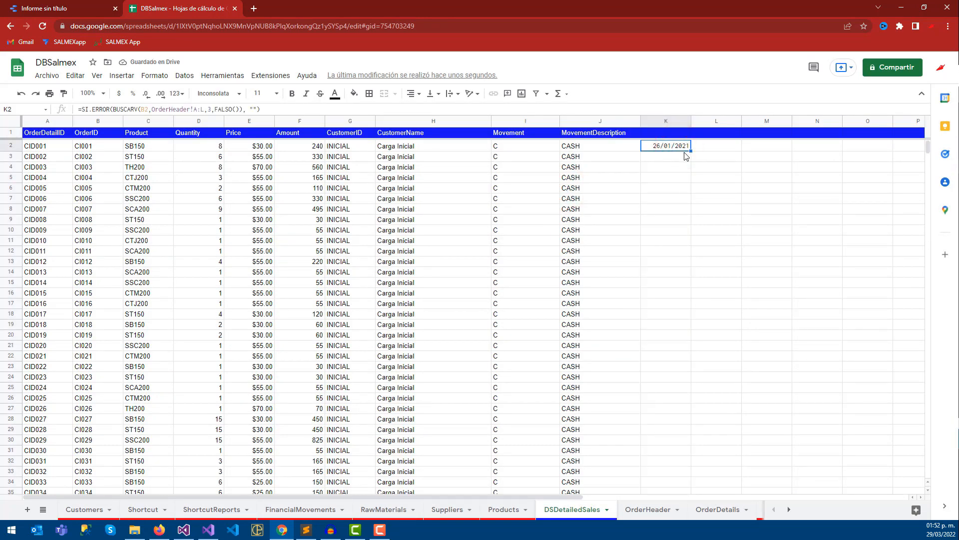
{"action": "left_click", "coordinate": [660, 122]}
{"action": "key", "text": "ctrl+v"}
Examine the order dates filled in column K down to the last order row
{"action": "left_click", "coordinate": [675, 184]}
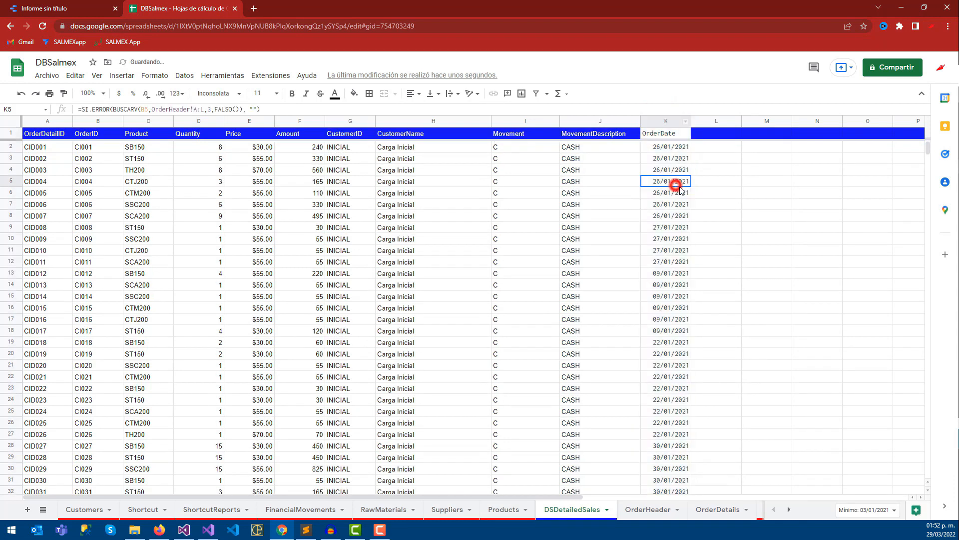
{"action": "scroll", "coordinate": [702, 280], "scroll_direction": "down", "scroll_amount": 20}
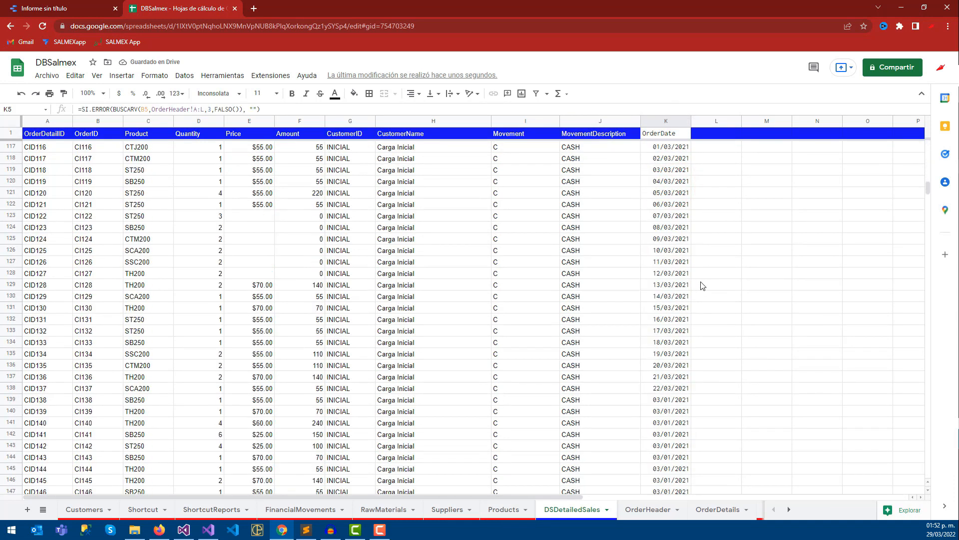
{"action": "scroll", "coordinate": [702, 285], "scroll_direction": "down", "scroll_amount": 15}
{"action": "scroll", "coordinate": [699, 289], "scroll_direction": "down", "scroll_amount": 20}
{"action": "scroll", "coordinate": [692, 302], "scroll_direction": "down", "scroll_amount": 15}
{"action": "left_click_drag", "start_coordinate": [929, 241], "coordinate": [936, 297]}
{"action": "left_click_drag", "start_coordinate": [668, 399], "coordinate": [674, 373]}
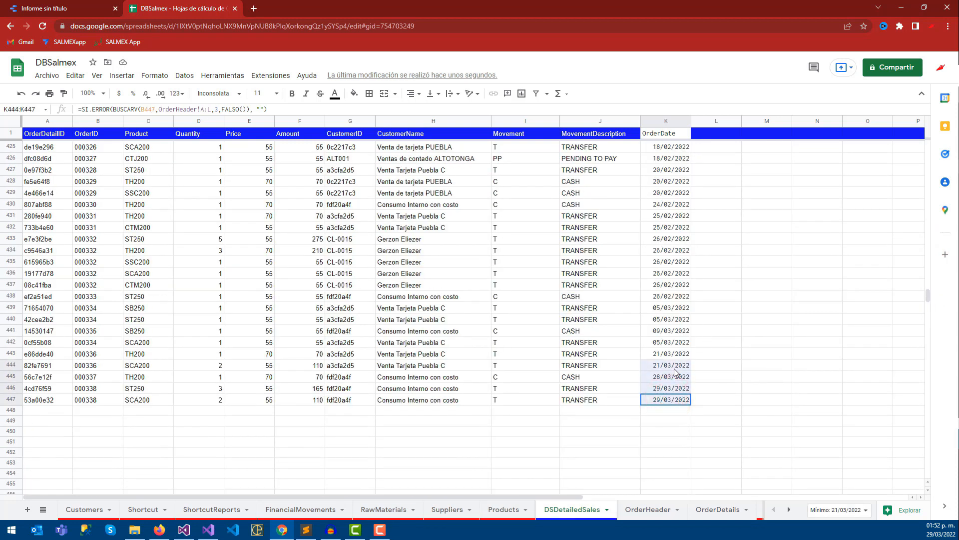
{"action": "left_click_drag", "start_coordinate": [927, 297], "coordinate": [927, 145]}
Apply the header formatting of J1 to the OrderDate header in K1
{"action": "left_click", "coordinate": [662, 131]}
{"action": "left_click", "coordinate": [571, 133]}
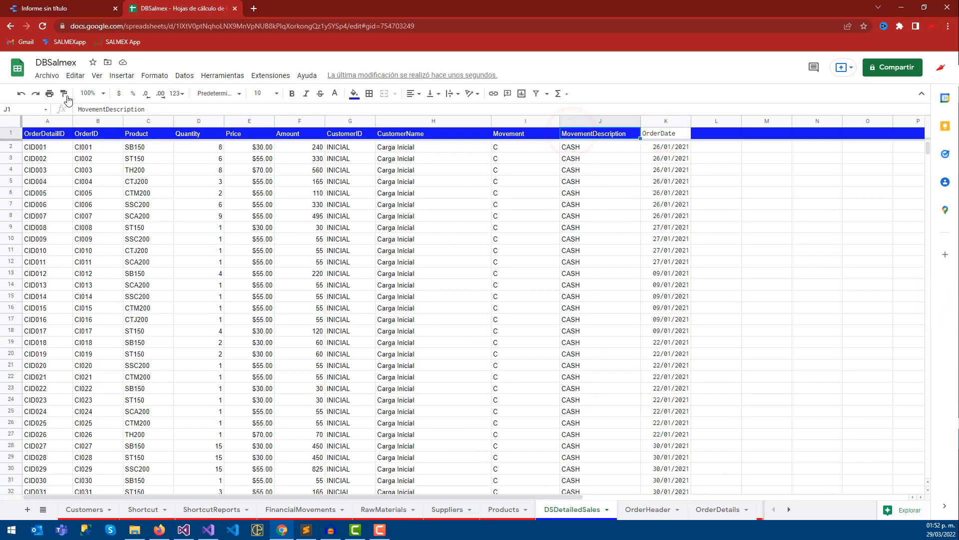
{"action": "left_click", "coordinate": [664, 132]}
{"action": "left_click", "coordinate": [718, 181]}
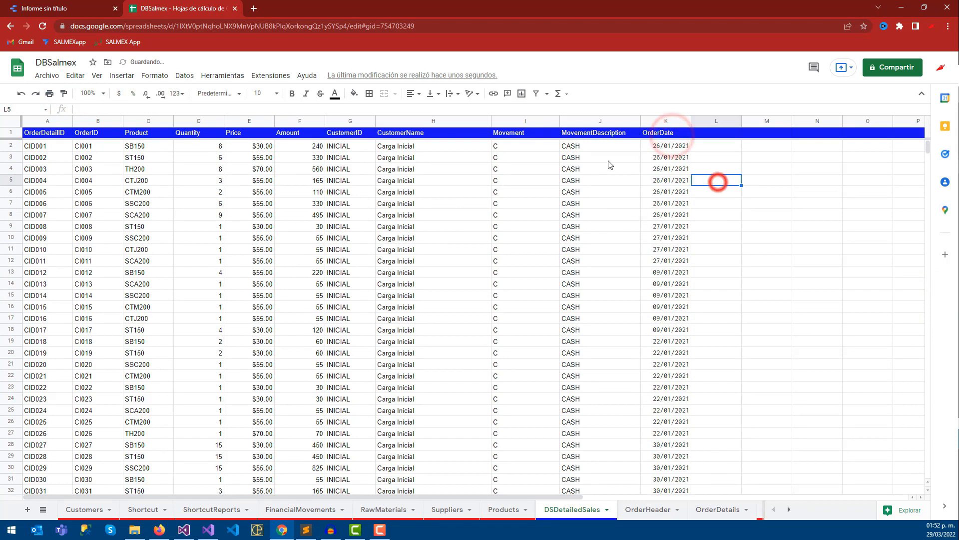
Try to apply the cell formatting of J2 to the whole of column K
{"action": "left_click", "coordinate": [592, 146]}
{"action": "left_click", "coordinate": [63, 94]}
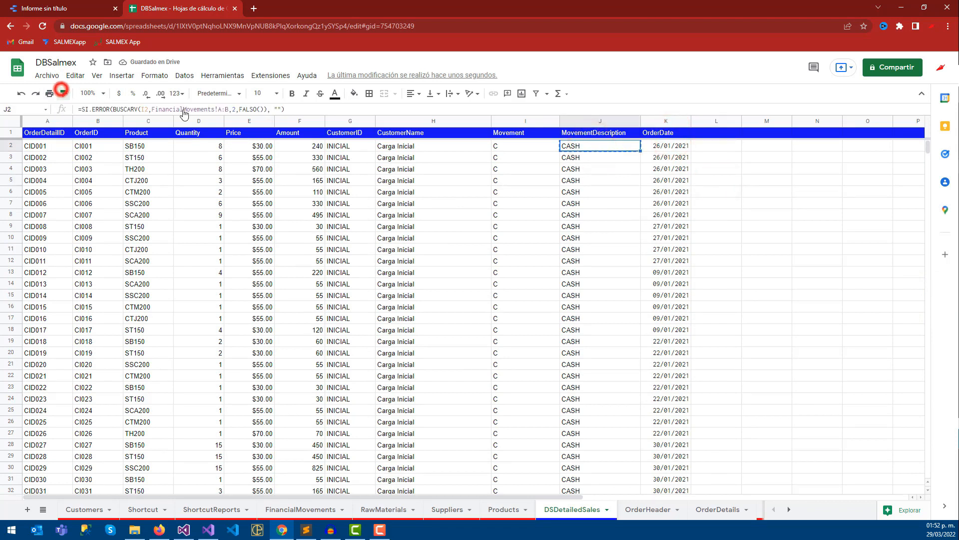
{"action": "left_click", "coordinate": [665, 121]}
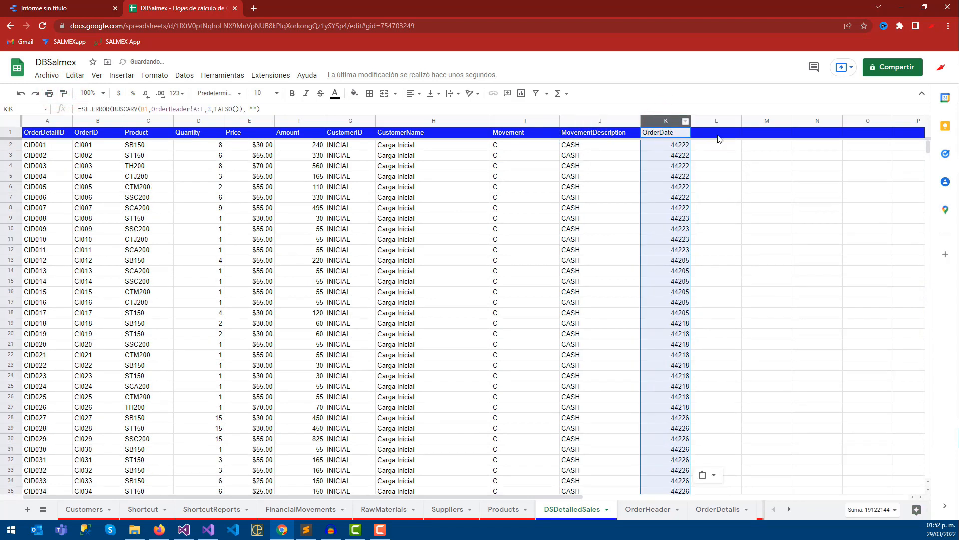
{"action": "type", "text": "sa"}
{"action": "key", "text": "Escape"}
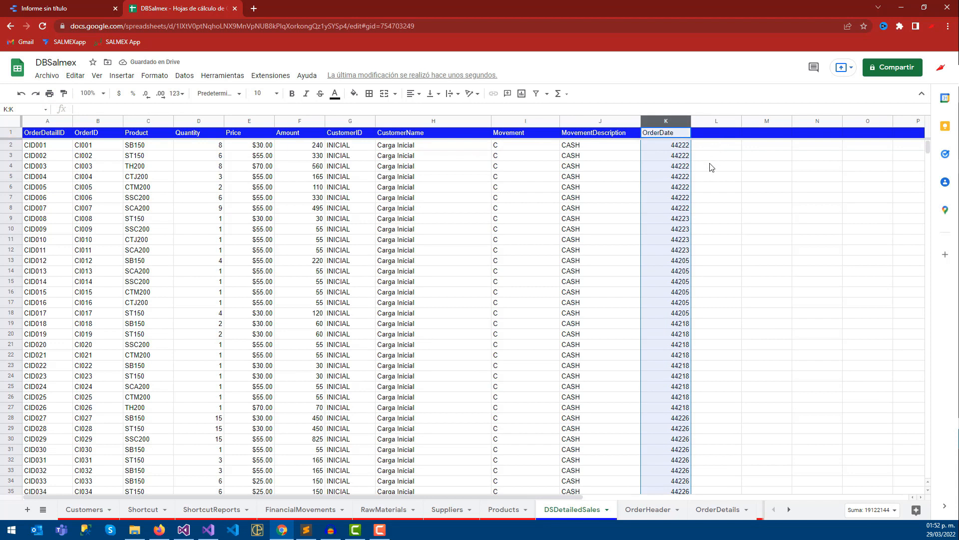
{"action": "key", "text": "ctrl+z"}
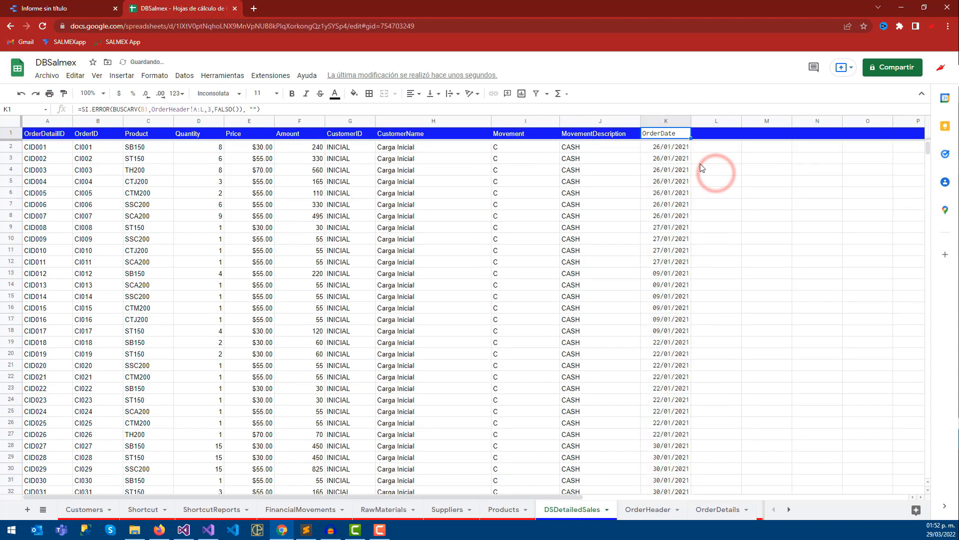
Compare the formatting of J2 and K2 and set the font of K2 to the default font
{"action": "left_click", "coordinate": [717, 180]}
{"action": "left_click", "coordinate": [680, 146]}
{"action": "left_click", "coordinate": [595, 145]}
{"action": "left_click", "coordinate": [724, 146]}
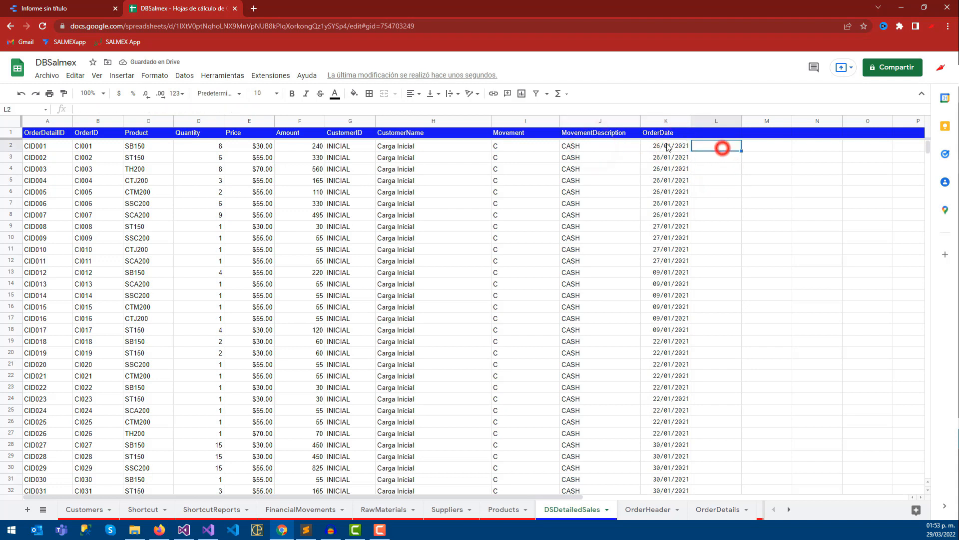
{"action": "left_click", "coordinate": [671, 154]}
{"action": "left_click", "coordinate": [580, 145]}
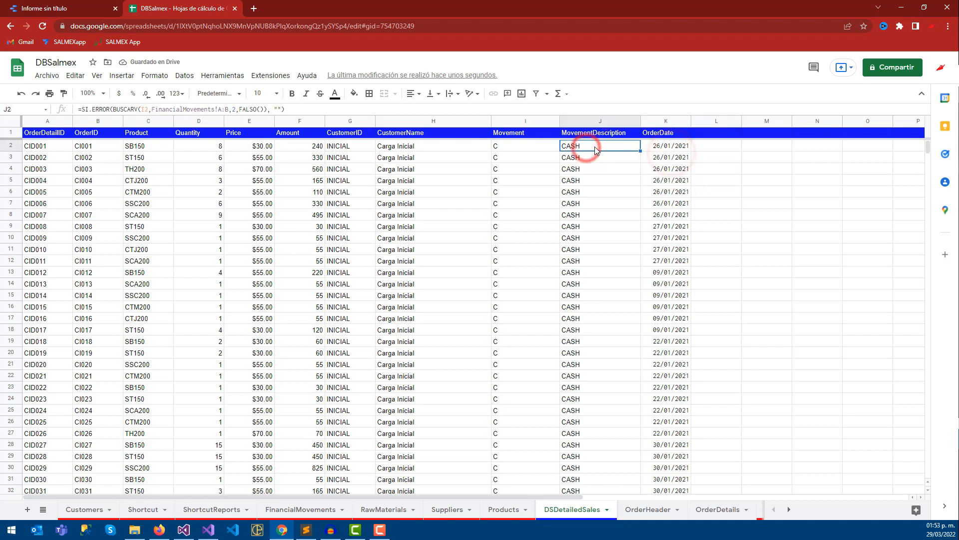
{"action": "left_click", "coordinate": [670, 145]}
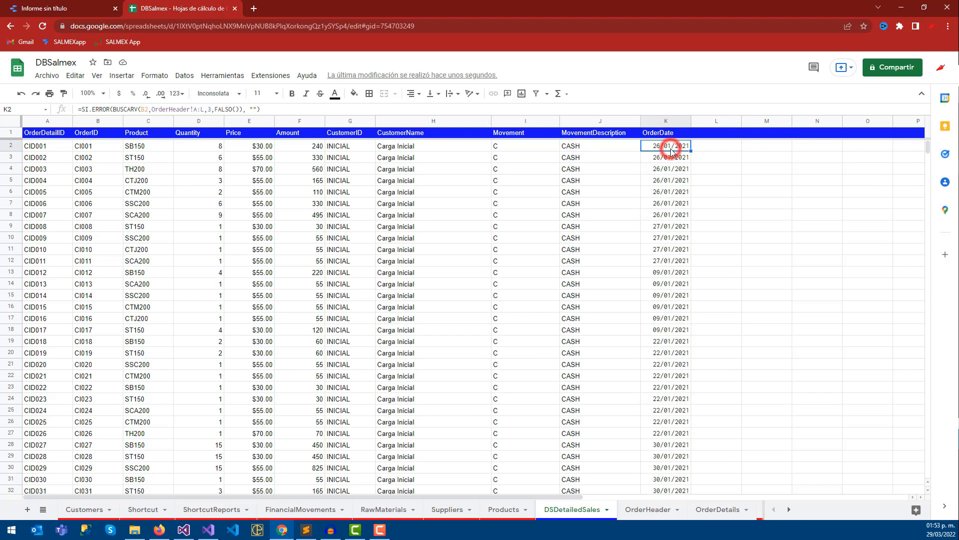
{"action": "left_click", "coordinate": [239, 93]}
{"action": "left_click", "coordinate": [226, 151]}
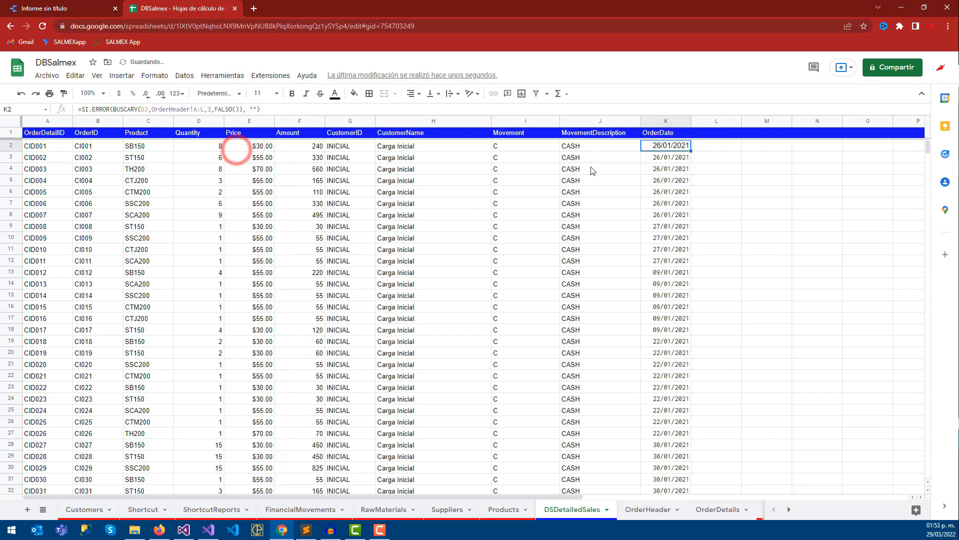
Apply the formatting of K2 to the whole of column K
{"action": "left_click", "coordinate": [64, 93]}
{"action": "left_click", "coordinate": [665, 123]}
{"action": "left_click", "coordinate": [738, 151]}
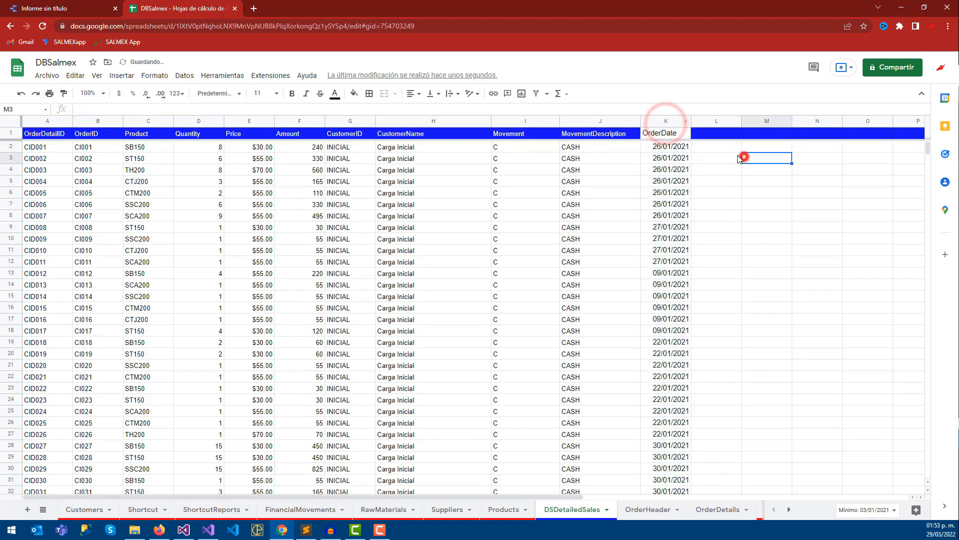
Apply the MovementDescription header formatting to the OrderDate header in K1 and check the dates below it
{"action": "left_click", "coordinate": [611, 133]}
{"action": "left_click", "coordinate": [64, 94]}
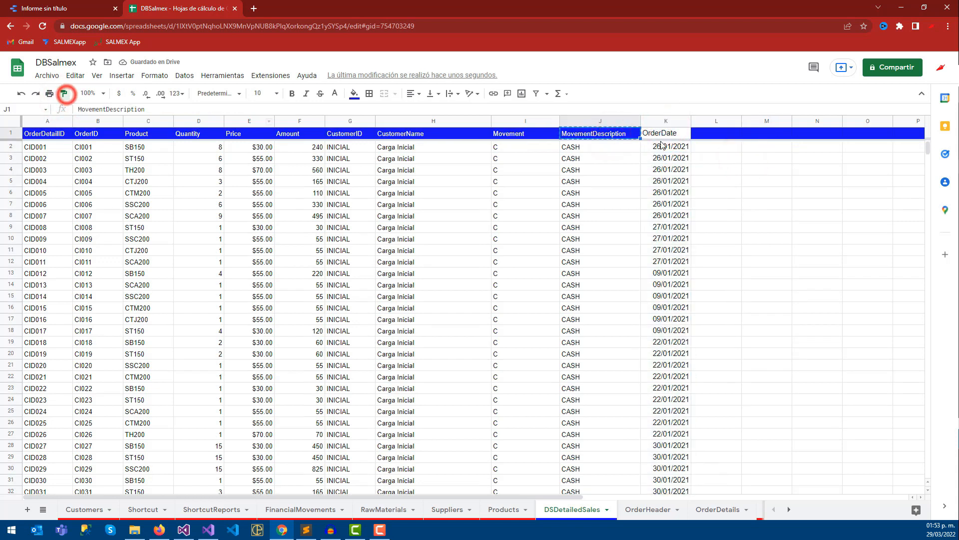
{"action": "left_click", "coordinate": [664, 133]}
{"action": "left_click", "coordinate": [732, 158]}
{"action": "left_click", "coordinate": [688, 156]}
{"action": "scroll", "coordinate": [676, 311], "scroll_direction": "down", "scroll_amount": 10}
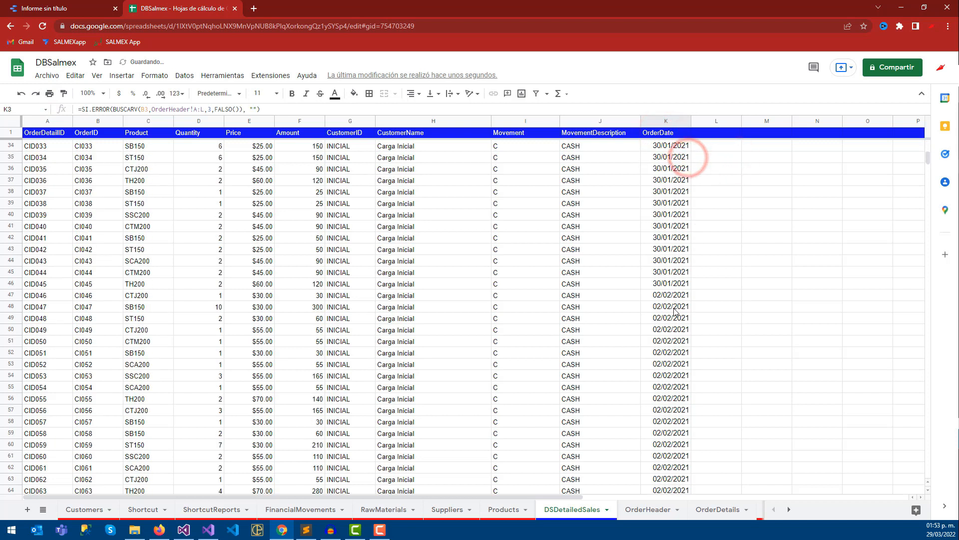
{"action": "scroll", "coordinate": [675, 310], "scroll_direction": "up", "scroll_amount": 9}
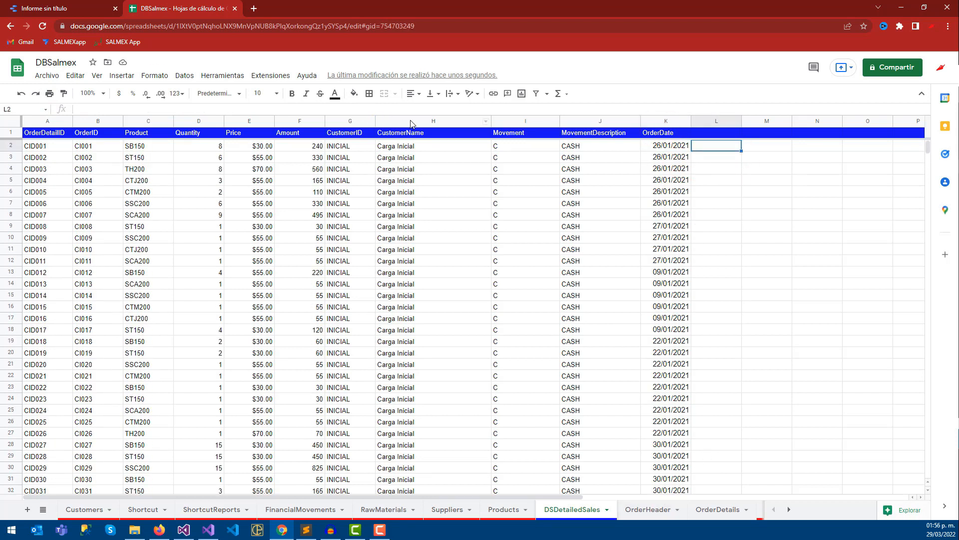
Autofit the widths of columns H to L to their contents
{"action": "left_click_drag", "start_coordinate": [411, 124], "coordinate": [712, 124]}
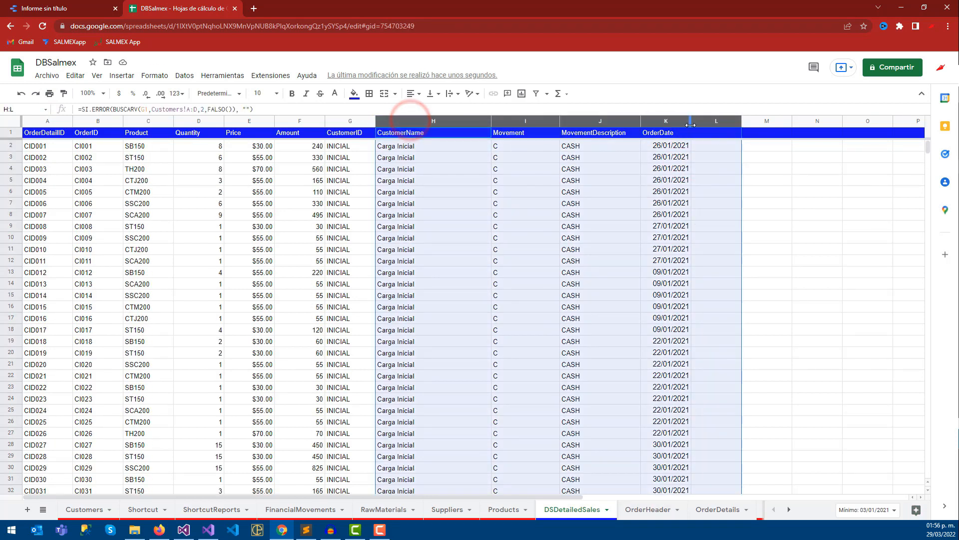
{"action": "double_click", "coordinate": [690, 123]}
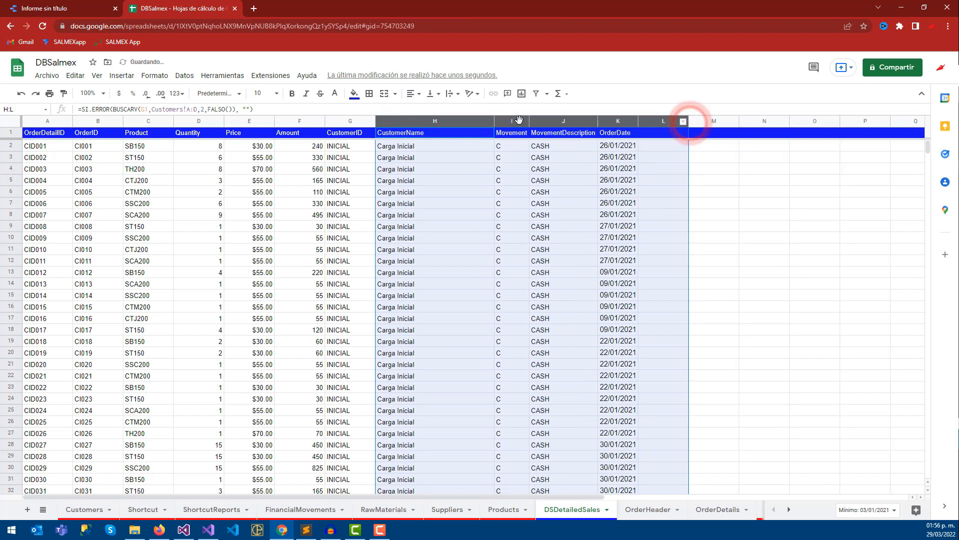
{"action": "left_click", "coordinate": [452, 171]}
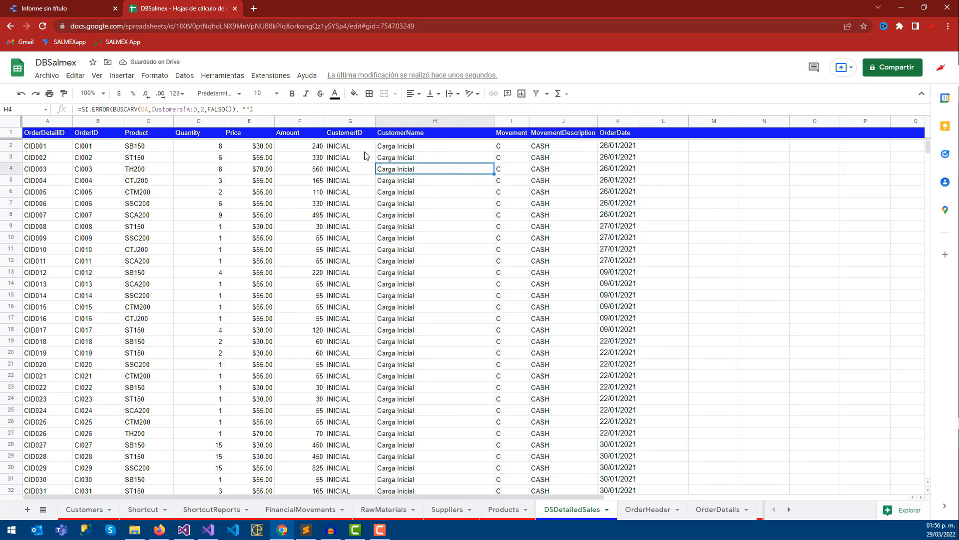
Fill the header cells A1:F1, from OrderDetailID to Amount, with red
{"action": "left_click_drag", "start_coordinate": [298, 137], "coordinate": [61, 138]}
{"action": "left_click", "coordinate": [332, 195]}
{"action": "left_click_drag", "start_coordinate": [297, 134], "coordinate": [25, 134]}
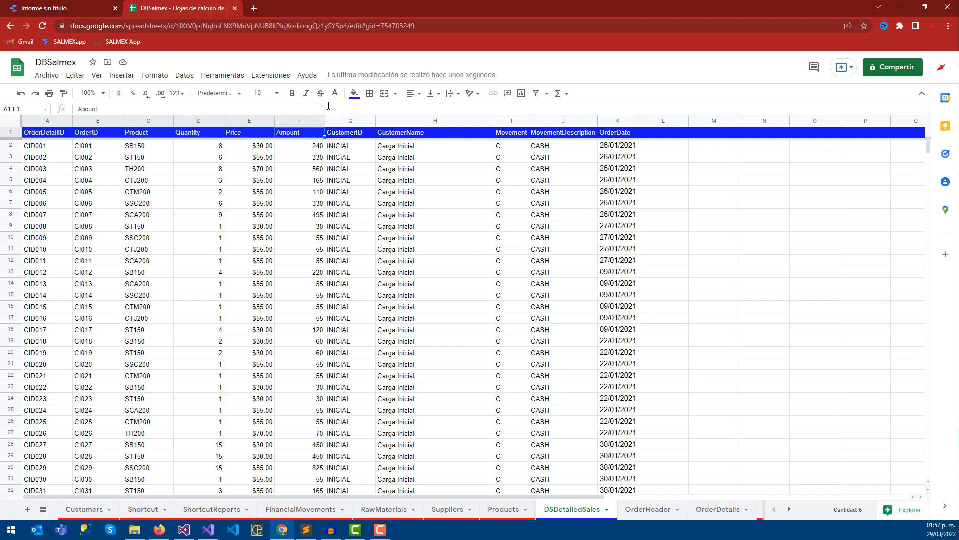
{"action": "left_click", "coordinate": [354, 93]}
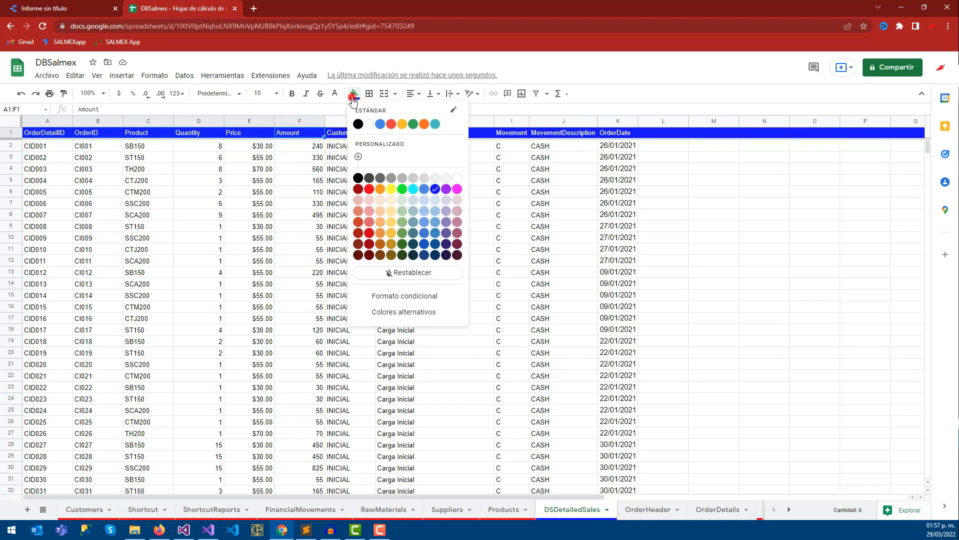
{"action": "left_click", "coordinate": [369, 189]}
{"action": "left_click", "coordinate": [384, 170]}
Review the lookup columns from CustomerID to OrderDate and inspect the formula in G2
{"action": "left_click_drag", "start_coordinate": [342, 132], "coordinate": [618, 133]}
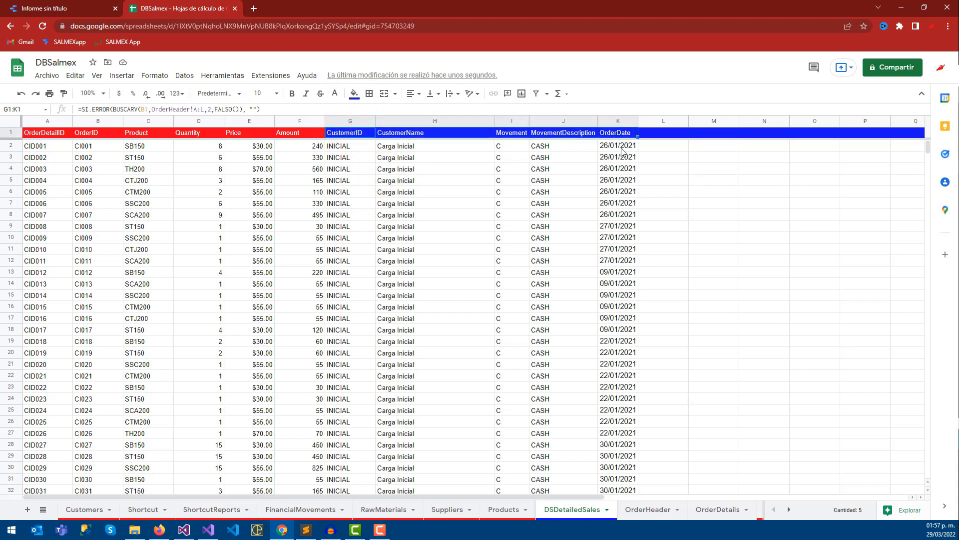
{"action": "left_click_drag", "start_coordinate": [360, 154], "coordinate": [603, 251]}
{"action": "left_click", "coordinate": [357, 146]}
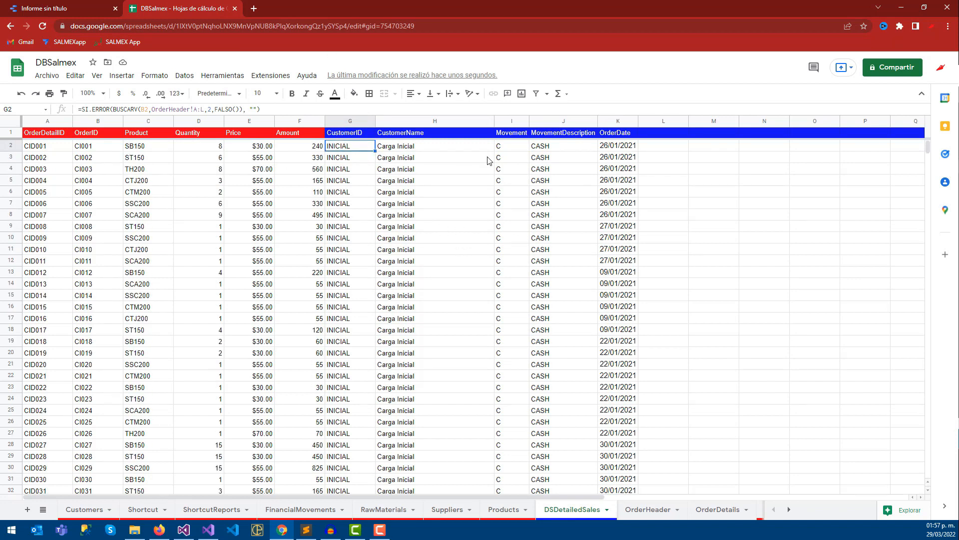
Switch to the Data Studio report and rename it "Reporte detallado de Ventas"
{"action": "left_click", "coordinate": [54, 5]}
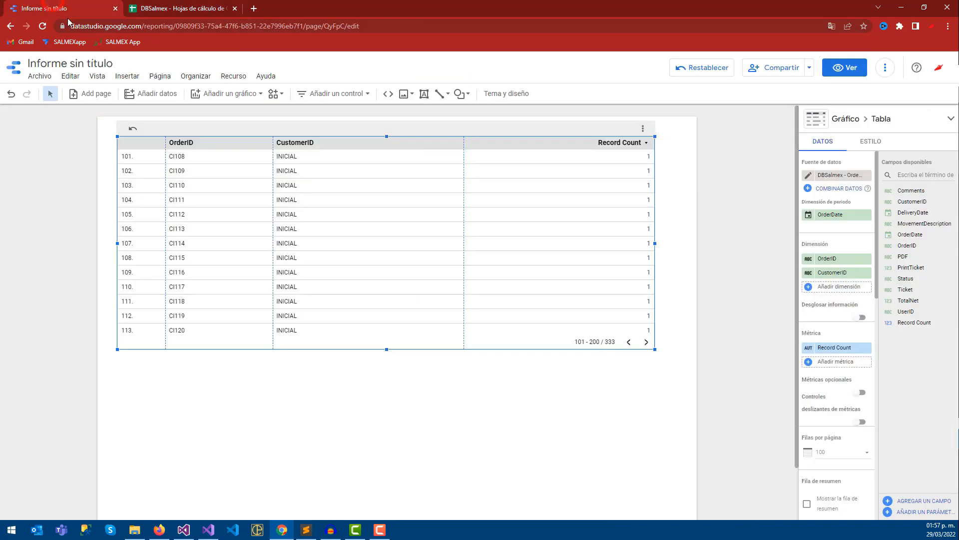
{"action": "left_click", "coordinate": [287, 379]}
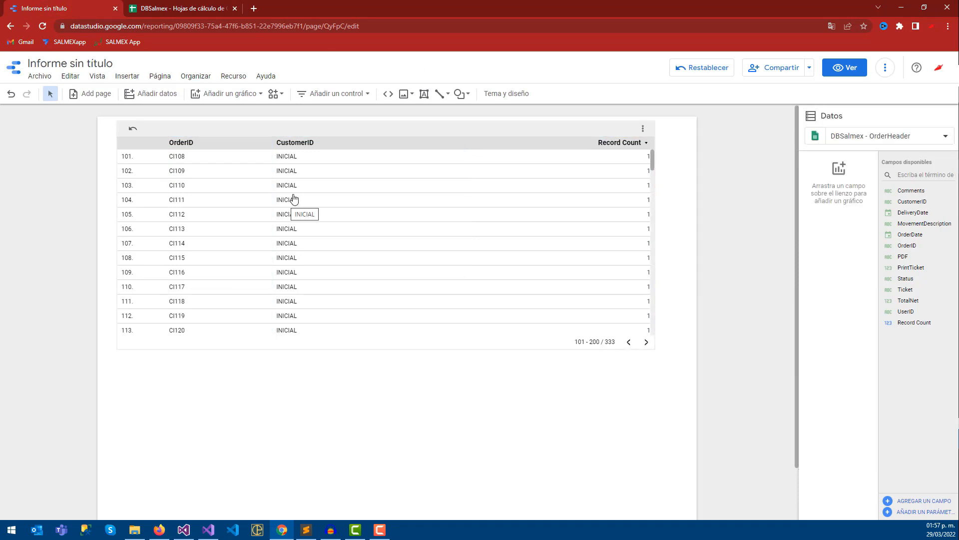
{"action": "left_click", "coordinate": [93, 64]}
{"action": "left_click_drag", "start_coordinate": [112, 63], "coordinate": [25, 62]}
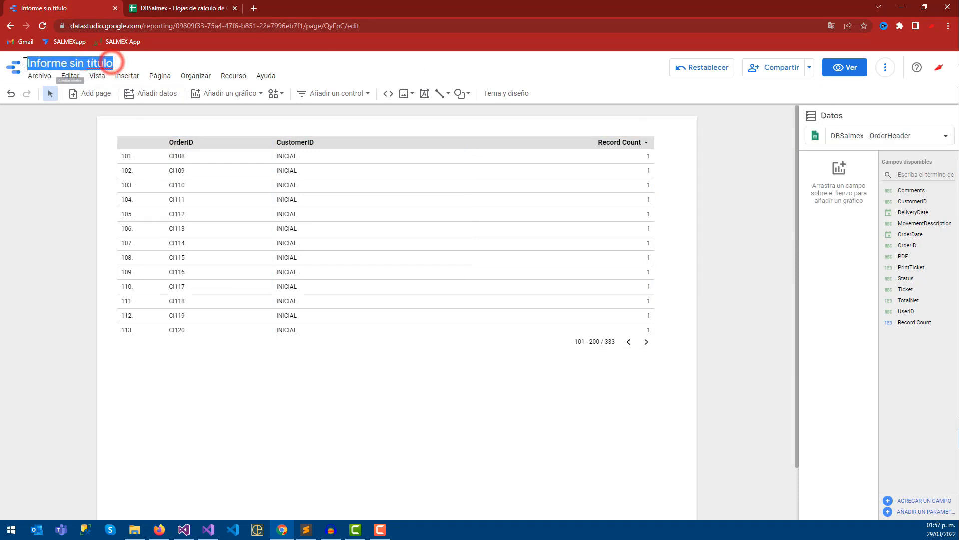
{"action": "type", "text": "Ventas"}
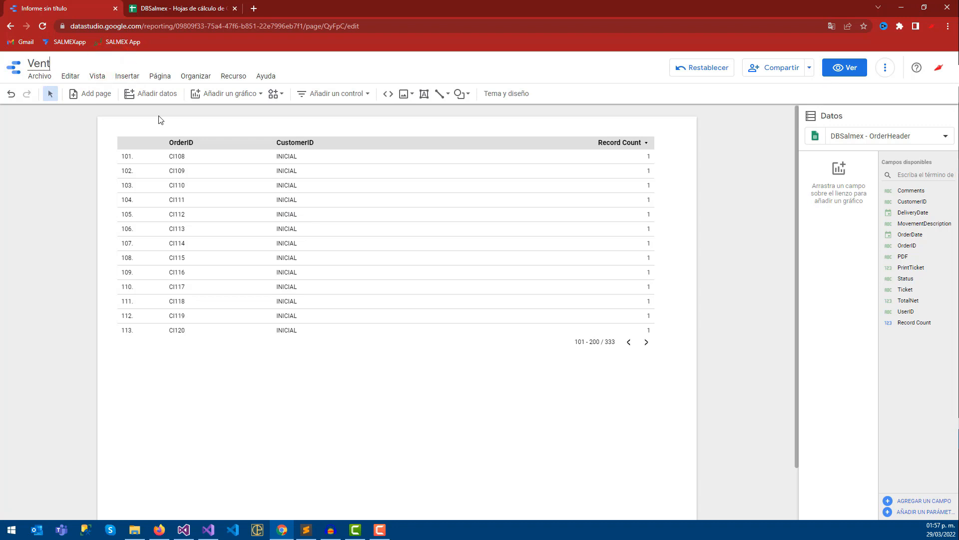
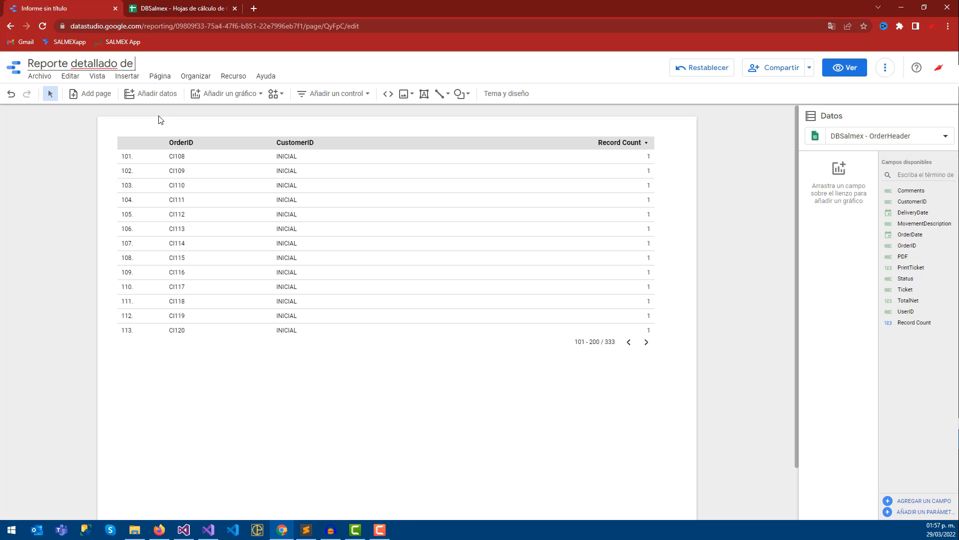
{"action": "left_click", "coordinate": [37, 155]}
Try to replace "detallado" in the report title with the suggested spelling "Detallado"
{"action": "right_click", "coordinate": [88, 62]}
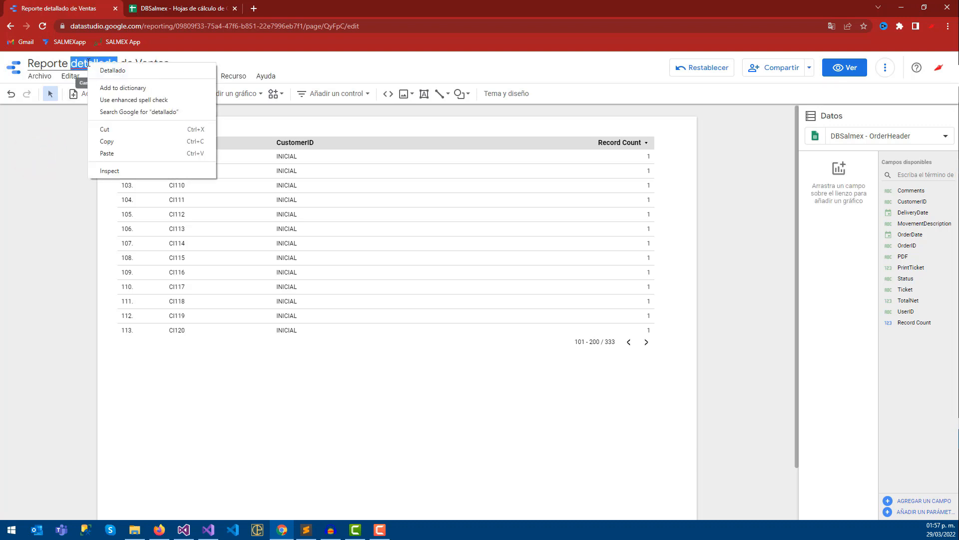
{"action": "left_click", "coordinate": [111, 71]}
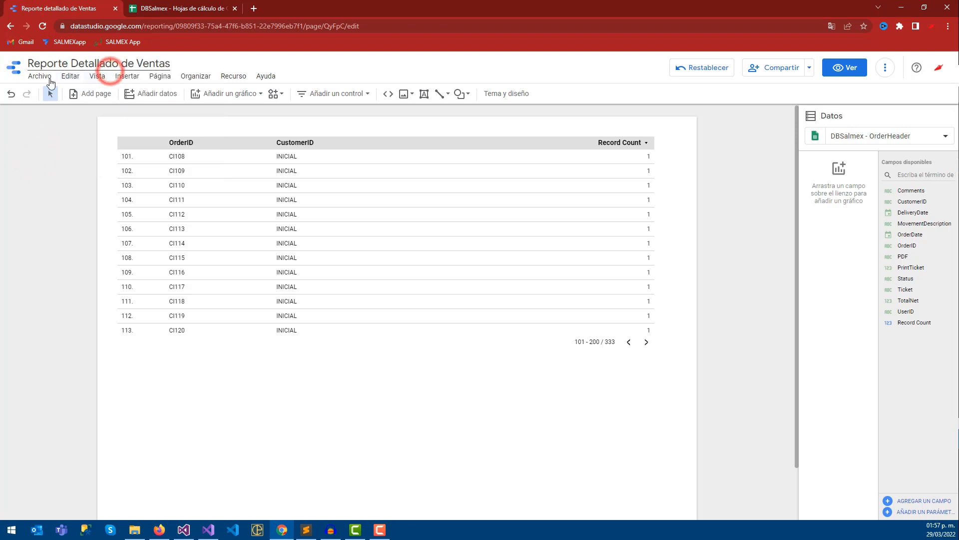
{"action": "left_click", "coordinate": [53, 158]}
{"action": "left_click", "coordinate": [233, 412]}
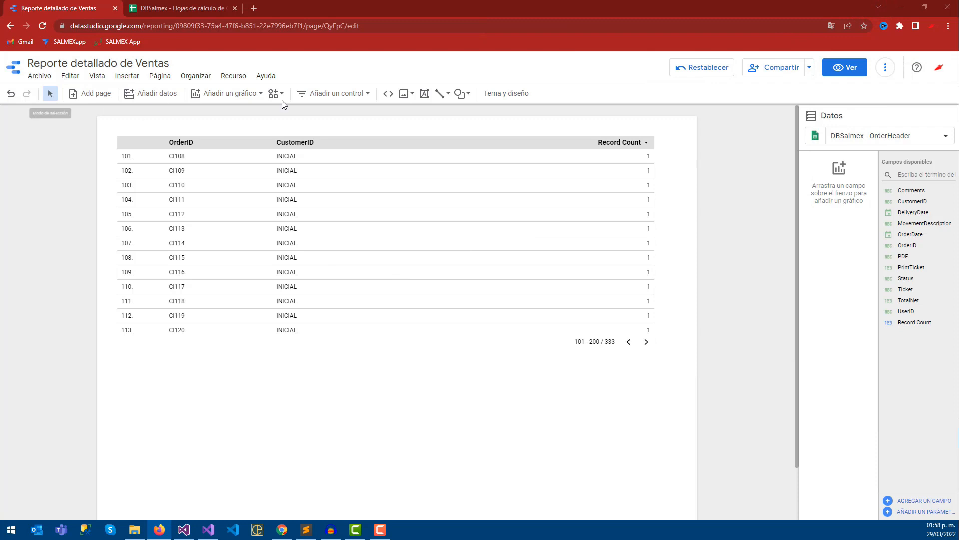
Set the canvas height of the current page to 800 pixels in its style settings
{"action": "left_click", "coordinate": [39, 76]}
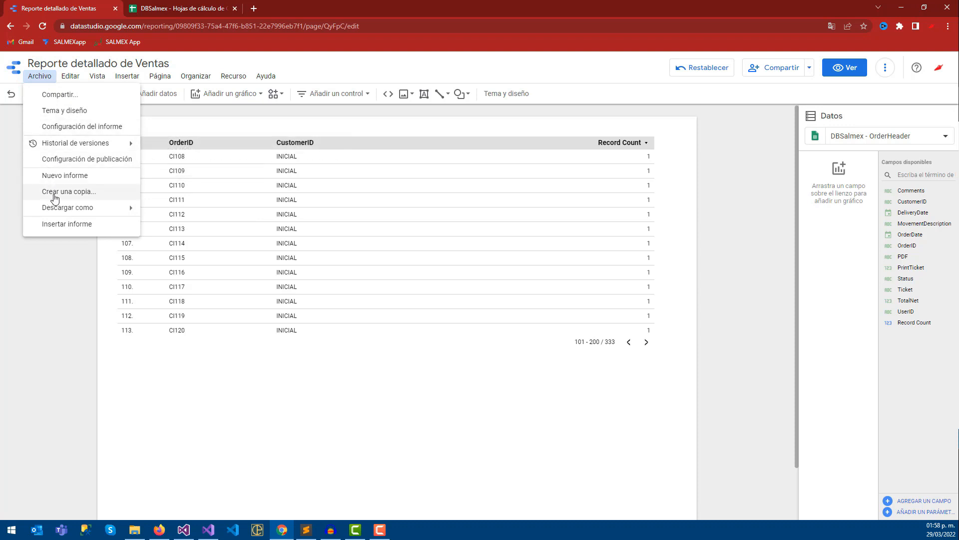
{"action": "left_click", "coordinate": [161, 78]}
{"action": "left_click", "coordinate": [161, 77]}
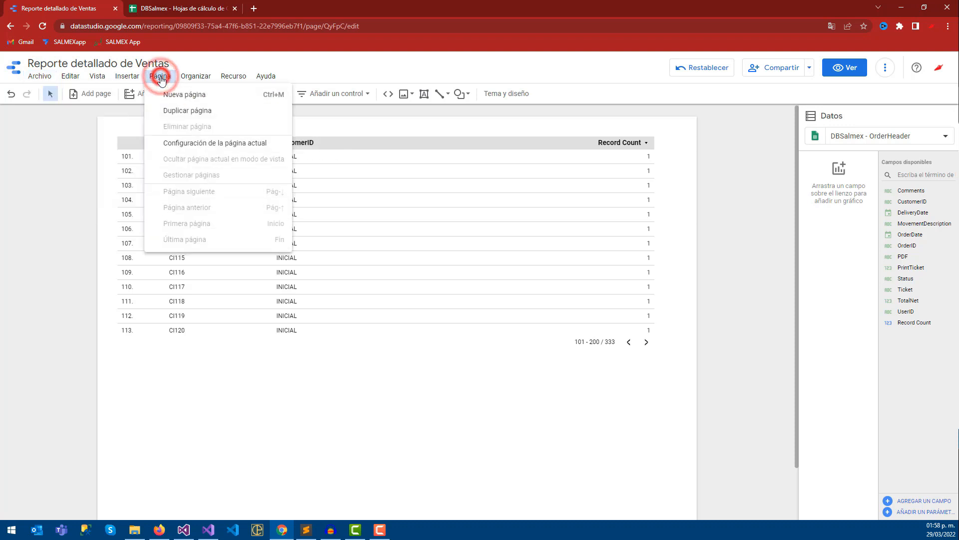
{"action": "left_click", "coordinate": [183, 144]}
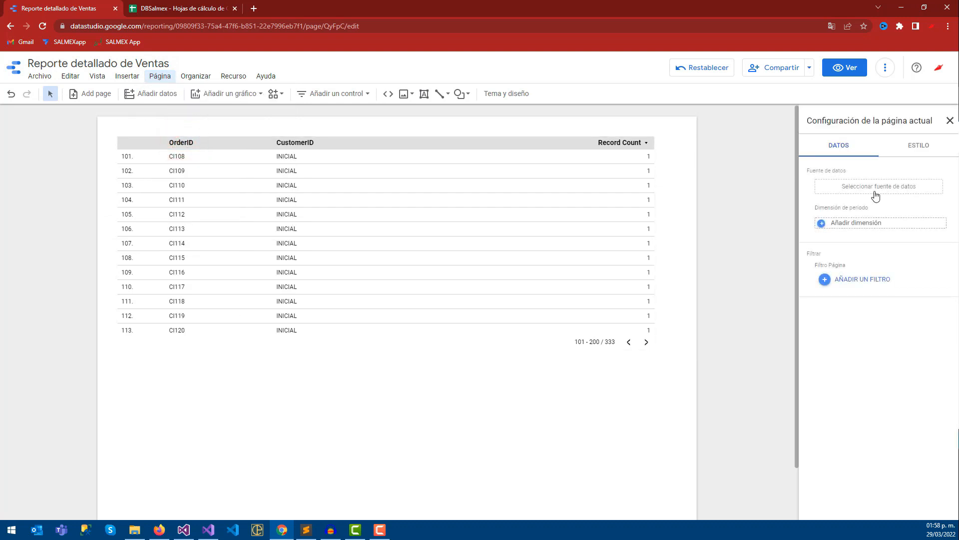
{"action": "left_click", "coordinate": [920, 150]}
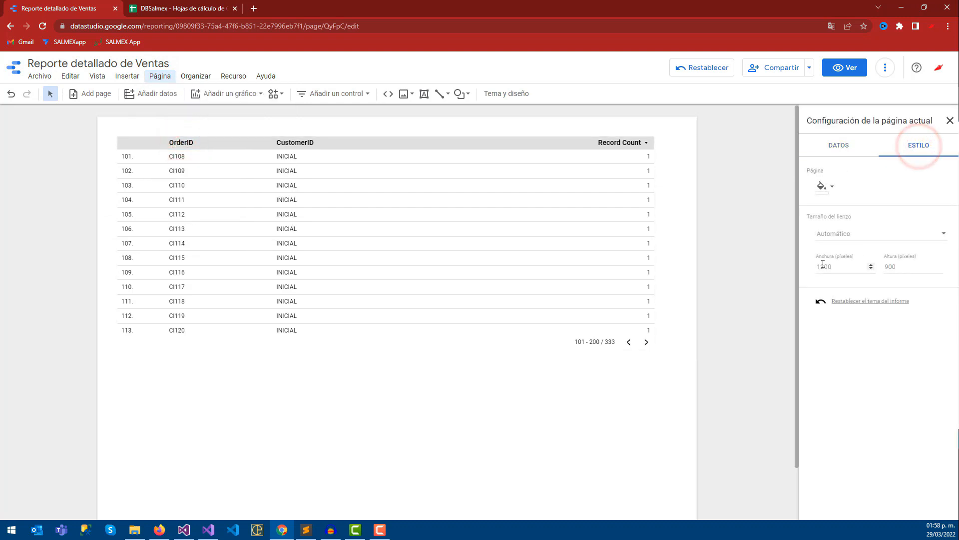
{"action": "left_click", "coordinate": [840, 266]}
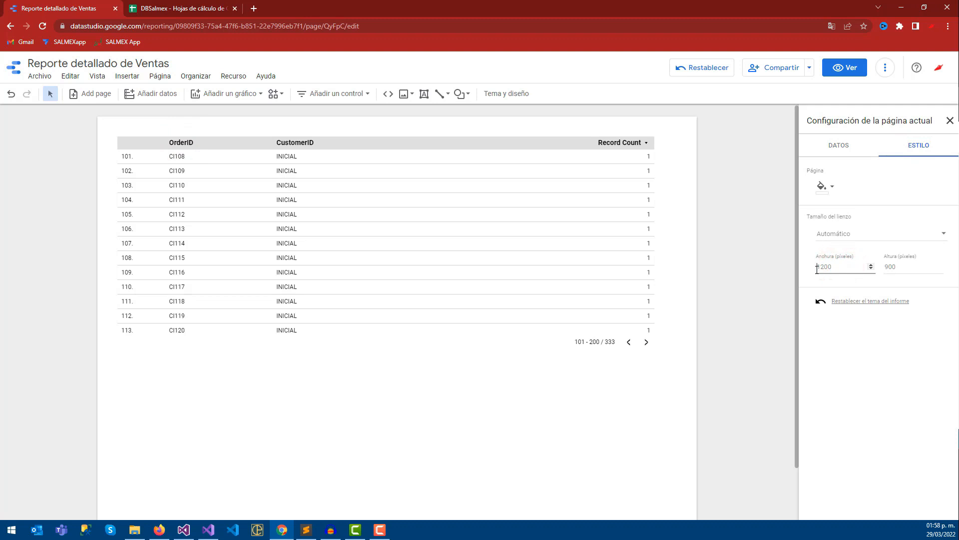
{"action": "left_click", "coordinate": [889, 268]}
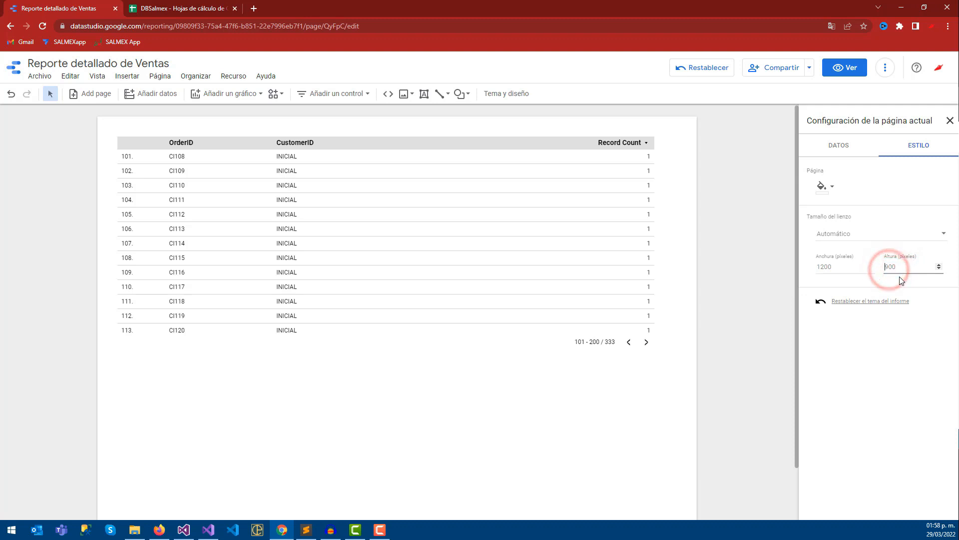
{"action": "type", "text": "800"}
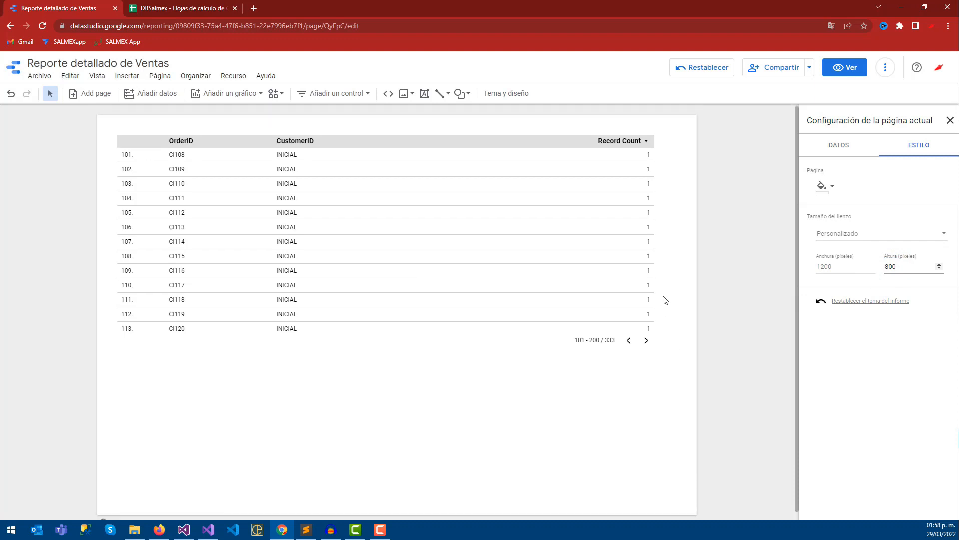
Preview the report, return to editing, and check the current page's canvas size and data settings
{"action": "left_click", "coordinate": [846, 75]}
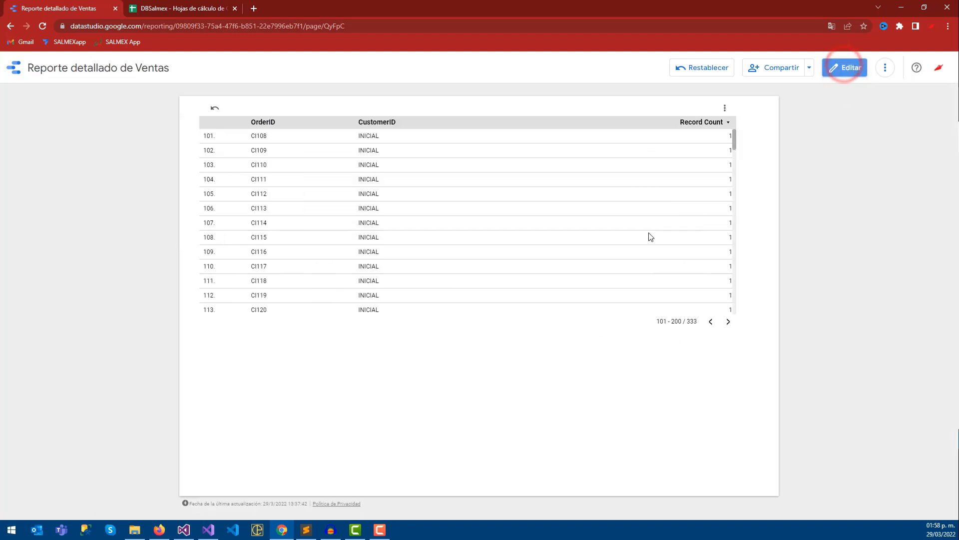
{"action": "left_click", "coordinate": [839, 67]}
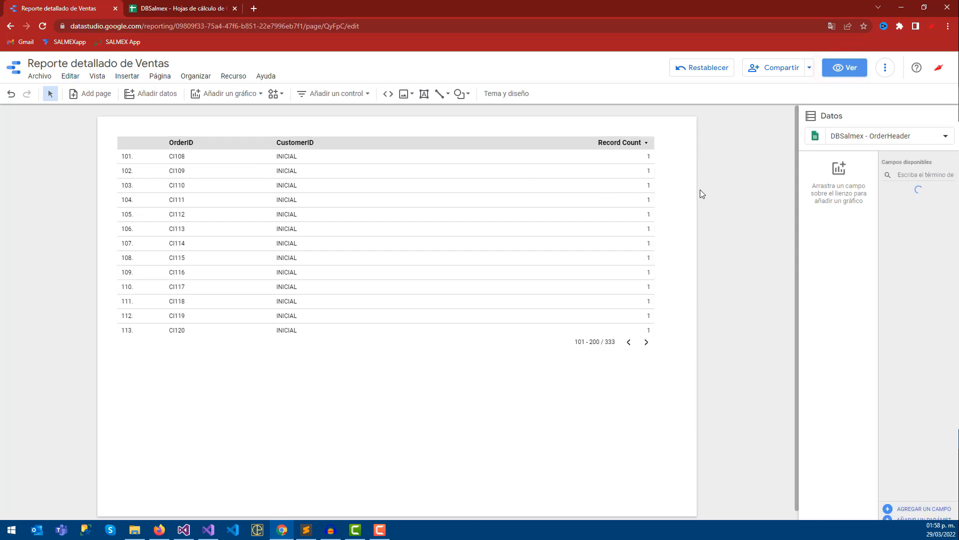
{"action": "left_click", "coordinate": [156, 77]}
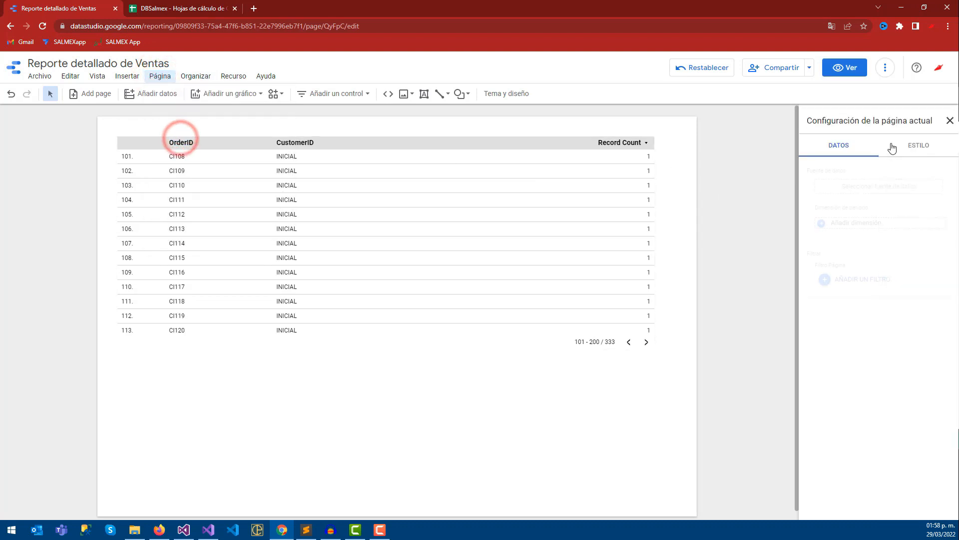
{"action": "left_click", "coordinate": [917, 145]}
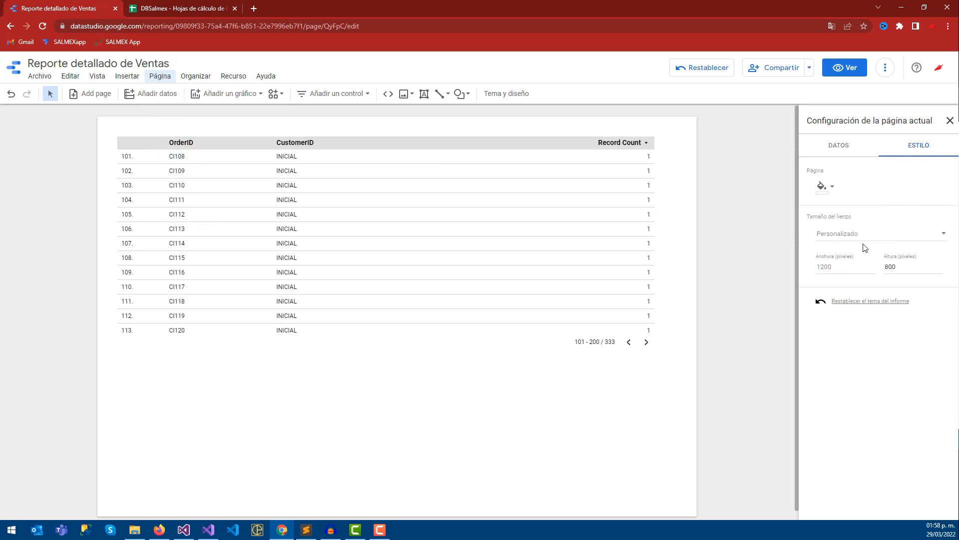
{"action": "left_click", "coordinate": [899, 266]}
{"action": "left_click", "coordinate": [848, 146]}
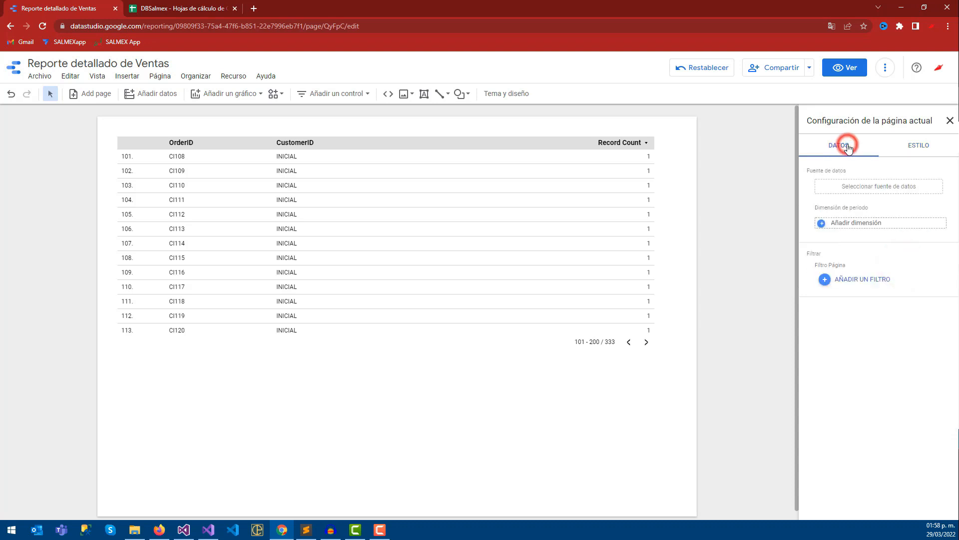
{"action": "left_click", "coordinate": [781, 160]}
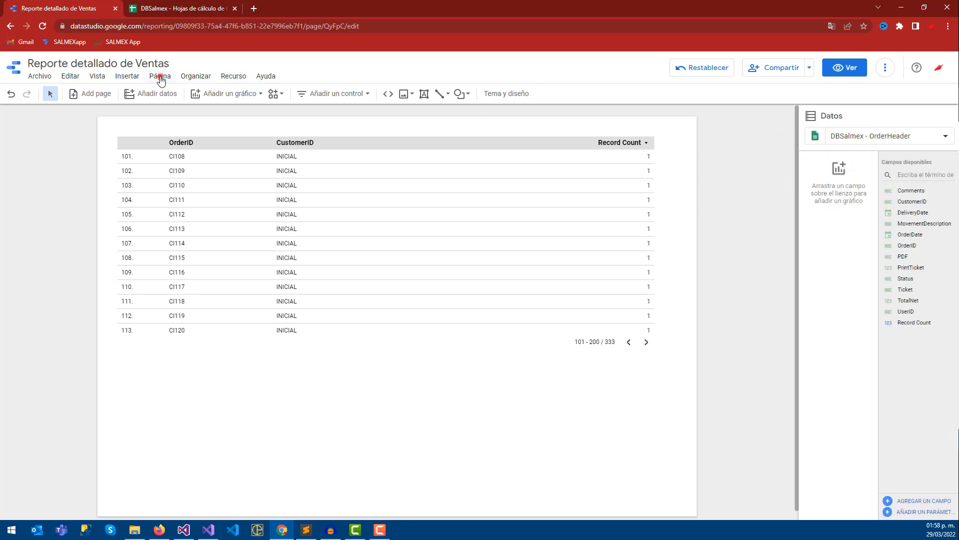
Examine the report settings, and review the style settings of the current page again
{"action": "left_click", "coordinate": [160, 77]}
{"action": "left_click", "coordinate": [40, 77]}
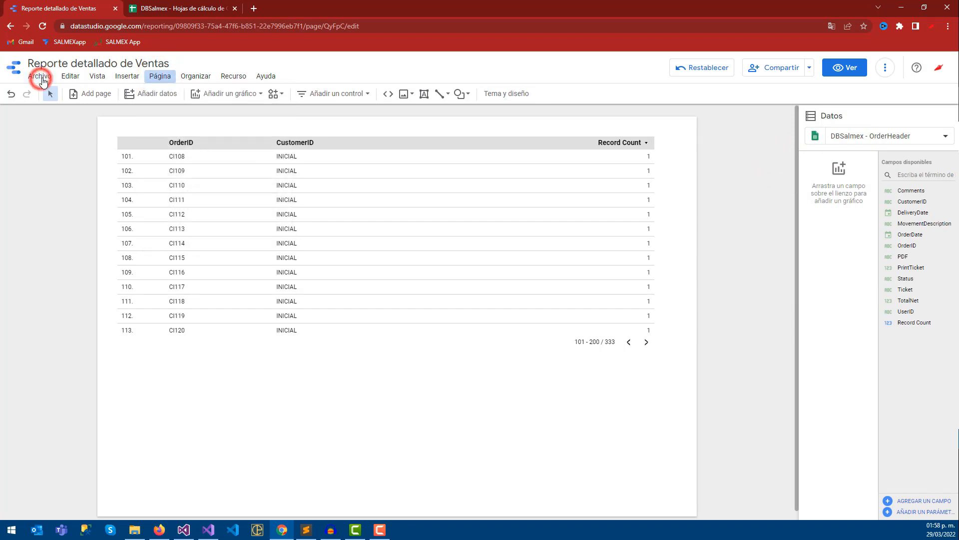
{"action": "left_click", "coordinate": [39, 77]}
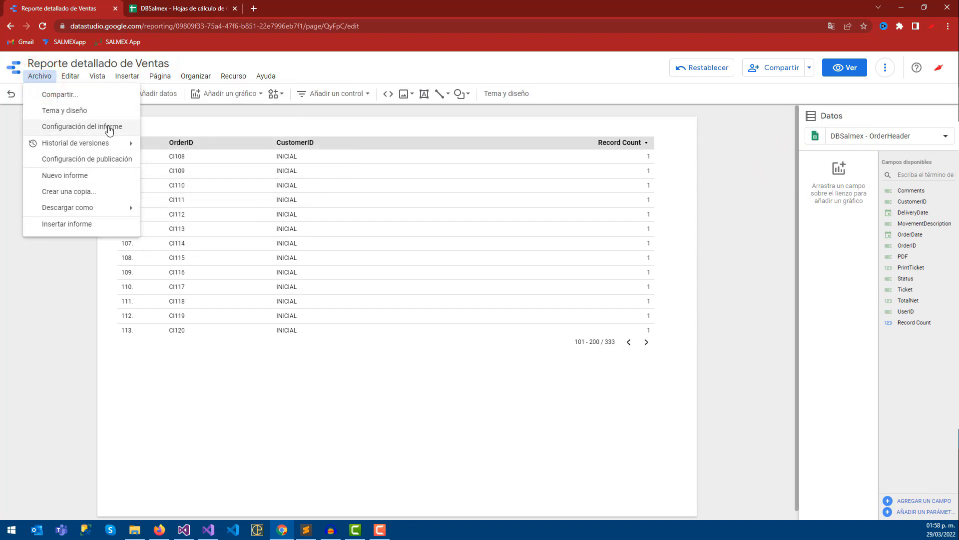
{"action": "left_click", "coordinate": [109, 129]}
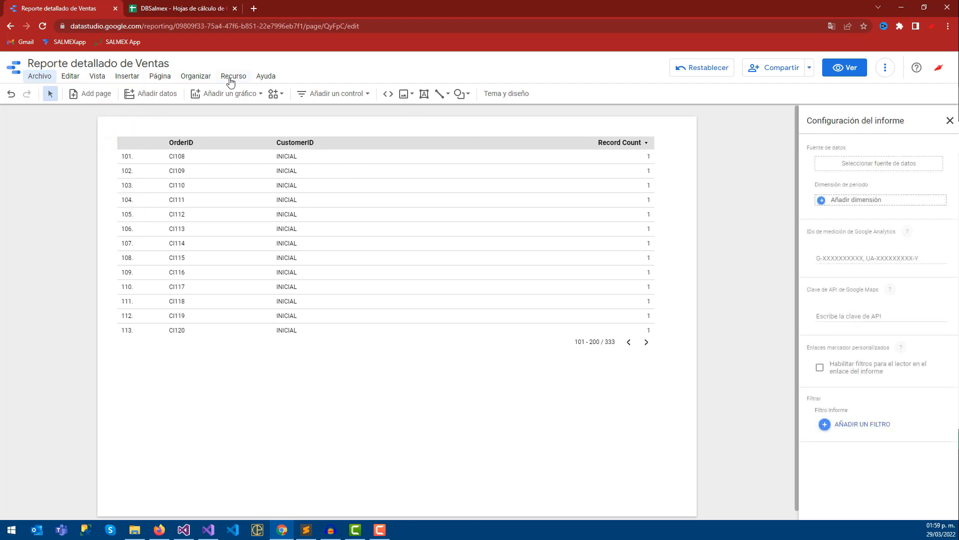
{"action": "left_click", "coordinate": [160, 77]}
{"action": "left_click", "coordinate": [181, 141]}
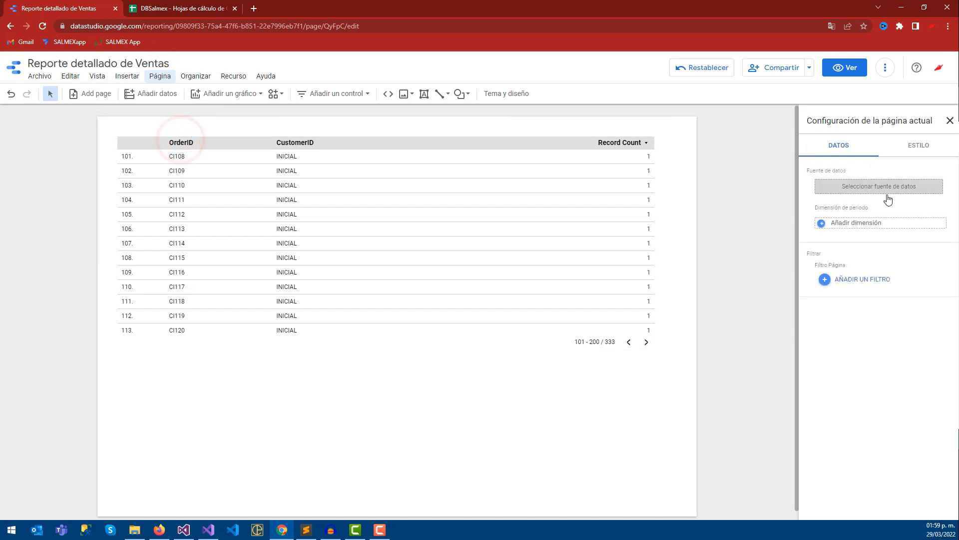
{"action": "left_click", "coordinate": [910, 150]}
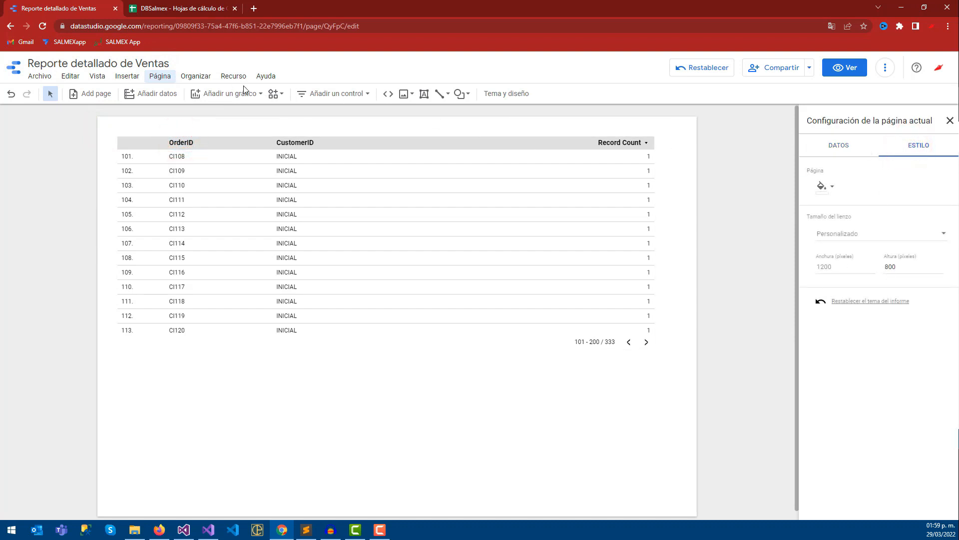
Apply the Constelación theme to the report and browse the other available themes
{"action": "left_click", "coordinate": [507, 100]}
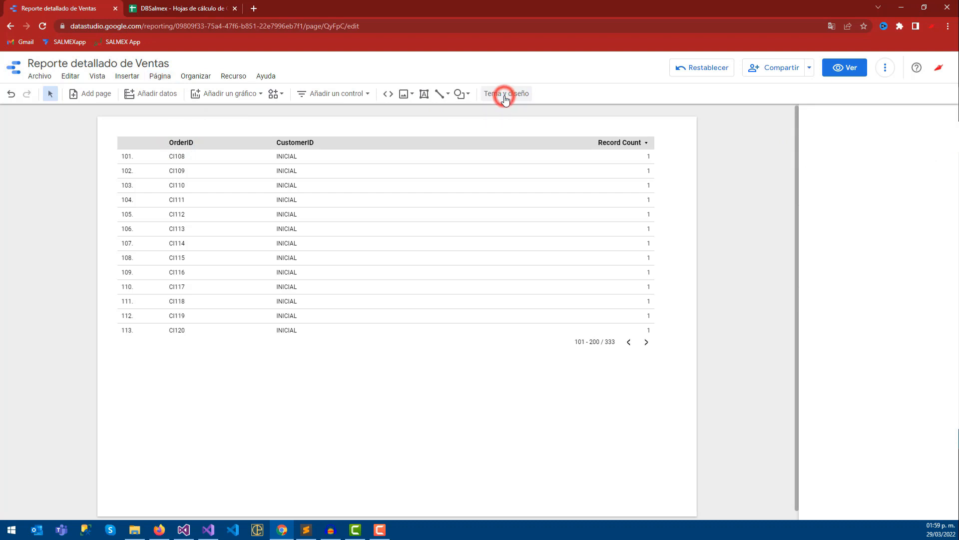
{"action": "scroll", "coordinate": [863, 345], "scroll_direction": "down", "scroll_amount": 1}
{"action": "scroll", "coordinate": [863, 346], "scroll_direction": "down", "scroll_amount": 1}
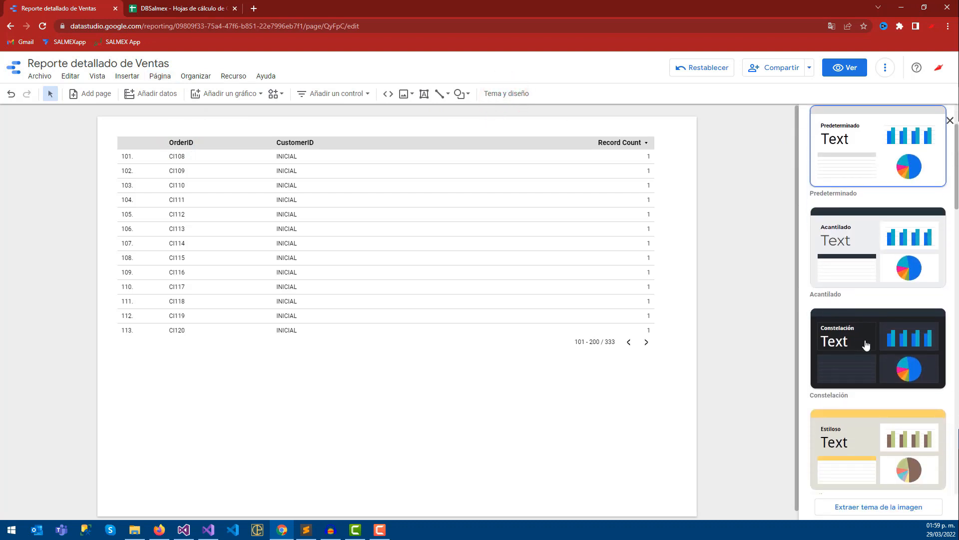
{"action": "left_click", "coordinate": [867, 344]}
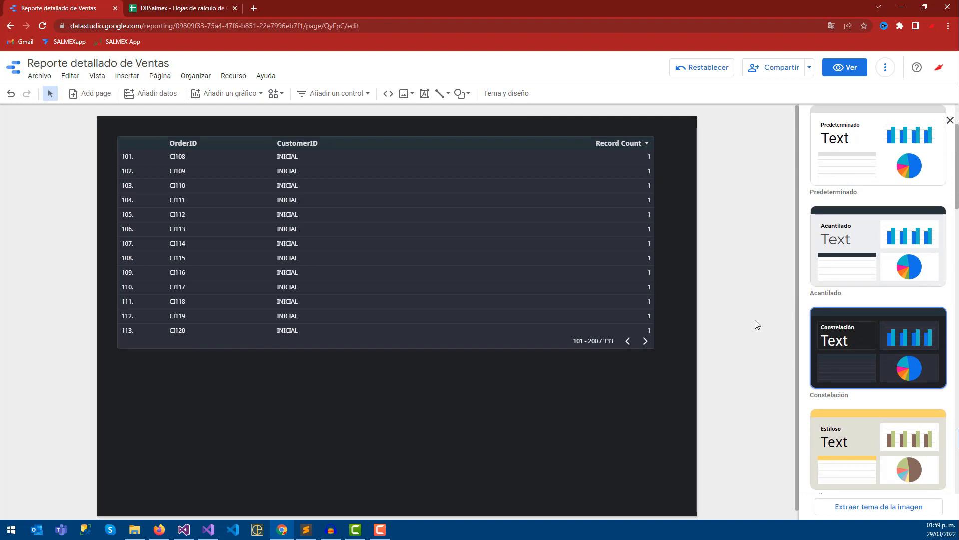
{"action": "scroll", "coordinate": [893, 381], "scroll_direction": "down", "scroll_amount": 10}
{"action": "scroll", "coordinate": [893, 381], "scroll_direction": "down", "scroll_amount": 9}
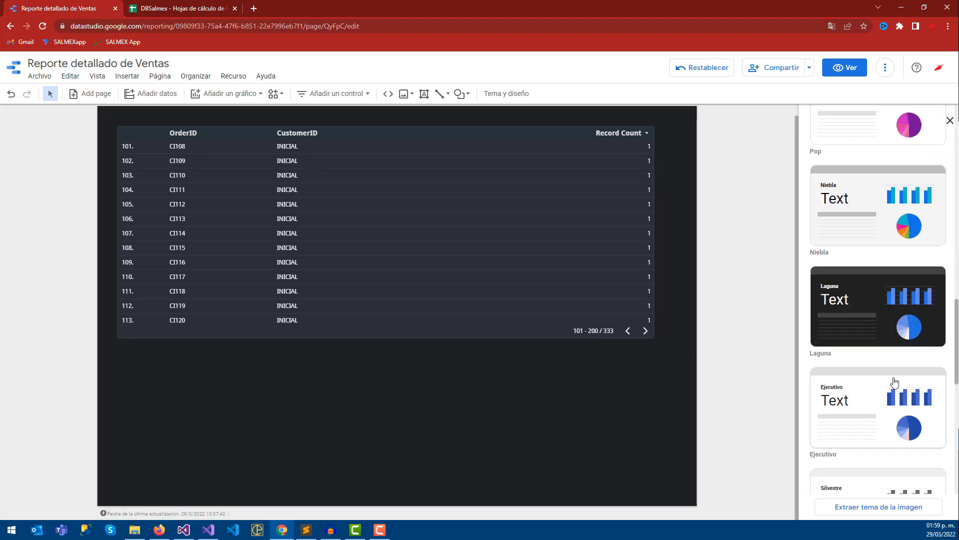
{"action": "scroll", "coordinate": [897, 385], "scroll_direction": "down", "scroll_amount": 8}
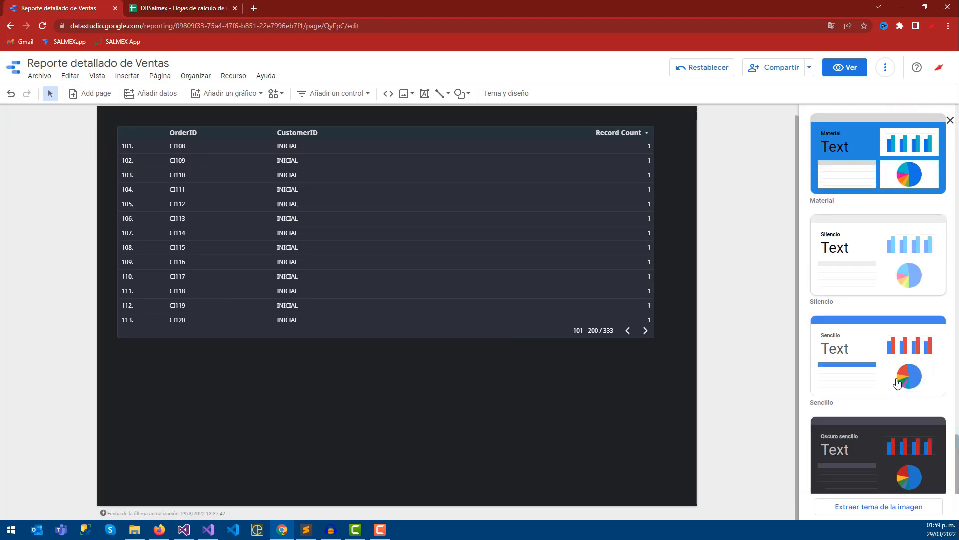
{"action": "scroll", "coordinate": [897, 385], "scroll_direction": "up", "scroll_amount": 20}
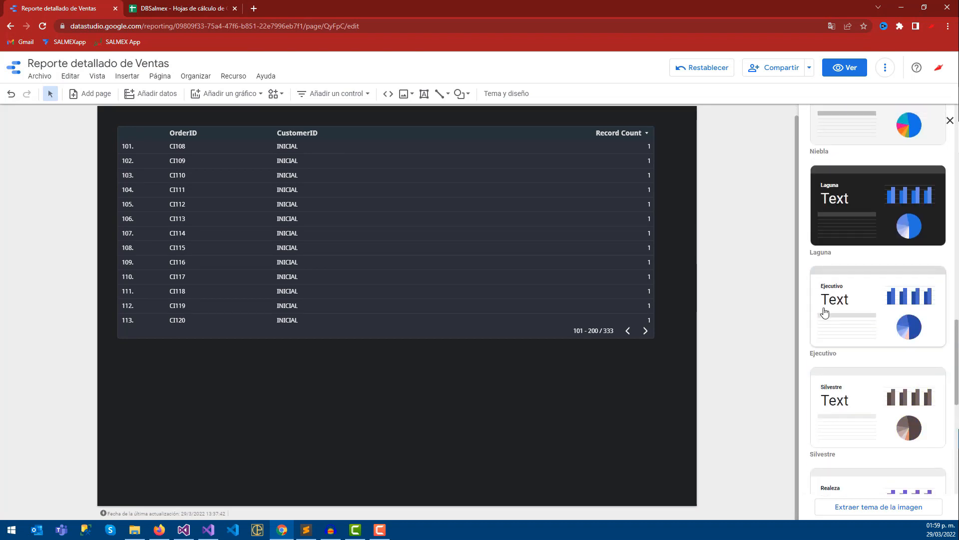
{"action": "scroll", "coordinate": [825, 311], "scroll_direction": "up", "scroll_amount": 3}
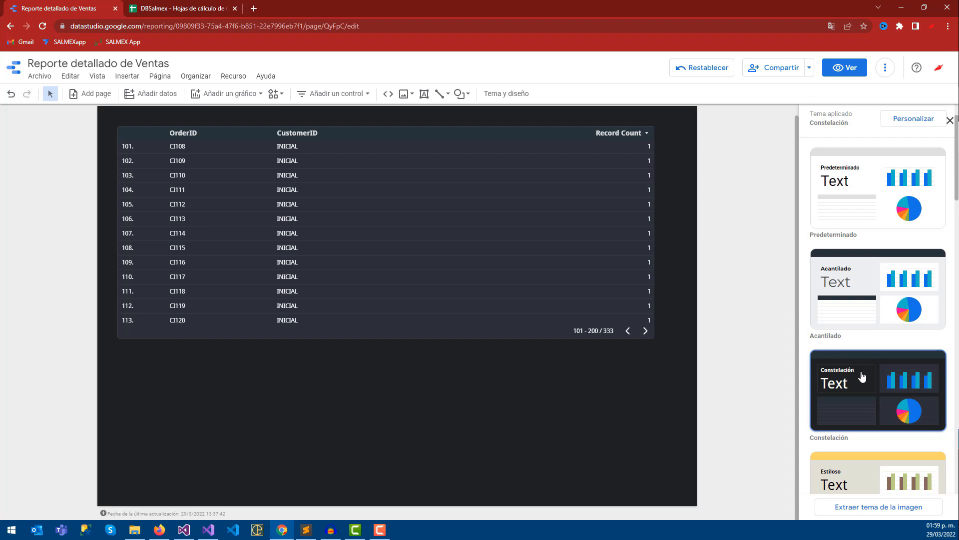
{"action": "scroll", "coordinate": [854, 369], "scroll_direction": "down", "scroll_amount": 1}
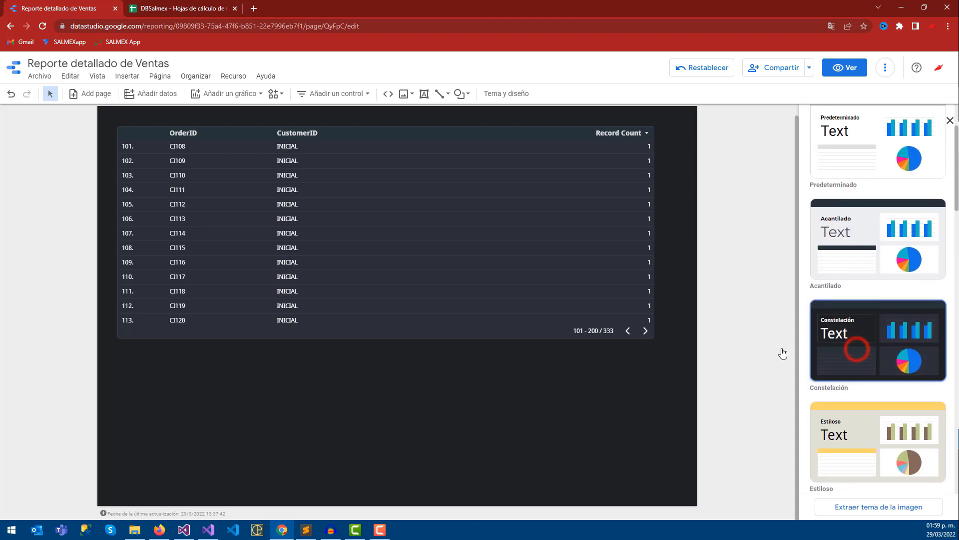
{"action": "scroll", "coordinate": [367, 364], "scroll_direction": "up", "scroll_amount": 1}
Delete the existing table of OrderID, CustomerID and Record Count from the page
{"action": "left_click", "coordinate": [378, 144]}
{"action": "left_click_drag", "start_coordinate": [376, 167], "coordinate": [376, 180]}
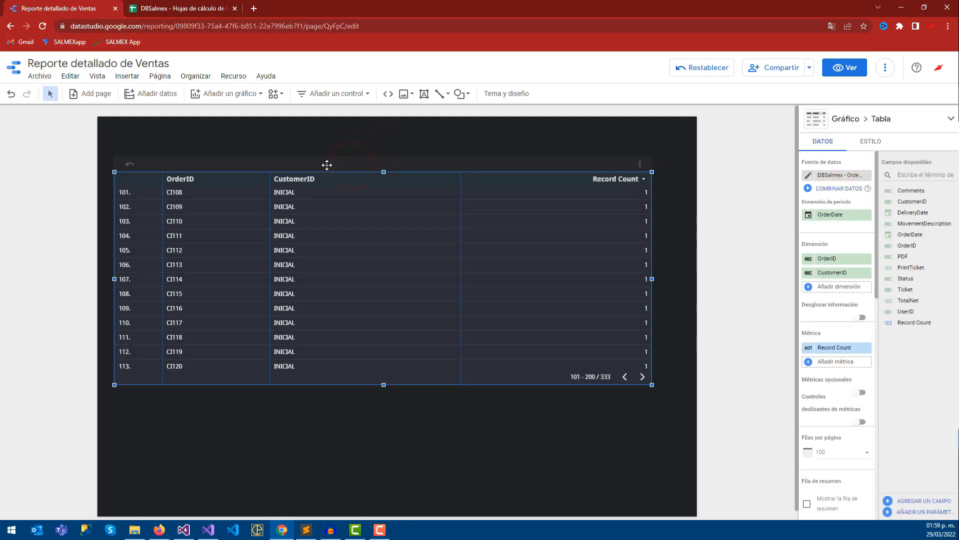
{"action": "key", "text": "Delete"}
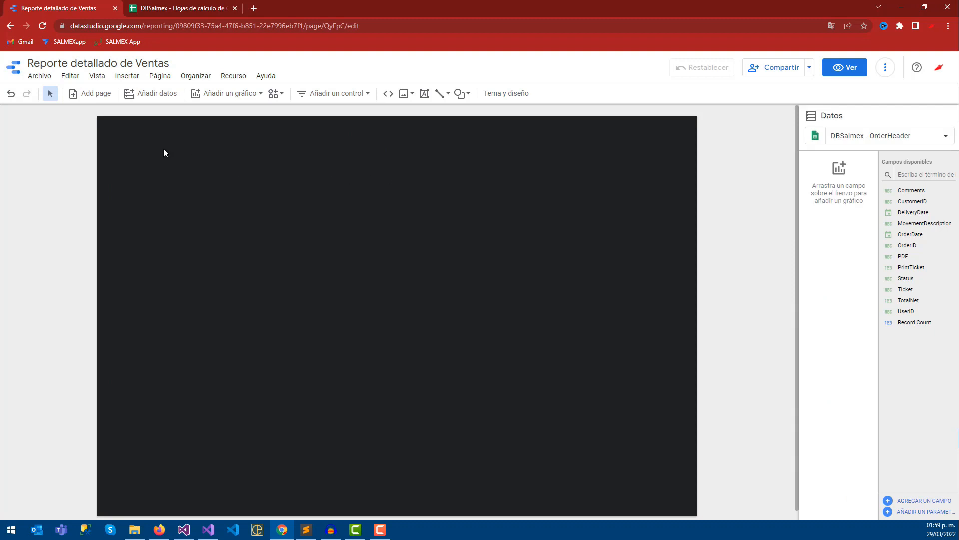
{"action": "left_click", "coordinate": [229, 78]}
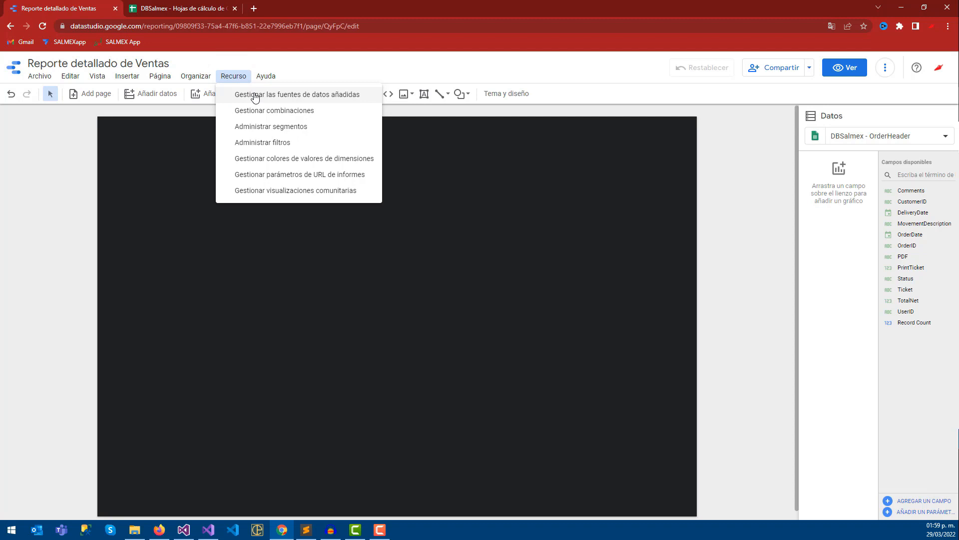
{"action": "left_click", "coordinate": [255, 95]}
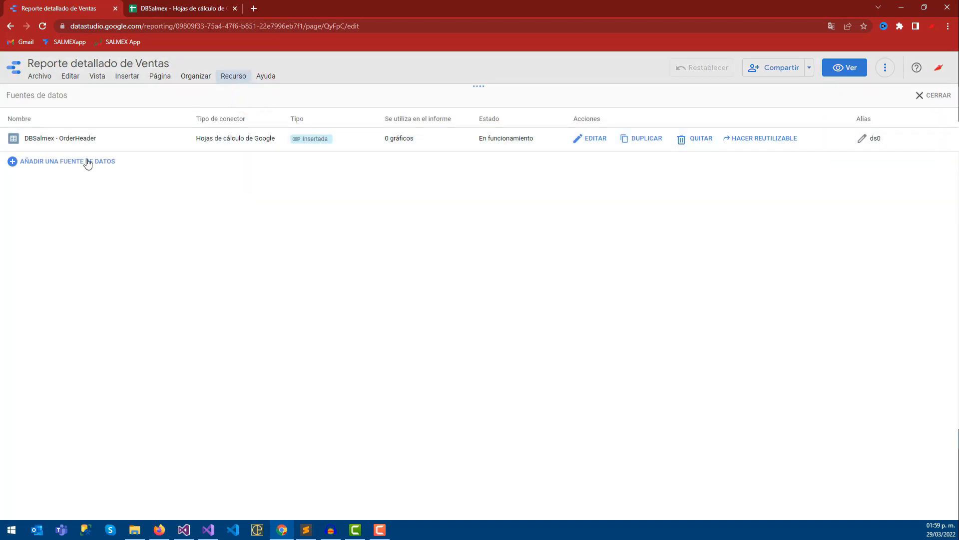
{"action": "left_click_drag", "start_coordinate": [98, 143], "coordinate": [96, 143]}
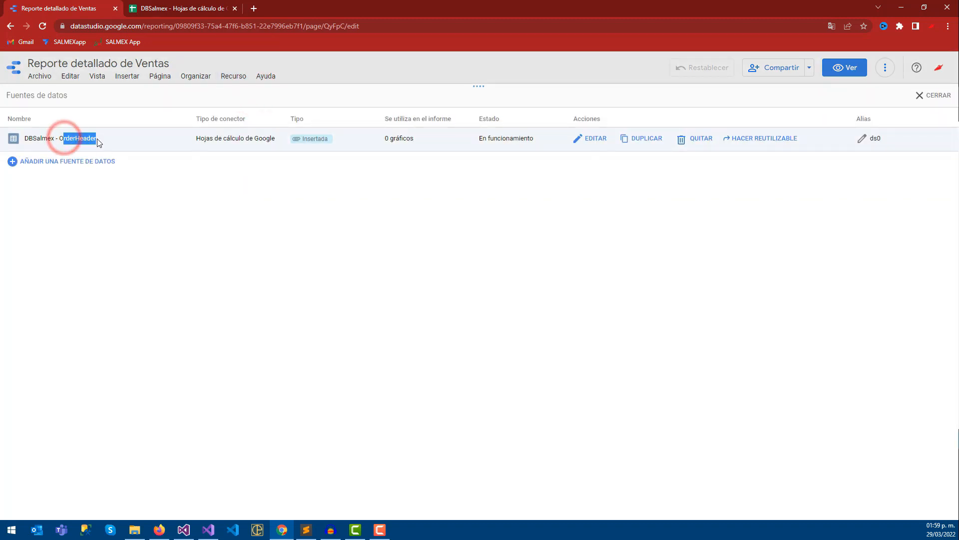
{"action": "left_click", "coordinate": [74, 162]}
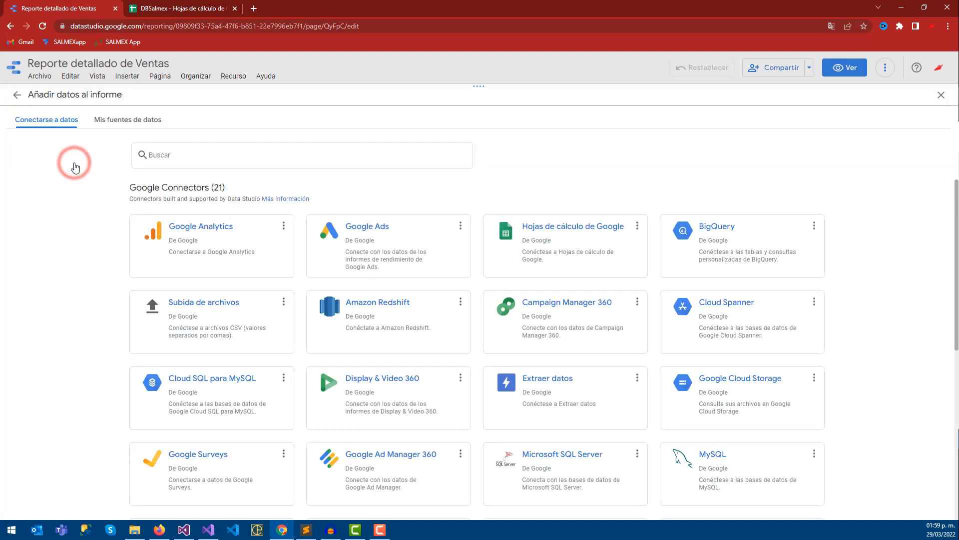
{"action": "left_click", "coordinate": [543, 230]}
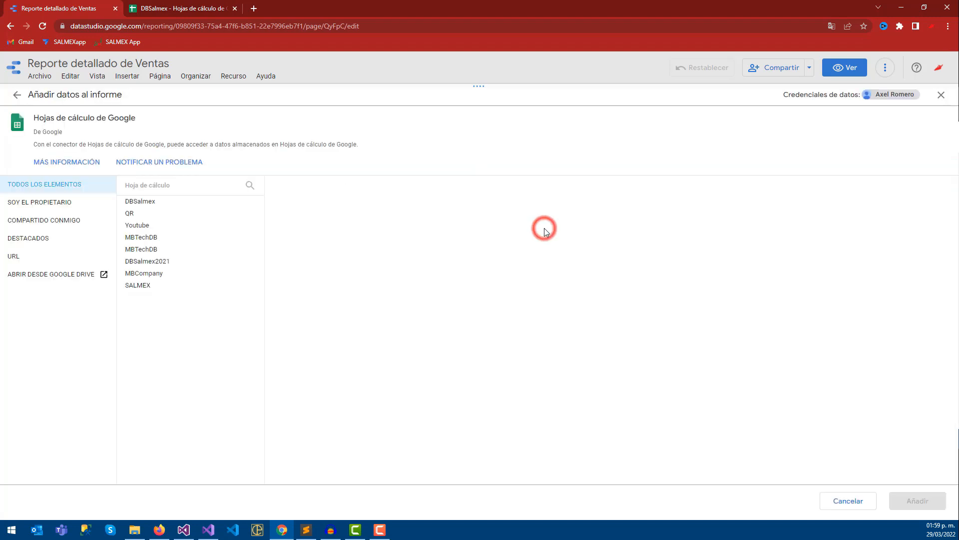
{"action": "left_click", "coordinate": [157, 202]}
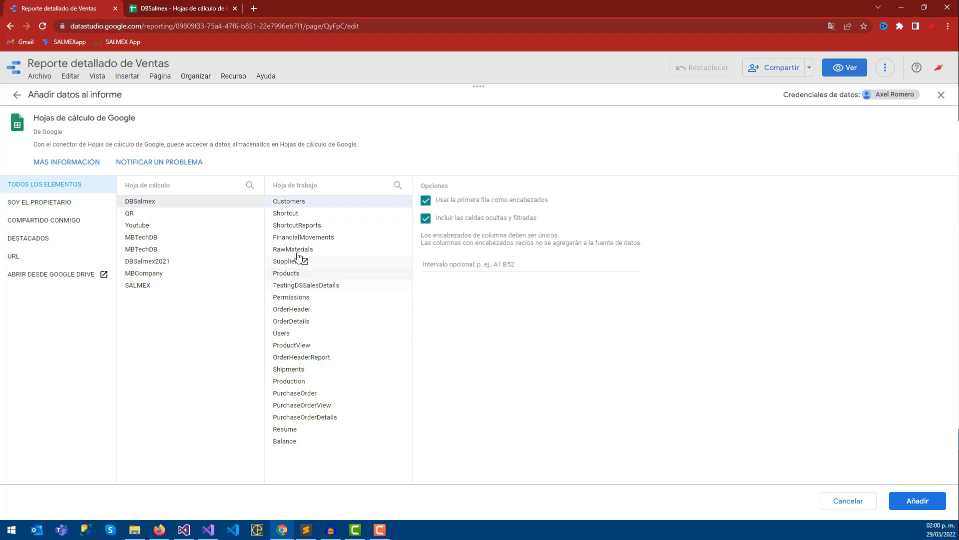
{"action": "left_click", "coordinate": [180, 10]}
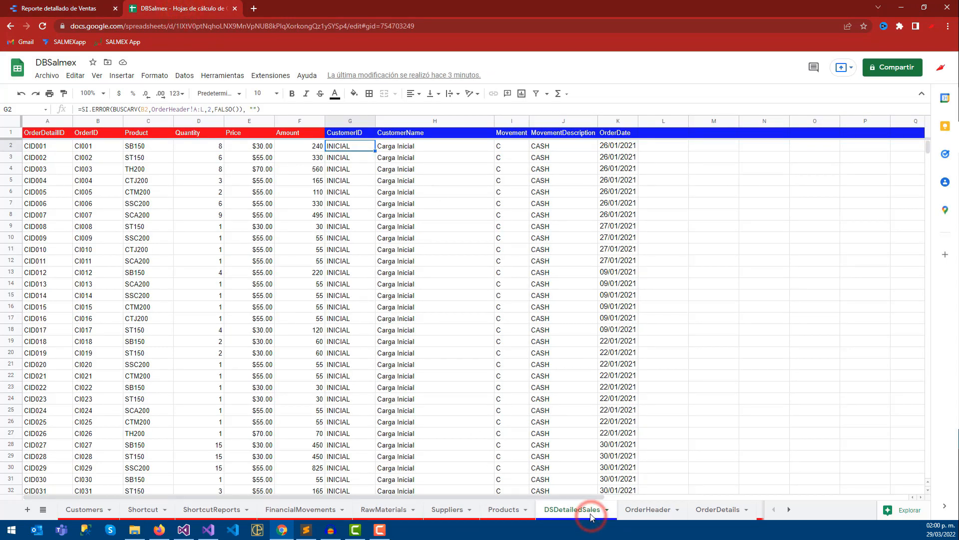
{"action": "left_click", "coordinate": [78, 5]}
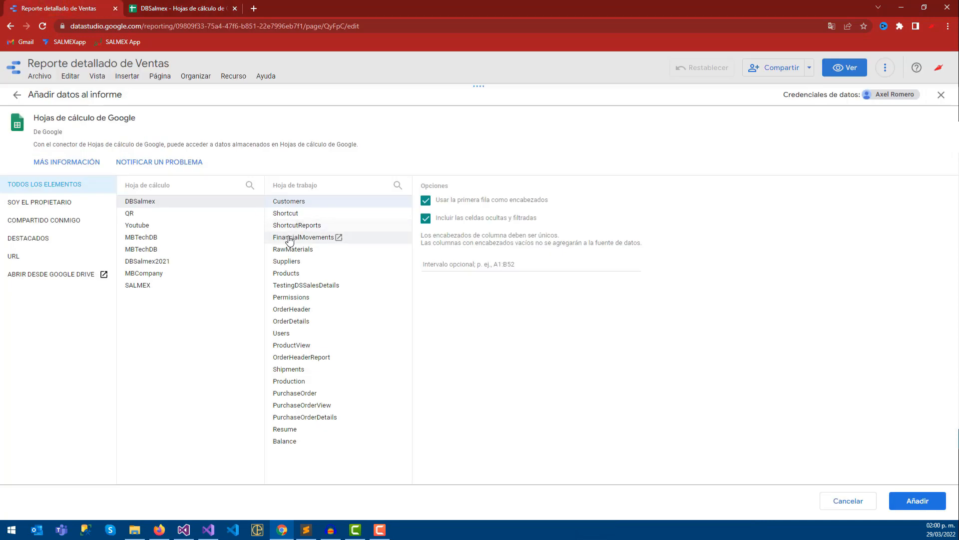
{"action": "left_click", "coordinate": [288, 287]}
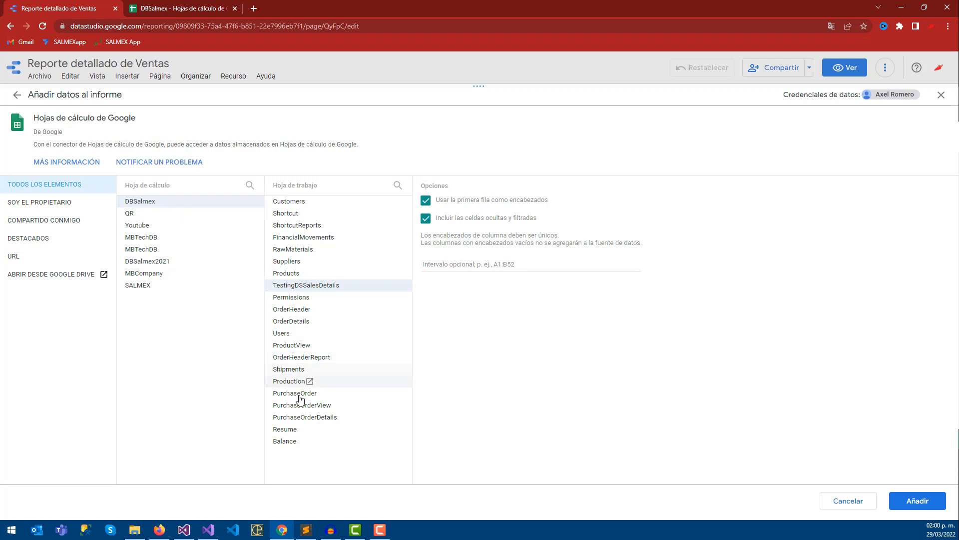
{"action": "left_click", "coordinate": [940, 98]}
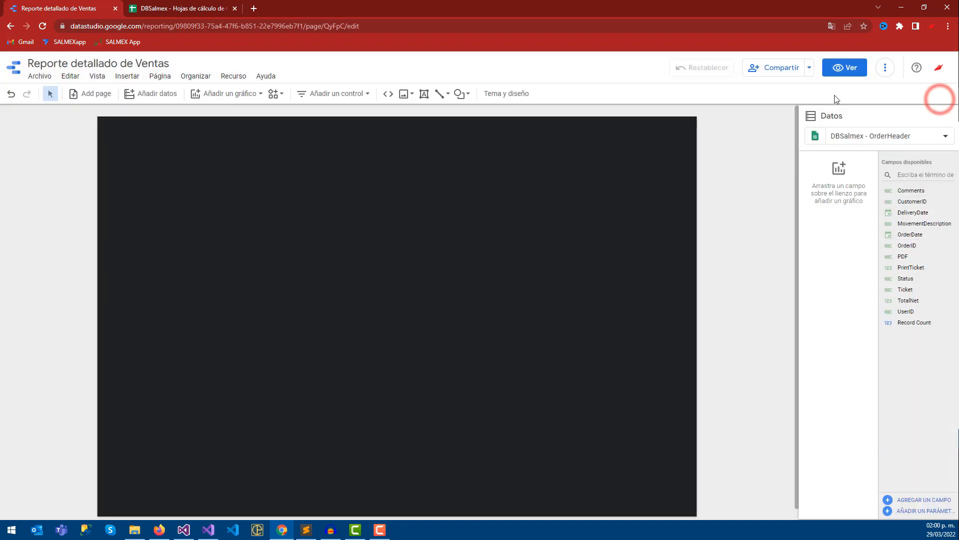
Reload the report and add the DSDetailedSales worksheet of the DBSalmex spreadsheet as a Google Sheets data source
{"action": "left_click", "coordinate": [43, 27]}
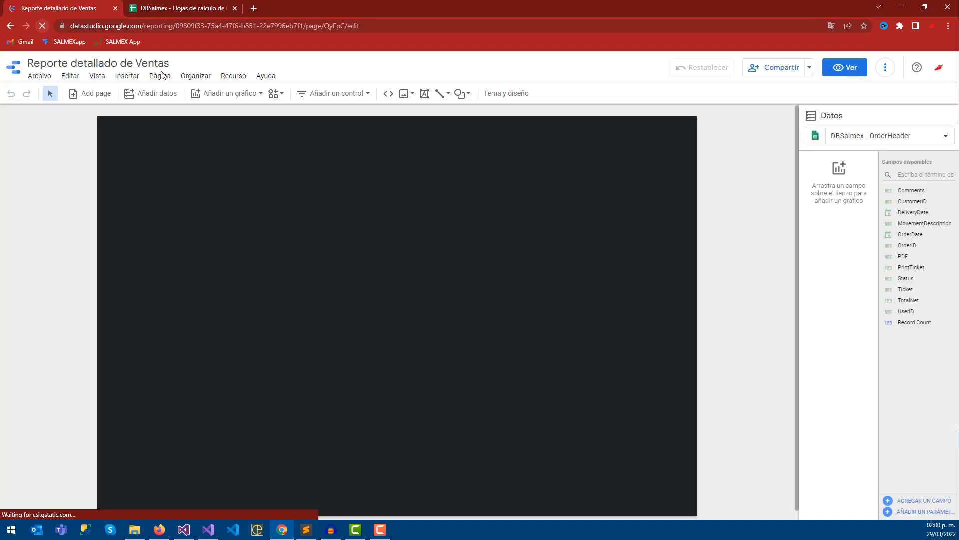
{"action": "left_click", "coordinate": [226, 77]}
{"action": "left_click", "coordinate": [254, 96]}
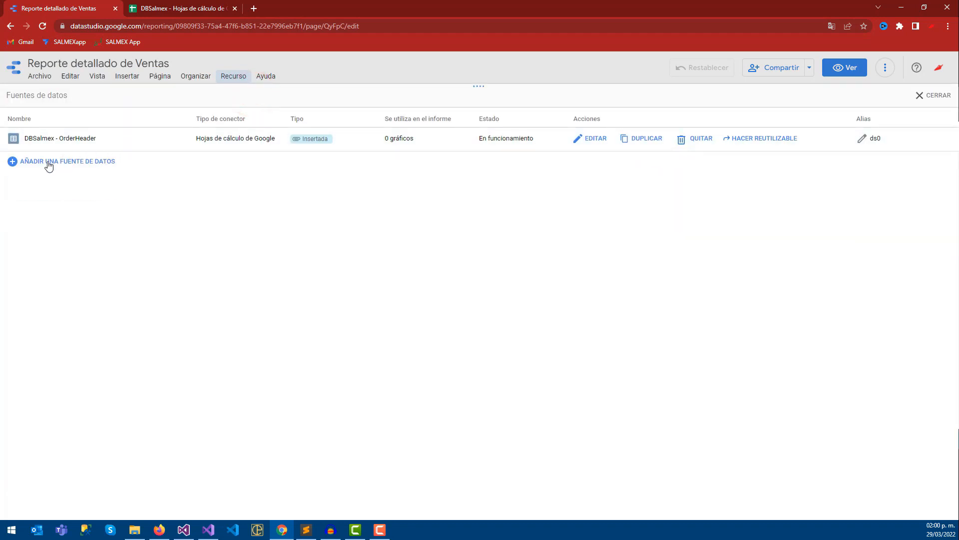
{"action": "left_click", "coordinate": [48, 163]}
{"action": "left_click", "coordinate": [556, 224]}
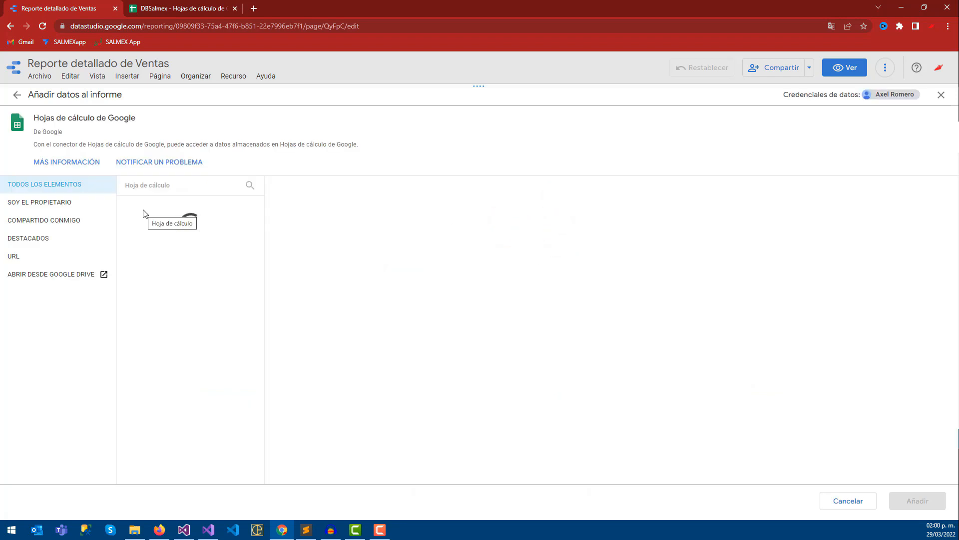
{"action": "left_click", "coordinate": [130, 202]}
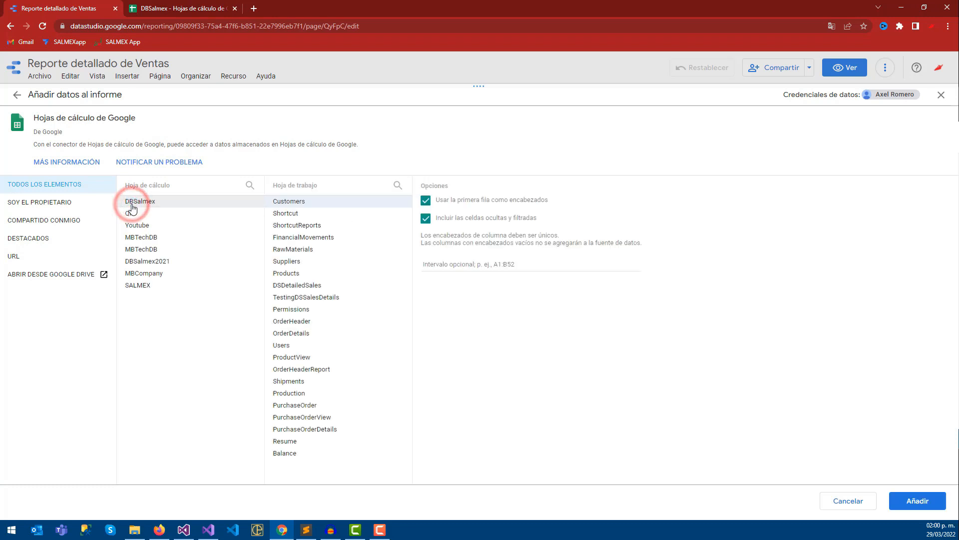
{"action": "left_click", "coordinate": [282, 284]}
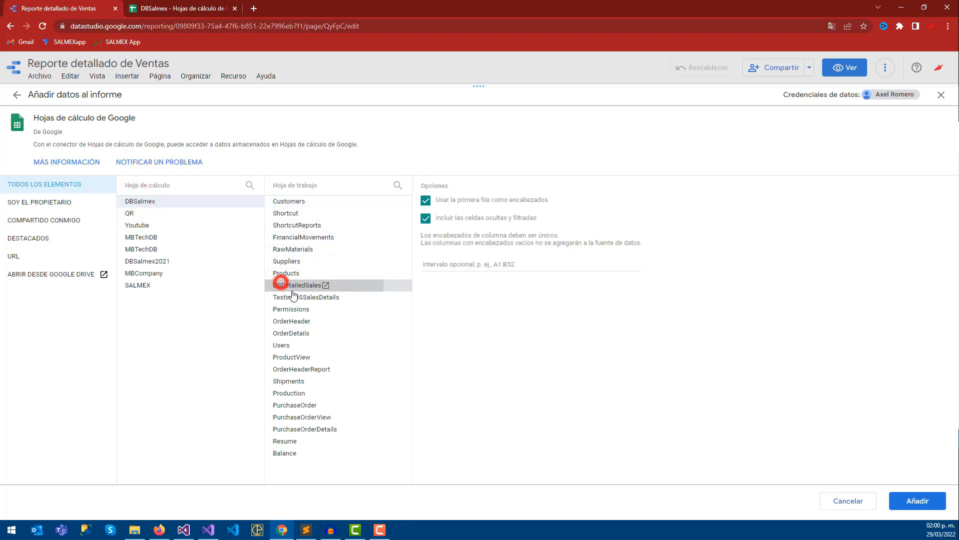
{"action": "left_click", "coordinate": [922, 505]}
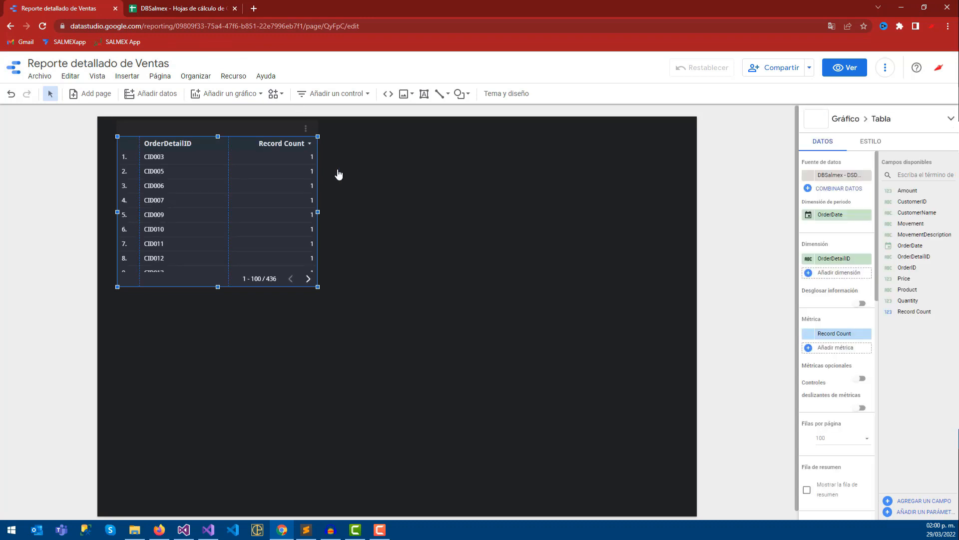
Delete the automatically inserted OrderDetailID table, and check the report's list of added data sources
{"action": "left_click", "coordinate": [361, 176]}
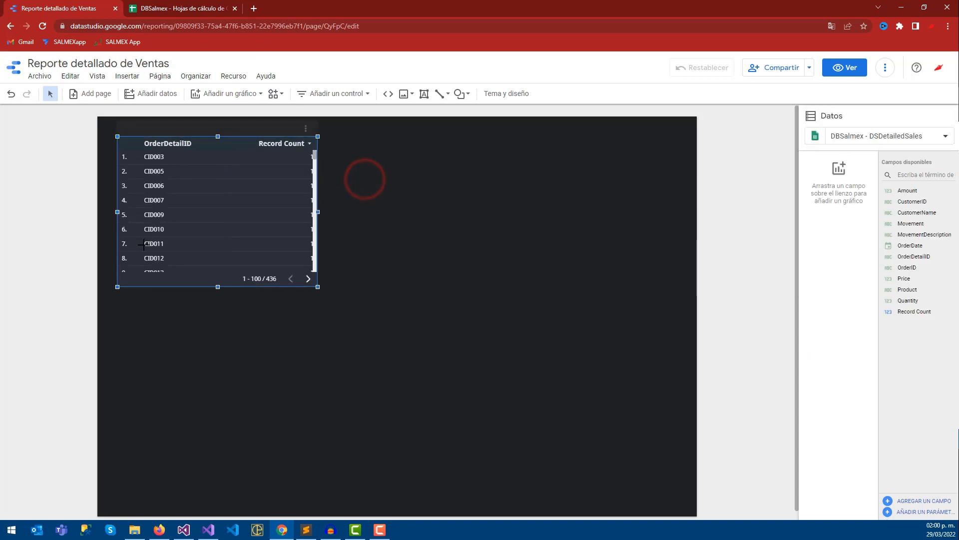
{"action": "key", "text": "Delete"}
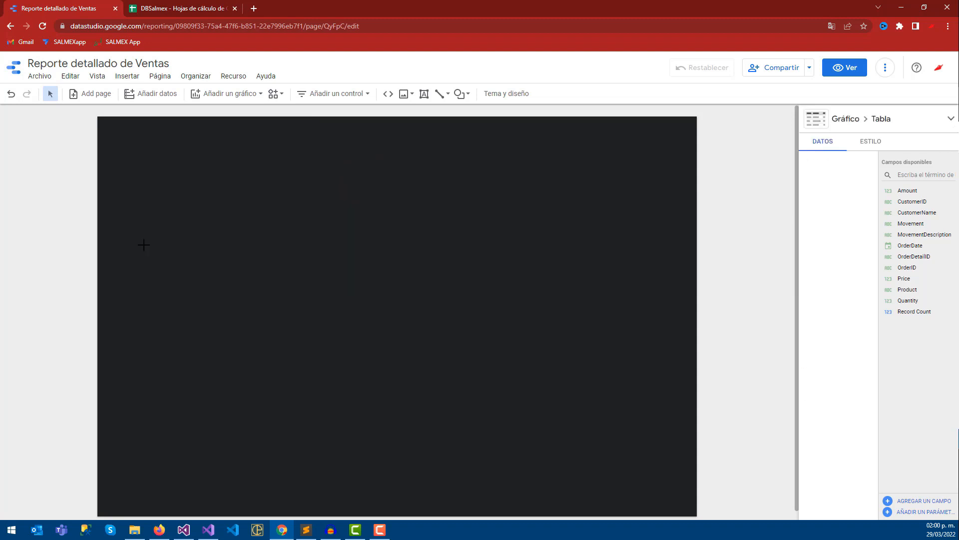
{"action": "left_click", "coordinate": [227, 77]}
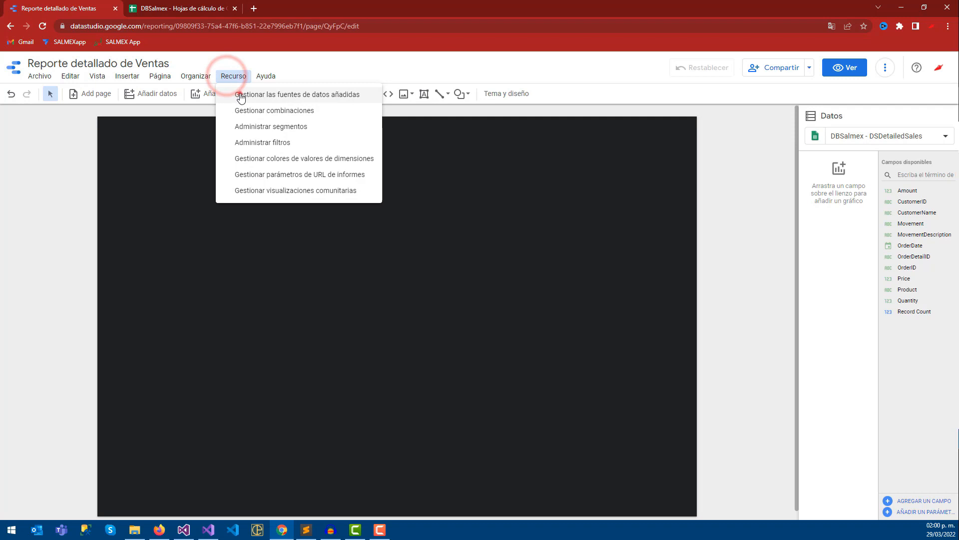
{"action": "left_click", "coordinate": [240, 93]}
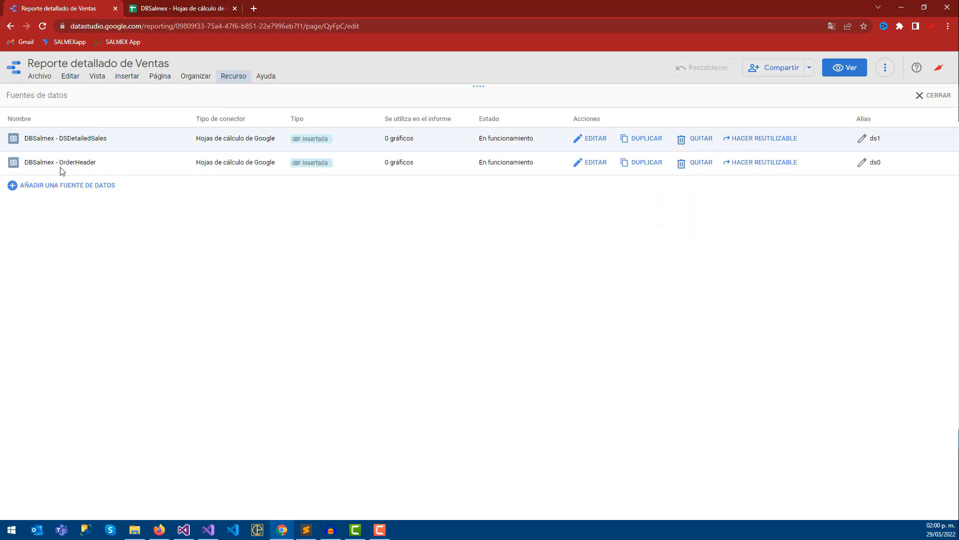
{"action": "left_click_drag", "start_coordinate": [65, 140], "coordinate": [88, 163]}
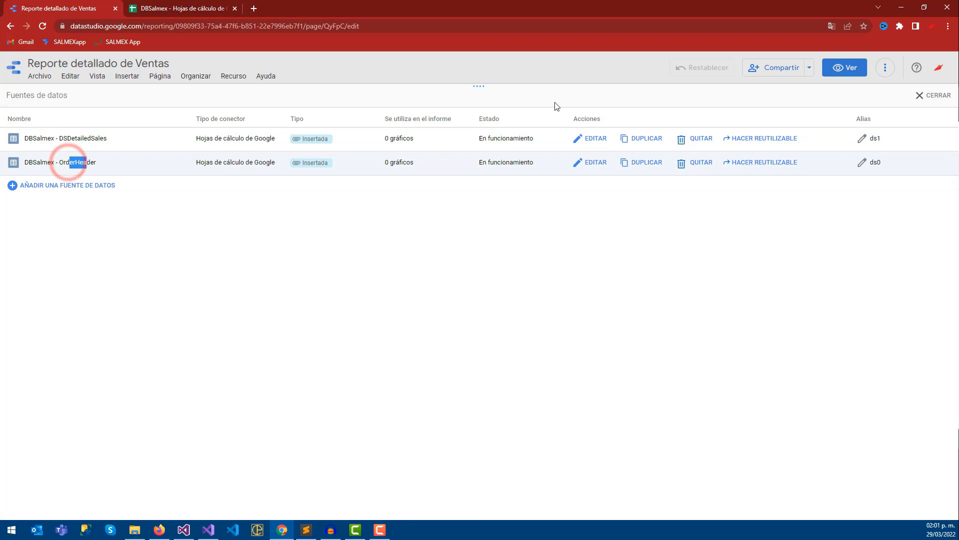
{"action": "left_click", "coordinate": [933, 96]}
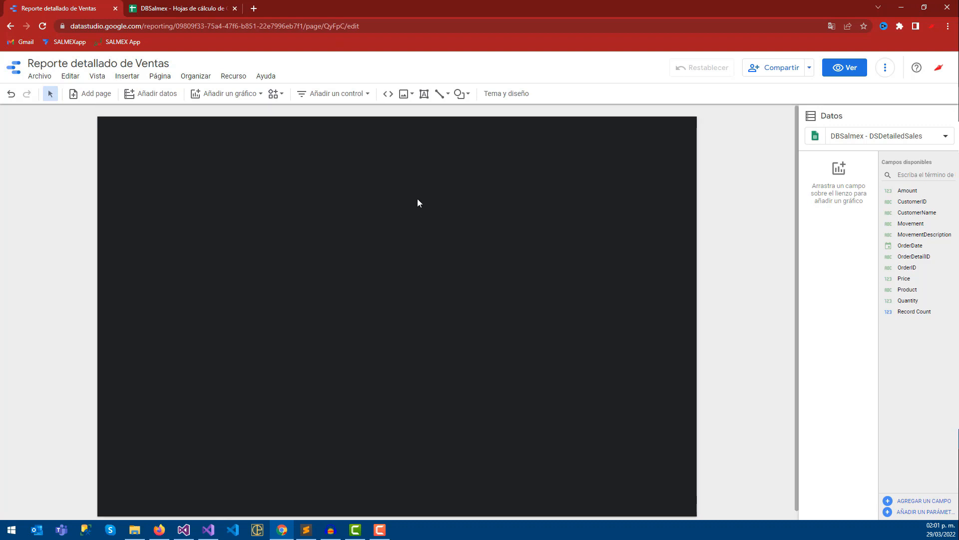
Draw a rectangle spanning the full page width along the canvas's upper edge as a header band
{"action": "left_click", "coordinate": [462, 95]}
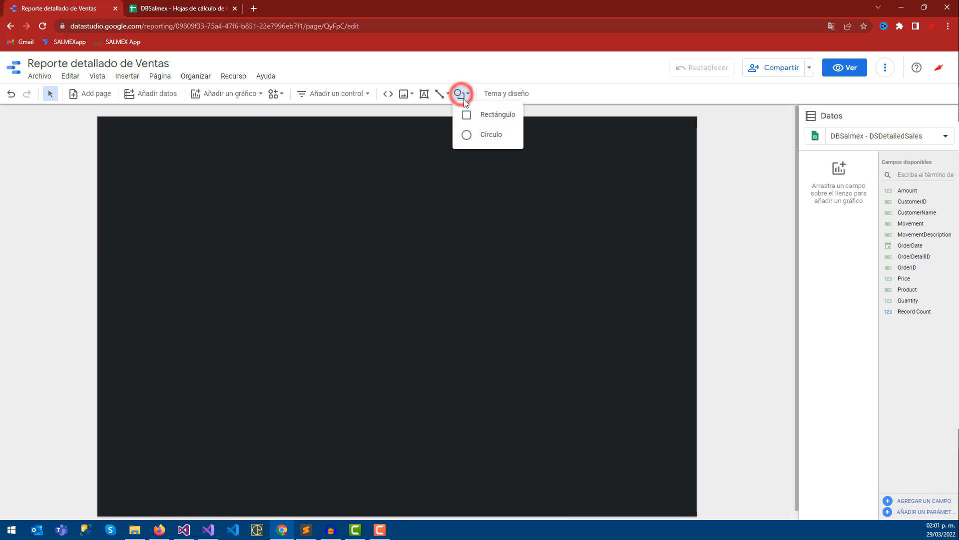
{"action": "left_click", "coordinate": [477, 123]}
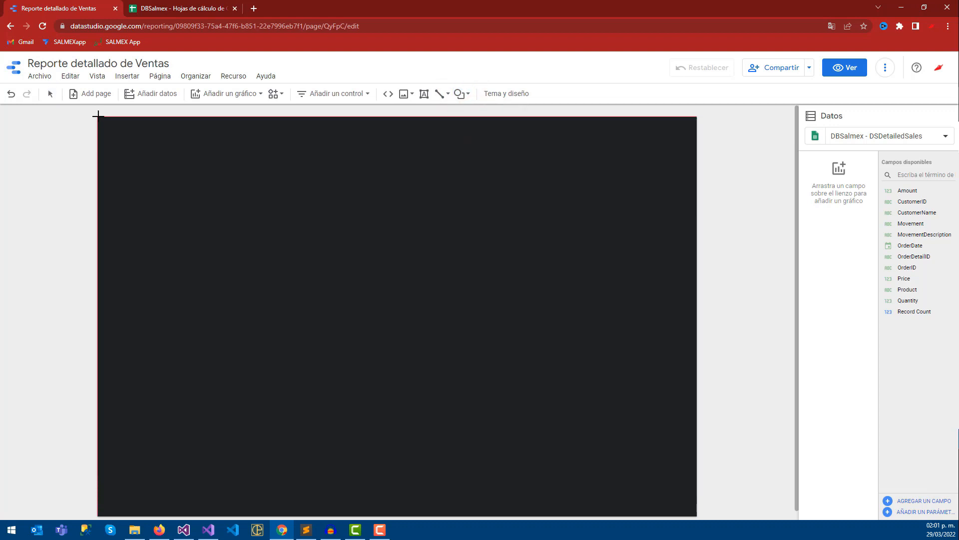
{"action": "left_click_drag", "start_coordinate": [97, 116], "coordinate": [696, 153]}
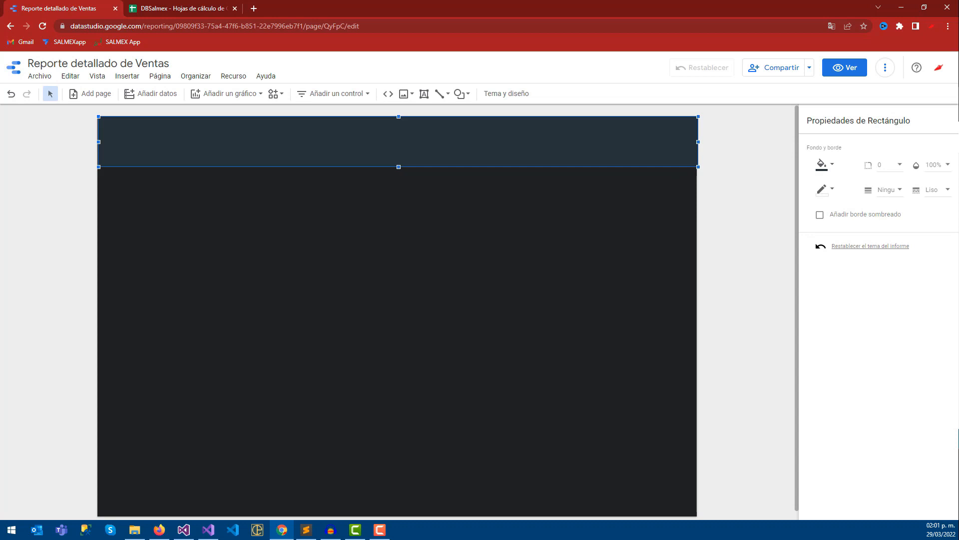
Open the custom color definition for the header rectangle's background and select its hex code
{"action": "key", "text": "alt+Tab"}
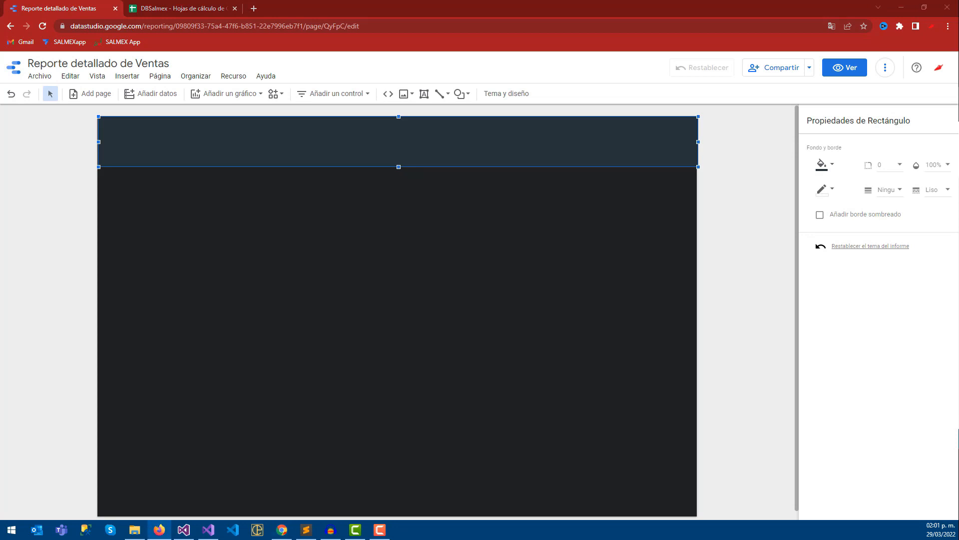
{"action": "left_click", "coordinate": [832, 170]}
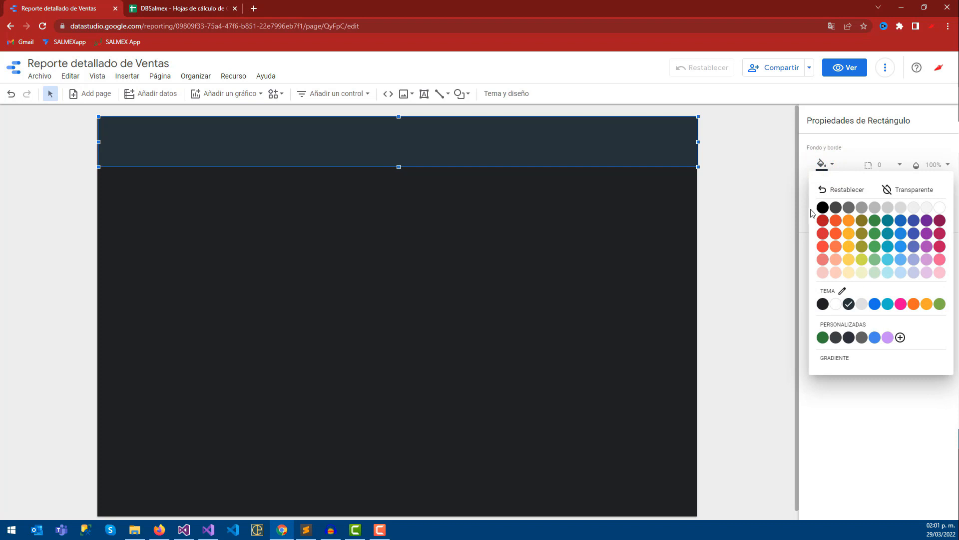
{"action": "left_click", "coordinate": [901, 339]}
{"action": "left_click", "coordinate": [453, 217]}
{"action": "left_click_drag", "start_coordinate": [448, 217], "coordinate": [392, 223]}
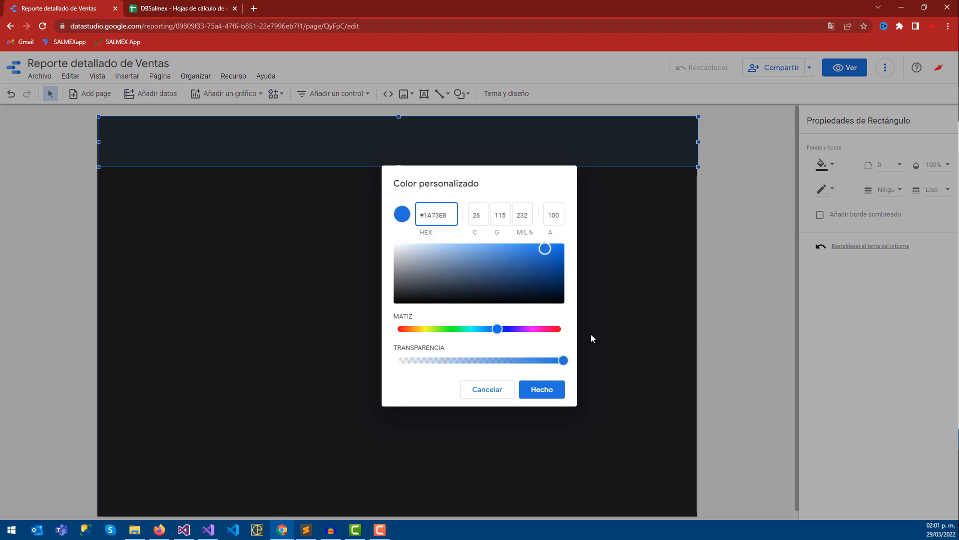
Apply the custom colour #1A73E8 as both the fill and the border of the header rectangle
{"action": "left_click", "coordinate": [546, 390]}
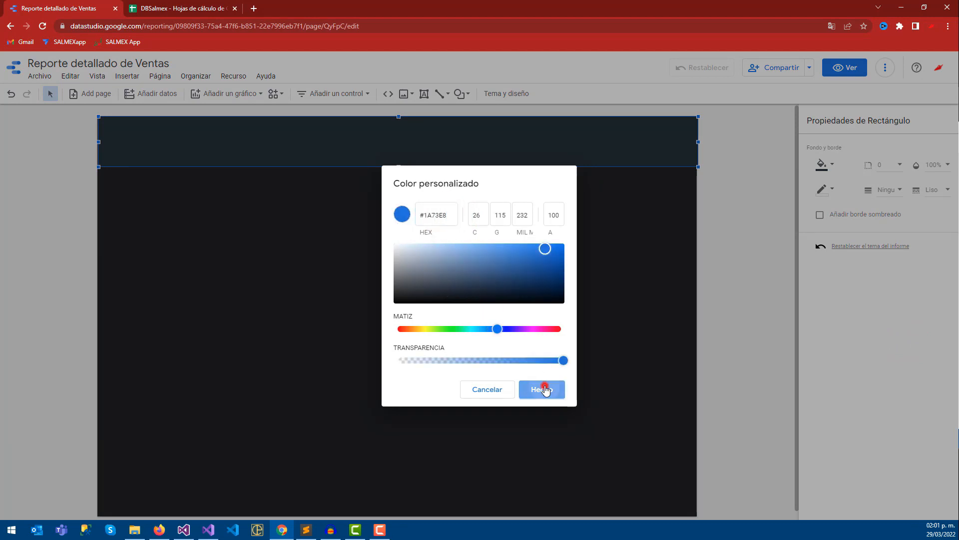
{"action": "left_click", "coordinate": [428, 232]}
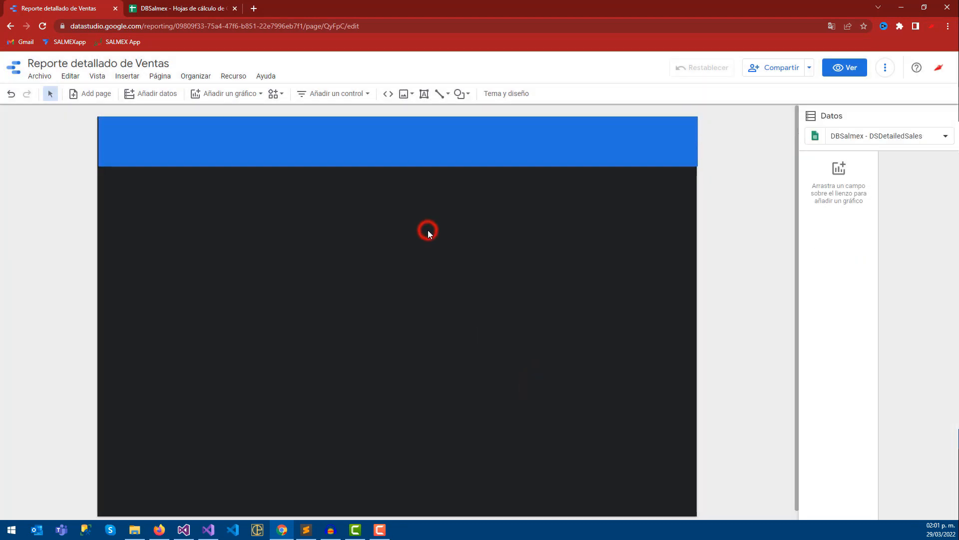
{"action": "left_click", "coordinate": [455, 144]}
{"action": "left_click", "coordinate": [825, 190]}
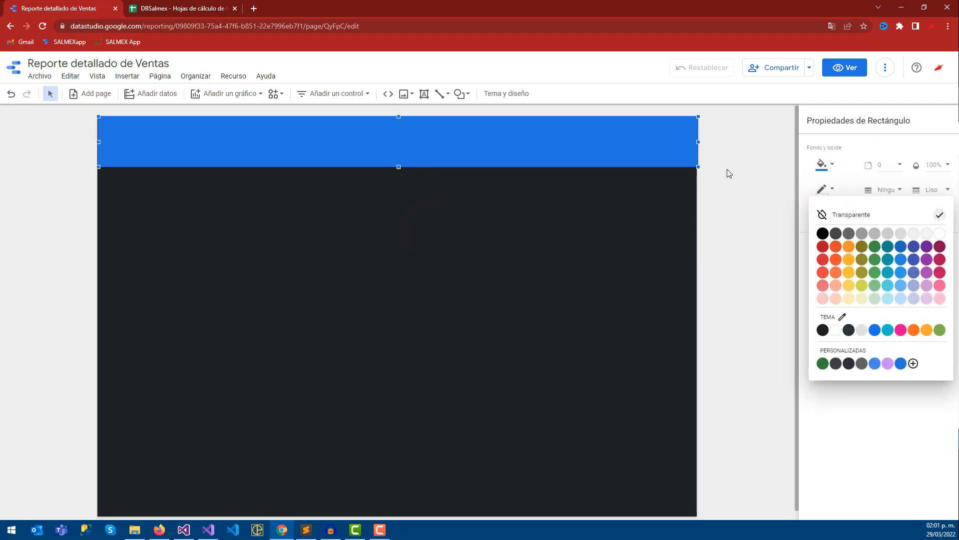
{"action": "left_click", "coordinate": [875, 364]}
{"action": "left_click", "coordinate": [830, 191]}
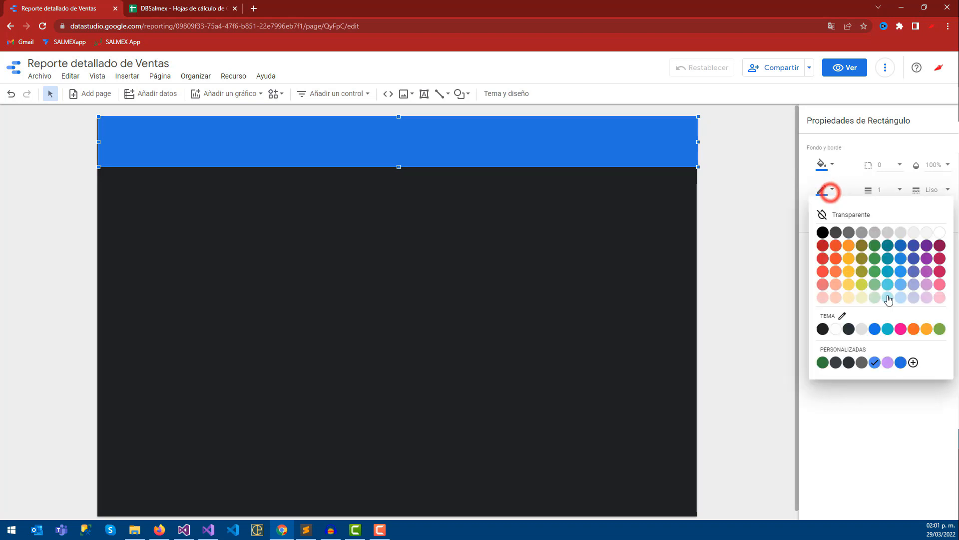
{"action": "left_click", "coordinate": [914, 362]}
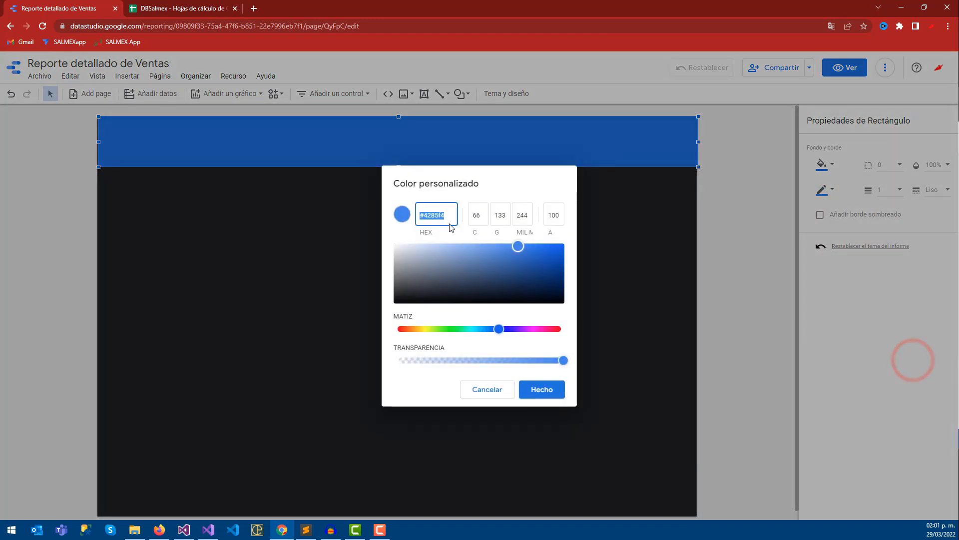
{"action": "type", "text": "#1A73E8"}
{"action": "left_click", "coordinate": [552, 391]}
{"action": "left_click", "coordinate": [601, 280]}
Adjust the side edges of the header rectangle so that they line up with the report page's edges
{"action": "left_click", "coordinate": [641, 166]}
{"action": "left_click", "coordinate": [669, 149]}
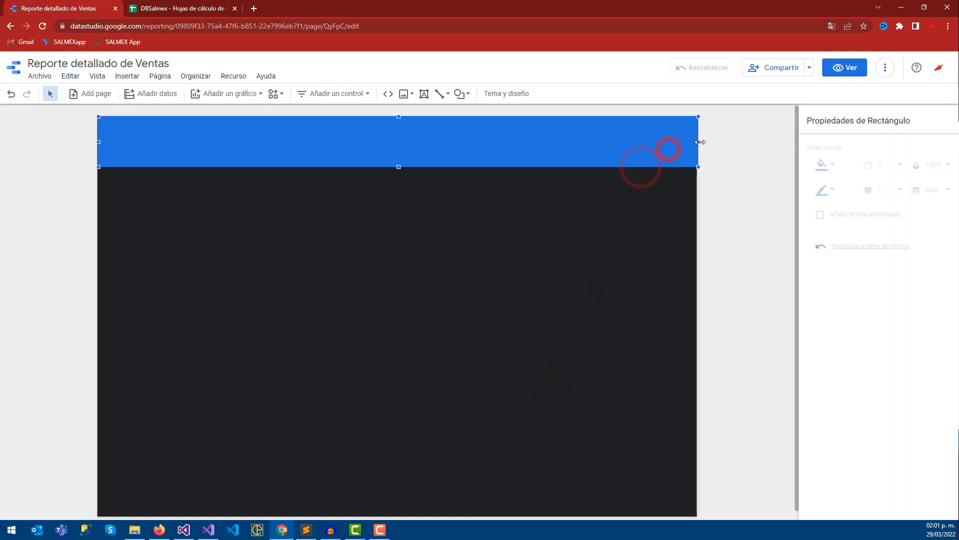
{"action": "left_click", "coordinate": [193, 140]}
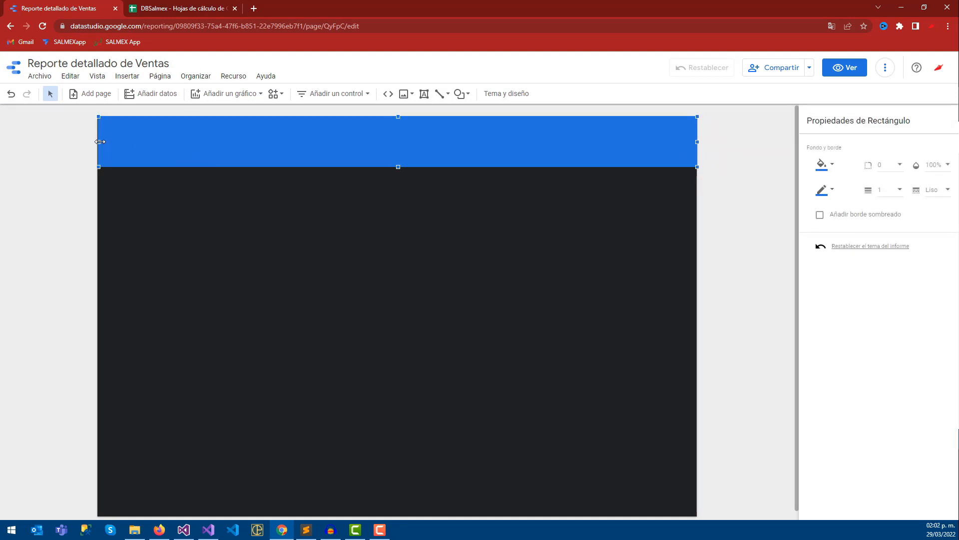
{"action": "left_click", "coordinate": [76, 156]}
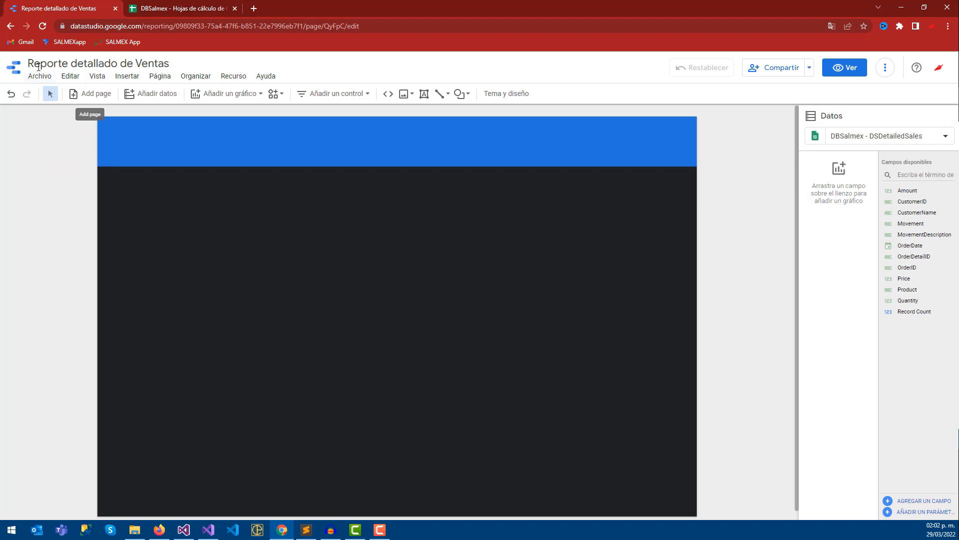
{"action": "left_click", "coordinate": [136, 80]}
{"action": "scroll", "coordinate": [200, 390], "scroll_direction": "down", "scroll_amount": 3}
{"action": "left_click", "coordinate": [140, 431]}
{"action": "left_click_drag", "start_coordinate": [201, 210], "coordinate": [251, 244]}
{"action": "left_click", "coordinate": [300, 222]}
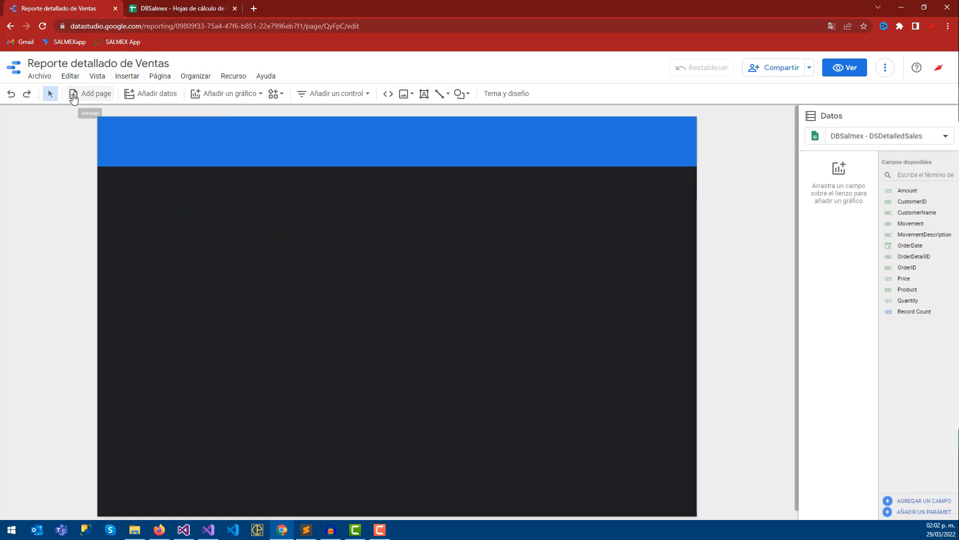
Insert an image in the blue header band and load the file BlackLogo.png into it
{"action": "left_click", "coordinate": [127, 76]}
{"action": "scroll", "coordinate": [149, 429], "scroll_direction": "down", "scroll_amount": 5}
{"action": "left_click", "coordinate": [149, 441]}
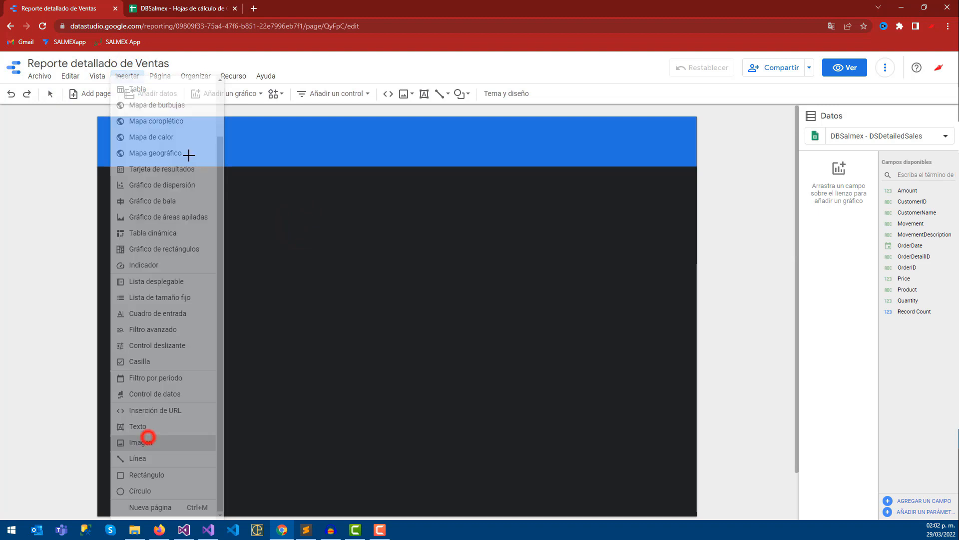
{"action": "left_click_drag", "start_coordinate": [187, 128], "coordinate": [232, 153]}
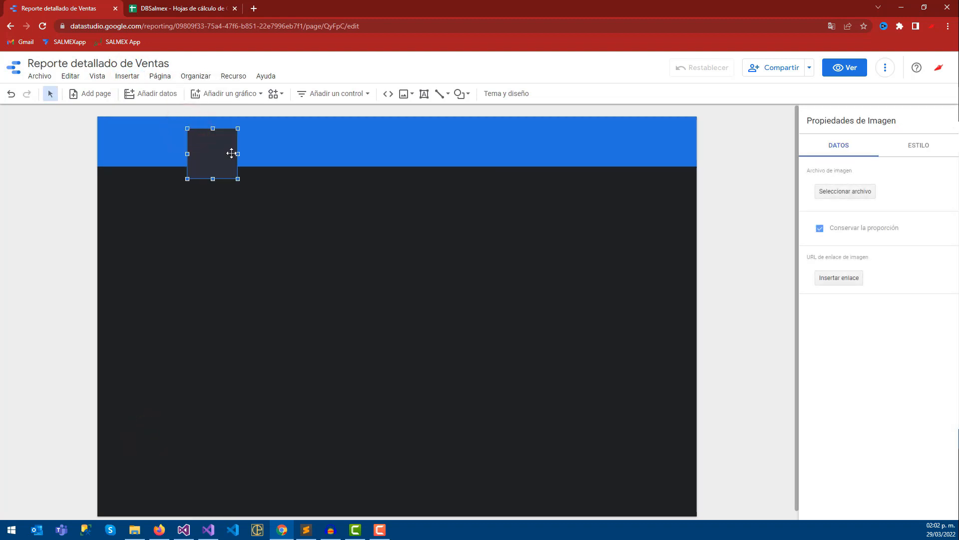
{"action": "left_click", "coordinate": [836, 193]}
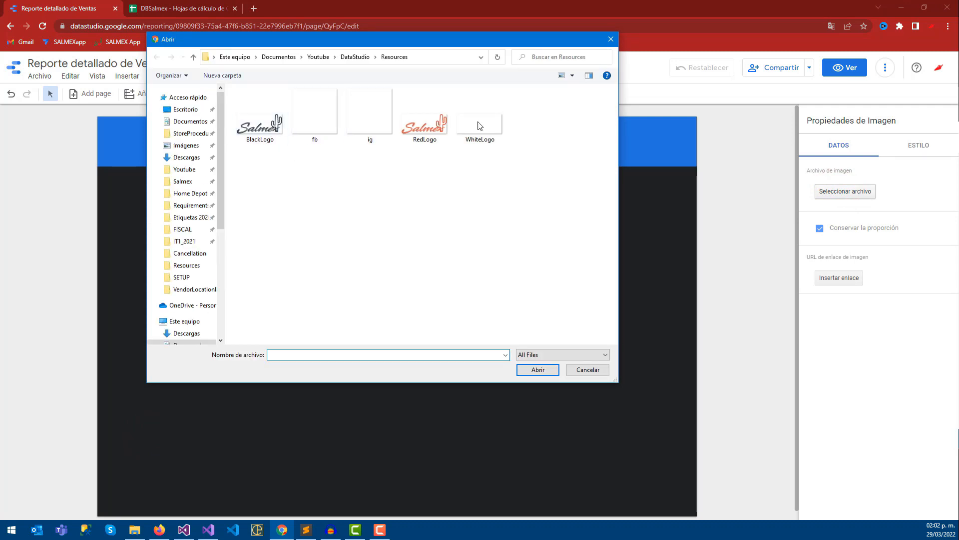
{"action": "left_click", "coordinate": [278, 131]}
{"action": "left_click", "coordinate": [538, 369]}
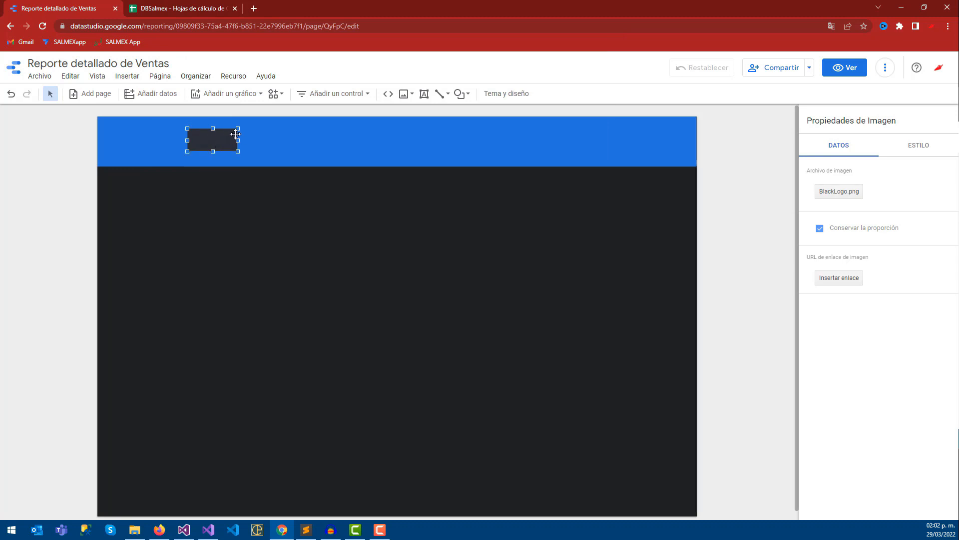
Set the logo image's background and border to the blue theme colour Paleta del gráfico 1
{"action": "left_click", "coordinate": [914, 146]}
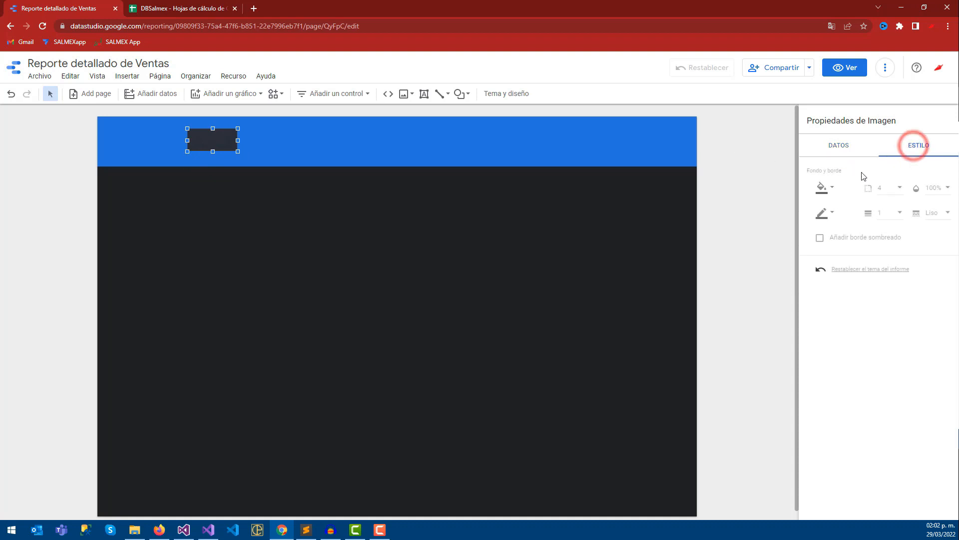
{"action": "left_click", "coordinate": [833, 190]}
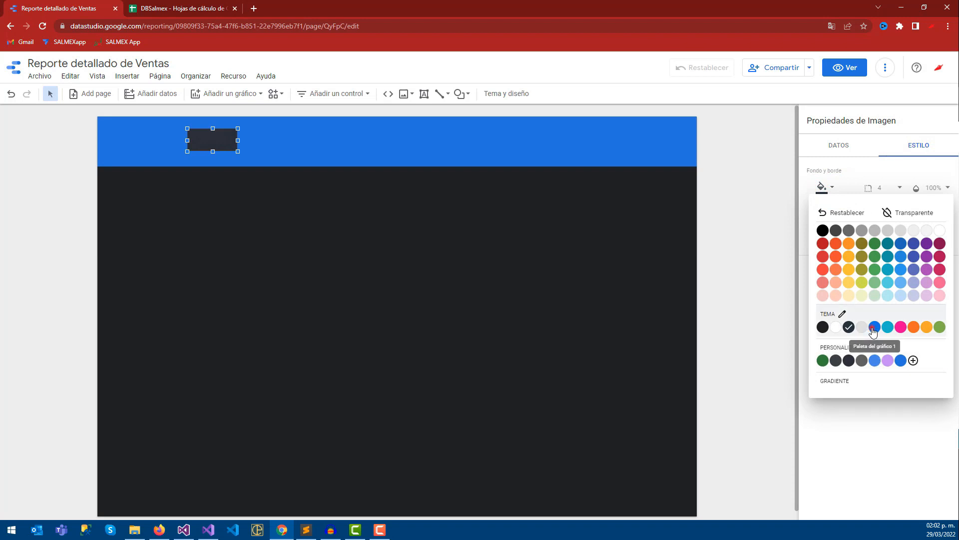
{"action": "left_click", "coordinate": [873, 329]}
{"action": "left_click", "coordinate": [832, 213]}
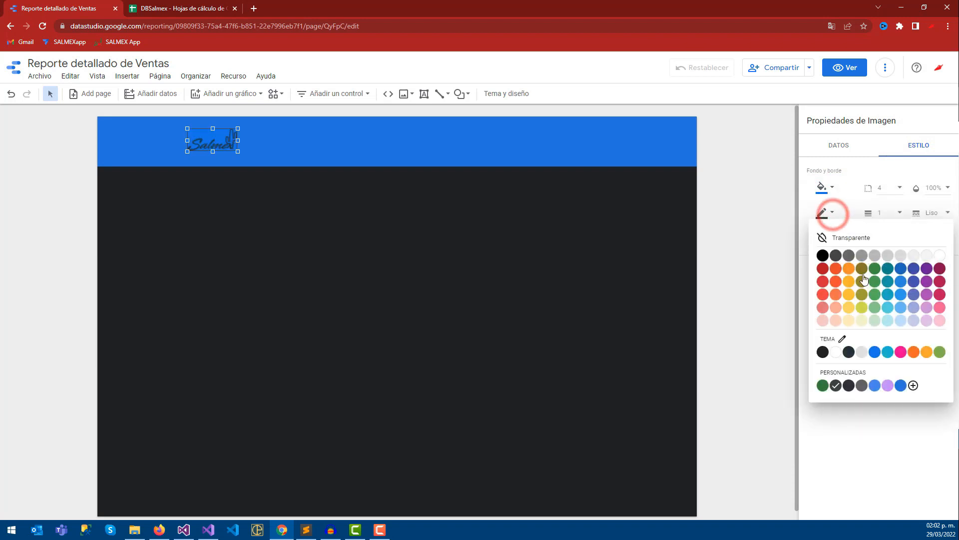
{"action": "left_click", "coordinate": [875, 352]}
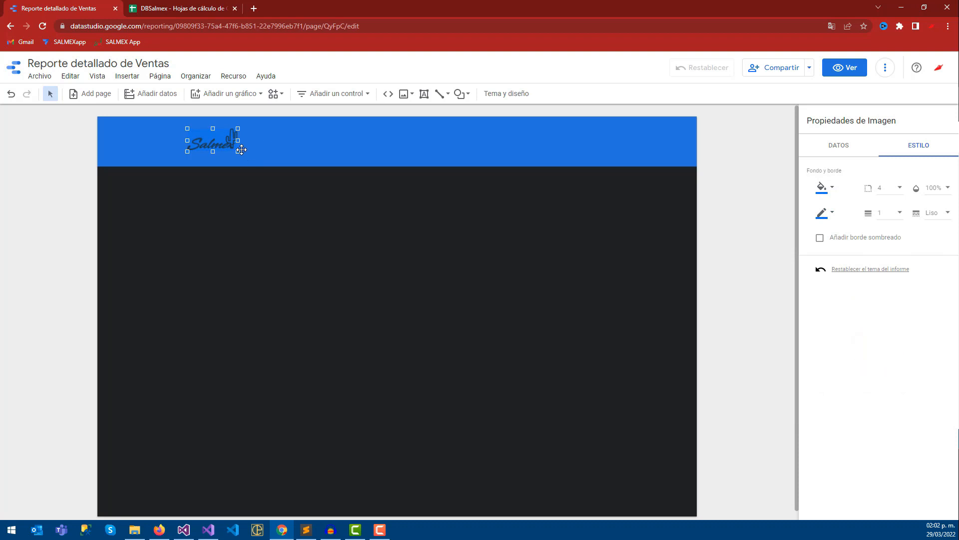
Enlarge the logo and place it at the left end of the header band, centred vertically
{"action": "left_click_drag", "start_coordinate": [239, 151], "coordinate": [179, 144]}
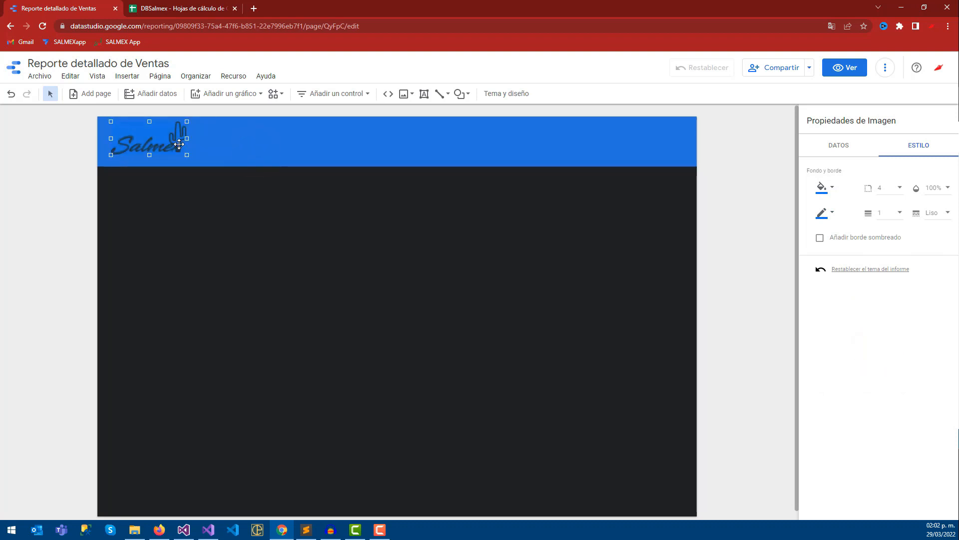
{"action": "left_click", "coordinate": [307, 253]}
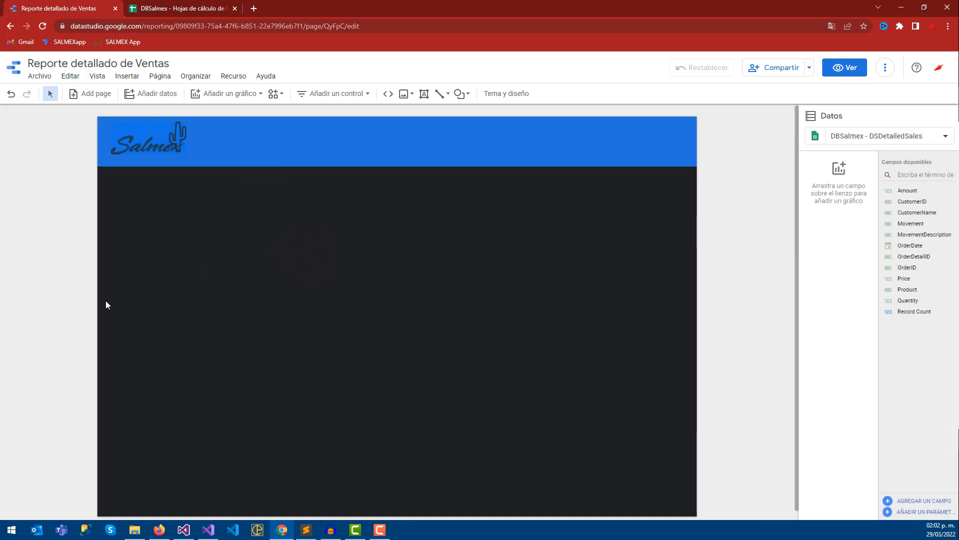
{"action": "left_click", "coordinate": [148, 146]}
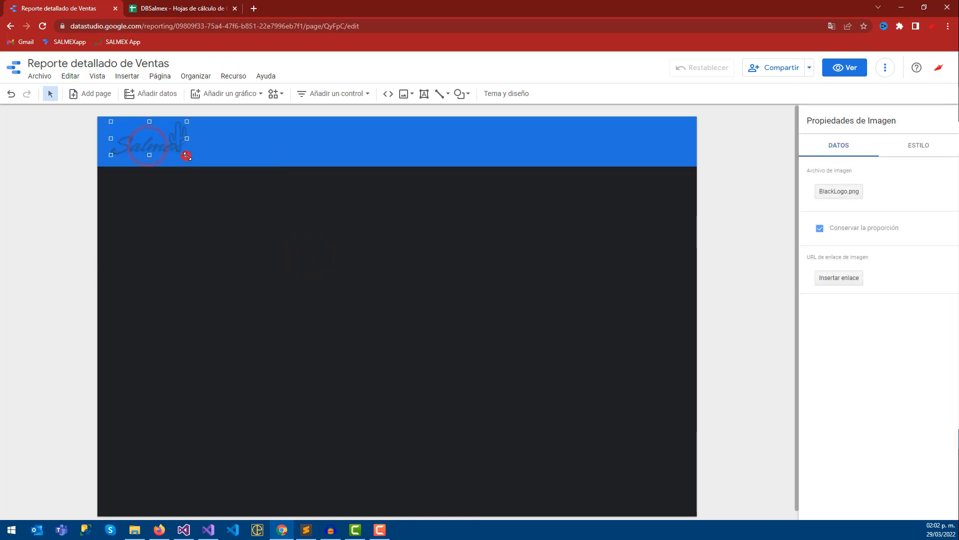
{"action": "left_click_drag", "start_coordinate": [176, 140], "coordinate": [172, 147]}
{"action": "left_click", "coordinate": [92, 179]}
{"action": "left_click", "coordinate": [145, 150]}
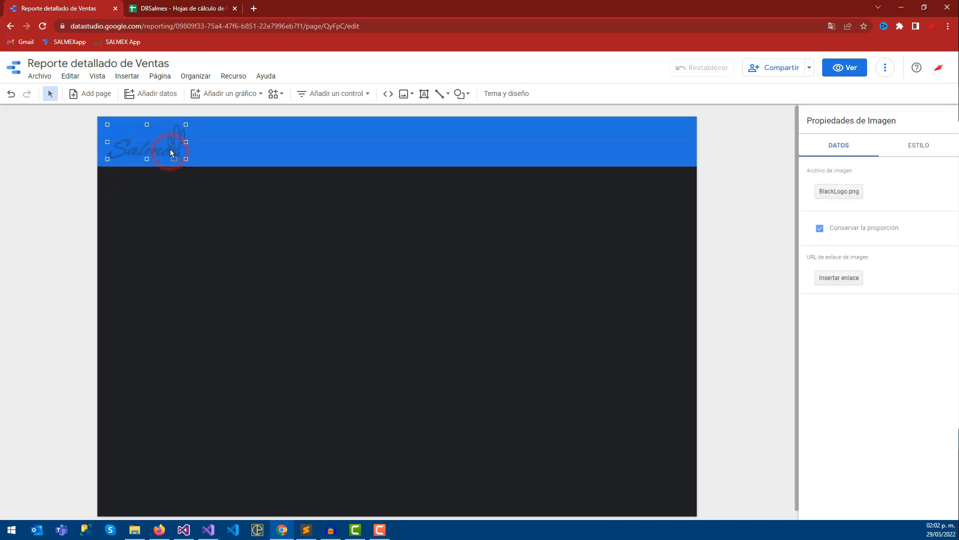
{"action": "left_click", "coordinate": [69, 183]}
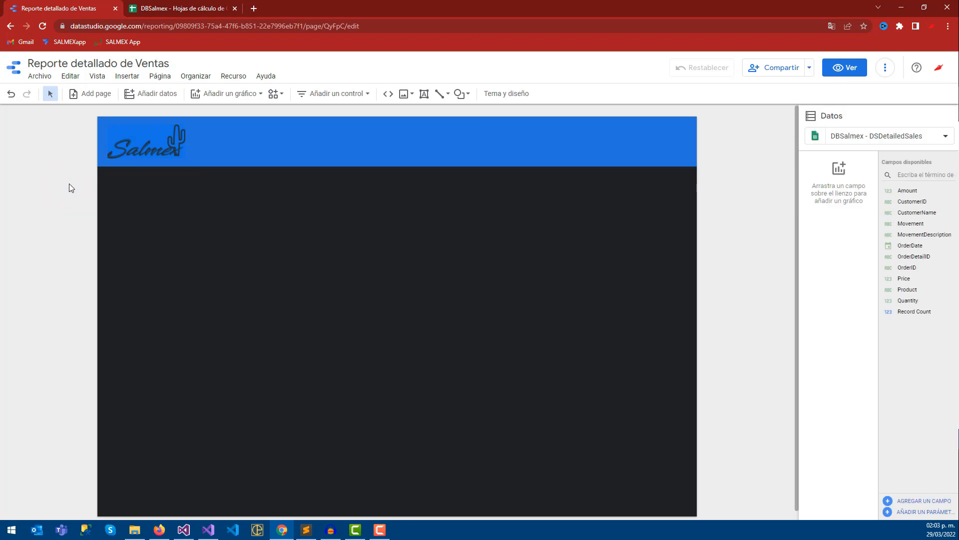
Insert a text box in the header band beside the logo with the title "REPORTE DETALLADO DE VENTAS"
{"action": "left_click", "coordinate": [97, 75]}
{"action": "left_click", "coordinate": [142, 77]}
{"action": "left_click", "coordinate": [134, 77]}
{"action": "scroll", "coordinate": [180, 440], "scroll_direction": "down", "scroll_amount": 2}
{"action": "left_click", "coordinate": [141, 429]}
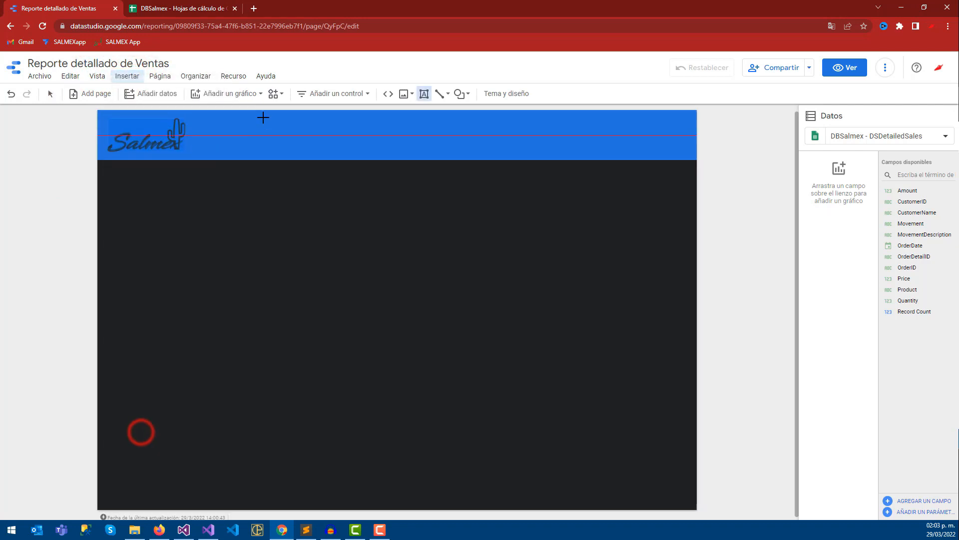
{"action": "left_click_drag", "start_coordinate": [262, 121], "coordinate": [515, 146]}
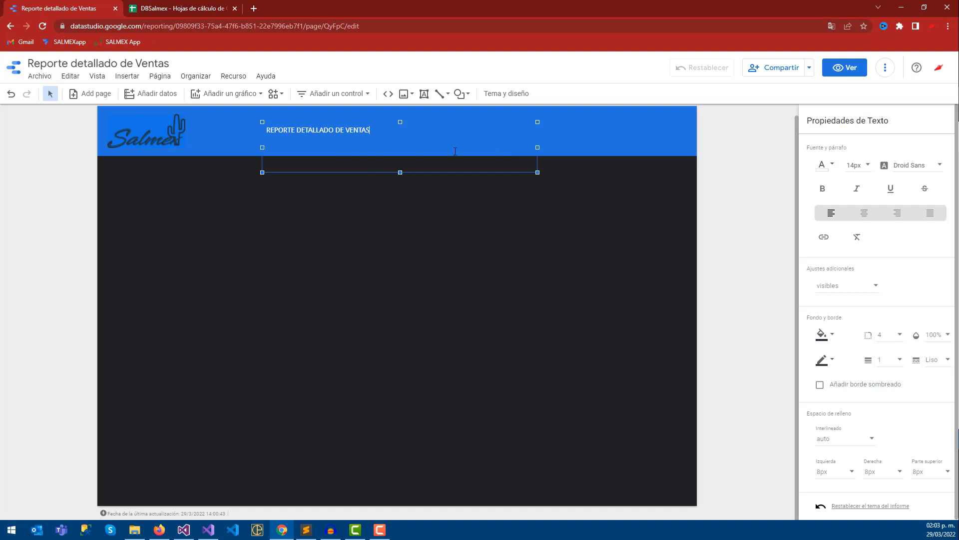
Set the header title's font to Raleway and its size to 24 px
{"action": "left_click", "coordinate": [912, 166]}
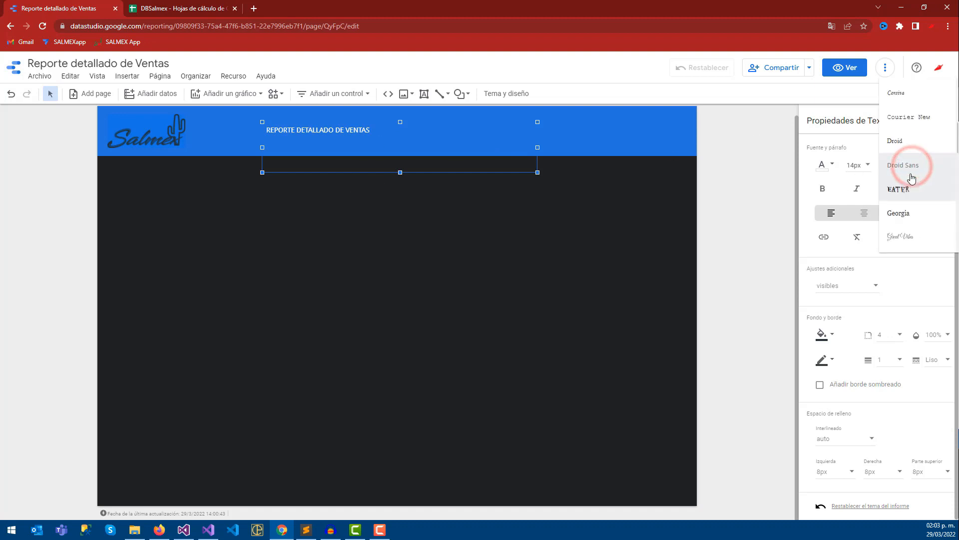
{"action": "scroll", "coordinate": [915, 193], "scroll_direction": "down", "scroll_amount": 5}
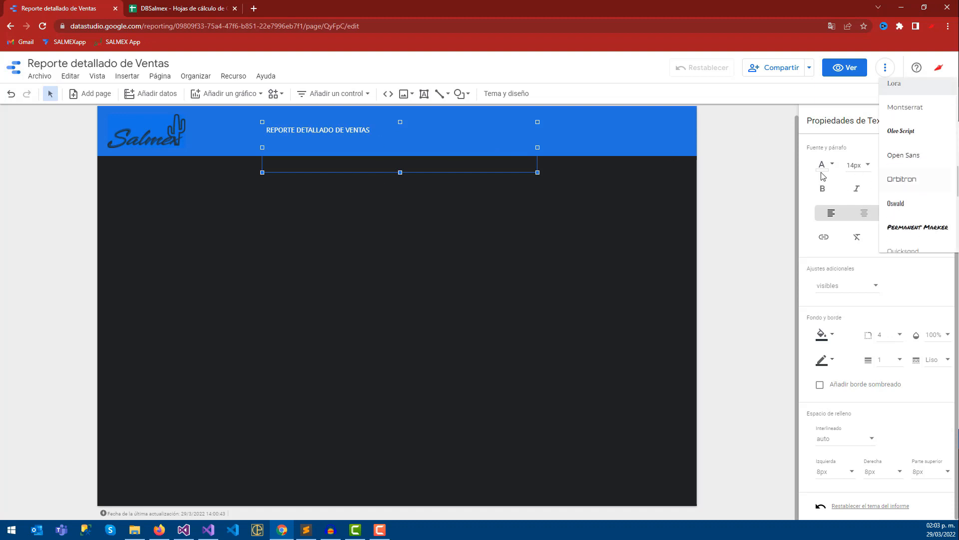
{"action": "left_click", "coordinate": [369, 131]}
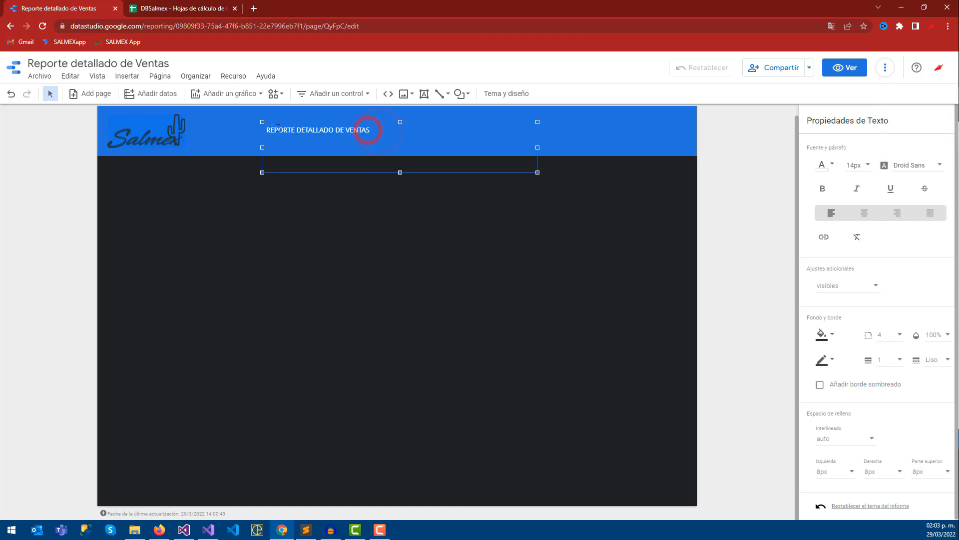
{"action": "left_click", "coordinate": [923, 166]}
{"action": "scroll", "coordinate": [917, 170], "scroll_direction": "down", "scroll_amount": 4}
{"action": "scroll", "coordinate": [912, 184], "scroll_direction": "down", "scroll_amount": 5}
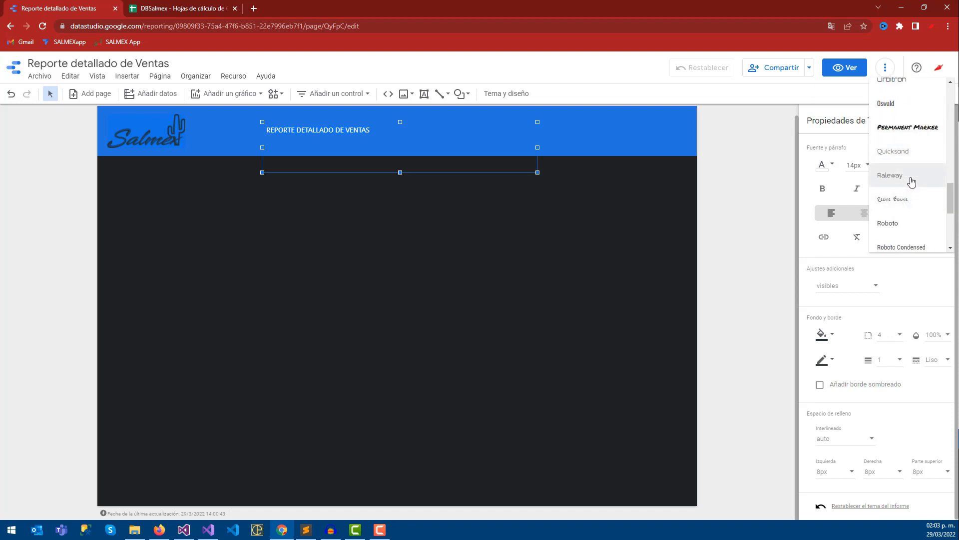
{"action": "left_click", "coordinate": [912, 180]}
{"action": "left_click", "coordinate": [867, 165]}
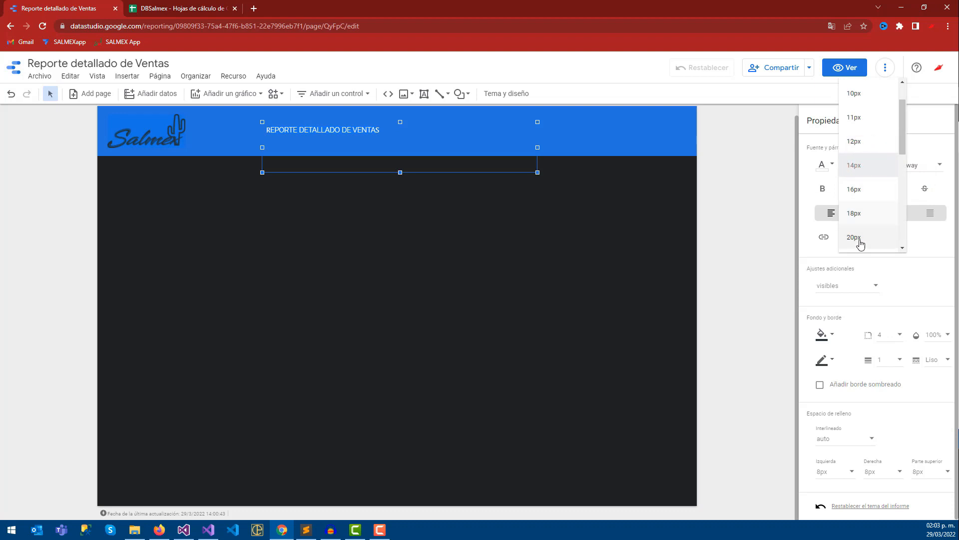
{"action": "left_click", "coordinate": [857, 212]}
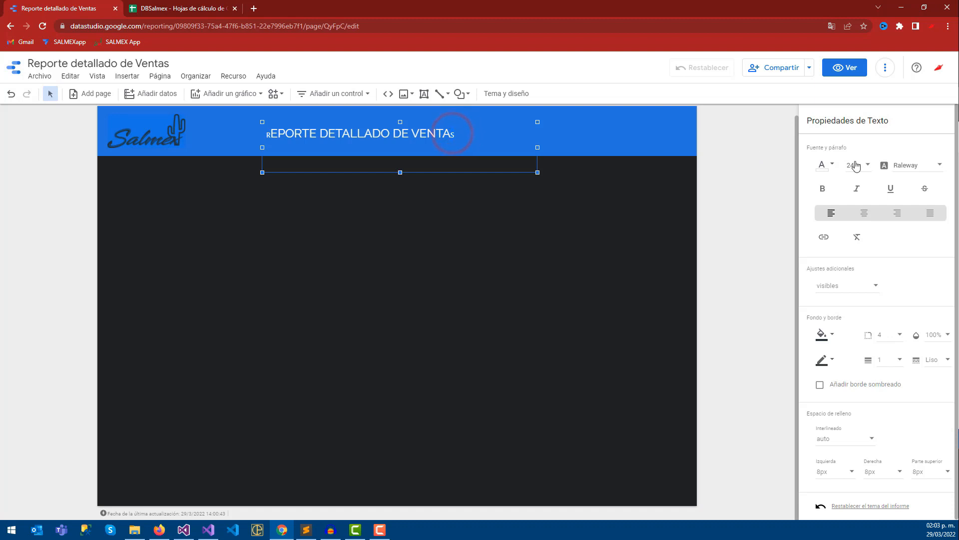
Reselect the full header title, including its first and last letters, and set it to Raleway at 16 px
{"action": "left_click", "coordinate": [487, 130]}
{"action": "left_click_drag", "start_coordinate": [456, 131], "coordinate": [383, 132]}
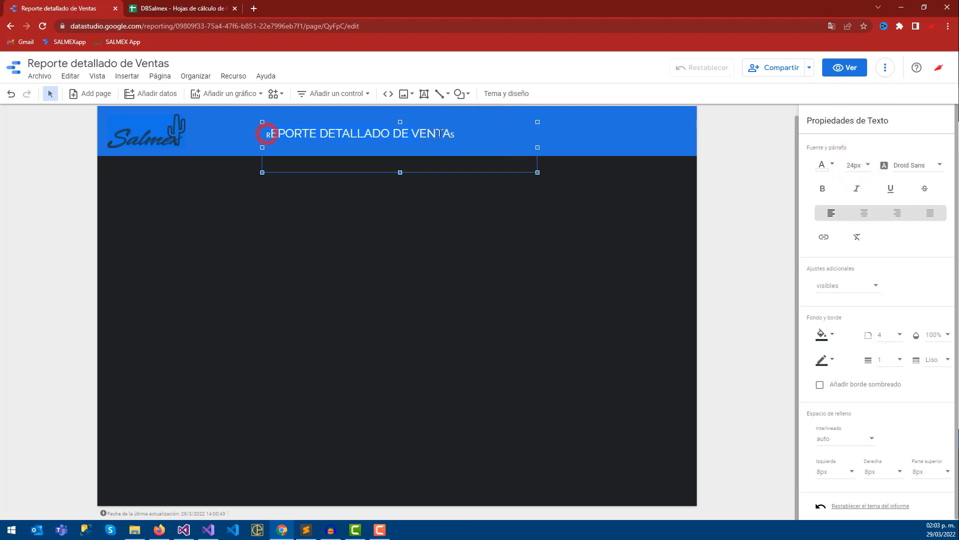
{"action": "left_click", "coordinate": [912, 165]}
{"action": "scroll", "coordinate": [911, 259], "scroll_direction": "down", "scroll_amount": 5}
{"action": "scroll", "coordinate": [909, 281], "scroll_direction": "down", "scroll_amount": 5}
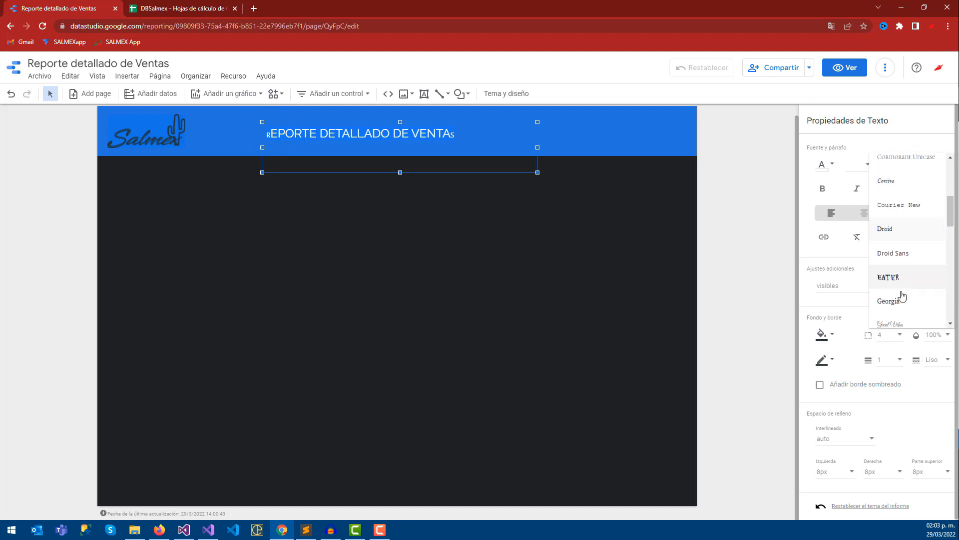
{"action": "scroll", "coordinate": [900, 300], "scroll_direction": "down", "scroll_amount": 4}
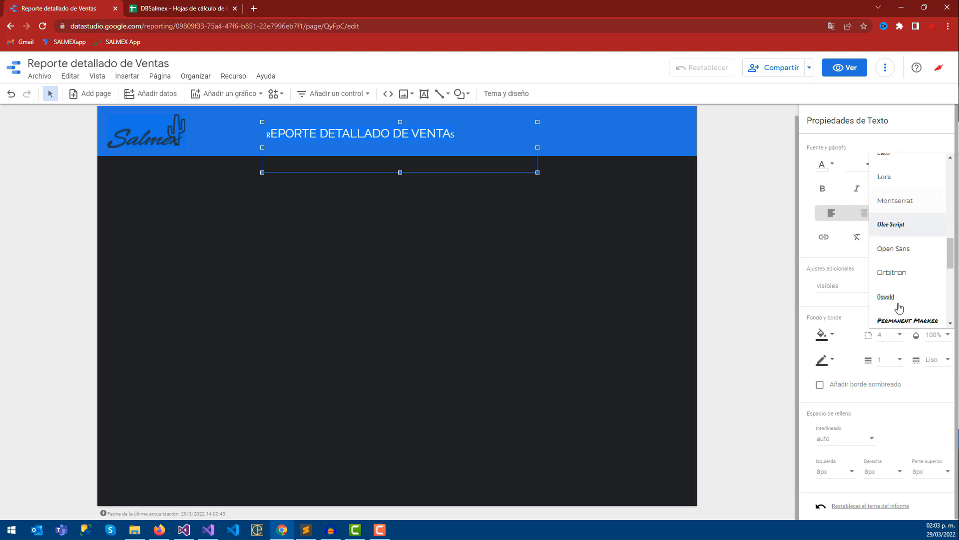
{"action": "left_click", "coordinate": [898, 264]}
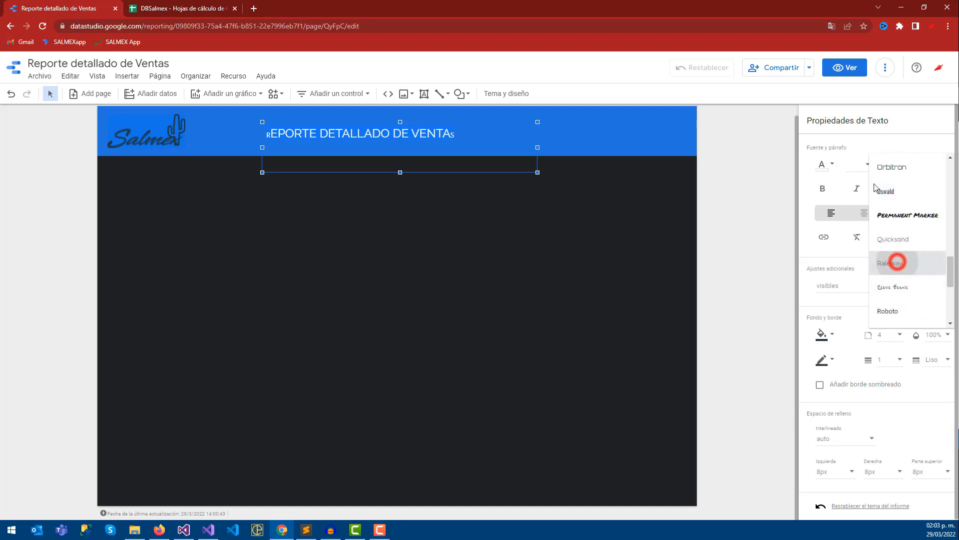
{"action": "left_click", "coordinate": [865, 165]}
{"action": "left_click", "coordinate": [868, 306]}
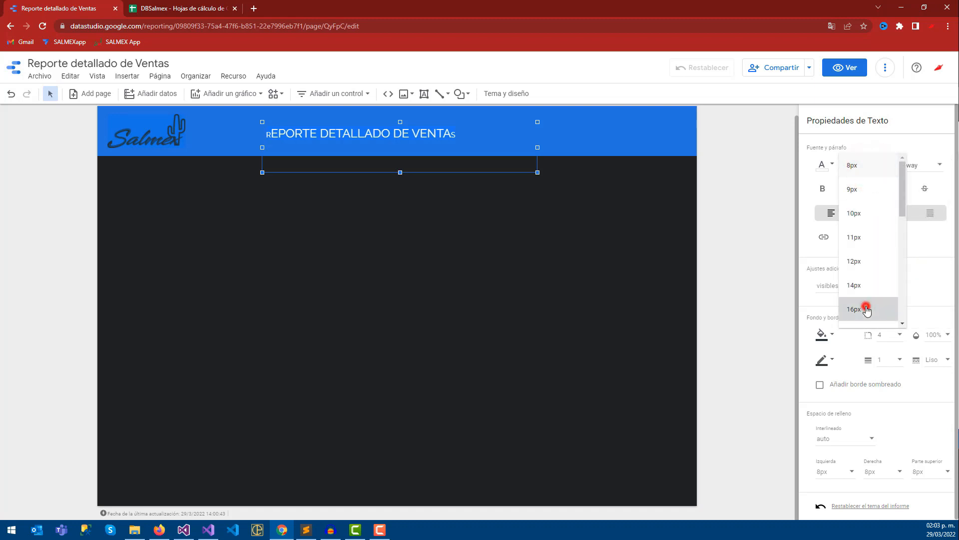
Set the header title's size to 36 px and widen its text box so the title fits on one line
{"action": "left_click", "coordinate": [854, 166]}
{"action": "scroll", "coordinate": [867, 218], "scroll_direction": "down", "scroll_amount": 3}
{"action": "left_click", "coordinate": [866, 214]}
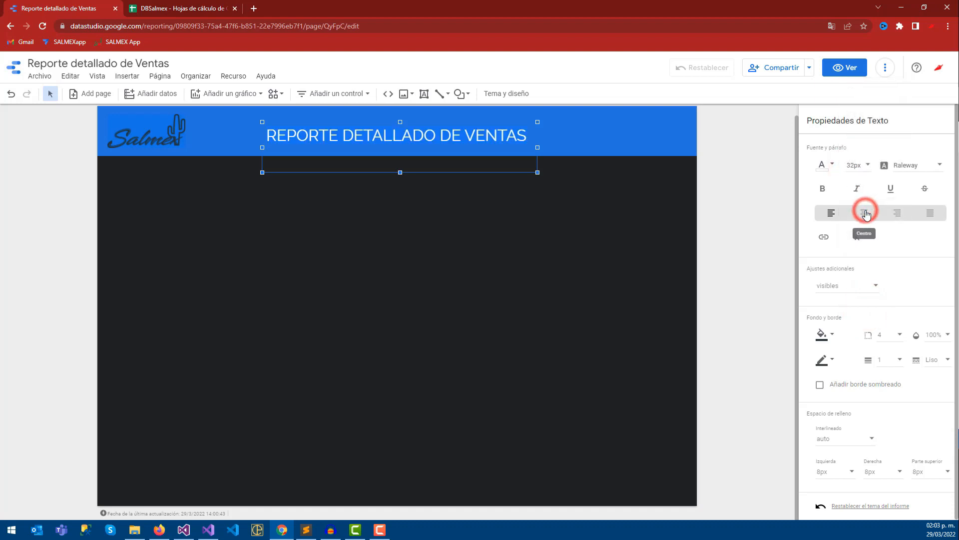
{"action": "left_click", "coordinate": [858, 166]}
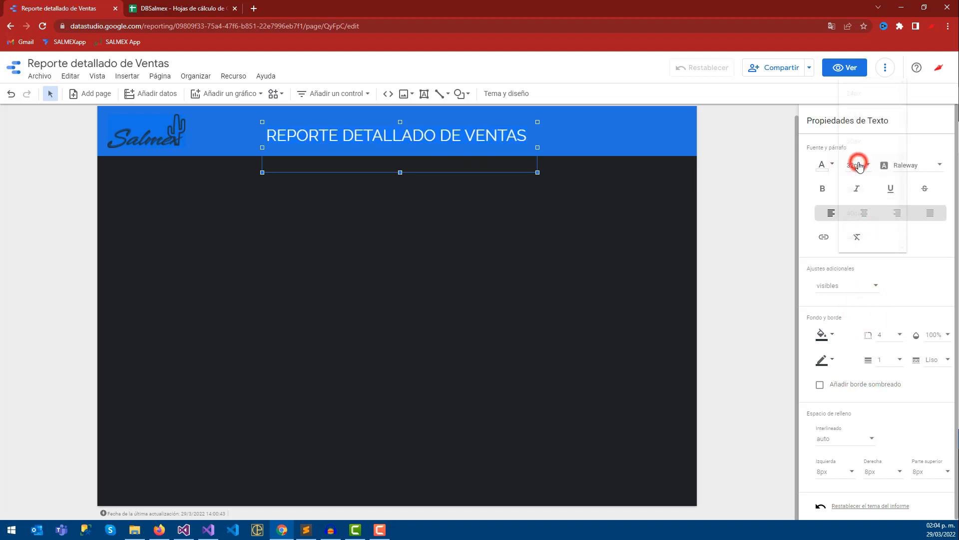
{"action": "left_click", "coordinate": [860, 189]}
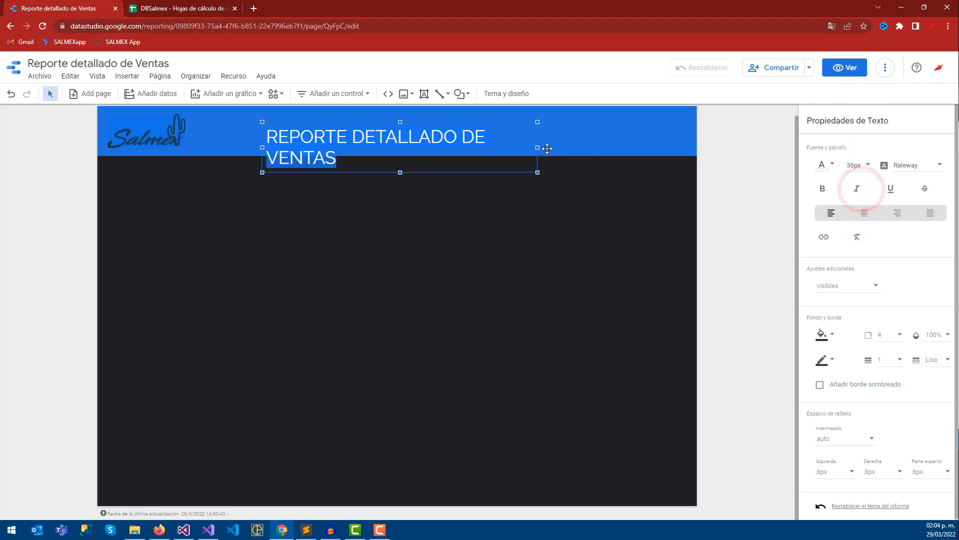
{"action": "left_click_drag", "start_coordinate": [538, 148], "coordinate": [576, 147]}
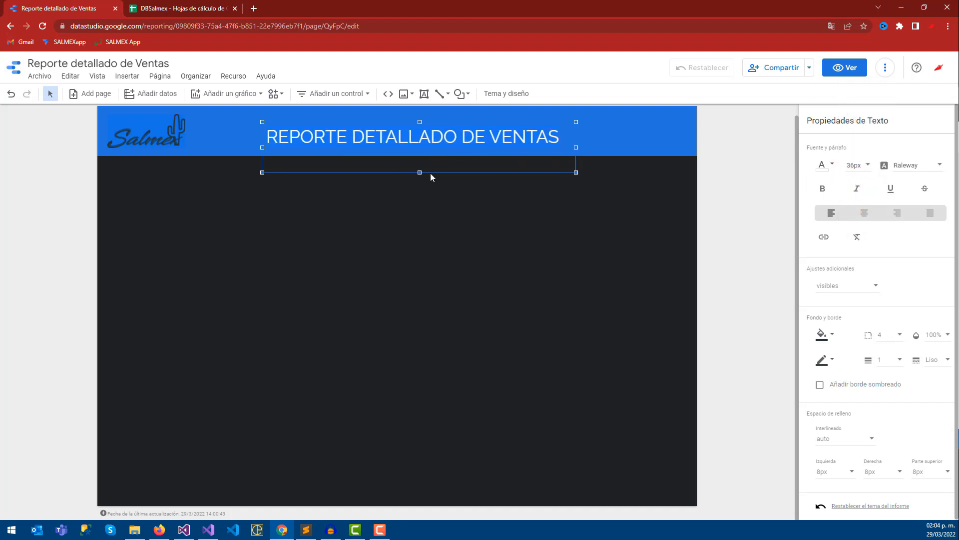
Move the title text box closer to the Salmex logo and make only the word "VENTAS" bold
{"action": "left_click_drag", "start_coordinate": [430, 173], "coordinate": [368, 173]}
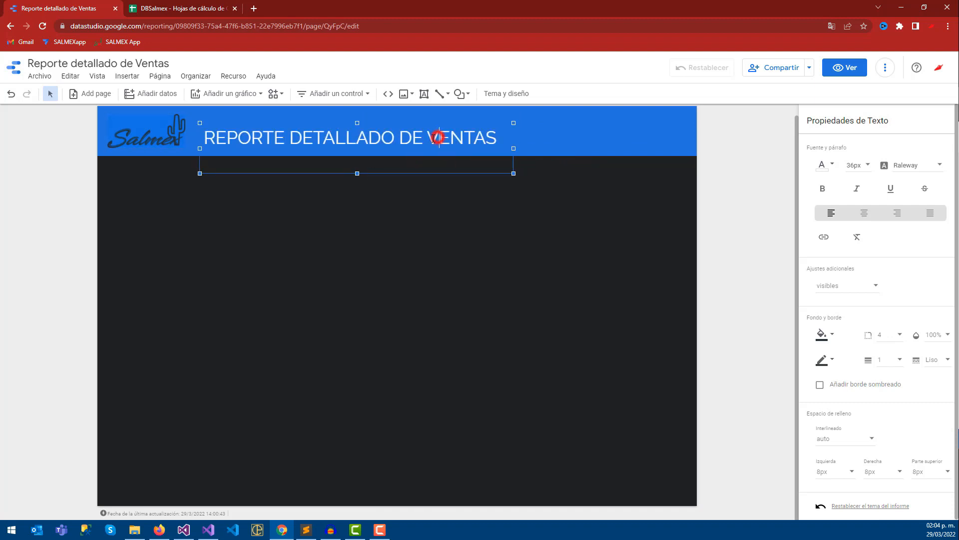
{"action": "left_click", "coordinate": [822, 190]}
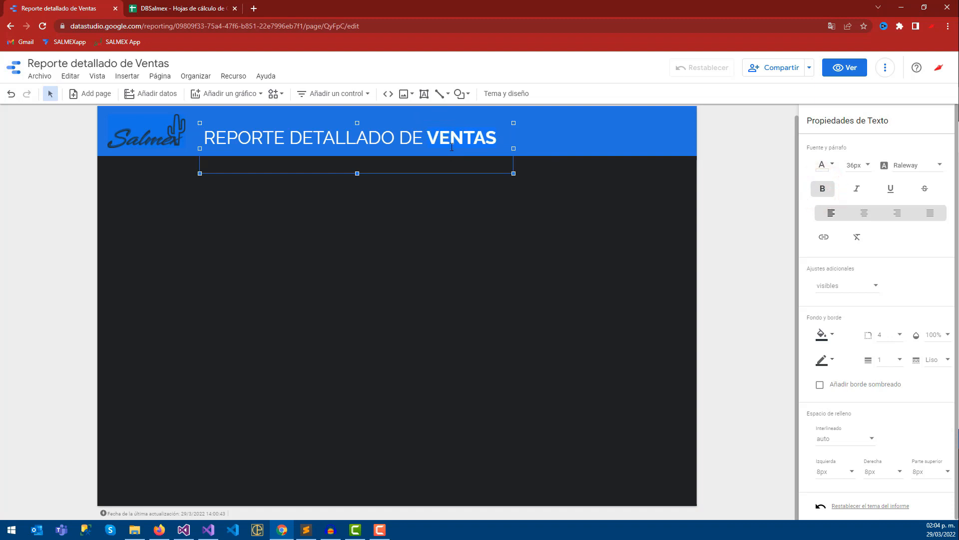
{"action": "left_click", "coordinate": [482, 219]}
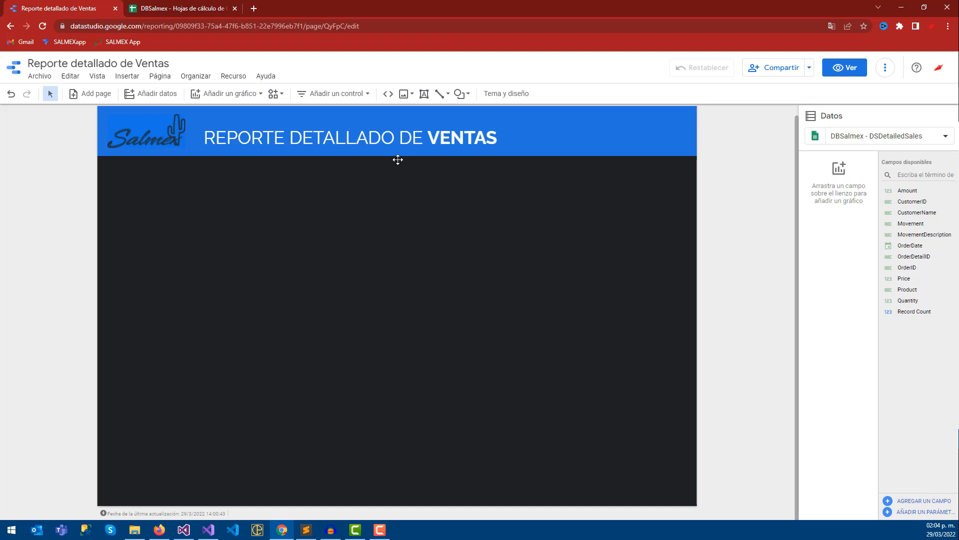
{"action": "scroll", "coordinate": [364, 187], "scroll_direction": "up", "scroll_amount": 1}
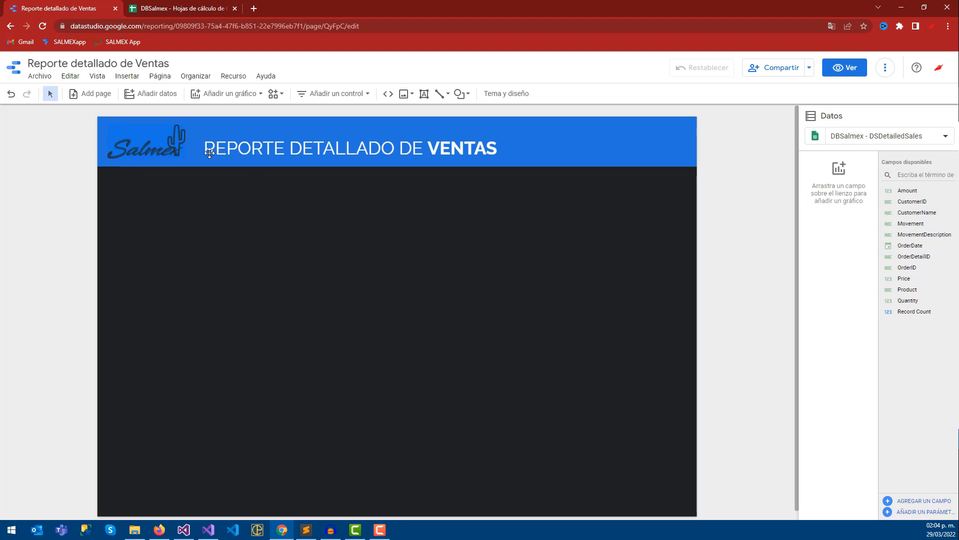
Draw a thin rectangle across the full width of the report page along its lower edge as a footer band
{"action": "left_click", "coordinate": [132, 78]}
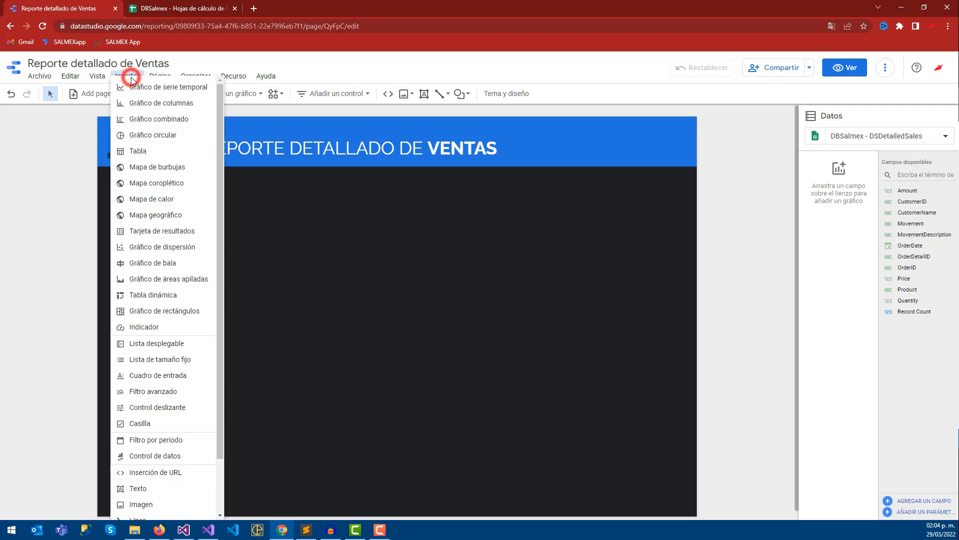
{"action": "left_click", "coordinate": [202, 62]}
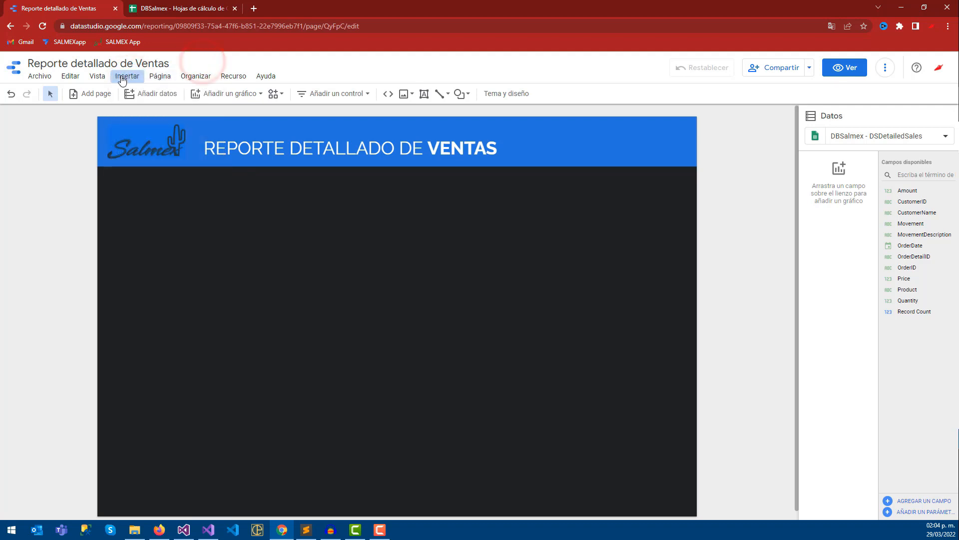
{"action": "left_click", "coordinate": [129, 77]}
{"action": "scroll", "coordinate": [160, 377], "scroll_direction": "down", "scroll_amount": 3}
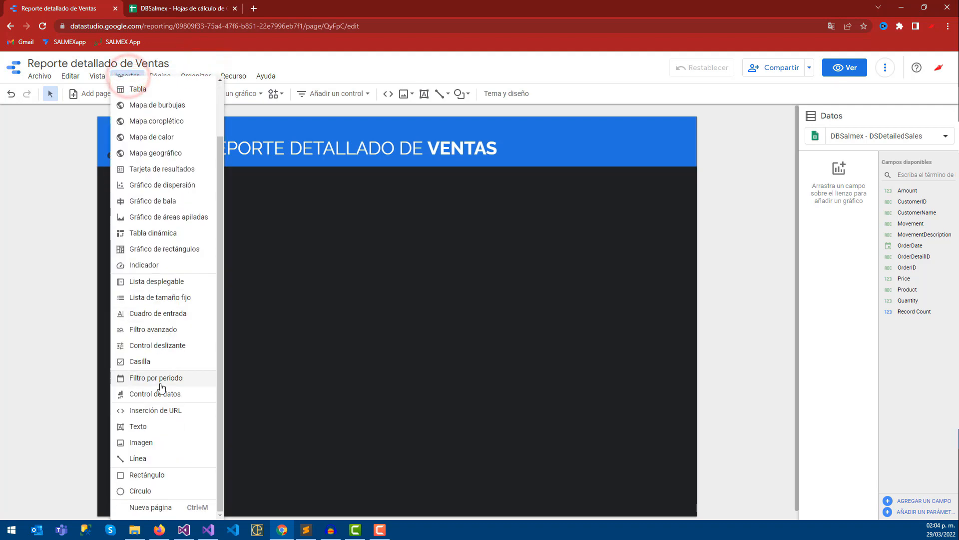
{"action": "left_click", "coordinate": [159, 478]}
{"action": "scroll", "coordinate": [129, 349], "scroll_direction": "down", "scroll_amount": 2}
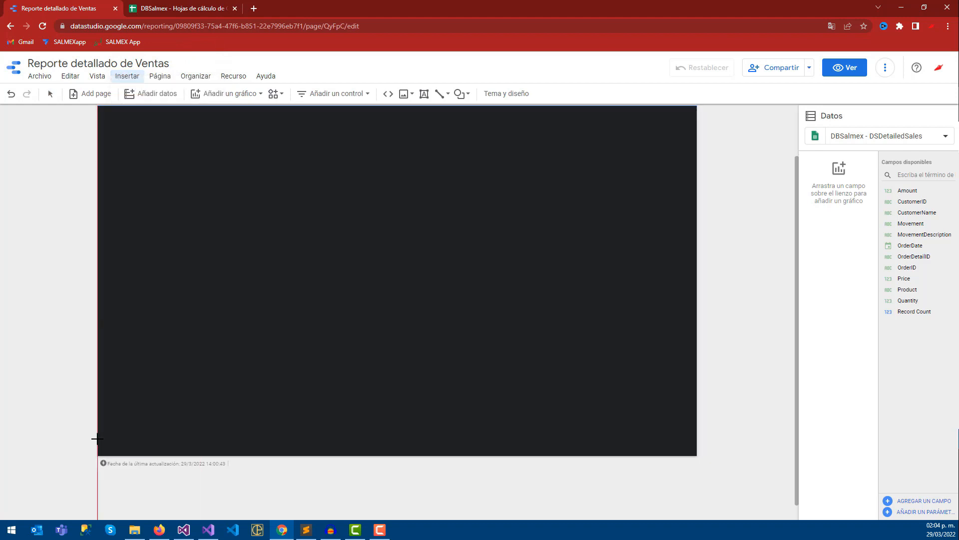
{"action": "left_click_drag", "start_coordinate": [140, 451], "coordinate": [697, 456]}
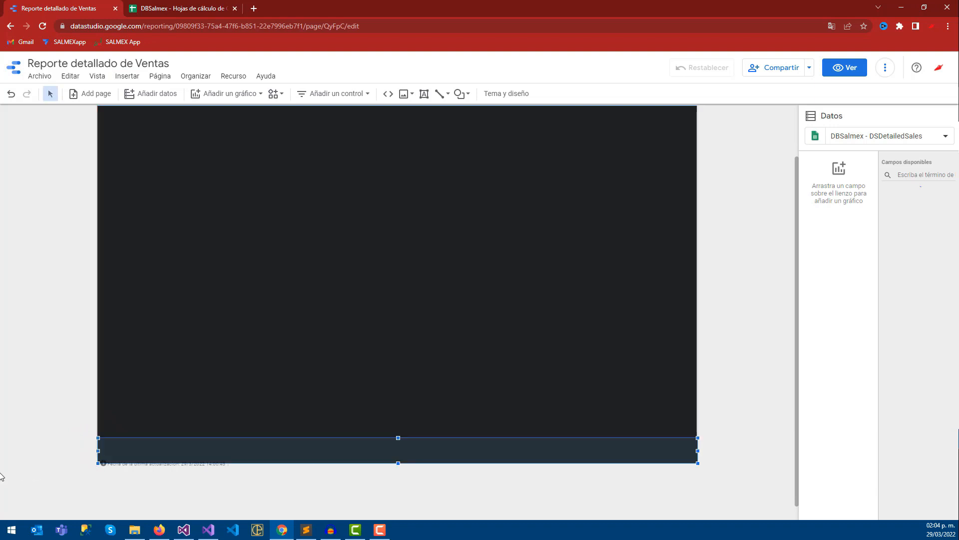
Reduce the footer rectangle's height so that it ends at the page's lower edge
{"action": "left_click_drag", "start_coordinate": [97, 452], "coordinate": [98, 450]}
{"action": "left_click", "coordinate": [395, 483]}
{"action": "left_click", "coordinate": [387, 453]}
{"action": "mouse_move", "coordinate": [399, 463]}
{"action": "left_mouse_down"}
{"action": "mouse_move", "coordinate": [398, 447]}
{"action": "mouse_move", "coordinate": [398, 456]}
{"action": "left_mouse_up"}
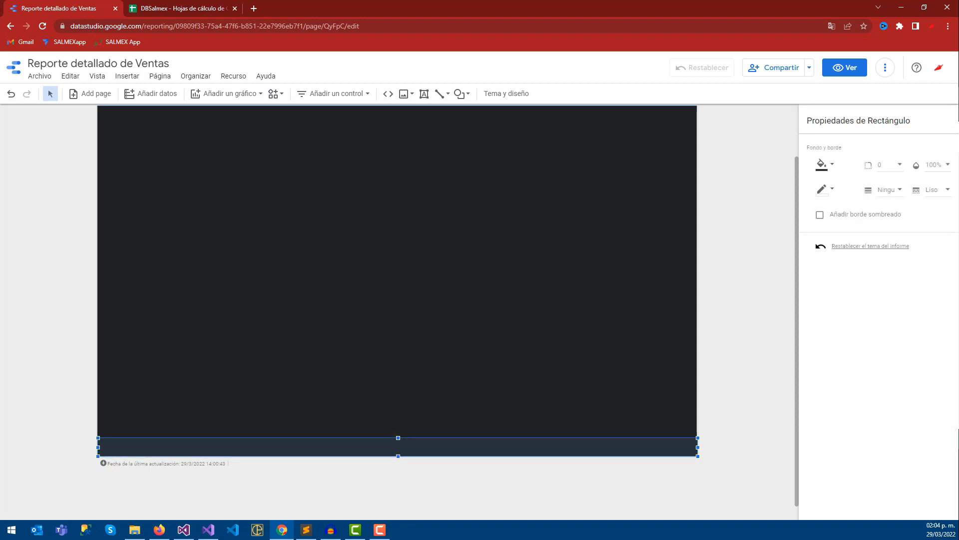
Fill the footer rectangle with the custom color #D94E31
{"action": "key", "text": "alt+Tab"}
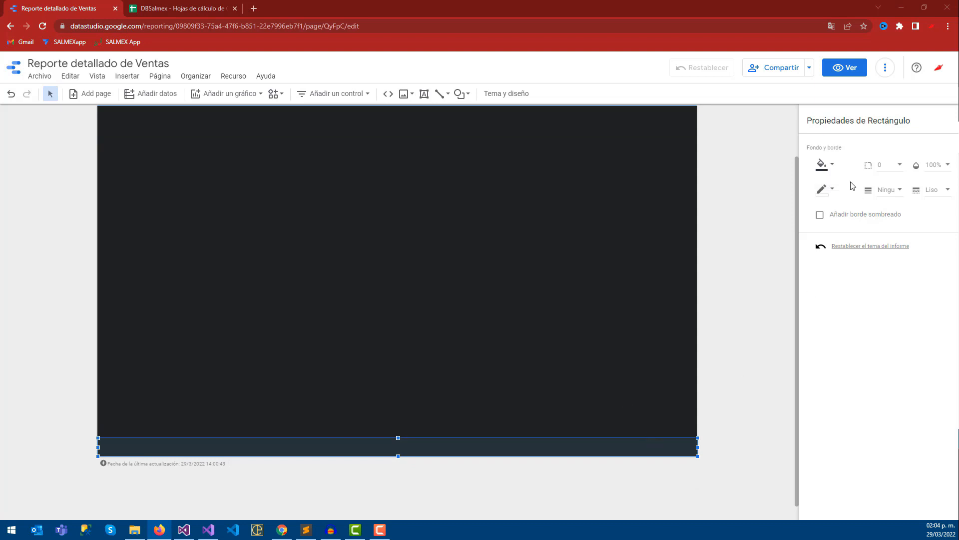
{"action": "left_click", "coordinate": [822, 165]}
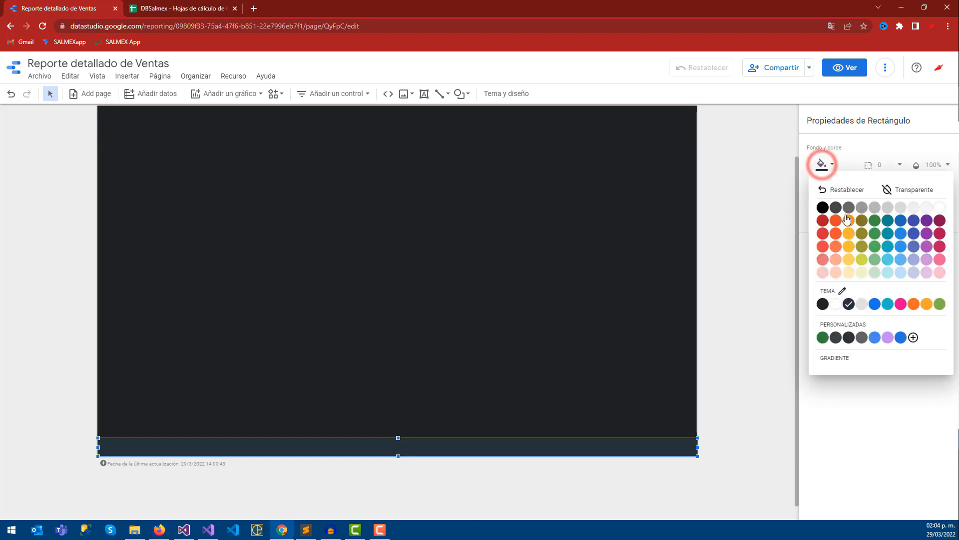
{"action": "left_click", "coordinate": [914, 339]}
{"action": "double_click", "coordinate": [452, 215]}
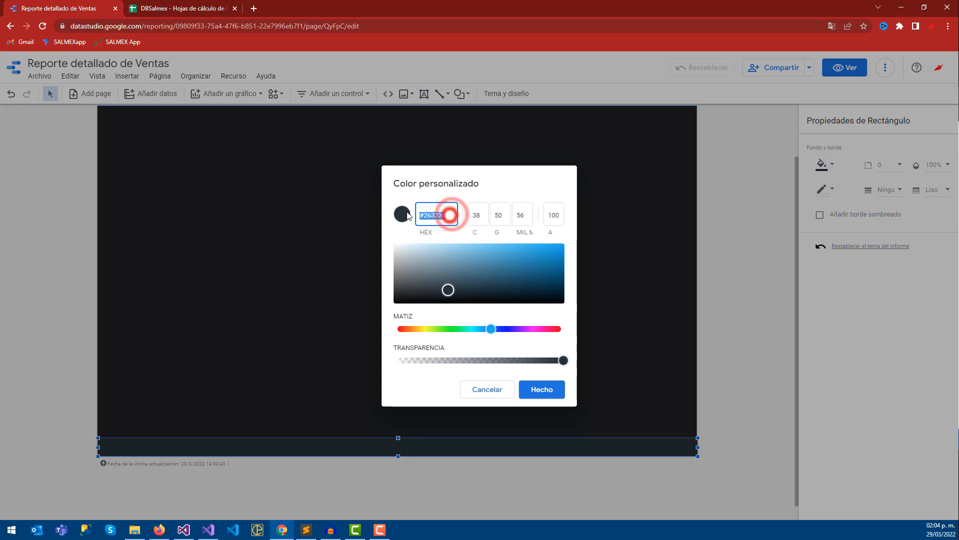
{"action": "type", "text": "#D94E31"}
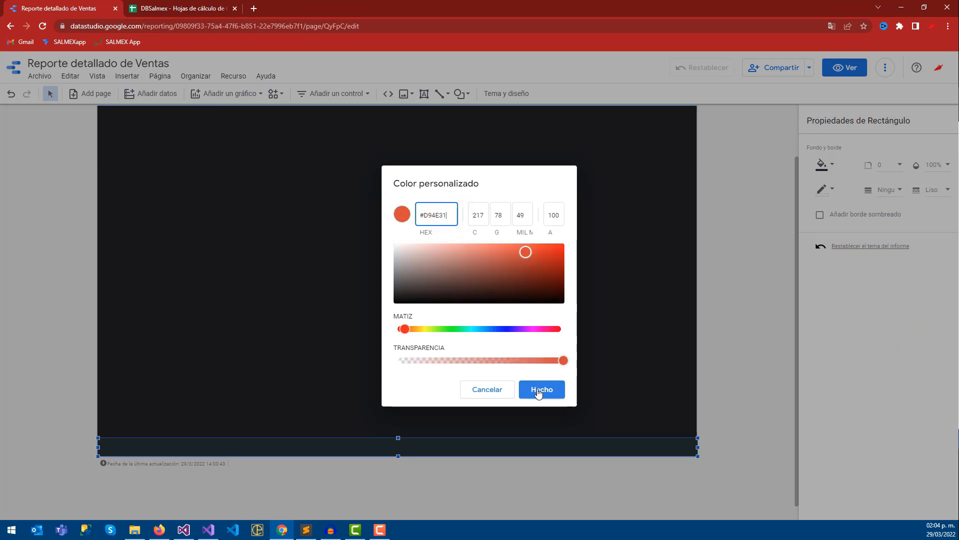
{"action": "left_click", "coordinate": [538, 392]}
Give the footer rectangle a border in the same custom color #D94E31 as its fill
{"action": "left_click", "coordinate": [821, 189]}
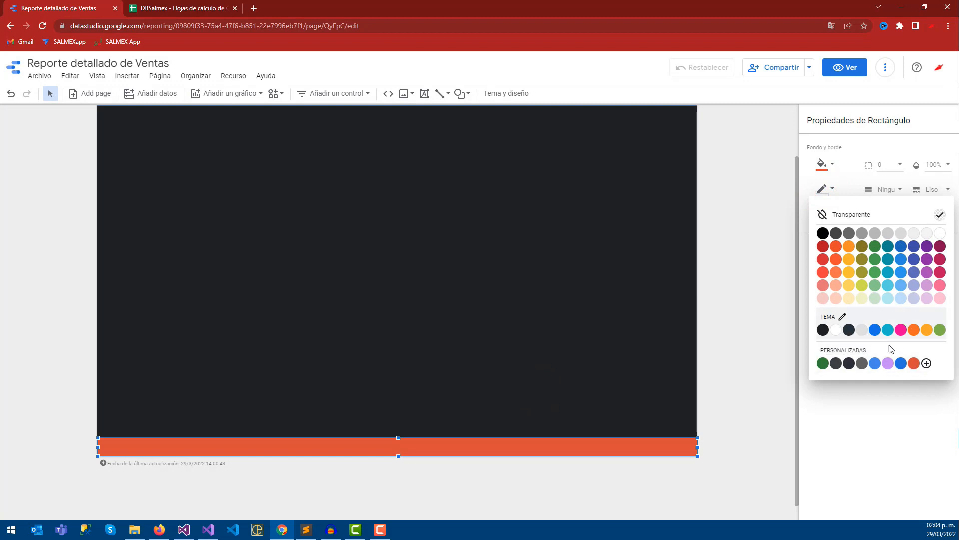
{"action": "left_click", "coordinate": [914, 363]}
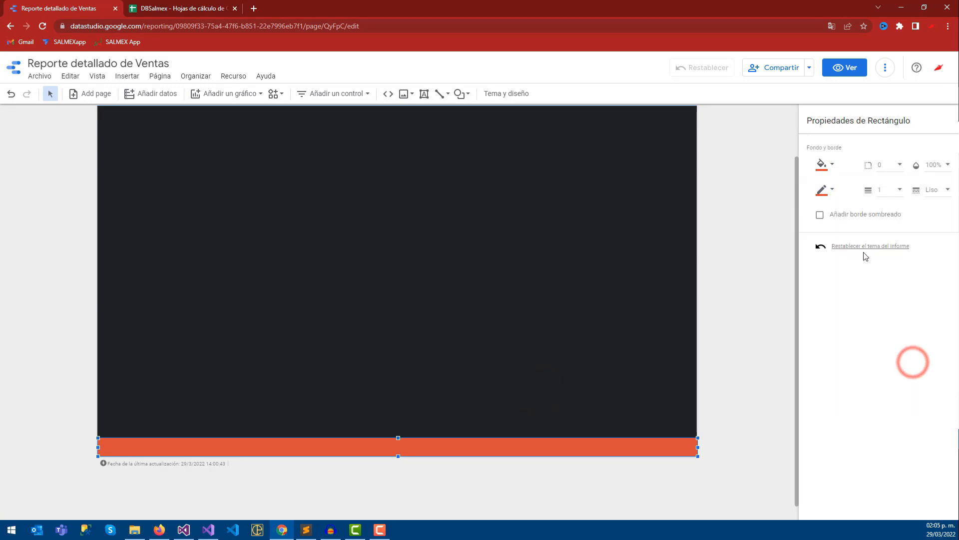
{"action": "left_click", "coordinate": [736, 303]}
{"action": "left_click", "coordinate": [664, 441]}
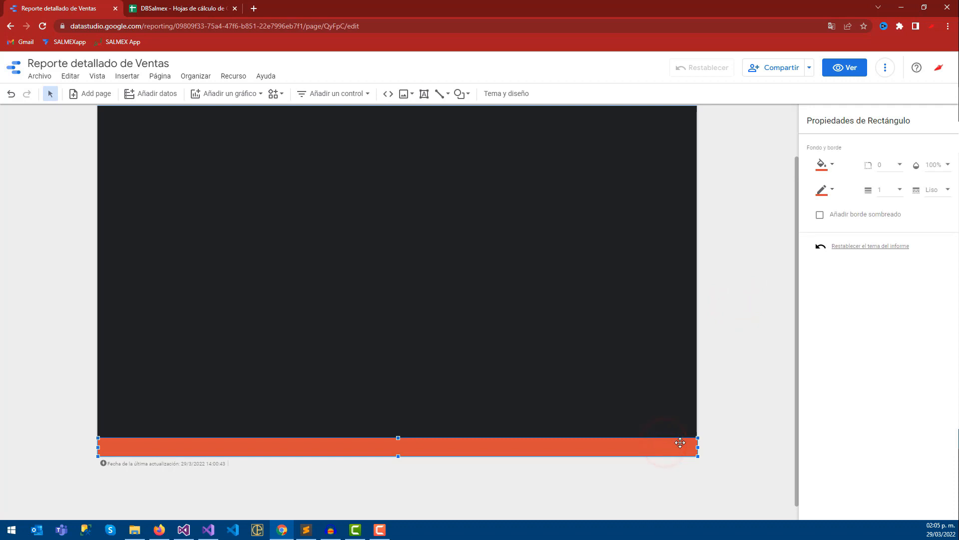
{"action": "left_click", "coordinate": [824, 191]}
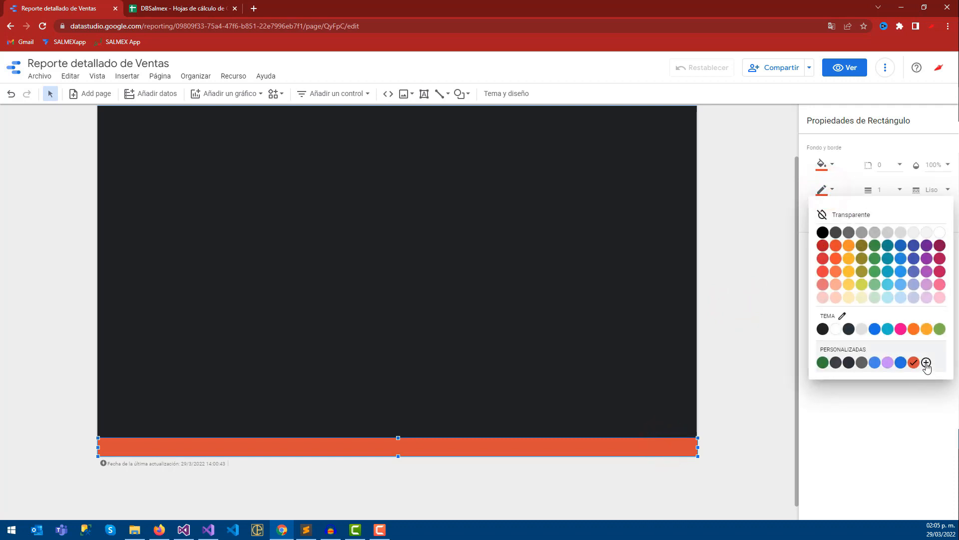
{"action": "left_click", "coordinate": [927, 363]}
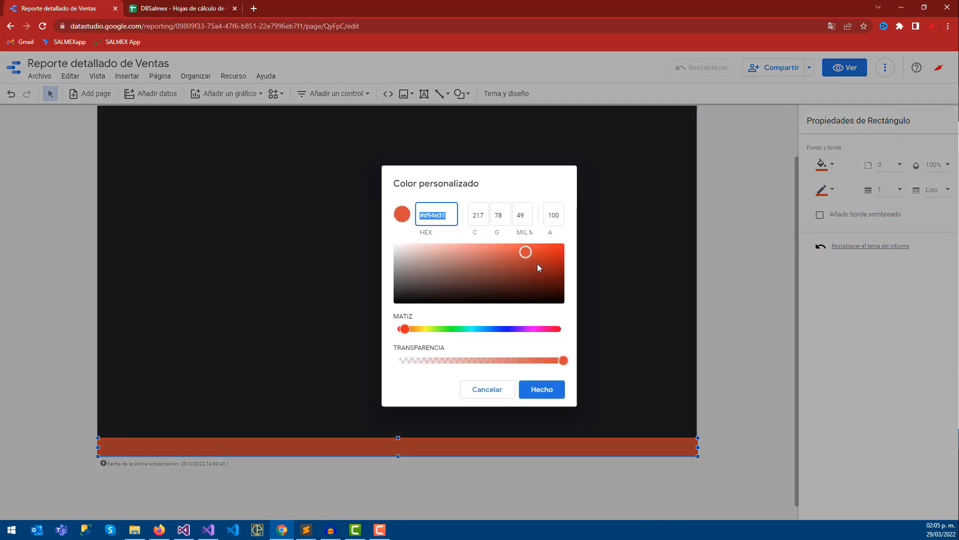
{"action": "left_click", "coordinate": [544, 389]}
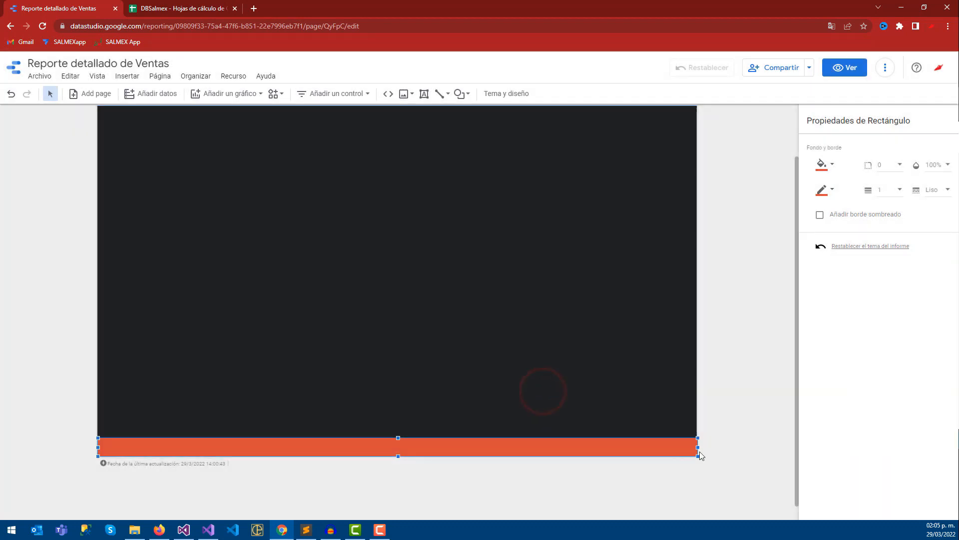
Fine-tune both ends of the footer band so they line up with the page's side edges
{"action": "left_click_drag", "start_coordinate": [699, 447], "coordinate": [697, 447]}
{"action": "left_click", "coordinate": [718, 448]}
{"action": "left_click", "coordinate": [122, 452]}
{"action": "left_click_drag", "start_coordinate": [99, 446], "coordinate": [99, 446]}
{"action": "left_click", "coordinate": [389, 399]}
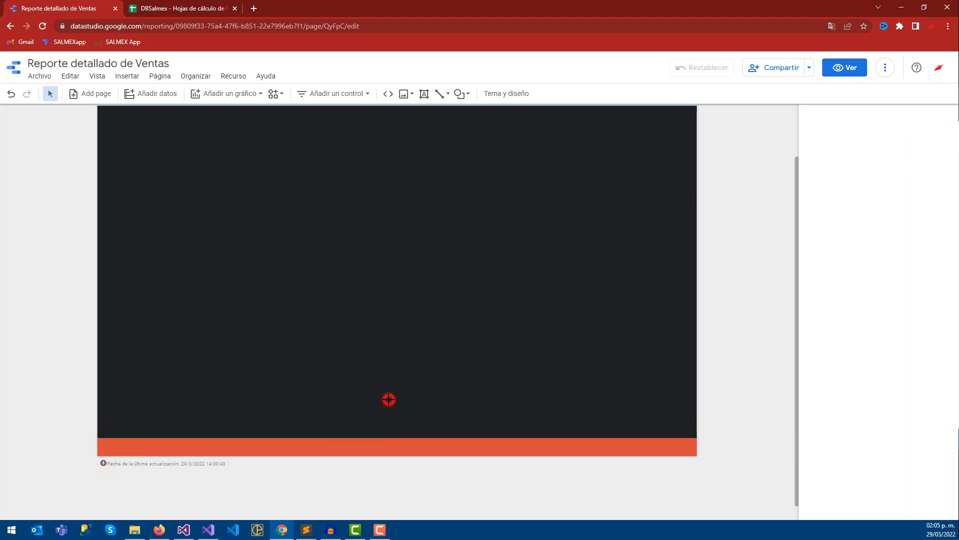
Place a copy of the orange footer band directly beneath the blue header and make it slightly taller
{"action": "scroll", "coordinate": [60, 361], "scroll_direction": "up", "scroll_amount": 2}
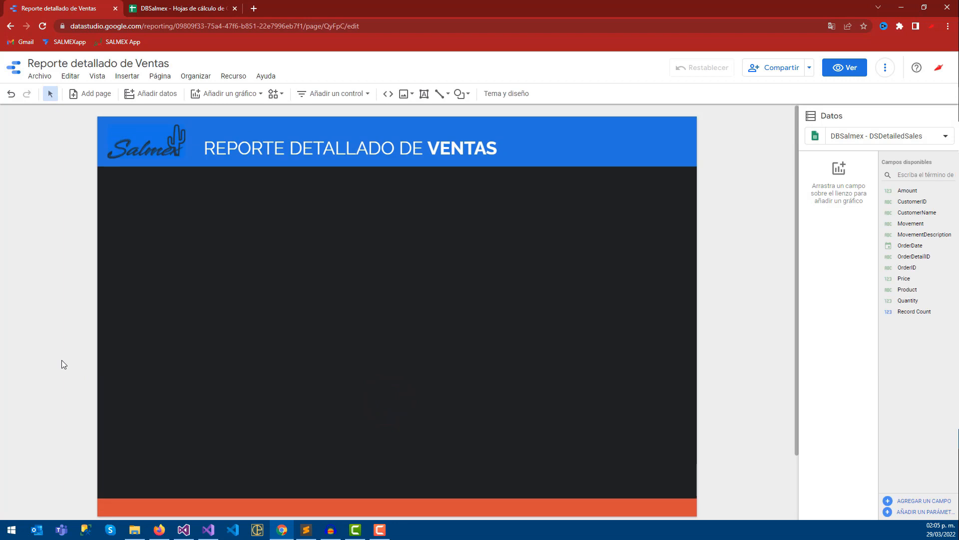
{"action": "left_click", "coordinate": [203, 505]}
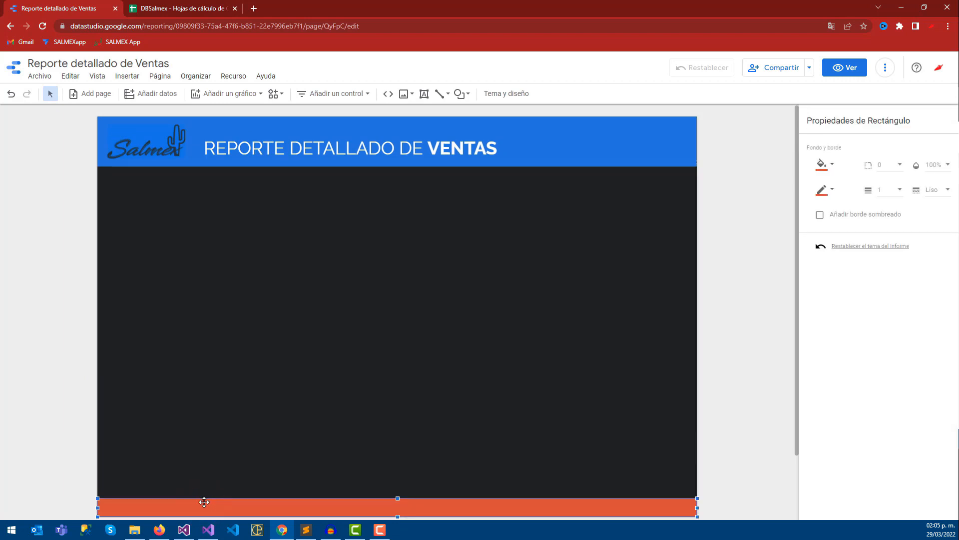
{"action": "left_click", "coordinate": [212, 392]}
{"action": "left_click_drag", "start_coordinate": [252, 513], "coordinate": [244, 175]}
{"action": "mouse_move", "coordinate": [397, 185]}
{"action": "left_mouse_down"}
{"action": "mouse_move", "coordinate": [396, 205]}
{"action": "mouse_move", "coordinate": [400, 193]}
{"action": "left_mouse_up"}
{"action": "left_click", "coordinate": [411, 215]}
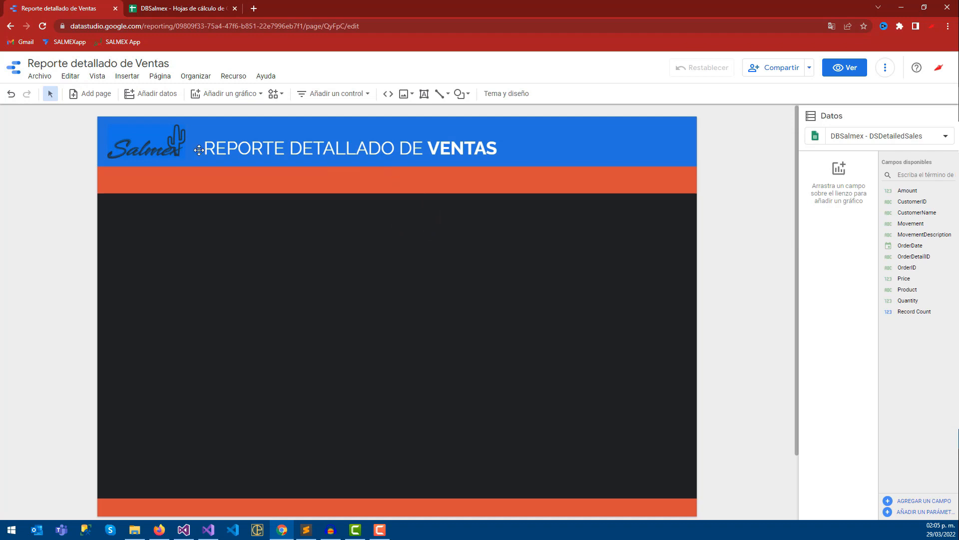
Insert a table chart directly beneath the upper orange band, aligned with the page's left edge
{"action": "left_click", "coordinate": [126, 77]}
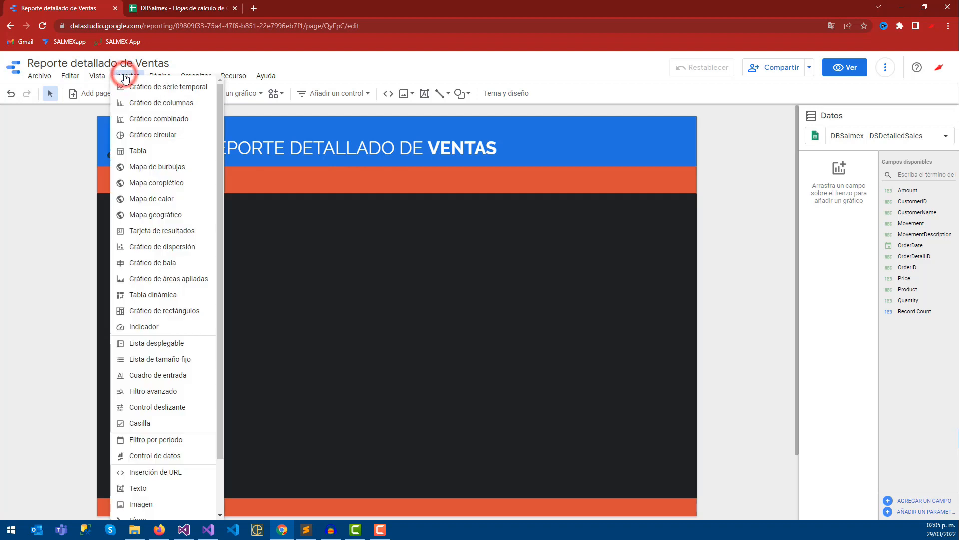
{"action": "scroll", "coordinate": [140, 272], "scroll_direction": "down", "scroll_amount": 1}
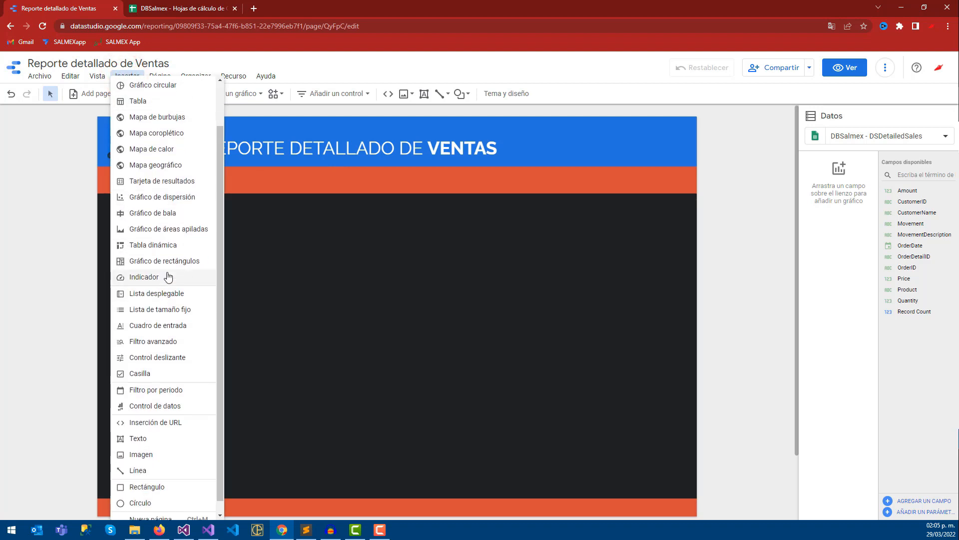
{"action": "scroll", "coordinate": [170, 304], "scroll_direction": "down", "scroll_amount": 1}
{"action": "scroll", "coordinate": [165, 145], "scroll_direction": "up", "scroll_amount": 1}
{"action": "scroll", "coordinate": [159, 124], "scroll_direction": "up", "scroll_amount": 1}
{"action": "left_click", "coordinate": [144, 155]}
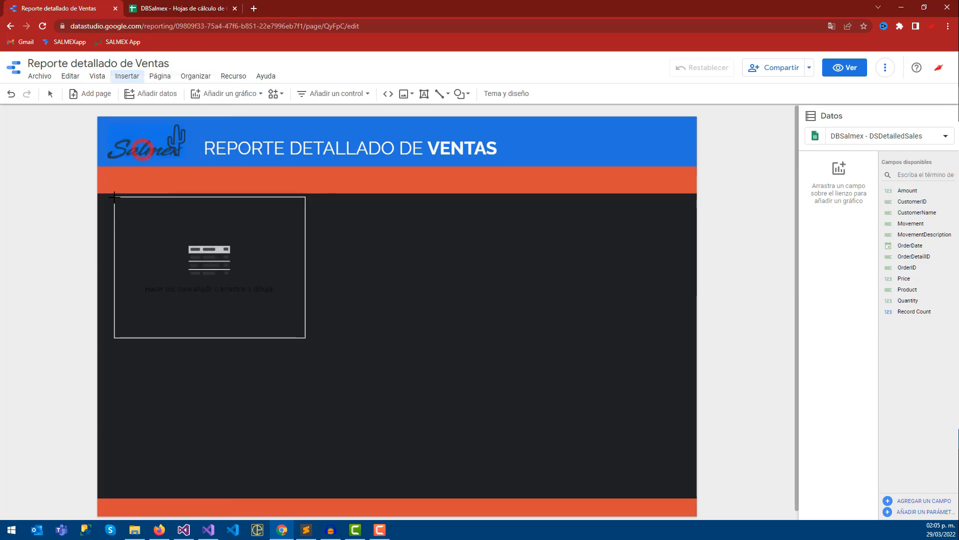
{"action": "left_click", "coordinate": [97, 195]}
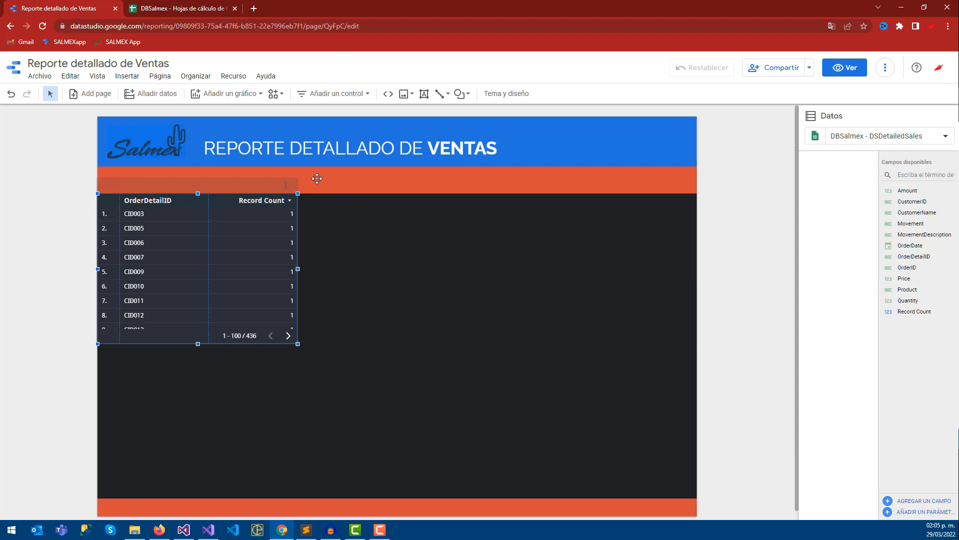
Stretch the table to the full page width and down to the footer band, leaving it selected
{"action": "left_click_drag", "start_coordinate": [298, 269], "coordinate": [697, 261]}
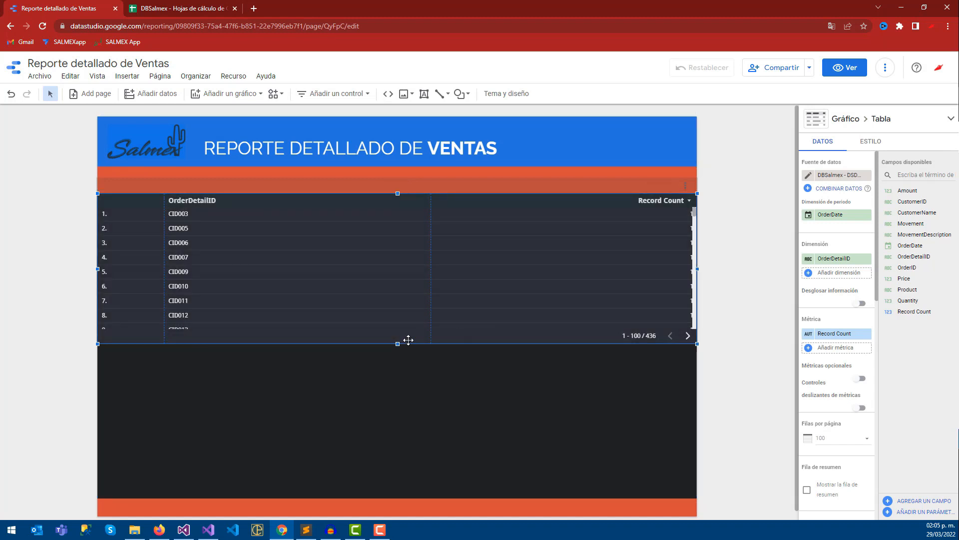
{"action": "left_click_drag", "start_coordinate": [407, 343], "coordinate": [409, 499]}
{"action": "left_click", "coordinate": [787, 376]}
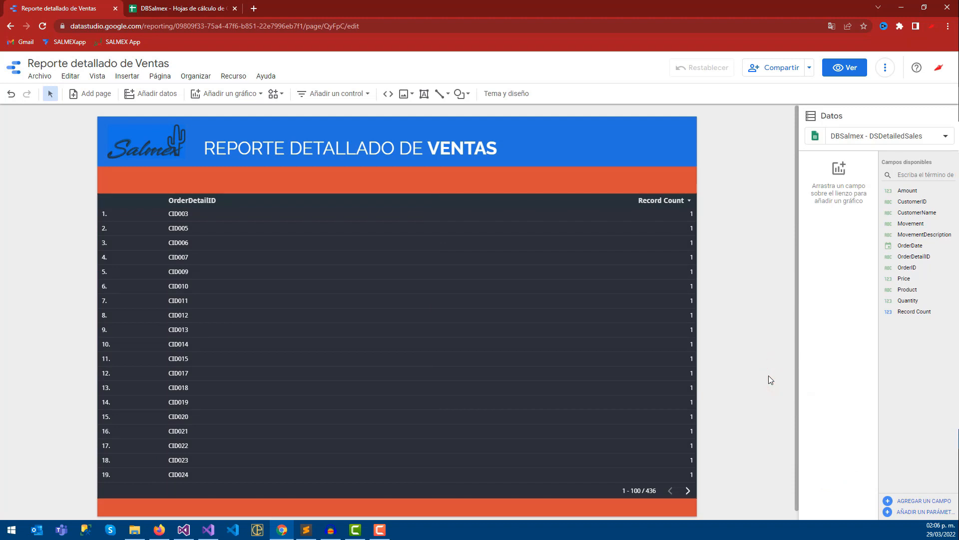
{"action": "left_click", "coordinate": [514, 202]}
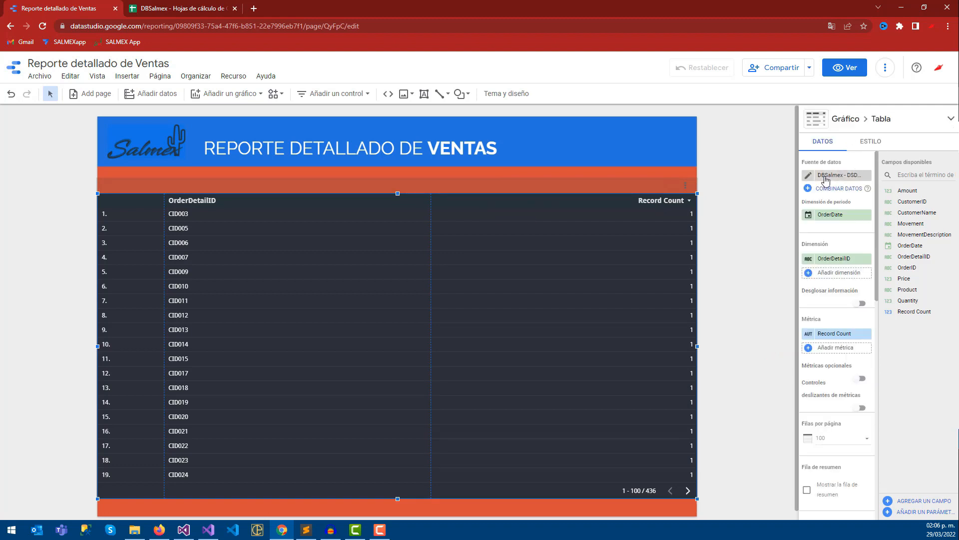
Review the data sources available to the table, keeping its DBSalmex - DSDetailedSales source
{"action": "left_click", "coordinate": [845, 177]}
{"action": "left_click", "coordinate": [774, 162]}
{"action": "left_click", "coordinate": [845, 175]}
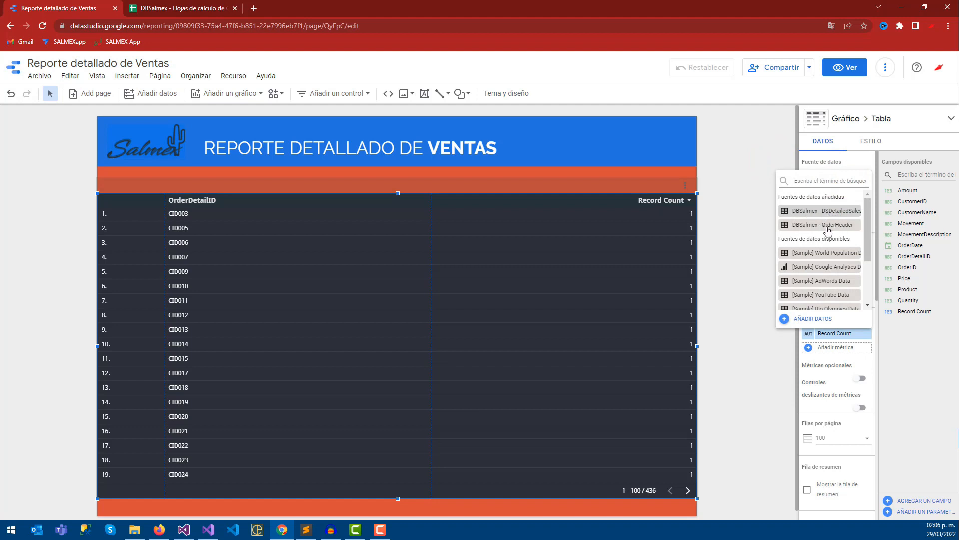
{"action": "left_click", "coordinate": [766, 153]}
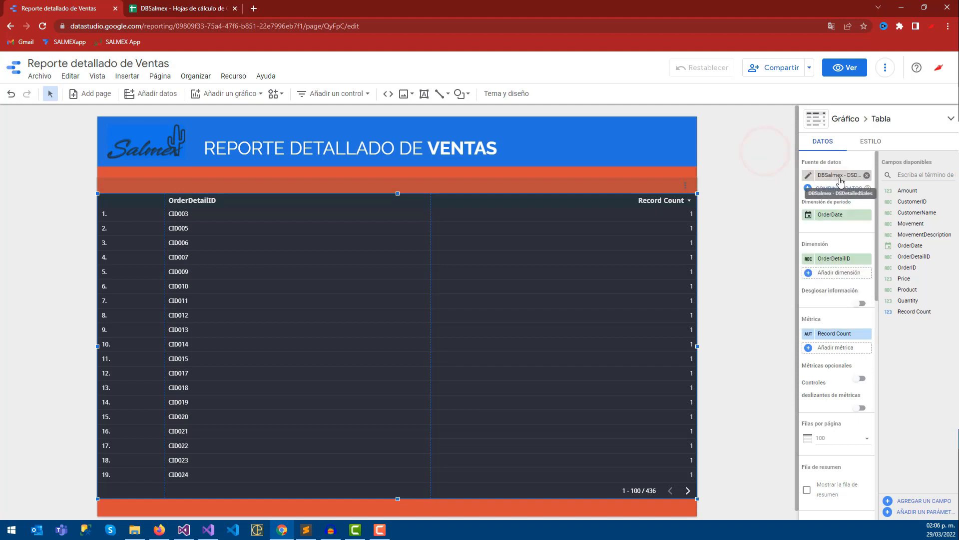
{"action": "left_click", "coordinate": [776, 177]}
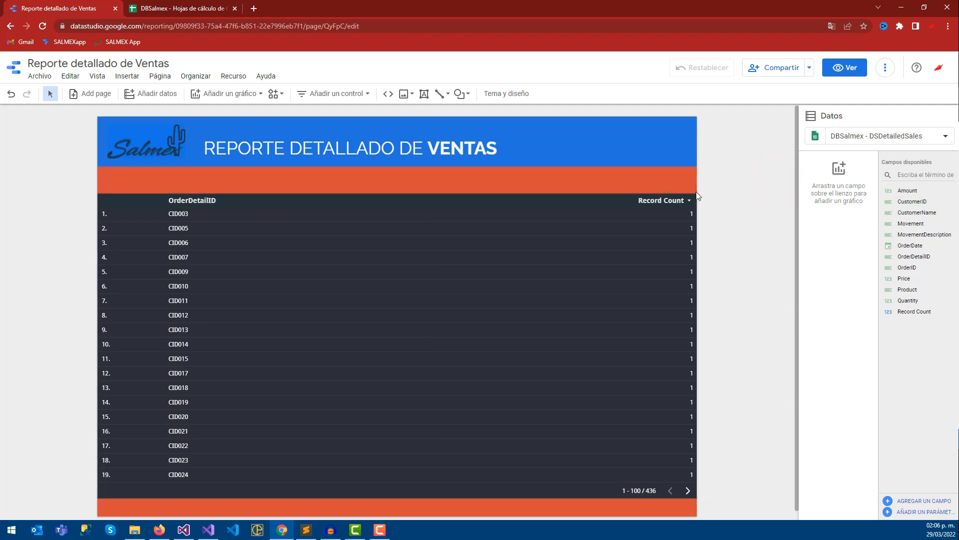
{"action": "left_click", "coordinate": [619, 205]}
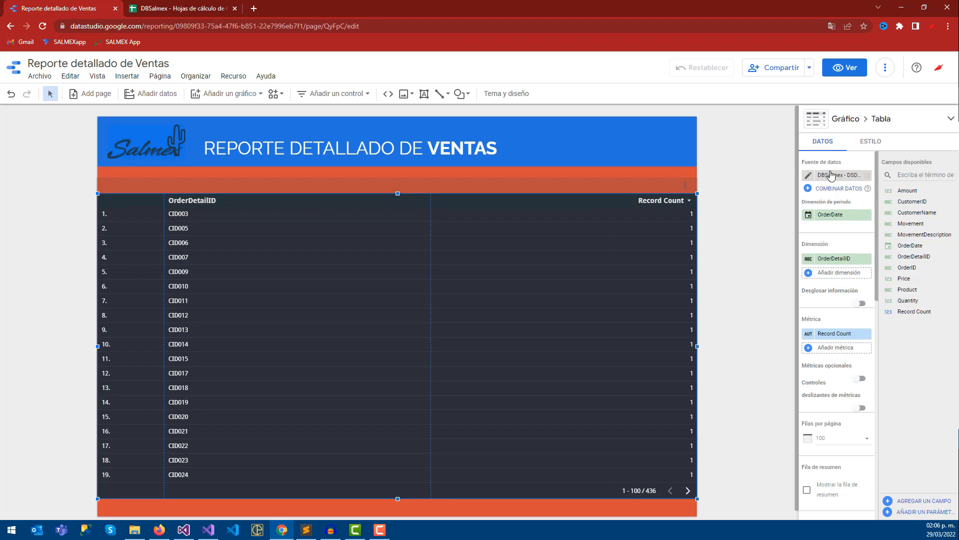
{"action": "left_click", "coordinate": [837, 176]}
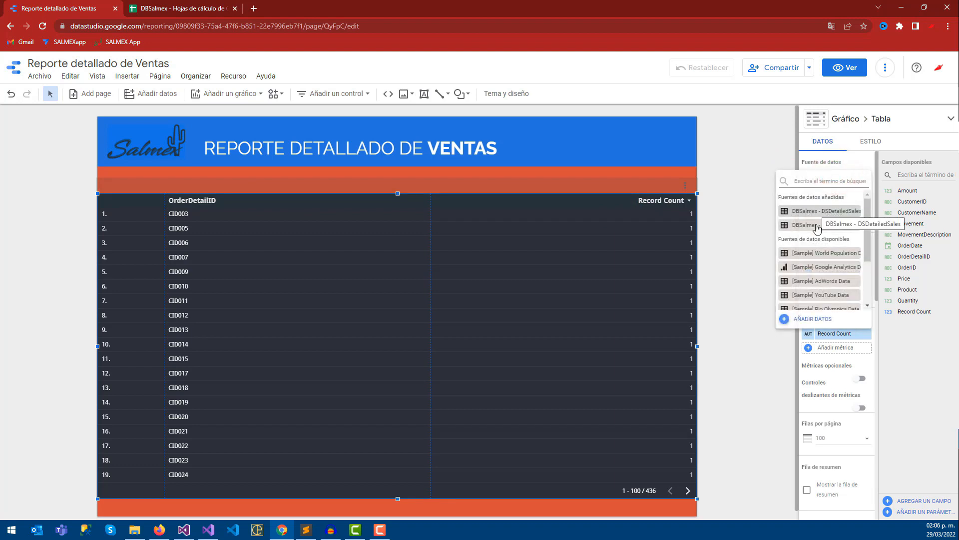
{"action": "left_click", "coordinate": [764, 159]}
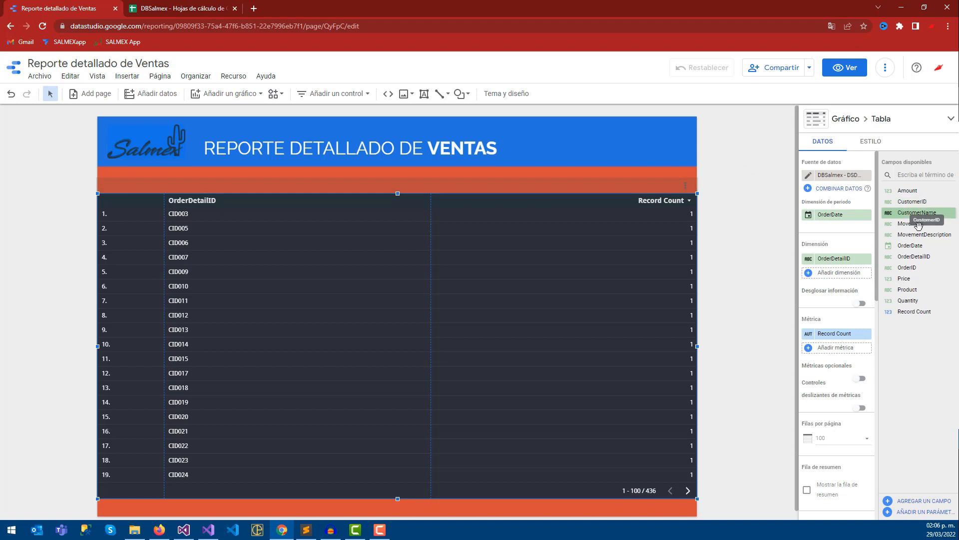
Replace the table's OrderDetailID dimension with OrderID and add CustomerName as the second dimension
{"action": "mouse_move", "coordinate": [917, 269]}
{"action": "left_mouse_down"}
{"action": "mouse_move", "coordinate": [860, 236]}
{"action": "mouse_move", "coordinate": [844, 277]}
{"action": "mouse_move", "coordinate": [812, 270]}
{"action": "mouse_move", "coordinate": [812, 260]}
{"action": "left_mouse_up"}
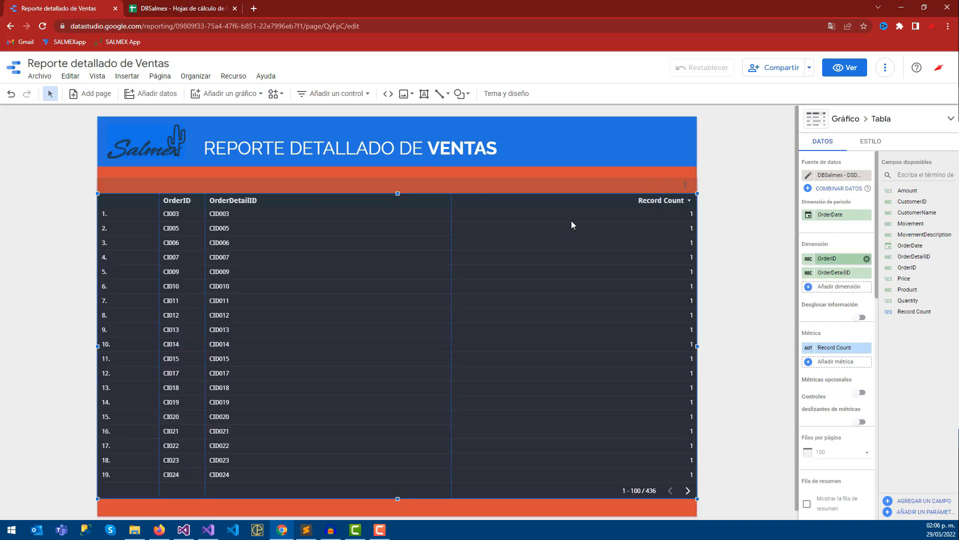
{"action": "left_click", "coordinate": [867, 273]}
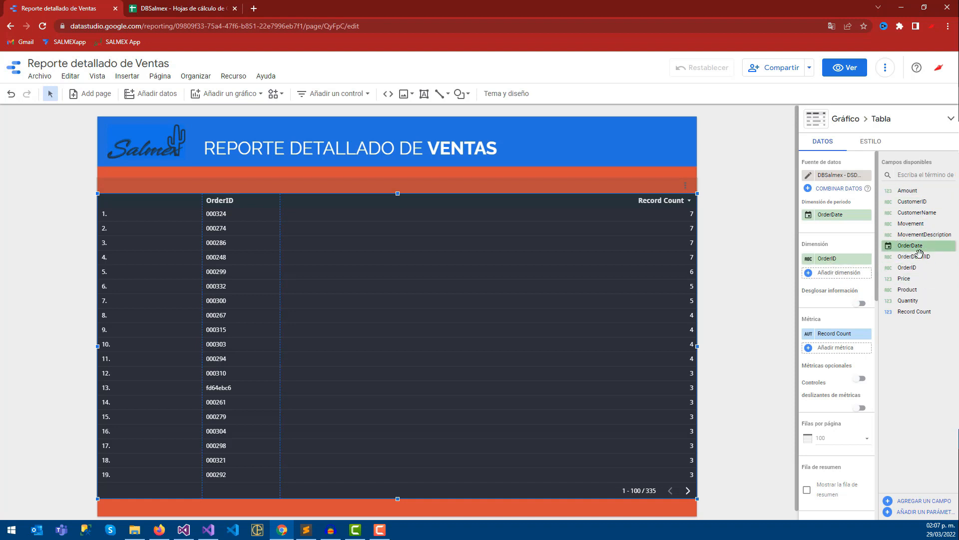
{"action": "left_click_drag", "start_coordinate": [928, 214], "coordinate": [856, 281]}
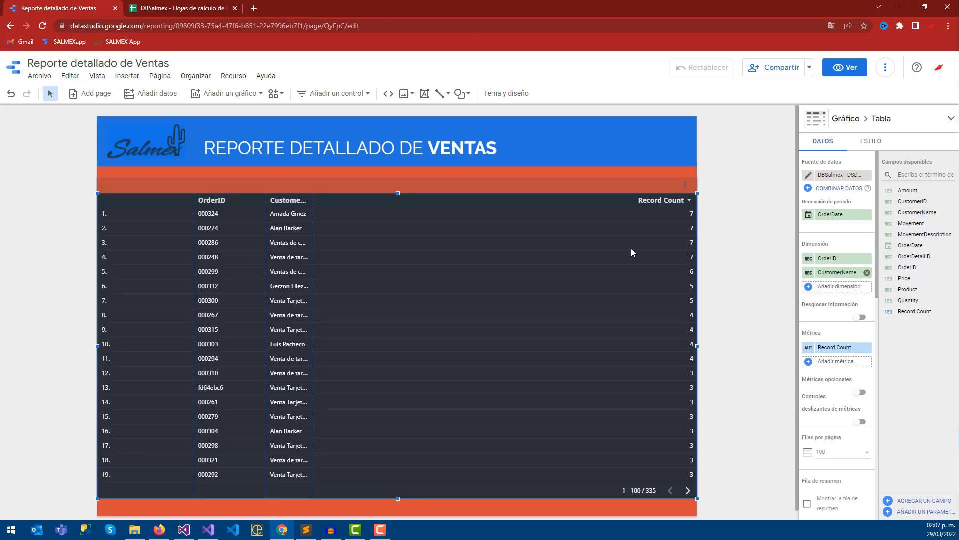
Narrow the row-number and OrderID columns and size the CustomerName column so its full values fit
{"action": "left_click_drag", "start_coordinate": [193, 197], "coordinate": [118, 199]}
{"action": "left_click_drag", "start_coordinate": [263, 200], "coordinate": [161, 200]}
{"action": "left_click_drag", "start_coordinate": [313, 198], "coordinate": [257, 198]}
{"action": "left_click_drag", "start_coordinate": [259, 197], "coordinate": [289, 198]}
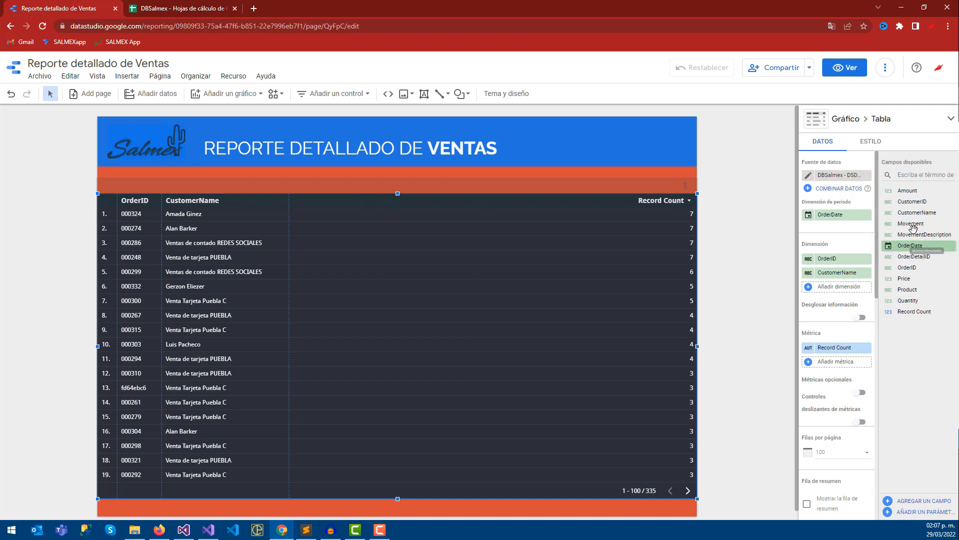
Try Movement as the table's third dimension, then use MovementDescription in its place
{"action": "left_click_drag", "start_coordinate": [913, 224], "coordinate": [839, 296]}
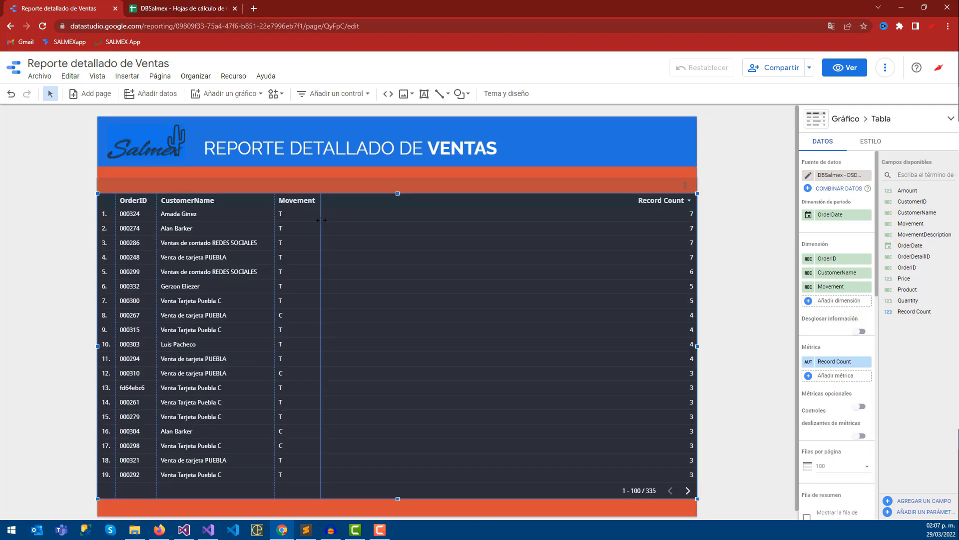
{"action": "left_click", "coordinate": [868, 287]}
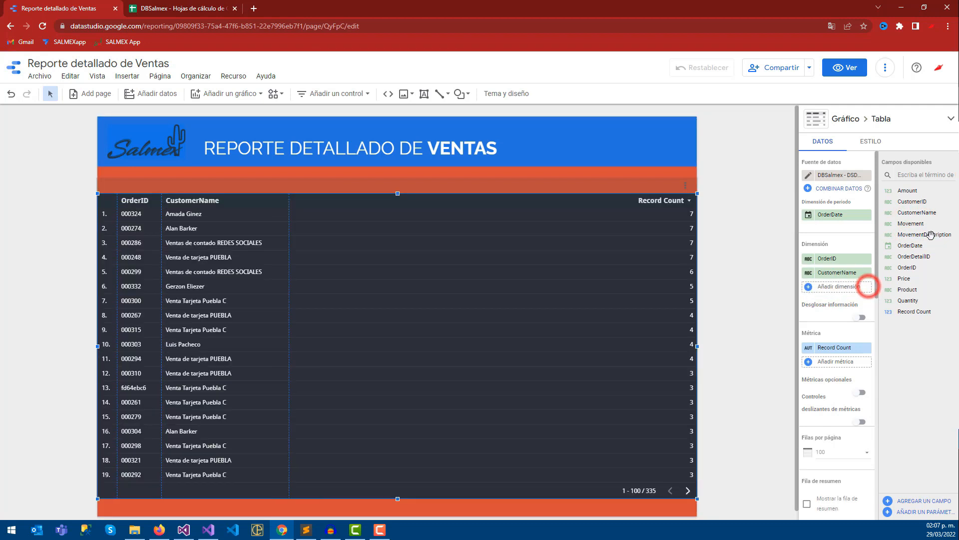
{"action": "left_click_drag", "start_coordinate": [922, 237], "coordinate": [844, 295]}
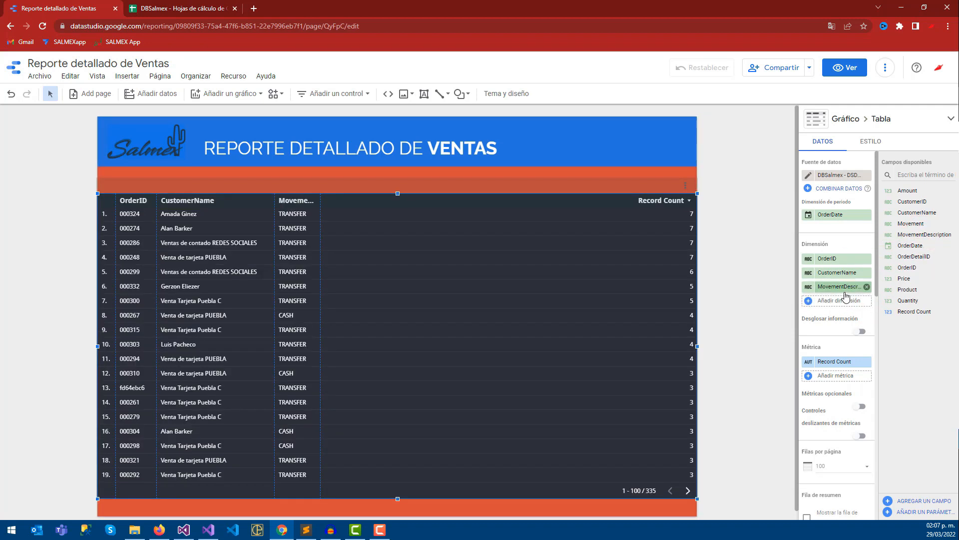
Check the CustomerName values in the DBSalmex spreadsheet, and slightly widen the MovementDescription column back in the report table
{"action": "left_click", "coordinate": [182, 6]}
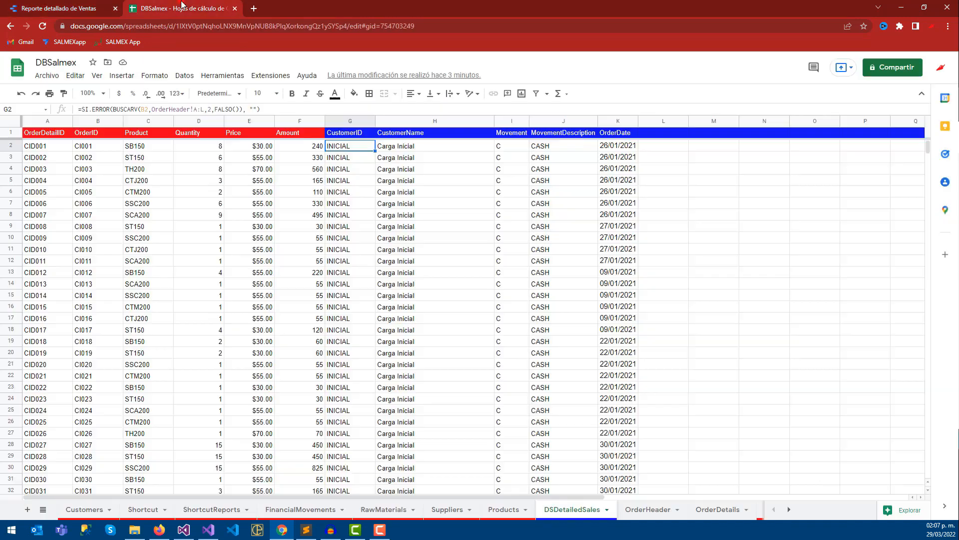
{"action": "left_click_drag", "start_coordinate": [412, 149], "coordinate": [414, 217]}
{"action": "left_click", "coordinate": [86, 7]}
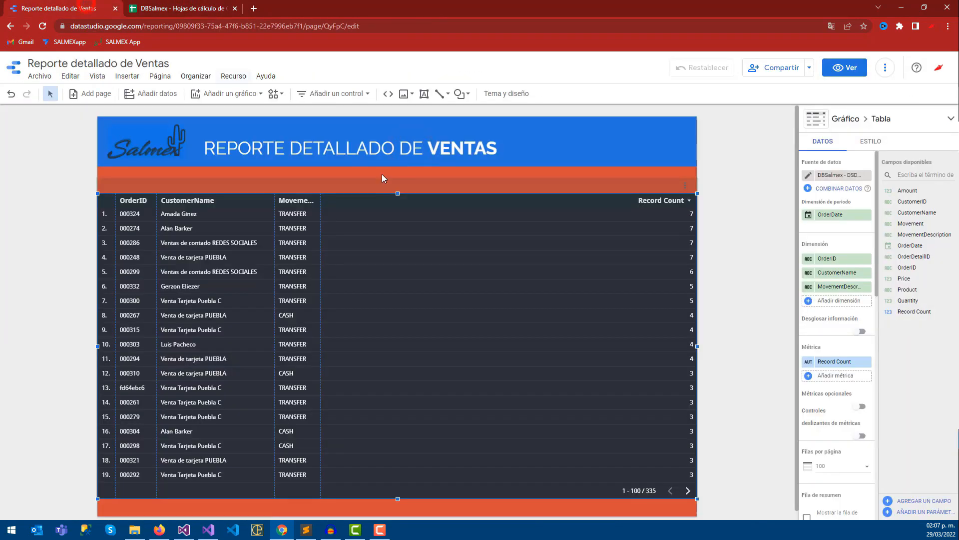
{"action": "mouse_move", "coordinate": [321, 198]}
{"action": "left_mouse_down"}
{"action": "mouse_move", "coordinate": [340, 197]}
{"action": "mouse_move", "coordinate": [326, 196]}
{"action": "left_mouse_up"}
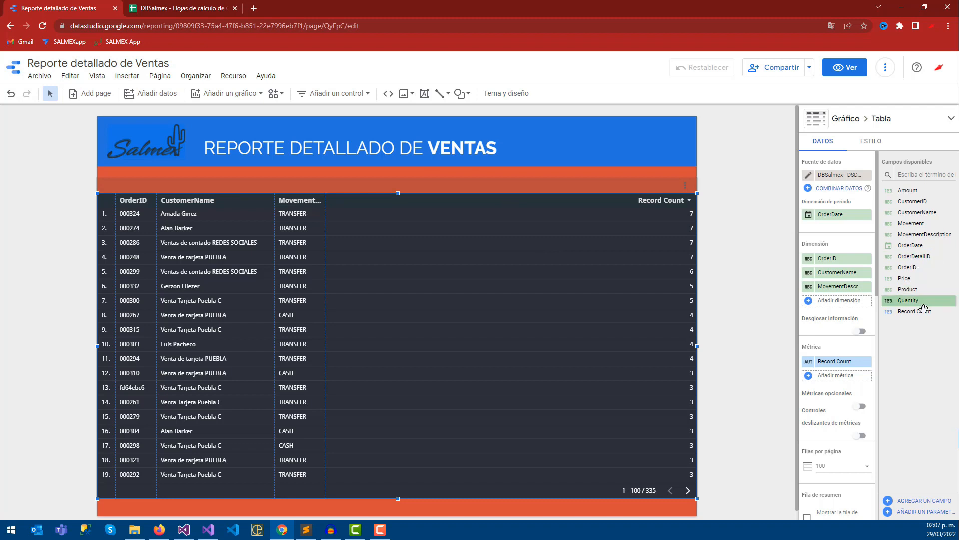
Try Product as the table's fourth dimension and remove it again
{"action": "left_click_drag", "start_coordinate": [924, 289], "coordinate": [848, 300]}
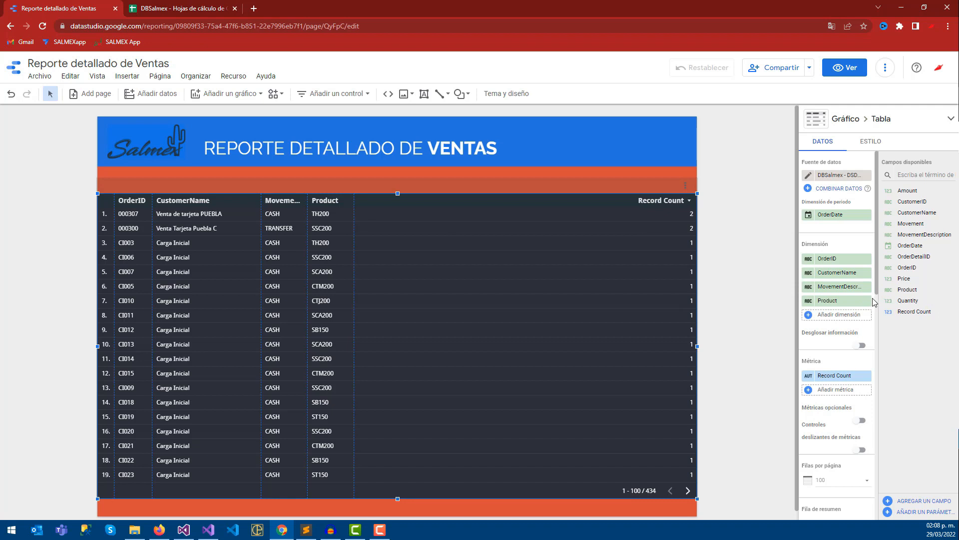
{"action": "left_click", "coordinate": [867, 301]}
Switch to the DBSalmex spreadsheet and copy the Movement lookup formula from I2 into L2 of the DSDetailedSales sheet
{"action": "left_click", "coordinate": [170, 9]}
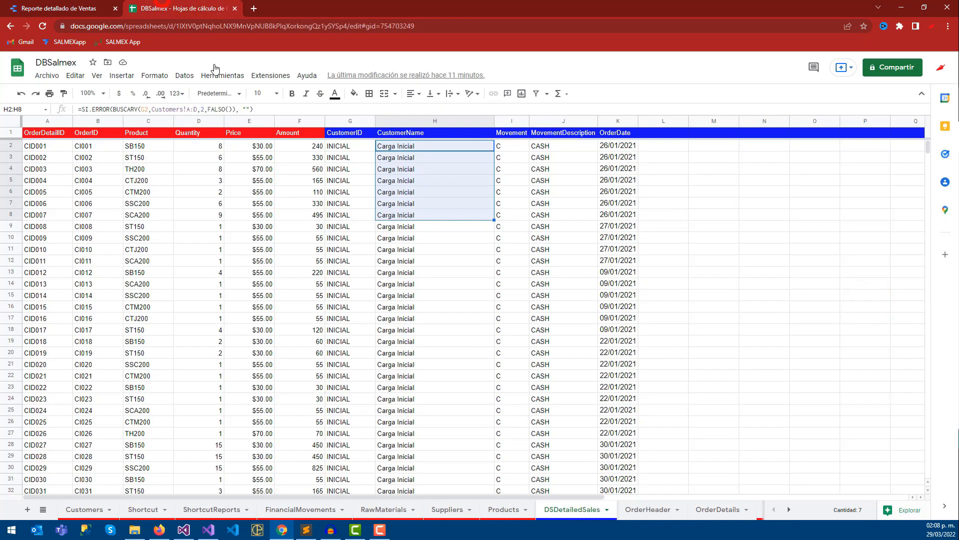
{"action": "left_click", "coordinate": [678, 149]}
{"action": "left_click", "coordinate": [658, 133]}
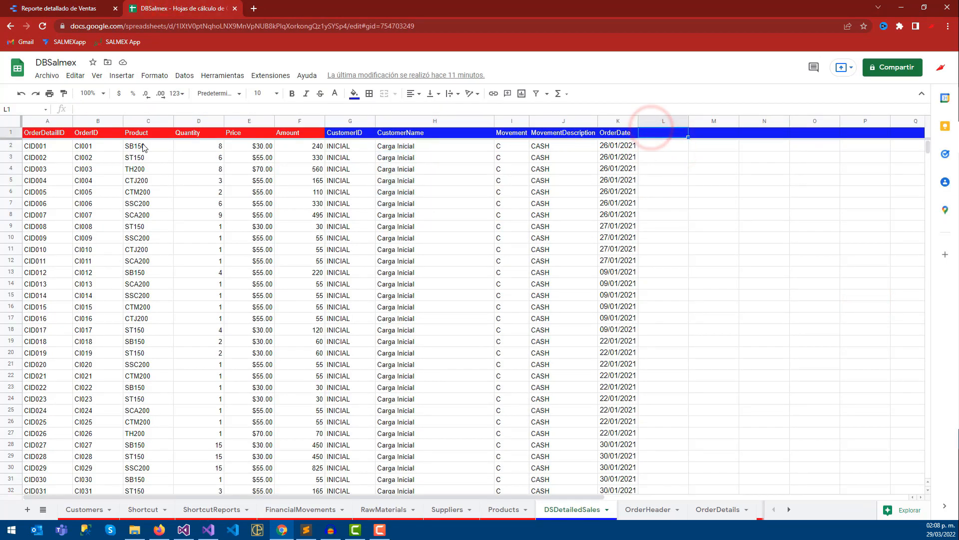
{"action": "left_click", "coordinate": [660, 146]}
{"action": "left_click", "coordinate": [555, 145]}
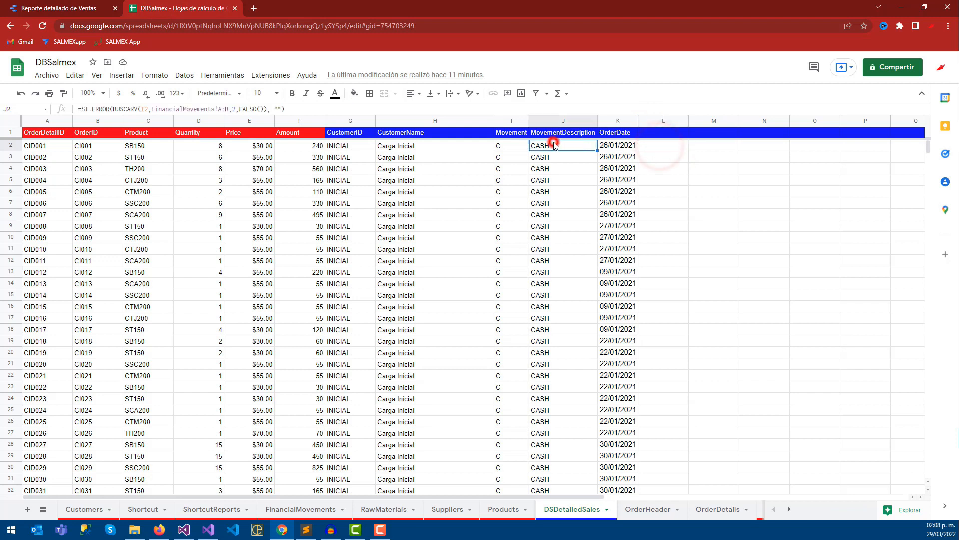
{"action": "left_click", "coordinate": [503, 150]}
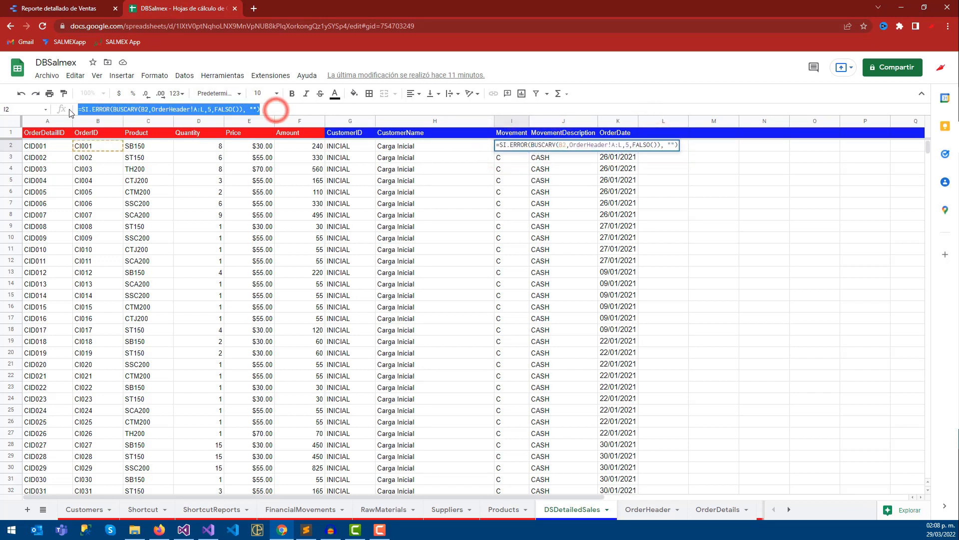
{"action": "left_click", "coordinate": [691, 173]}
{"action": "left_click", "coordinate": [657, 145]}
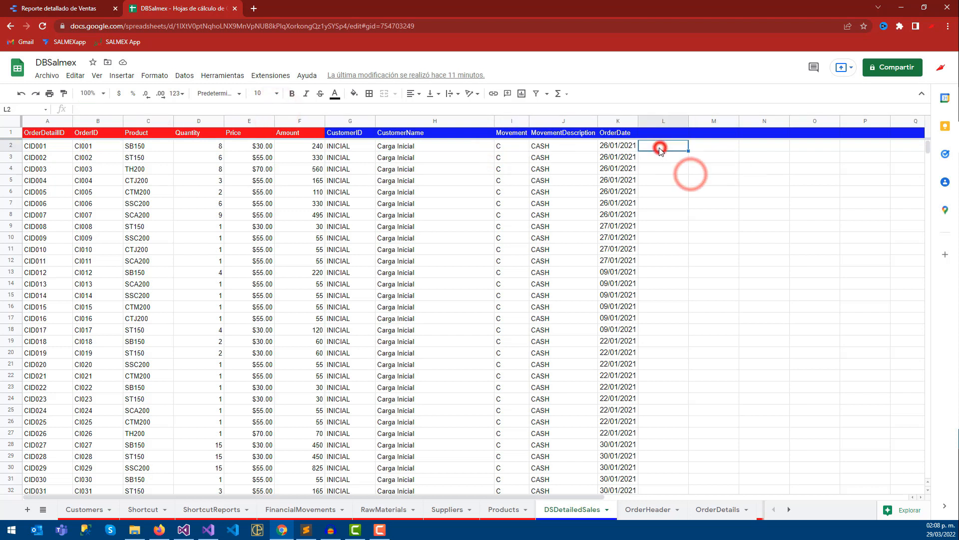
{"action": "left_click", "coordinate": [231, 109]}
{"action": "type", "text": "=SI.ERROR(BUSCARV(B2,OrderHeader!A:L,5,FALSO()), \"\")"}
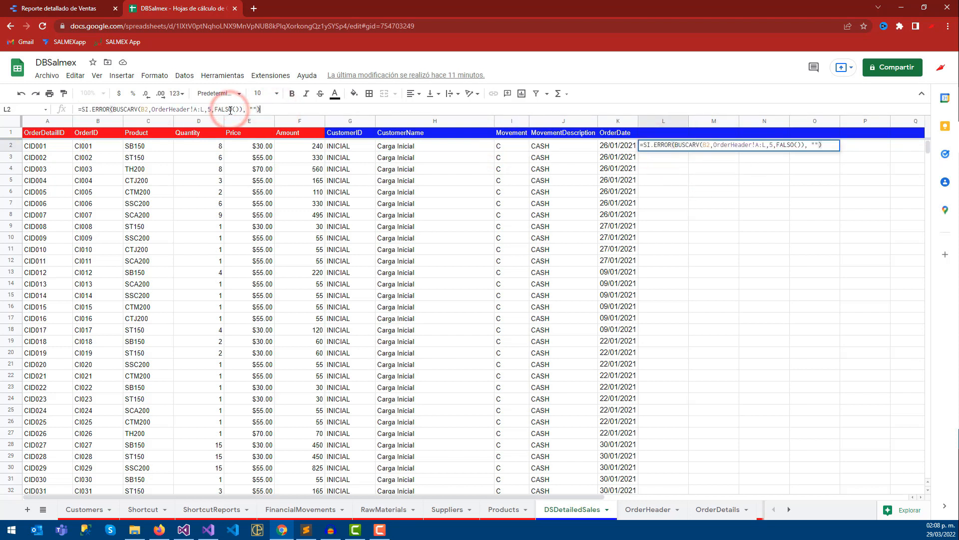
Change the L2 formula to look up C2 in the Products sheet's columns A:J and return column 2
{"action": "left_click", "coordinate": [149, 111]}
{"action": "key", "text": "BackSpace"}
{"action": "key", "text": "BackSpace"}
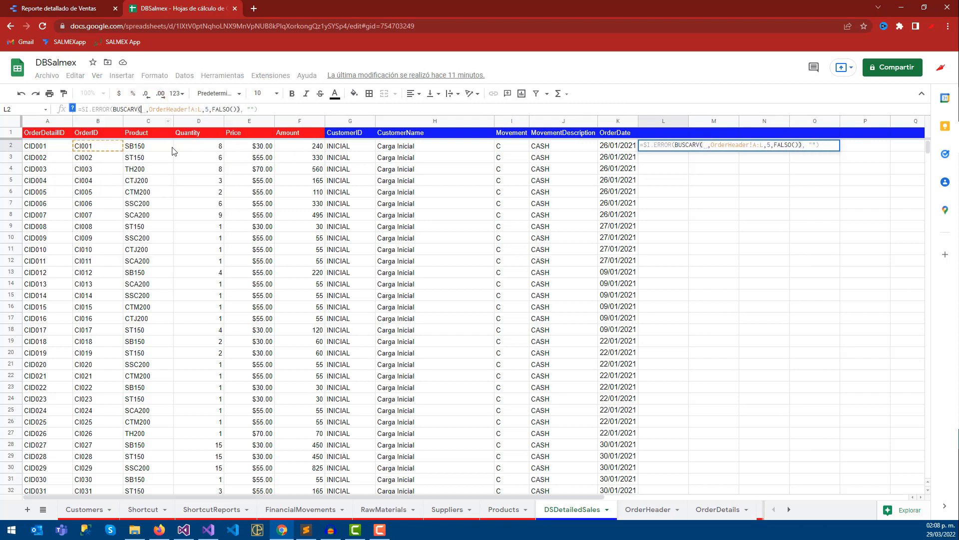
{"action": "left_click", "coordinate": [146, 147]}
{"action": "left_click_drag", "start_coordinate": [207, 109], "coordinate": [152, 109]}
{"action": "key", "text": "BackSpace"}
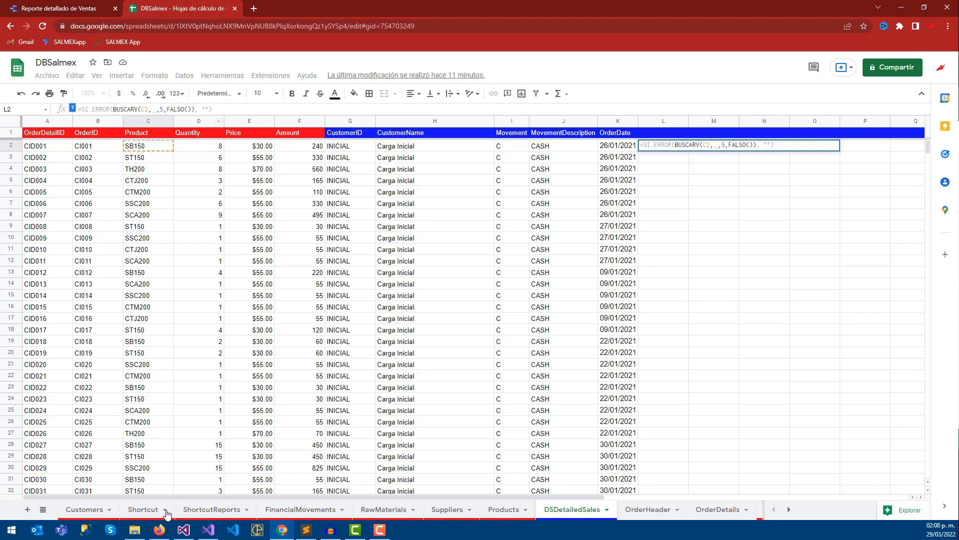
{"action": "left_click", "coordinate": [500, 508]}
{"action": "left_click_drag", "start_coordinate": [31, 126], "coordinate": [564, 137]}
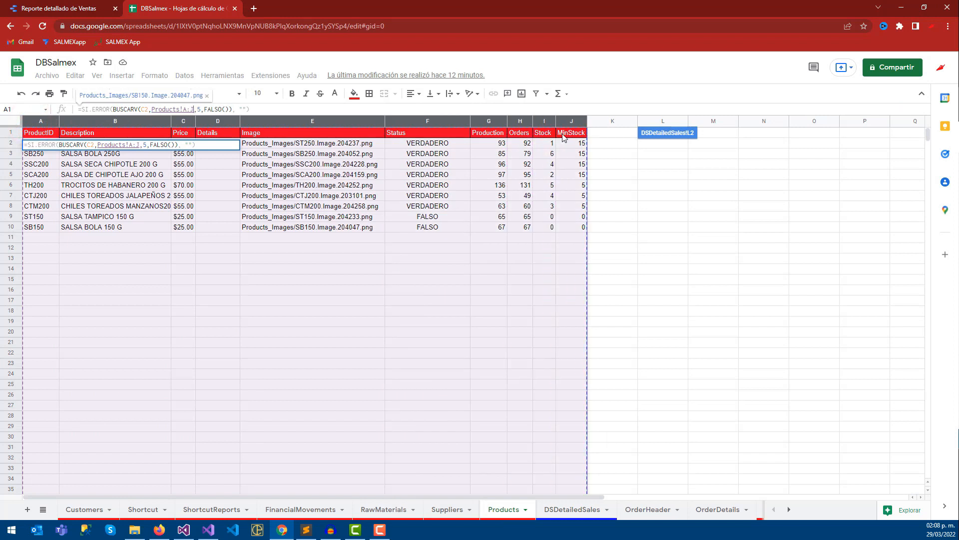
{"action": "double_click", "coordinate": [199, 109]}
{"action": "key", "text": "BackSpace"}
{"action": "type", "text": "2"}
{"action": "key", "text": "Return"}
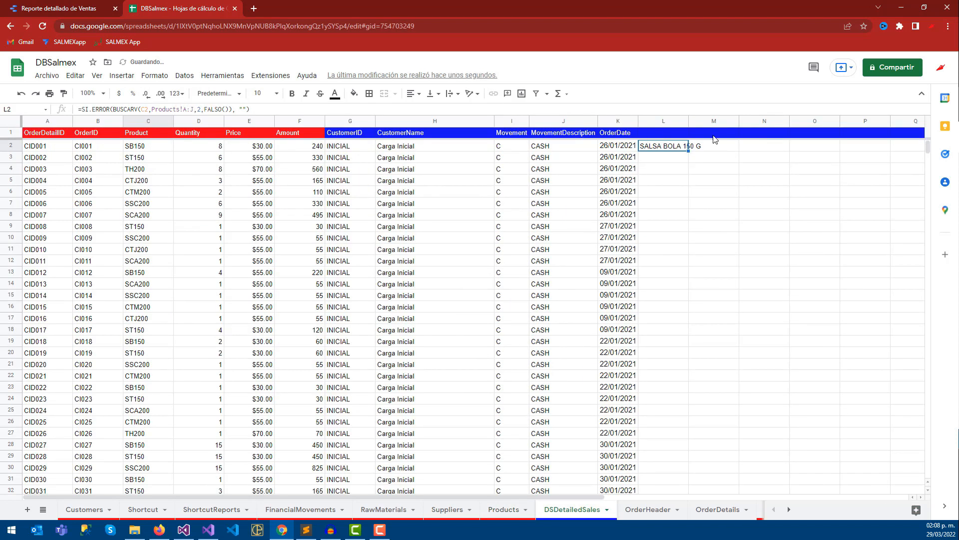
Fit column L's width to its content and apply the product lookup formula to the whole column
{"action": "double_click", "coordinate": [688, 121]}
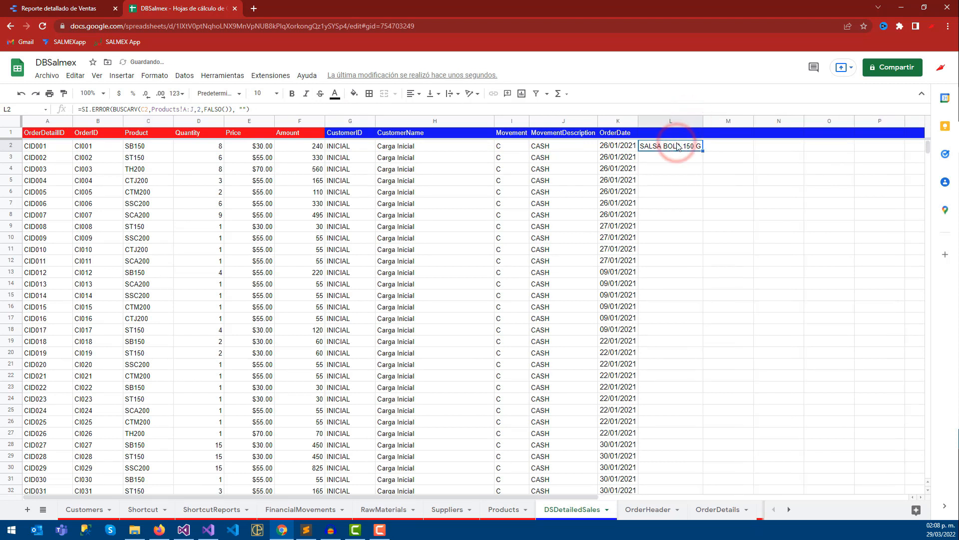
{"action": "left_click", "coordinate": [678, 120]}
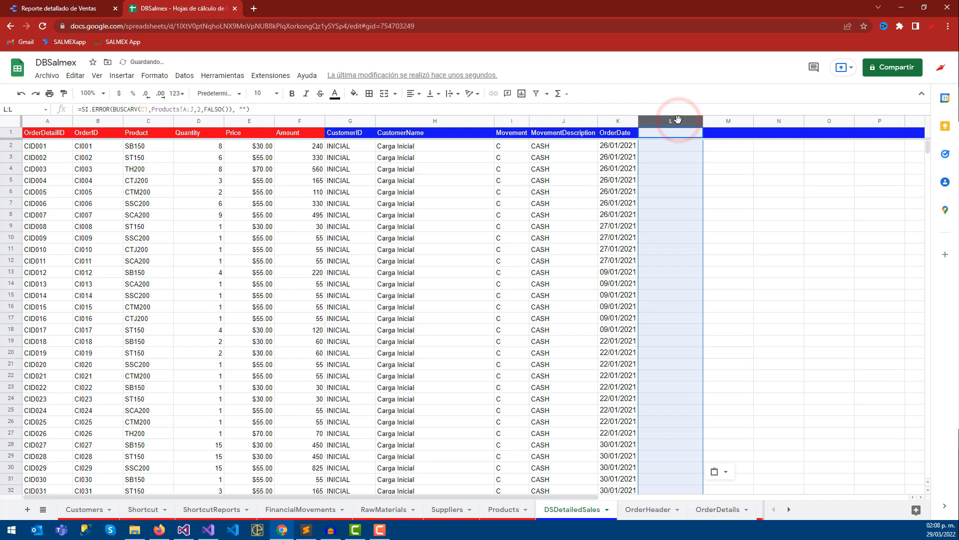
{"action": "key", "text": "ctrl+v"}
Enter ProductDescription as the header of column L
{"action": "left_click", "coordinate": [609, 130]}
{"action": "left_click", "coordinate": [671, 132]}
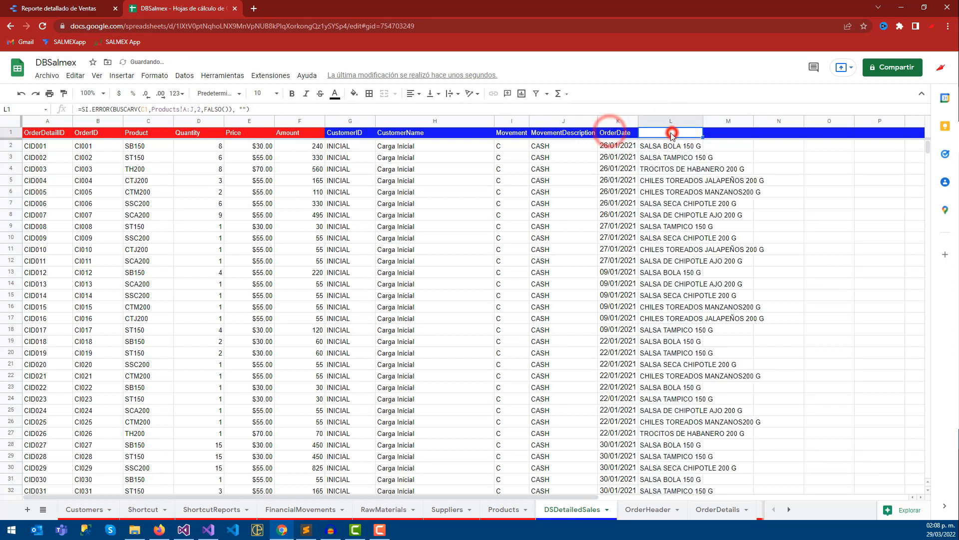
{"action": "type", "text": "pROD"}
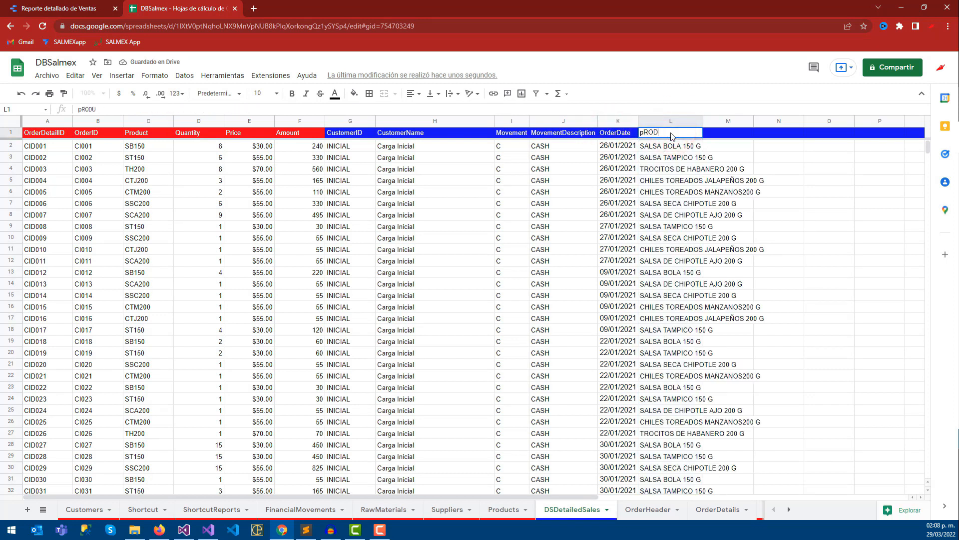
{"action": "type", "text": "roductDescript"}
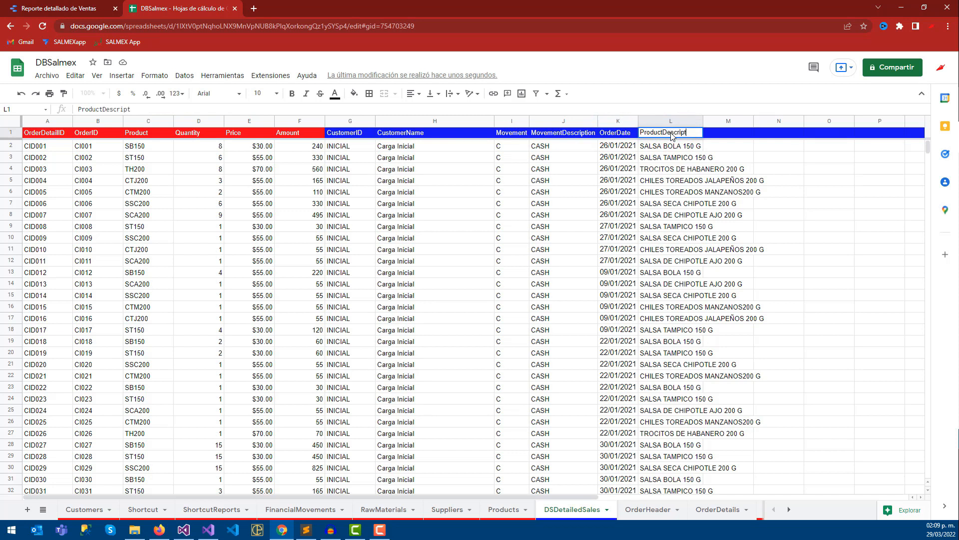
{"action": "type", "text": "ion"}
{"action": "key", "text": "Return"}
Try to paste the OrderDate header cell onto the ProductDescription header, and undo the paste
{"action": "left_click", "coordinate": [625, 131]}
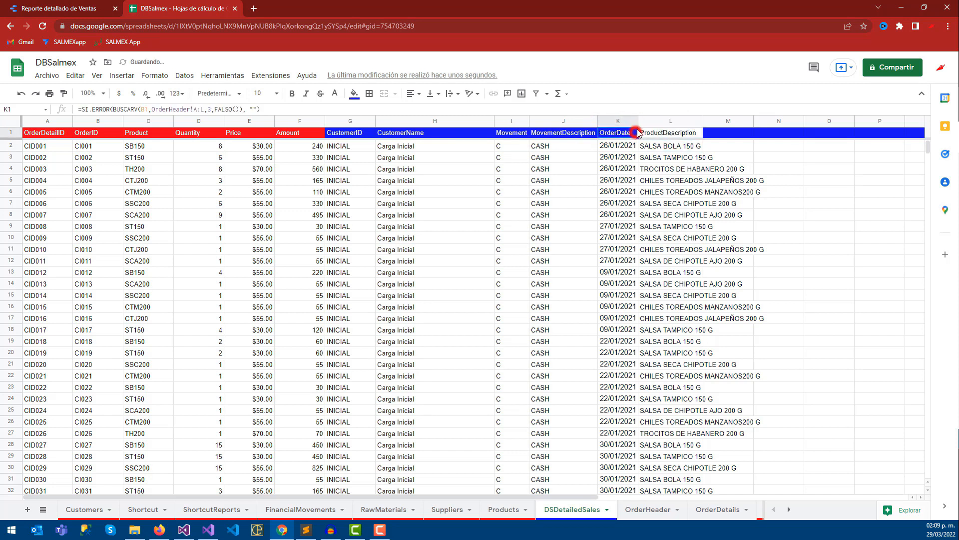
{"action": "key", "text": "ctrl+c"}
{"action": "left_click", "coordinate": [662, 129]}
{"action": "key", "text": "ctrl+v"}
{"action": "left_click", "coordinate": [707, 165]}
{"action": "left_click", "coordinate": [650, 136]}
{"action": "key", "text": "ctrl+z"}
Copy the OrderDate header's blue formatting onto the ProductDescription header cell
{"action": "left_click", "coordinate": [624, 136]}
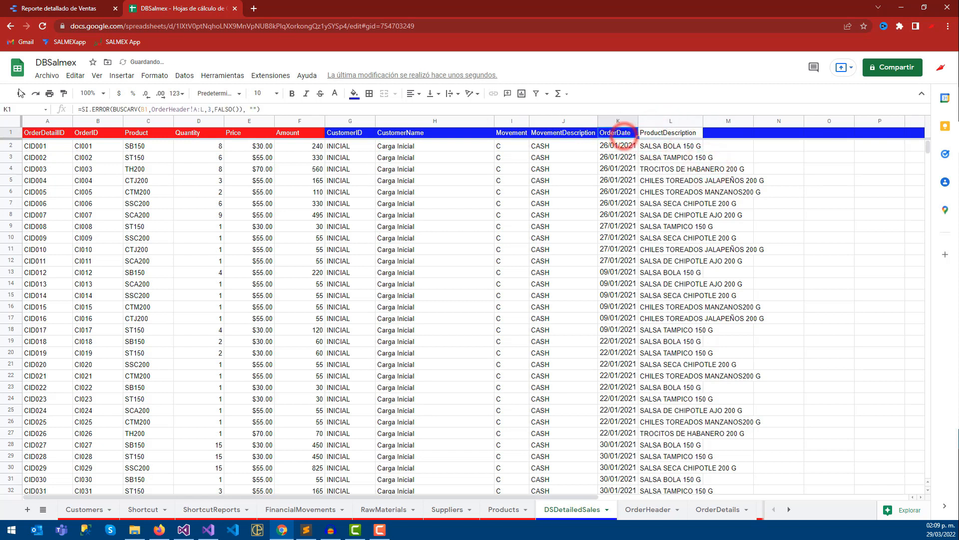
{"action": "left_click", "coordinate": [63, 93]}
{"action": "left_click", "coordinate": [665, 134]}
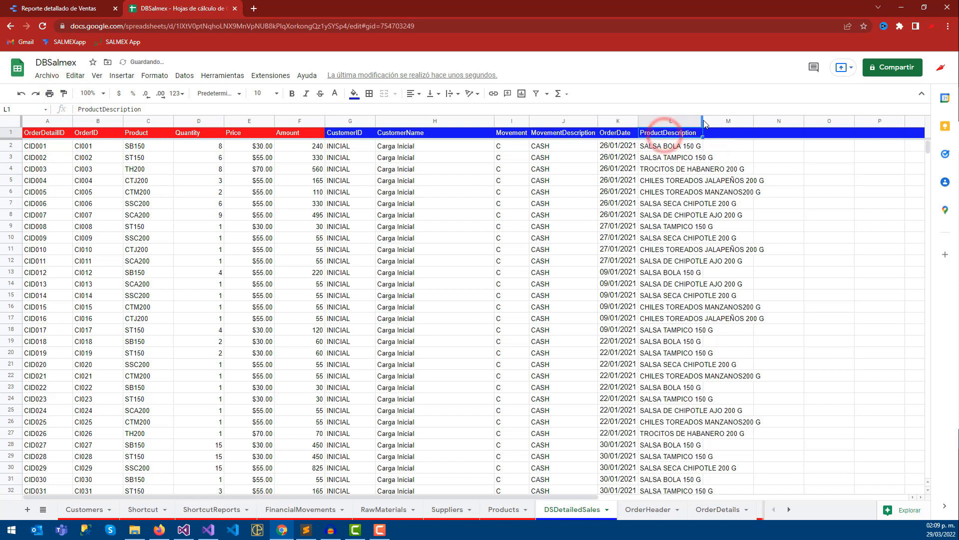
Widen the ProductDescription column in the DSDetailedSales sheet to fit its longest product names
{"action": "left_click_drag", "start_coordinate": [704, 122], "coordinate": [775, 122]}
{"action": "left_click", "coordinate": [794, 192]}
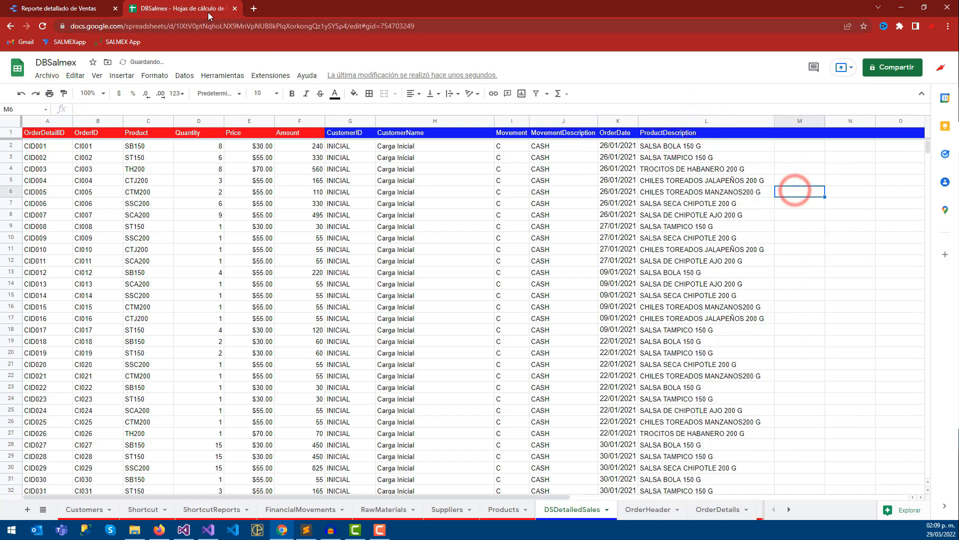
Switch to the sales report in Data Studio and examine the field list of the DSDetailedSales data source
{"action": "left_click", "coordinate": [68, 6]}
{"action": "left_click", "coordinate": [716, 187]}
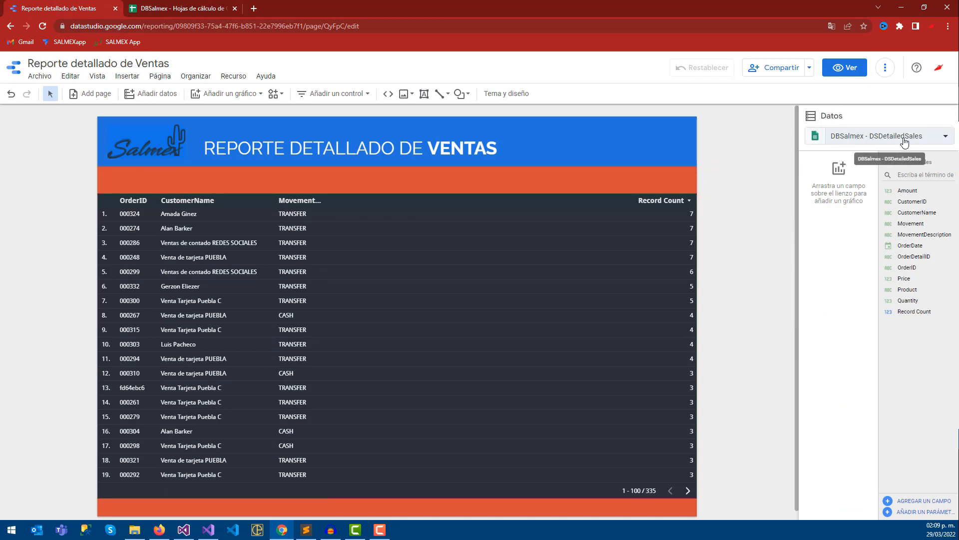
{"action": "left_click", "coordinate": [817, 138]}
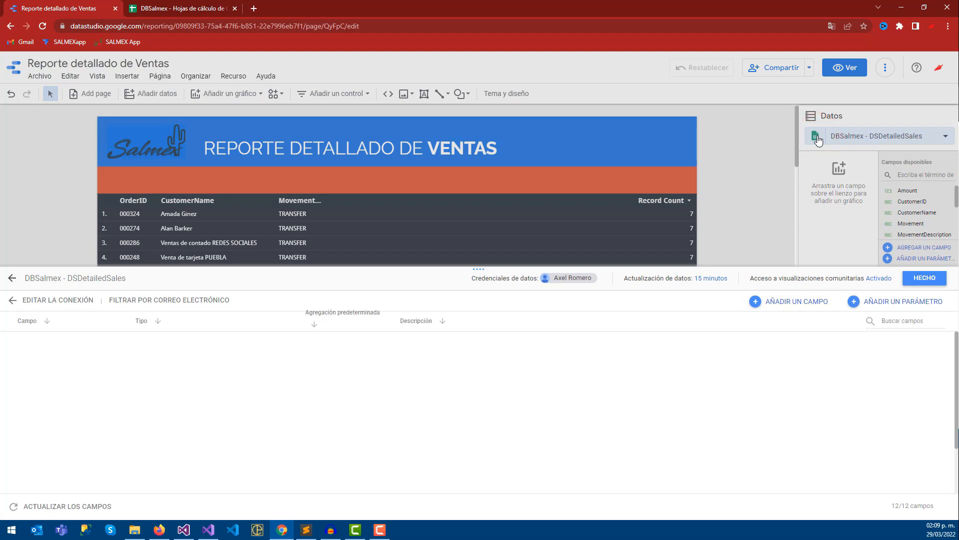
{"action": "scroll", "coordinate": [112, 424], "scroll_direction": "down", "scroll_amount": 3}
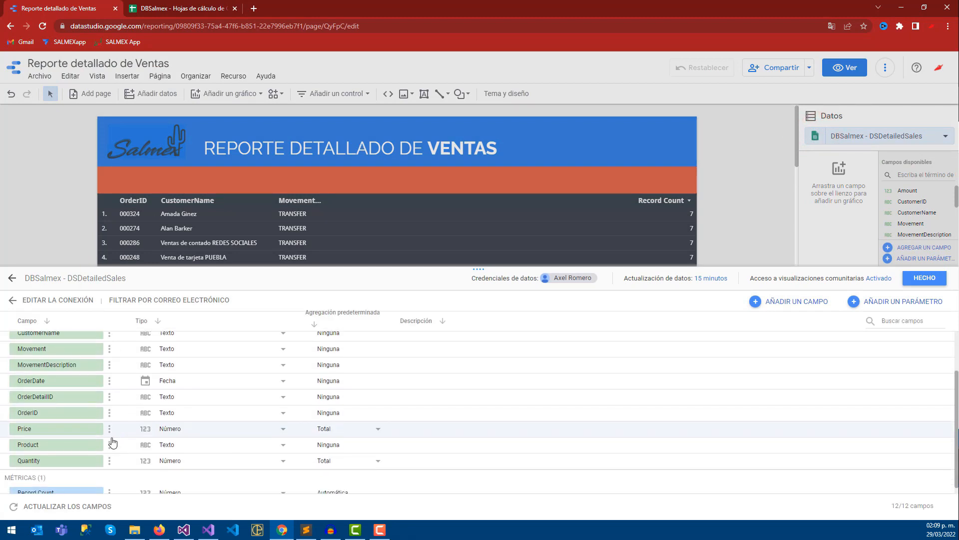
{"action": "scroll", "coordinate": [73, 445], "scroll_direction": "up", "scroll_amount": 3}
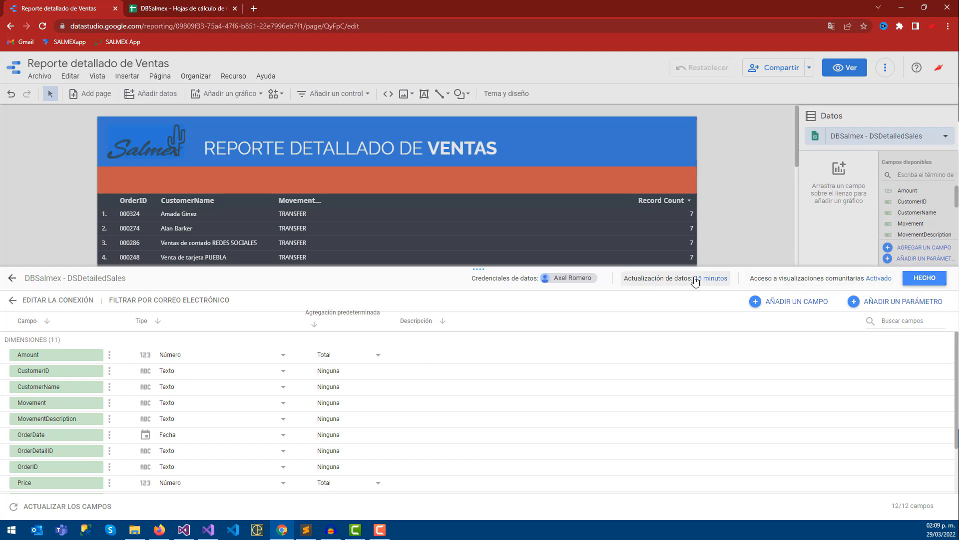
{"action": "left_click", "coordinate": [925, 278]}
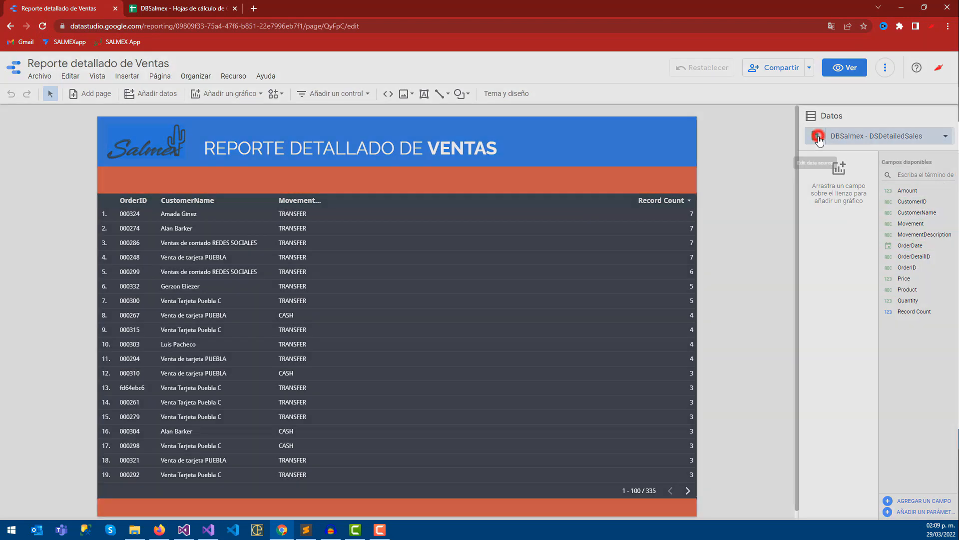
Refresh the fields of the DSDetailedSales data source and apply the connection change that adds ProductDescription
{"action": "left_click", "coordinate": [815, 135]}
{"action": "scroll", "coordinate": [128, 456], "scroll_direction": "down", "scroll_amount": 2}
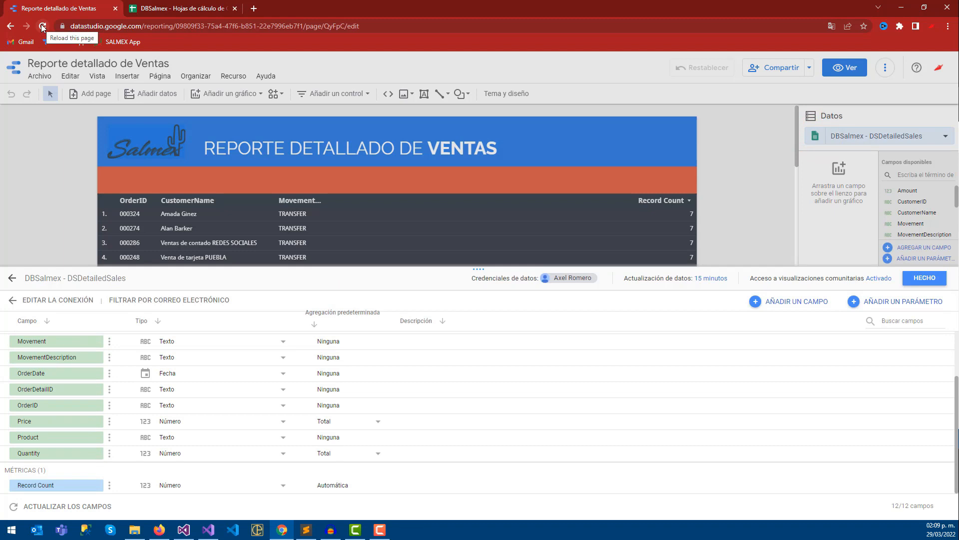
{"action": "left_click", "coordinate": [40, 514]}
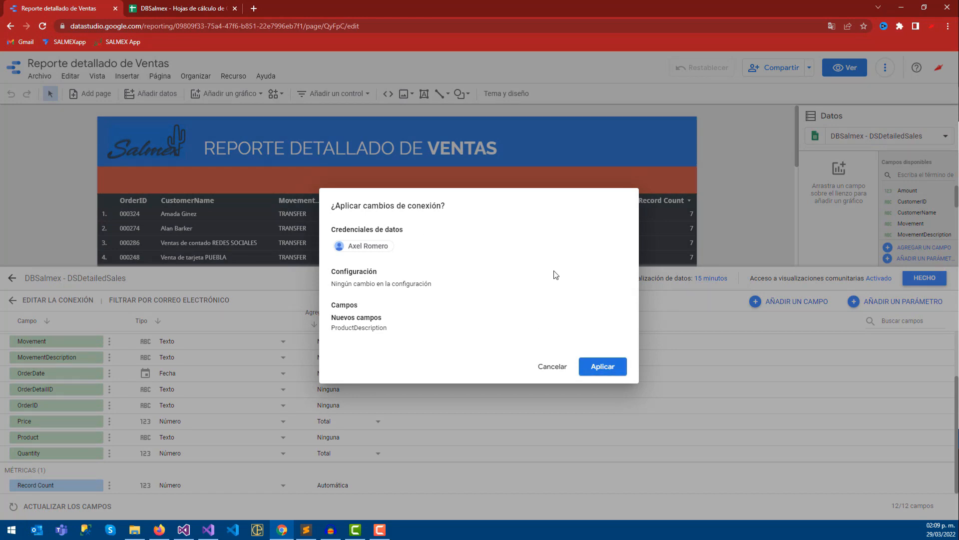
{"action": "left_click", "coordinate": [602, 367]}
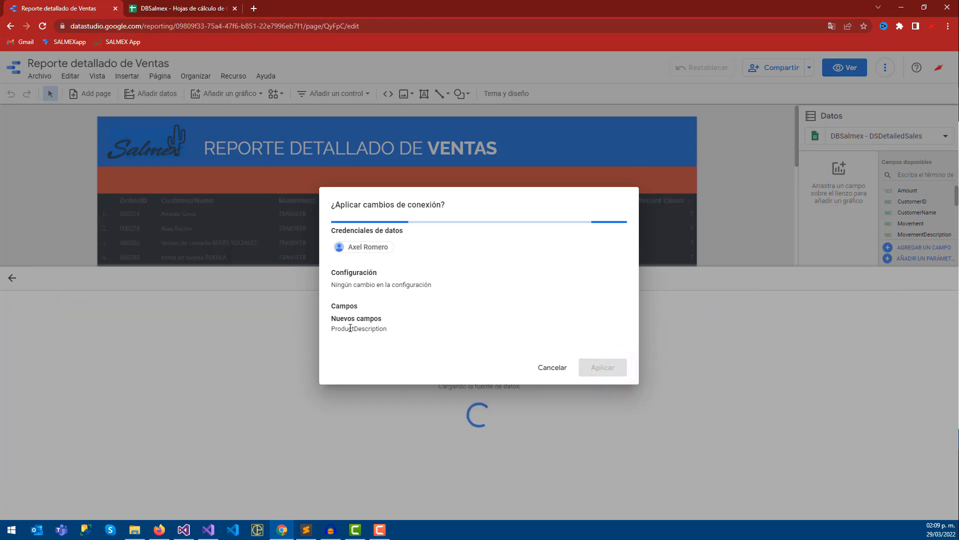
{"action": "left_click", "coordinate": [337, 328]}
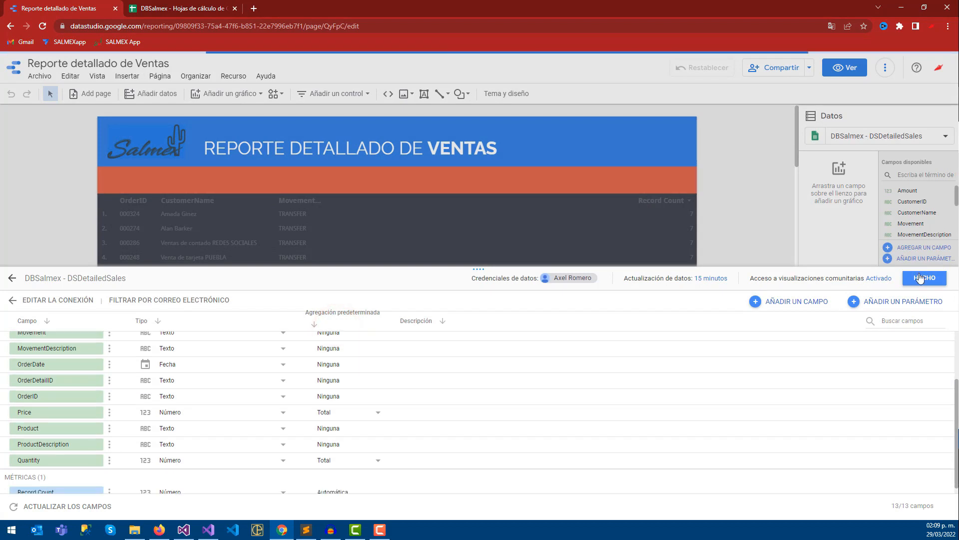
{"action": "left_click", "coordinate": [925, 277]}
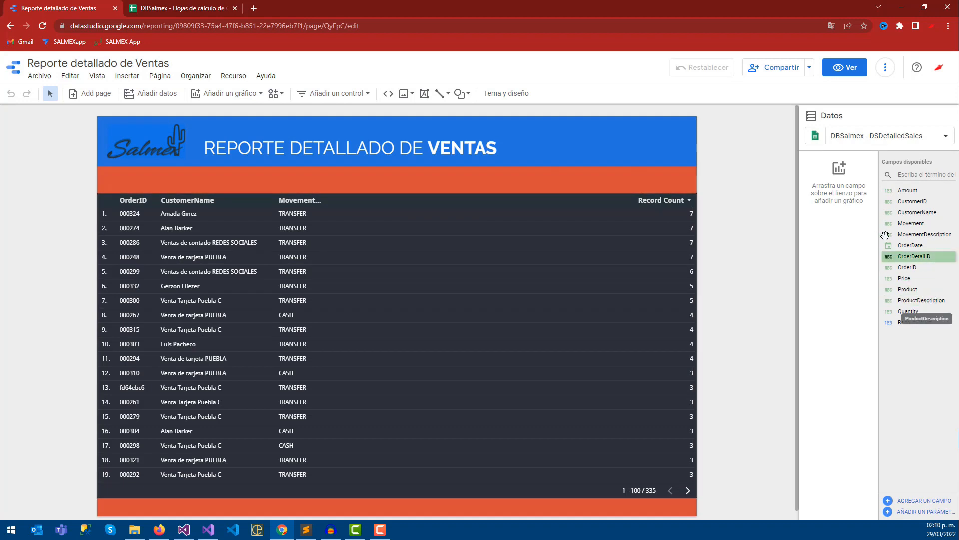
Add ProductDescription as a dimension of the sales table and widen its column to fit the product names
{"action": "left_click", "coordinate": [601, 207]}
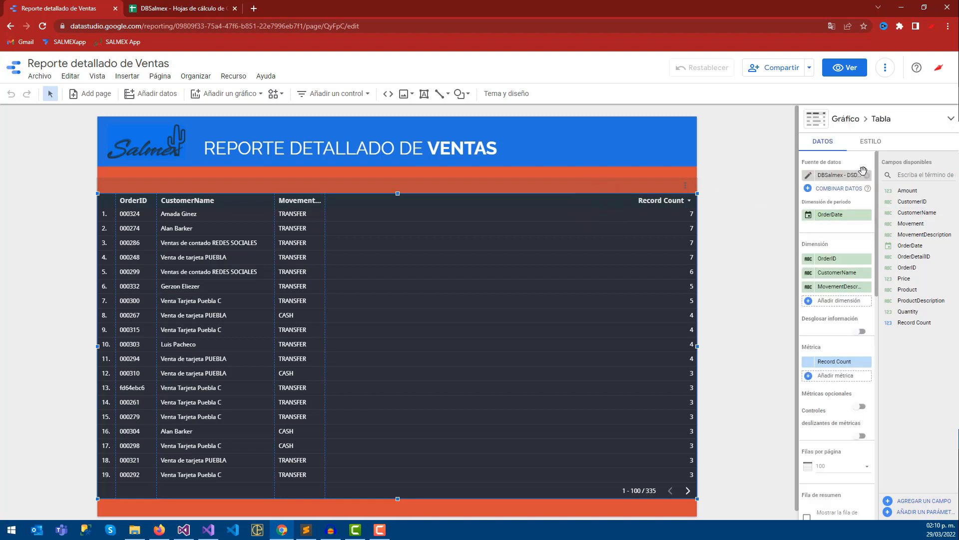
{"action": "left_click_drag", "start_coordinate": [924, 299], "coordinate": [833, 298]}
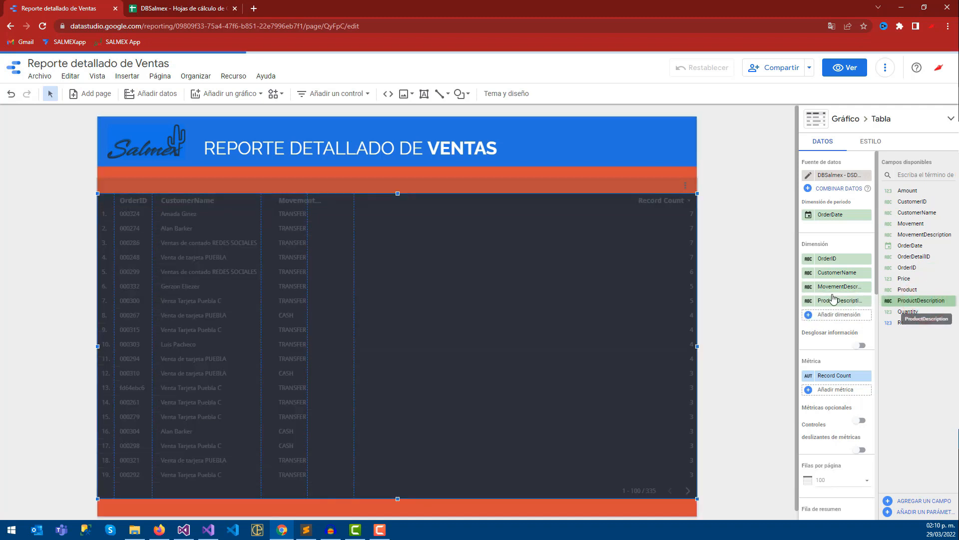
{"action": "left_click_drag", "start_coordinate": [354, 197], "coordinate": [429, 196]}
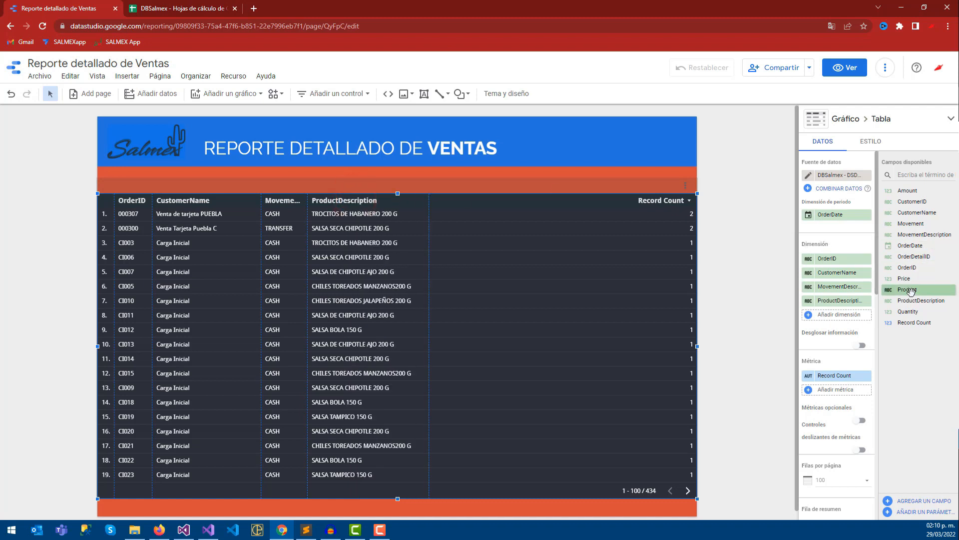
Add Quantity, Price and Amount as dimensions of the sales table and remove the Record Count metric
{"action": "left_click_drag", "start_coordinate": [909, 311], "coordinate": [844, 310]}
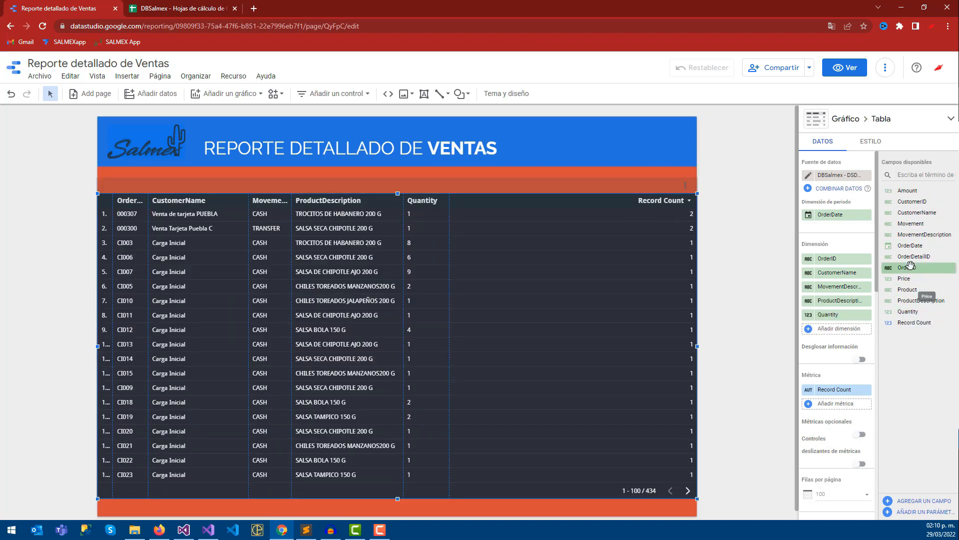
{"action": "left_click_drag", "start_coordinate": [905, 279], "coordinate": [840, 337]}
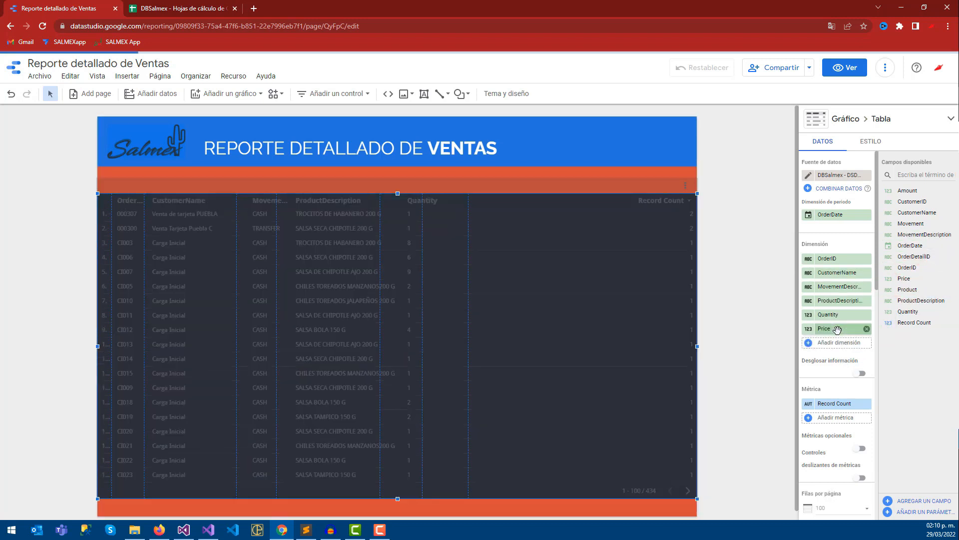
{"action": "left_click_drag", "start_coordinate": [899, 190], "coordinate": [833, 342]}
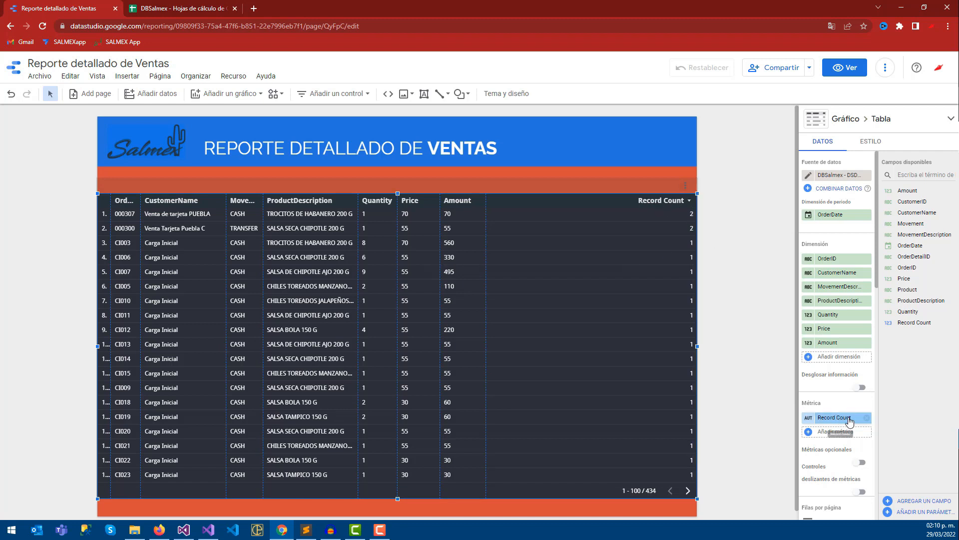
{"action": "left_click", "coordinate": [867, 418]}
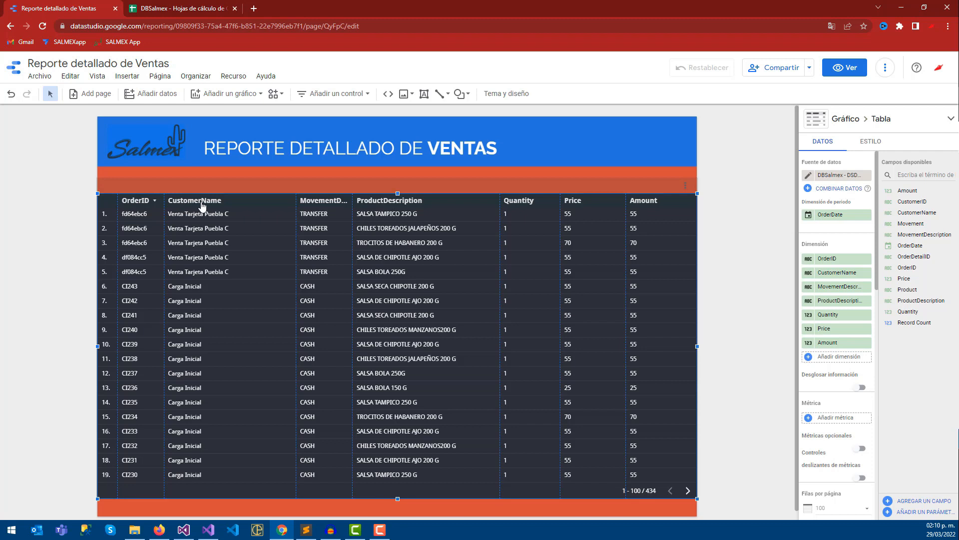
Rename the table's OrderID dimension as Pedido
{"action": "left_click", "coordinate": [809, 259]}
{"action": "type", "text": "P"}
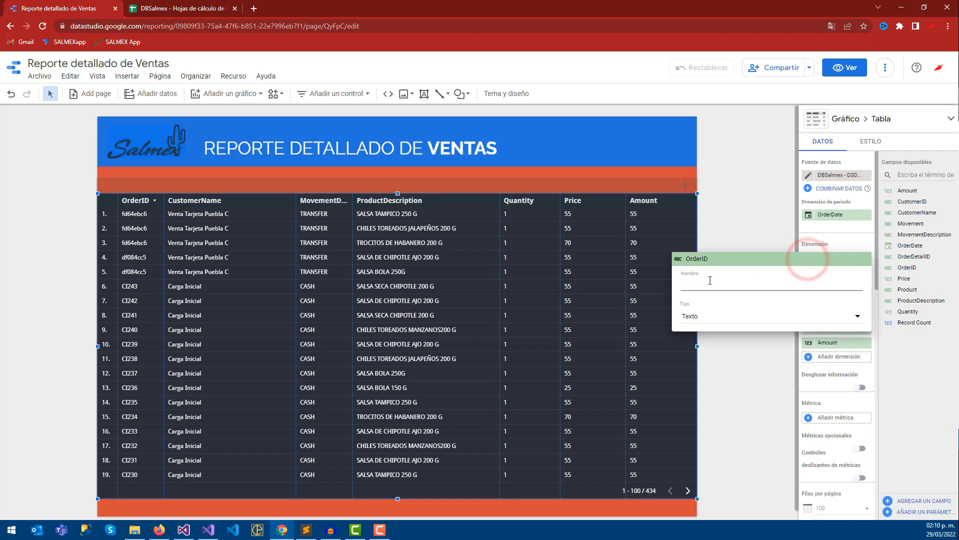
{"action": "type", "text": "edi"}
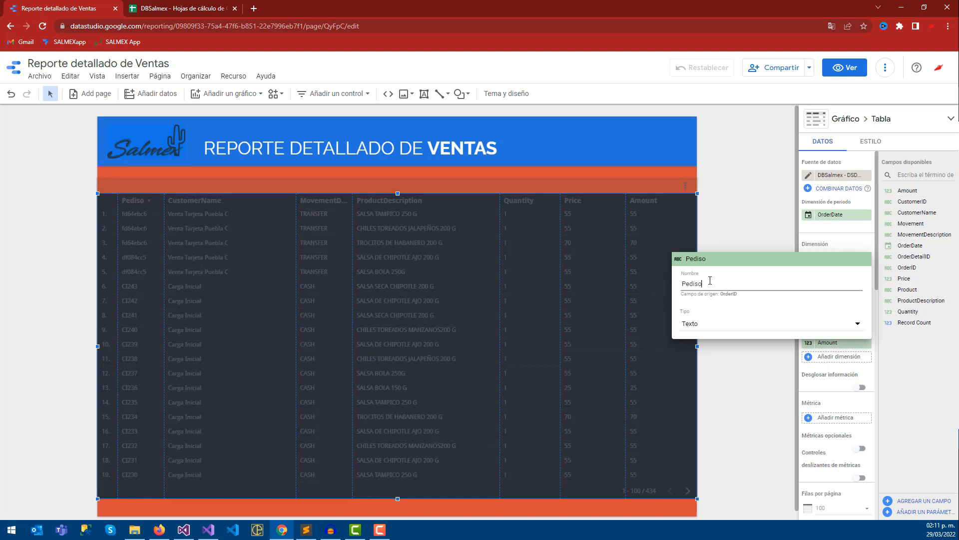
{"action": "type", "text": "so"}
{"action": "key", "text": "BackSpace"}
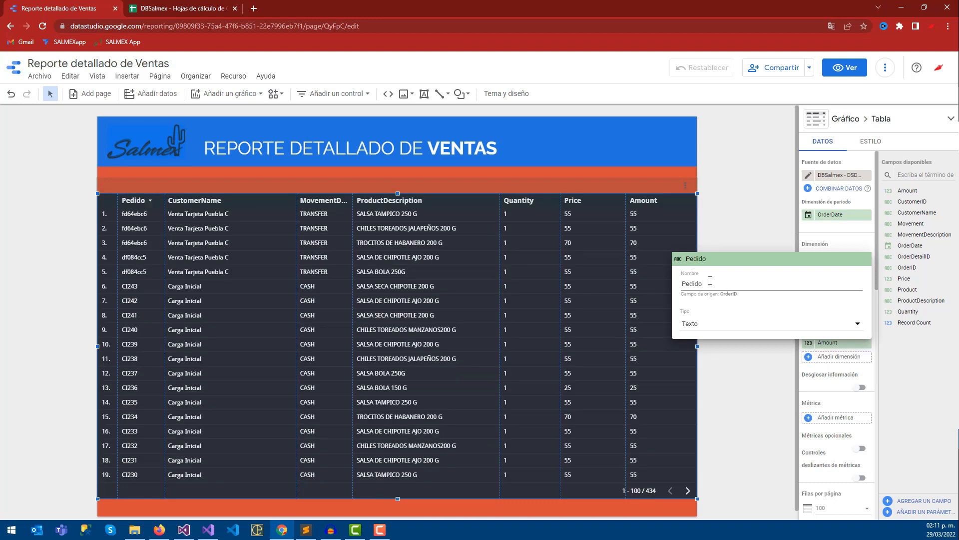
{"action": "left_click", "coordinate": [724, 218]}
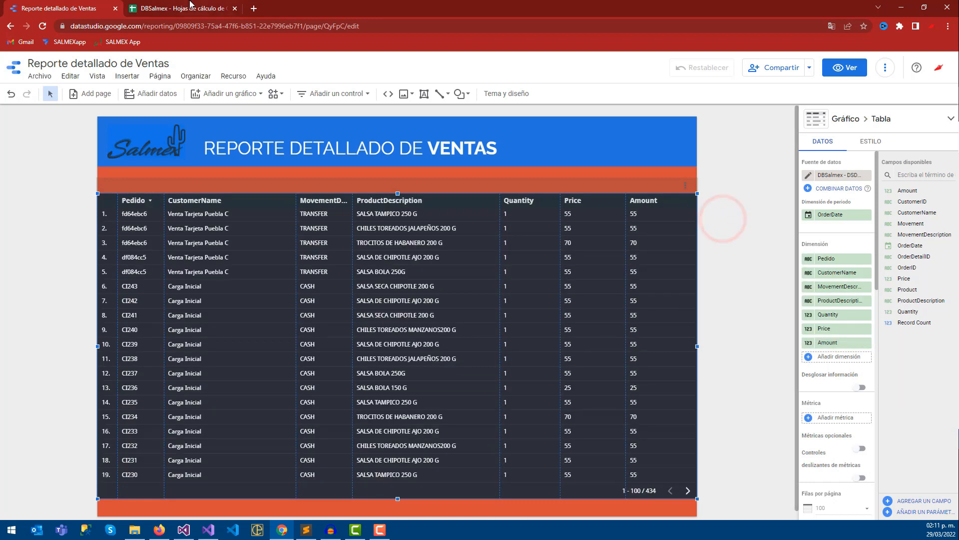
{"action": "left_click", "coordinate": [175, 6]}
{"action": "left_click", "coordinate": [76, 6]}
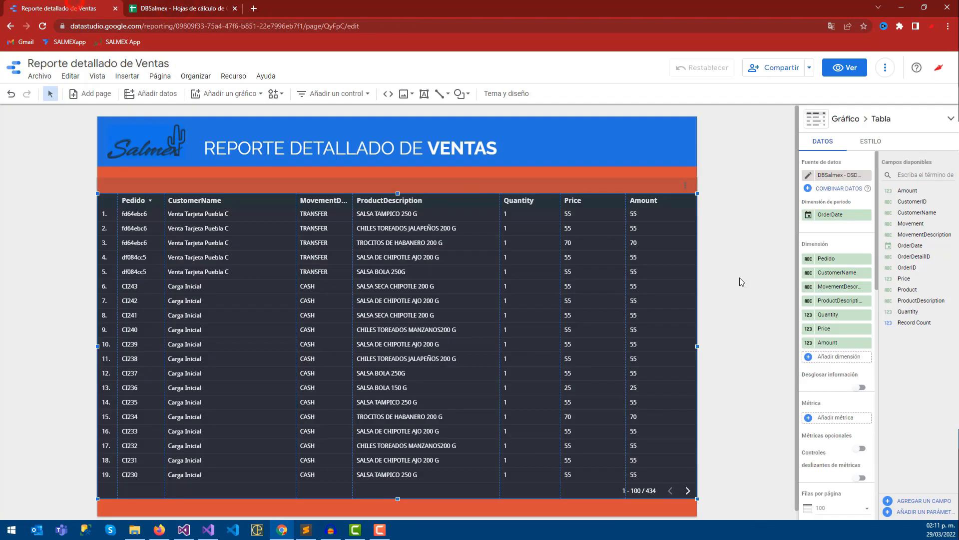
Rename the table's CustomerName dimension as Cliente and MovementDescription as Pago
{"action": "left_click", "coordinate": [808, 275]}
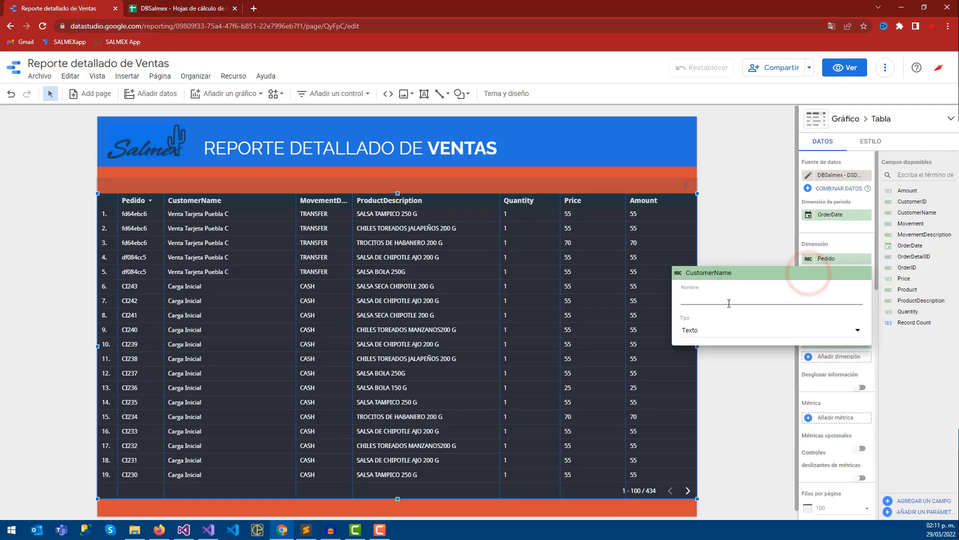
{"action": "type", "text": "Clienmt"}
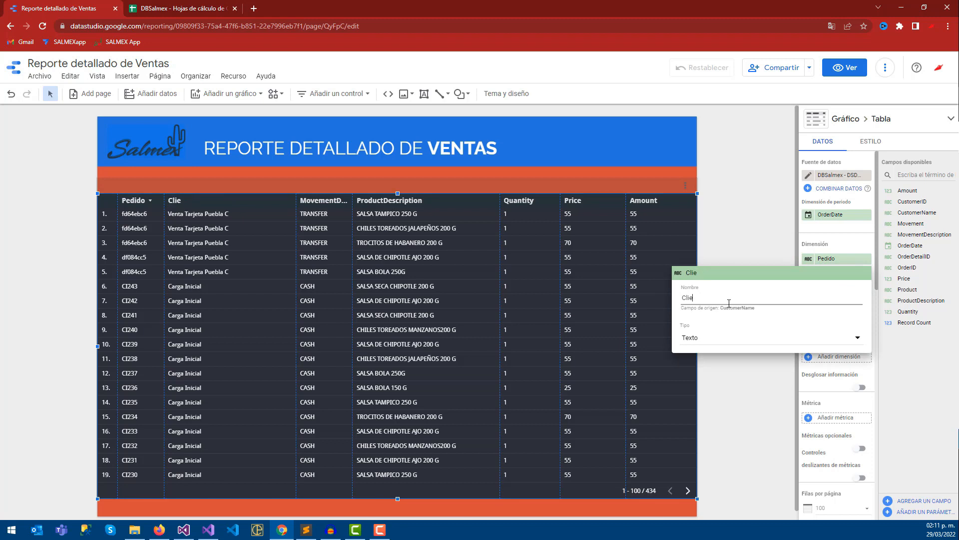
{"action": "left_click", "coordinate": [739, 225]}
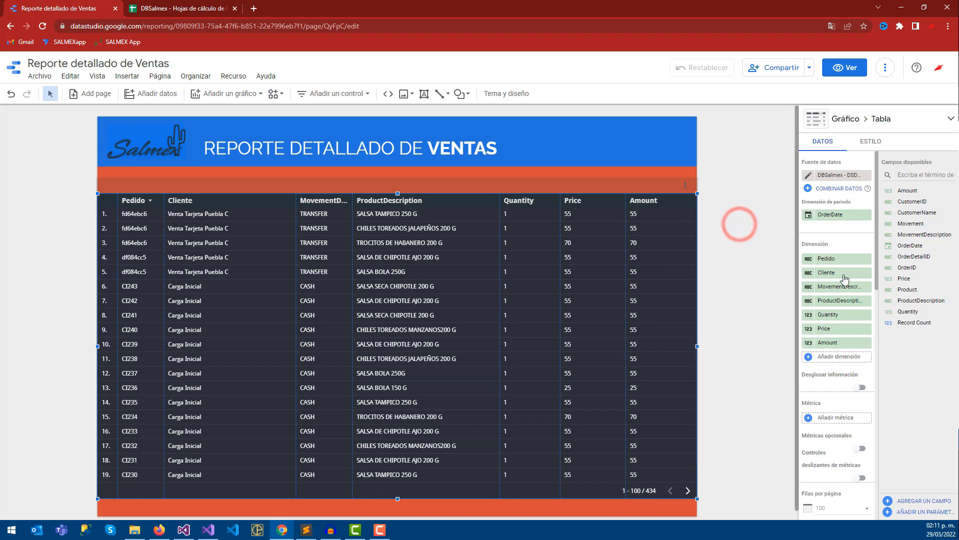
{"action": "left_click", "coordinate": [809, 287]}
{"action": "type", "text": "M"}
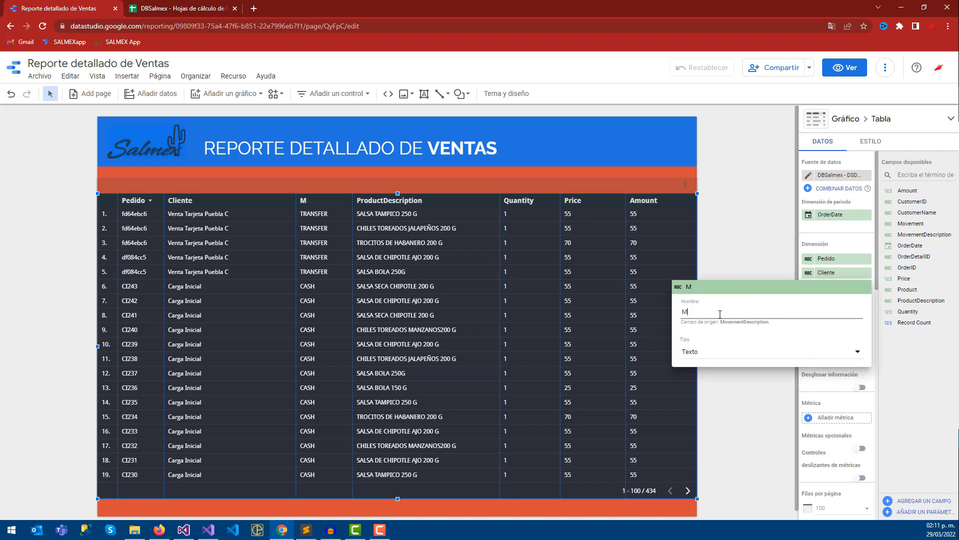
{"action": "key", "text": "BackSpace"}
{"action": "type", "text": "Pago"}
{"action": "left_click", "coordinate": [756, 231]}
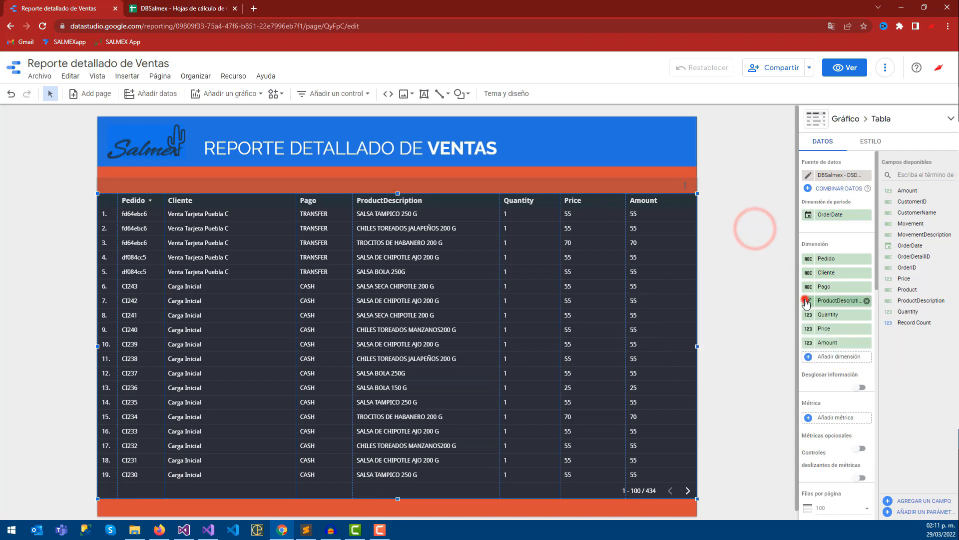
Rename the table's ProductDescription dimension as Producto and Quantity as Cantidad
{"action": "left_click", "coordinate": [806, 300]}
{"action": "type", "text": "Product"}
{"action": "left_click", "coordinate": [755, 235]}
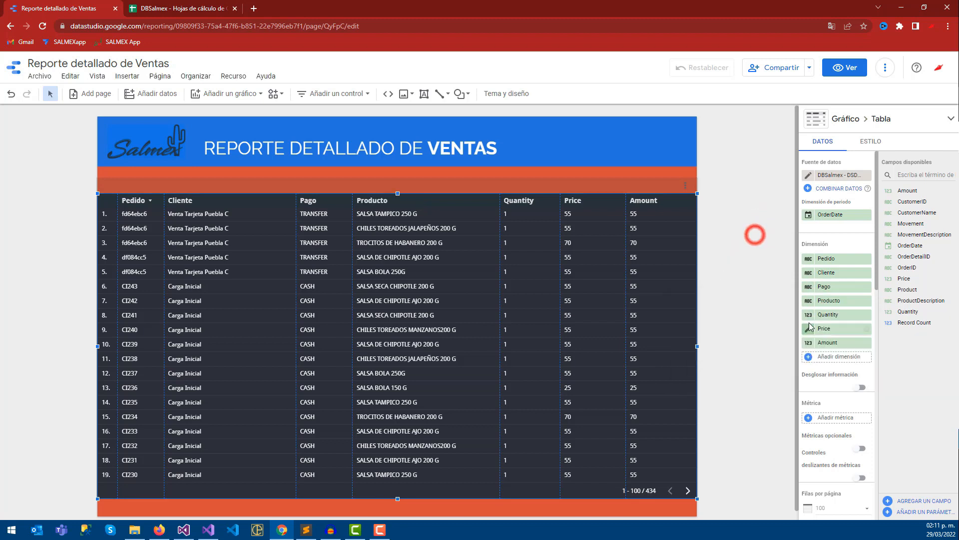
{"action": "left_click", "coordinate": [809, 319]}
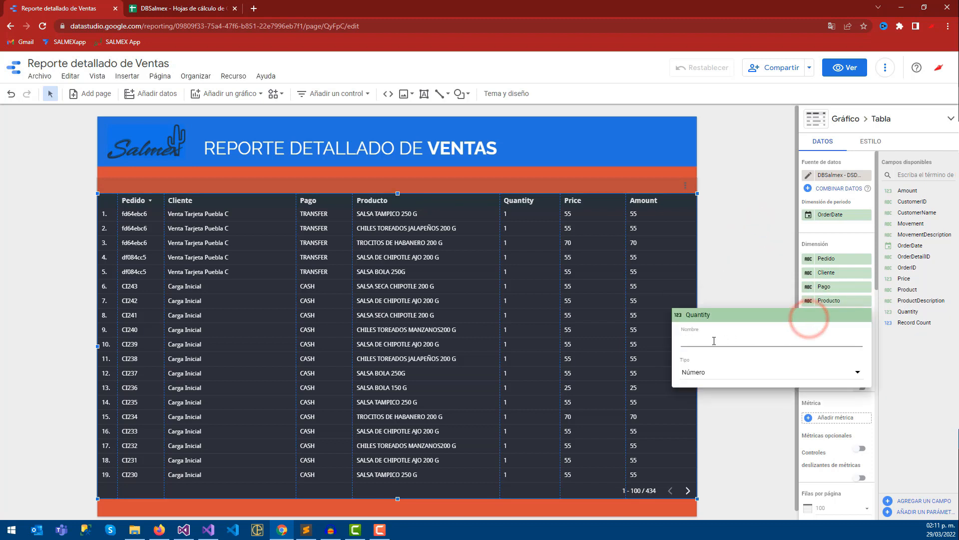
{"action": "type", "text": "Cantidad"}
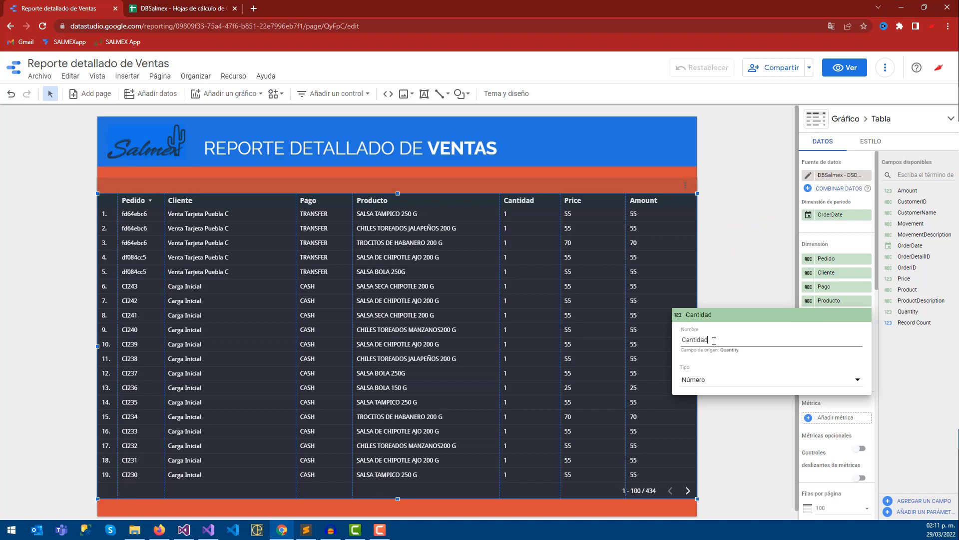
{"action": "left_click", "coordinate": [732, 299]}
Rename the table's Price dimension as Precio and Amount as Total
{"action": "left_click", "coordinate": [802, 329]}
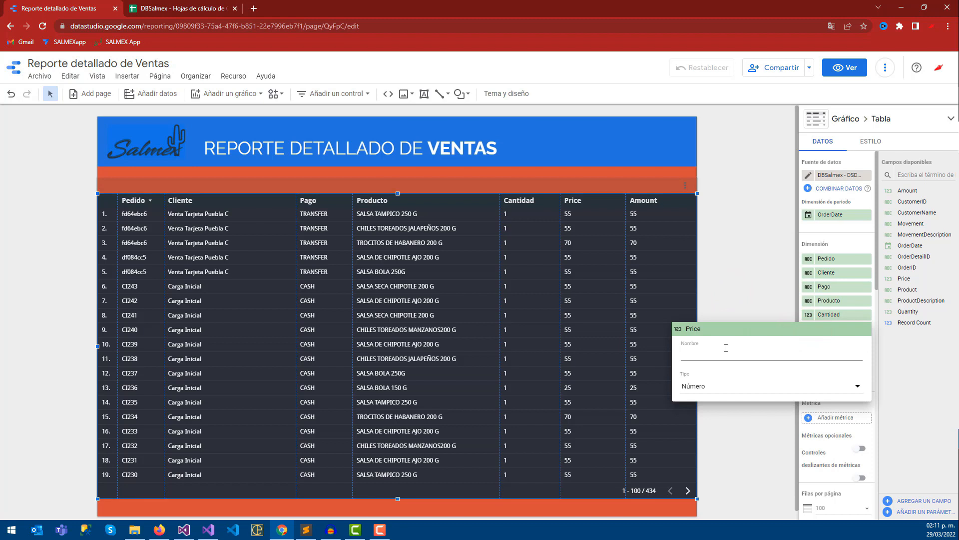
{"action": "type", "text": "$"}
{"action": "double_click", "coordinate": [693, 359]}
{"action": "type", "text": "Precio"}
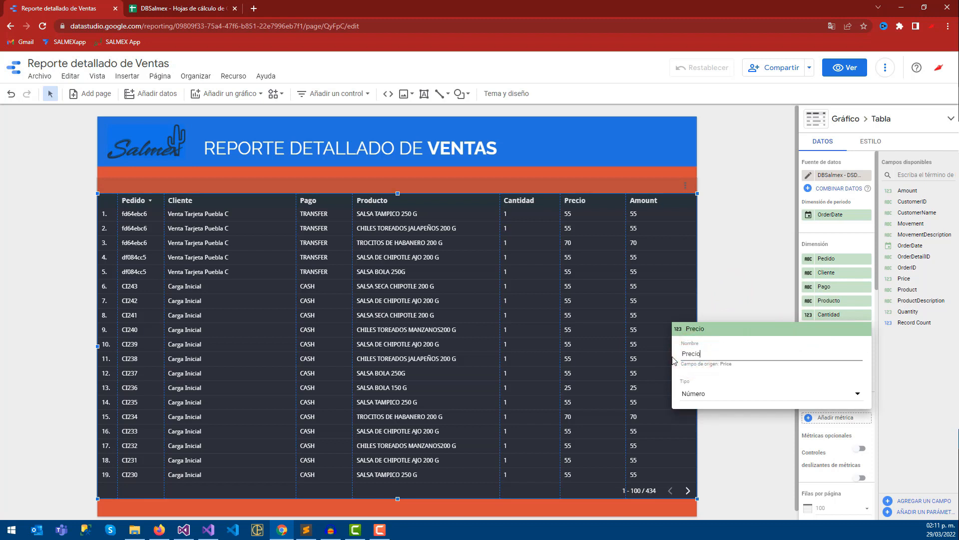
{"action": "left_click", "coordinate": [725, 274]}
{"action": "left_click", "coordinate": [807, 344]}
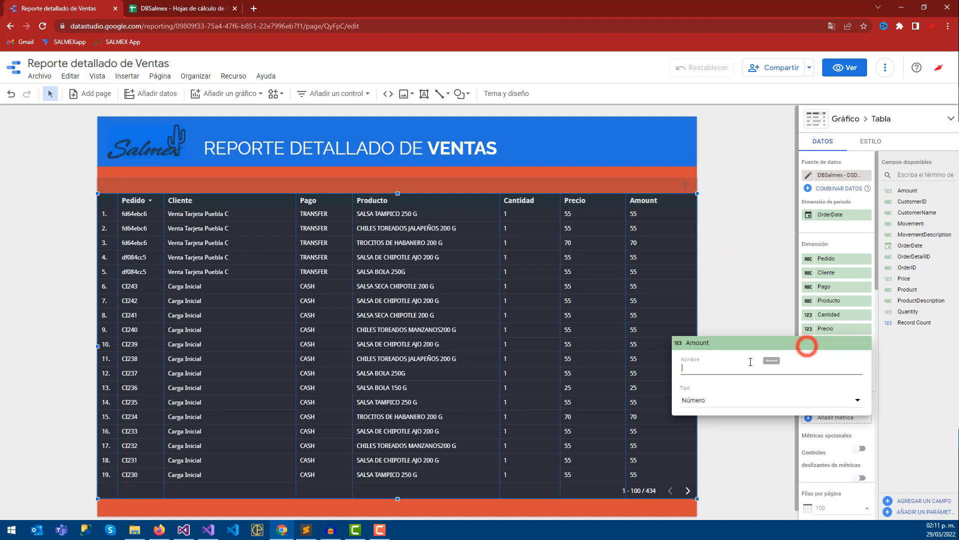
{"action": "type", "text": "Total"}
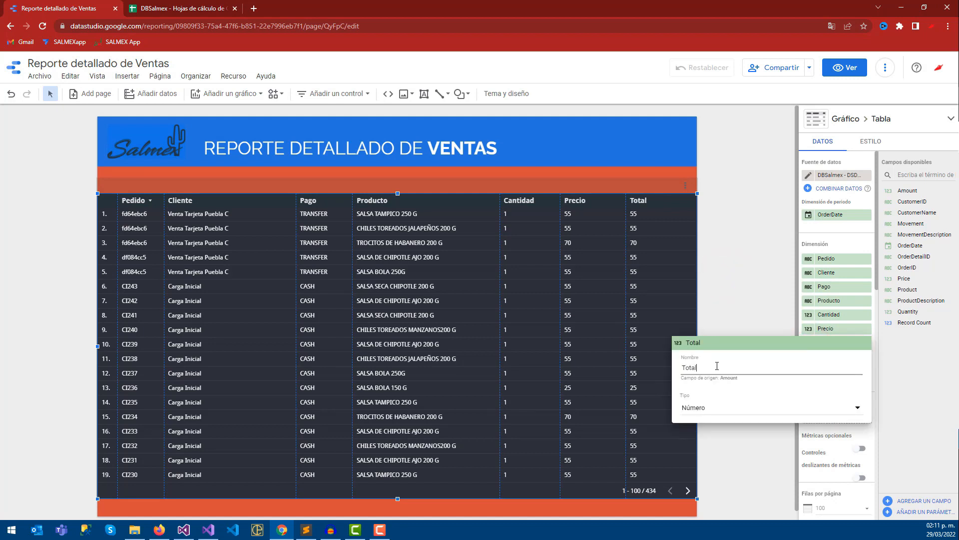
Set the data type of the table's Precio dimension to currency, MXN - Peso mexicano ($)
{"action": "left_click", "coordinate": [711, 314]}
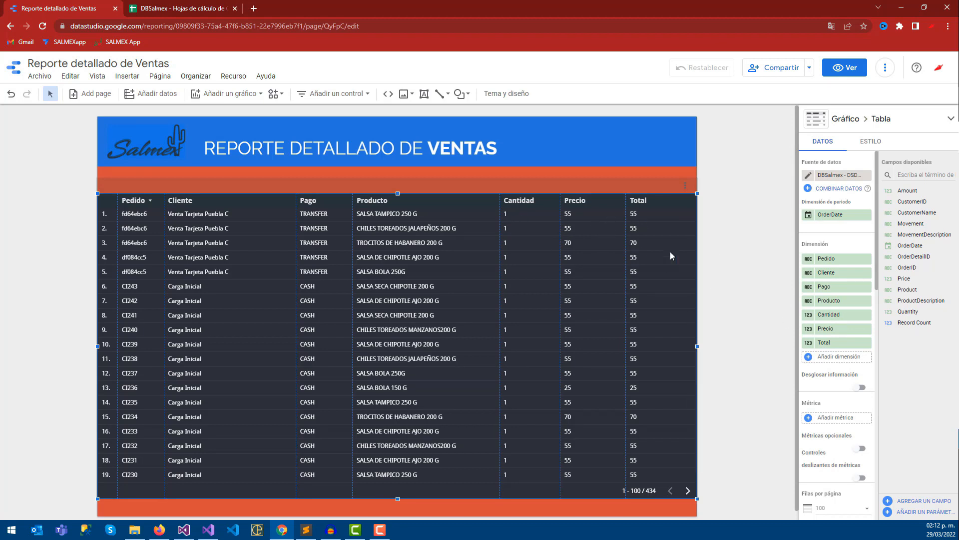
{"action": "left_click", "coordinate": [810, 332]}
{"action": "left_click", "coordinate": [708, 394]}
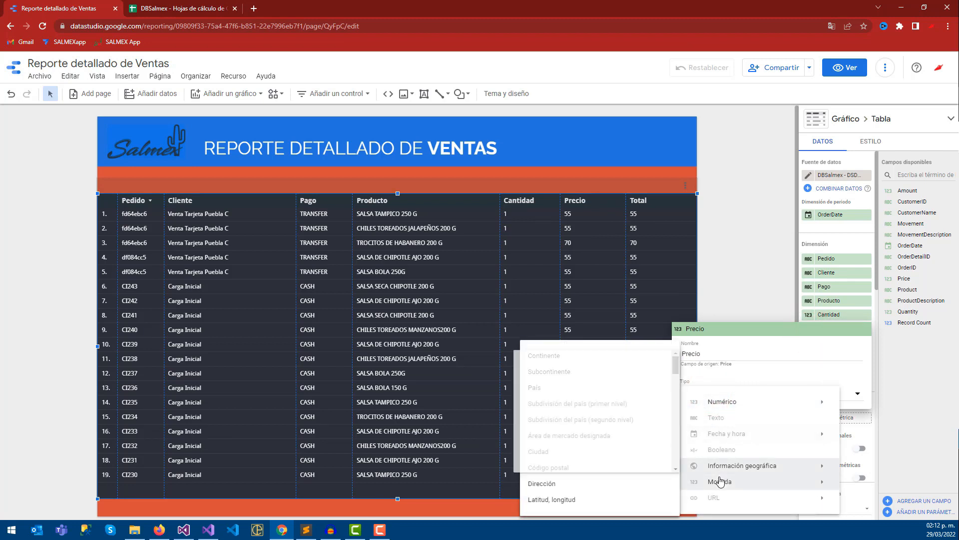
{"action": "mouse_move", "coordinate": [720, 481]}
{"action": "scroll", "coordinate": [575, 434], "scroll_direction": "down", "scroll_amount": 8}
{"action": "scroll", "coordinate": [574, 435], "scroll_direction": "down", "scroll_amount": 6}
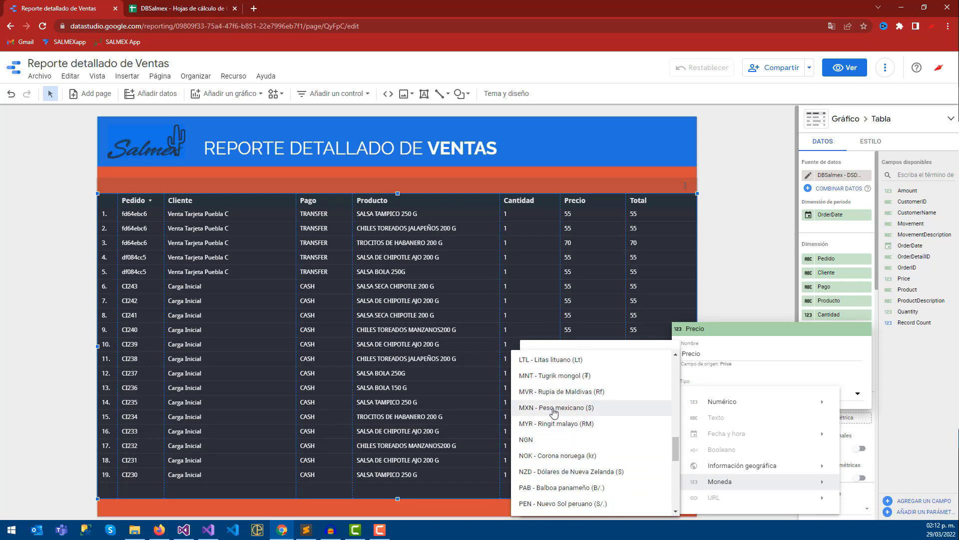
{"action": "left_click", "coordinate": [554, 409]}
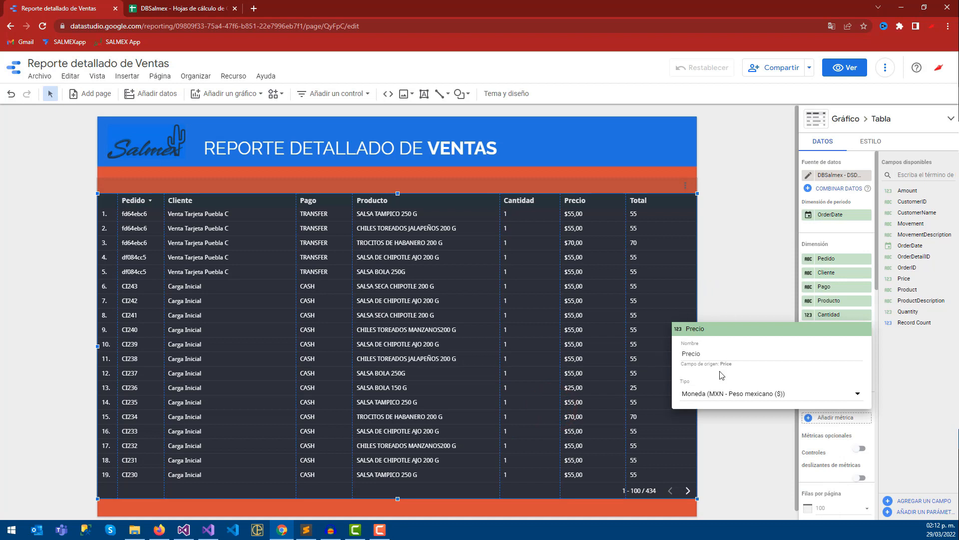
{"action": "left_click", "coordinate": [729, 279]}
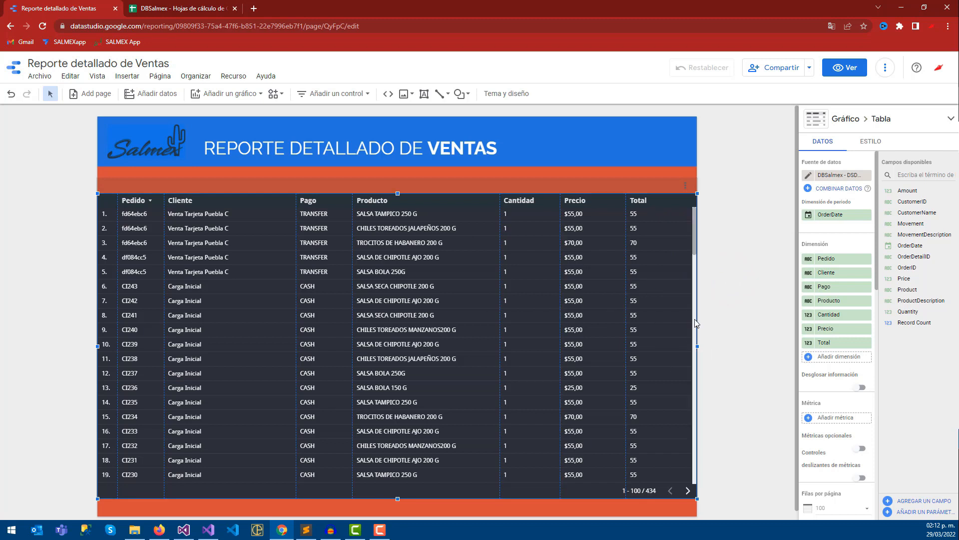
Set the data type of the table's Total dimension to currency, MXN - Peso mexicano ($)
{"action": "left_click", "coordinate": [810, 343]}
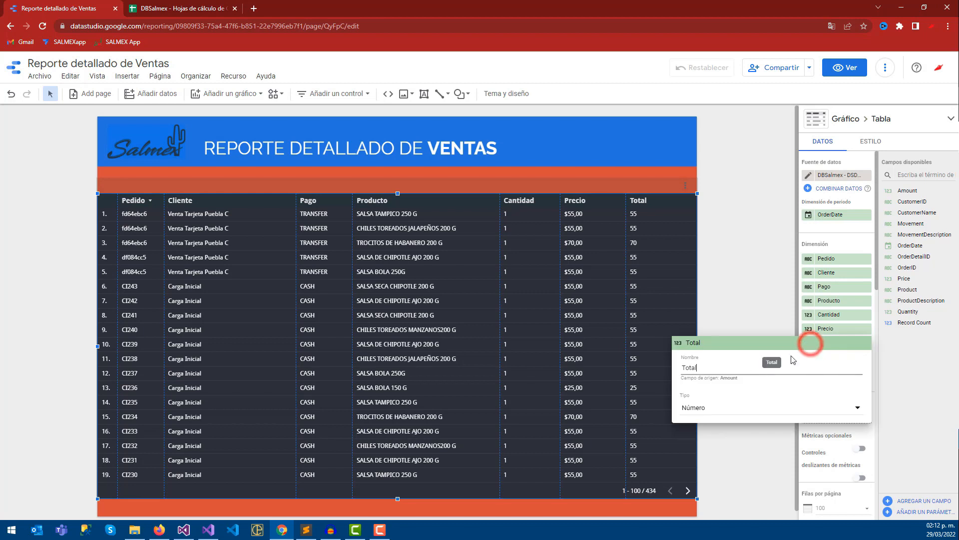
{"action": "left_click", "coordinate": [719, 409]}
{"action": "left_click", "coordinate": [732, 483]}
{"action": "scroll", "coordinate": [599, 413], "scroll_direction": "down", "scroll_amount": 7}
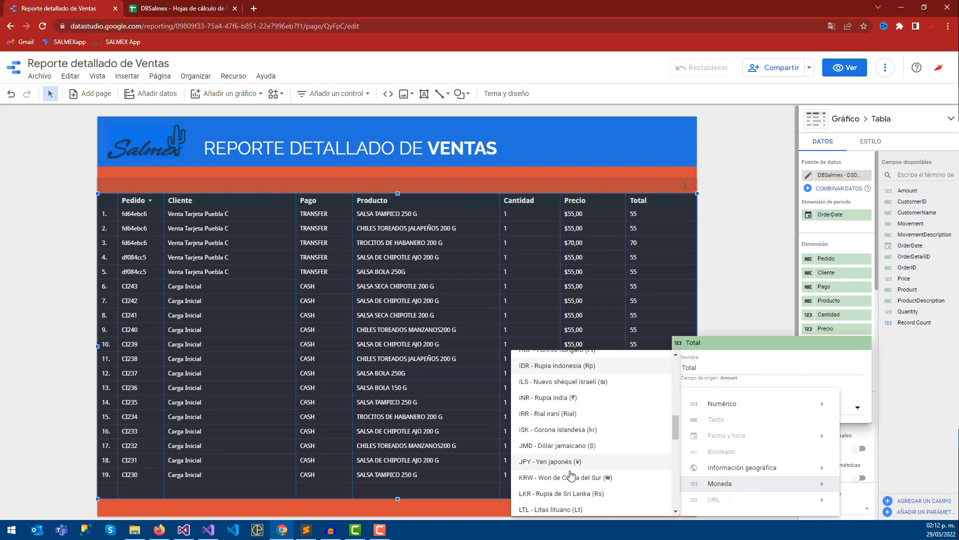
{"action": "scroll", "coordinate": [570, 472], "scroll_direction": "down", "scroll_amount": 2}
{"action": "left_click", "coordinate": [553, 457]}
{"action": "left_click", "coordinate": [757, 304]}
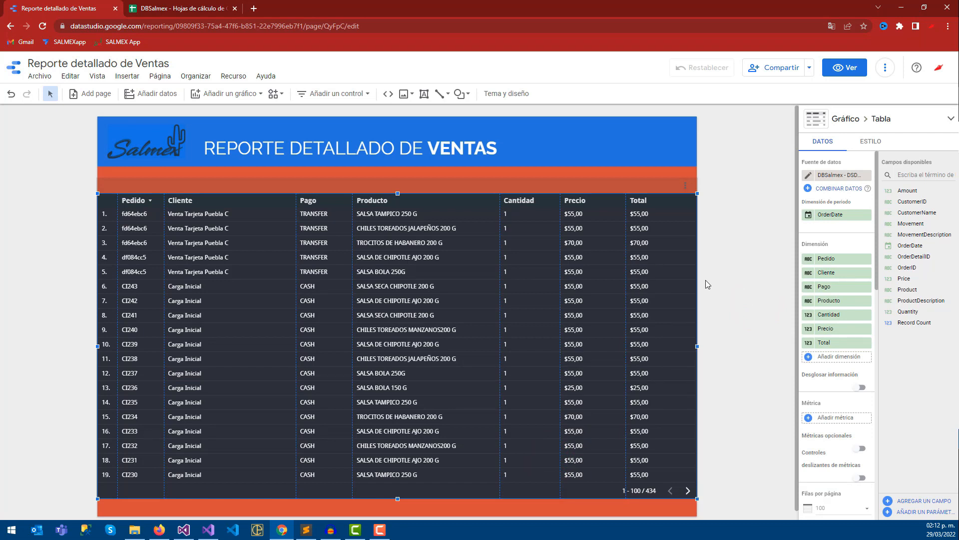
Compare descending and ascending order for the table's primary sort and choose ascending
{"action": "scroll", "coordinate": [829, 379], "scroll_direction": "down", "scroll_amount": 4}
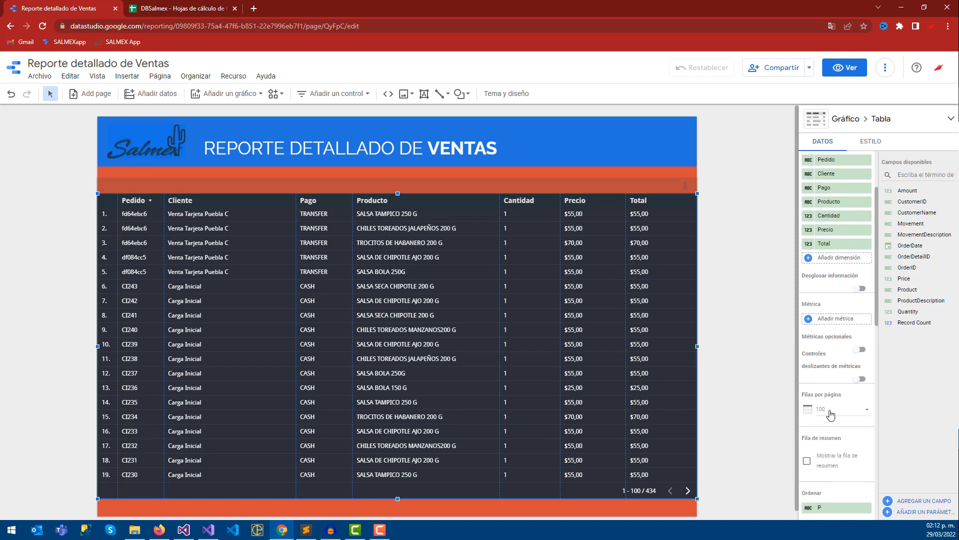
{"action": "scroll", "coordinate": [831, 438], "scroll_direction": "down", "scroll_amount": 2}
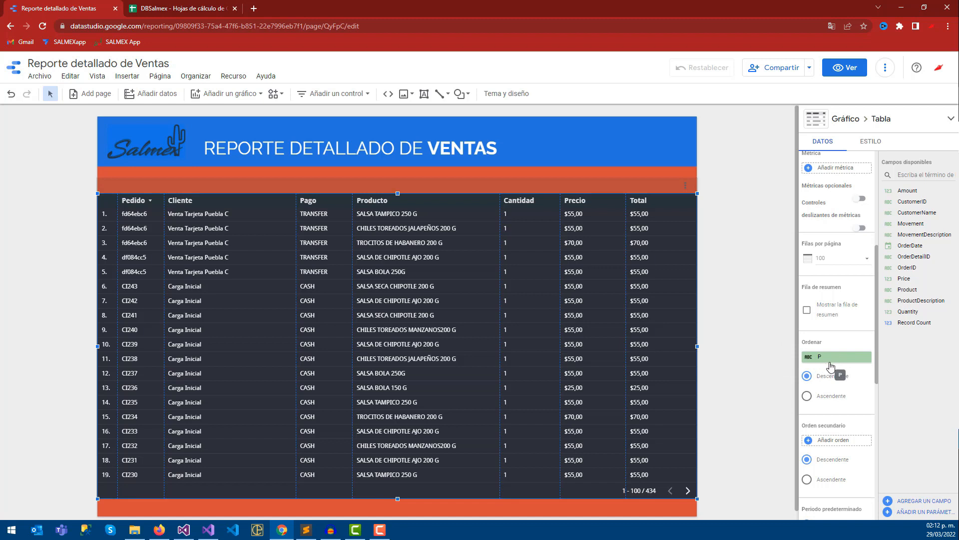
{"action": "left_click", "coordinate": [823, 399]}
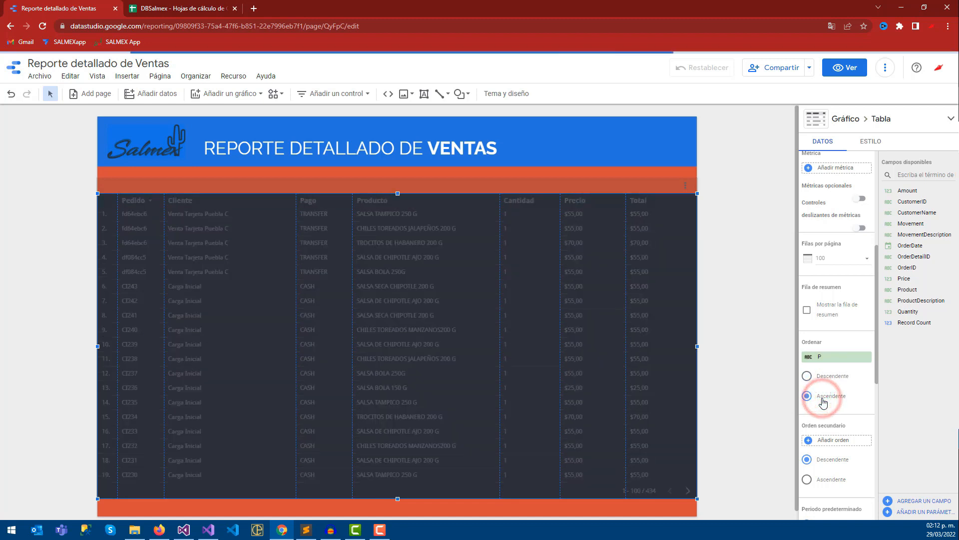
{"action": "left_click", "coordinate": [811, 375]}
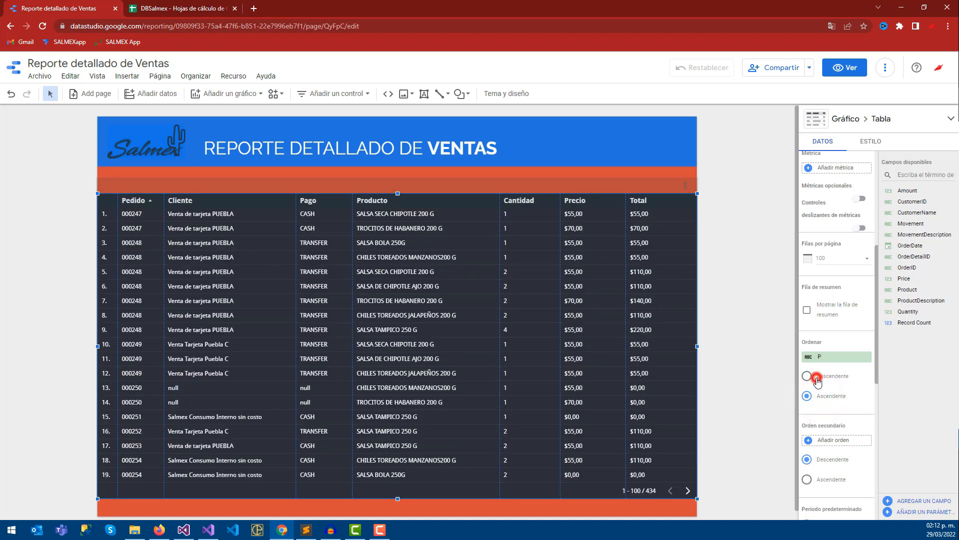
{"action": "left_click", "coordinate": [807, 397]}
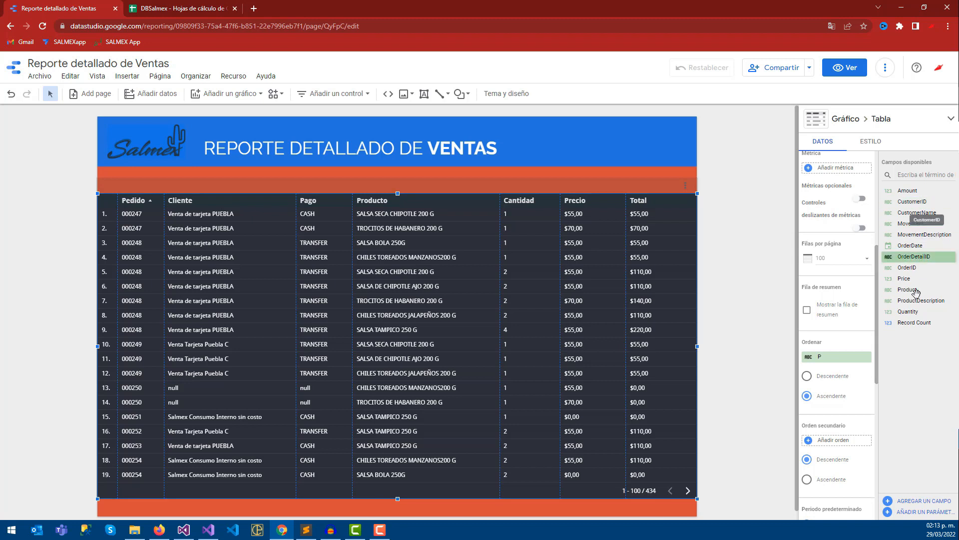
Use OrderID as the table's primary sort field, in ascending order
{"action": "left_click_drag", "start_coordinate": [909, 267], "coordinate": [834, 365]}
{"action": "left_click", "coordinate": [829, 361]}
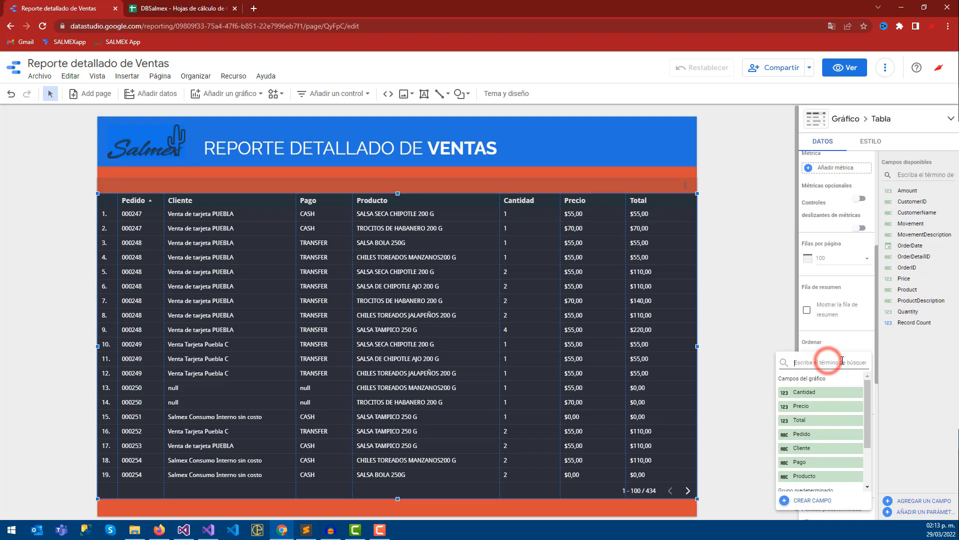
{"action": "scroll", "coordinate": [827, 412], "scroll_direction": "down", "scroll_amount": 2}
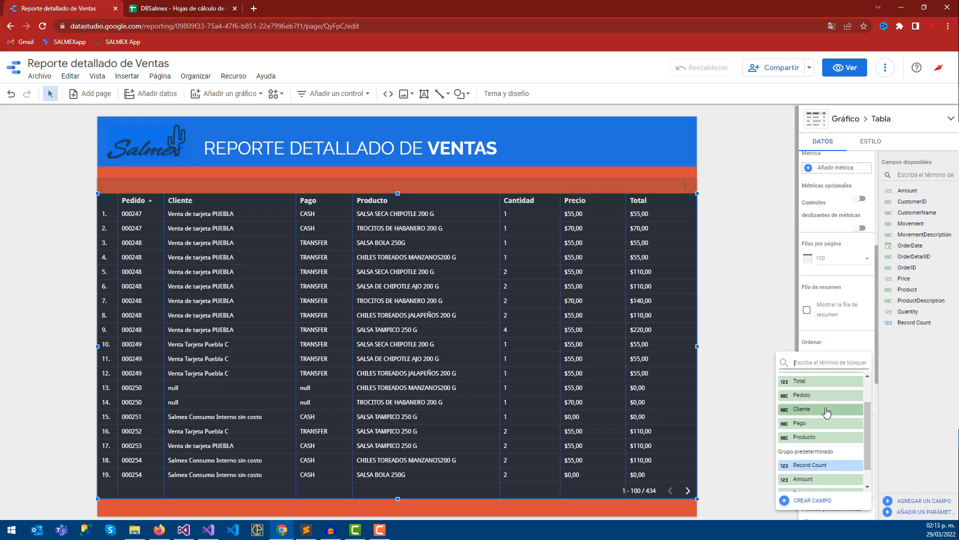
{"action": "left_click", "coordinate": [808, 435]}
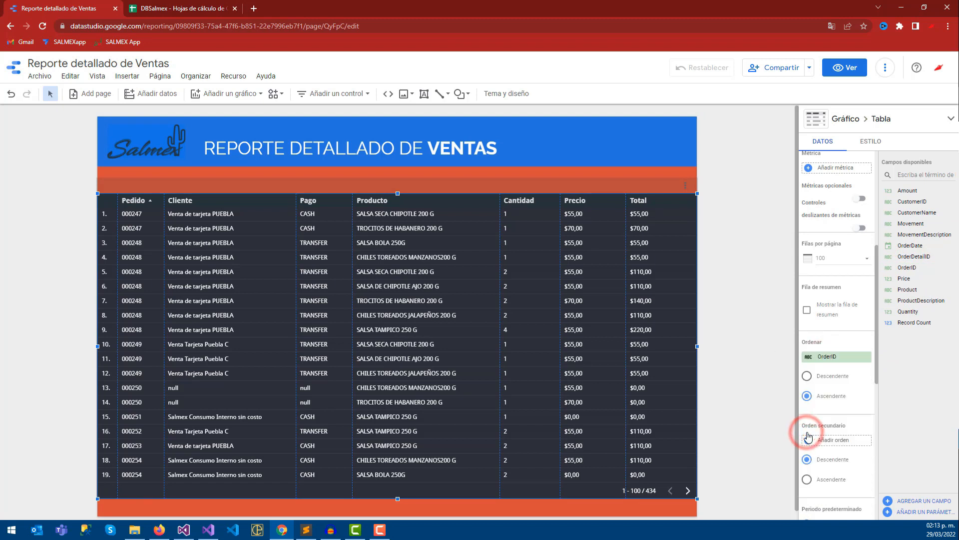
{"action": "left_click", "coordinate": [820, 381]}
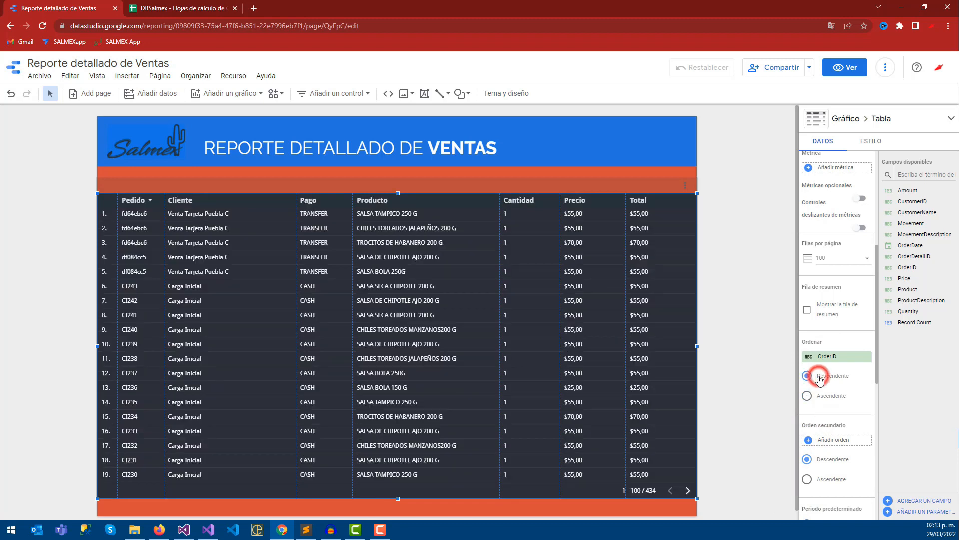
{"action": "left_click", "coordinate": [815, 398]}
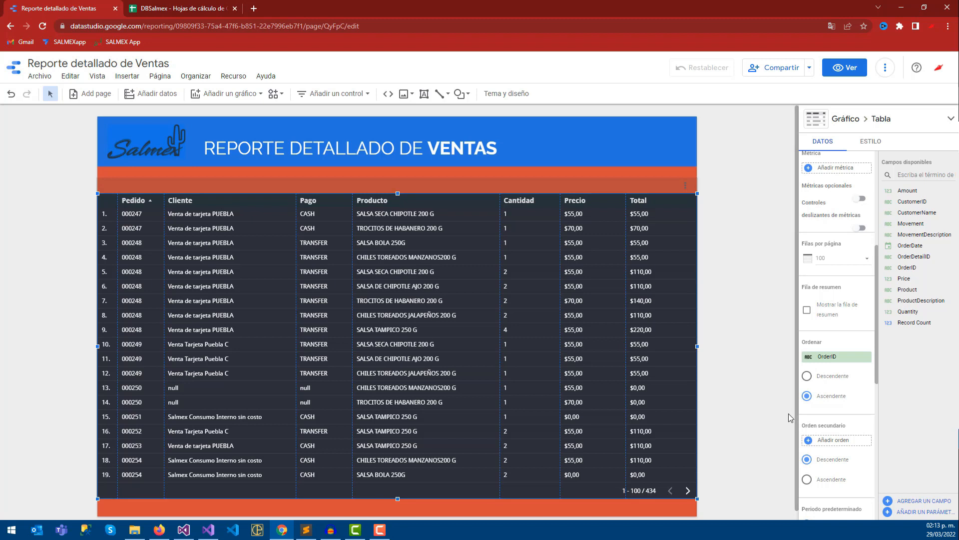
Show the table's summary row and add Amount as a metric so it is totalled
{"action": "scroll", "coordinate": [790, 419], "scroll_direction": "down", "scroll_amount": 1}
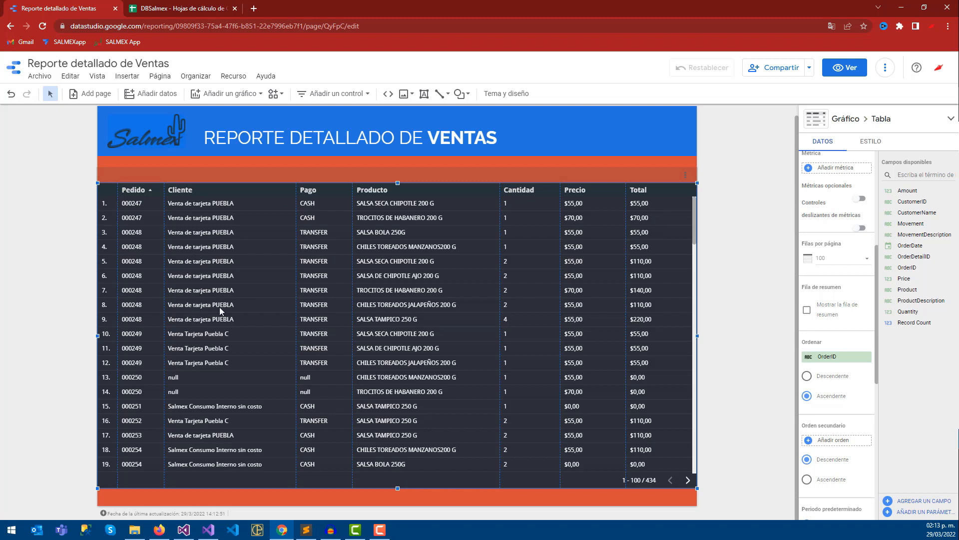
{"action": "left_click", "coordinate": [807, 311]}
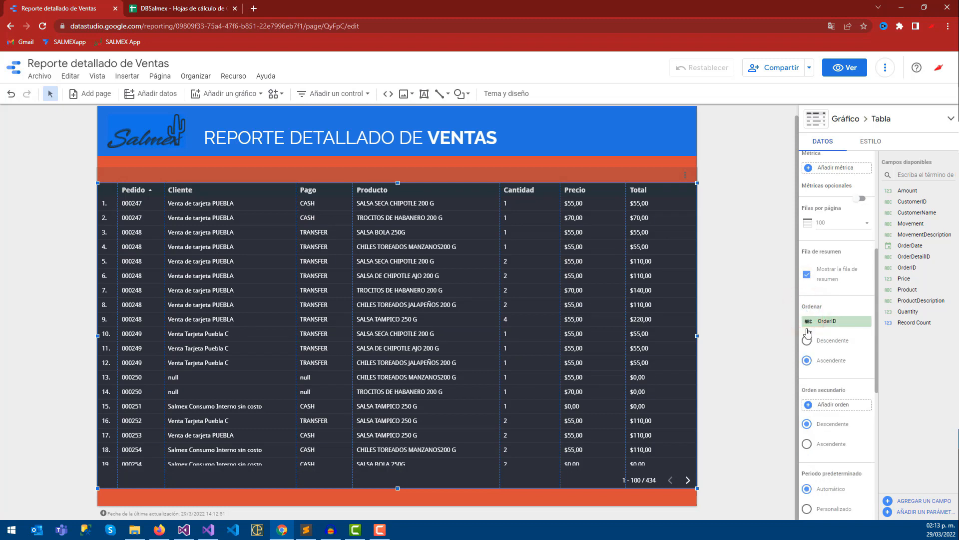
{"action": "scroll", "coordinate": [805, 269], "scroll_direction": "up", "scroll_amount": 2}
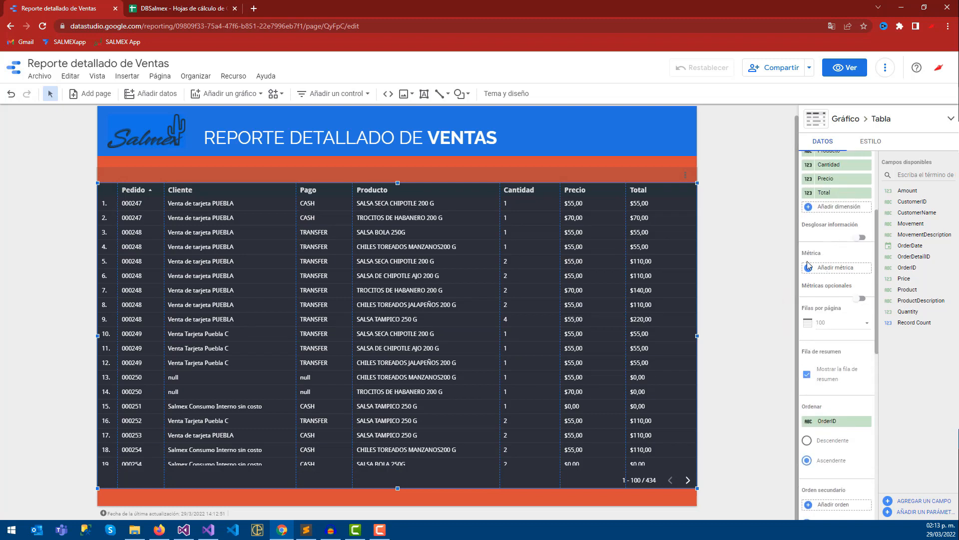
{"action": "left_click_drag", "start_coordinate": [923, 192], "coordinate": [843, 276]}
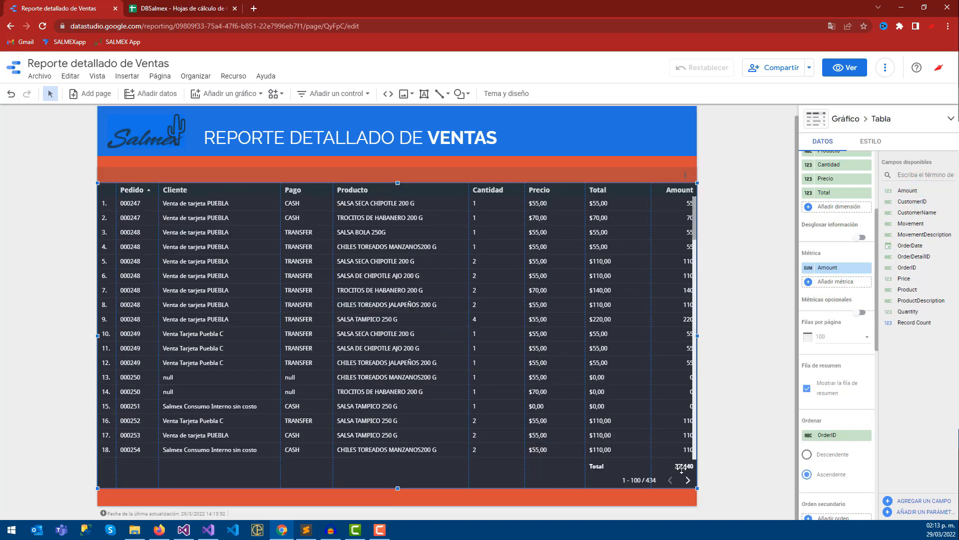
Page forward through the table's records, return to the first page and deselect the table
{"action": "scroll", "coordinate": [666, 355], "scroll_direction": "up", "scroll_amount": 1}
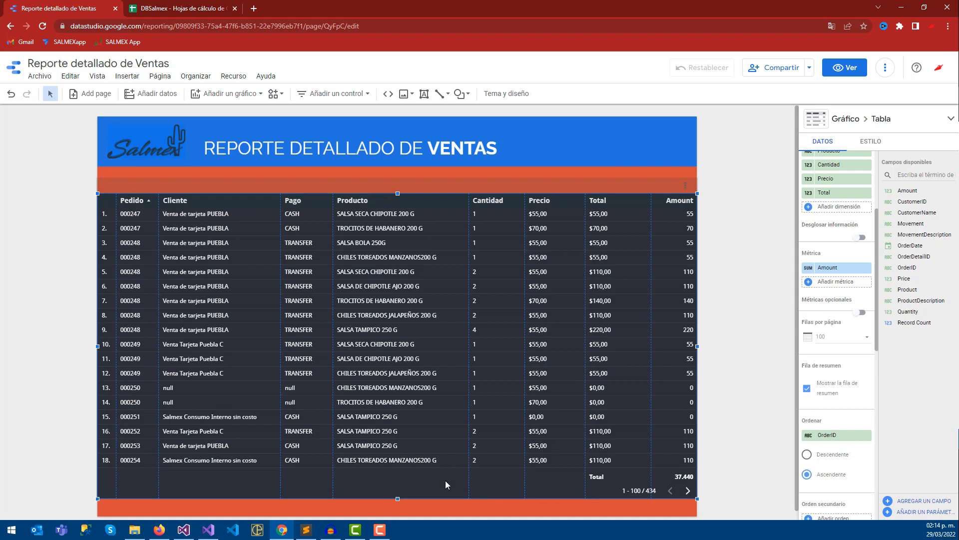
{"action": "left_click", "coordinate": [688, 490]}
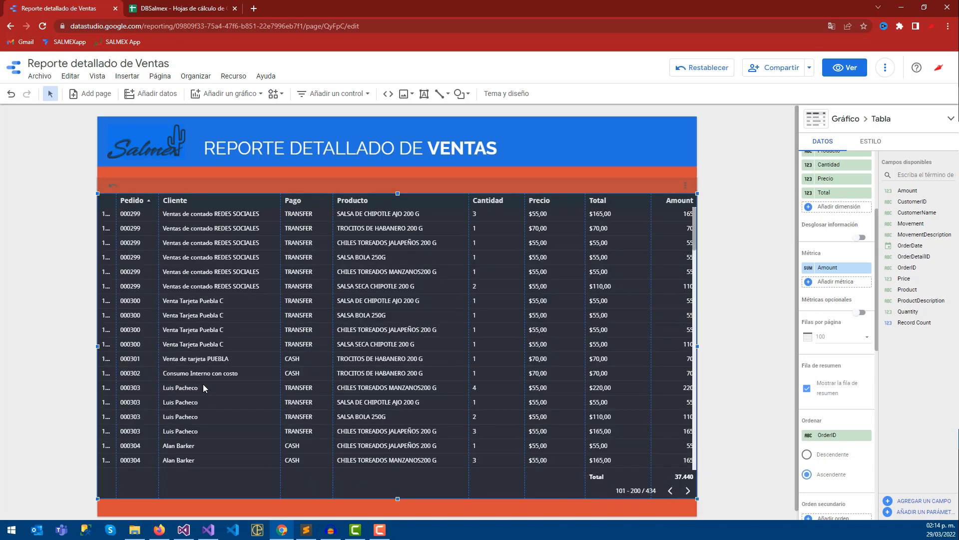
{"action": "left_click", "coordinate": [688, 490]}
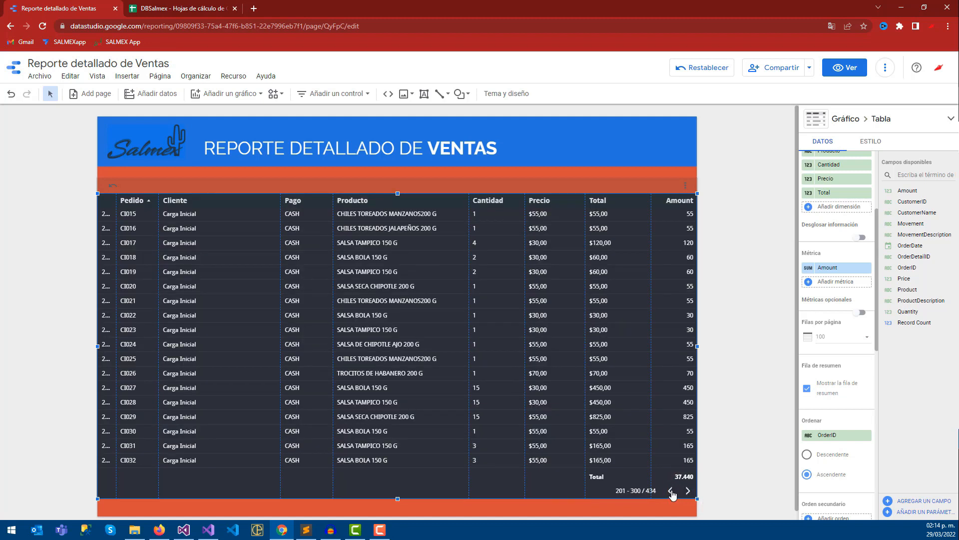
{"action": "left_click", "coordinate": [671, 492]}
{"action": "left_click", "coordinate": [671, 493]}
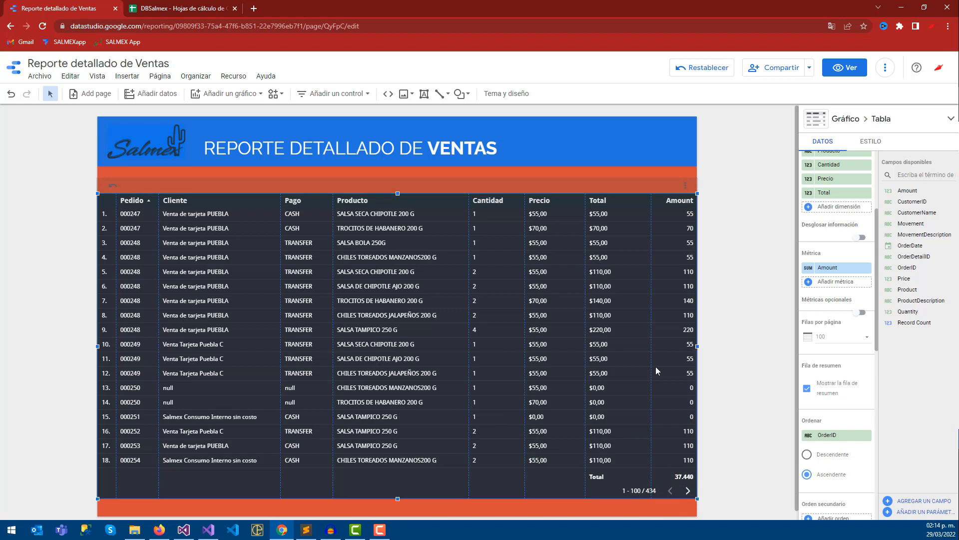
{"action": "left_click", "coordinate": [745, 245]}
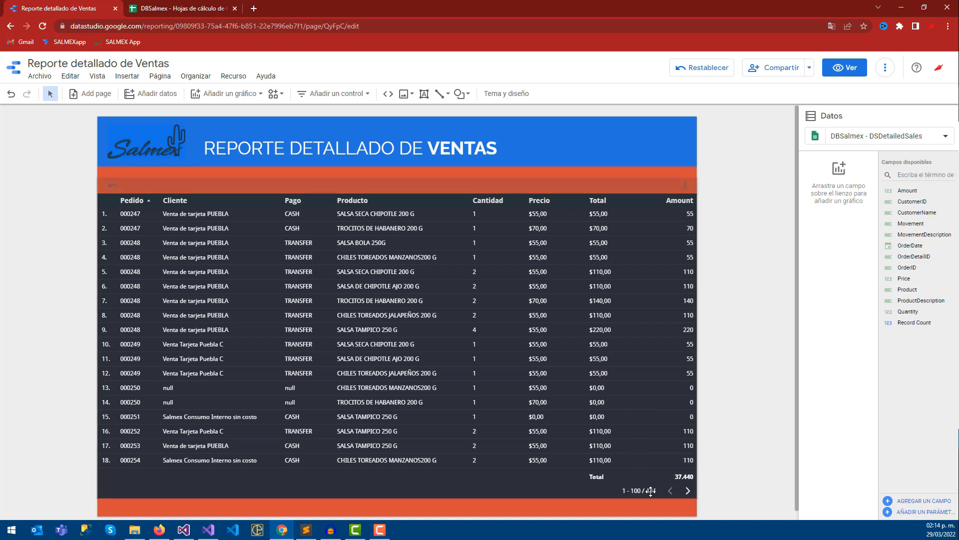
Switch to the DBSalmex spreadsheet, examine the last record of the DSDetailedSales sheet, and return to the report
{"action": "left_click", "coordinate": [169, 8]}
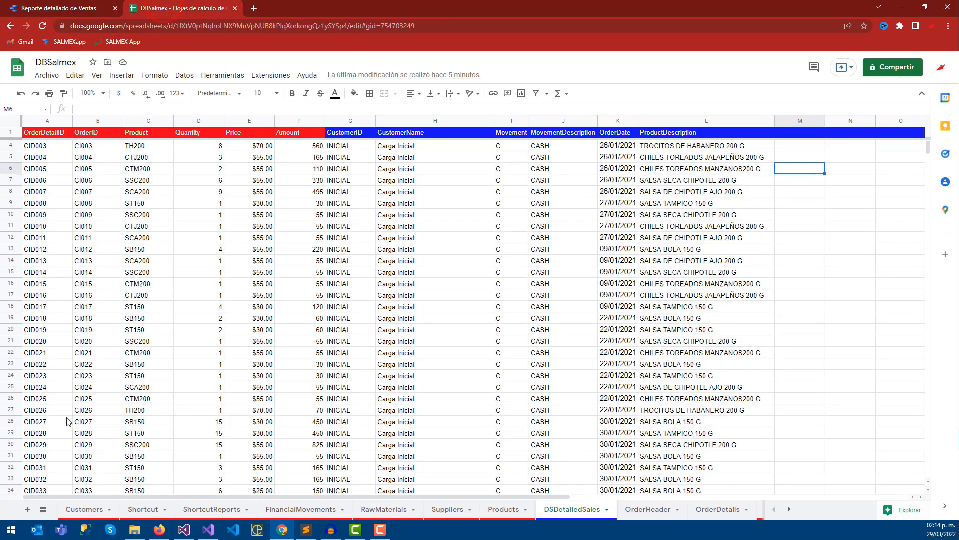
{"action": "scroll", "coordinate": [75, 442], "scroll_direction": "down", "scroll_amount": 20}
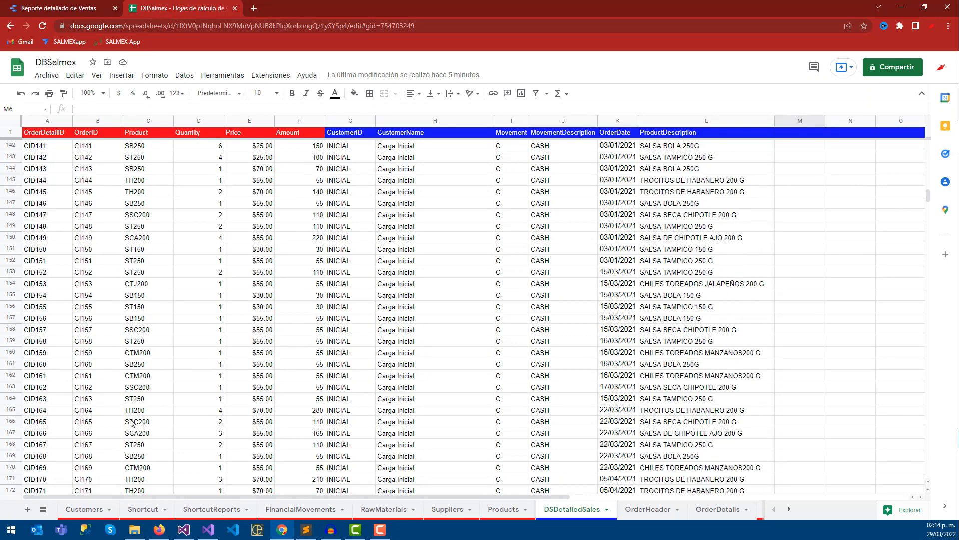
{"action": "left_click_drag", "start_coordinate": [927, 203], "coordinate": [936, 302]}
{"action": "scroll", "coordinate": [430, 261], "scroll_direction": "up", "scroll_amount": 2}
{"action": "left_click", "coordinate": [14, 204]}
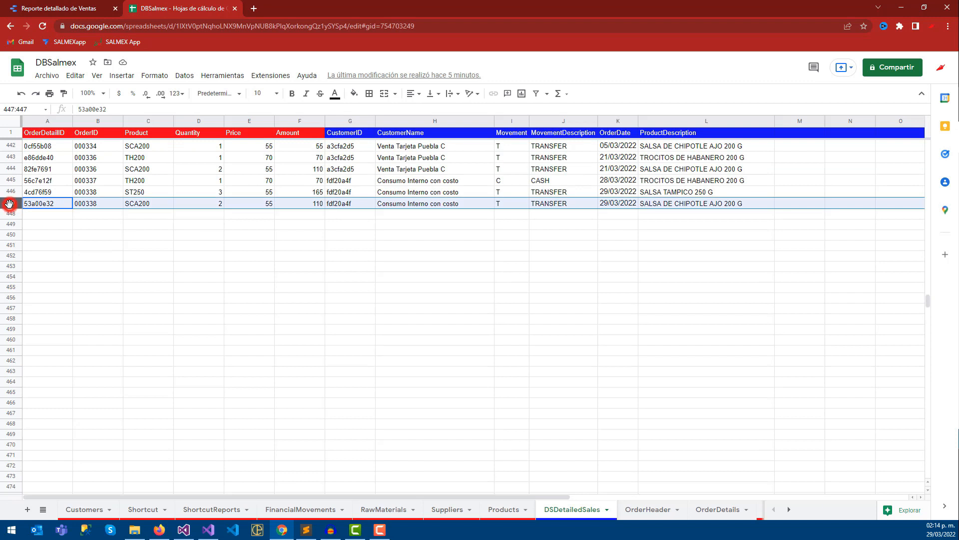
{"action": "scroll", "coordinate": [109, 234], "scroll_direction": "up", "scroll_amount": 1}
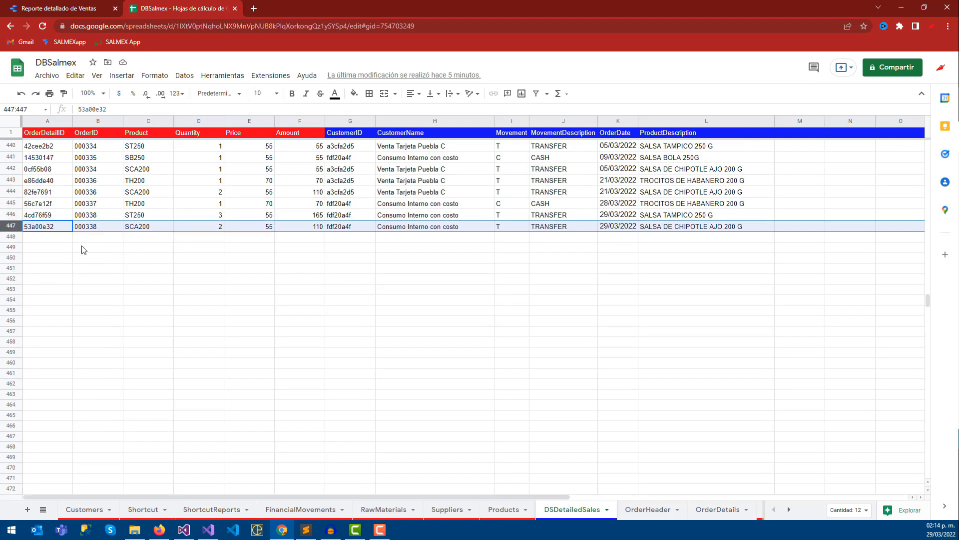
{"action": "left_click", "coordinate": [80, 7]}
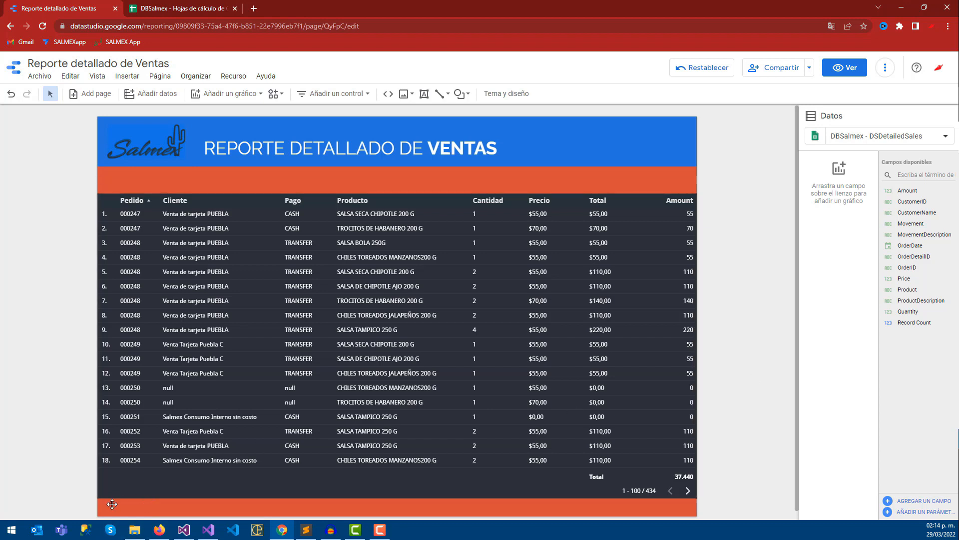
Duplicate the report title text and move the copy onto the orange footer band below the table
{"action": "left_click", "coordinate": [270, 154]}
{"action": "left_click_drag", "start_coordinate": [357, 184], "coordinate": [355, 159]}
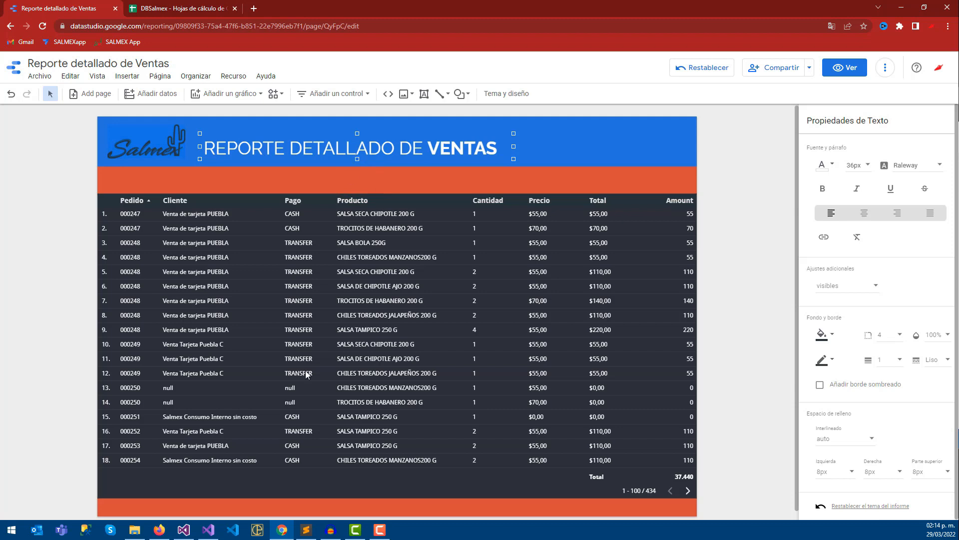
{"action": "left_click", "coordinate": [77, 475]}
{"action": "key", "text": "ctrl+v"}
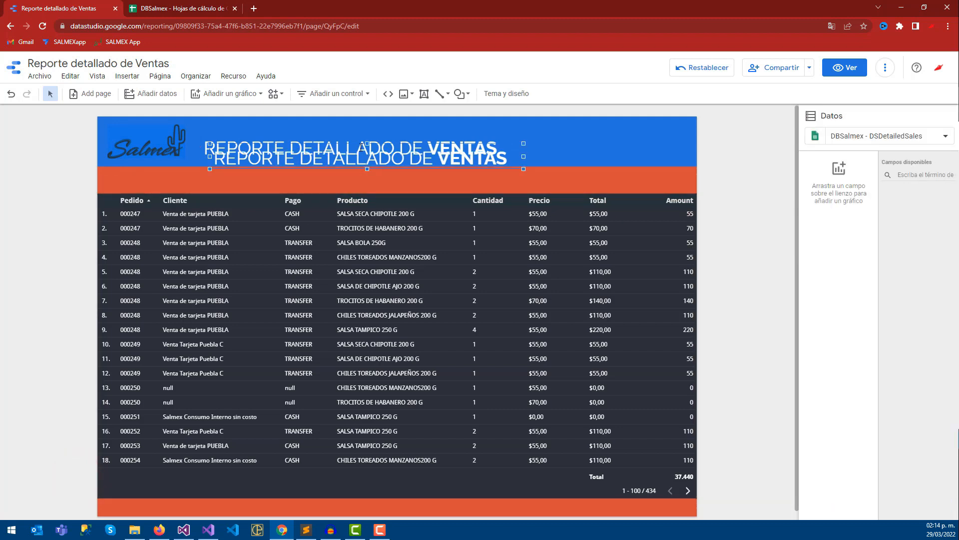
{"action": "left_click", "coordinate": [339, 176]}
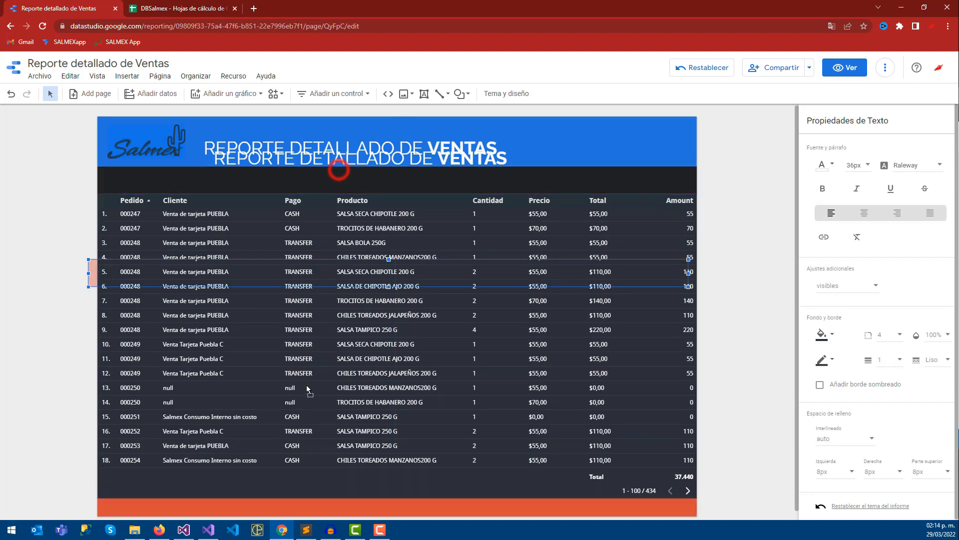
{"action": "left_click", "coordinate": [339, 165]}
{"action": "left_click_drag", "start_coordinate": [350, 147], "coordinate": [274, 495]}
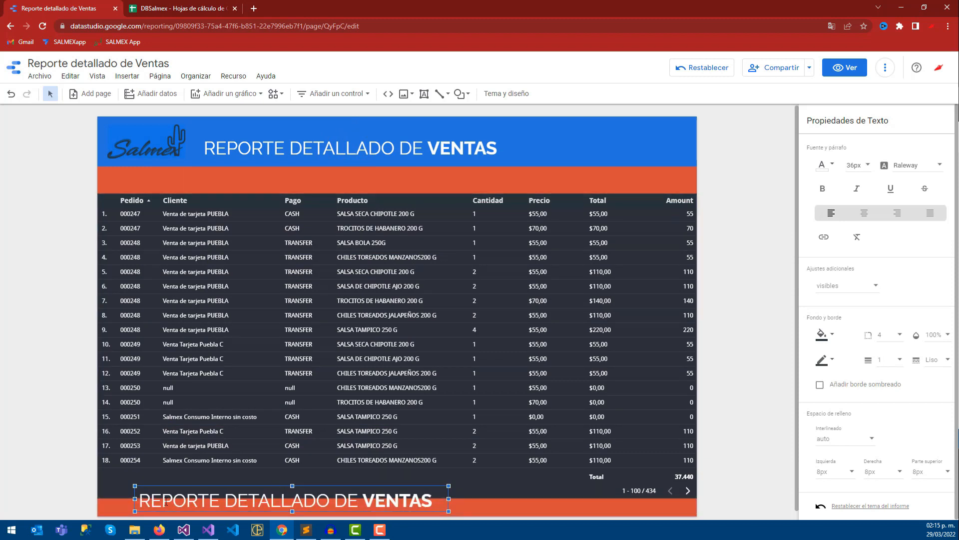
Set the font size of all the text in the duplicated footer title to 16 px
{"action": "left_click_drag", "start_coordinate": [143, 503], "coordinate": [441, 505]}
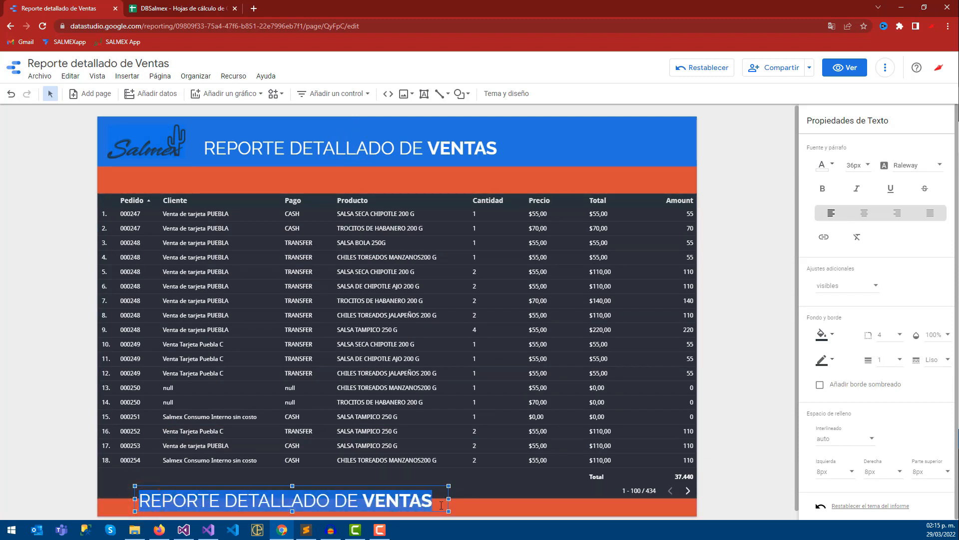
{"action": "left_click", "coordinate": [856, 165]}
{"action": "scroll", "coordinate": [859, 150], "scroll_direction": "up", "scroll_amount": 3}
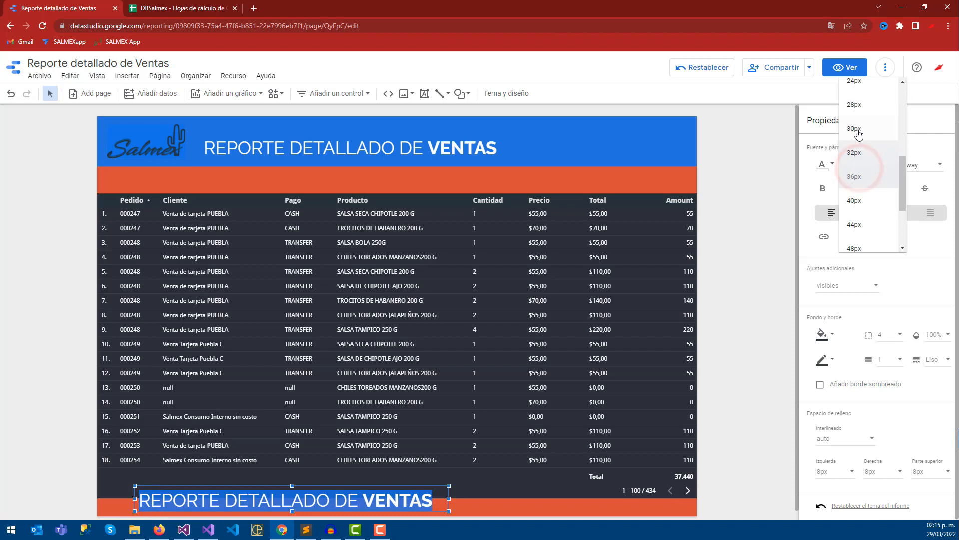
{"action": "scroll", "coordinate": [861, 145], "scroll_direction": "up", "scroll_amount": 2}
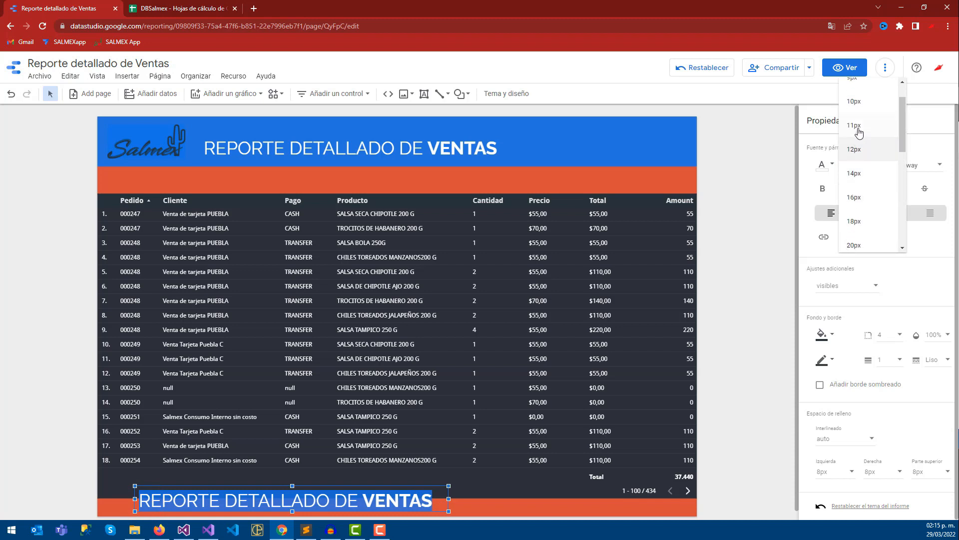
{"action": "left_click", "coordinate": [858, 150]}
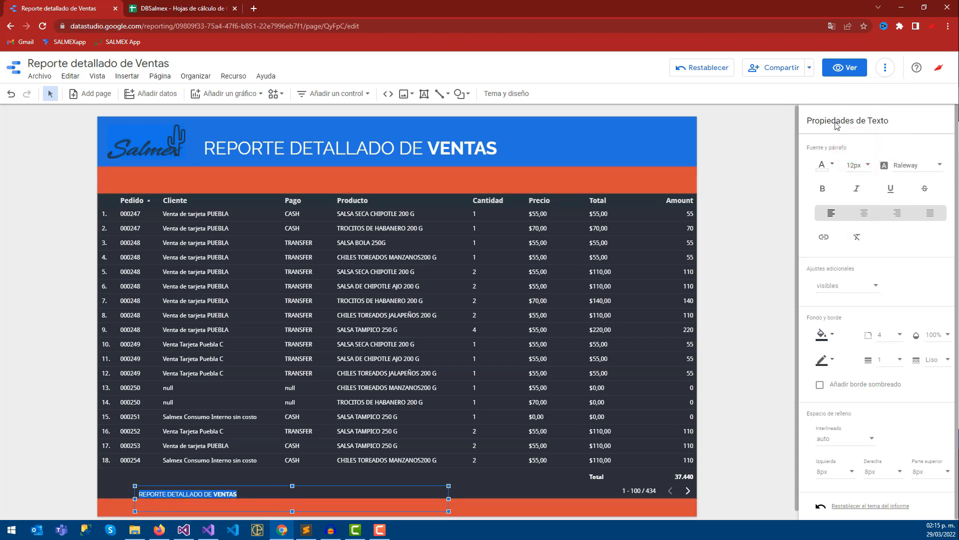
{"action": "left_click", "coordinate": [857, 165]}
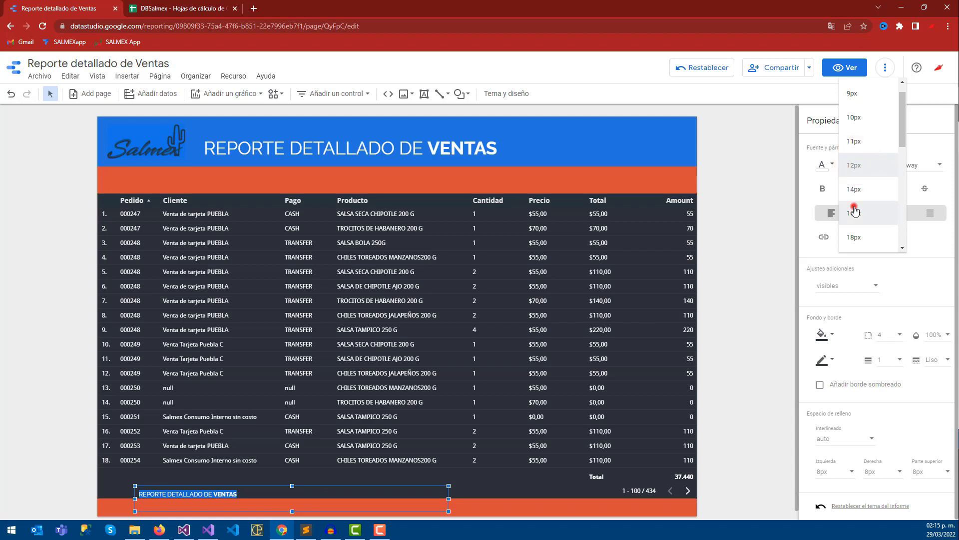
{"action": "left_click", "coordinate": [854, 212]}
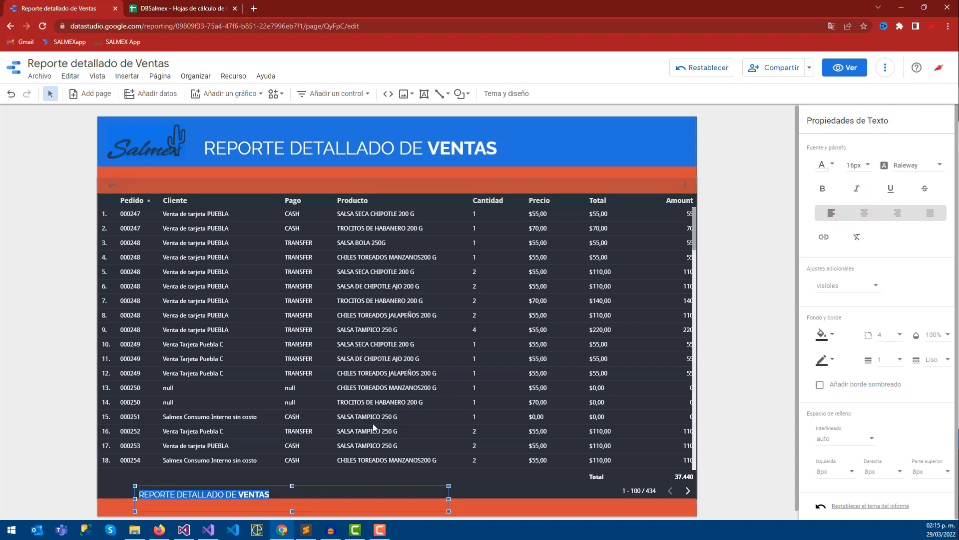
Replace the footer text with "Toda la información que se muestra es de uso confidencial.", narrow its box and align it to the footer's left edge
{"action": "left_click_drag", "start_coordinate": [268, 495], "coordinate": [133, 501]}
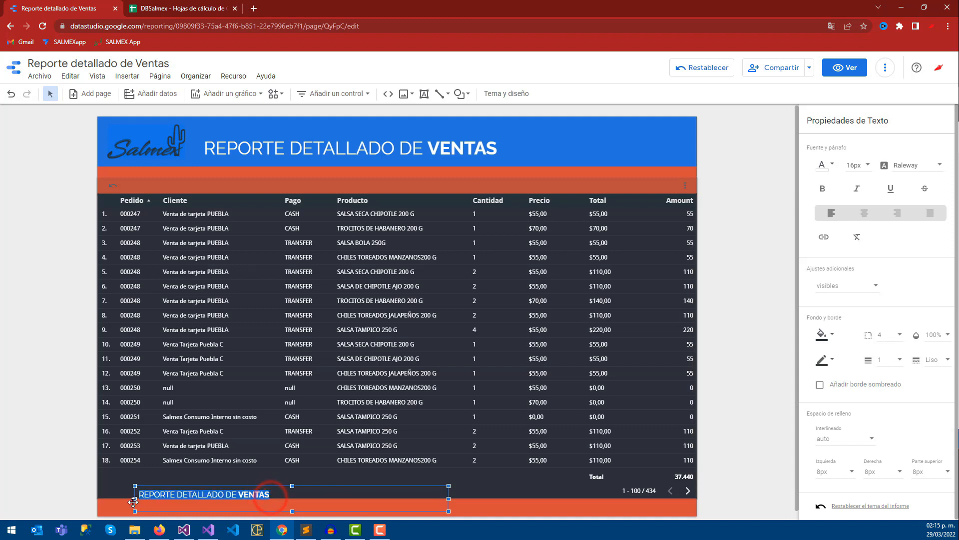
{"action": "type", "text": "T"}
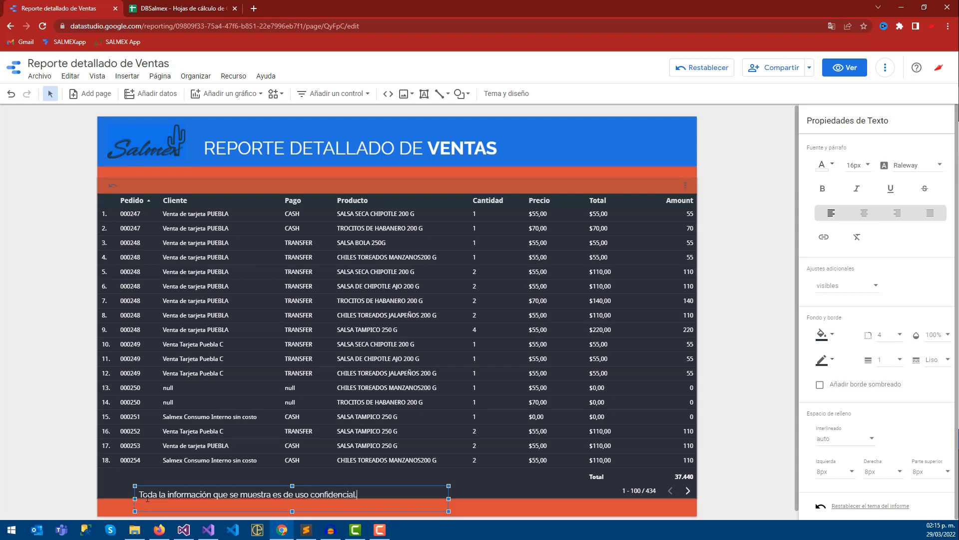
{"action": "left_click_drag", "start_coordinate": [447, 498], "coordinate": [315, 500]}
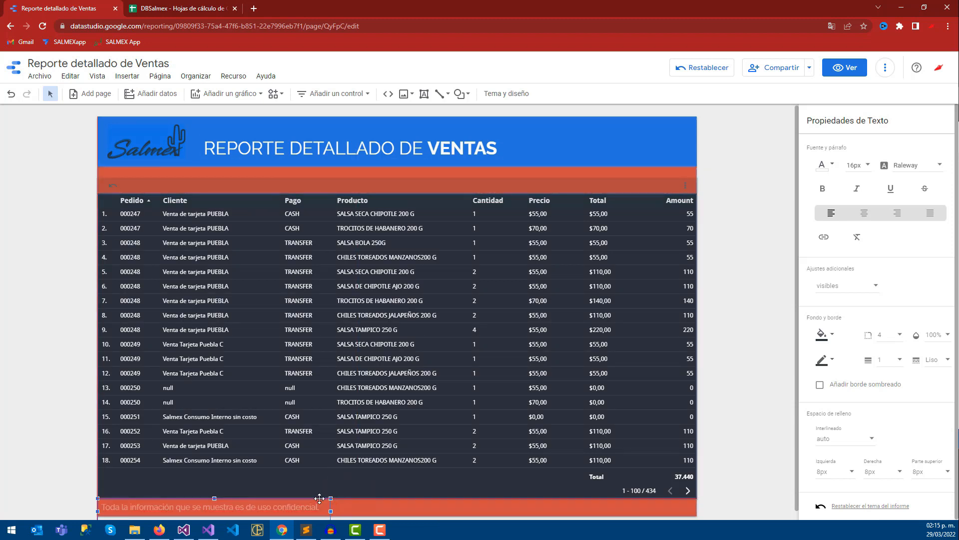
{"action": "left_click", "coordinate": [65, 473]}
{"action": "scroll", "coordinate": [184, 504], "scroll_direction": "down", "scroll_amount": 1}
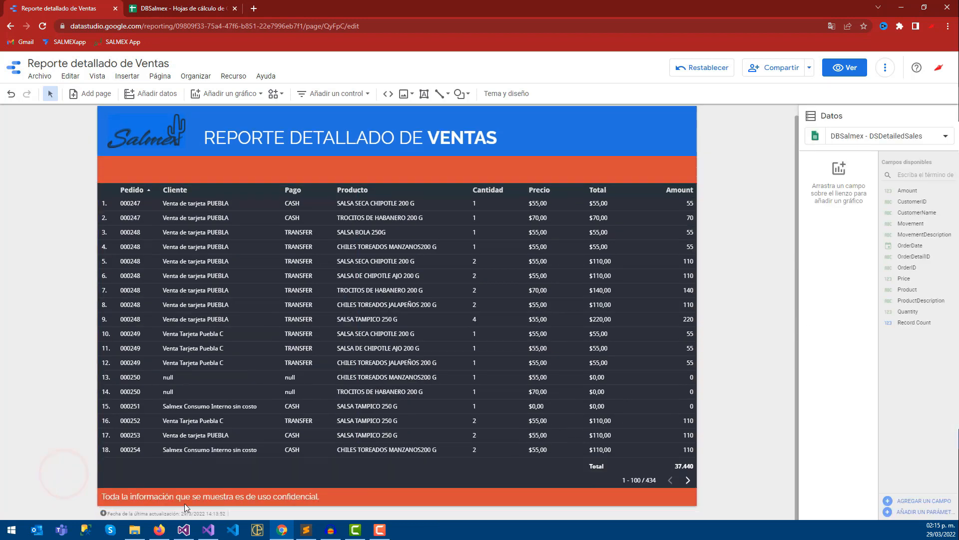
Duplicate the confidentiality note and place the copy in the right half of the footer band
{"action": "left_click", "coordinate": [223, 488]}
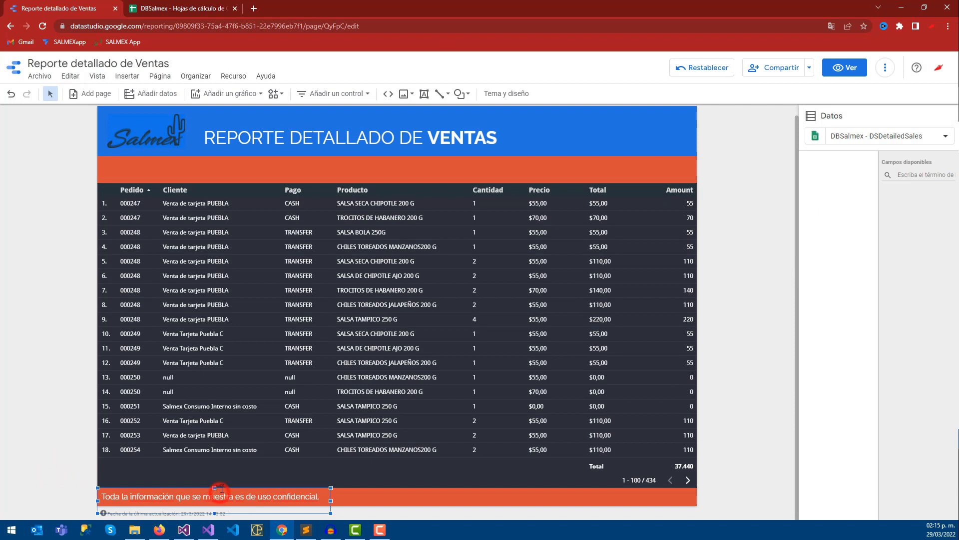
{"action": "left_click", "coordinate": [277, 496]}
{"action": "left_click", "coordinate": [44, 455]}
{"action": "left_click", "coordinate": [129, 495]}
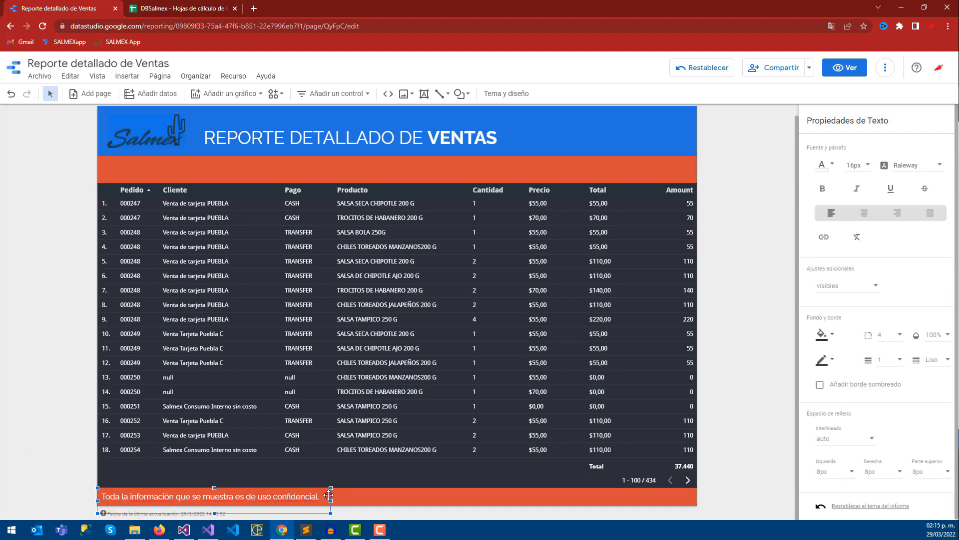
{"action": "left_click", "coordinate": [387, 495]}
{"action": "key", "text": "ctrl+v"}
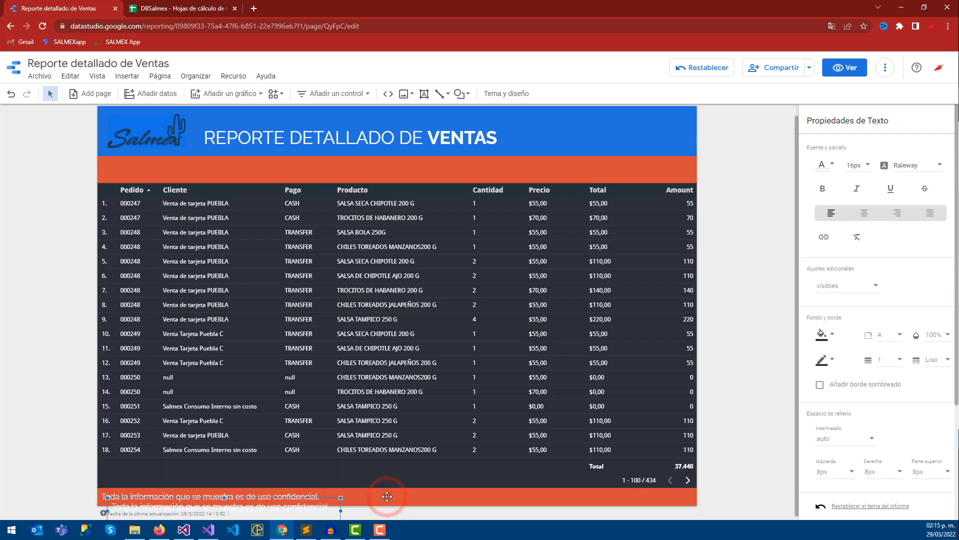
{"action": "left_click_drag", "start_coordinate": [332, 501], "coordinate": [448, 496]}
{"action": "double_click", "coordinate": [660, 495]}
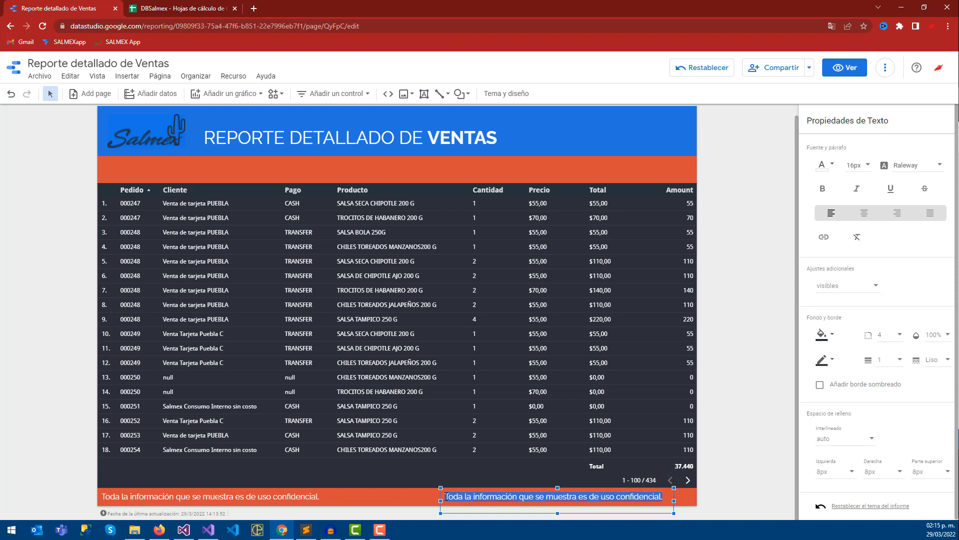
{"action": "key", "text": "BackSpace"}
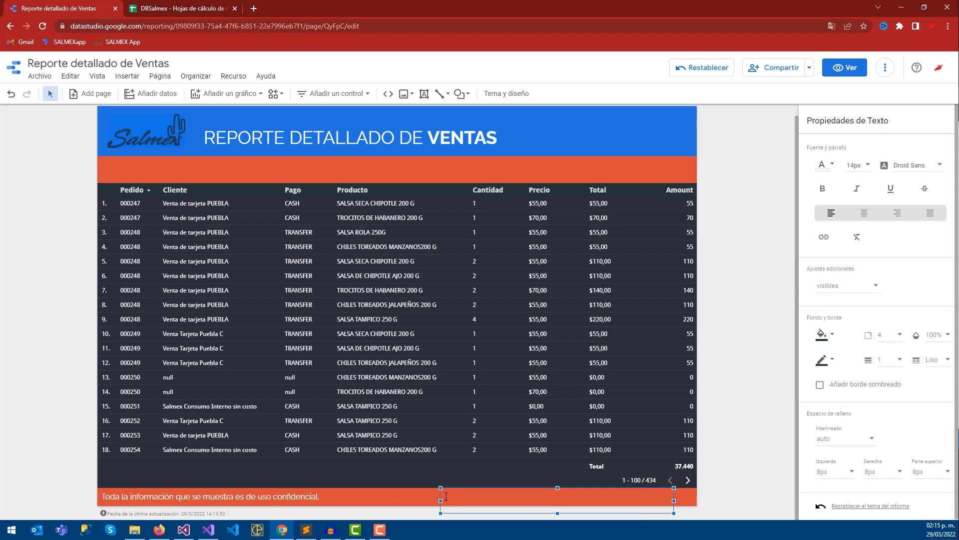
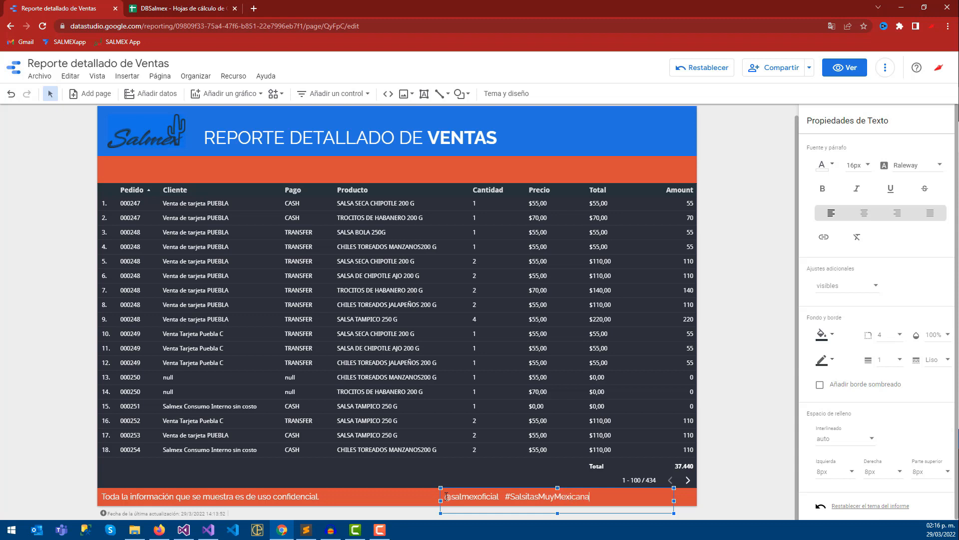
{"action": "left_click_drag", "start_coordinate": [673, 498], "coordinate": [599, 498]}
{"action": "left_click_drag", "start_coordinate": [521, 513], "coordinate": [512, 486]}
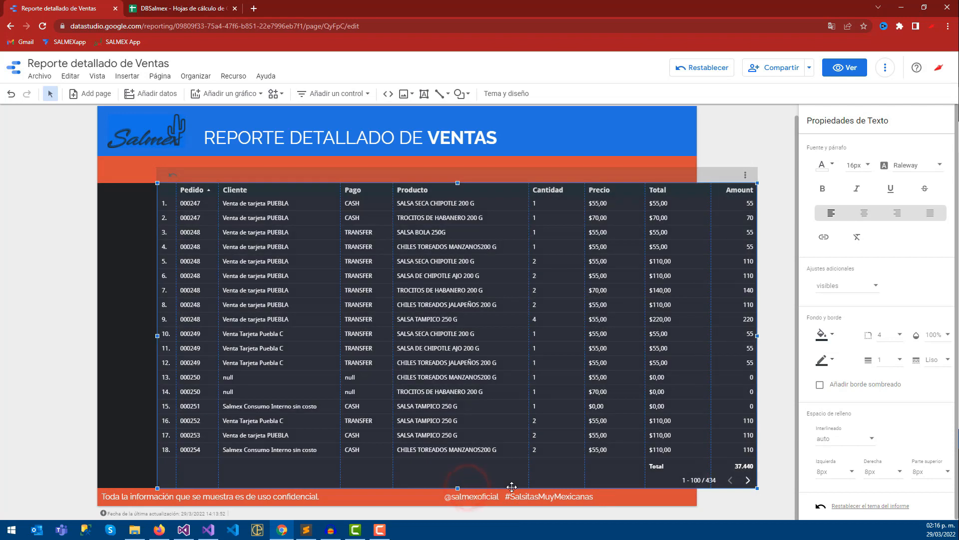
Undo the accidental table move and align the social media text with the footer's right edge
{"action": "key", "text": "ctrl+z"}
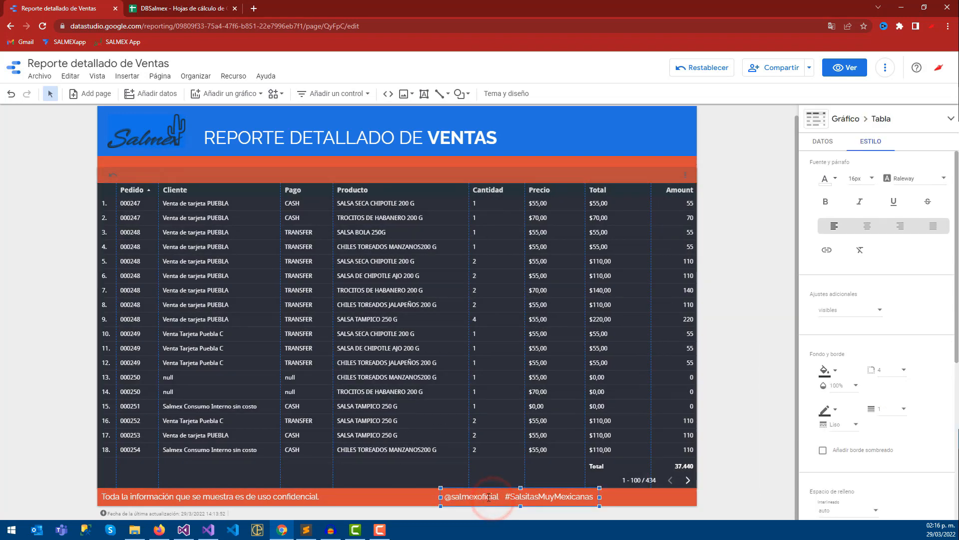
{"action": "left_click_drag", "start_coordinate": [533, 490], "coordinate": [586, 486]}
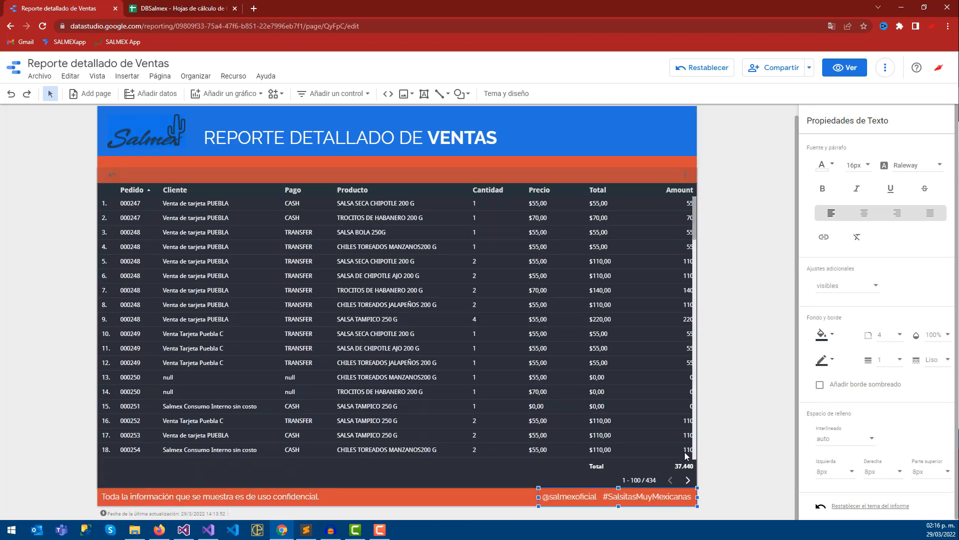
{"action": "left_click", "coordinate": [716, 448]}
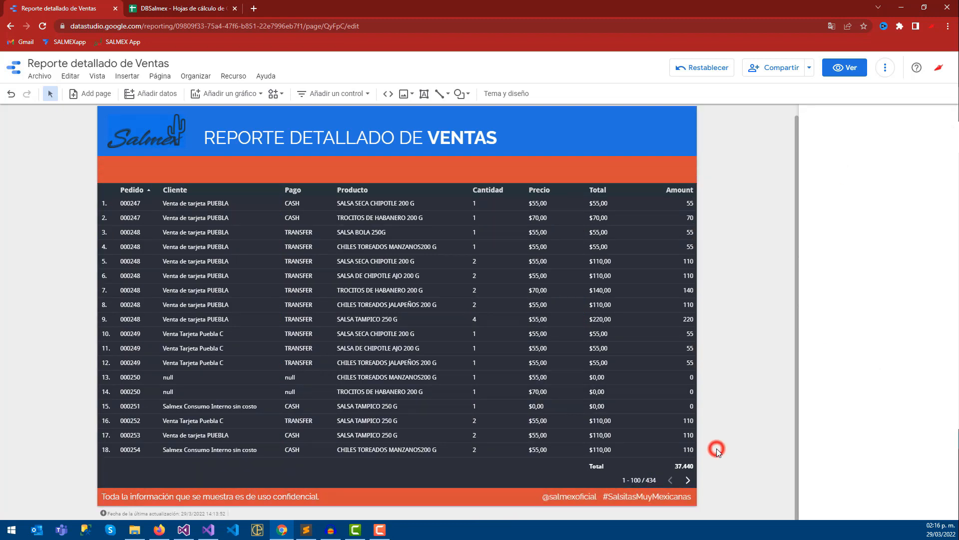
{"action": "left_click", "coordinate": [135, 79]}
{"action": "scroll", "coordinate": [144, 349], "scroll_direction": "down", "scroll_amount": 3}
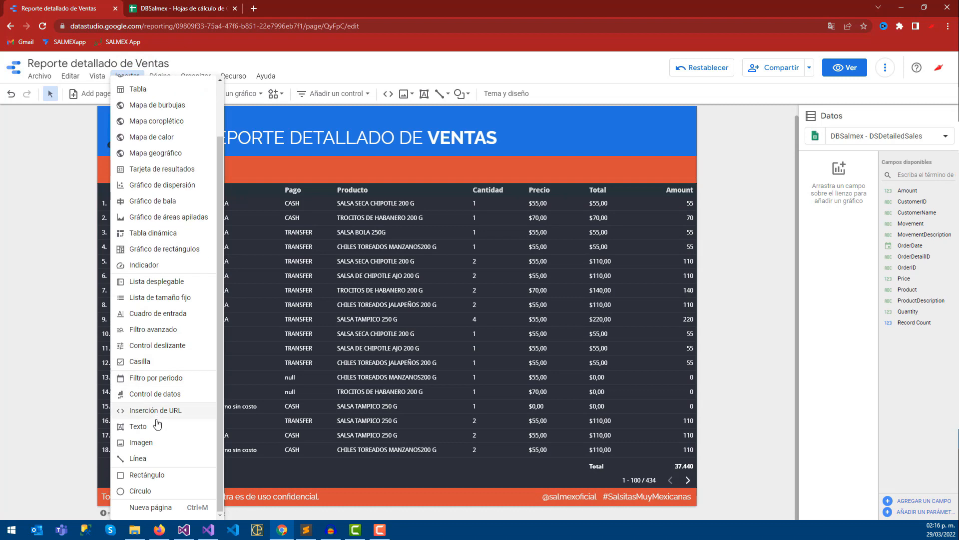
{"action": "left_click", "coordinate": [150, 429]}
{"action": "left_click", "coordinate": [134, 78]}
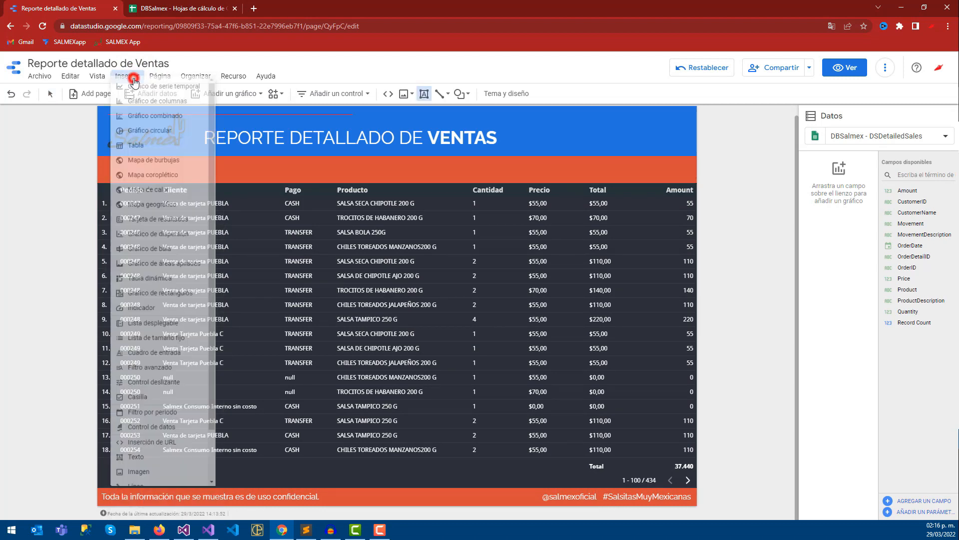
{"action": "scroll", "coordinate": [135, 426], "scroll_direction": "down", "scroll_amount": 2}
{"action": "left_click", "coordinate": [141, 454]}
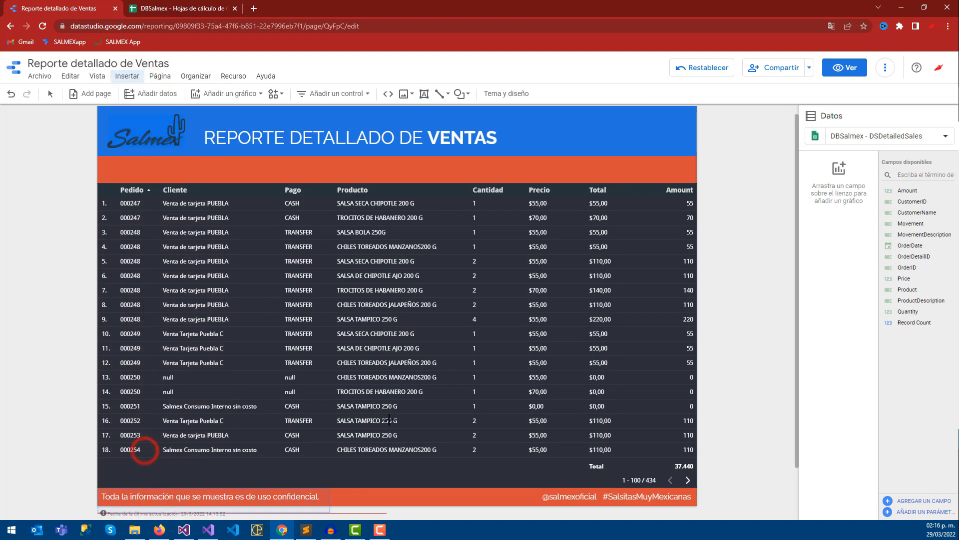
{"action": "left_click", "coordinate": [447, 488]}
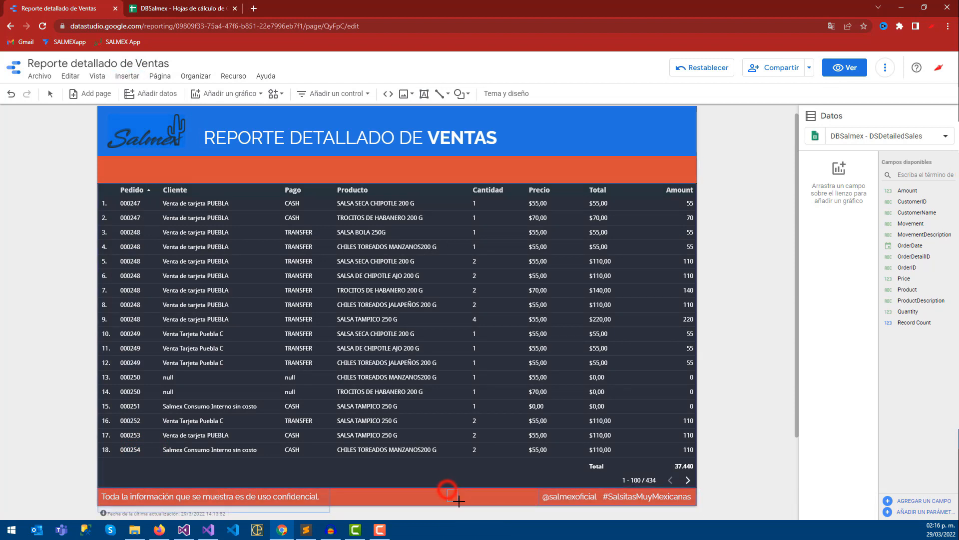
{"action": "scroll", "coordinate": [632, 515], "scroll_direction": "down", "scroll_amount": 3}
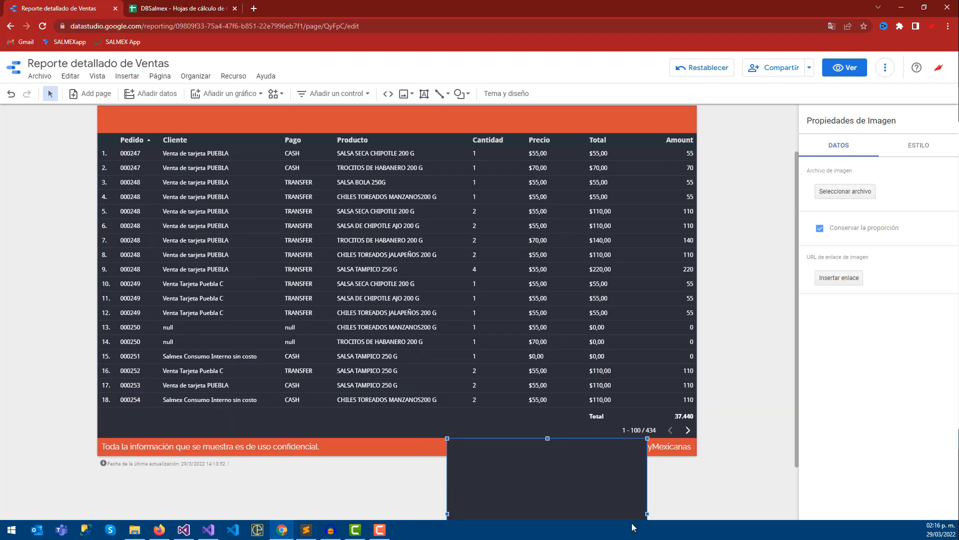
{"action": "left_click", "coordinate": [647, 518]}
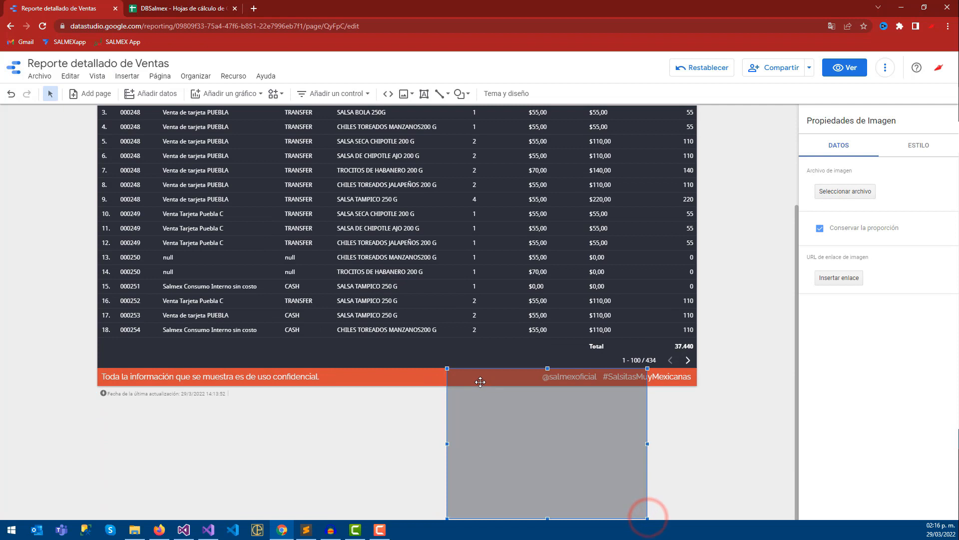
{"action": "left_click", "coordinate": [646, 517]}
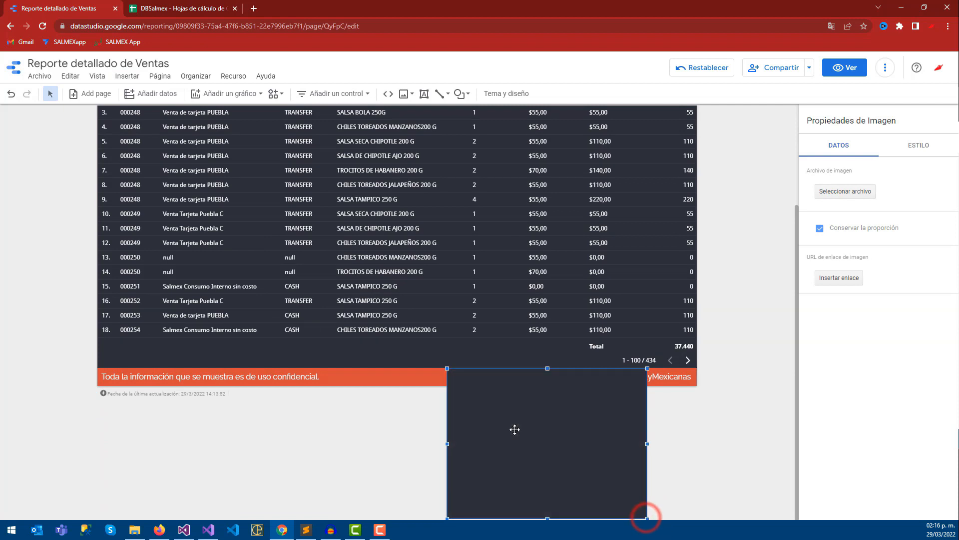
{"action": "key", "text": "Delete"}
Insert an image over the footer band and load the "fb" file from the Resources folder into it
{"action": "left_click", "coordinate": [127, 75]}
{"action": "scroll", "coordinate": [160, 295], "scroll_direction": "down", "scroll_amount": 2}
{"action": "left_click", "coordinate": [151, 442]}
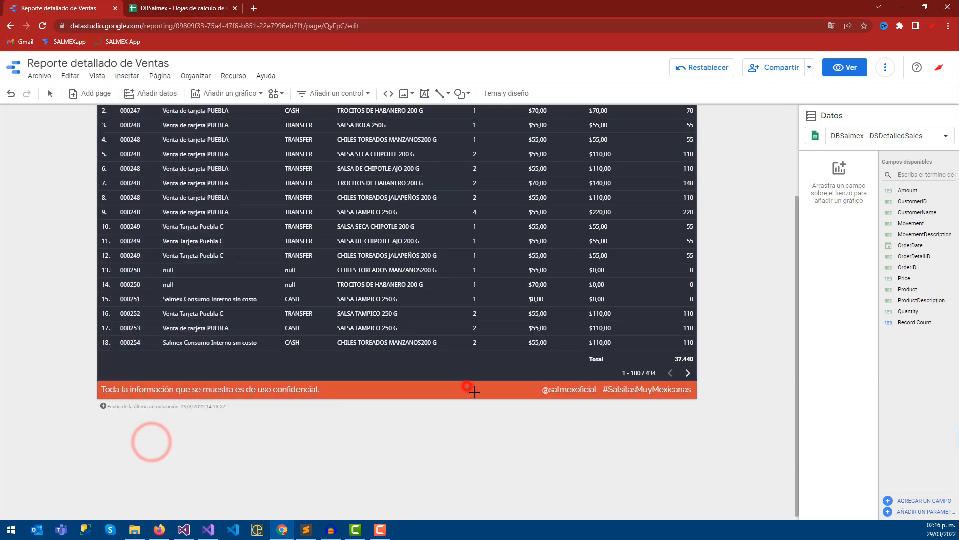
{"action": "left_click", "coordinate": [466, 387]}
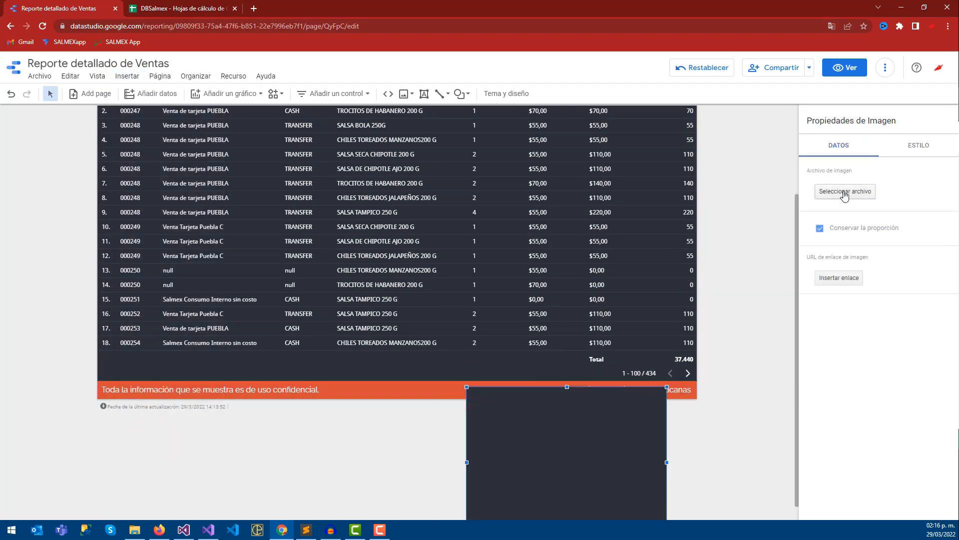
{"action": "left_click", "coordinate": [845, 192]}
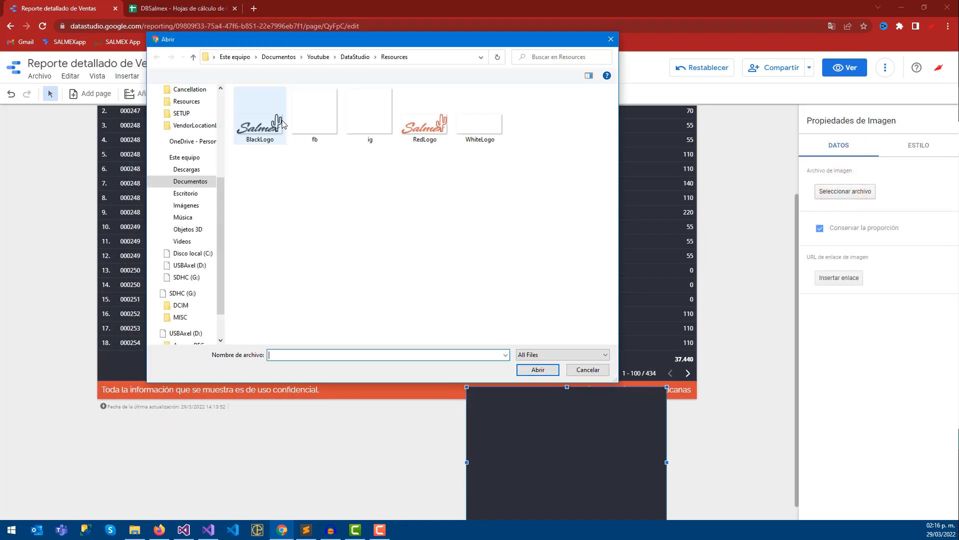
{"action": "left_click", "coordinate": [303, 119]}
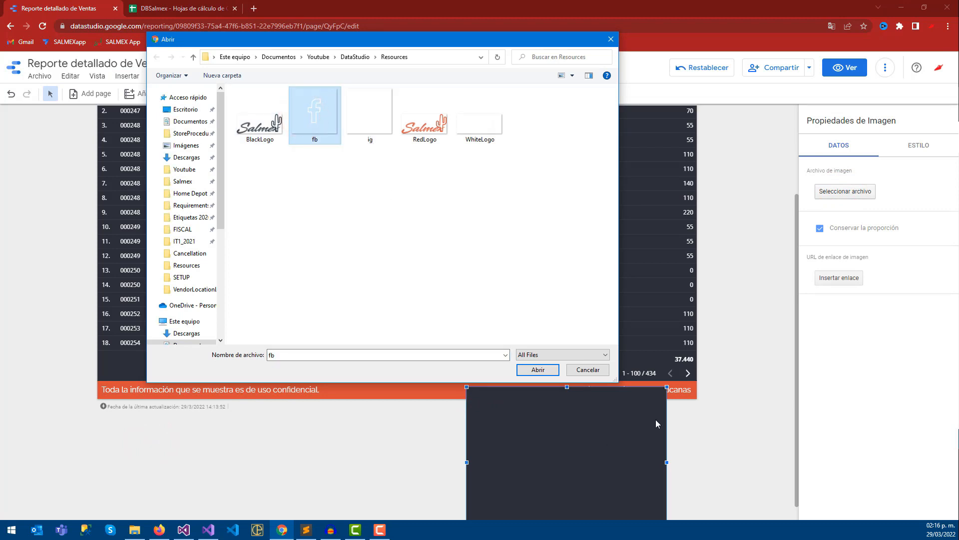
{"action": "left_click", "coordinate": [537, 370]}
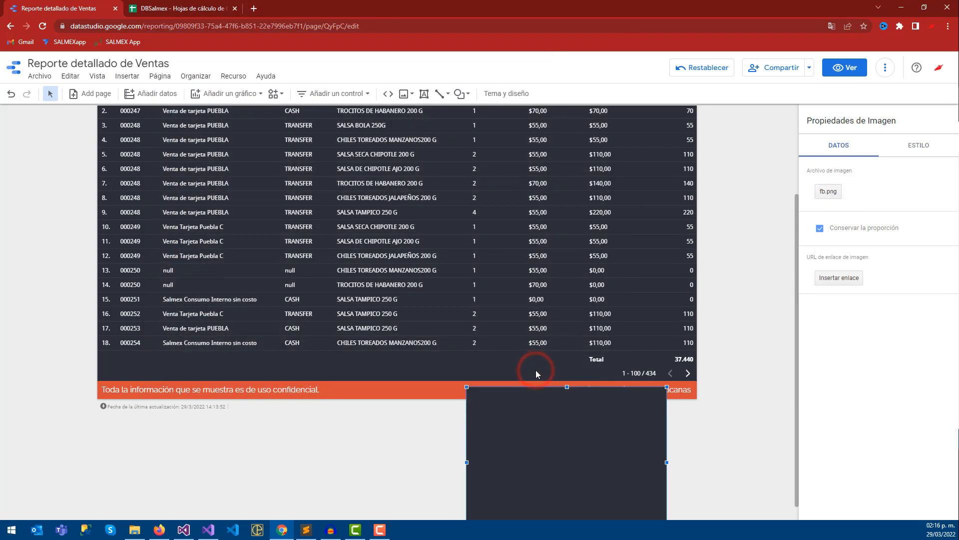
Set the Facebook icon's background and border colours to the custom orange used in the footer
{"action": "left_click", "coordinate": [921, 146]}
{"action": "left_click", "coordinate": [824, 187]}
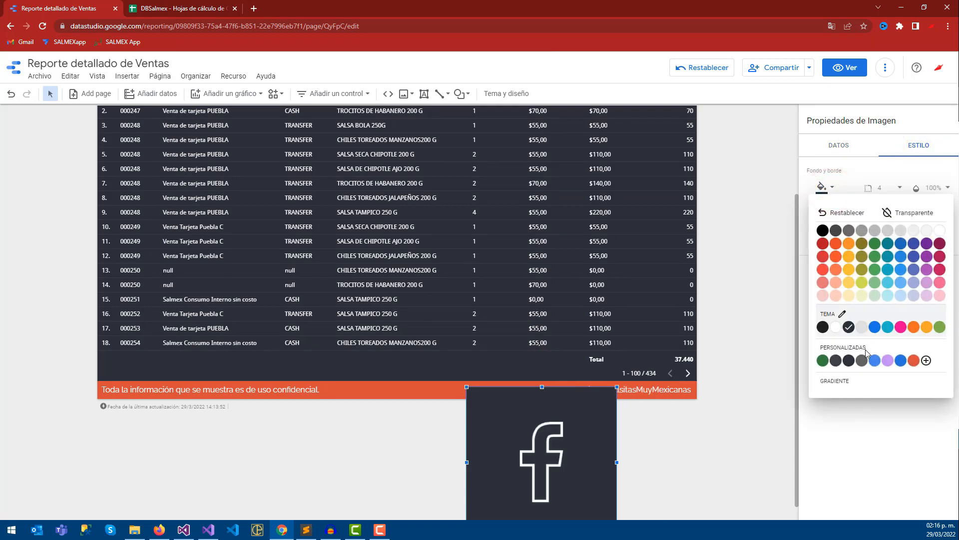
{"action": "left_click", "coordinate": [914, 360]}
{"action": "left_click", "coordinate": [826, 222]}
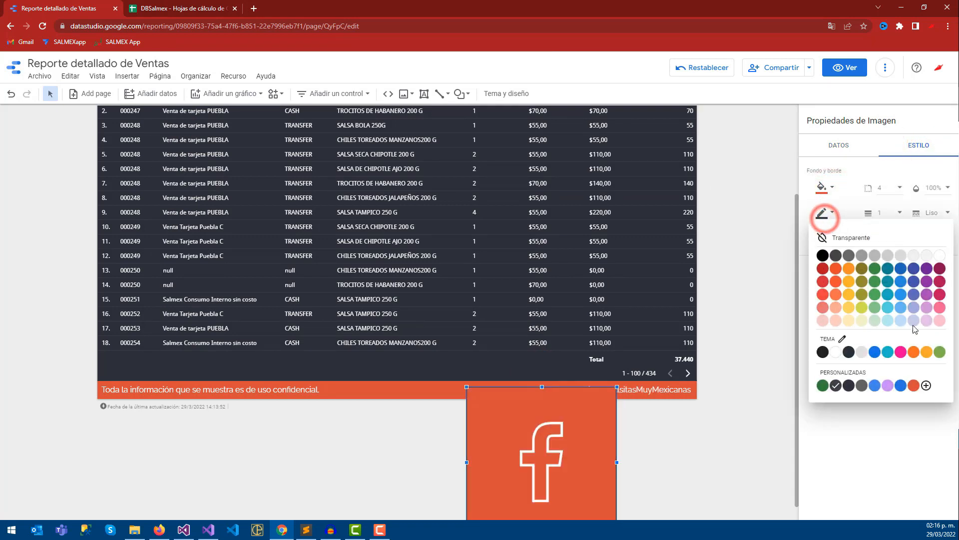
{"action": "left_click", "coordinate": [913, 385]}
Shrink the Facebook icon to the footer's height and place it in the footer just before the social media text
{"action": "scroll", "coordinate": [638, 487], "scroll_direction": "down", "scroll_amount": 1}
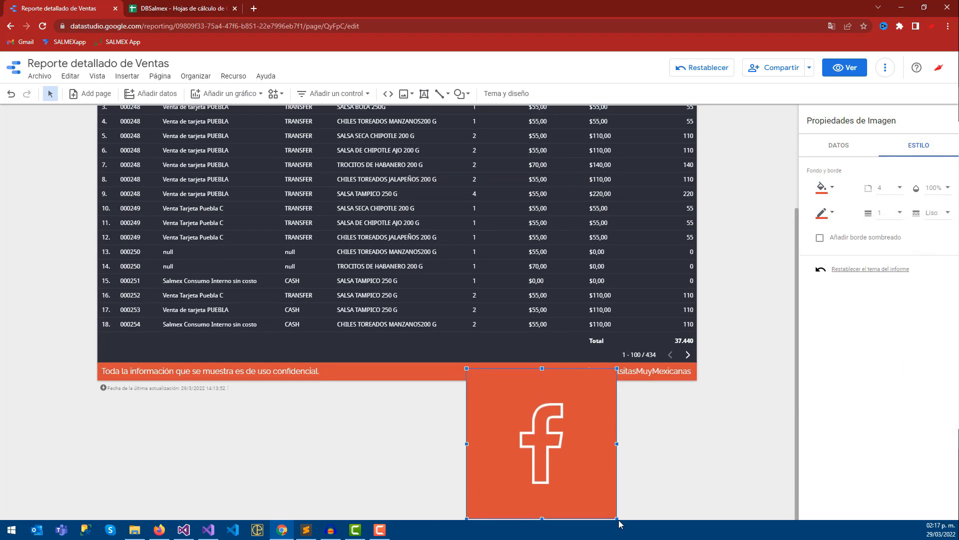
{"action": "left_click_drag", "start_coordinate": [616, 517], "coordinate": [483, 406]}
{"action": "left_click", "coordinate": [491, 427]}
{"action": "left_click", "coordinate": [482, 393]}
{"action": "left_click_drag", "start_coordinate": [486, 402], "coordinate": [510, 383]}
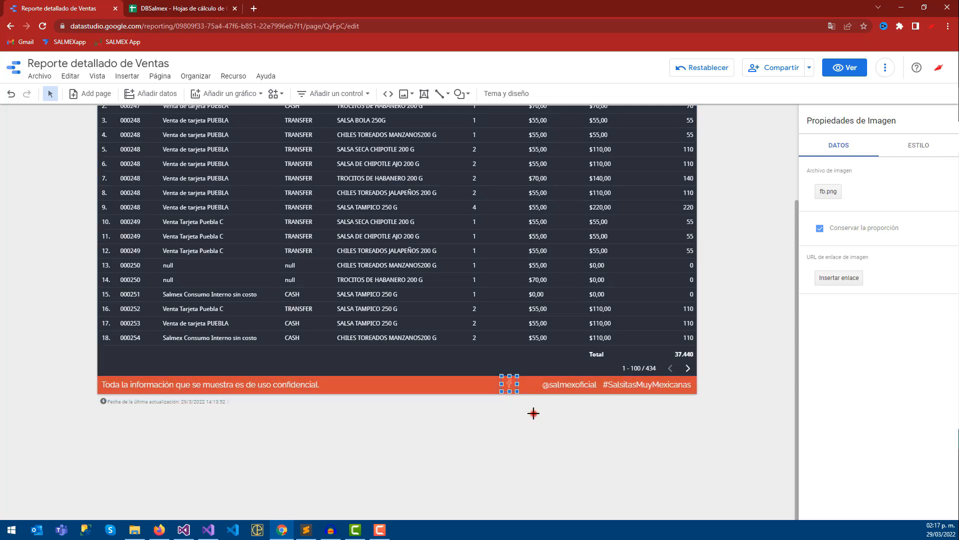
Duplicate the Facebook icon beside the original and replace the copy's image with the "ig" file
{"action": "left_click", "coordinate": [533, 414]}
{"action": "left_click", "coordinate": [509, 385]}
{"action": "left_click_drag", "start_coordinate": [521, 395], "coordinate": [527, 387]}
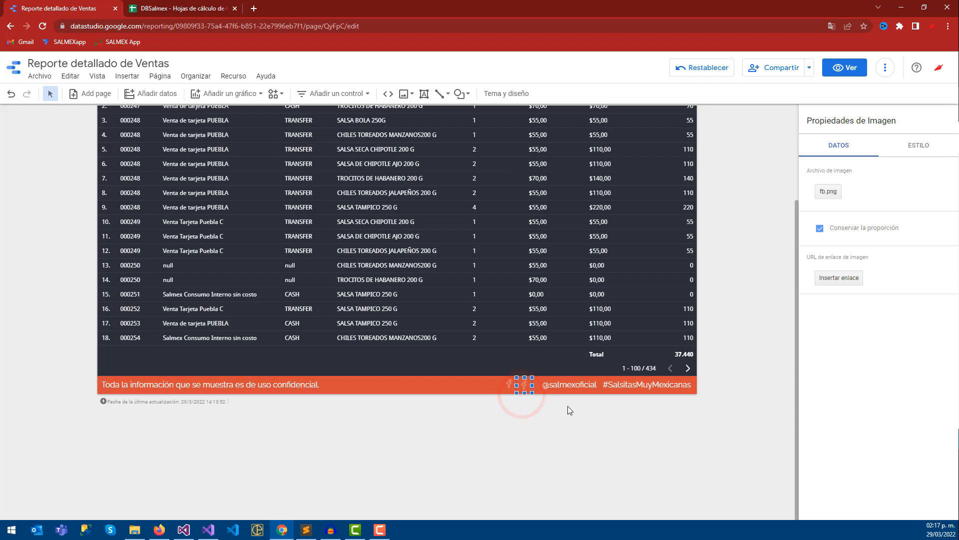
{"action": "left_click", "coordinate": [829, 192]}
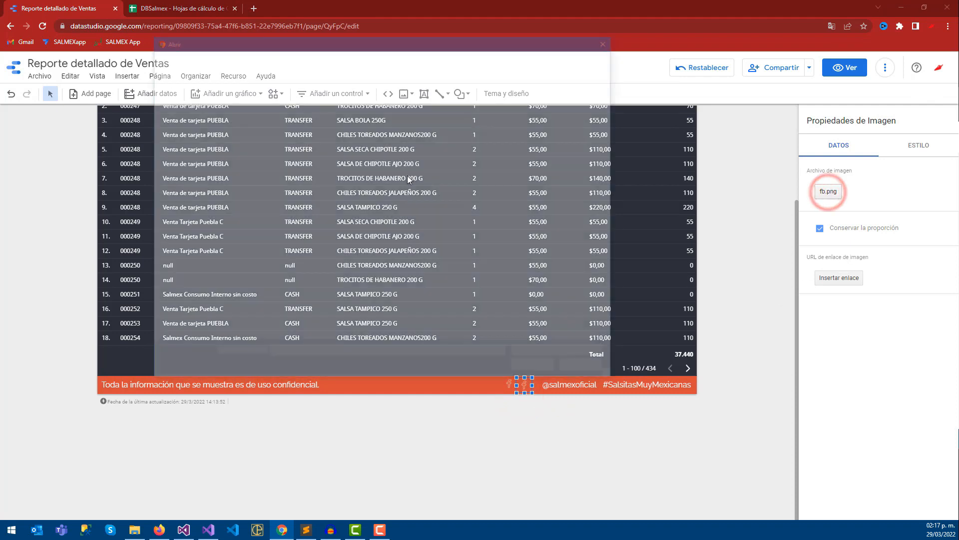
{"action": "double_click", "coordinate": [361, 117]}
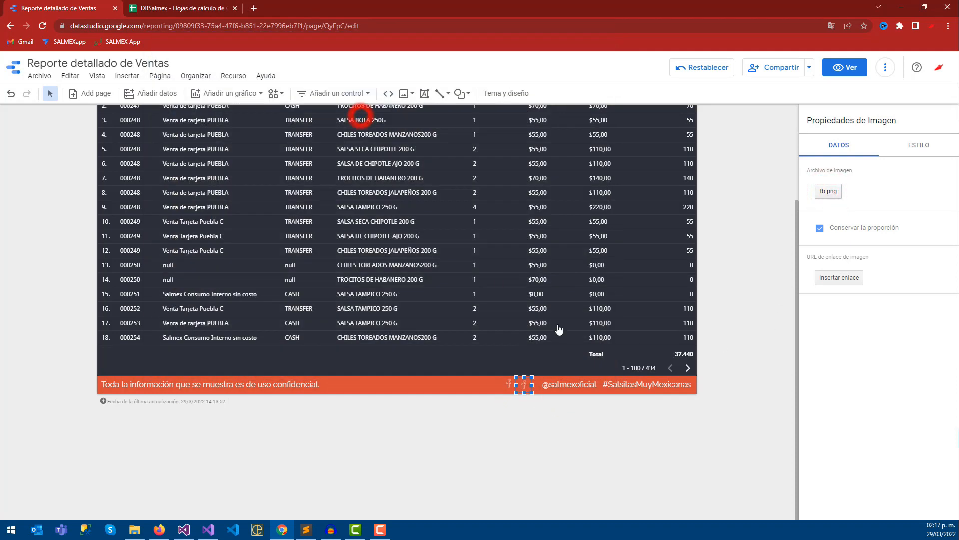
{"action": "left_click", "coordinate": [531, 385]}
{"action": "left_click_drag", "start_coordinate": [534, 385], "coordinate": [535, 385]}
{"action": "left_click_drag", "start_coordinate": [513, 385], "coordinate": [522, 392]}
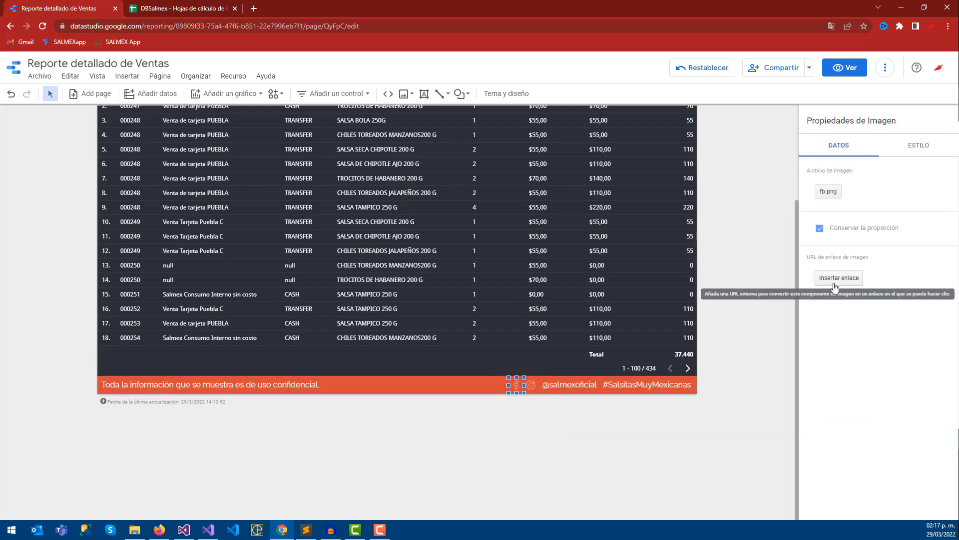
Open google.com in a new browser tab and copy its address
{"action": "left_click", "coordinate": [256, 9]}
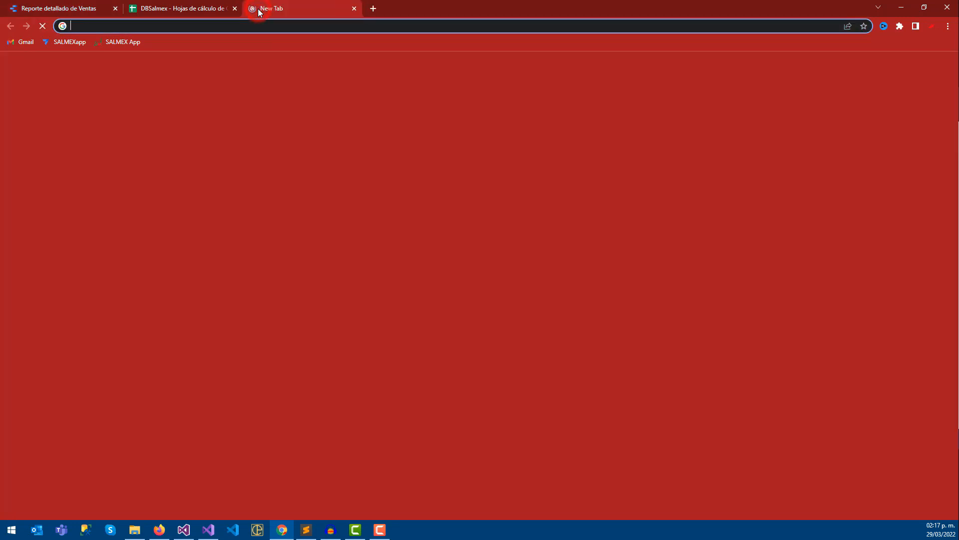
{"action": "type", "text": "facev"}
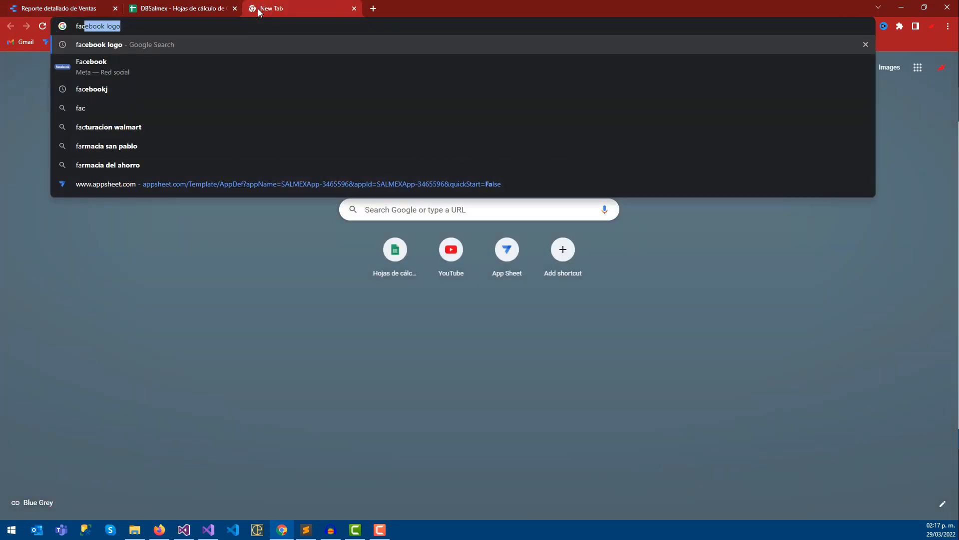
{"action": "key", "text": "BackSpace"}
{"action": "key", "text": "BackSpace"}
{"action": "key", "text": "BackSpace"}
{"action": "key", "text": "BackSpace"}
{"action": "key", "text": "BackSpace"}
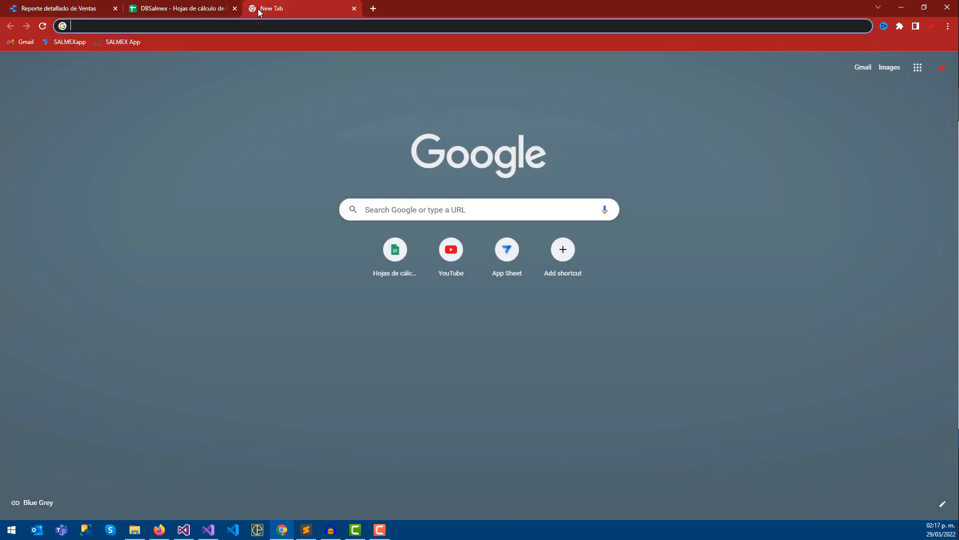
{"action": "type", "text": "goo"}
{"action": "key", "text": "Return"}
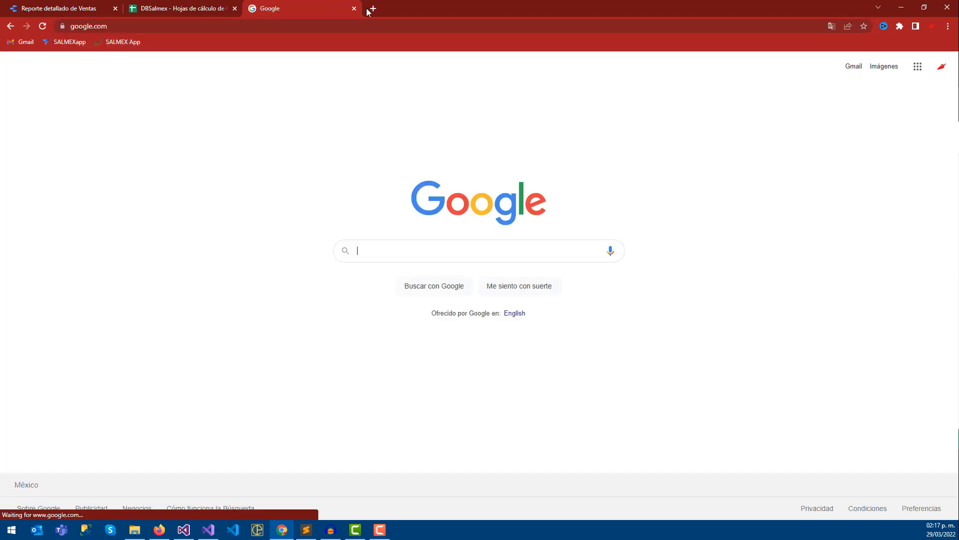
{"action": "left_click", "coordinate": [135, 25]}
{"action": "key", "text": "ctrl+c"}
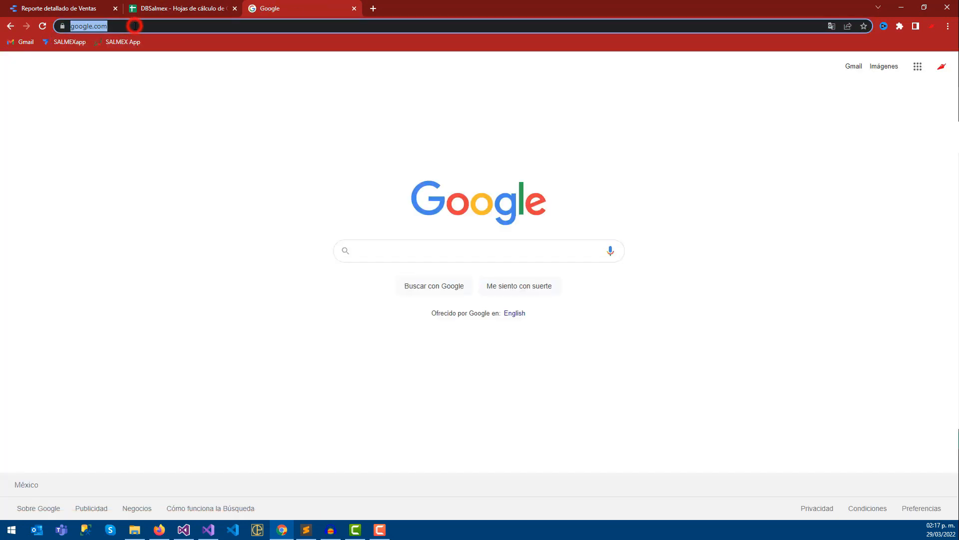
{"action": "left_click", "coordinate": [88, 6]}
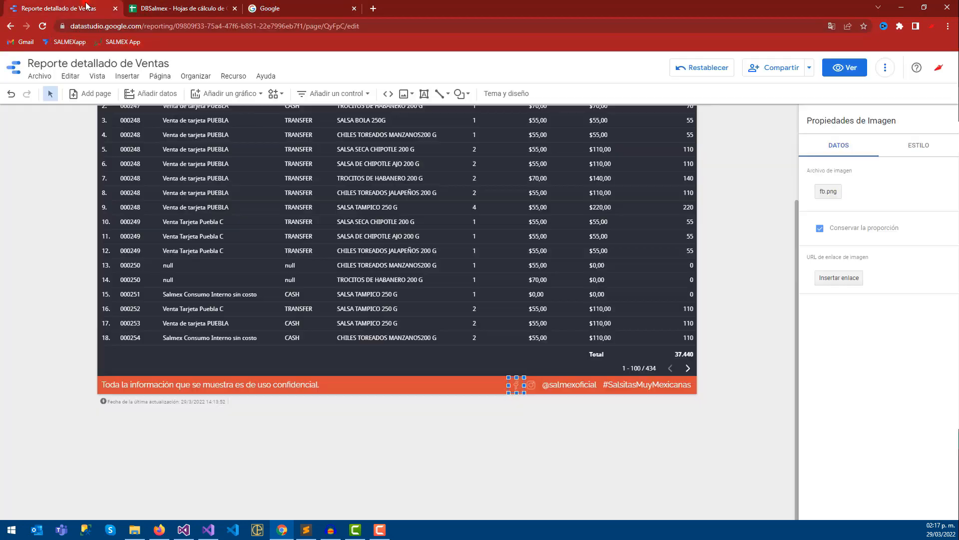
{"action": "left_click", "coordinate": [844, 286]}
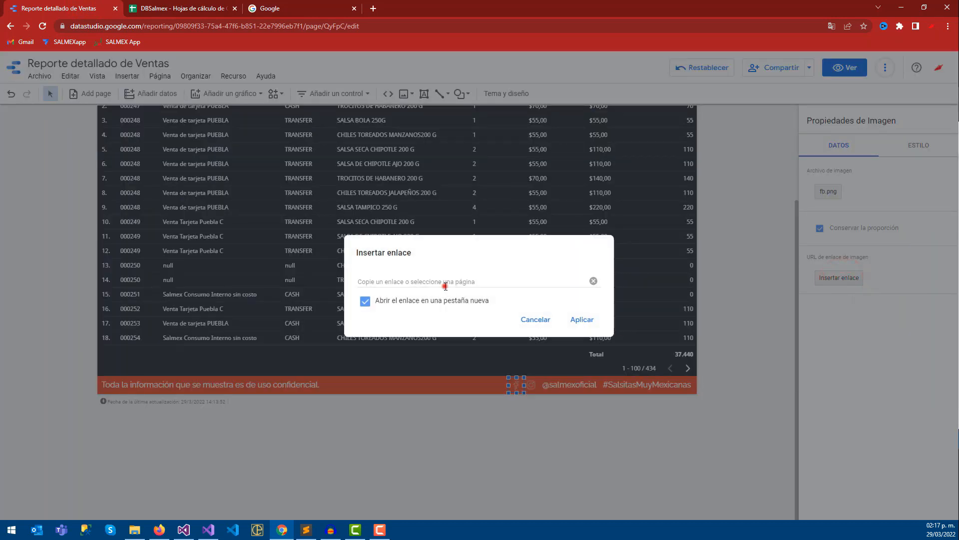
{"action": "left_click", "coordinate": [446, 286]}
{"action": "key", "text": "ctrl+v"}
{"action": "left_click", "coordinate": [579, 326]}
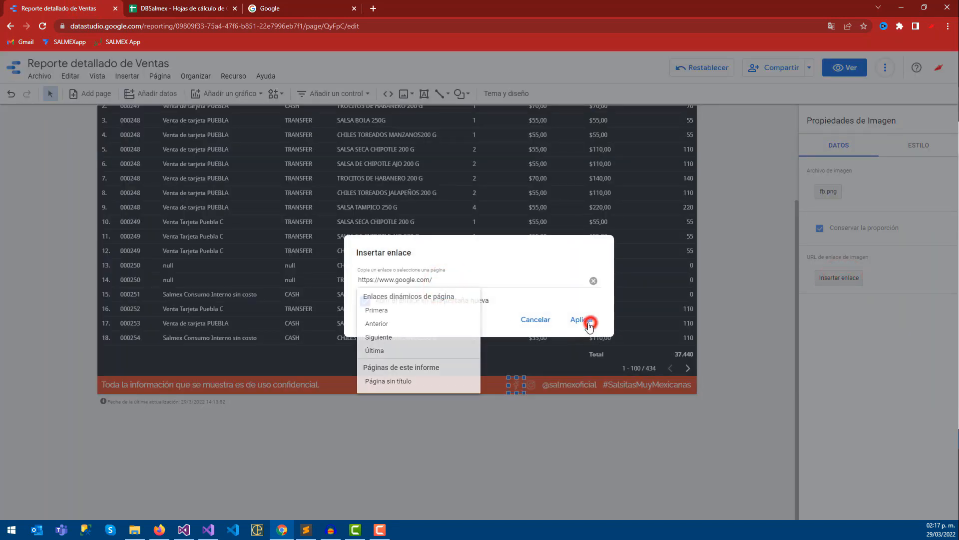
{"action": "left_click", "coordinate": [580, 325]}
{"action": "left_click", "coordinate": [531, 385]}
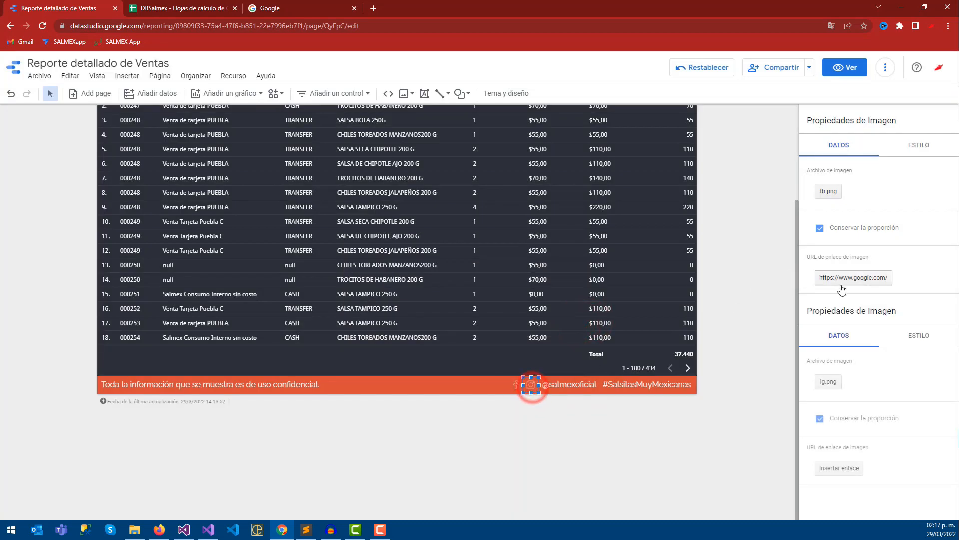
{"action": "left_click", "coordinate": [839, 280]}
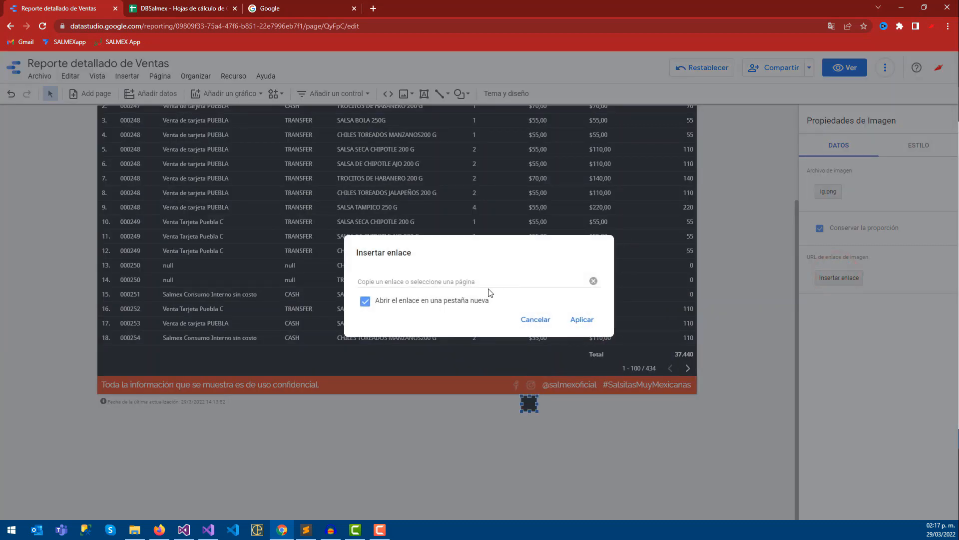
{"action": "left_click", "coordinate": [461, 282]}
{"action": "type", "text": "https://www.google.com/"}
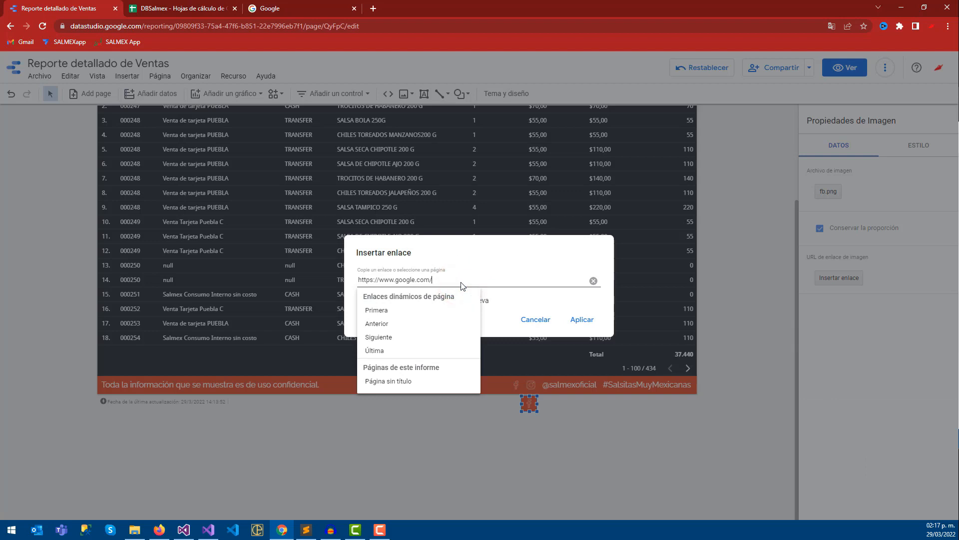
{"action": "left_click", "coordinate": [584, 320]}
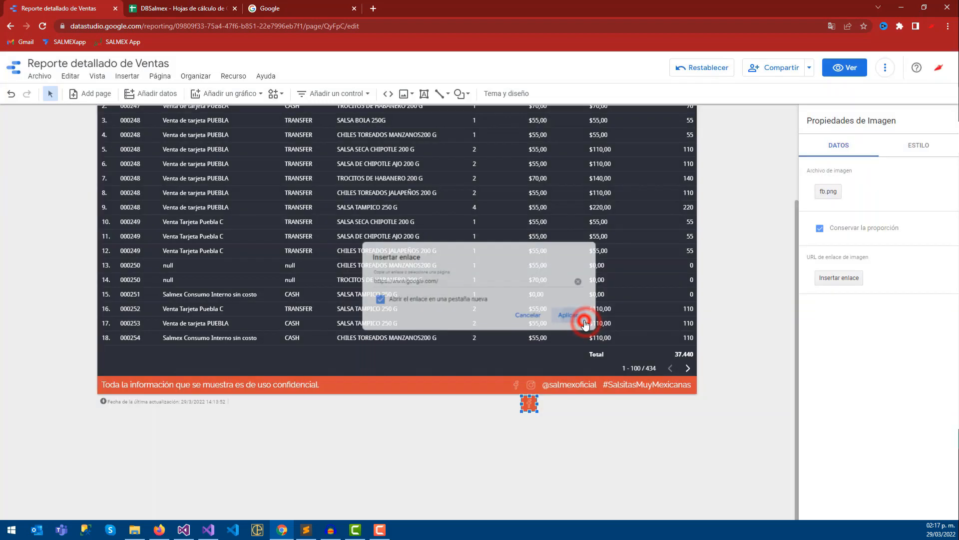
{"action": "left_click", "coordinate": [560, 421]}
{"action": "left_click", "coordinate": [530, 404]}
{"action": "left_click_drag", "start_coordinate": [529, 403], "coordinate": [531, 386]}
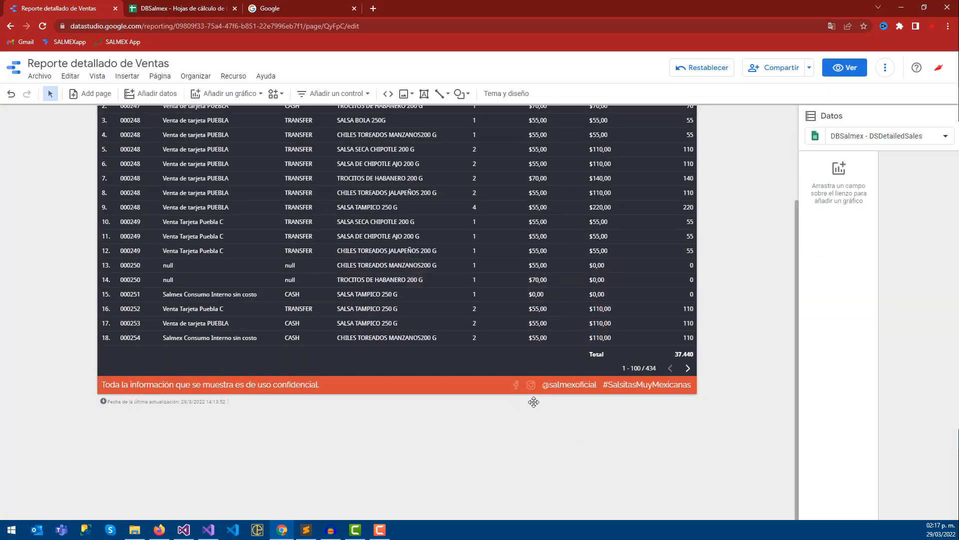
{"action": "left_click", "coordinate": [839, 277]}
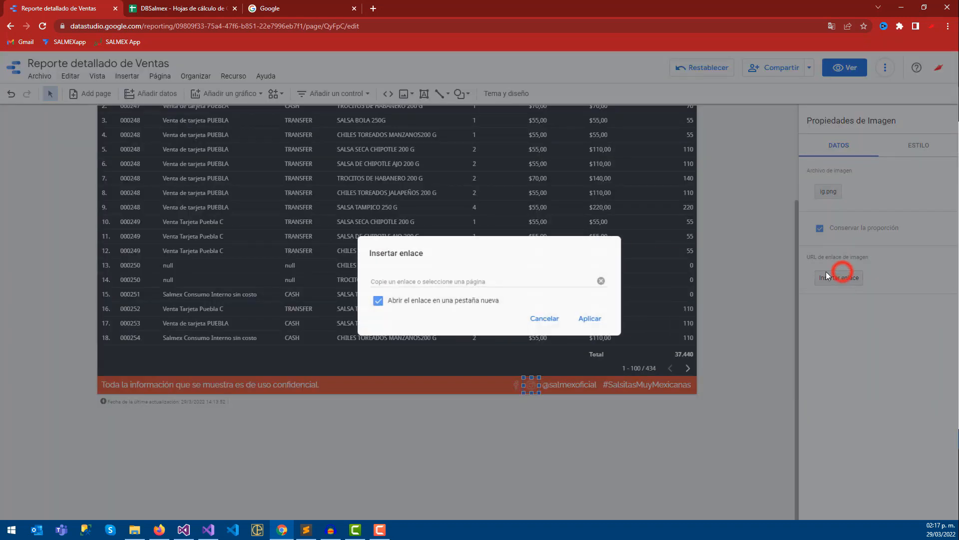
{"action": "left_click", "coordinate": [411, 283]}
{"action": "type", "text": "https://www.google.com/"}
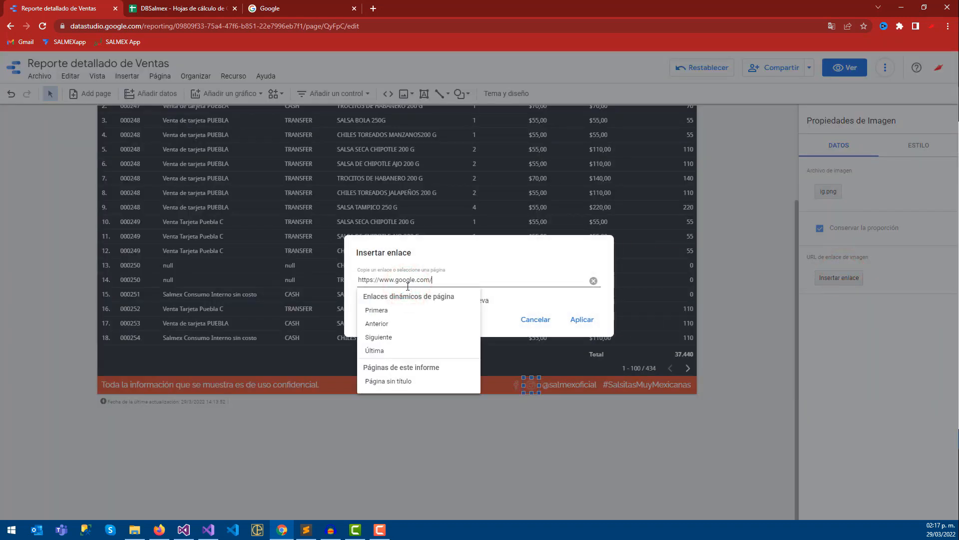
{"action": "left_click", "coordinate": [594, 322]}
{"action": "left_click", "coordinate": [592, 322]}
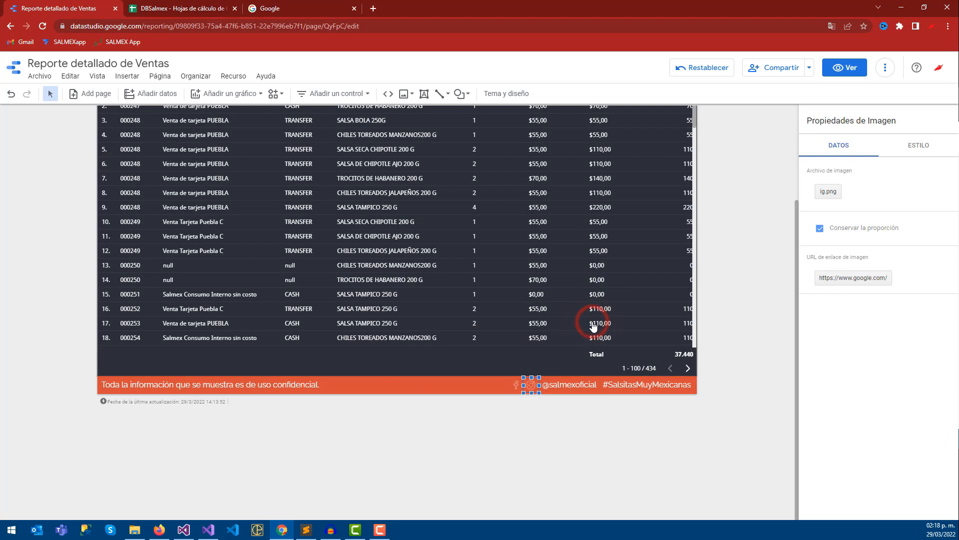
{"action": "left_click", "coordinate": [554, 428]}
Preview the report, test the Instagram icon's link, close the page it opens and return to editing
{"action": "left_click", "coordinate": [843, 75]}
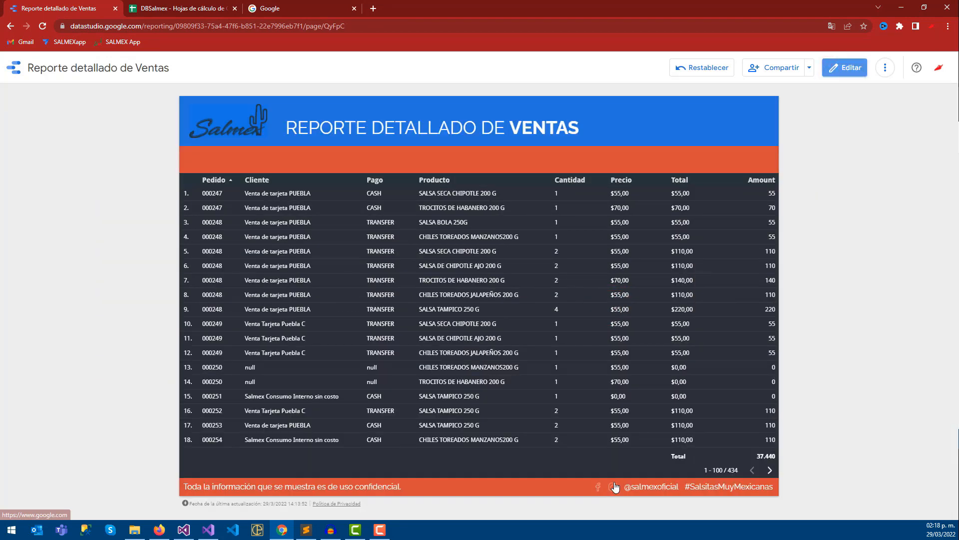
{"action": "left_click", "coordinate": [615, 488]}
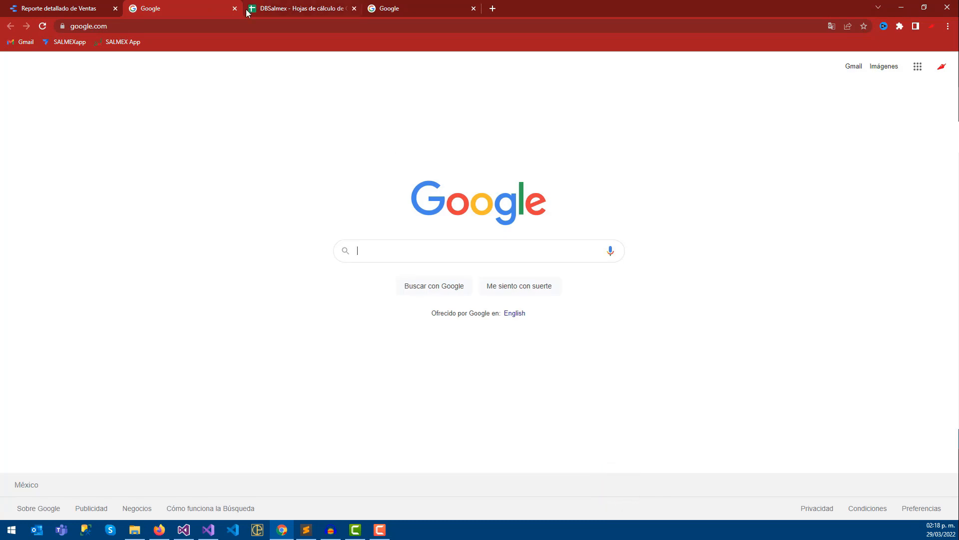
{"action": "left_click", "coordinate": [234, 8]}
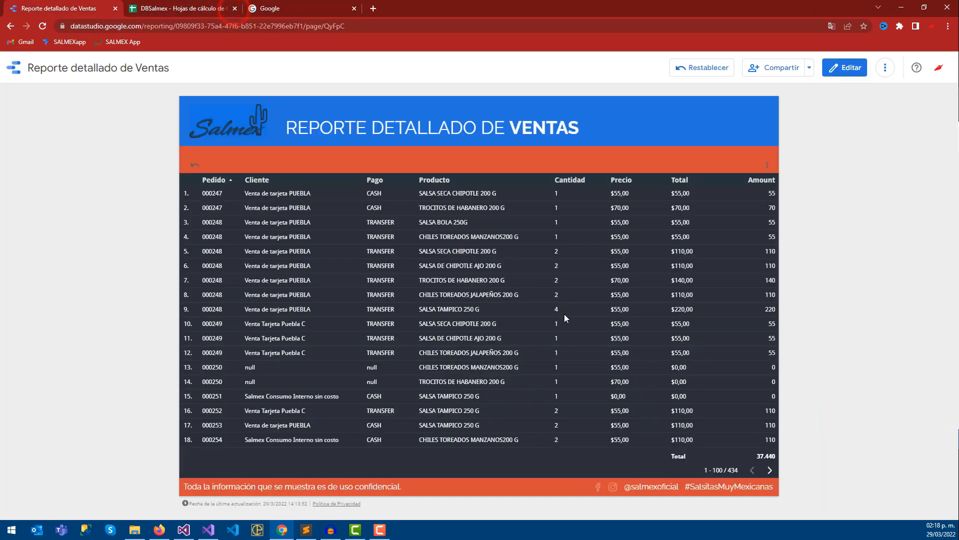
{"action": "left_click", "coordinate": [839, 74]}
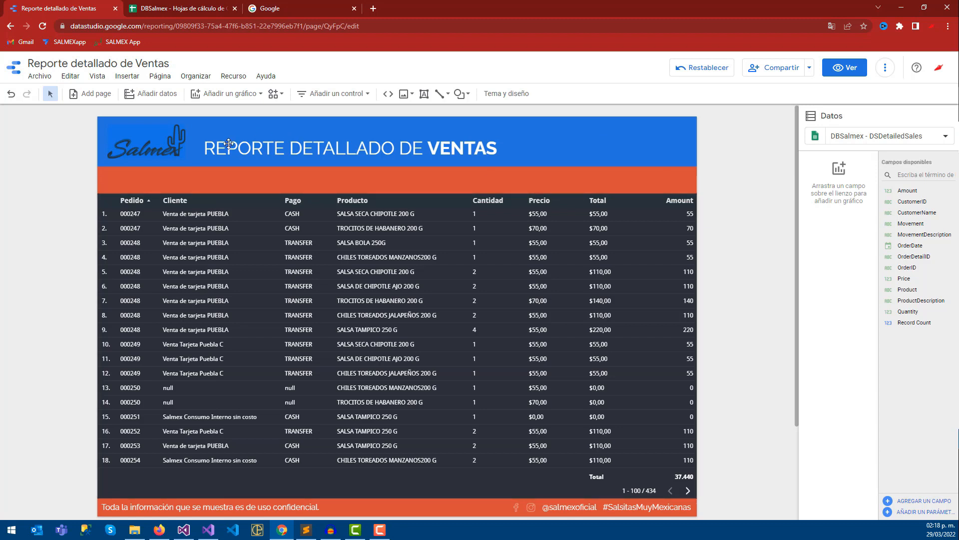
Insert a date range filter in the blue header, to the right of the report title
{"action": "left_click", "coordinate": [126, 78]}
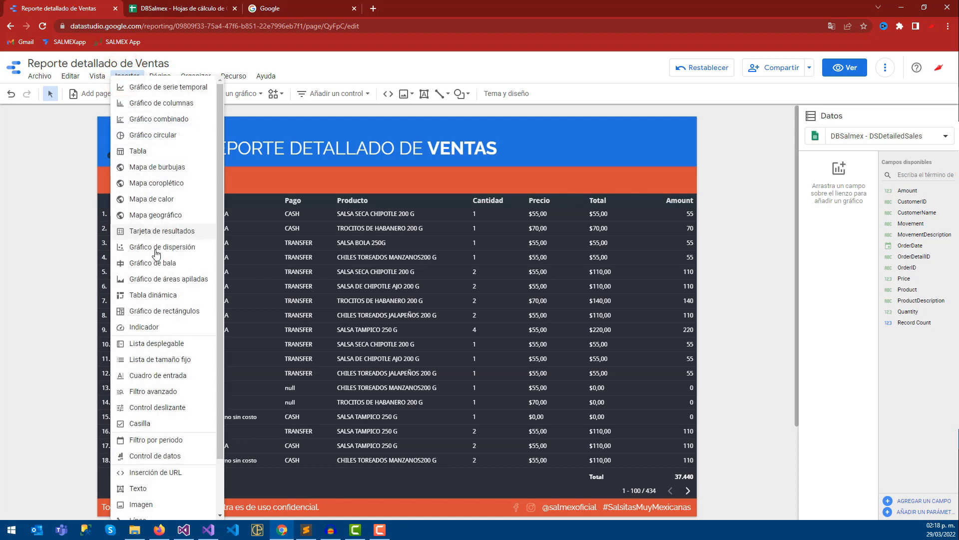
{"action": "scroll", "coordinate": [167, 268], "scroll_direction": "down", "scroll_amount": 1}
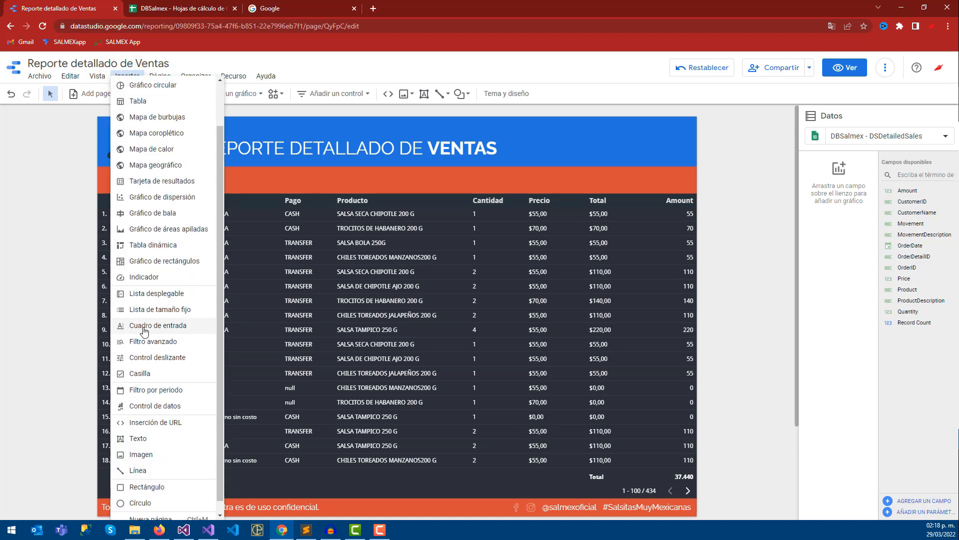
{"action": "left_click", "coordinate": [150, 392]}
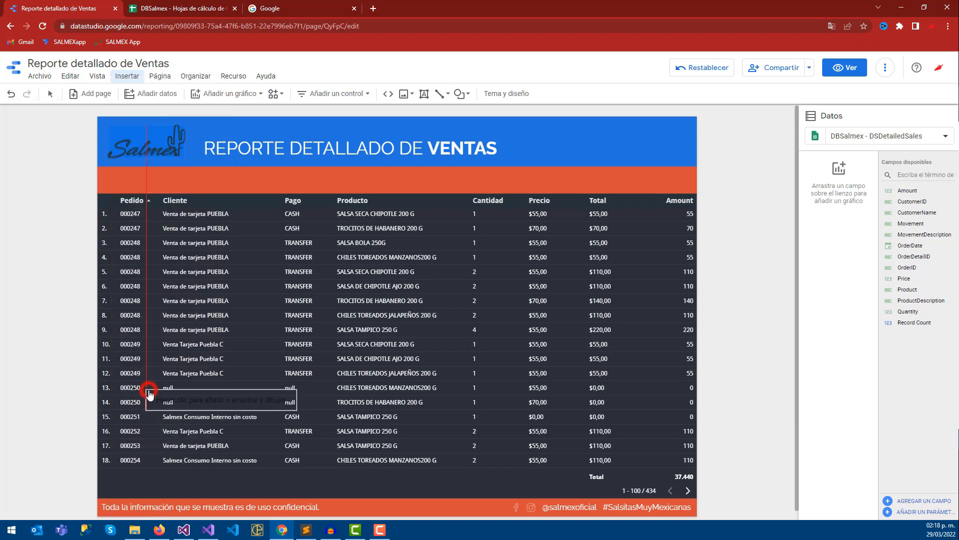
{"action": "left_click", "coordinate": [535, 143]}
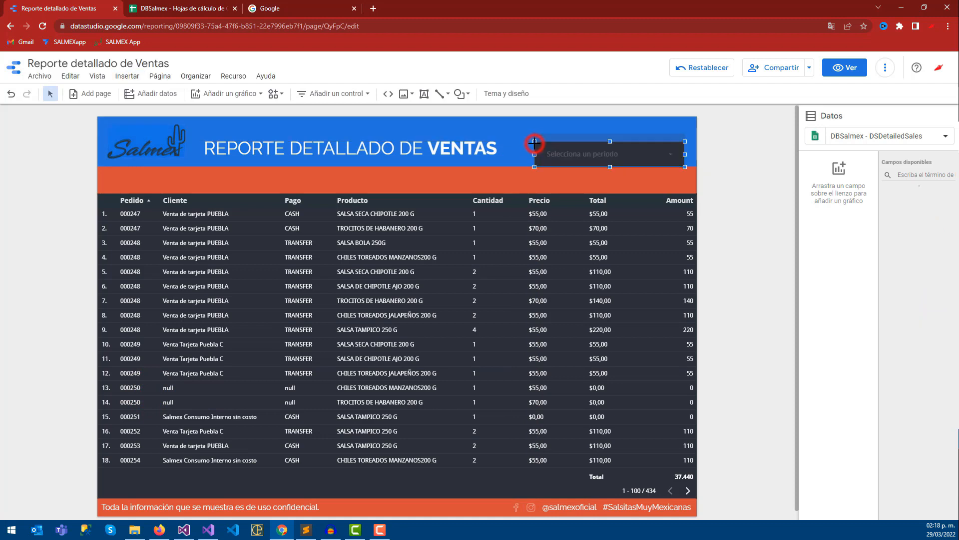
{"action": "left_click", "coordinate": [556, 145]}
Move the report title and the date range filter up in the blue header so their tops align
{"action": "left_click", "coordinate": [406, 143]}
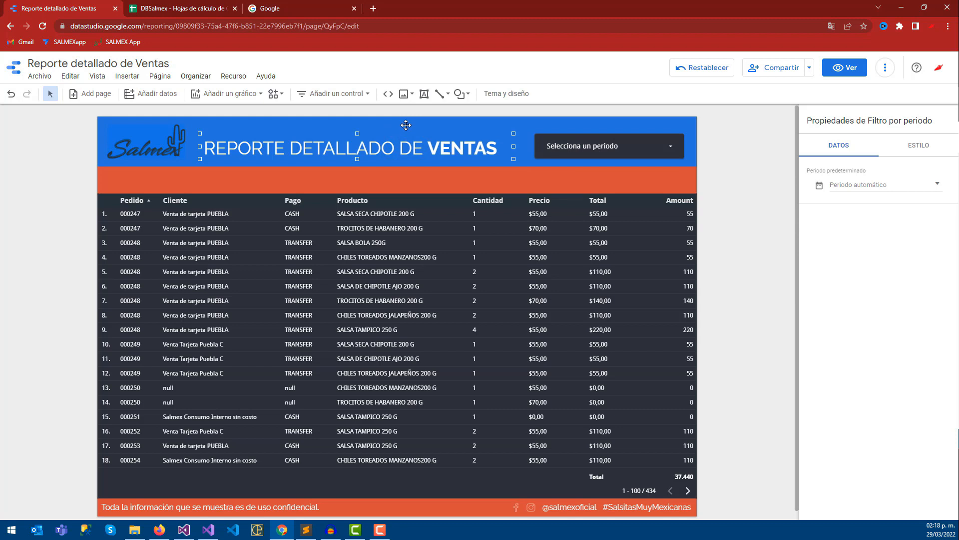
{"action": "left_click", "coordinate": [345, 140]}
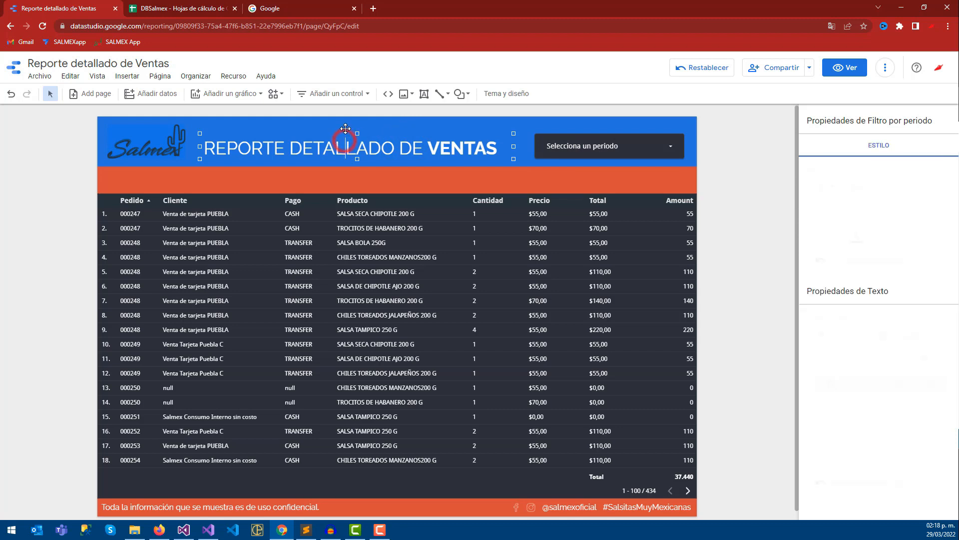
{"action": "left_click", "coordinate": [47, 151]}
{"action": "left_click", "coordinate": [271, 151]}
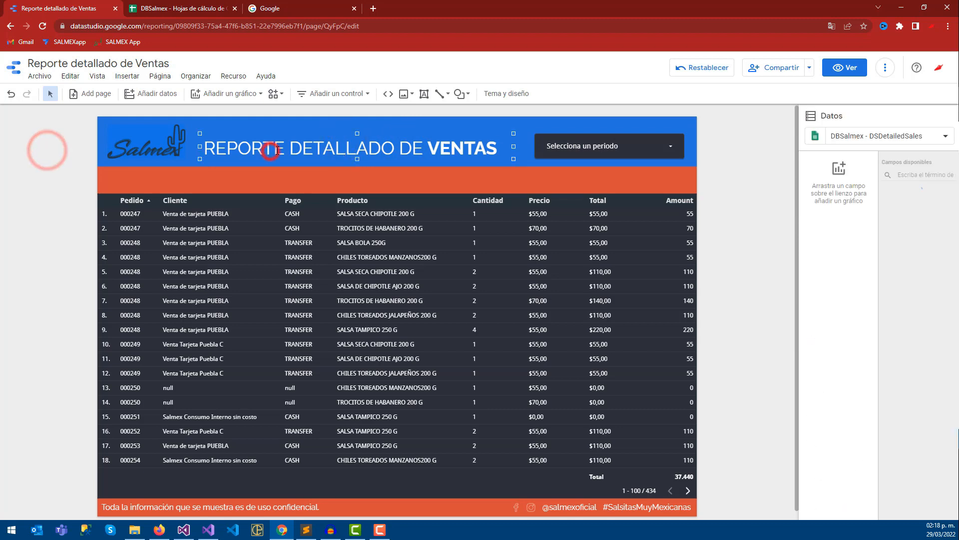
{"action": "left_click_drag", "start_coordinate": [281, 135], "coordinate": [281, 127]}
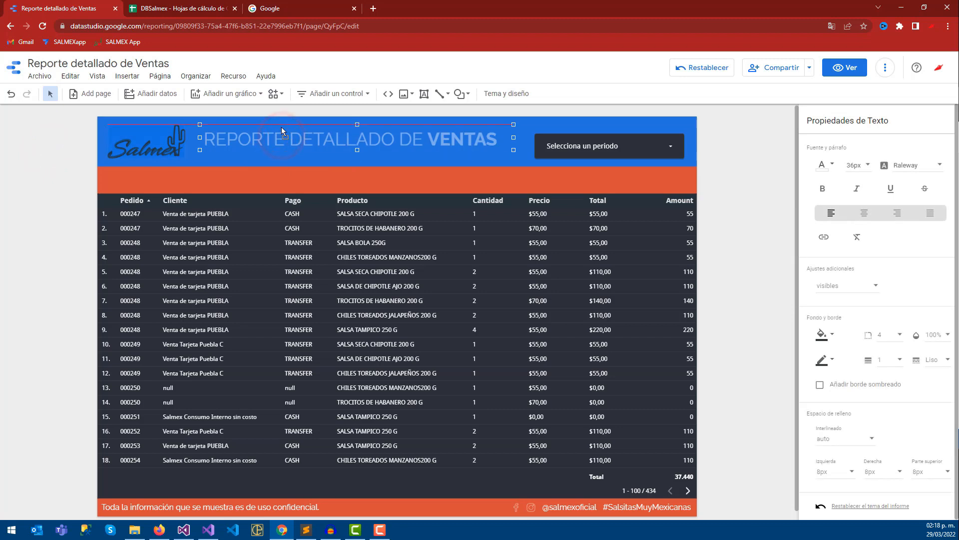
{"action": "left_click_drag", "start_coordinate": [581, 159], "coordinate": [577, 145]}
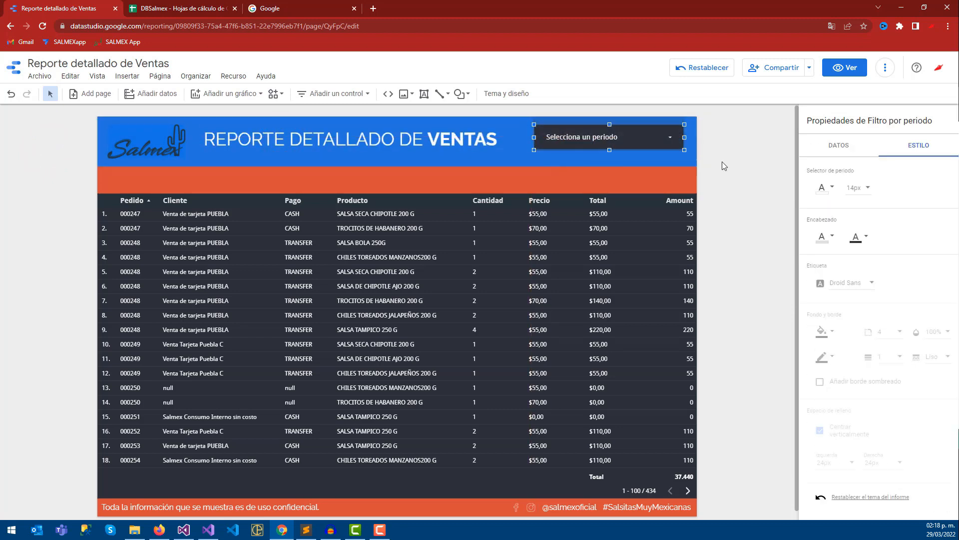
Give the date range filter the custom orange-red background and a theme orange border colour
{"action": "left_click", "coordinate": [828, 193]}
{"action": "left_click", "coordinate": [753, 189]}
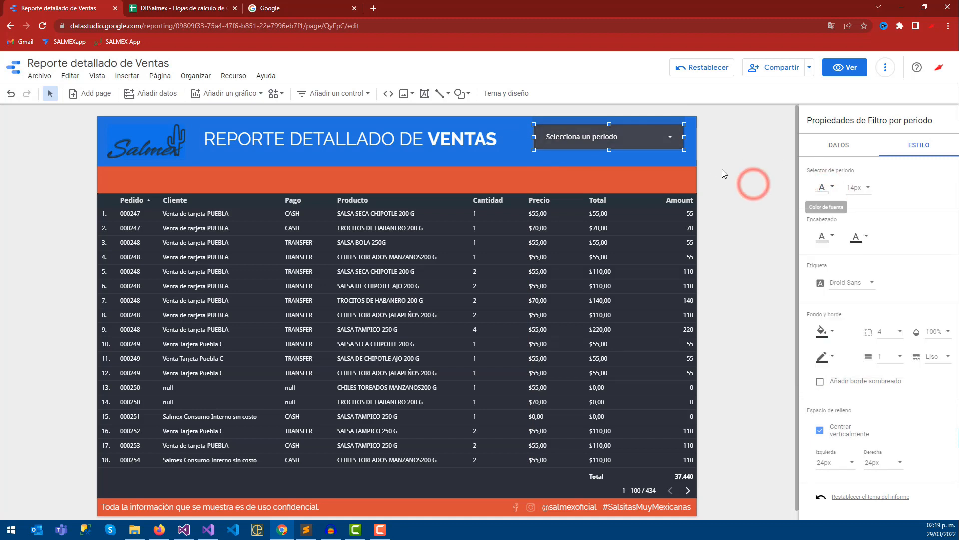
{"action": "left_click", "coordinate": [825, 335]}
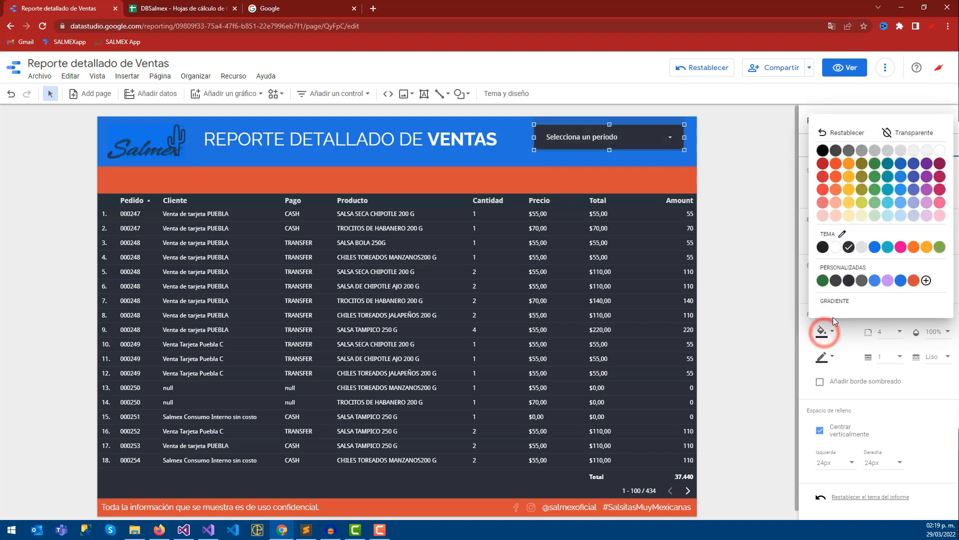
{"action": "left_click", "coordinate": [913, 283]}
{"action": "left_click", "coordinate": [833, 358]}
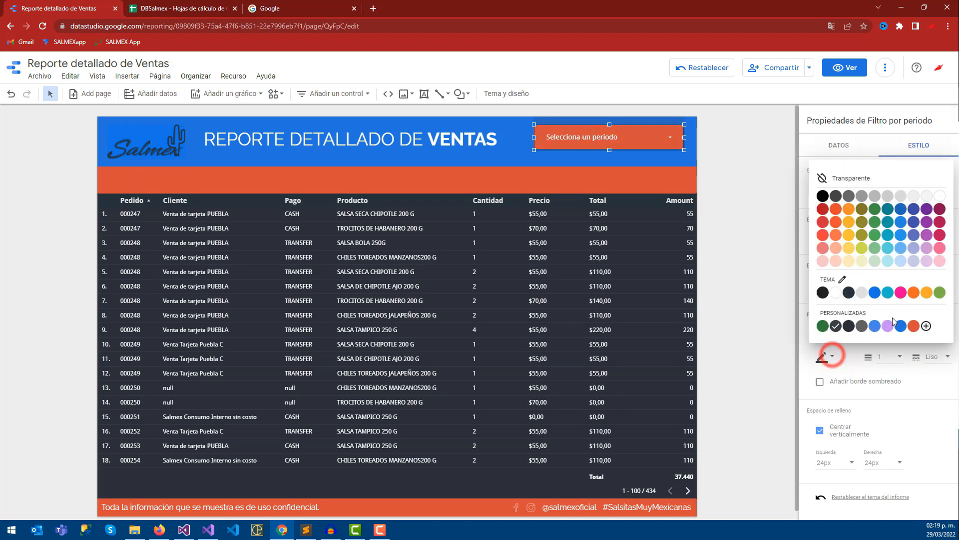
{"action": "left_click", "coordinate": [909, 295]}
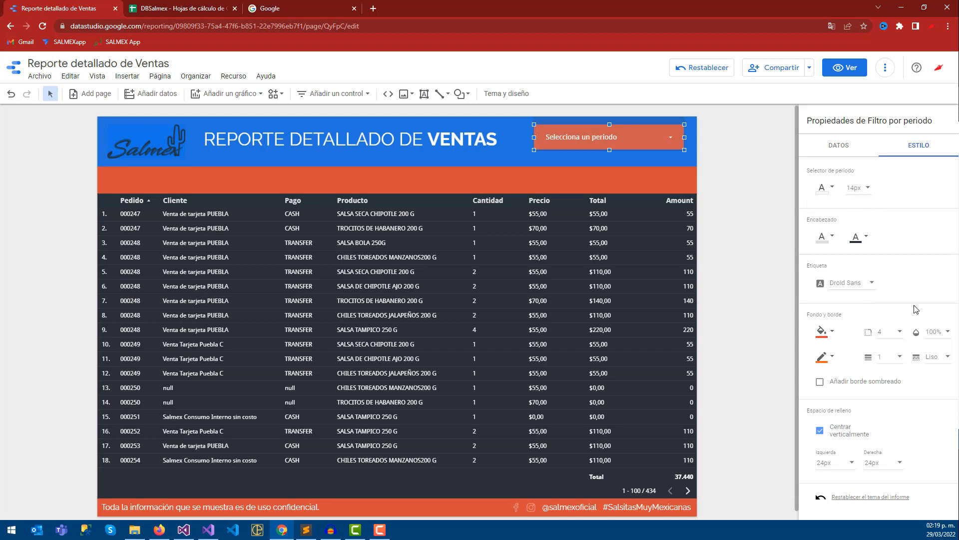
Set the date range filter's corner radius to 25 and its border weight to none
{"action": "left_click", "coordinate": [892, 332]}
{"action": "scroll", "coordinate": [901, 349], "scroll_direction": "down", "scroll_amount": 5}
{"action": "scroll", "coordinate": [902, 357], "scroll_direction": "up", "scroll_amount": 4}
{"action": "left_click", "coordinate": [892, 352]}
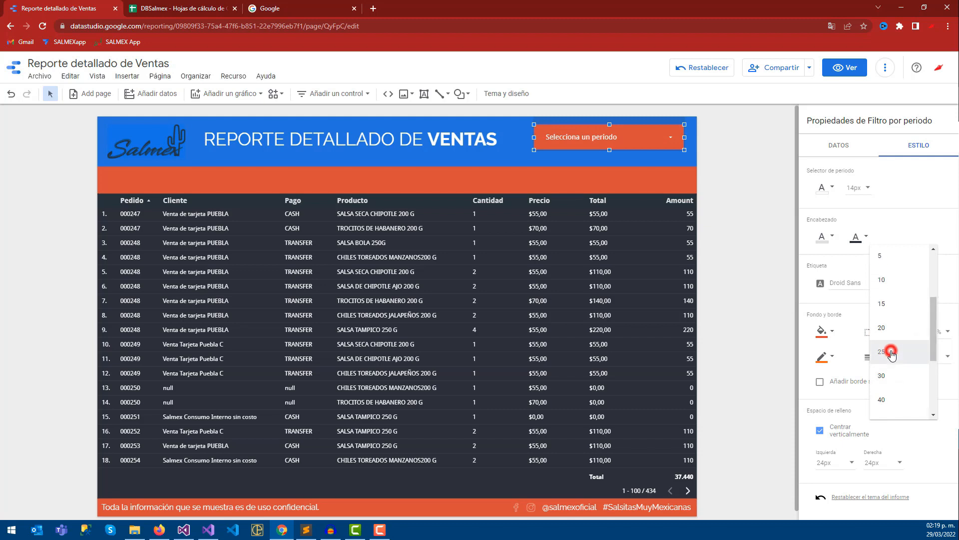
{"action": "left_click", "coordinate": [744, 178]}
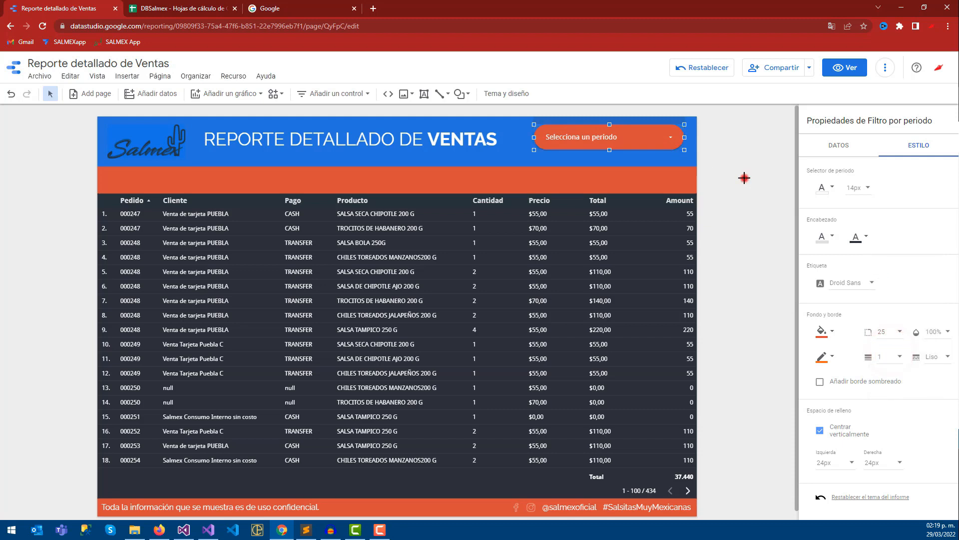
{"action": "left_click", "coordinate": [660, 142]}
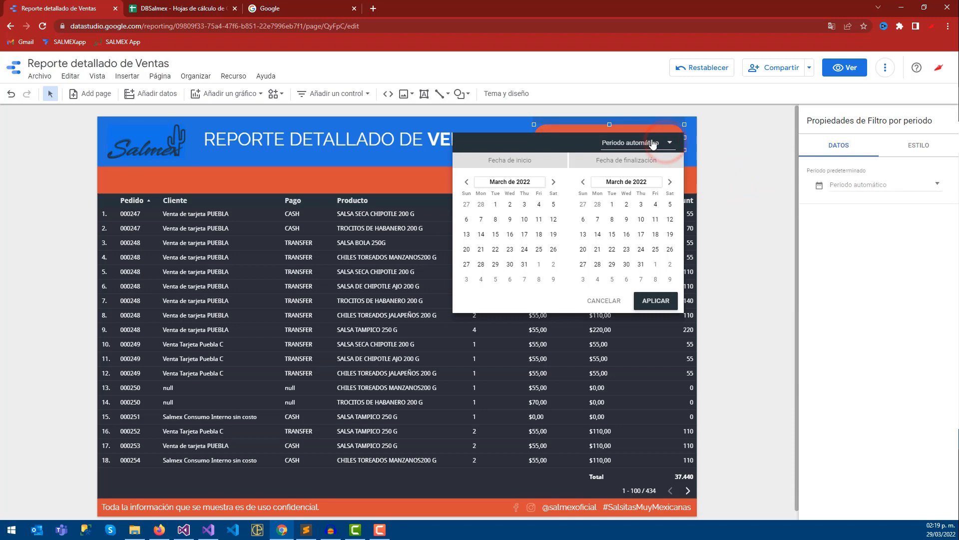
{"action": "left_click", "coordinate": [717, 142]}
Try orange for the date range filter's selector text, and settle on white
{"action": "left_click", "coordinate": [918, 145]}
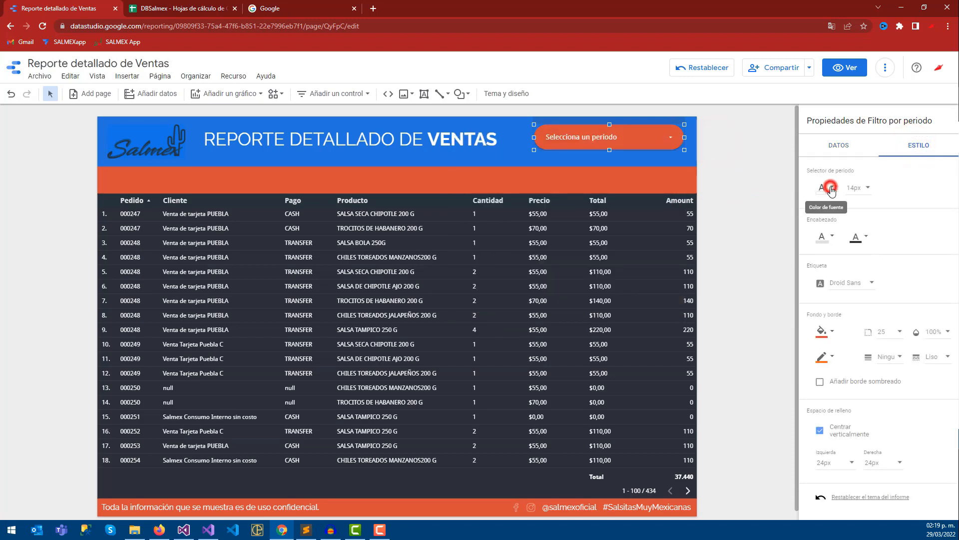
{"action": "left_click", "coordinate": [831, 189]}
{"action": "left_click", "coordinate": [912, 331]}
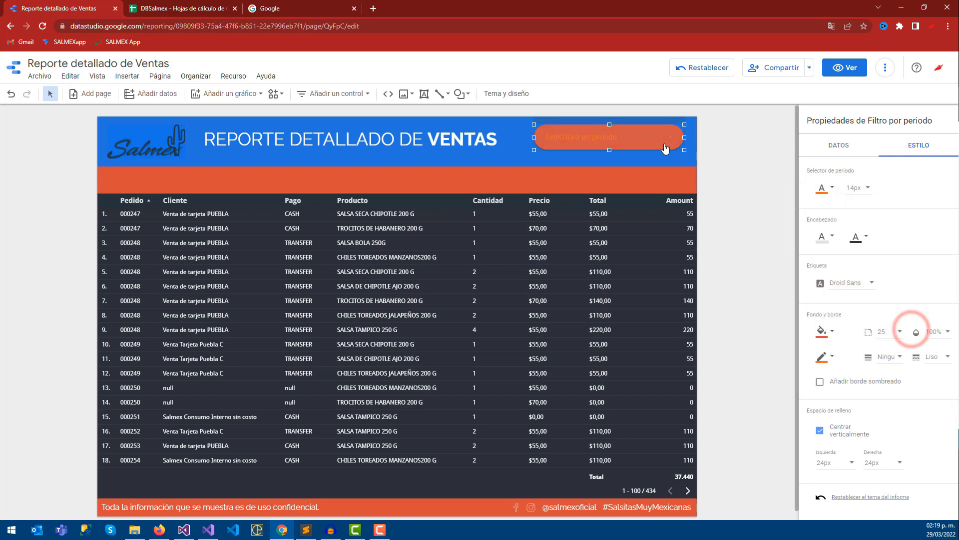
{"action": "left_click", "coordinate": [823, 189]}
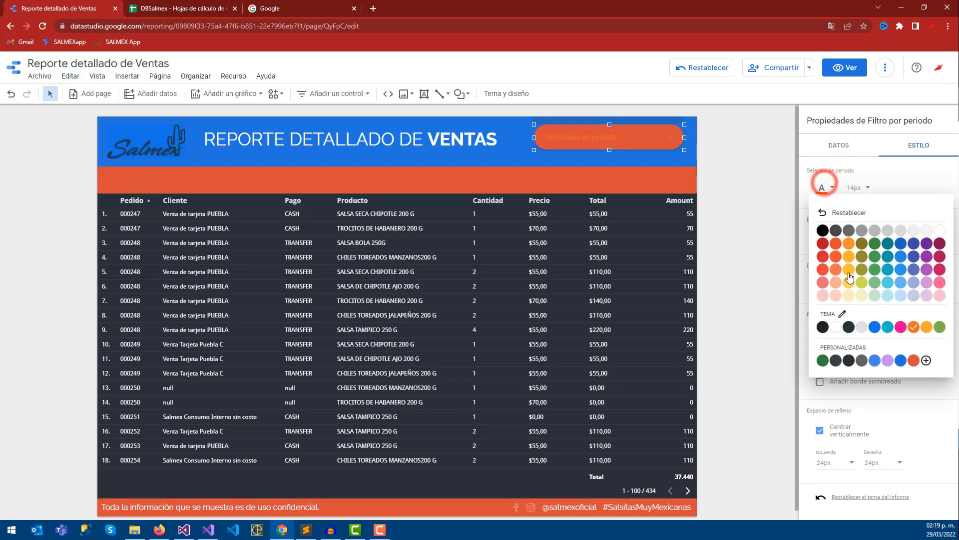
{"action": "left_click", "coordinate": [837, 328]}
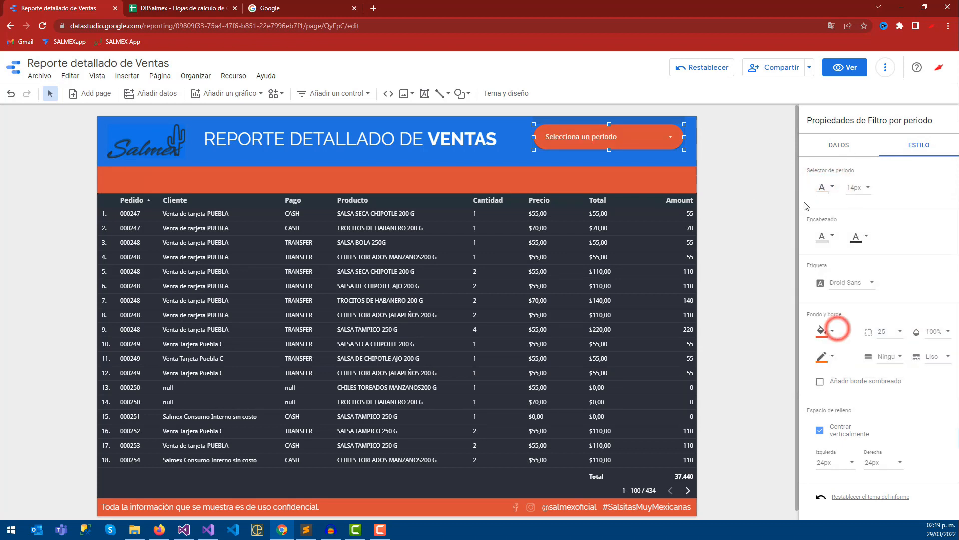
Set the date range filter's header font colour to theme orange and check it in the opened calendar
{"action": "left_click", "coordinate": [823, 237]}
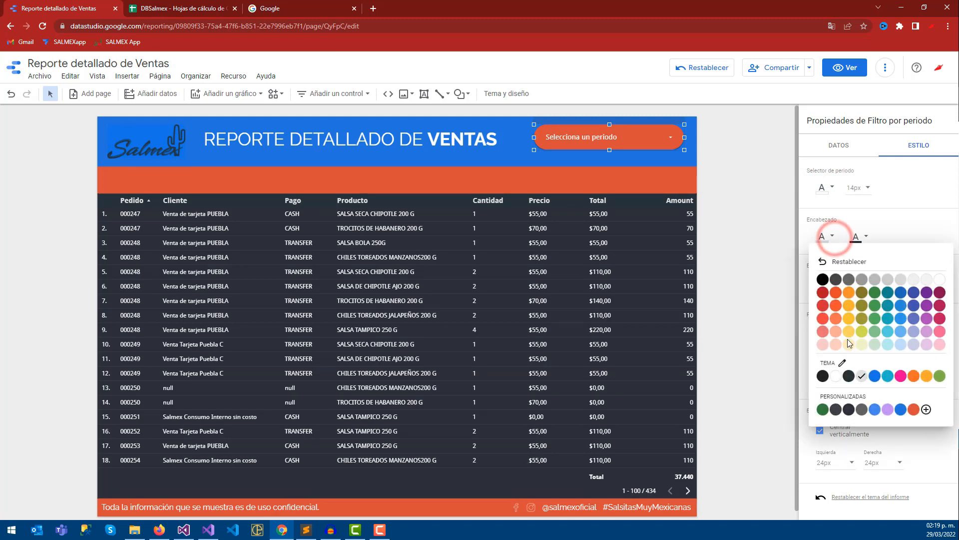
{"action": "left_click", "coordinate": [914, 375]}
{"action": "left_click", "coordinate": [778, 225]}
{"action": "left_click", "coordinate": [675, 139]}
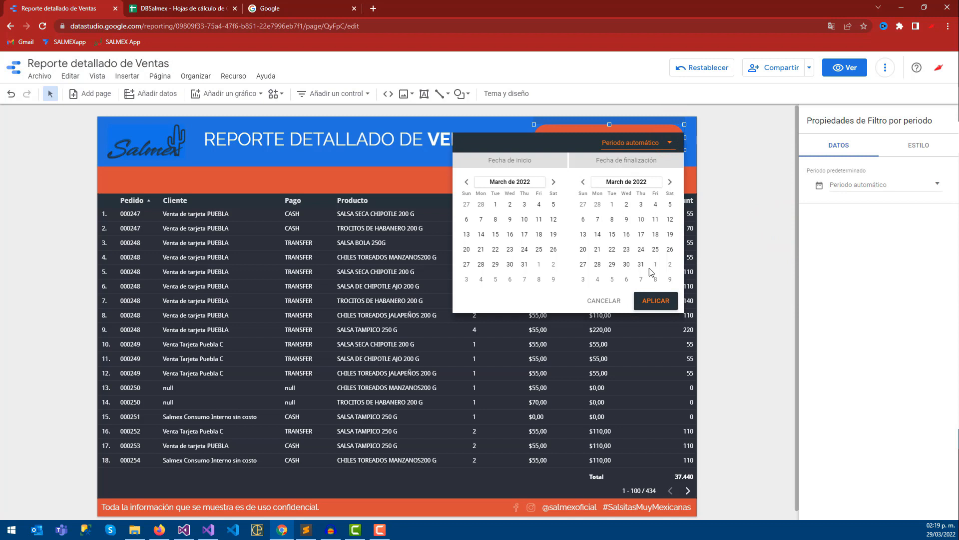
{"action": "left_click", "coordinate": [743, 240]}
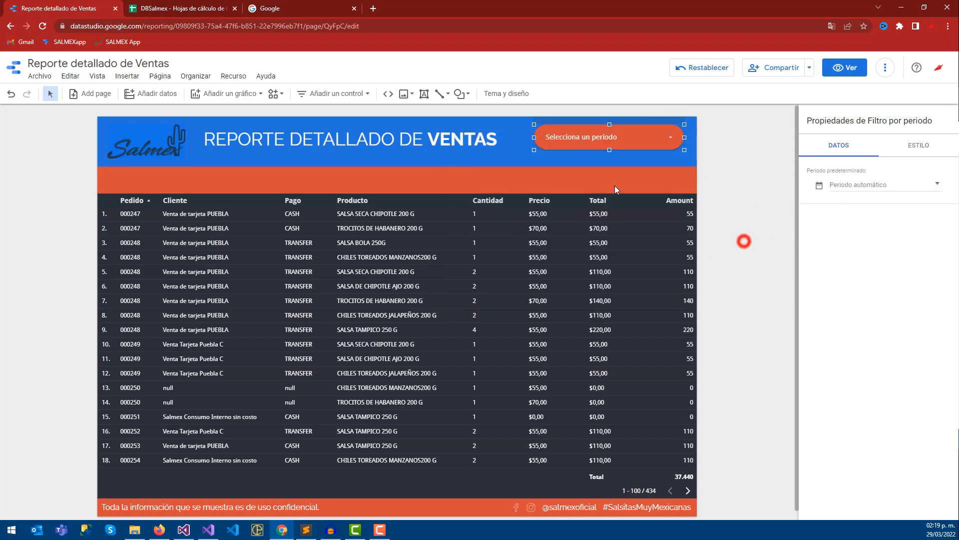
Filter the sales table to the period from 1 January 2022 to 29 March 2022
{"action": "left_click", "coordinate": [741, 167]}
{"action": "left_click", "coordinate": [461, 178]}
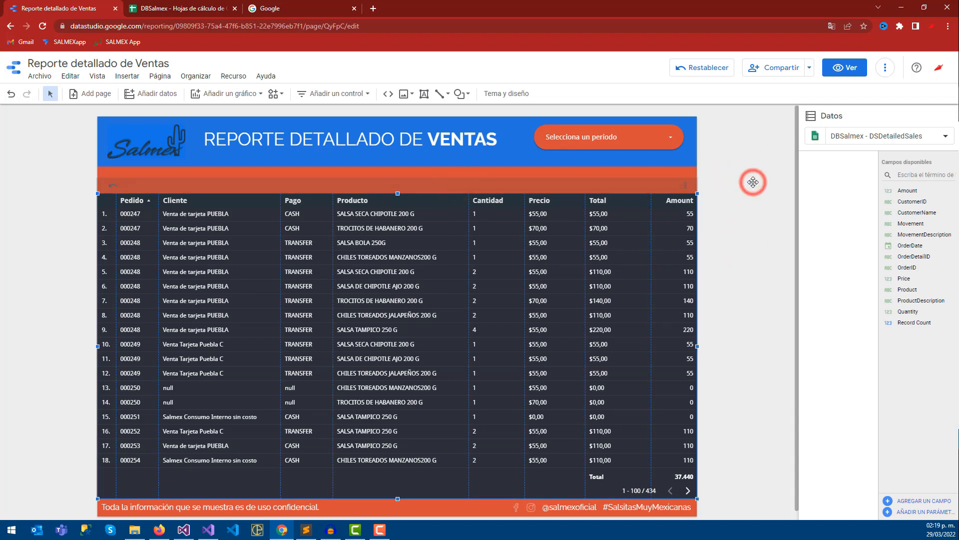
{"action": "left_click", "coordinate": [662, 141]}
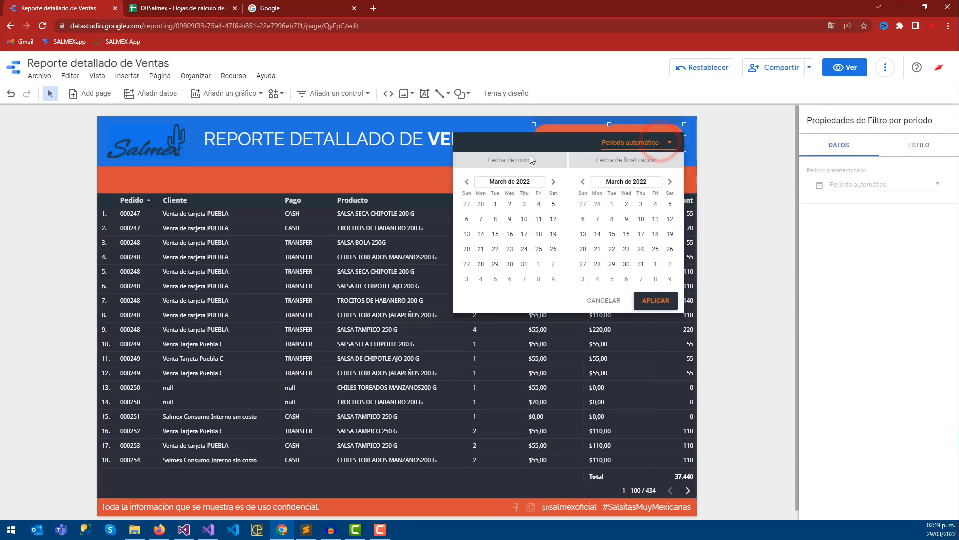
{"action": "left_click", "coordinate": [468, 182]}
{"action": "left_click", "coordinate": [552, 205]}
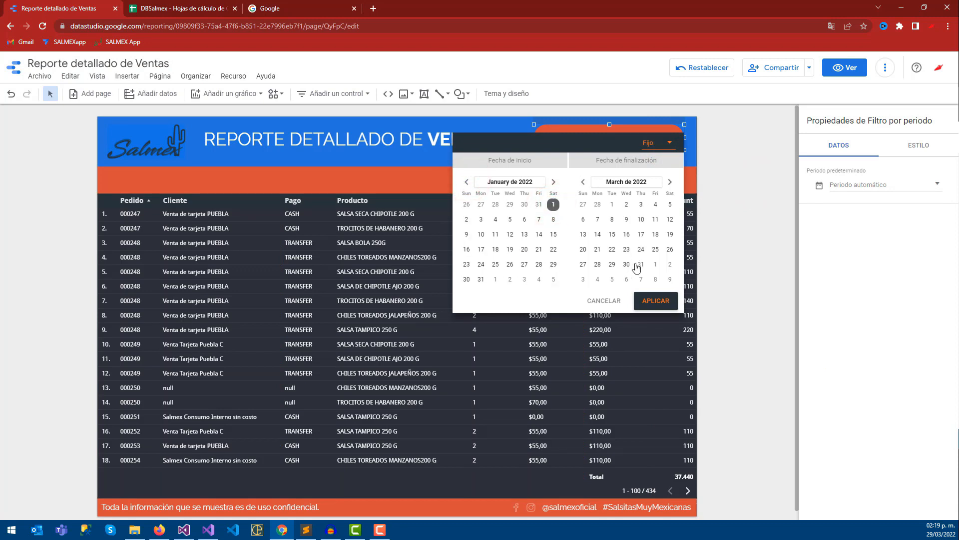
{"action": "left_click", "coordinate": [645, 302]}
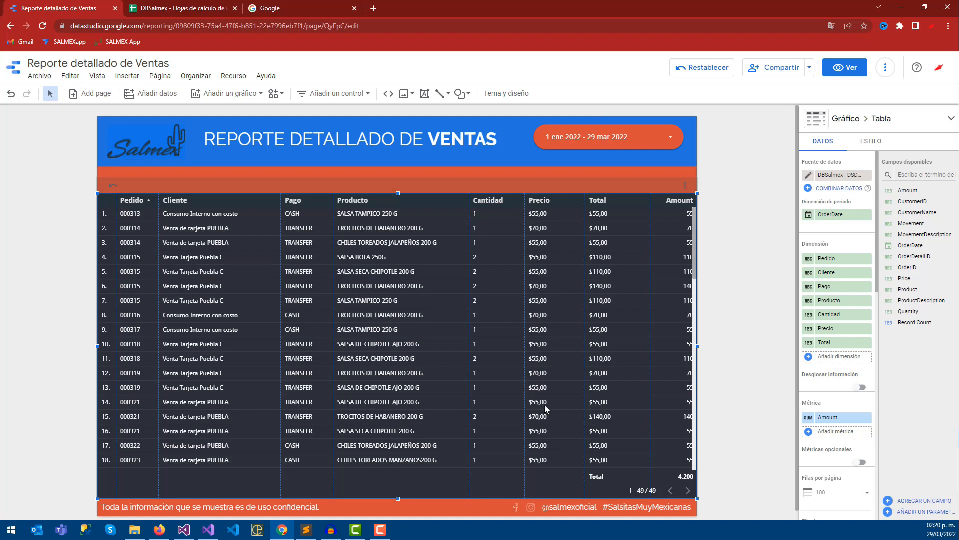
{"action": "left_click", "coordinate": [746, 214]}
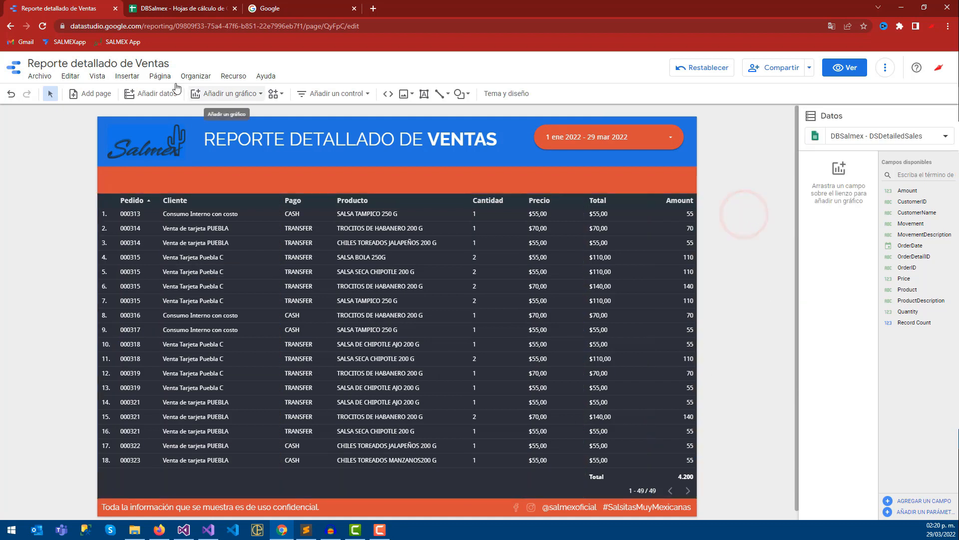
Insert a dropdown list control in the orange band below the logo
{"action": "left_click", "coordinate": [126, 77]}
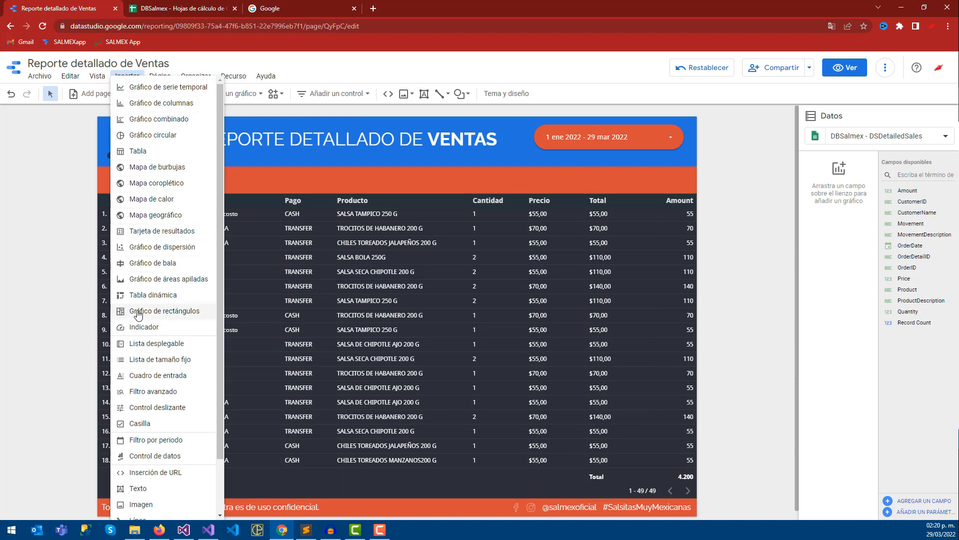
{"action": "left_click", "coordinate": [143, 347]}
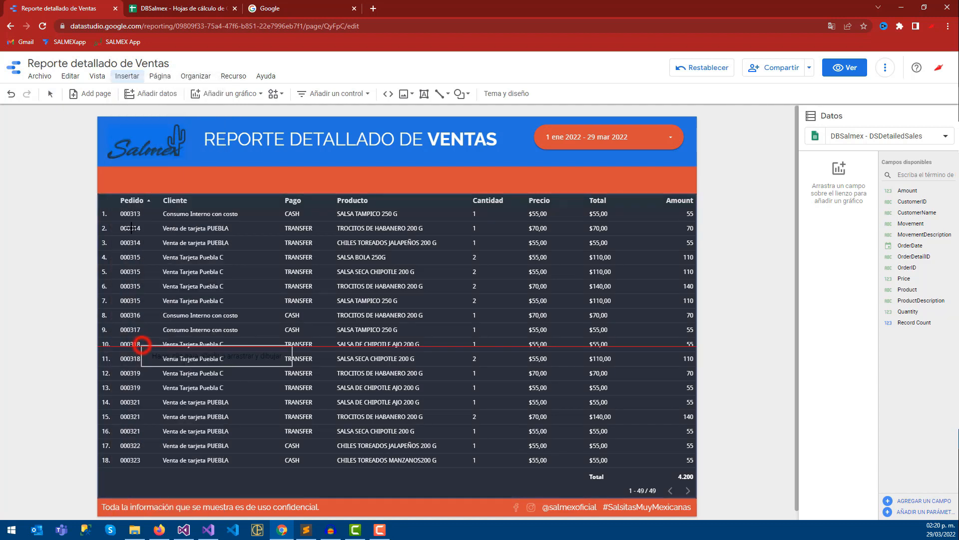
{"action": "left_click", "coordinate": [108, 170]}
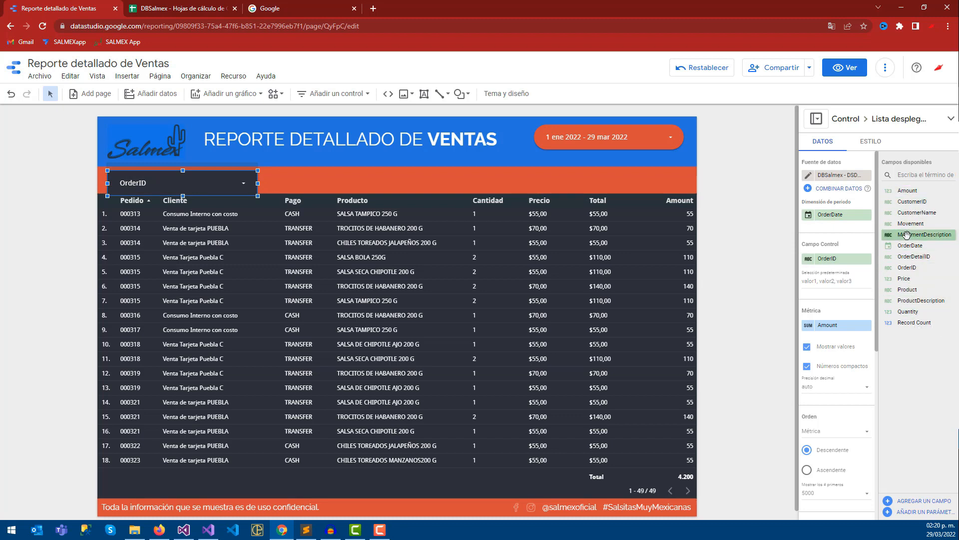
Use CustomerName as the dropdown's control field and leave its date range dimension empty
{"action": "left_click_drag", "start_coordinate": [916, 213], "coordinate": [839, 224]}
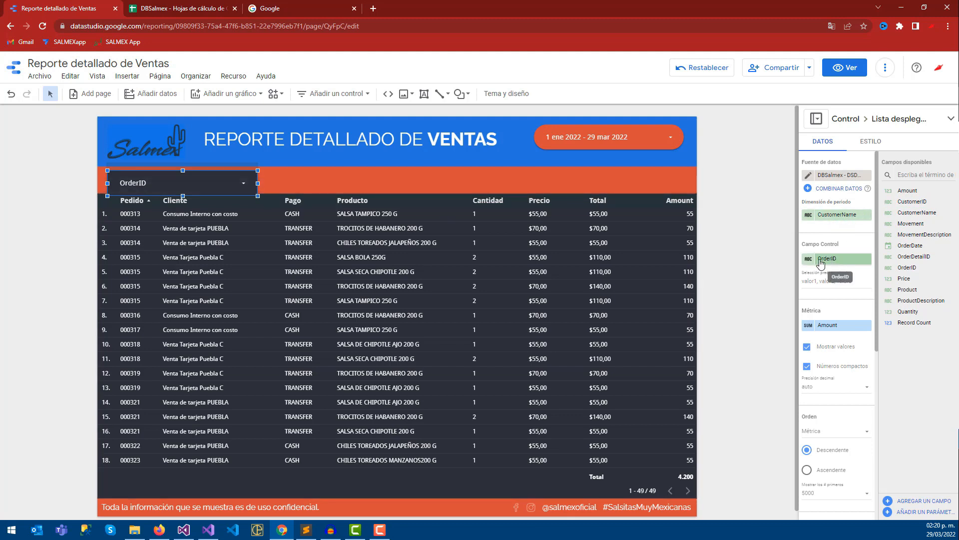
{"action": "left_click", "coordinate": [868, 218]}
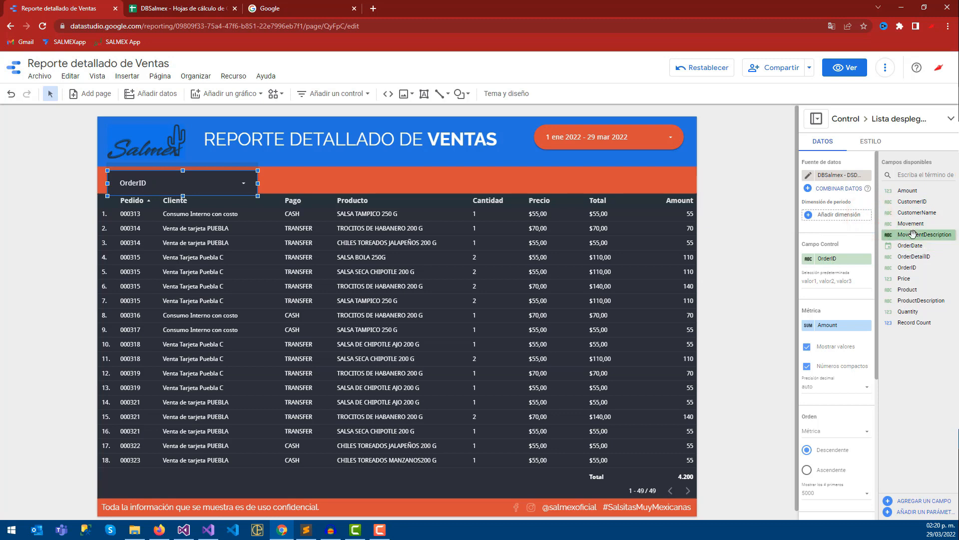
{"action": "left_click_drag", "start_coordinate": [912, 214], "coordinate": [840, 259]}
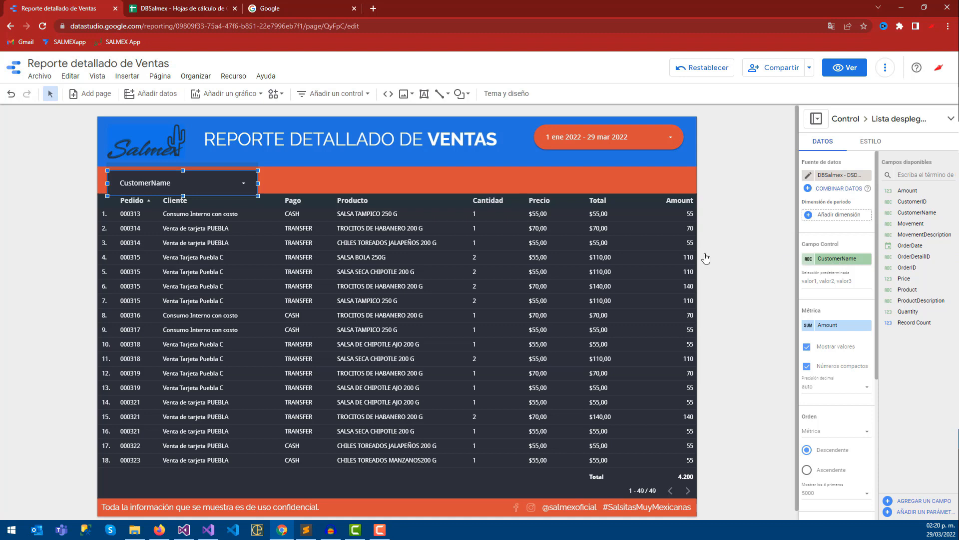
Set the CustomerName dropdown's background and border colours to theme orange and check them in the opened list
{"action": "left_click", "coordinate": [866, 145]}
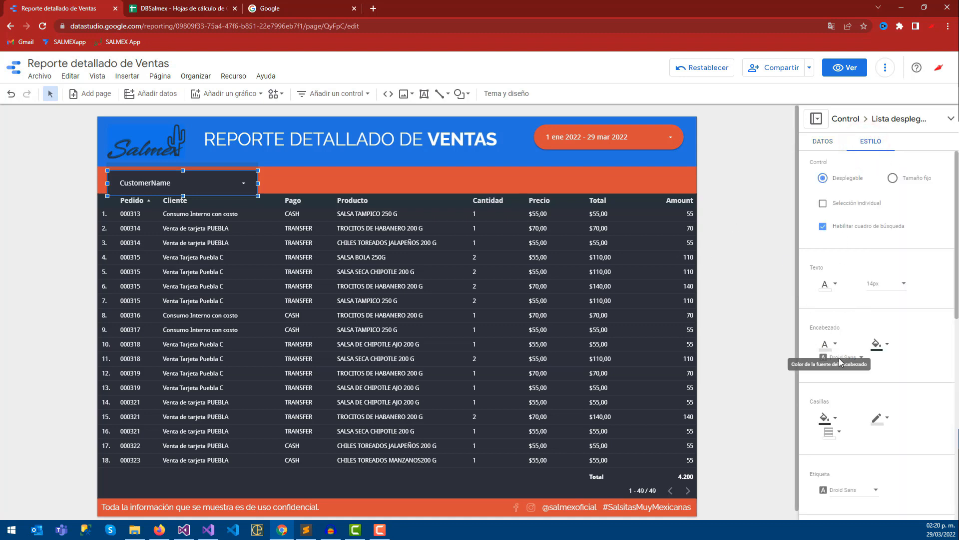
{"action": "scroll", "coordinate": [854, 395], "scroll_direction": "down", "scroll_amount": 4}
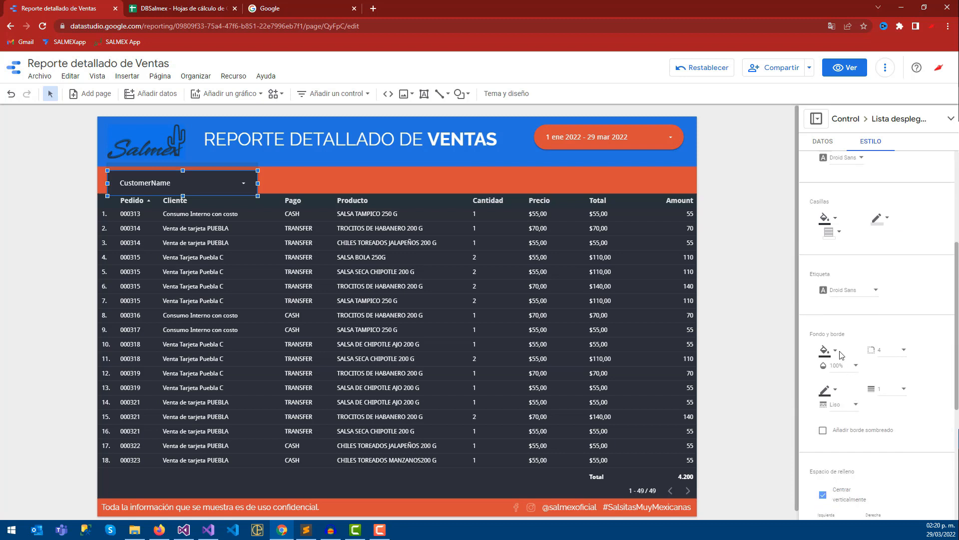
{"action": "left_click", "coordinate": [836, 356]}
{"action": "left_click", "coordinate": [910, 268]}
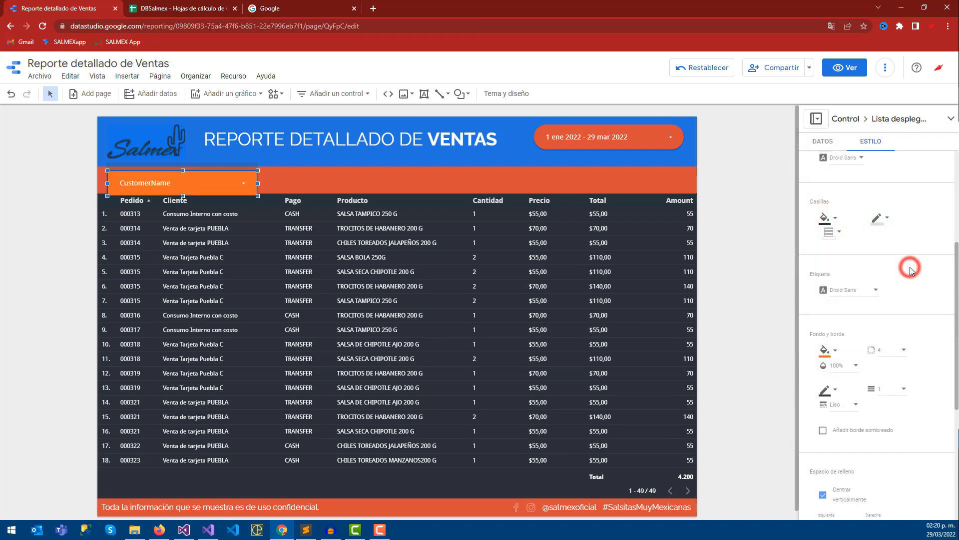
{"action": "left_click", "coordinate": [839, 351]}
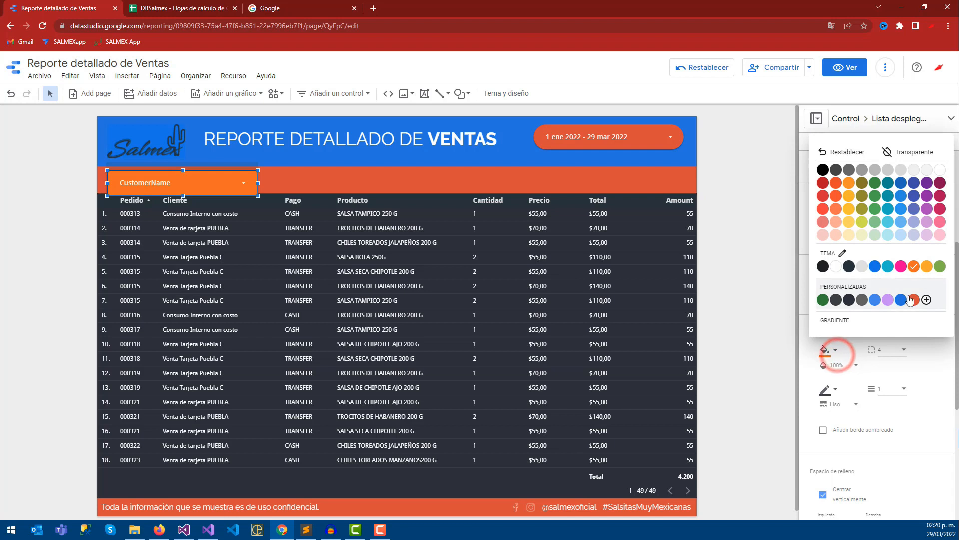
{"action": "left_click", "coordinate": [827, 391]}
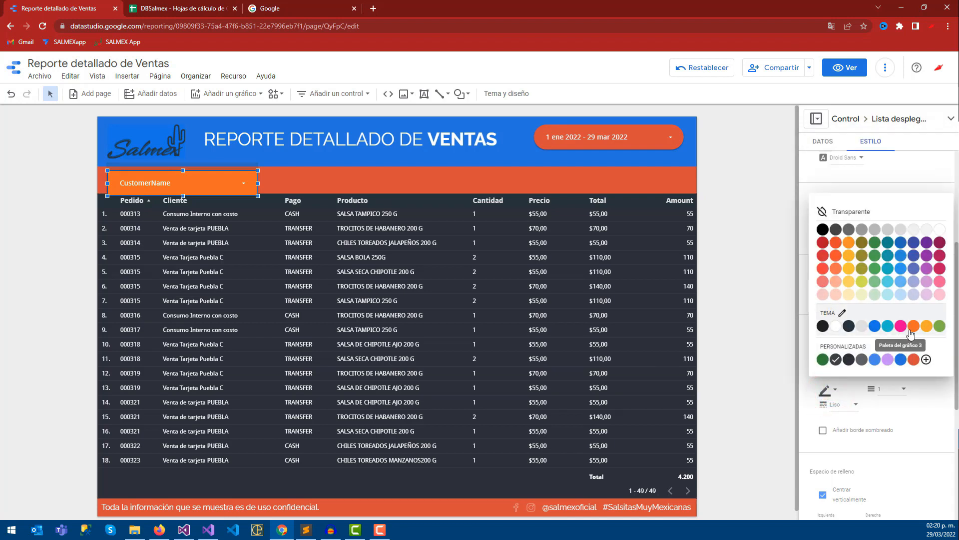
{"action": "left_click", "coordinate": [915, 328]}
{"action": "left_click", "coordinate": [64, 235]}
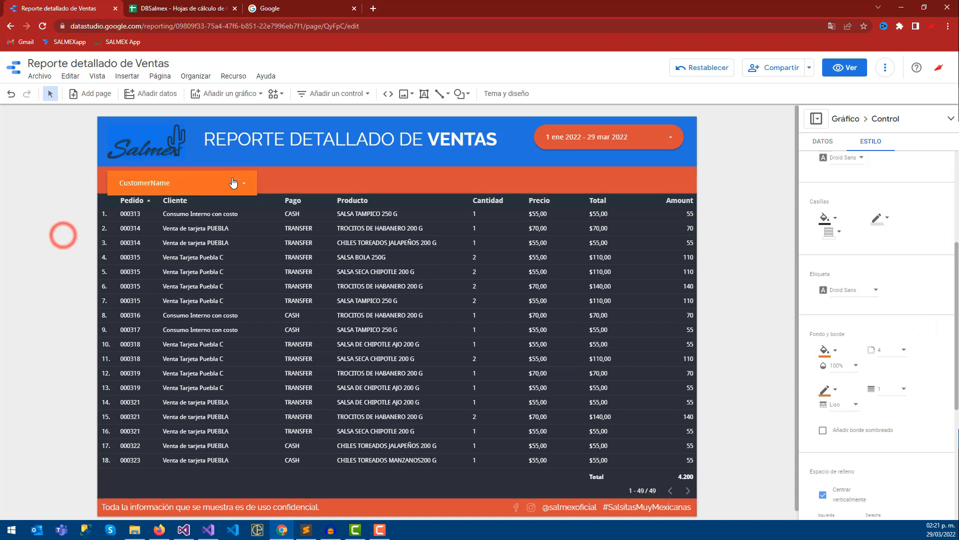
{"action": "left_click", "coordinate": [238, 180]}
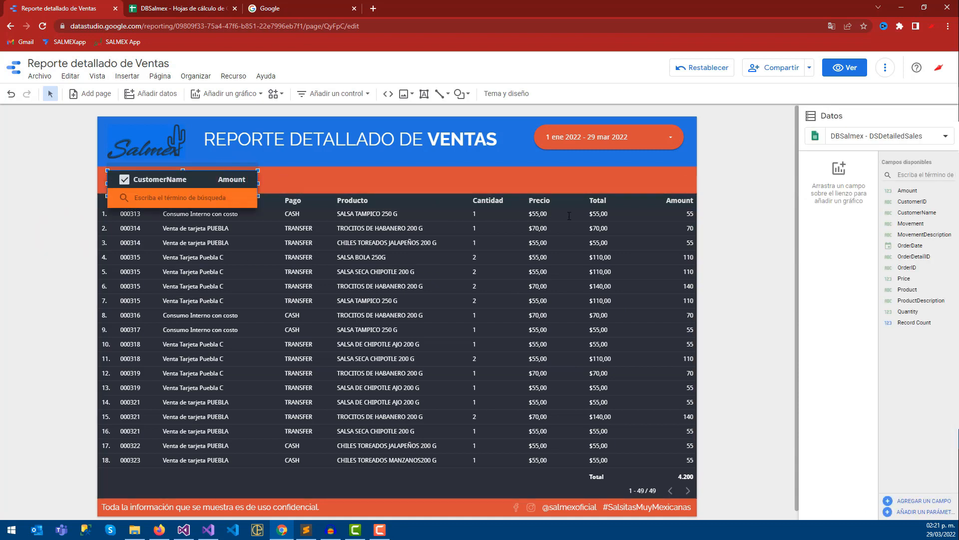
{"action": "left_click", "coordinate": [717, 195]}
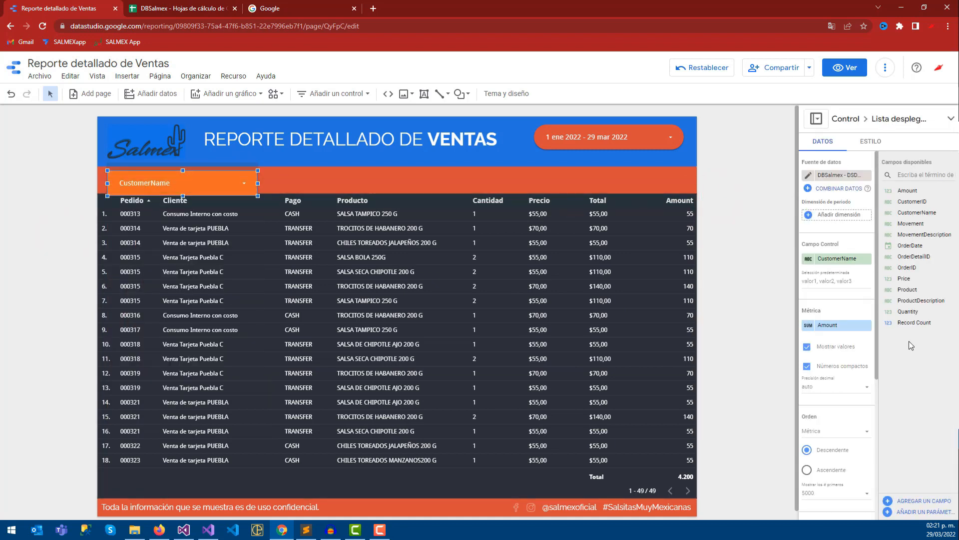
Give the CustomerName dropdown the custom red-orange background and border colour, with a border radius of 0 and no border weight
{"action": "left_click", "coordinate": [882, 145]}
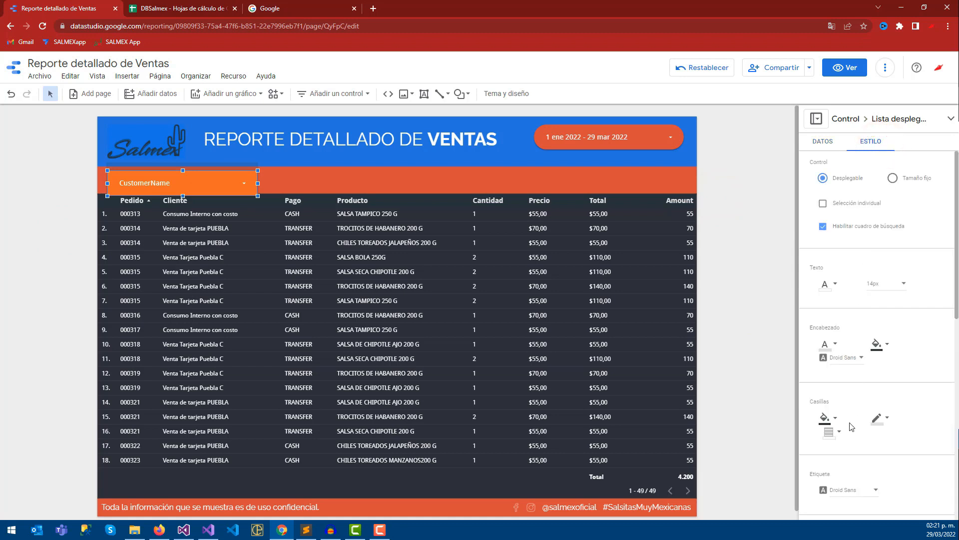
{"action": "scroll", "coordinate": [831, 427], "scroll_direction": "down", "scroll_amount": 5}
{"action": "left_click", "coordinate": [835, 201]}
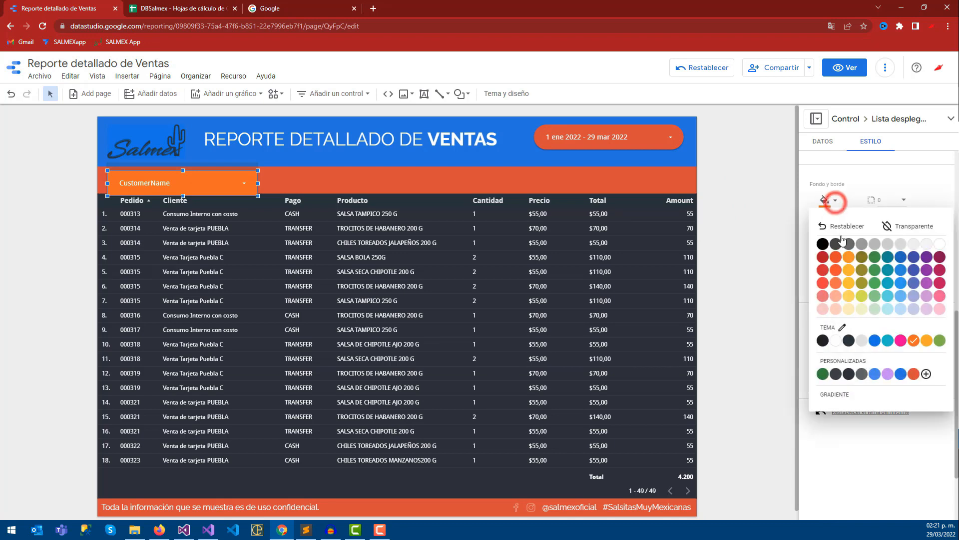
{"action": "left_click", "coordinate": [914, 374]}
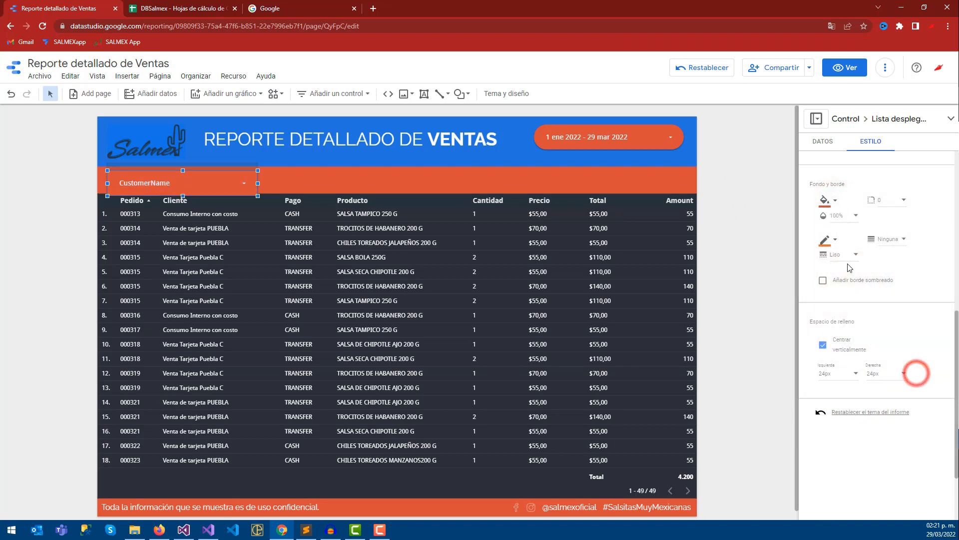
{"action": "left_click", "coordinate": [829, 239]}
{"action": "left_click", "coordinate": [914, 413]}
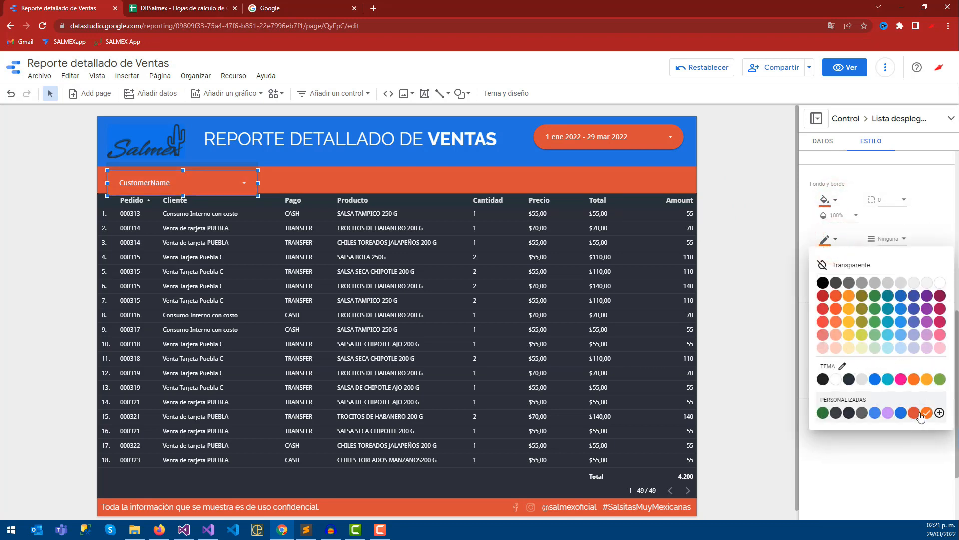
{"action": "left_click", "coordinate": [23, 214]}
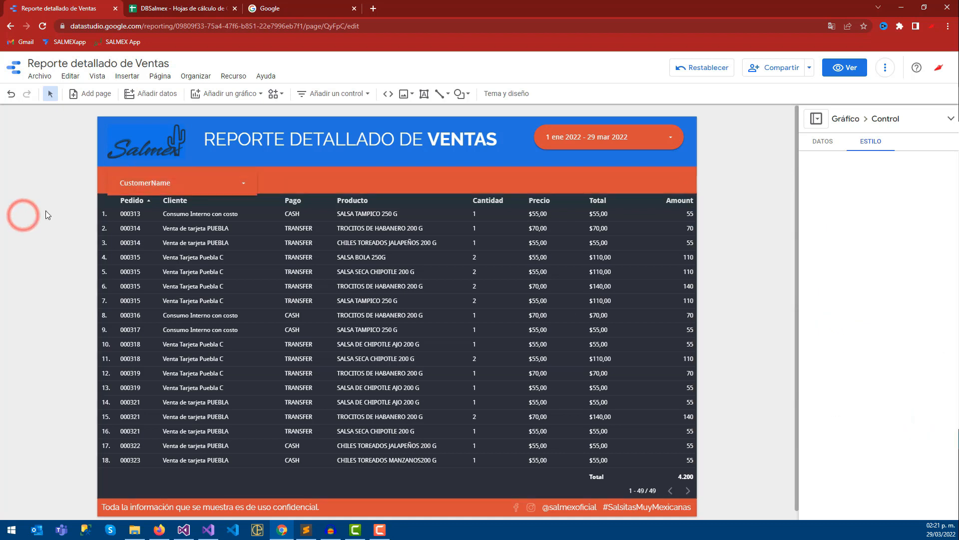
Move the CustomerName dropdown flush with the left end of the orange band and check its opened list
{"action": "left_click_drag", "start_coordinate": [150, 184], "coordinate": [140, 182]}
{"action": "left_click", "coordinate": [58, 185]}
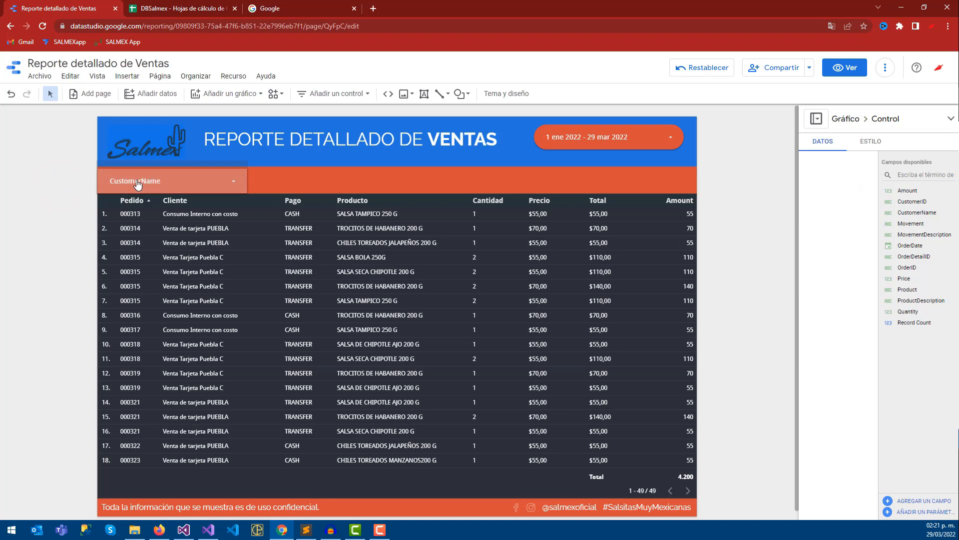
{"action": "left_click", "coordinate": [195, 185]}
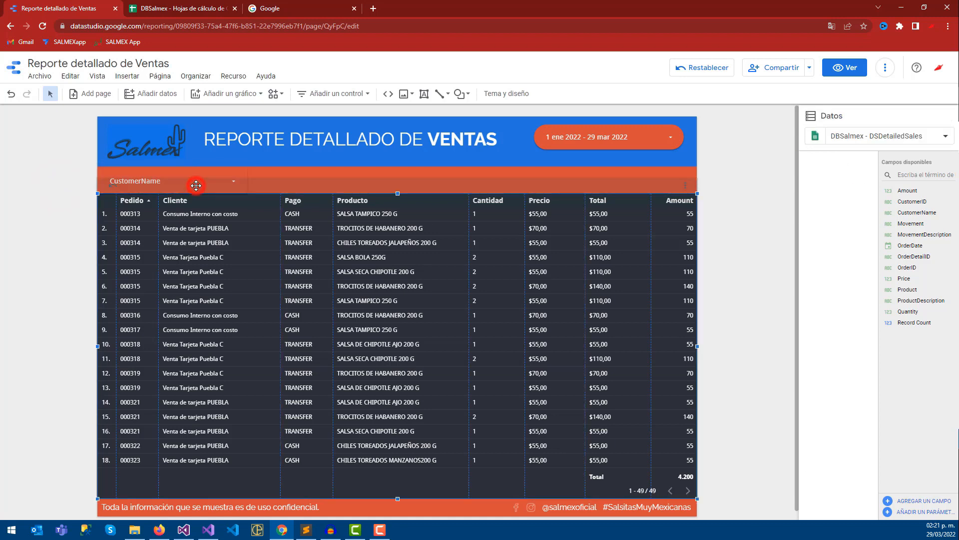
{"action": "left_click", "coordinate": [149, 175]}
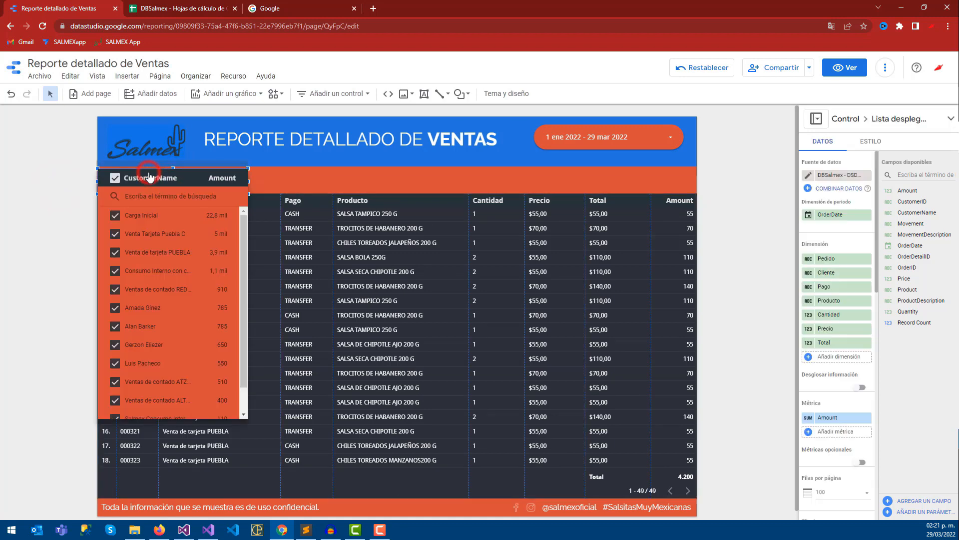
{"action": "left_click", "coordinate": [57, 181]}
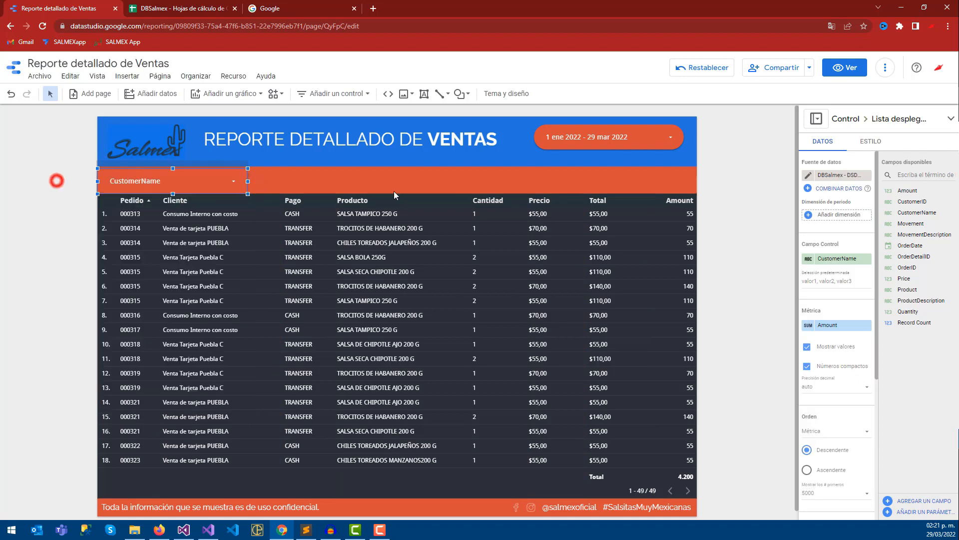
Rename the dropdown's control field to Cliente and check the header in the opened list
{"action": "left_click", "coordinate": [808, 258]}
{"action": "type", "text": "Cliente"}
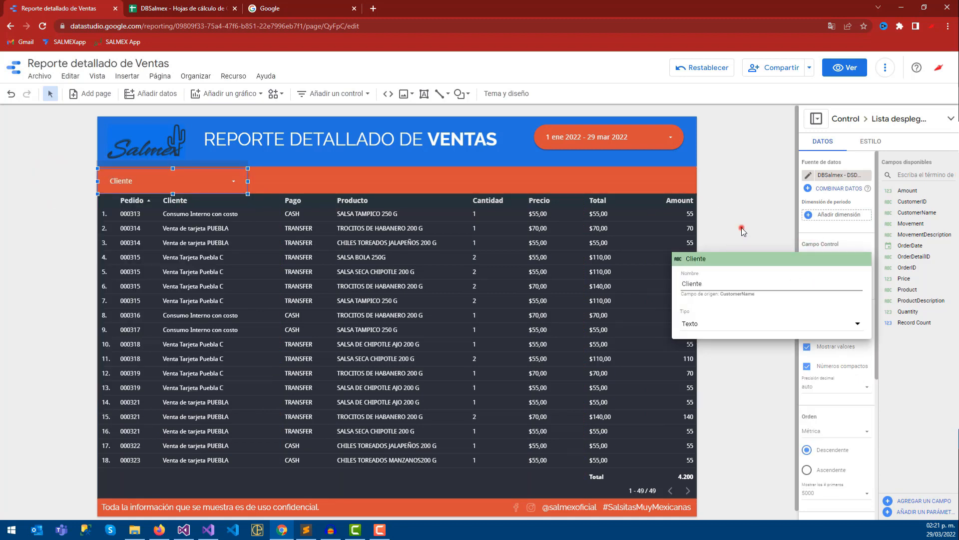
{"action": "left_click", "coordinate": [743, 231]}
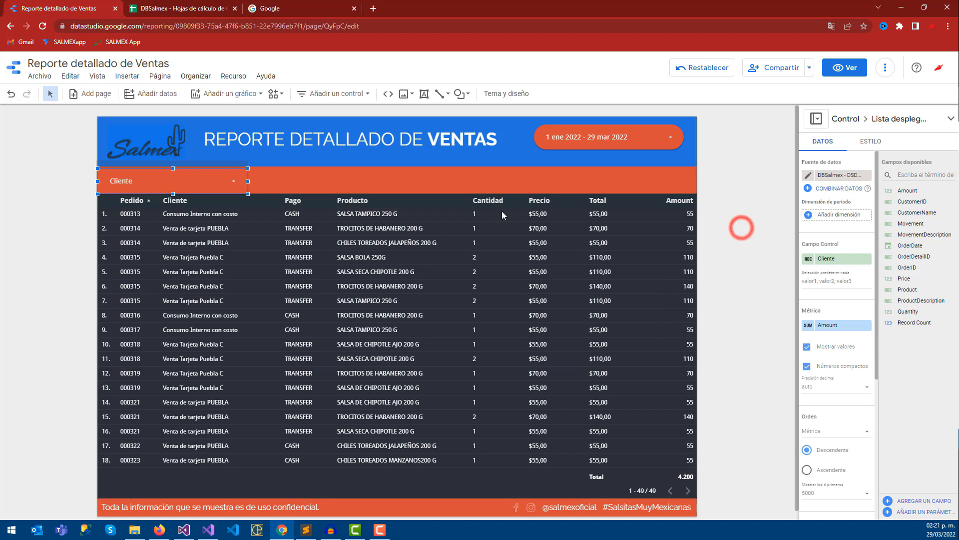
{"action": "left_click", "coordinate": [224, 181]}
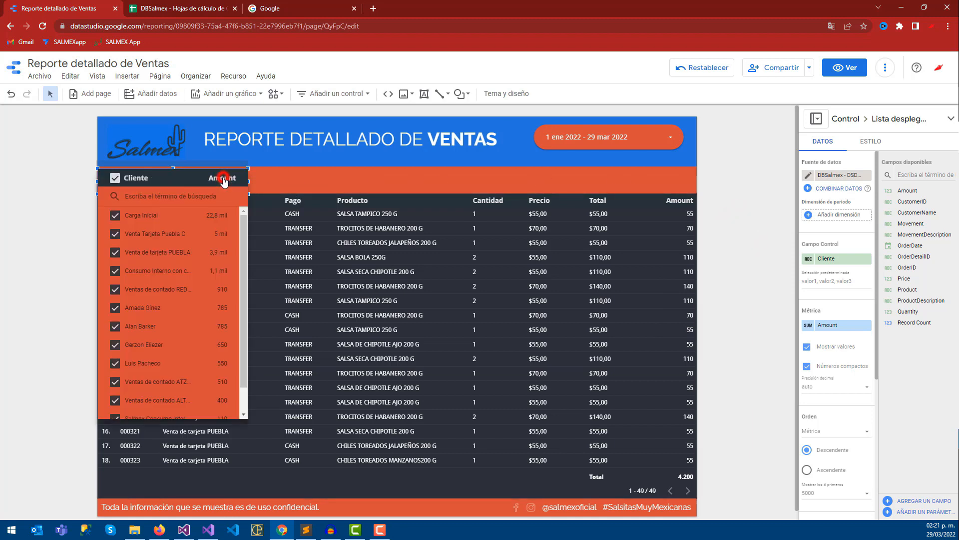
Set the text size of both the Cliente dropdown and the date range filter to 18px
{"action": "left_click", "coordinate": [858, 143]}
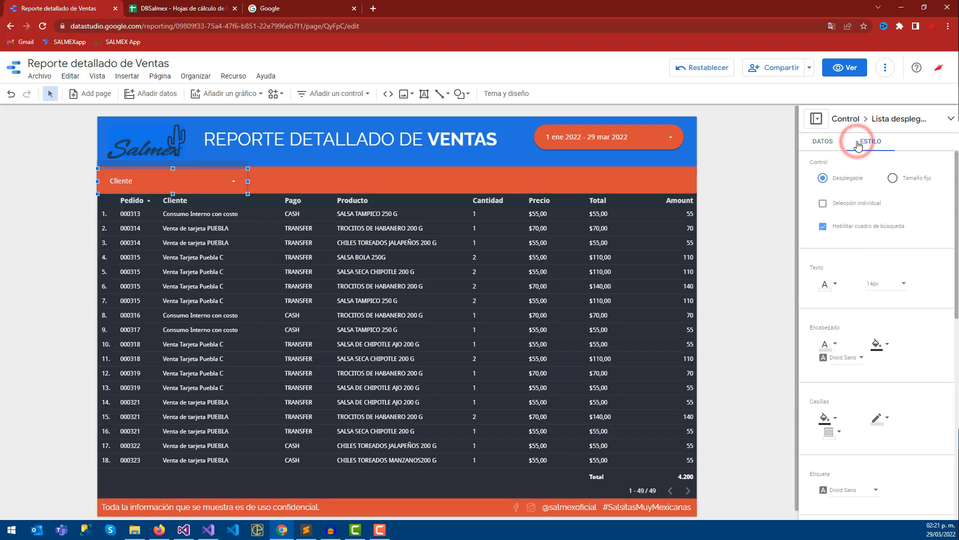
{"action": "left_click", "coordinate": [887, 303]}
{"action": "left_click", "coordinate": [653, 148]}
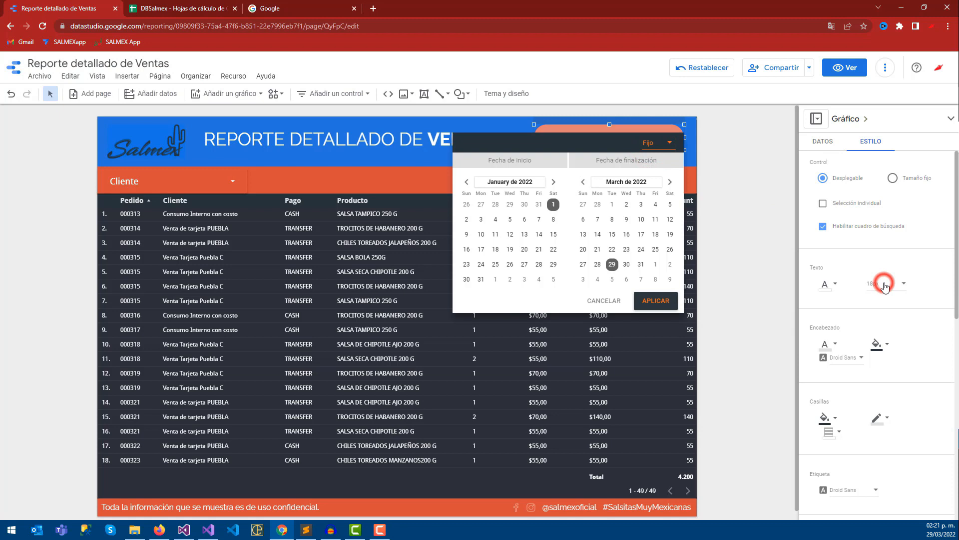
{"action": "left_click", "coordinate": [884, 286]}
{"action": "left_click", "coordinate": [855, 184]}
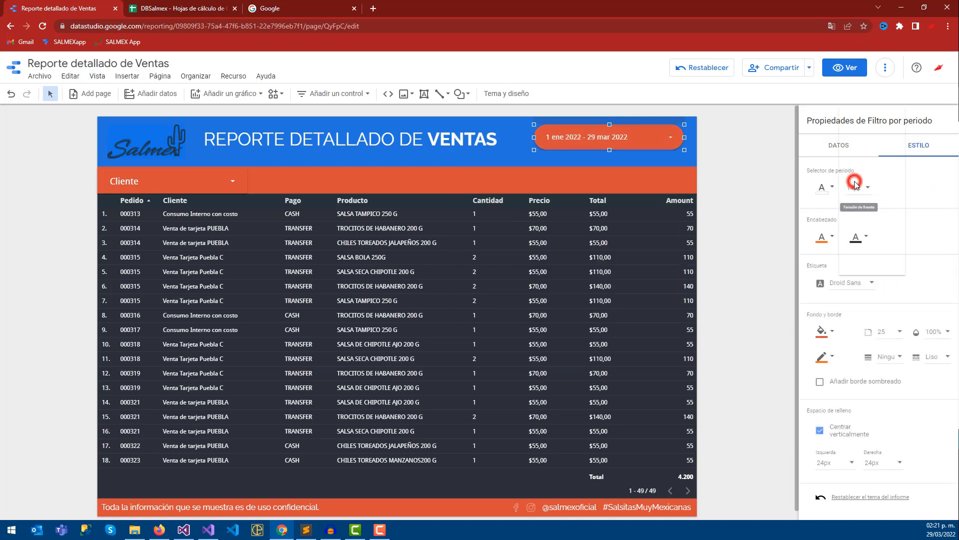
{"action": "left_click", "coordinate": [856, 219]}
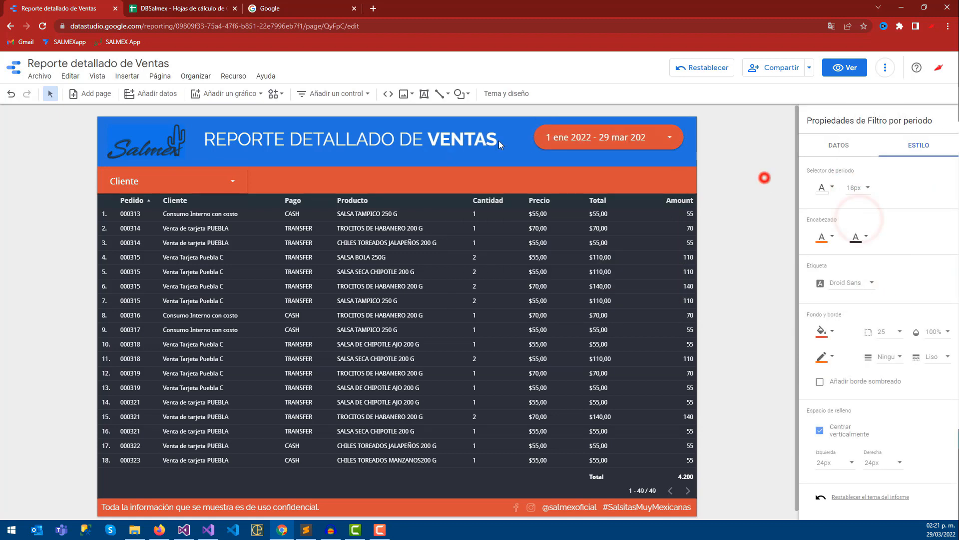
{"action": "left_click", "coordinate": [764, 177]}
Duplicate the Cliente dropdown twice and place the copies beside the original in the orange band
{"action": "left_click", "coordinate": [195, 173]}
{"action": "left_click_drag", "start_coordinate": [196, 174], "coordinate": [520, 182]}
{"action": "key", "text": "ctrl+c"}
{"action": "key", "text": "ctrl+v"}
{"action": "key", "text": "ctrl+v"}
{"action": "left_click_drag", "start_coordinate": [306, 182], "coordinate": [427, 178]}
{"action": "left_click_drag", "start_coordinate": [428, 182], "coordinate": [428, 183]}
Align the three Cliente dropdowns edge to edge in the orange band, with the first flush with the page's left edge
{"action": "left_click", "coordinate": [229, 170]}
{"action": "left_click_drag", "start_coordinate": [229, 170], "coordinate": [230, 172]}
{"action": "left_click", "coordinate": [64, 186]}
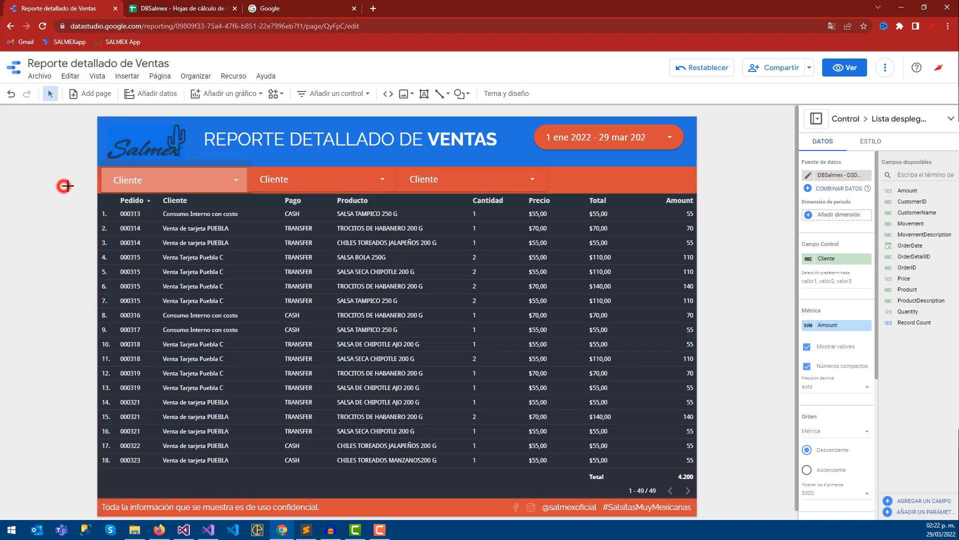
{"action": "left_click", "coordinate": [167, 181]}
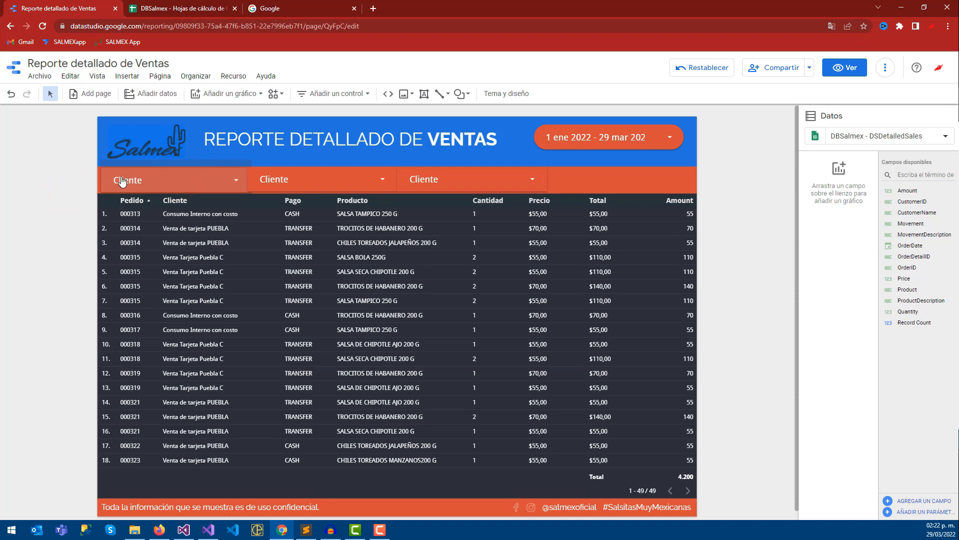
{"action": "left_click", "coordinate": [79, 180]}
{"action": "left_click", "coordinate": [133, 179]}
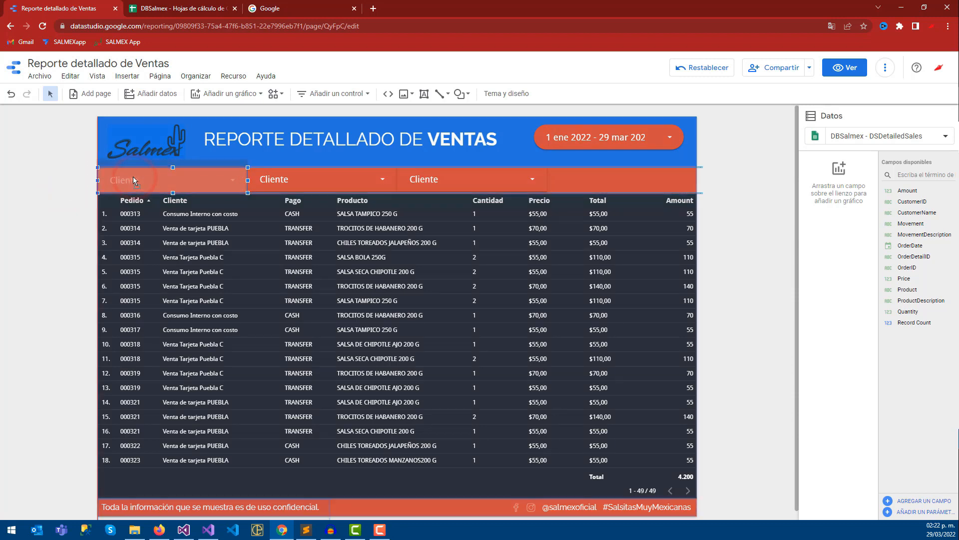
{"action": "left_click", "coordinate": [38, 188]}
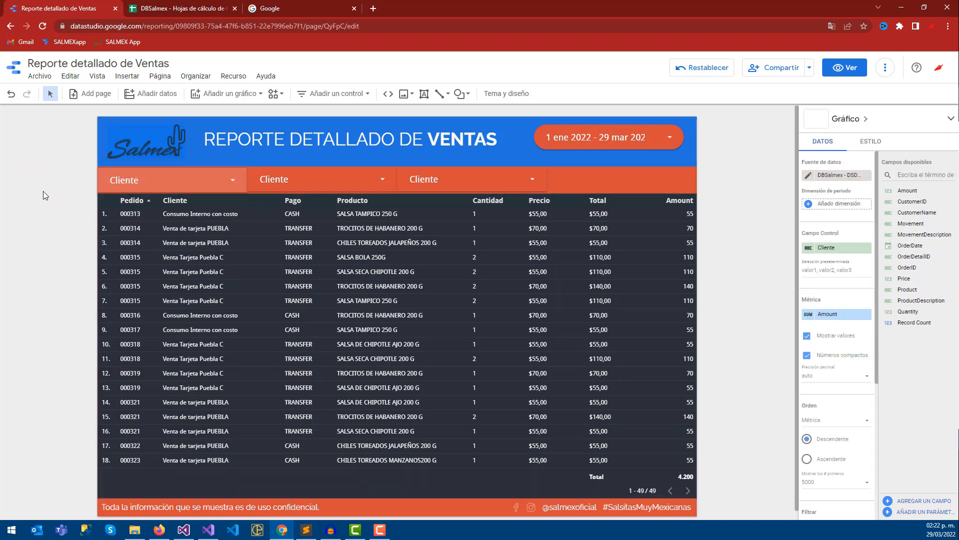
{"action": "left_click", "coordinate": [275, 178]}
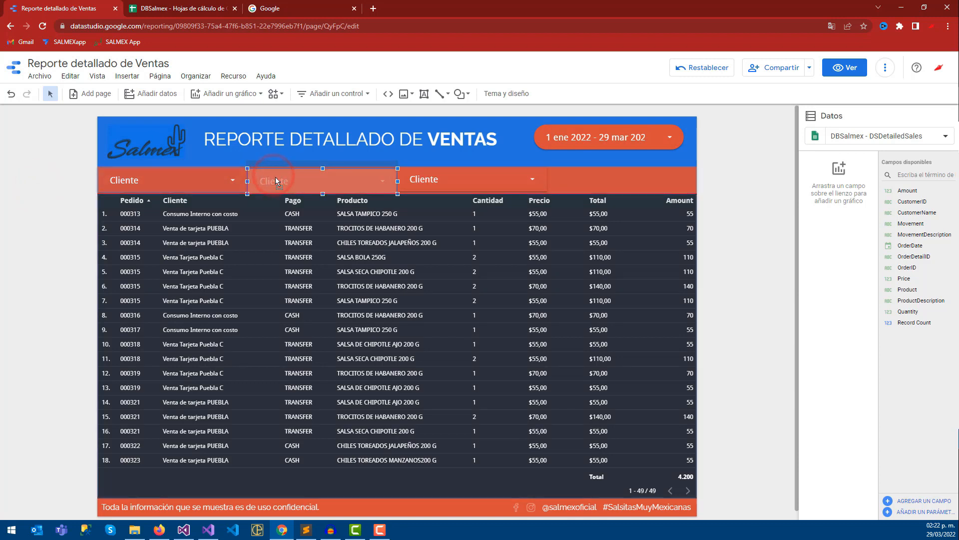
{"action": "left_click", "coordinate": [424, 180]}
{"action": "left_click", "coordinate": [13, 219]}
Use MovementDescription as the middle dropdown's control field and rename it to Método de pago
{"action": "left_click", "coordinate": [330, 183]}
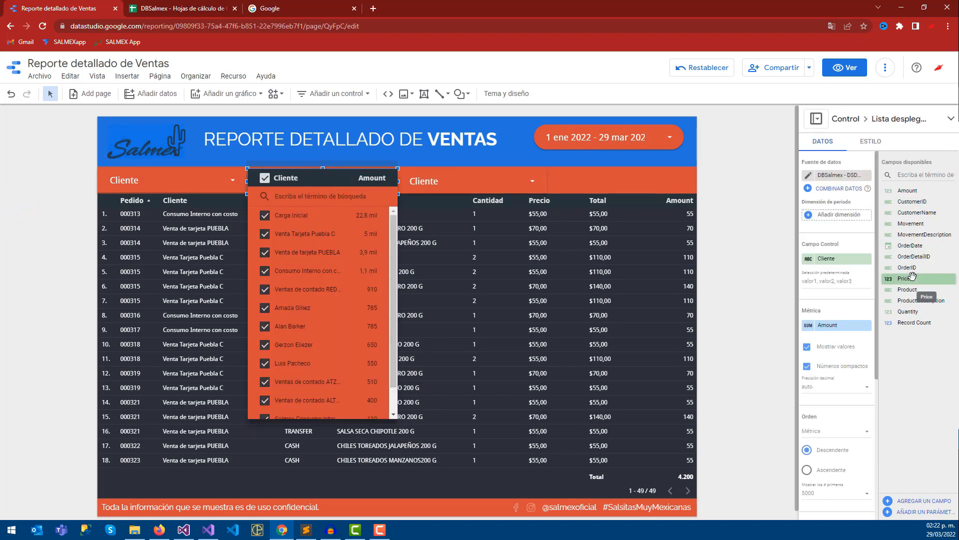
{"action": "left_click_drag", "start_coordinate": [925, 235], "coordinate": [848, 262]}
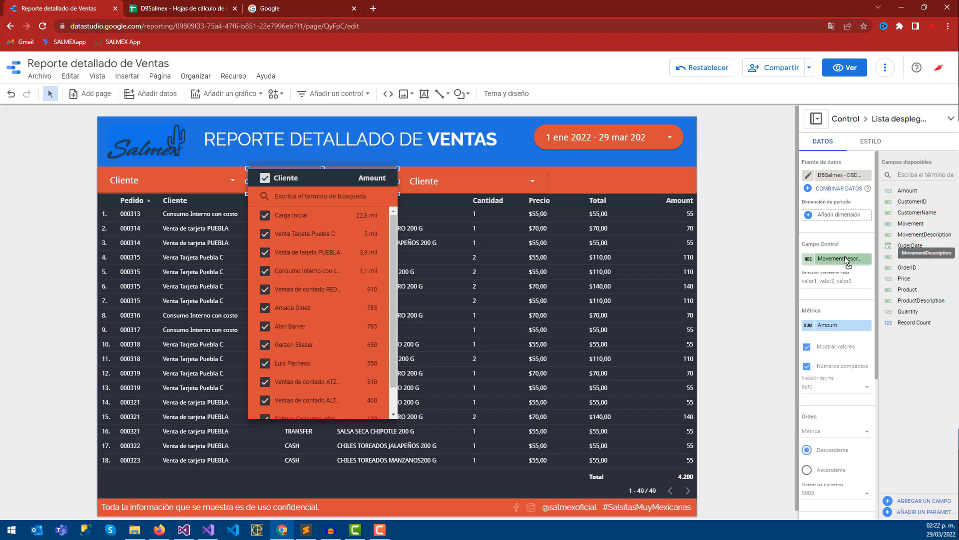
{"action": "left_click", "coordinate": [811, 259]}
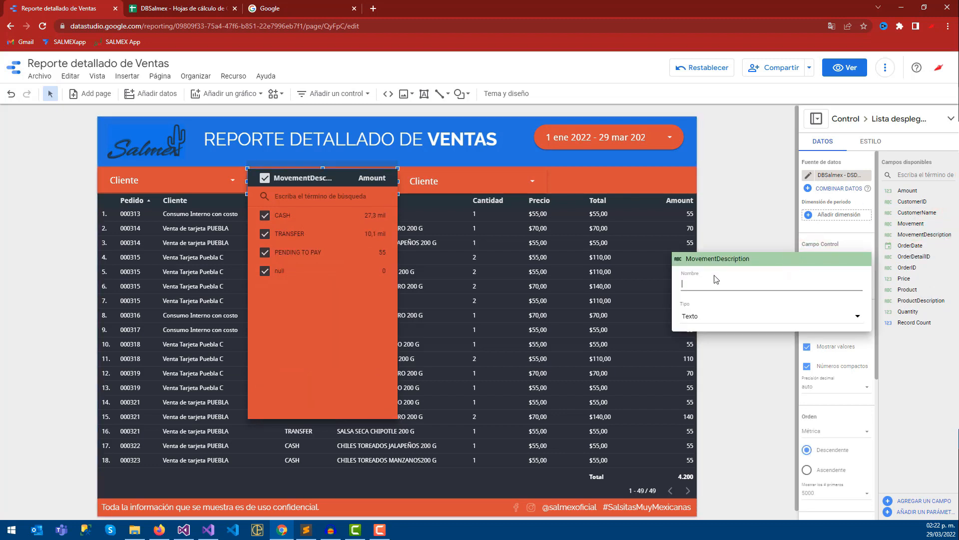
{"action": "type", "text": "Método de pago"}
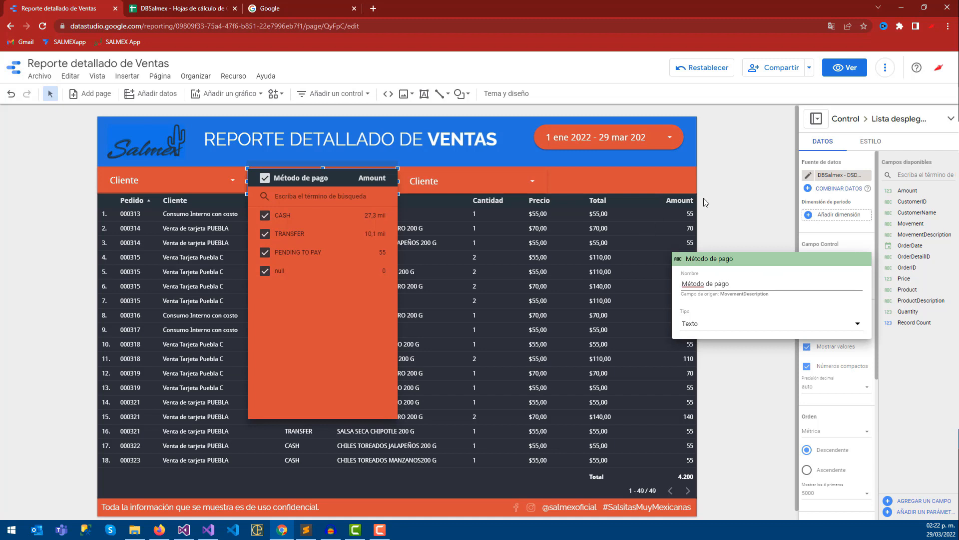
{"action": "left_click", "coordinate": [719, 190]}
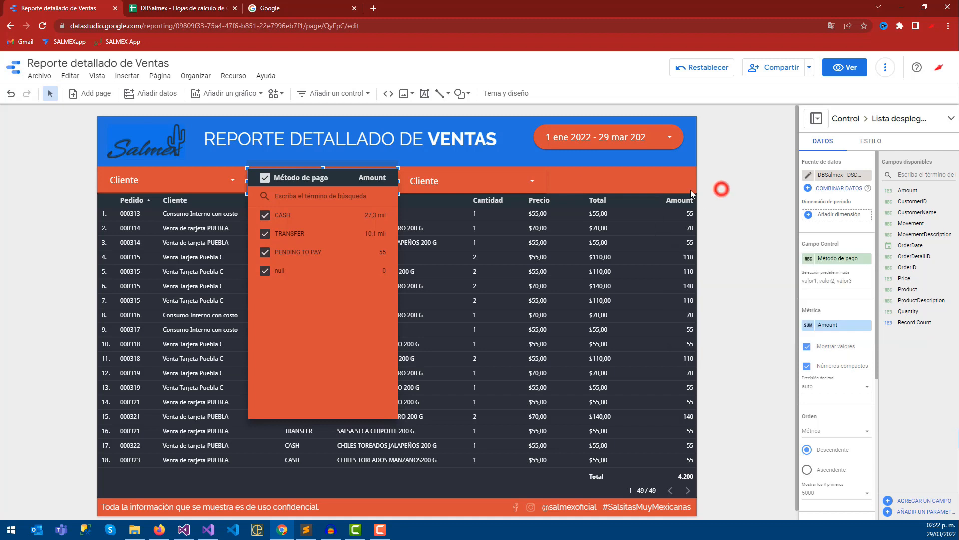
Use ProductDescription as the third dropdown's control field and rename it to Producto
{"action": "left_click", "coordinate": [451, 180]}
{"action": "left_click", "coordinate": [526, 172]}
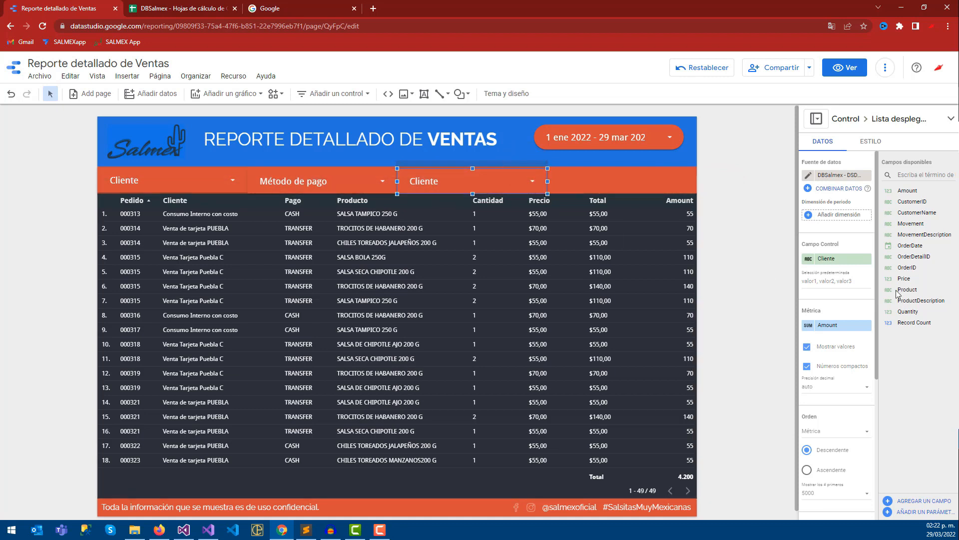
{"action": "left_click_drag", "start_coordinate": [914, 301], "coordinate": [832, 265]}
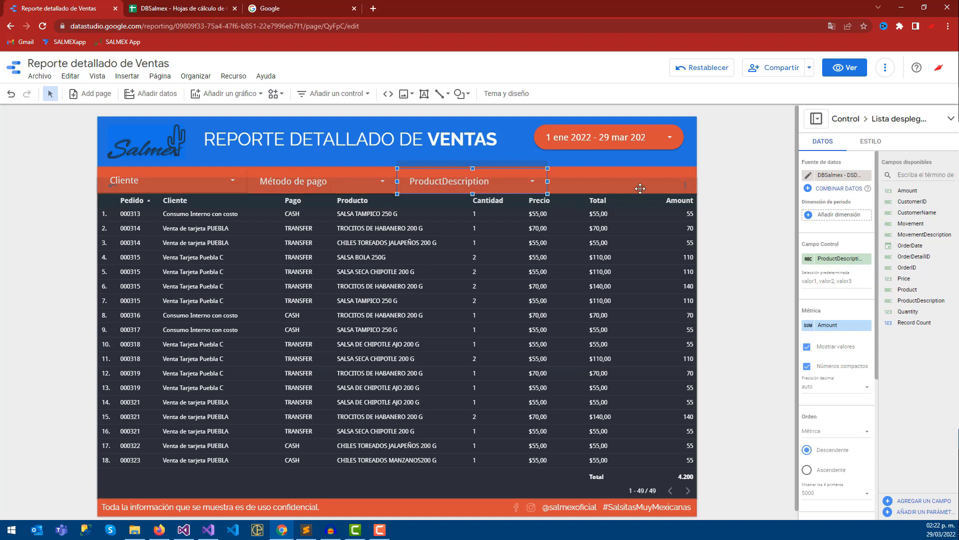
{"action": "left_click", "coordinate": [807, 259]}
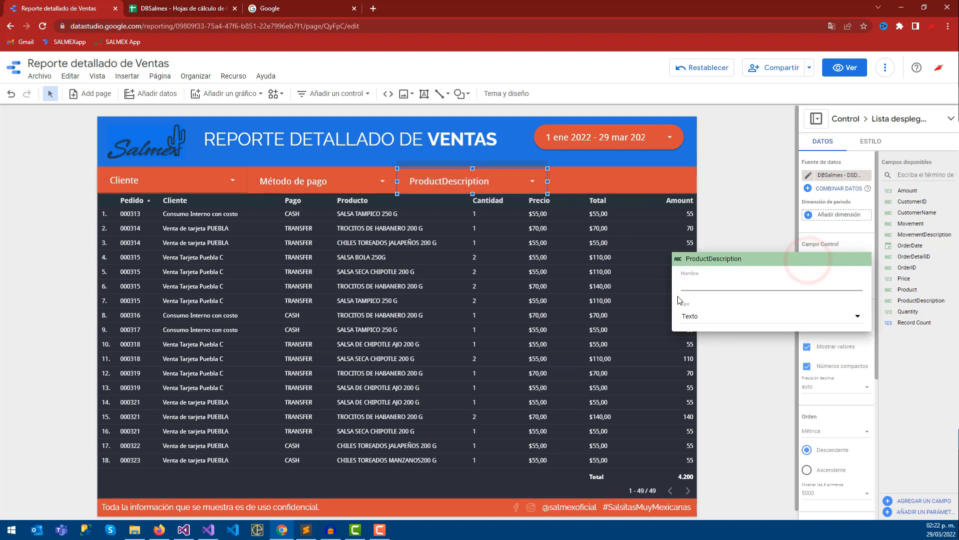
{"action": "type", "text": "Producto"}
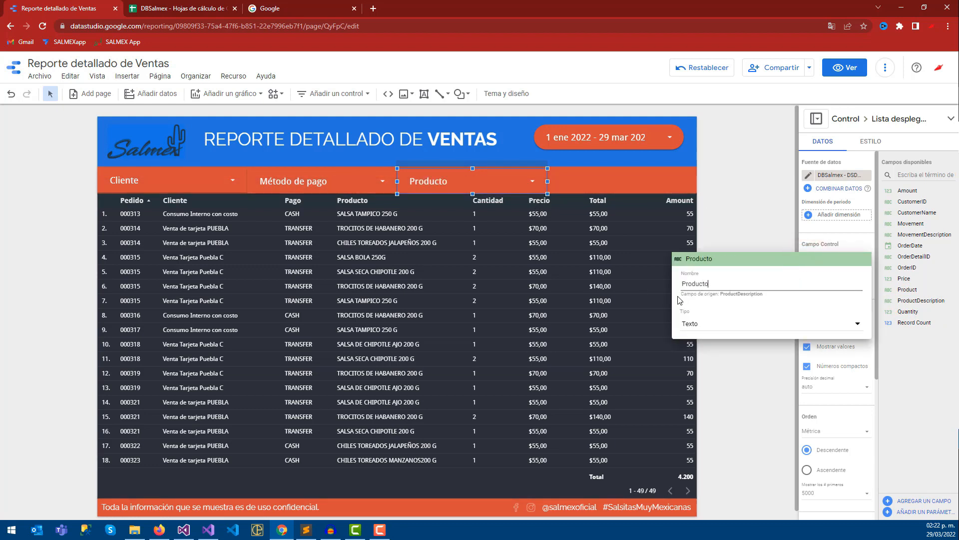
{"action": "left_click", "coordinate": [751, 234]}
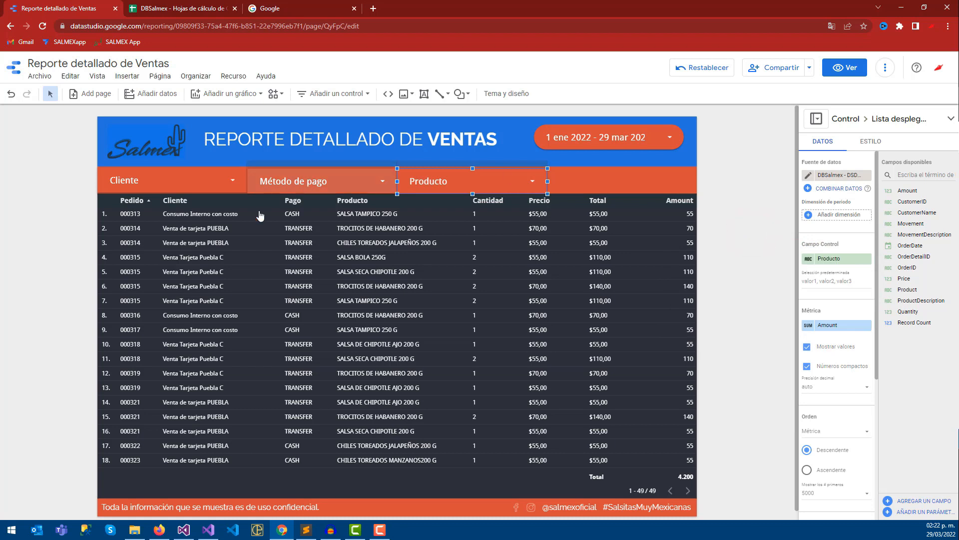
Lower the table's top edge and move the three dropdowns out of the orange band into the gap above the table
{"action": "left_click", "coordinate": [234, 204]}
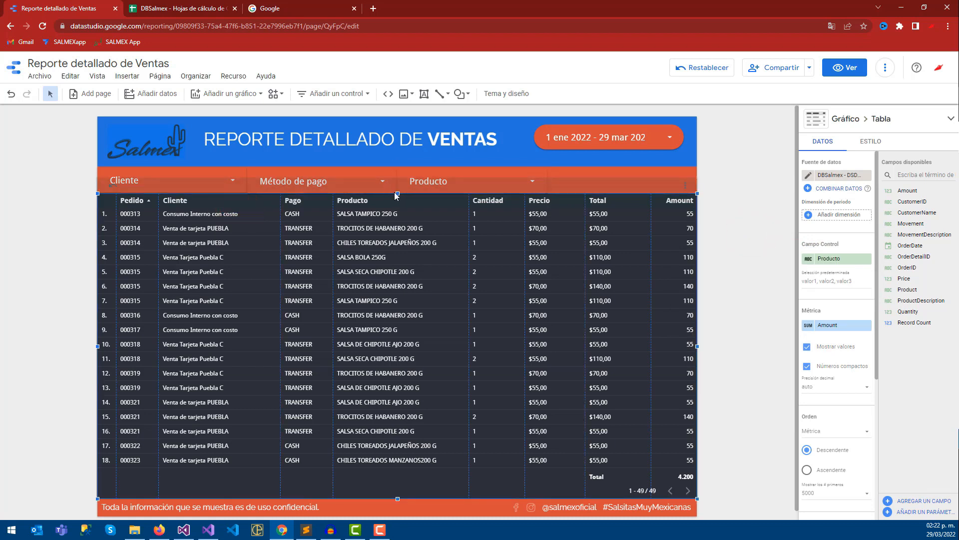
{"action": "left_click_drag", "start_coordinate": [398, 195], "coordinate": [408, 246]}
{"action": "left_click", "coordinate": [40, 220]}
{"action": "left_click_drag", "start_coordinate": [133, 179], "coordinate": [136, 216]}
{"action": "left_click_drag", "start_coordinate": [280, 182], "coordinate": [283, 231]}
{"action": "left_click_drag", "start_coordinate": [423, 190], "coordinate": [421, 220]}
{"action": "left_click", "coordinate": [70, 213]}
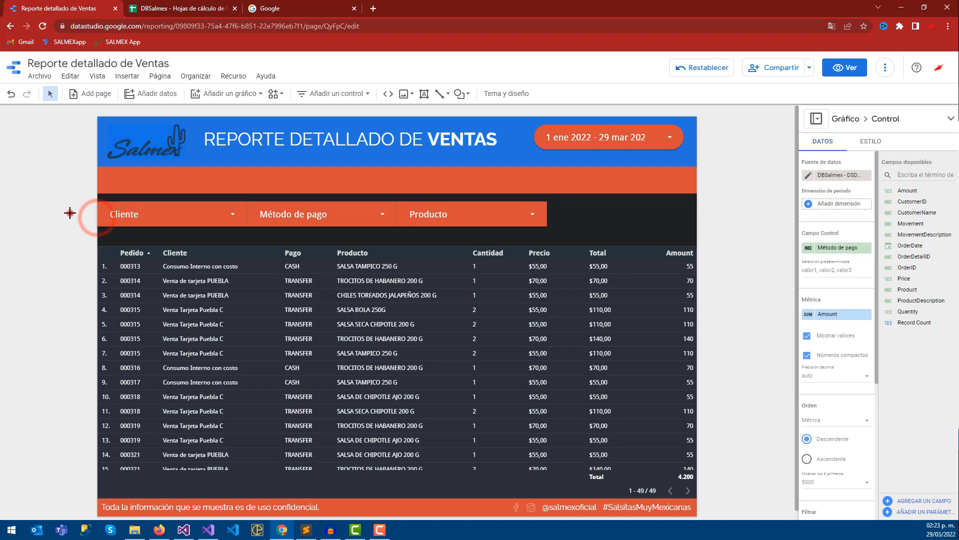
Stretch the three dropdowns together to the full 1200 px page width and move them back into the orange band
{"action": "left_click_drag", "start_coordinate": [56, 213], "coordinate": [699, 220]}
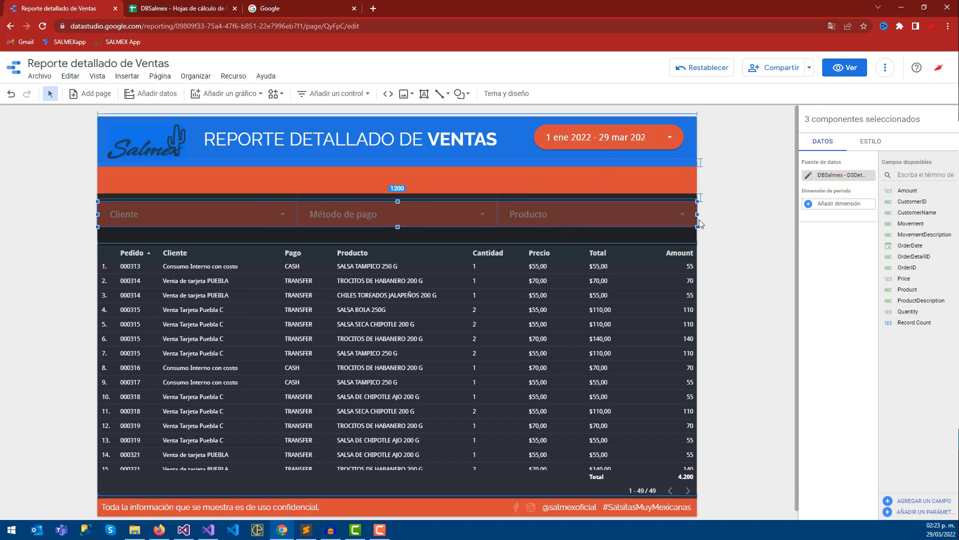
{"action": "left_click", "coordinate": [728, 217]}
{"action": "left_click", "coordinate": [50, 210]}
{"action": "left_click_drag", "start_coordinate": [55, 202], "coordinate": [618, 185]}
{"action": "left_click_drag", "start_coordinate": [709, 194], "coordinate": [18, 204]}
{"action": "left_click", "coordinate": [20, 203]}
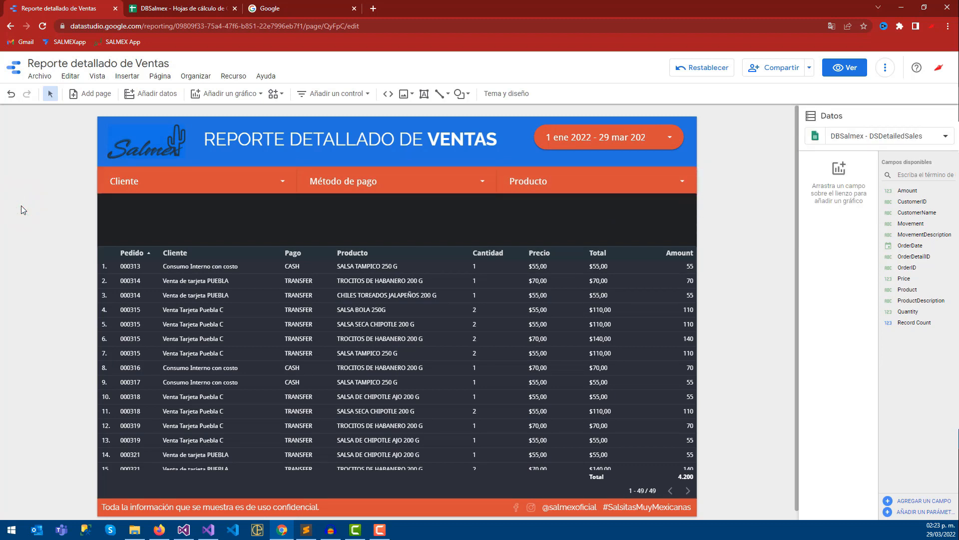
Extend the table's top edge back up to the bottom of the orange filter band
{"action": "left_click", "coordinate": [309, 248]}
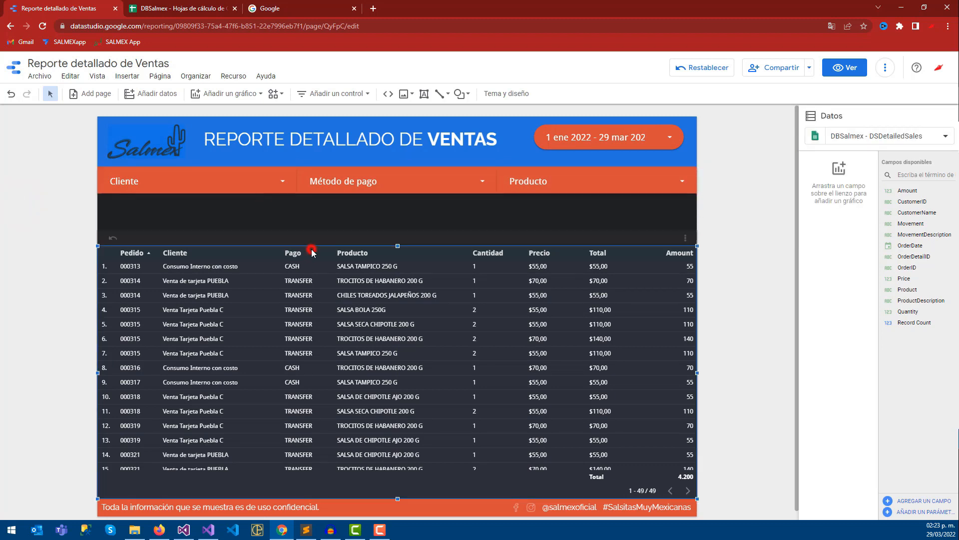
{"action": "left_click_drag", "start_coordinate": [397, 247], "coordinate": [407, 195]}
{"action": "left_click", "coordinate": [9, 257]}
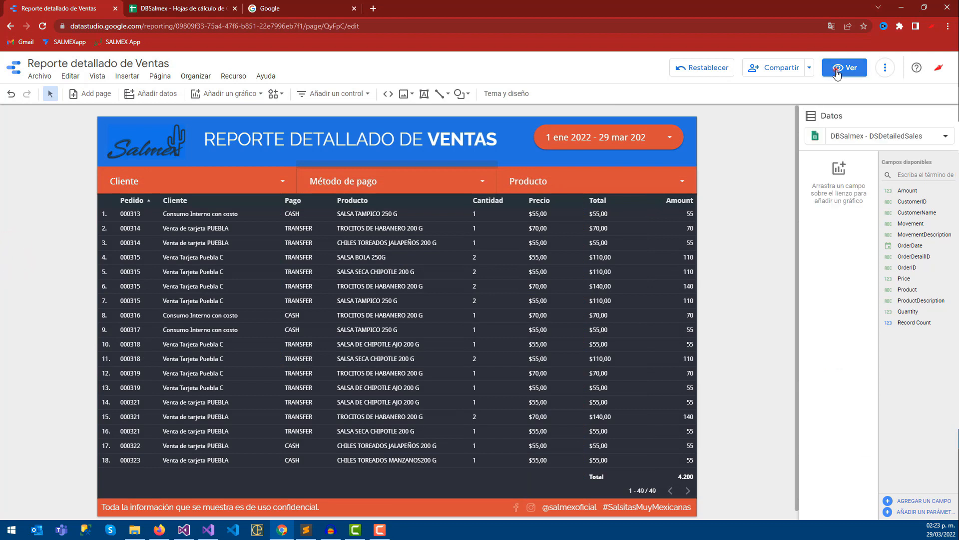
Switch the report to view mode and filter Cliente to only Venta de tarjeta PUEBLA
{"action": "left_click", "coordinate": [837, 71]}
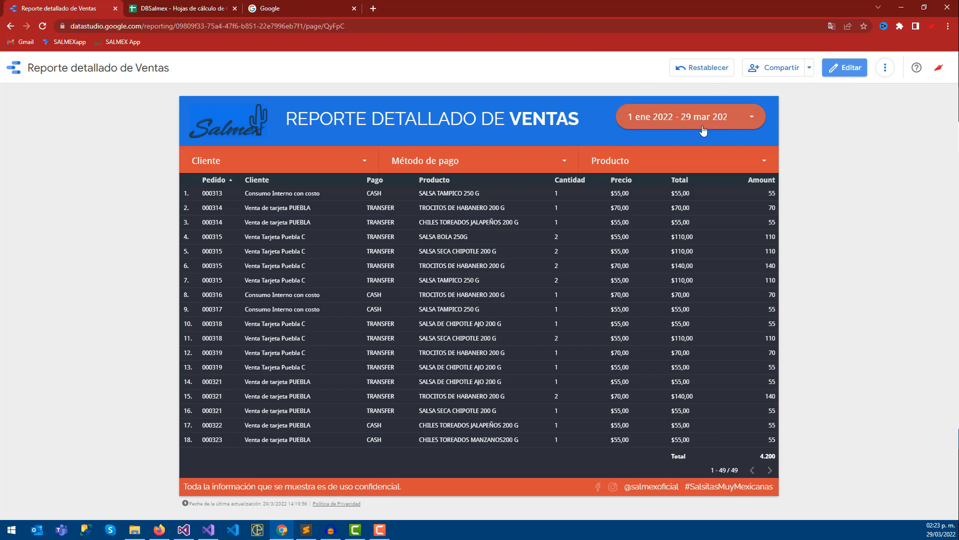
{"action": "left_click", "coordinate": [365, 168]}
{"action": "left_click", "coordinate": [25, 162]}
{"action": "left_click", "coordinate": [315, 163]}
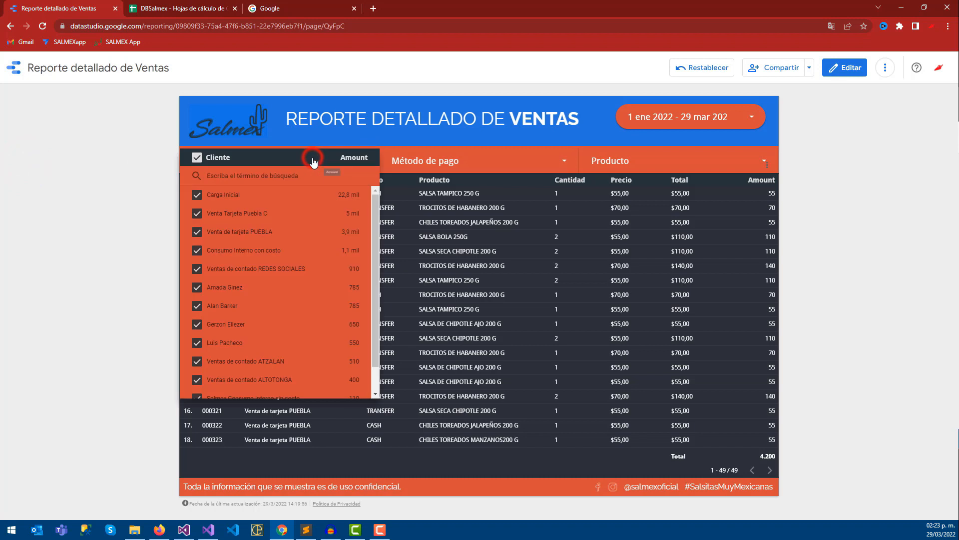
{"action": "scroll", "coordinate": [243, 237], "scroll_direction": "down", "scroll_amount": 1}
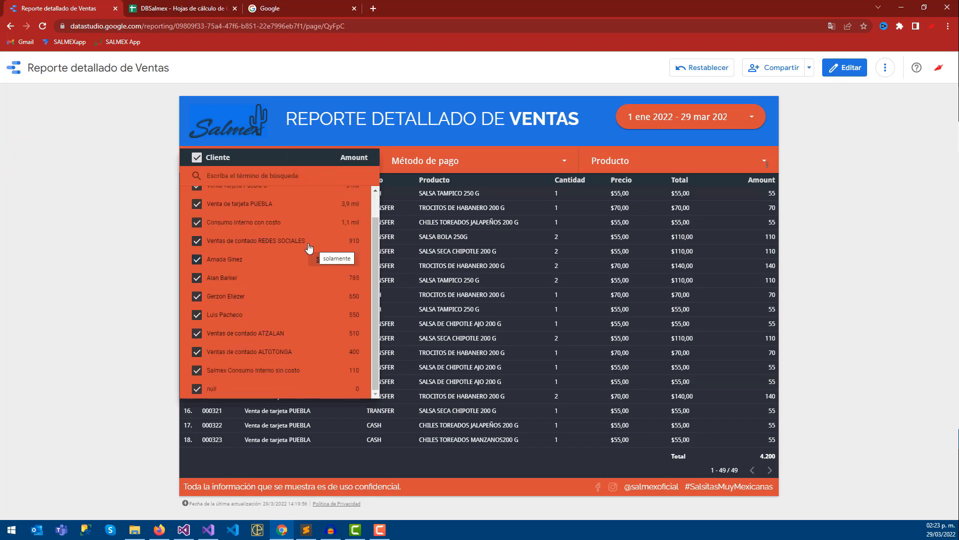
{"action": "scroll", "coordinate": [262, 212], "scroll_direction": "up", "scroll_amount": 1}
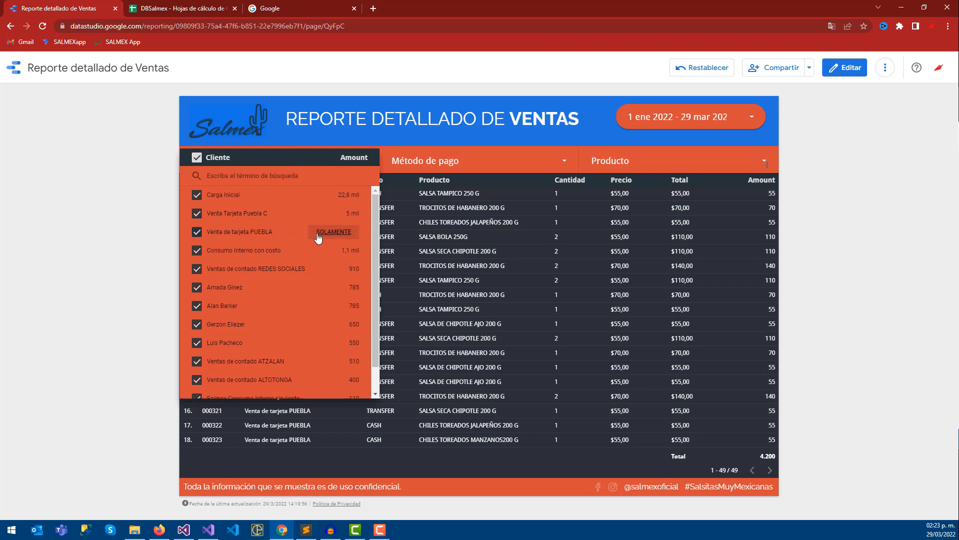
{"action": "left_click", "coordinate": [319, 237]}
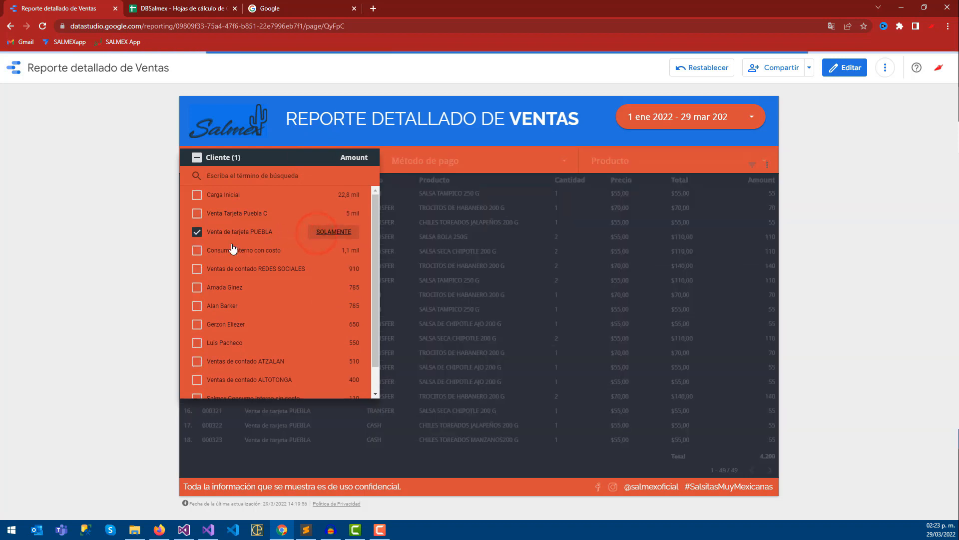
{"action": "left_click", "coordinate": [133, 233]}
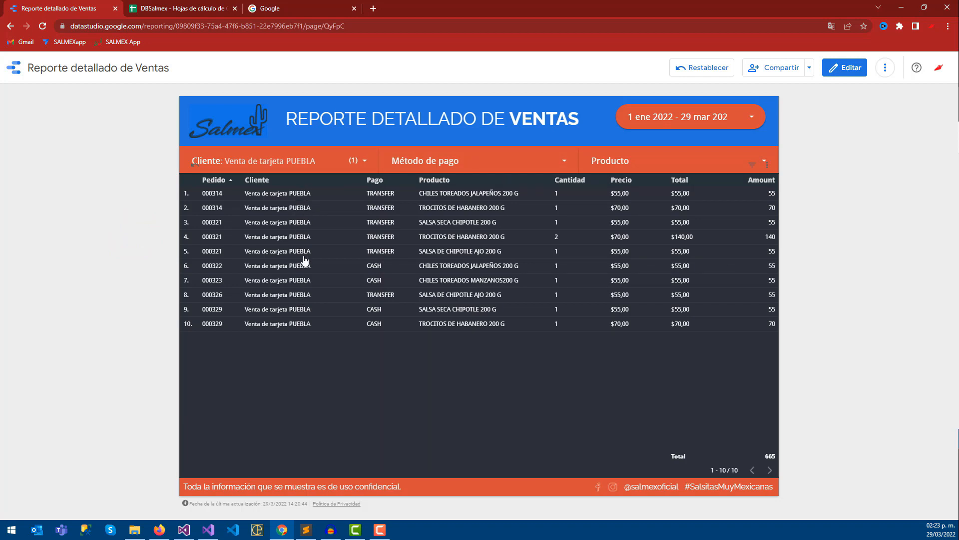
Filter Método de pago to only TRANSFER
{"action": "left_click", "coordinate": [536, 160]}
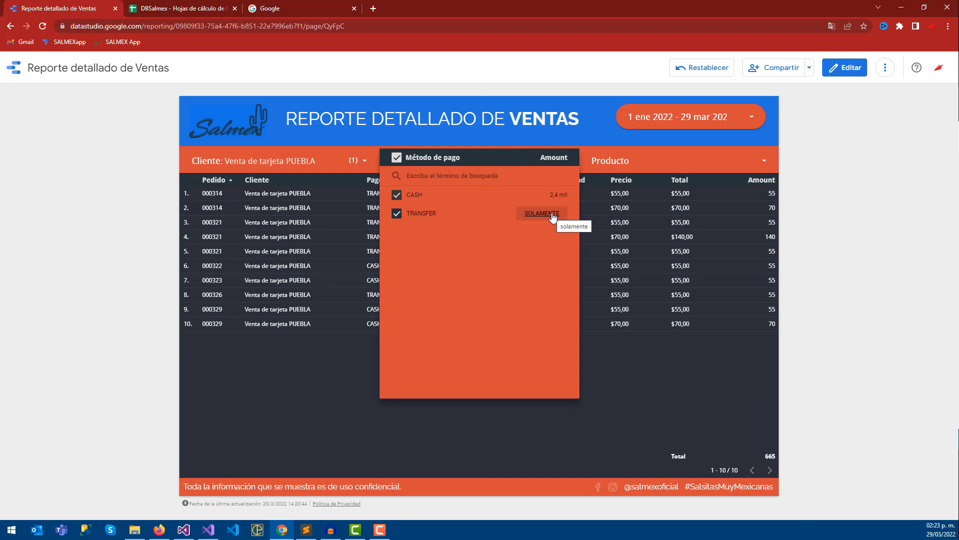
{"action": "left_click", "coordinate": [552, 214]}
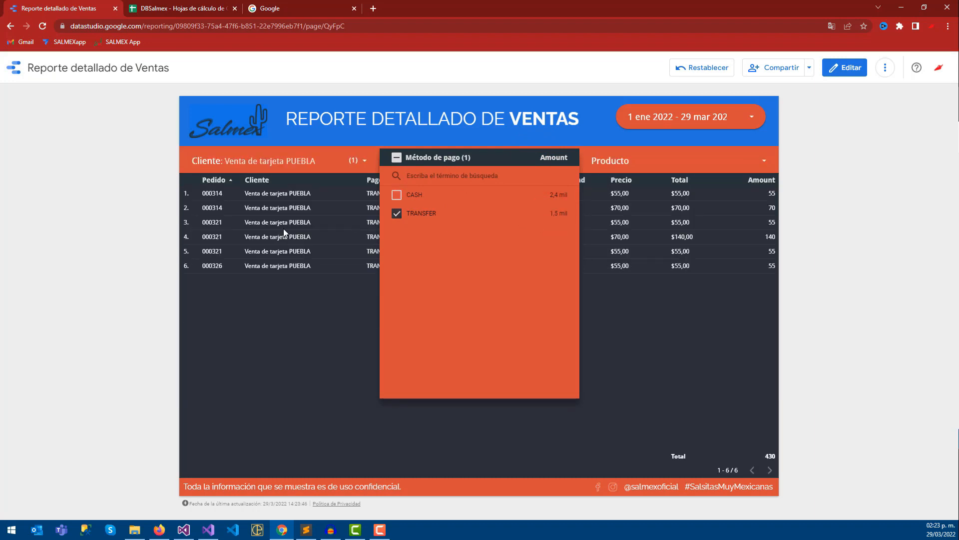
{"action": "left_click", "coordinate": [136, 227]}
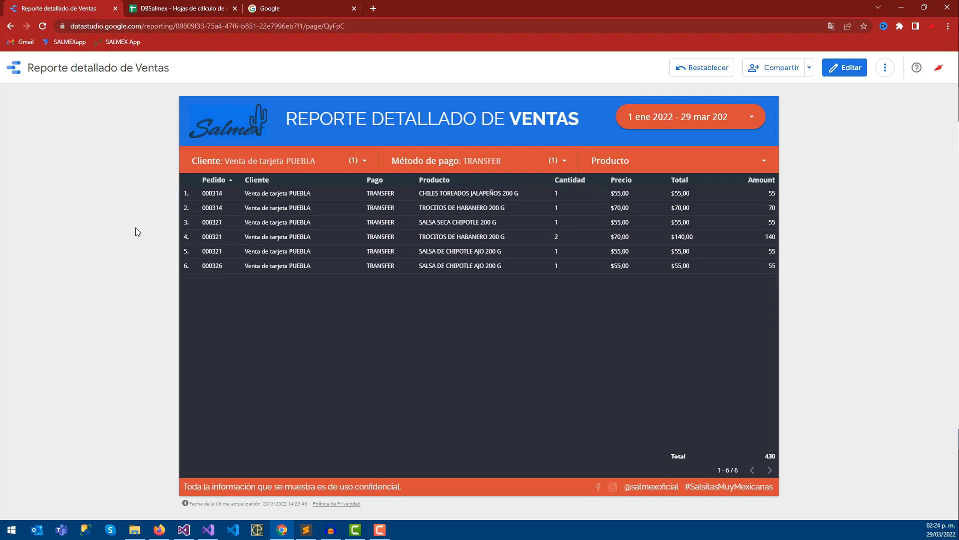
Filter Producto to only TROCITOS DE HABANERO 200 G and SALSA DE CHIPOTLE AJO 200 G
{"action": "left_click", "coordinate": [646, 161]}
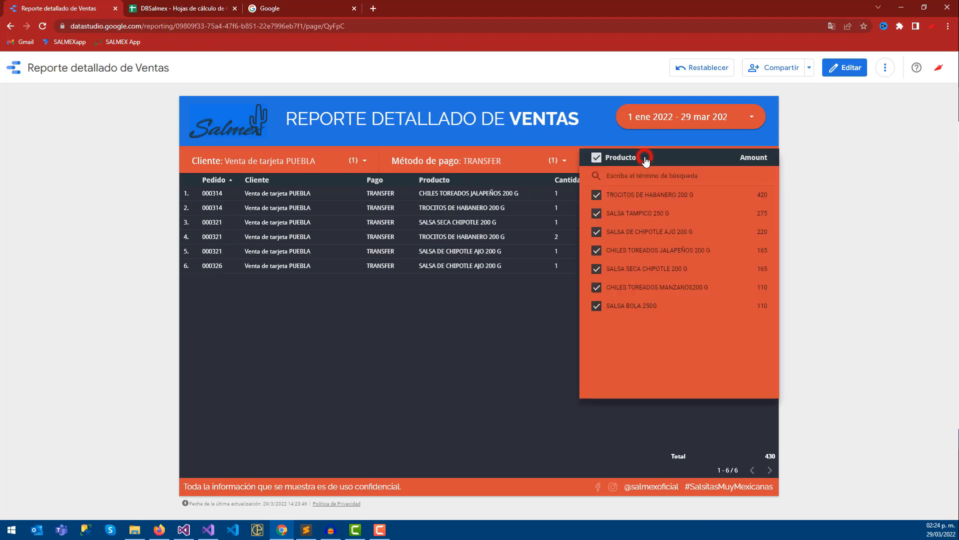
{"action": "left_click", "coordinate": [597, 157]}
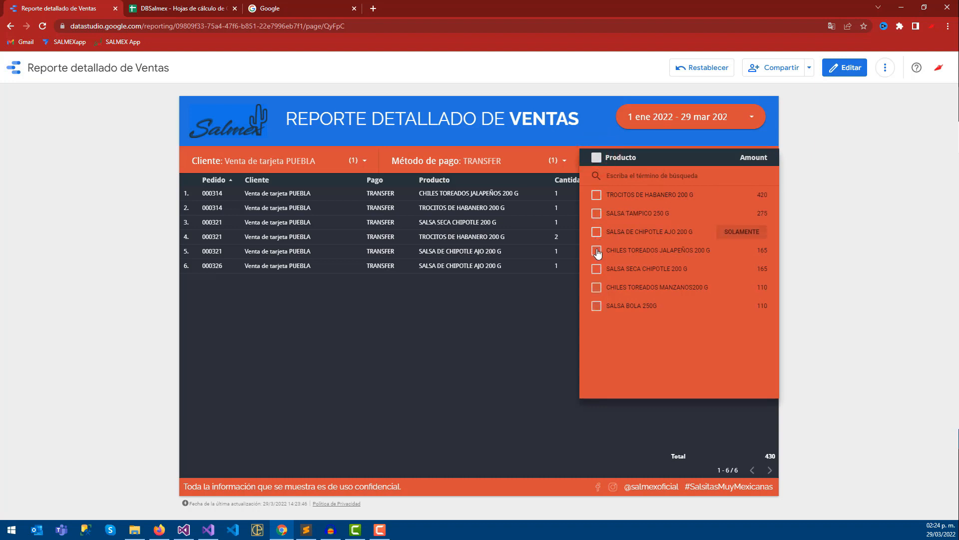
{"action": "left_click", "coordinate": [596, 195]}
{"action": "left_click", "coordinate": [597, 288]}
{"action": "left_click", "coordinate": [596, 289]}
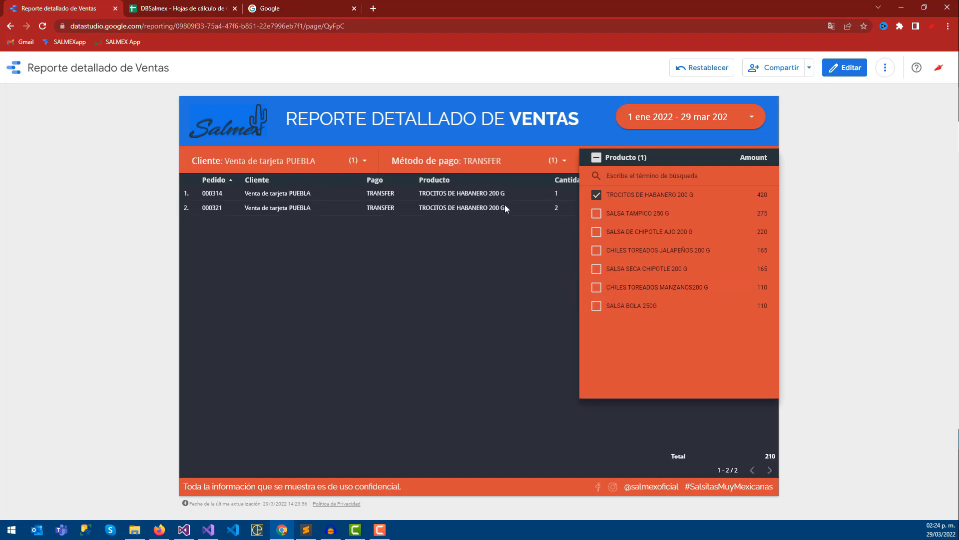
{"action": "left_click", "coordinate": [598, 214]}
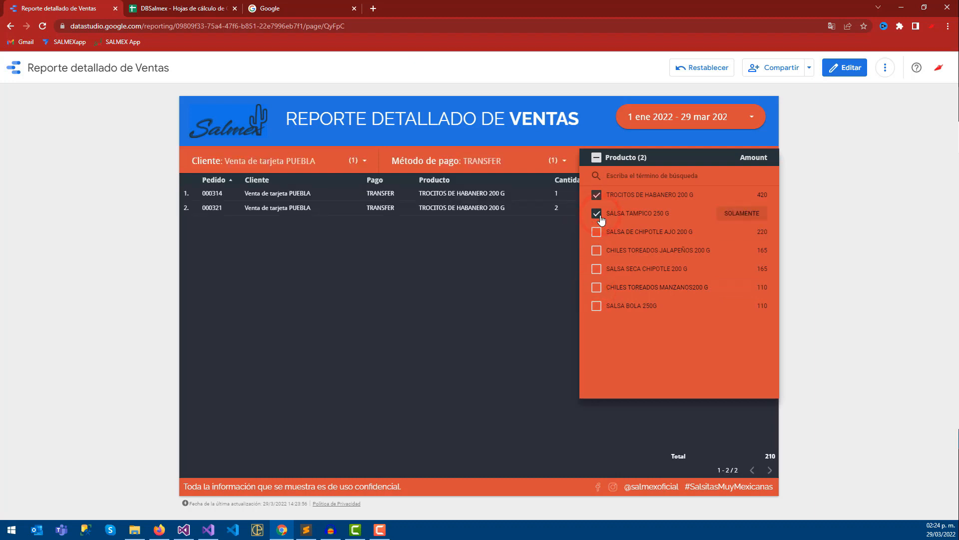
{"action": "left_click", "coordinate": [596, 216]}
{"action": "left_click", "coordinate": [596, 232]}
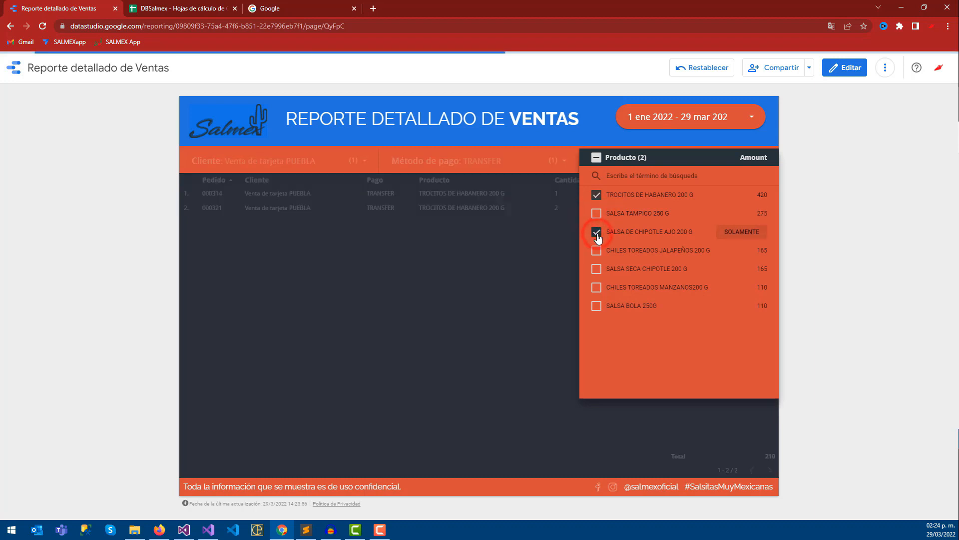
{"action": "left_click", "coordinate": [871, 207]}
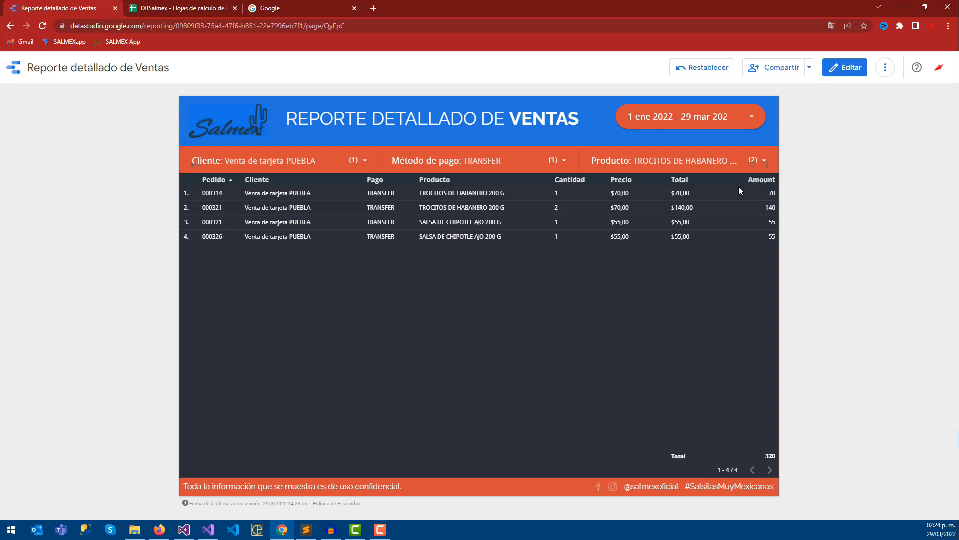
Return to editing the report and remove the Total dimension from the sales table
{"action": "left_click", "coordinate": [844, 65]}
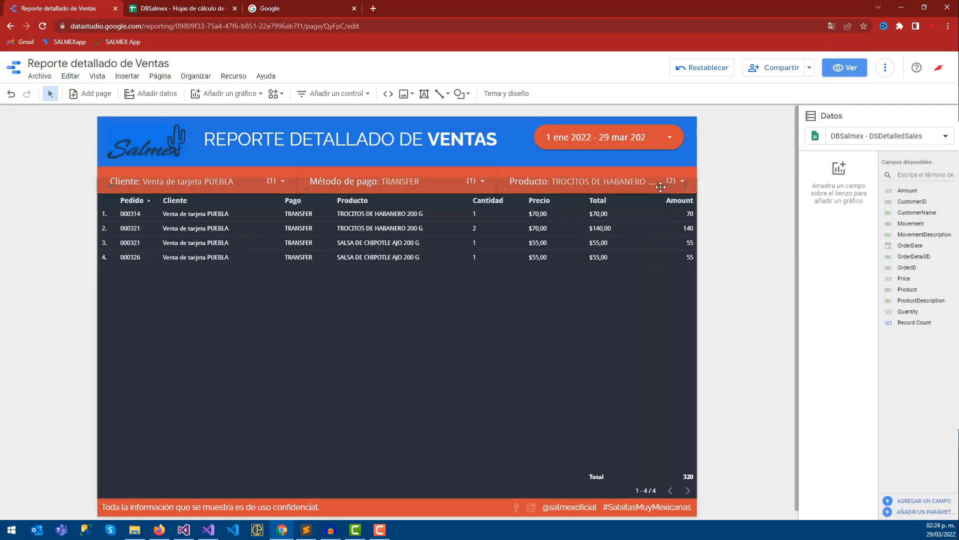
{"action": "left_click", "coordinate": [644, 265]}
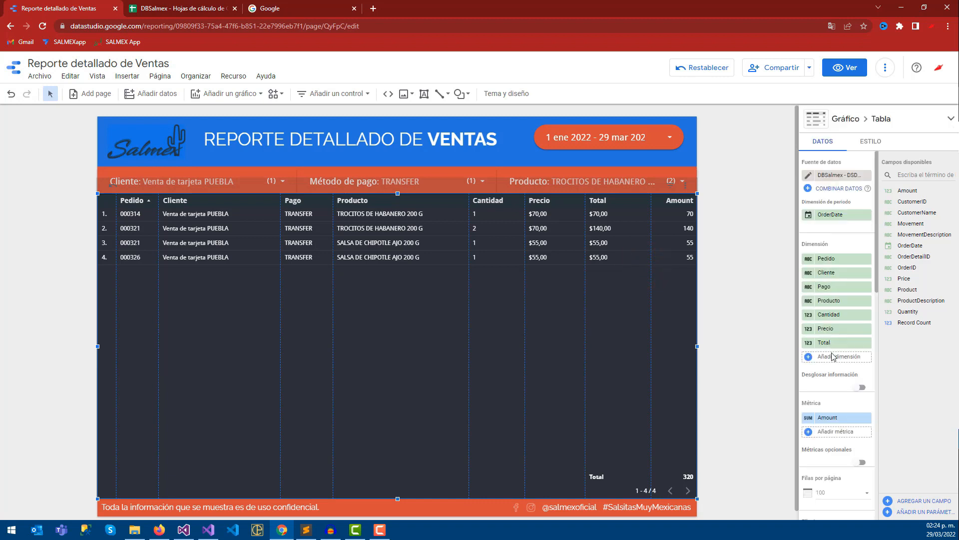
{"action": "left_click", "coordinate": [867, 343]}
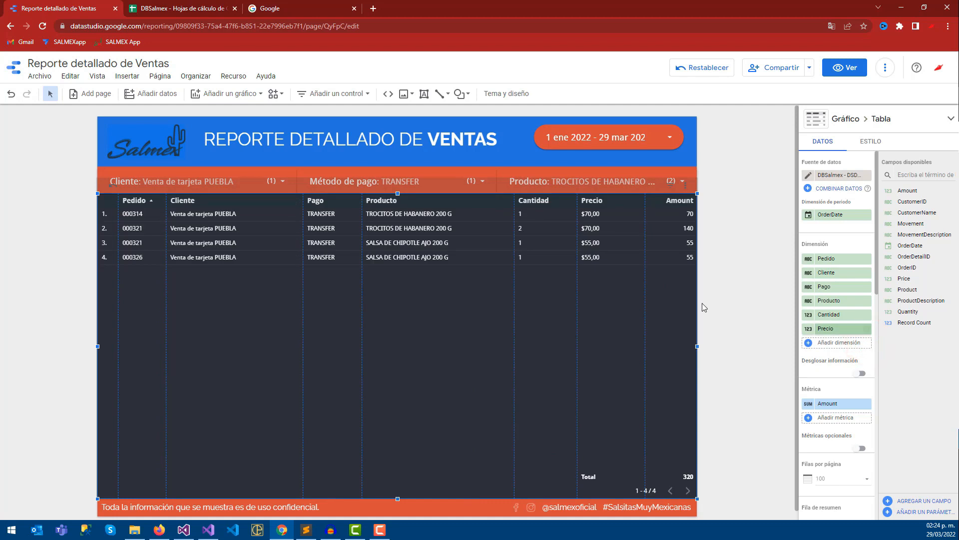
Set the table's Amount metric type to the currency MXN - Peso mexicano ($)
{"action": "left_click", "coordinate": [806, 403]}
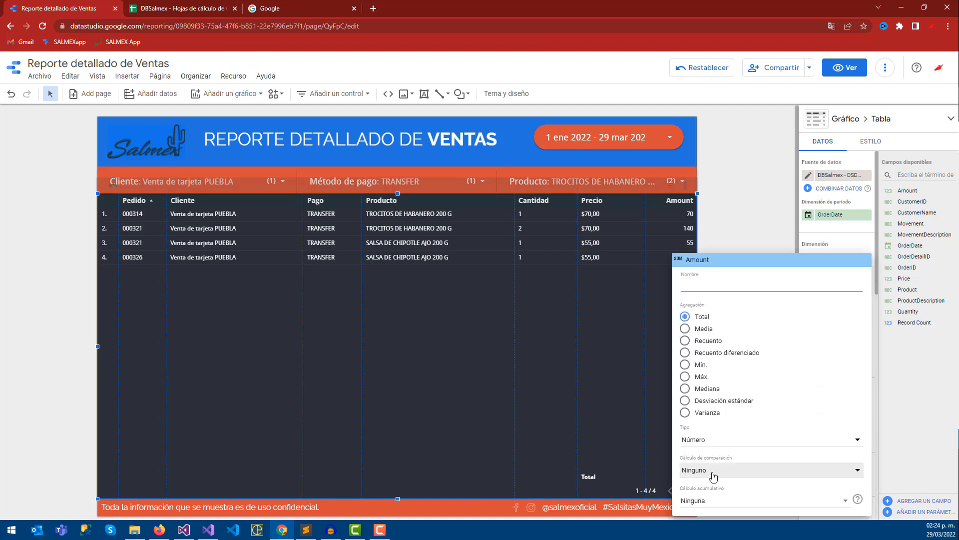
{"action": "left_click", "coordinate": [708, 440]}
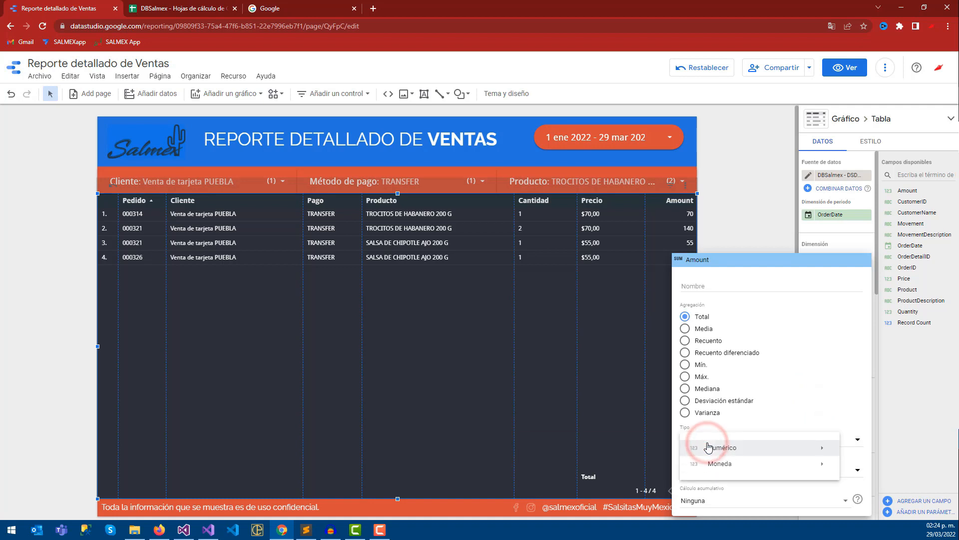
{"action": "mouse_move", "coordinate": [709, 468]}
{"action": "scroll", "coordinate": [614, 475], "scroll_direction": "down", "scroll_amount": 10}
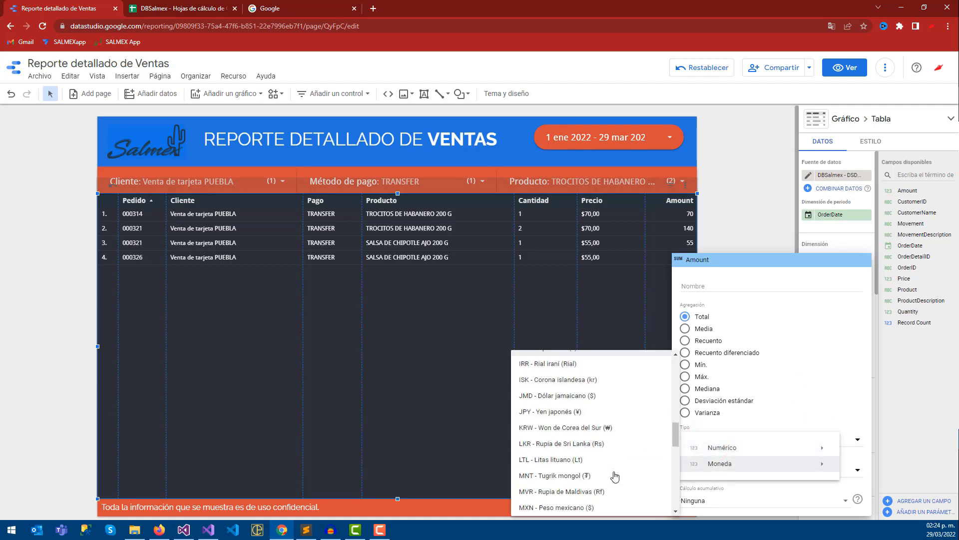
{"action": "scroll", "coordinate": [564, 432], "scroll_direction": "down", "scroll_amount": 1}
{"action": "left_click", "coordinate": [554, 457]}
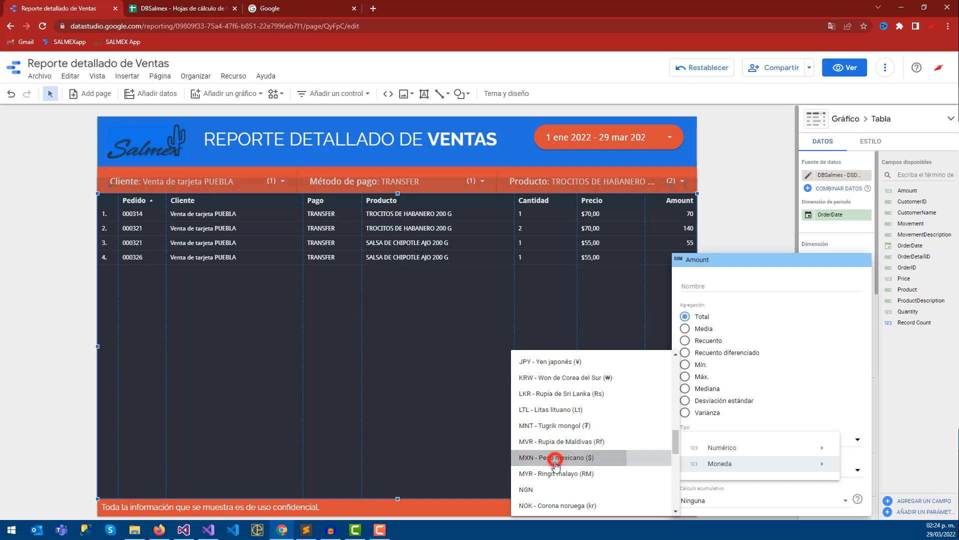
{"action": "left_click", "coordinate": [719, 205]}
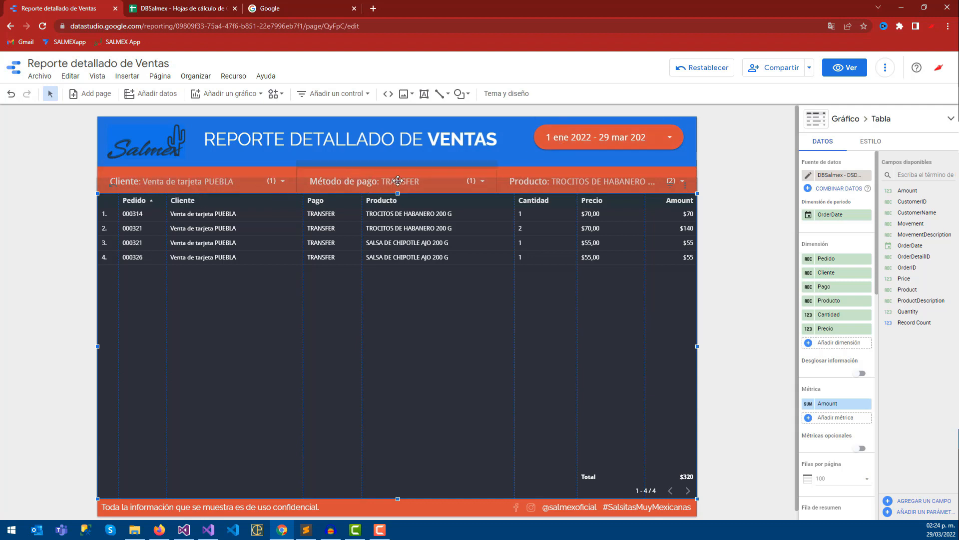
{"action": "left_click", "coordinate": [750, 188]}
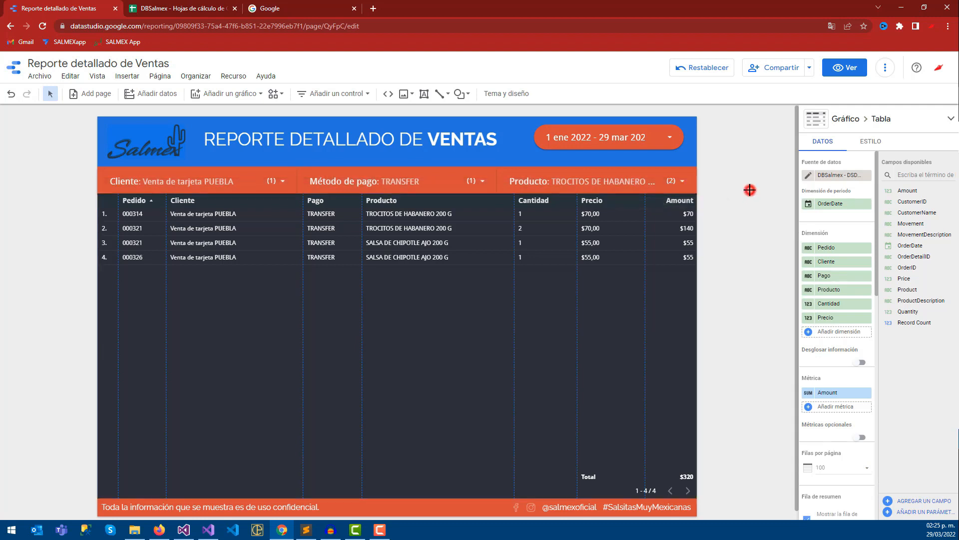
Preview the filtered report in view mode and return to editing
{"action": "left_click", "coordinate": [850, 70]}
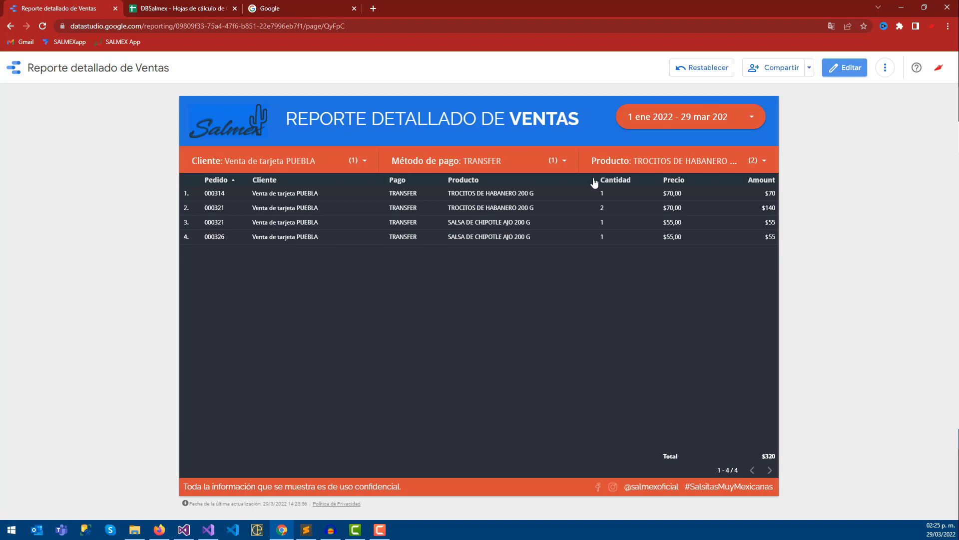
{"action": "left_click", "coordinate": [844, 68]}
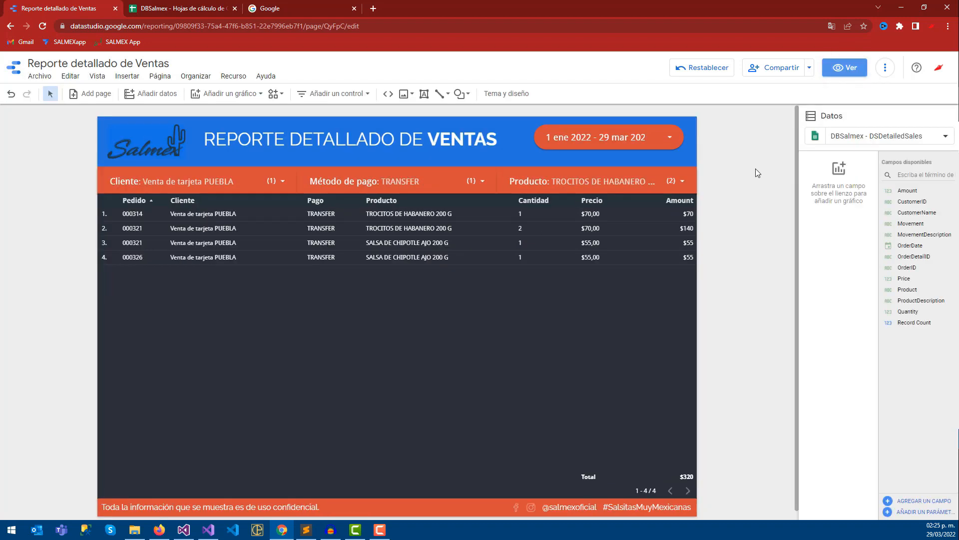
{"action": "left_click", "coordinate": [756, 168]}
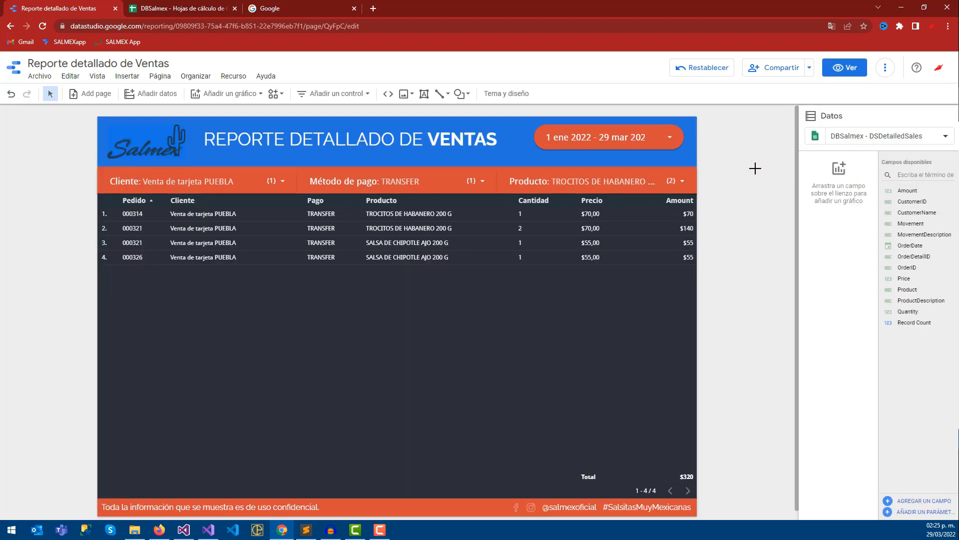